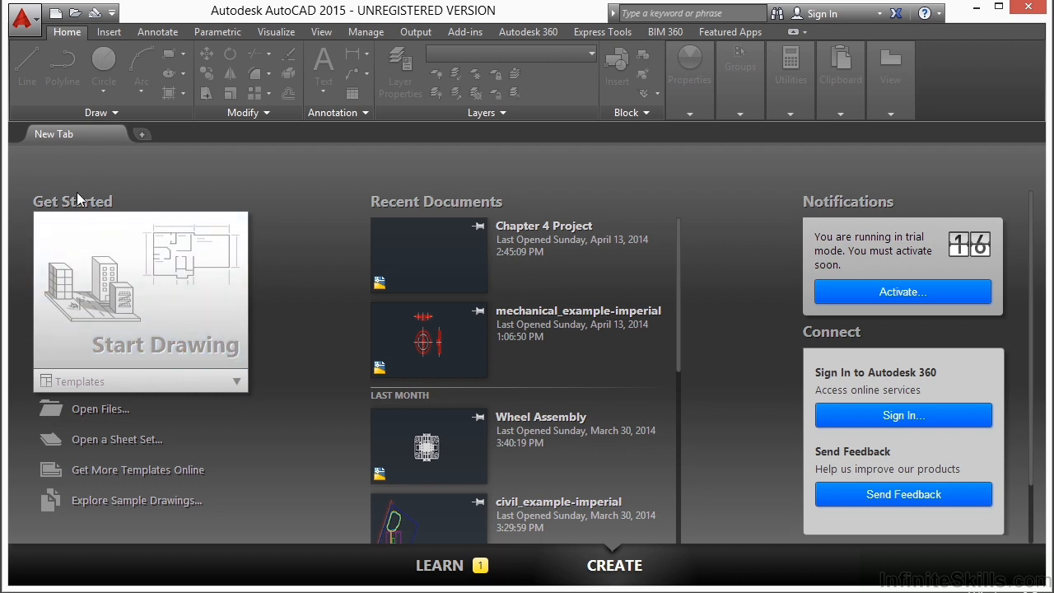
Start a new drawing from the acad.dwt template
left_click(90, 384)
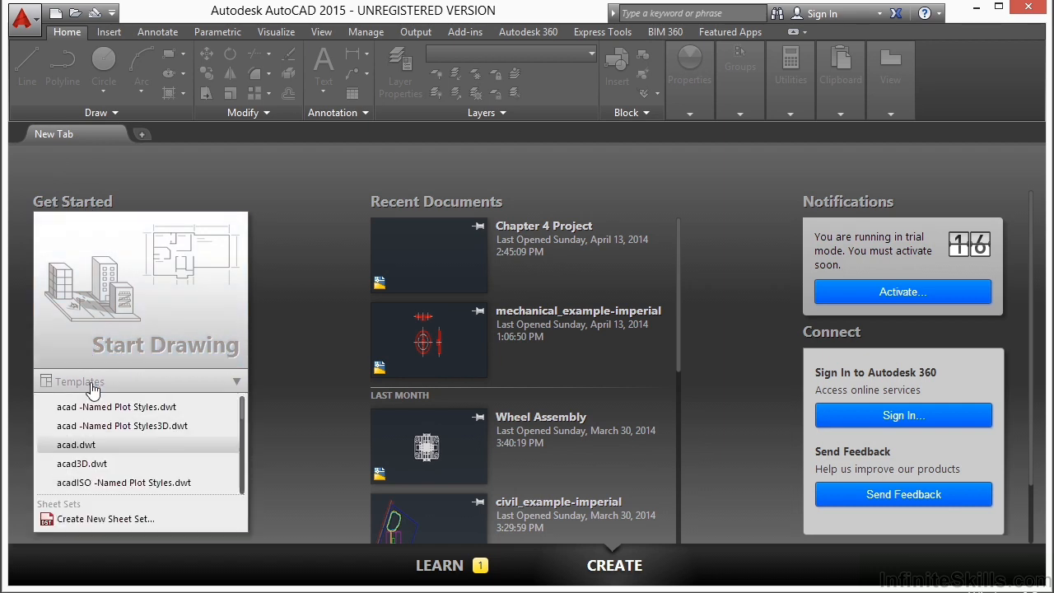
left_click(89, 446)
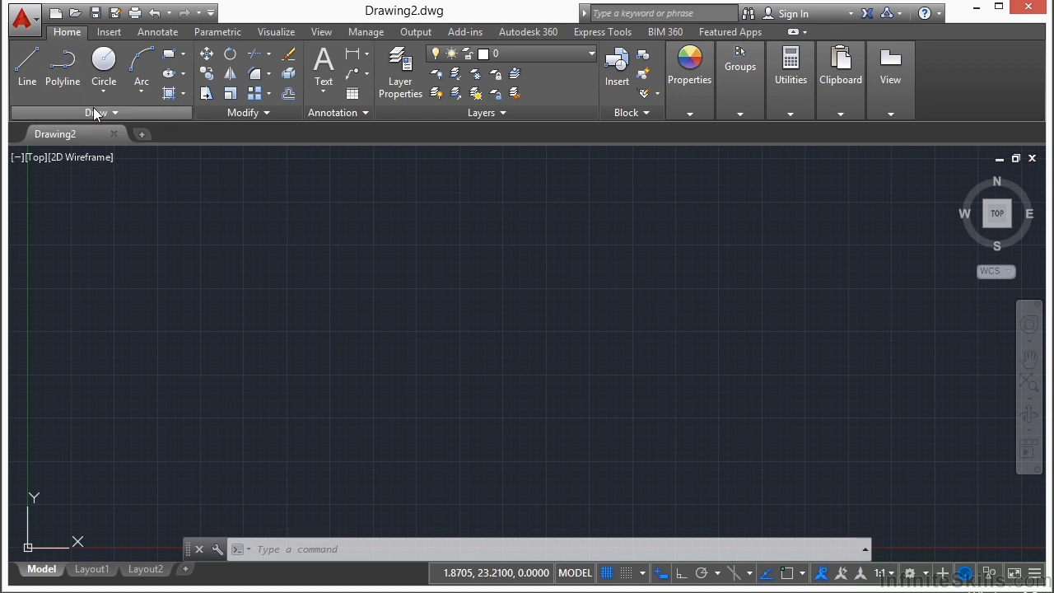
Draw a single gently rising line in the upper part of the drawing area, ending at about (23.3, 17.8)
left_click(30, 70)
left_click(234, 265)
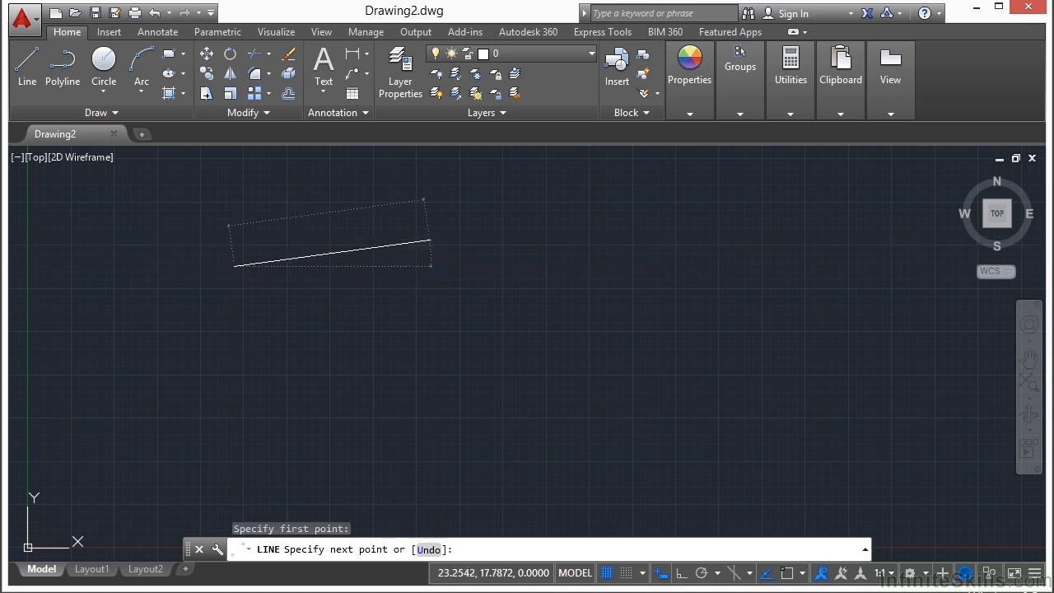
left_click(429, 240)
key("Return")
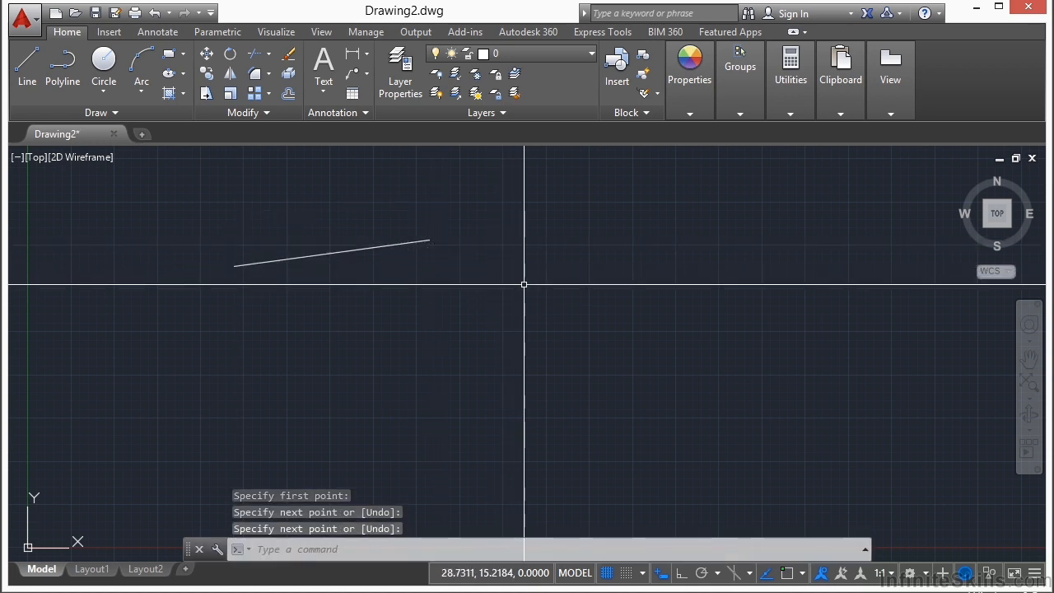
Draw a second, roughly parallel line a short distance below the first one
type("LINE")
key("Return")
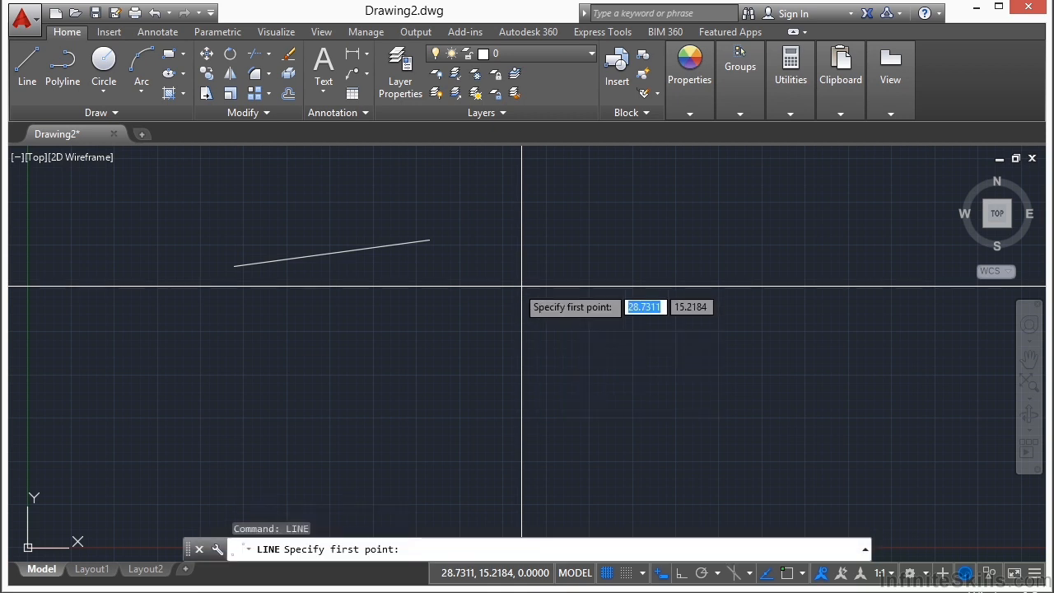
left_click(235, 307)
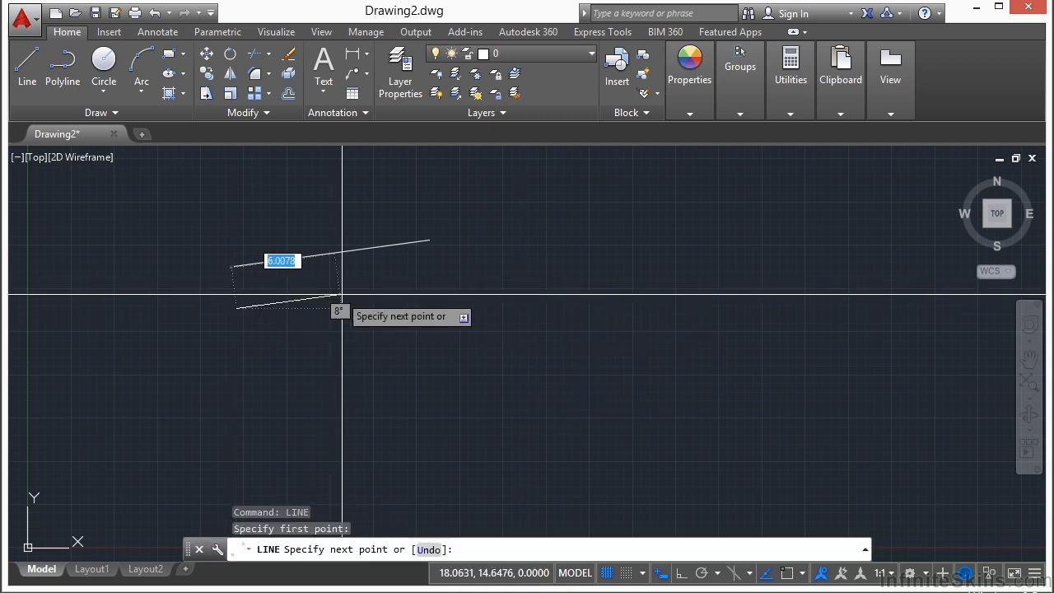
left_click(449, 274)
key("Return")
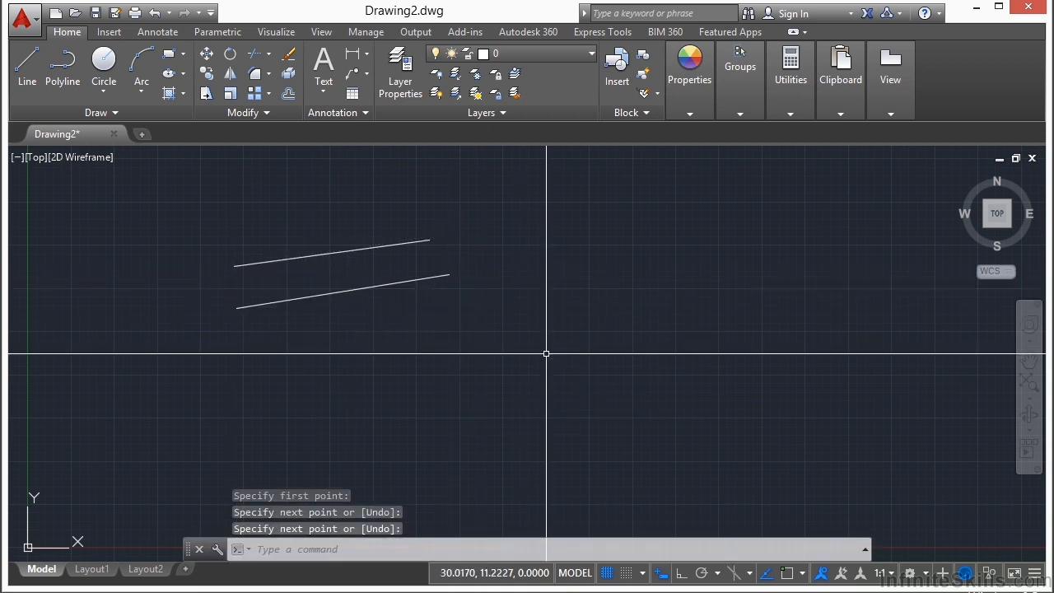
Draw a third rising line below the two existing ones
type("L")
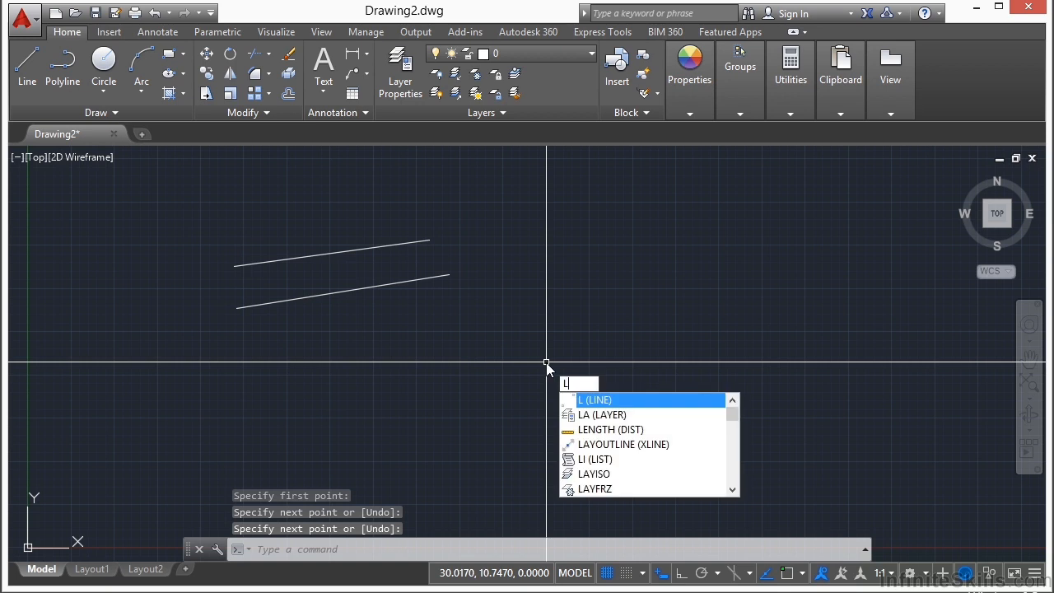
key("Return")
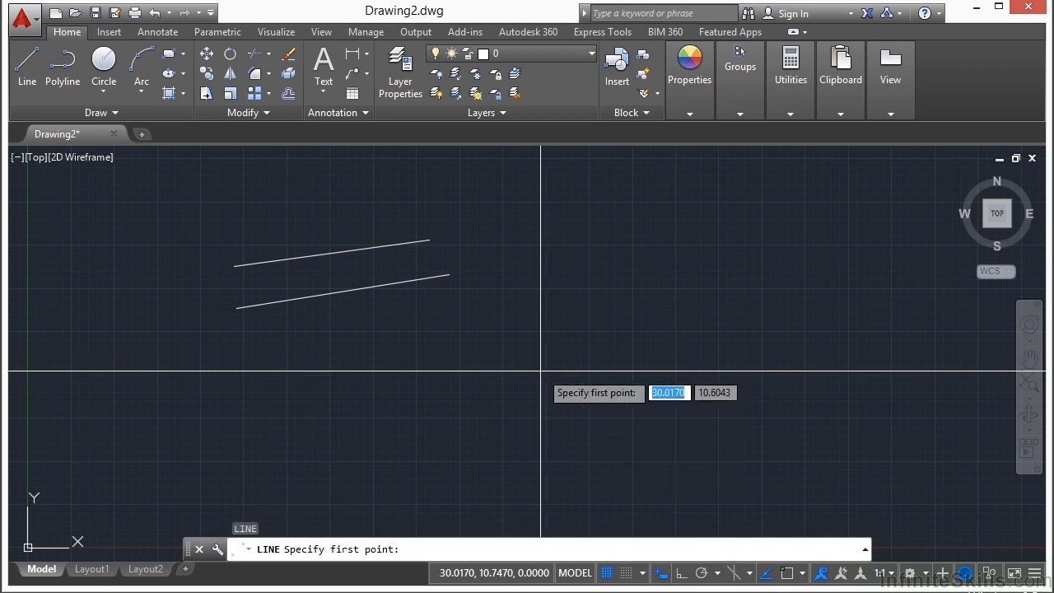
left_click(245, 366)
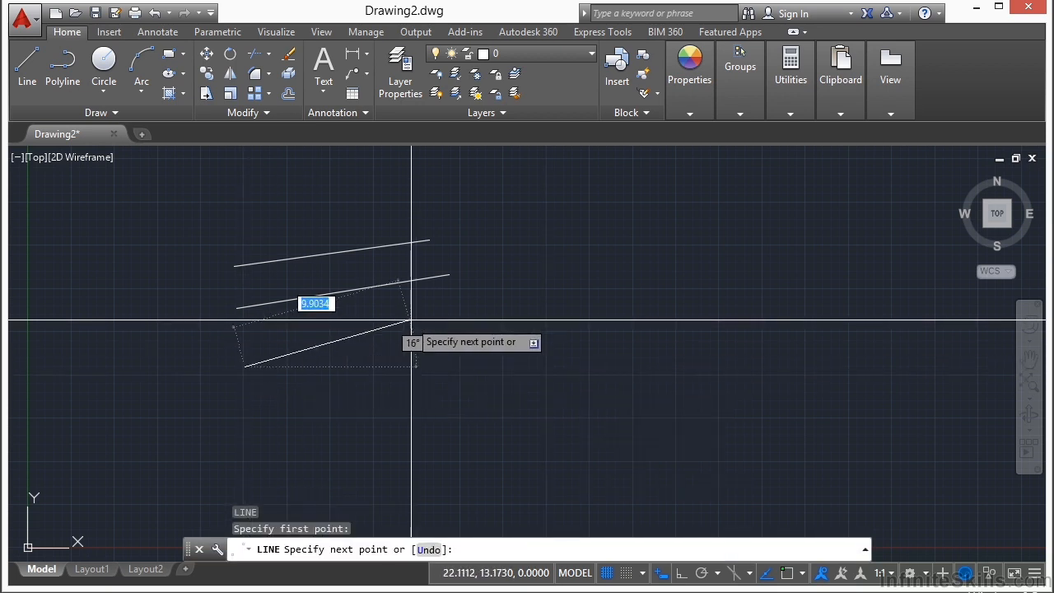
left_click(538, 323)
key("Return")
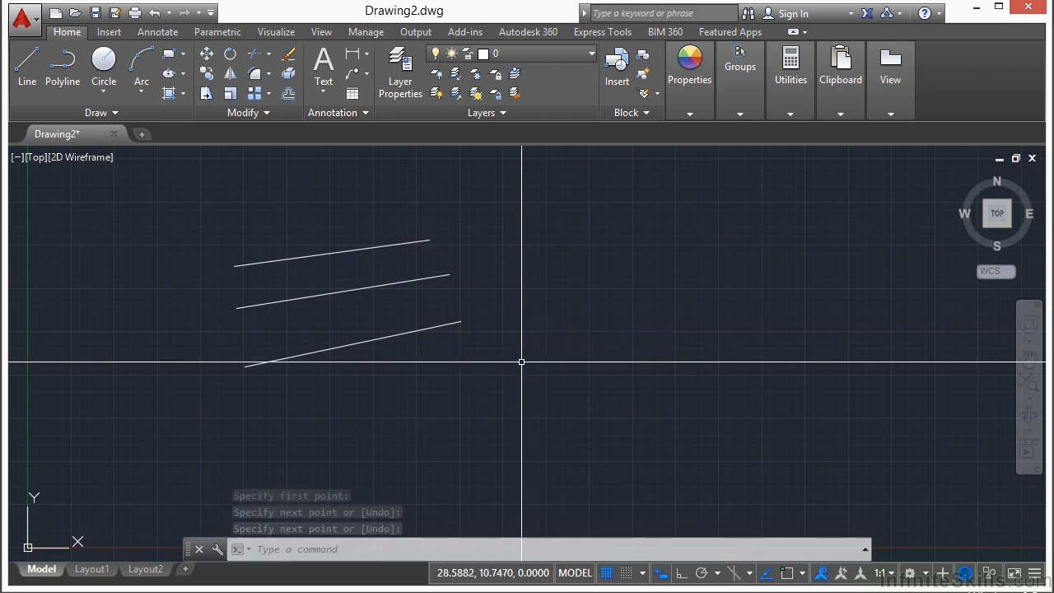
Erase all three lines from the drawing
type("e")
key("Return")
left_click(521, 362)
left_click(403, 224)
key("Return")
Draw one long, slightly rising line across the upper part of the empty drawing area
type("line")
key("Return")
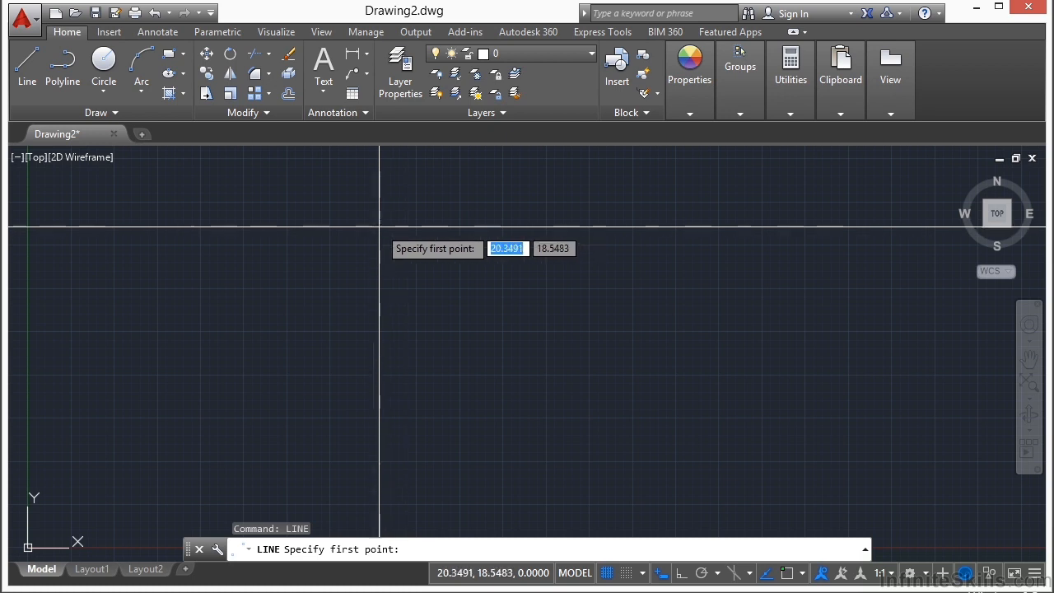
left_click(278, 221)
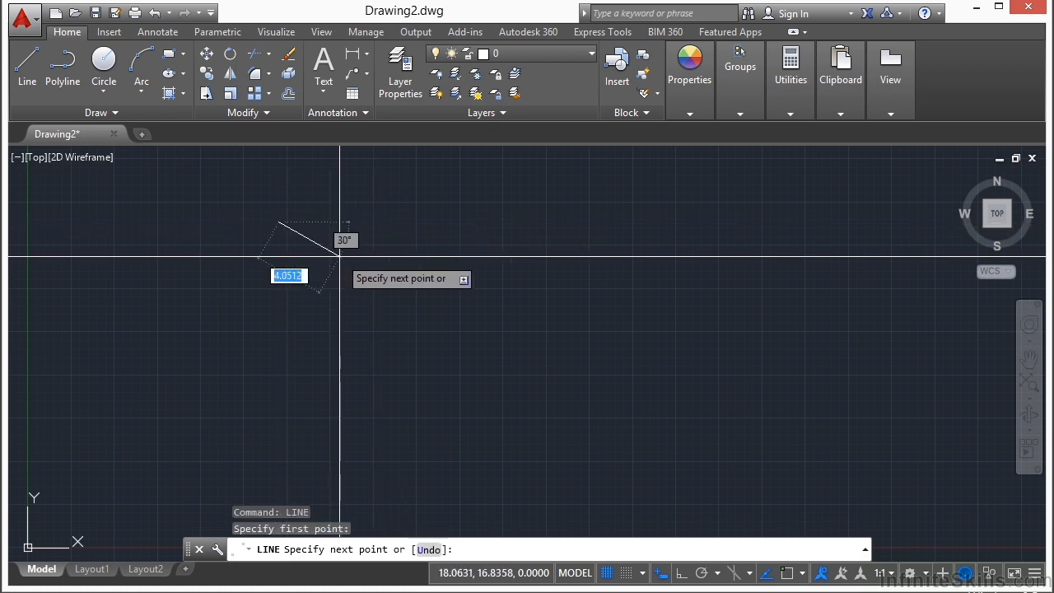
left_click(524, 204)
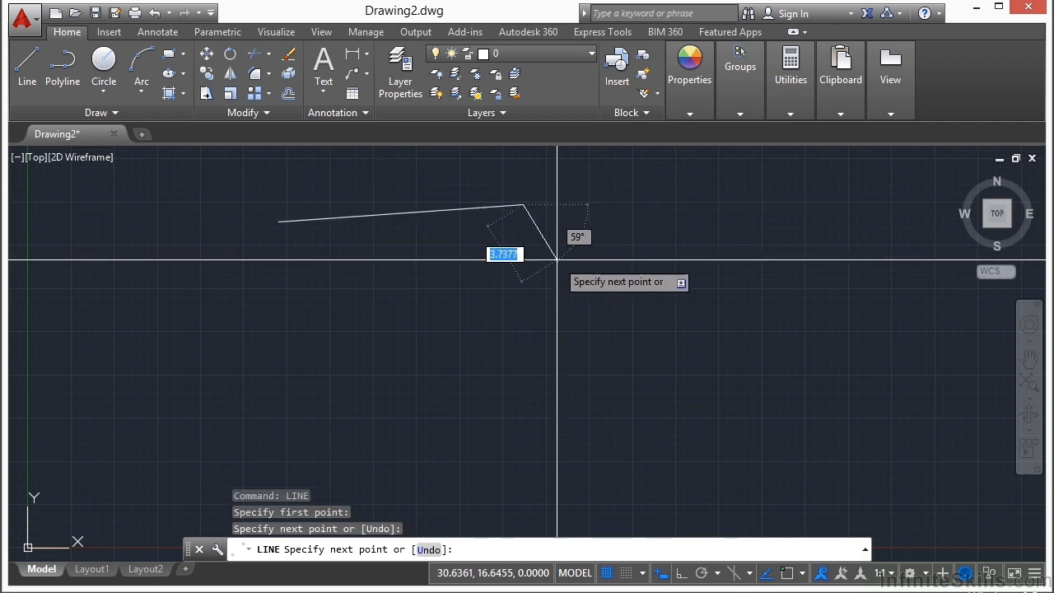
key("Return")
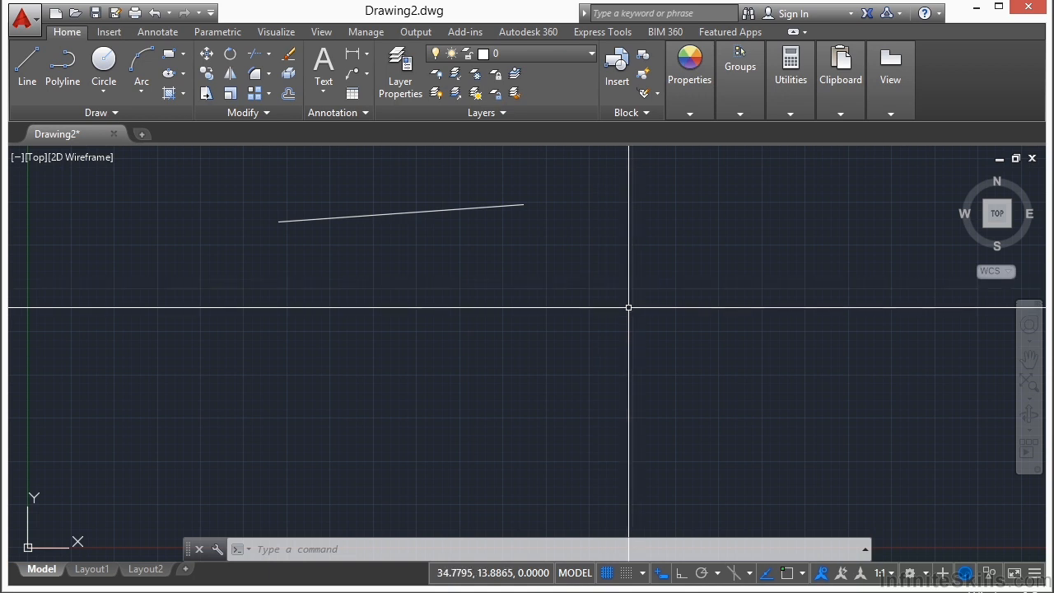
left_click(489, 262)
left_click(458, 169)
key("Return")
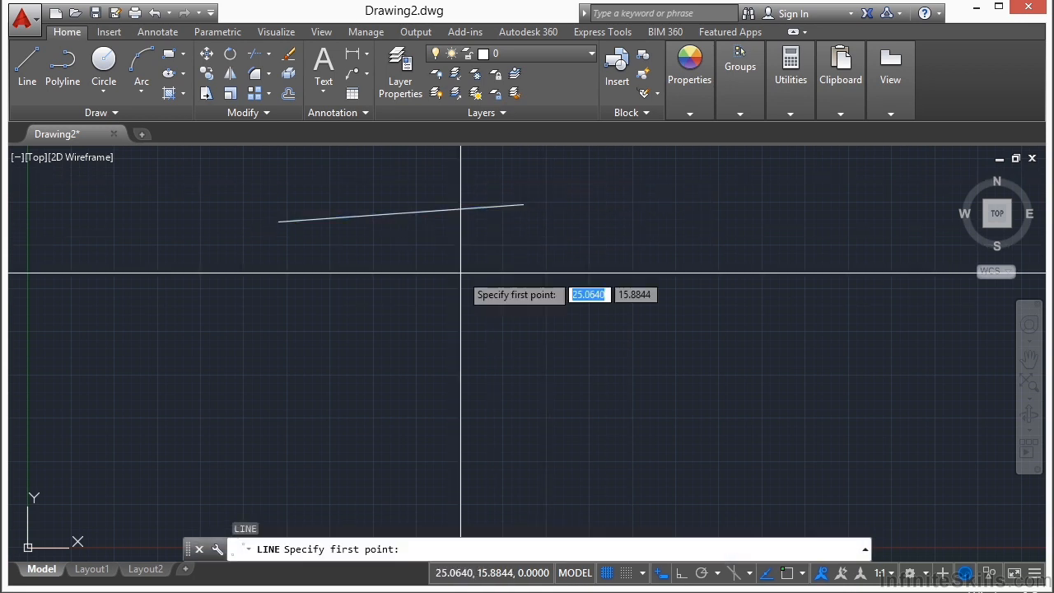
key("Escape")
key("Escape")
Select the remaining line with a crossing window and erase it
left_click(466, 249)
left_click(447, 199)
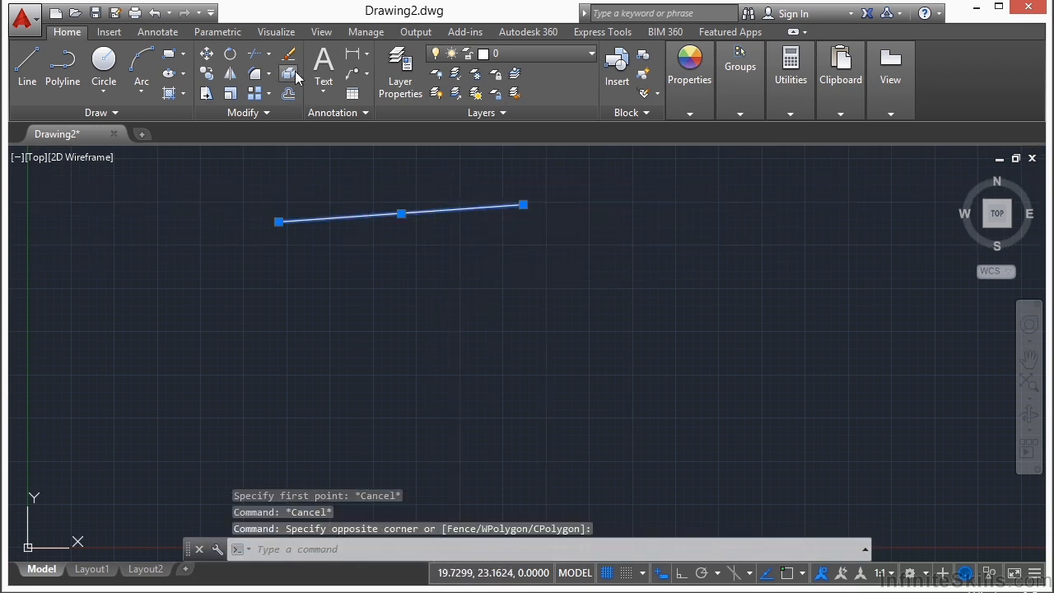
left_click(288, 54)
key("Return")
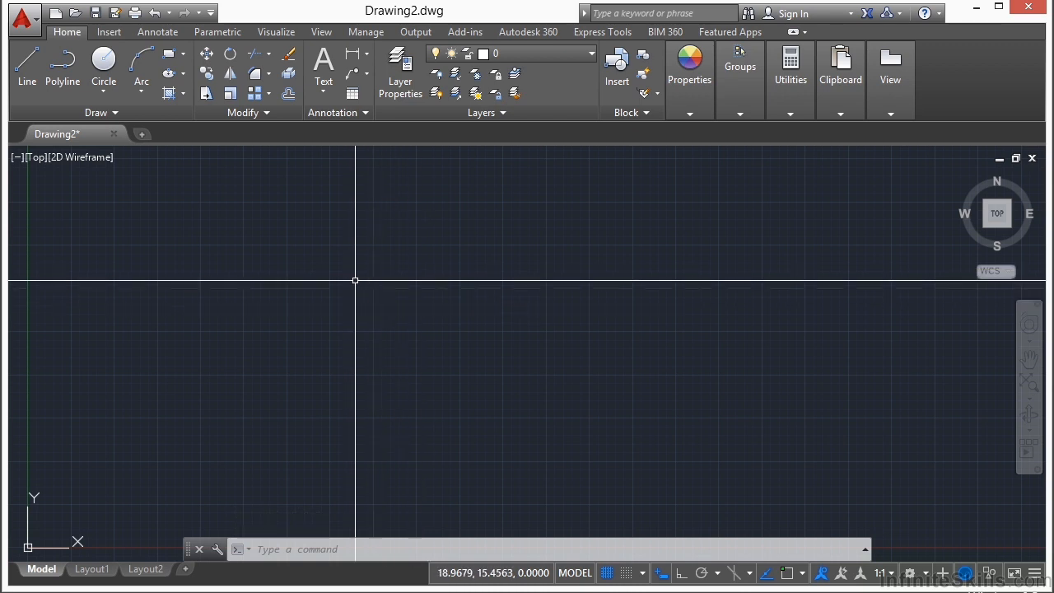
Set the drawing units to Architectural length type, with Inches as the insertion scale
type("UNITS")
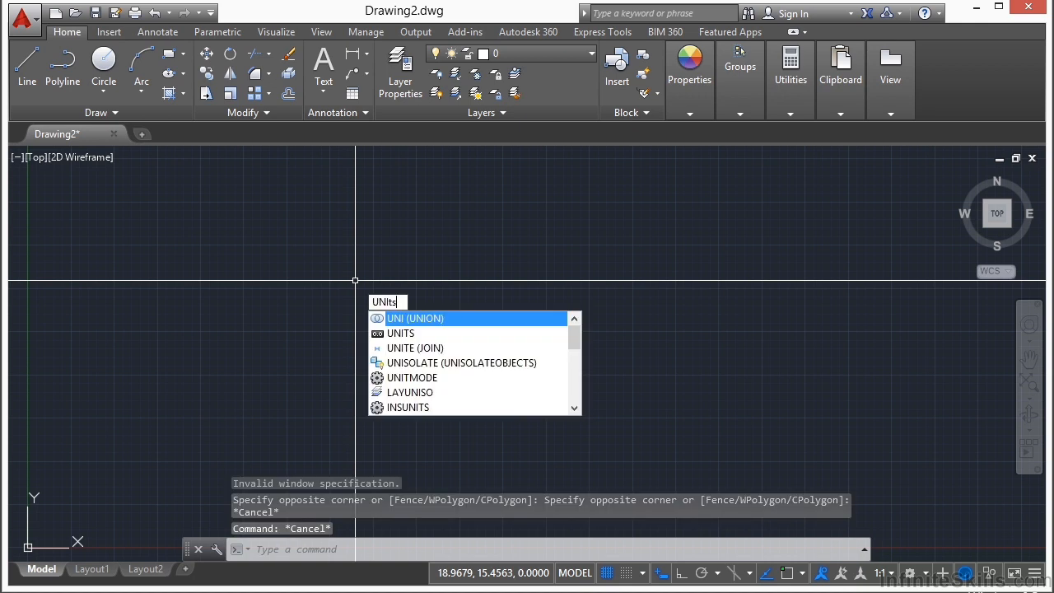
key("Return")
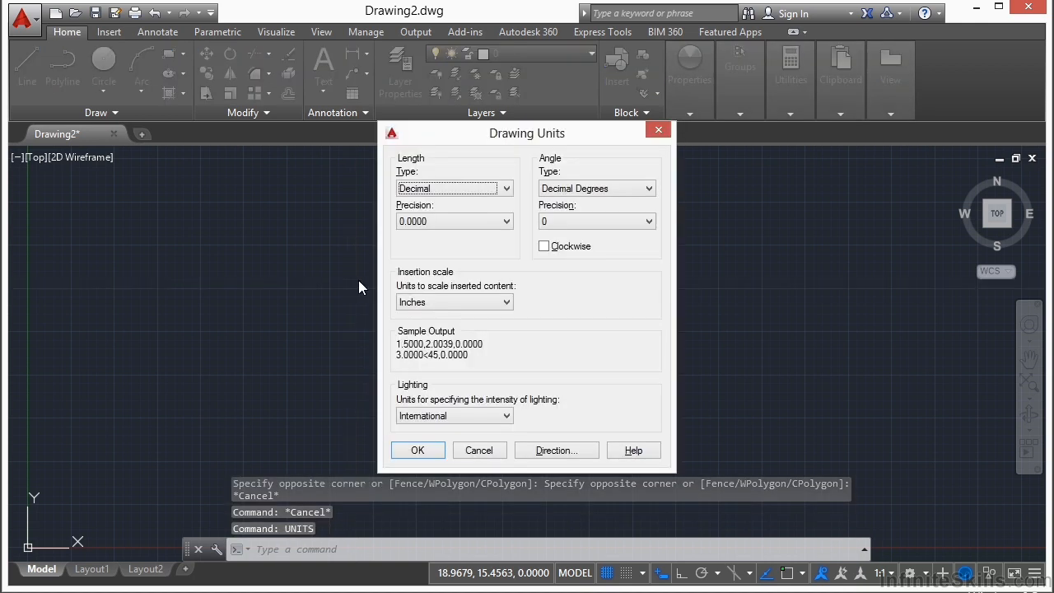
left_click(507, 188)
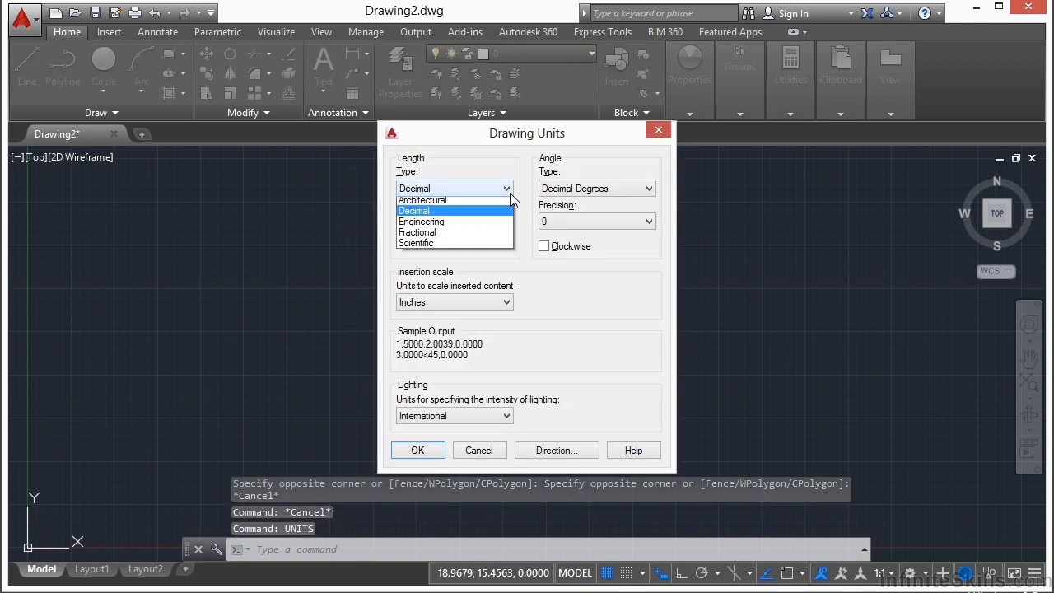
left_click(457, 201)
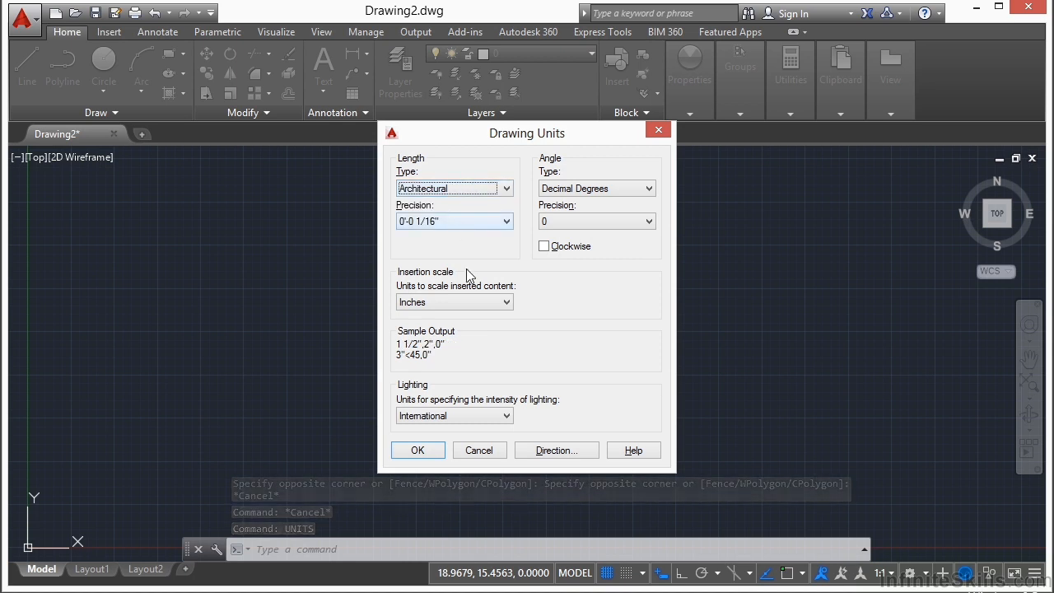
left_click(436, 303)
left_click(437, 323)
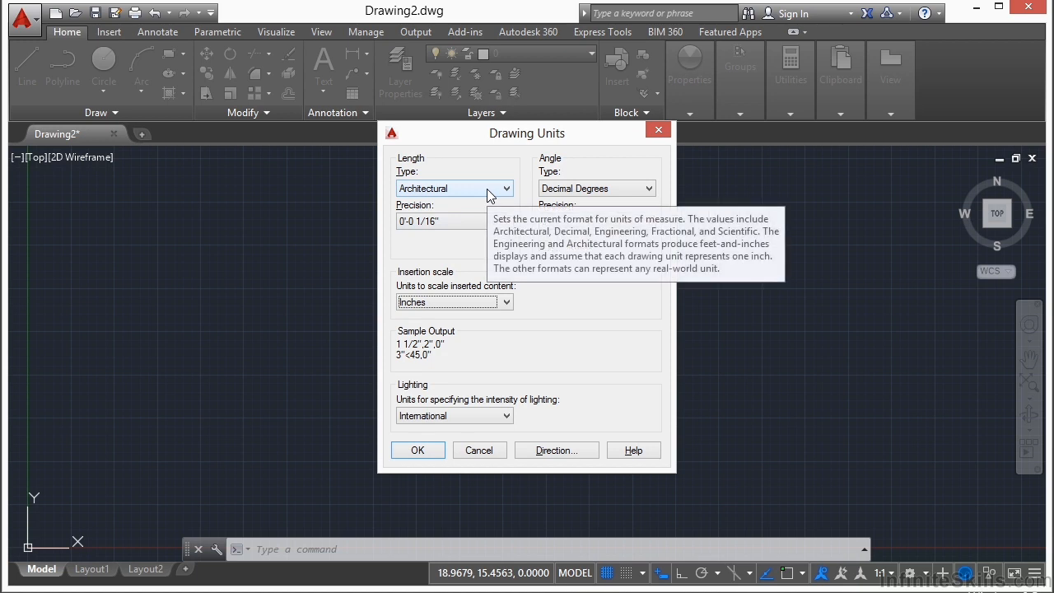
mouse_move(507, 308)
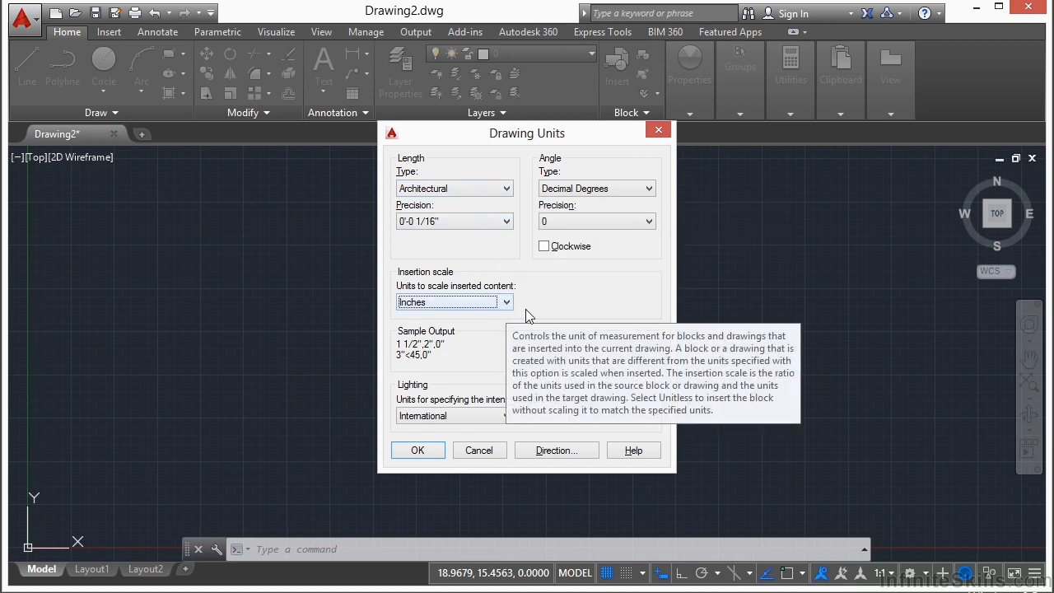
left_click(422, 449)
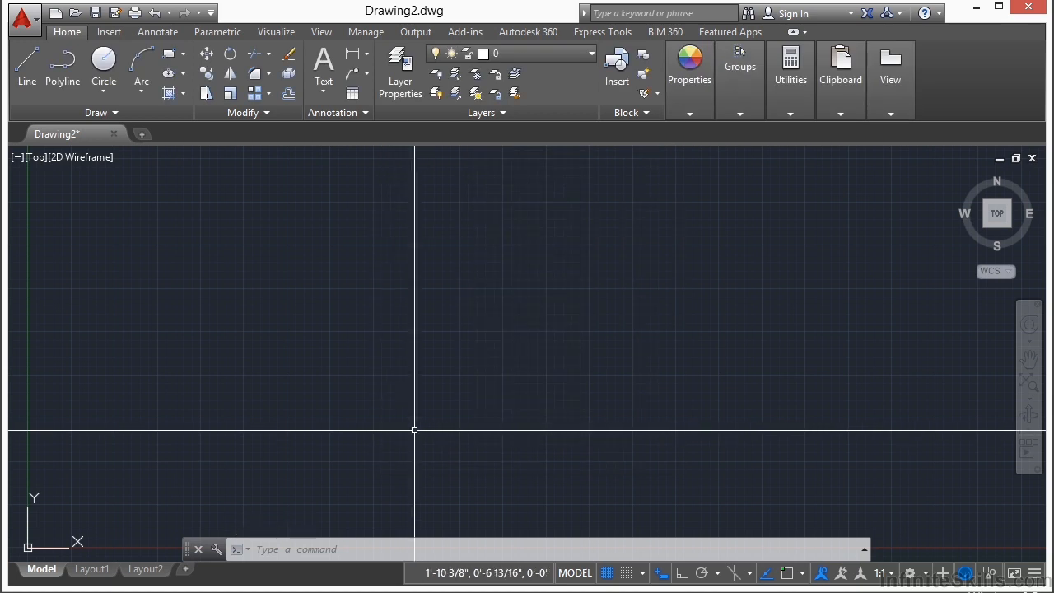
Start a line at the origin, coordinates 0,0
type("line")
key("Return")
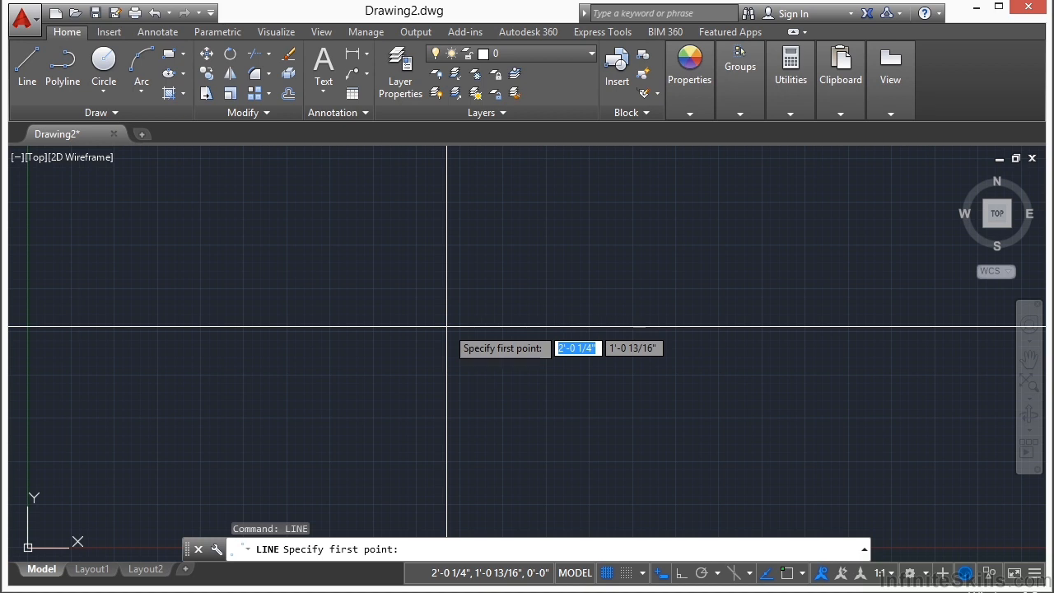
type("0")
key("Tab")
type("0")
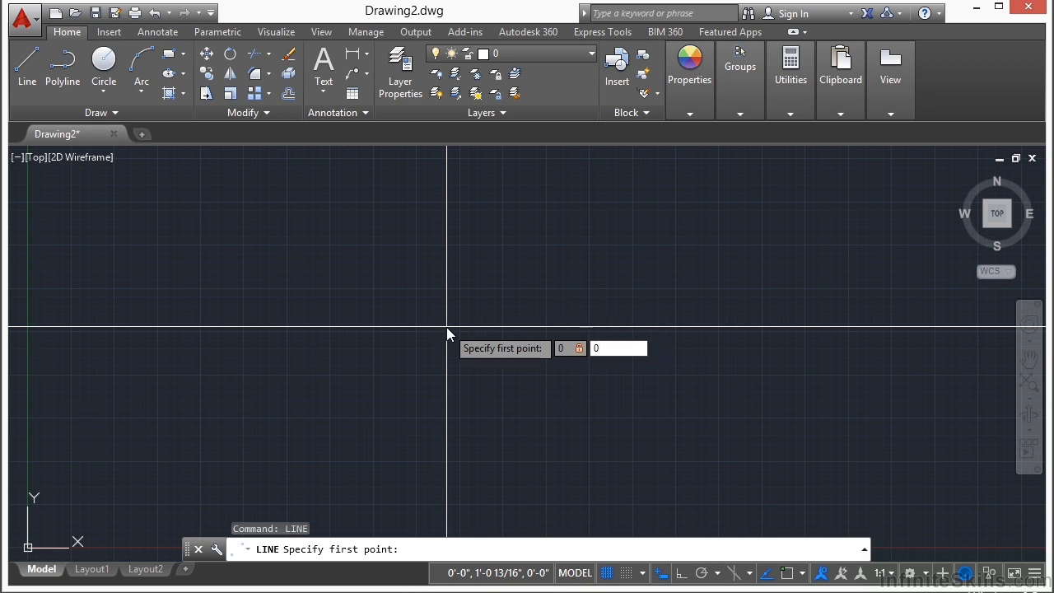
key("Return")
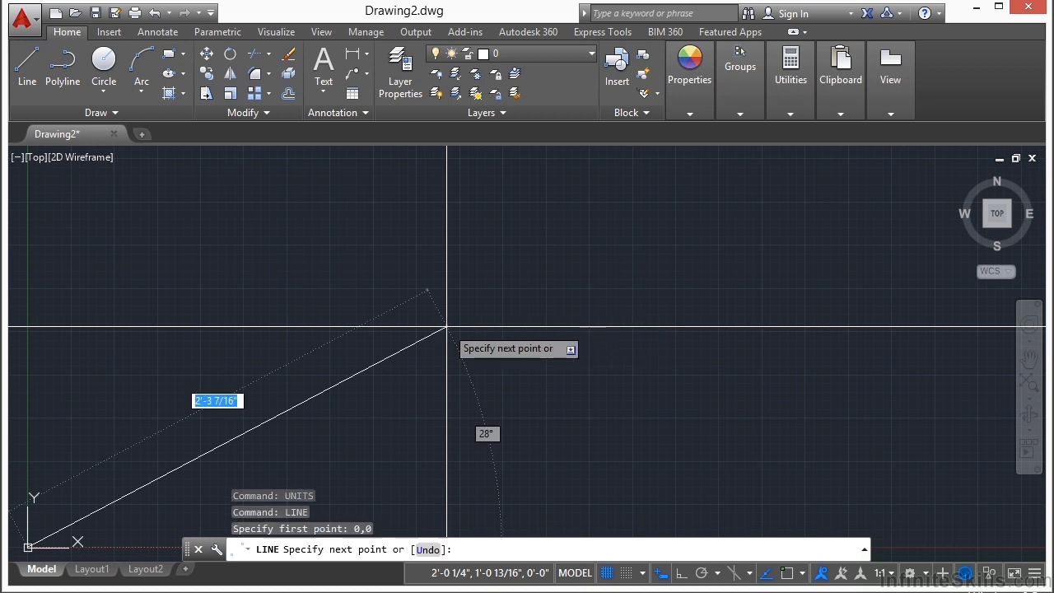
middle_click_drag(347, 356, 609, 213)
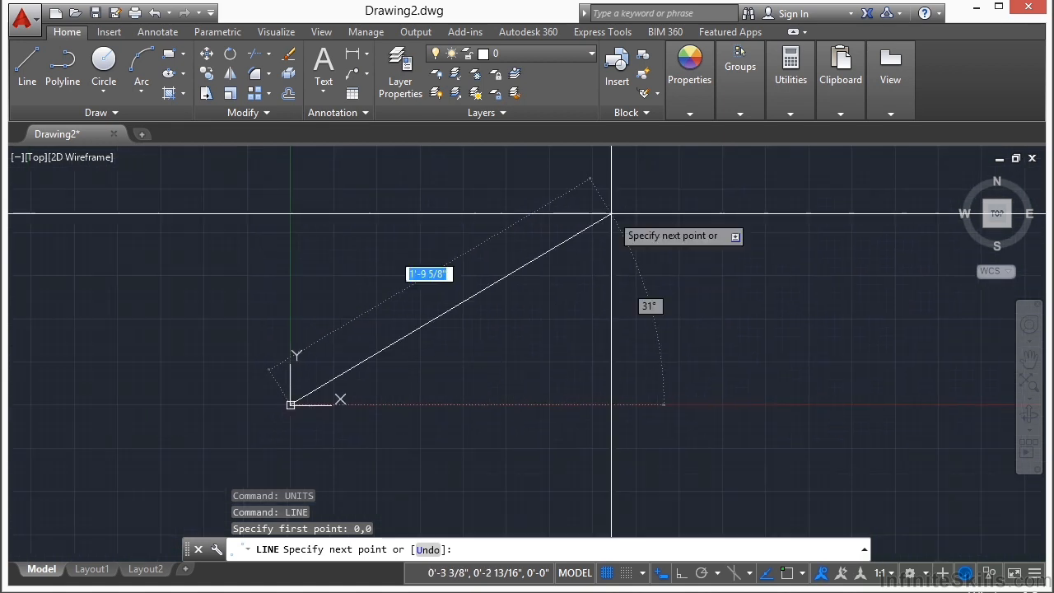
middle_click_drag(405, 369, 361, 425)
scroll(361, 366, "up", 2)
scroll(313, 357, "down", 3)
scroll(421, 349, "down", 2)
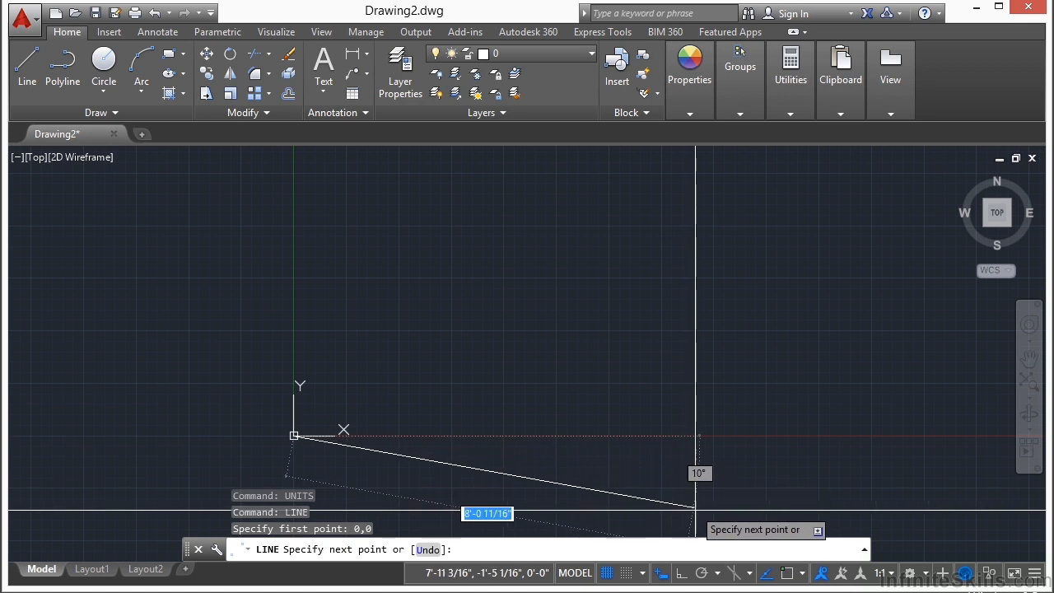
Turn on Ortho mode and complete the line as a 50' horizontal segment in the positive X direction
left_click(681, 574)
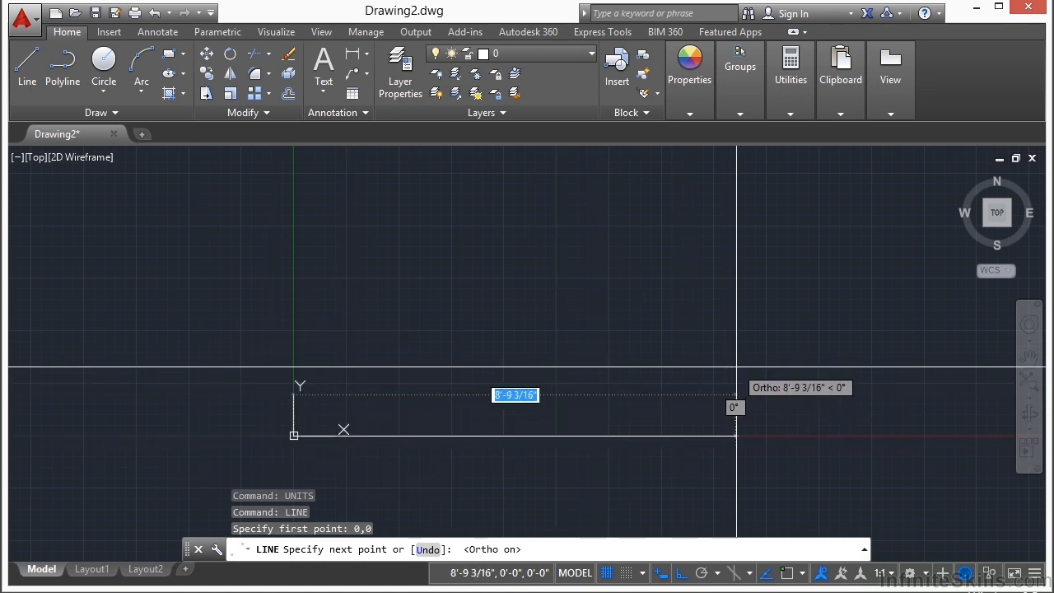
scroll(557, 383, "down", 2)
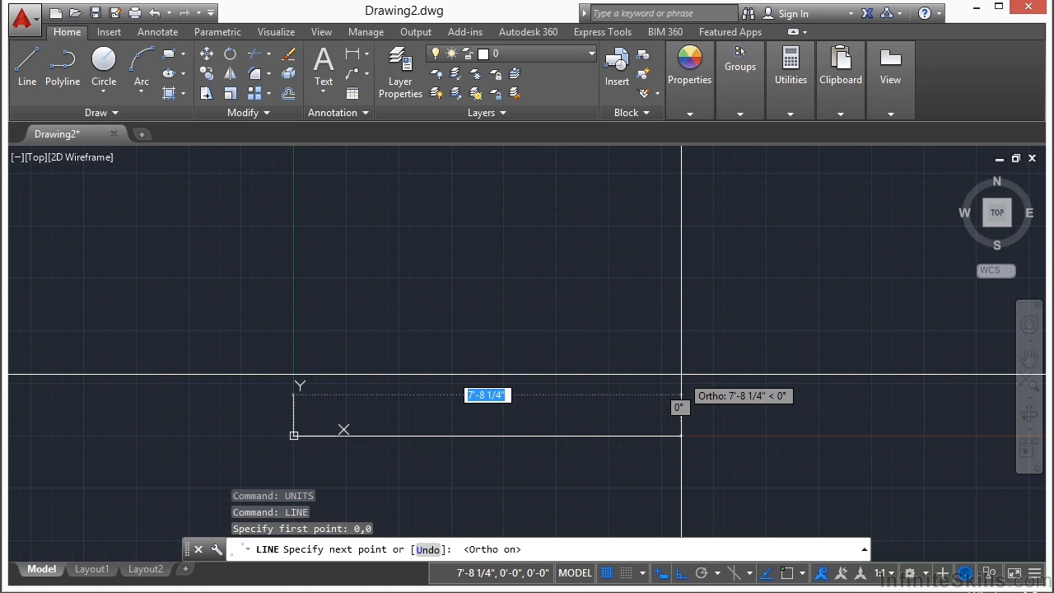
type("5")
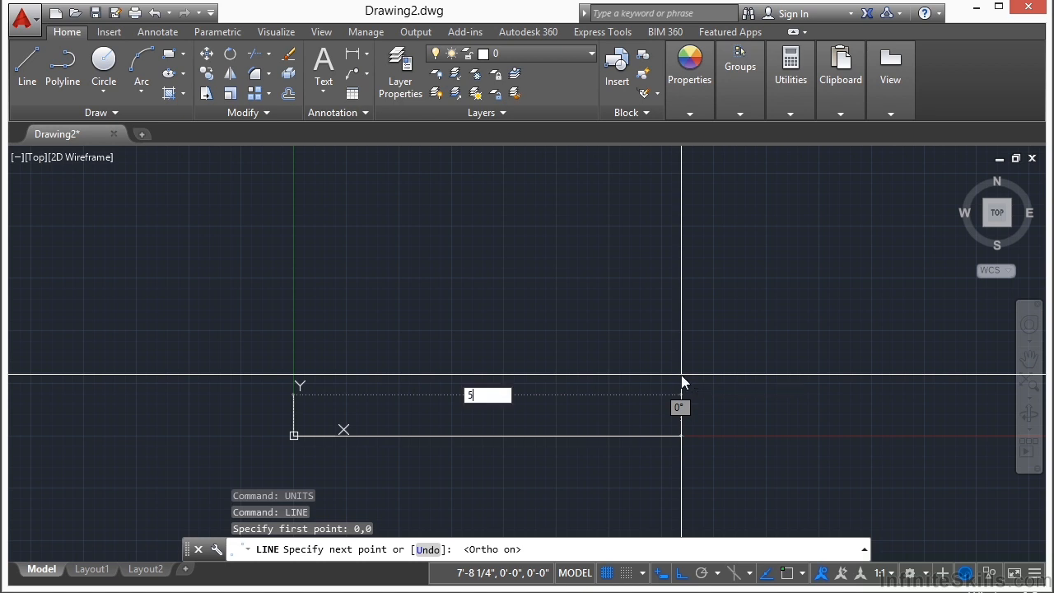
type("0'")
key("Return")
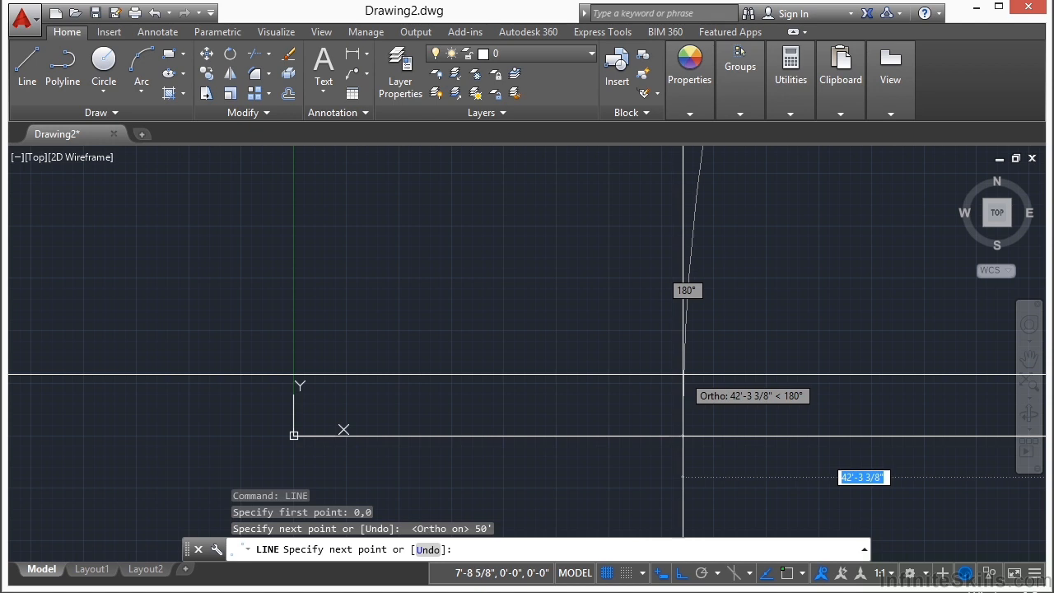
key("Return")
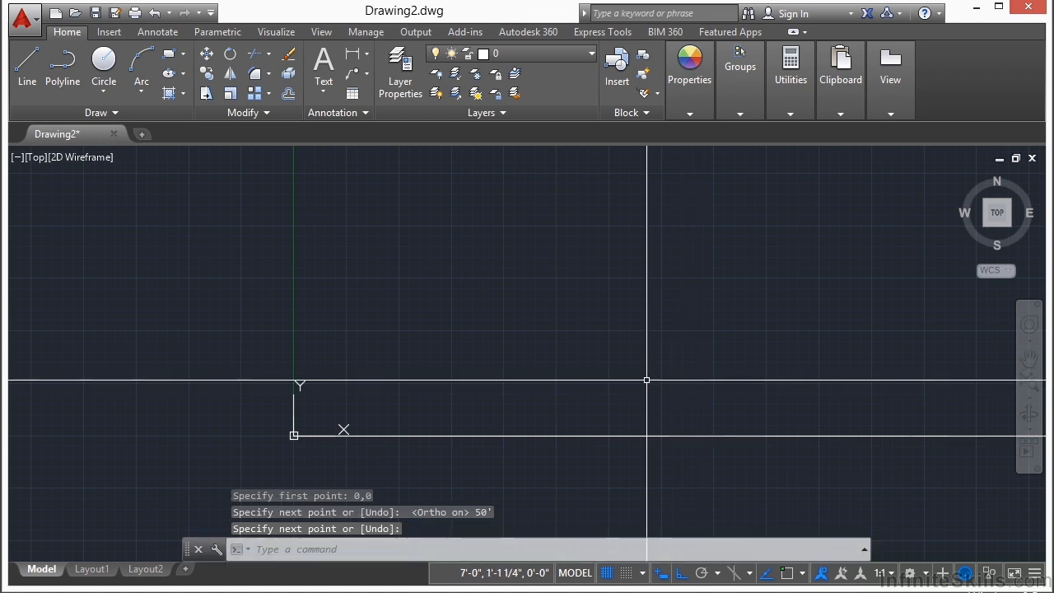
Bring the whole horizontal line into view, select it to examine its endpoint coordinates, and clear the selection
middle_click(647, 381)
middle_click(647, 381)
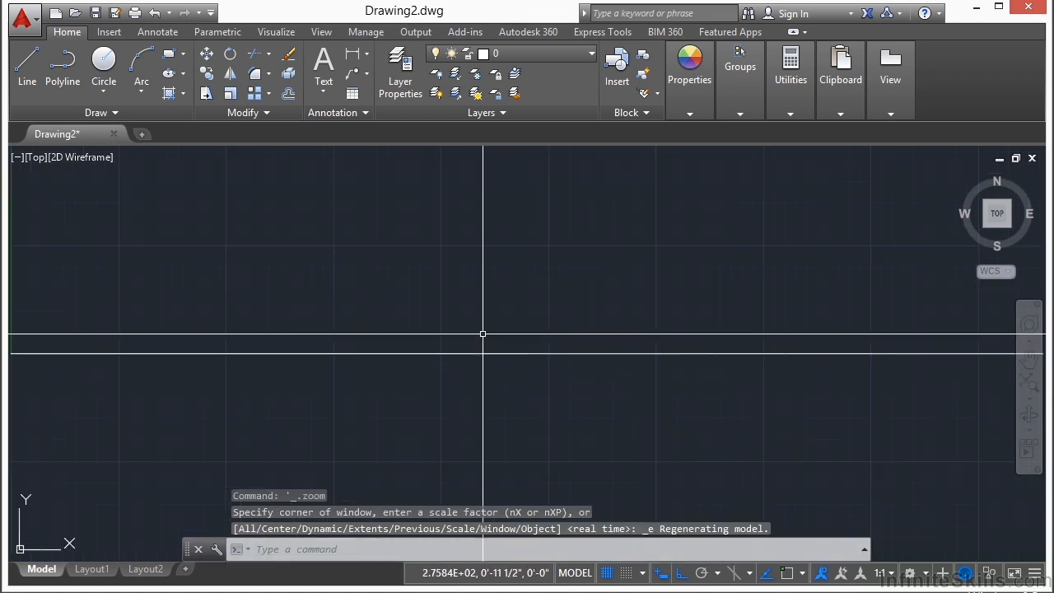
scroll(480, 334, "down", 1)
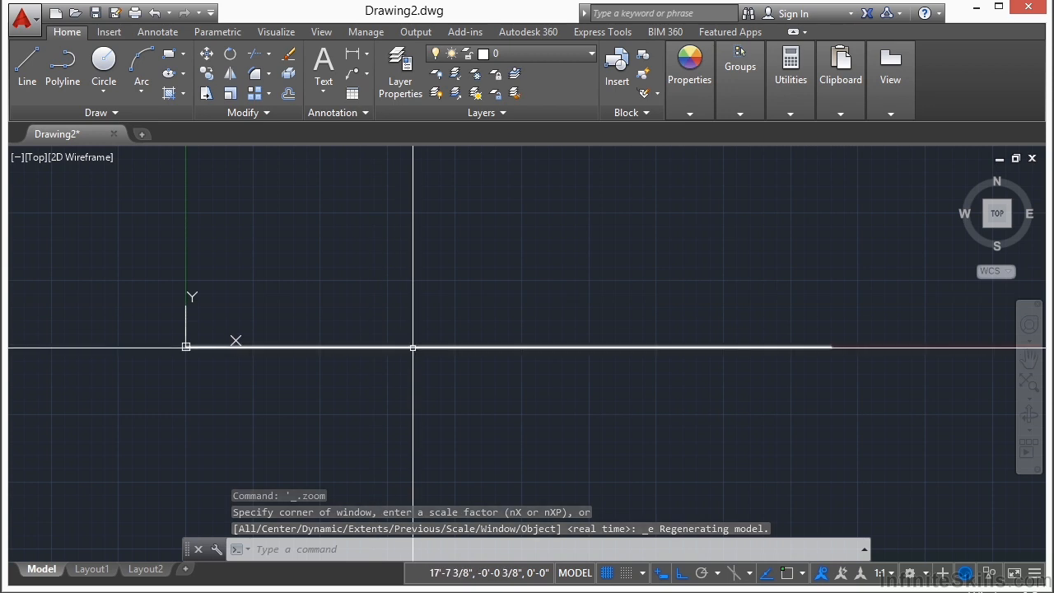
left_click(412, 346)
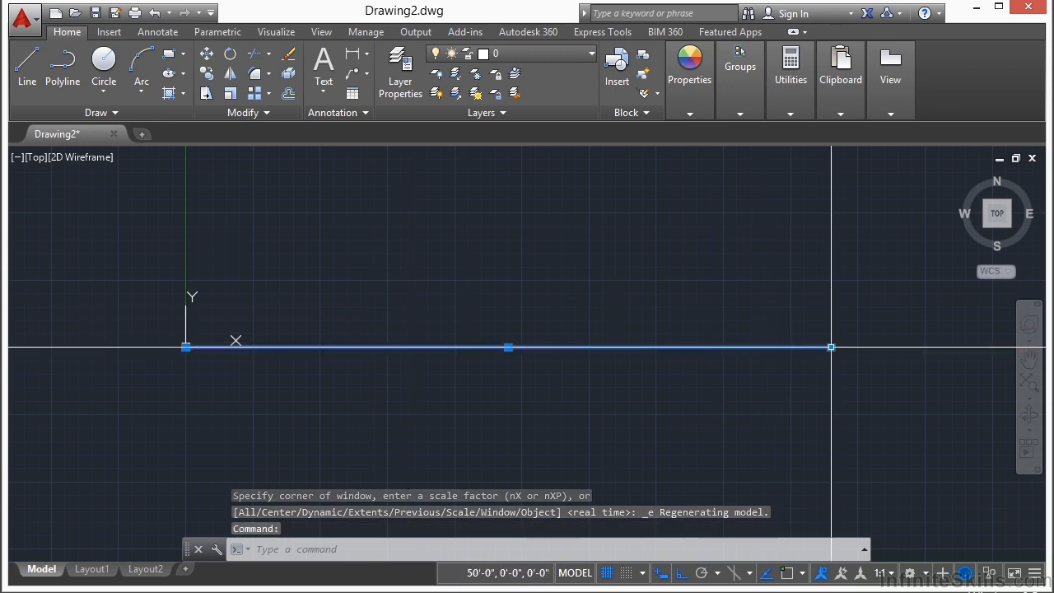
mouse_move(830, 346)
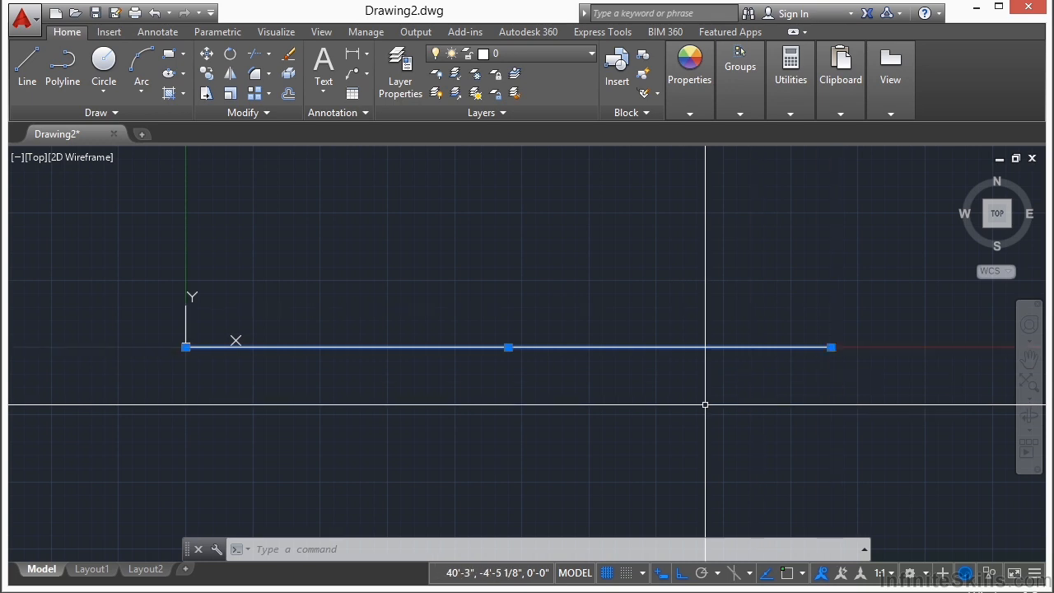
key("Escape")
Draw a 30' line in the positive Y direction from the right end of the horizontal line, using an Endpoint snap
middle_click_drag(594, 314, 579, 337)
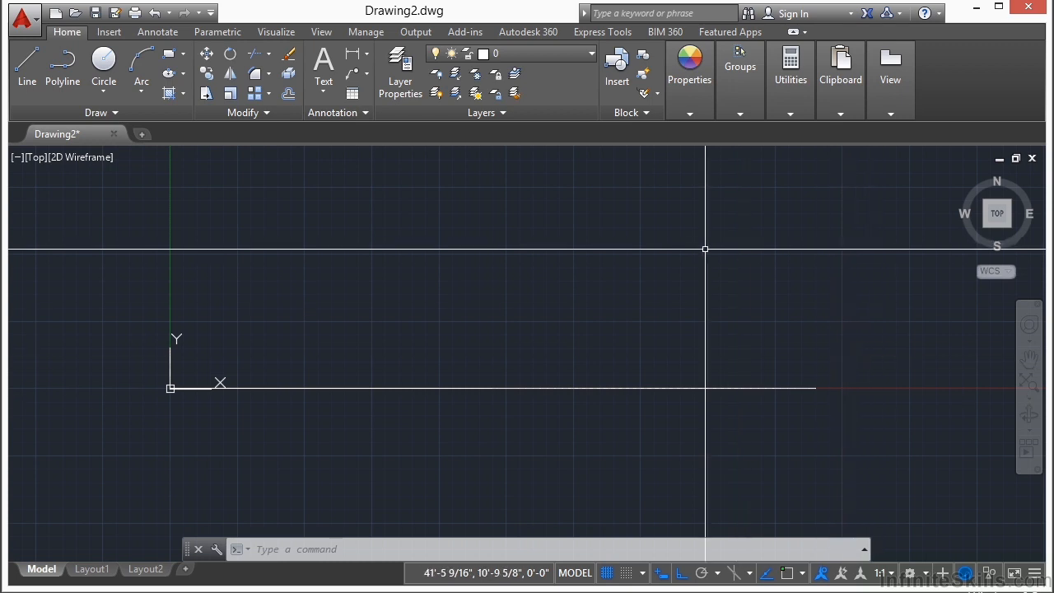
type("LINE")
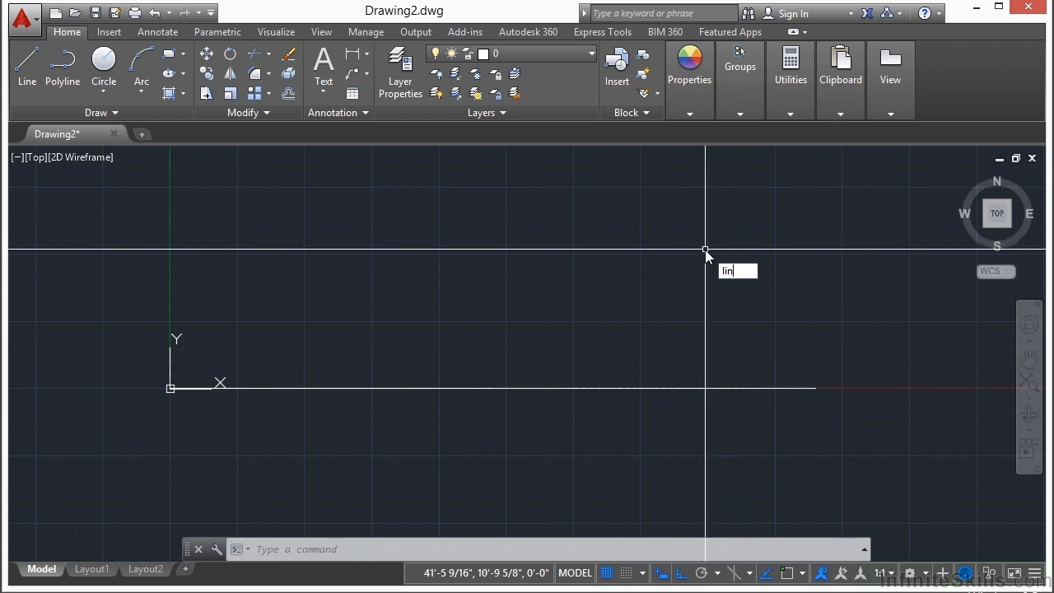
key("Return")
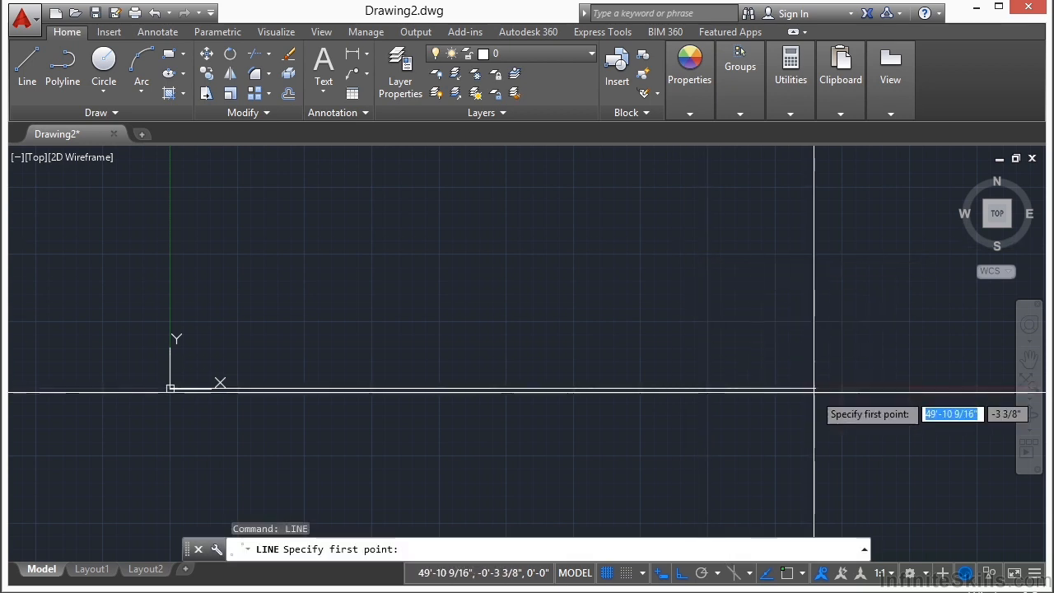
type("end")
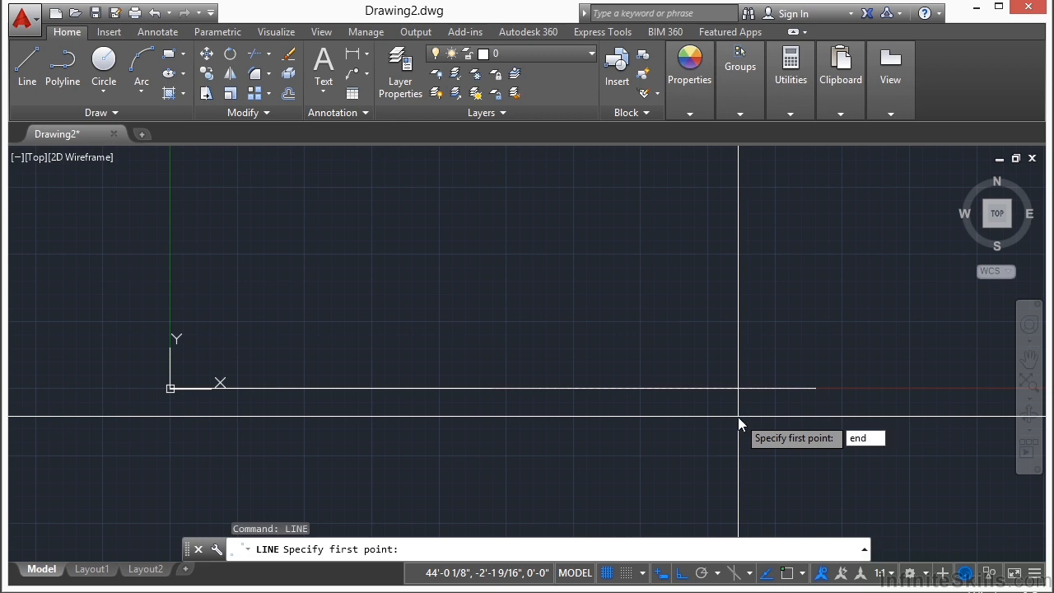
key("Return")
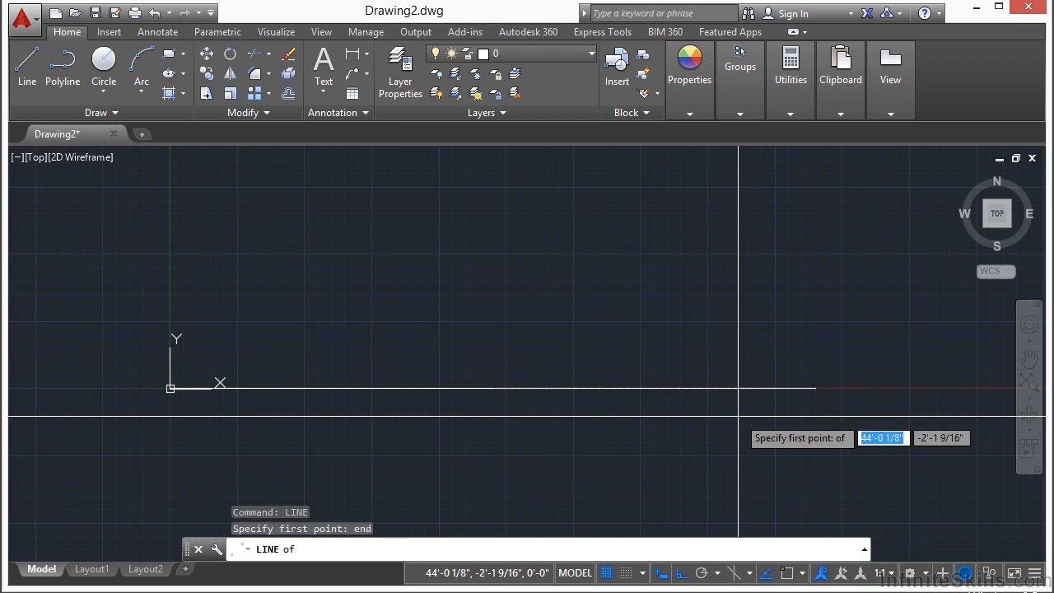
left_click(813, 388)
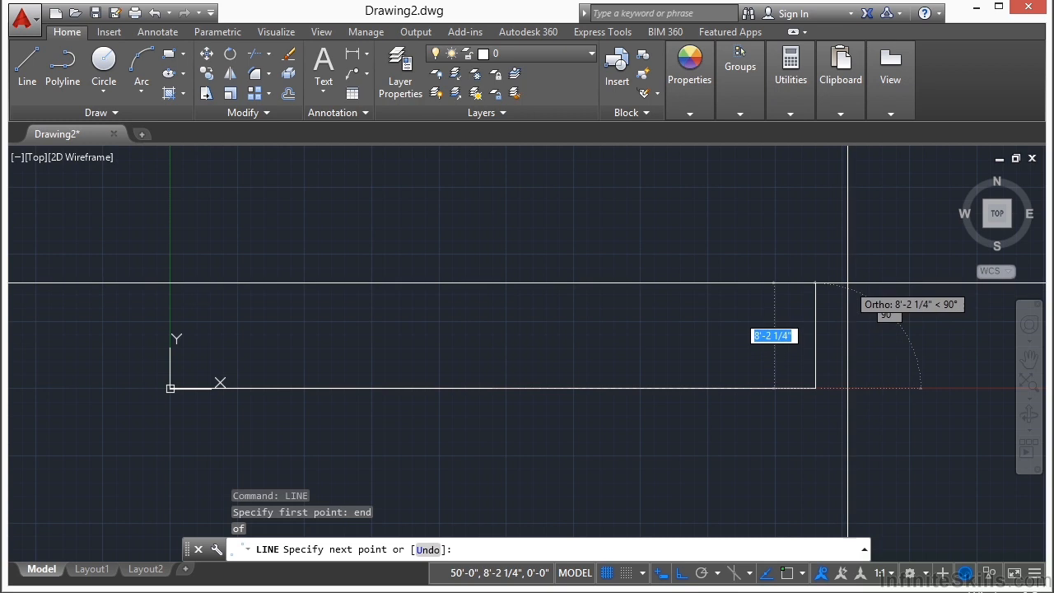
type("30")
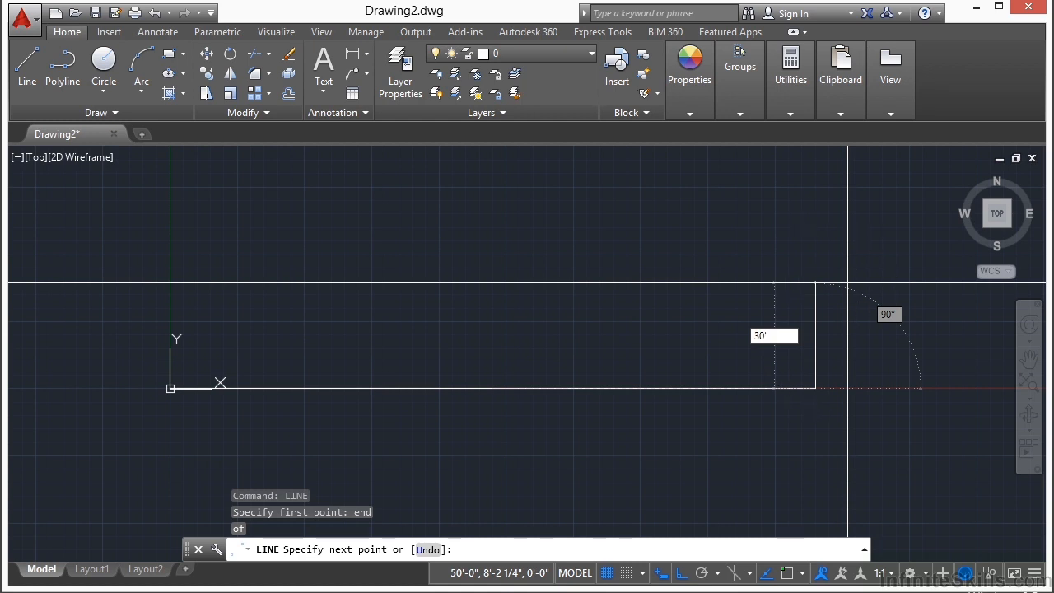
key("Return")
Continue from the top of the vertical line with a 50' horizontal segment in the negative X direction
scroll(751, 332, "down", 2)
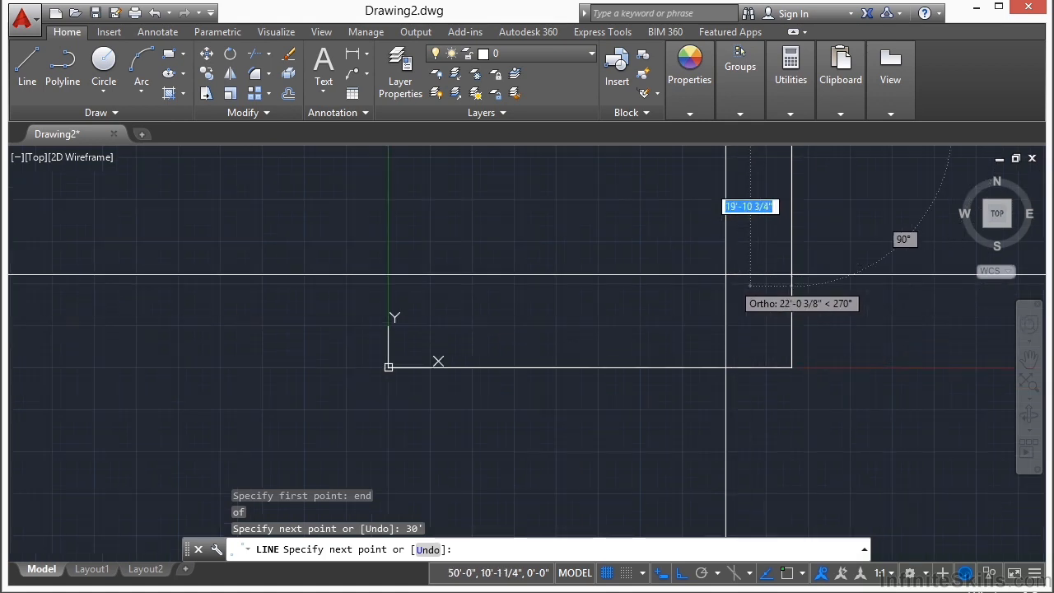
scroll(719, 255, "down", 2)
middle_click_drag(753, 200, 724, 282)
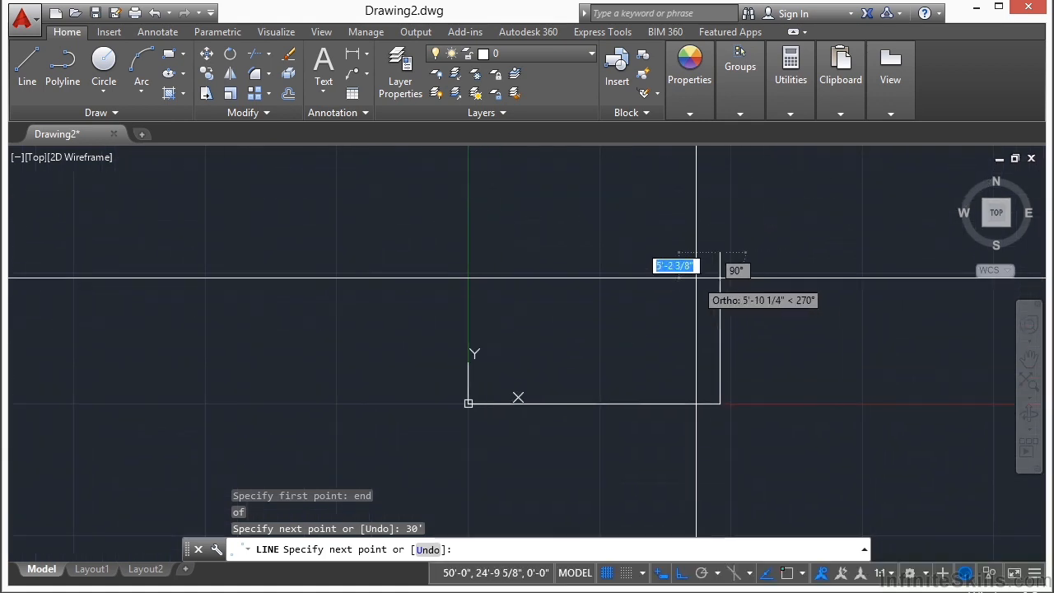
scroll(704, 264, "up", 2)
mouse_move(655, 307)
middle_mouse_down()
mouse_move(683, 281)
mouse_move(650, 287)
middle_mouse_up()
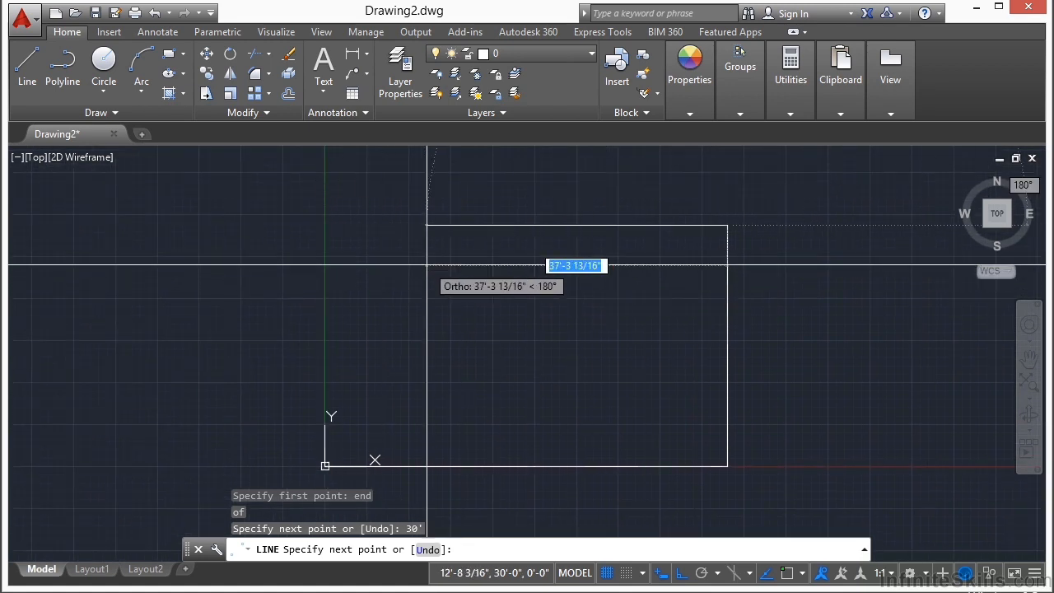
type("50")
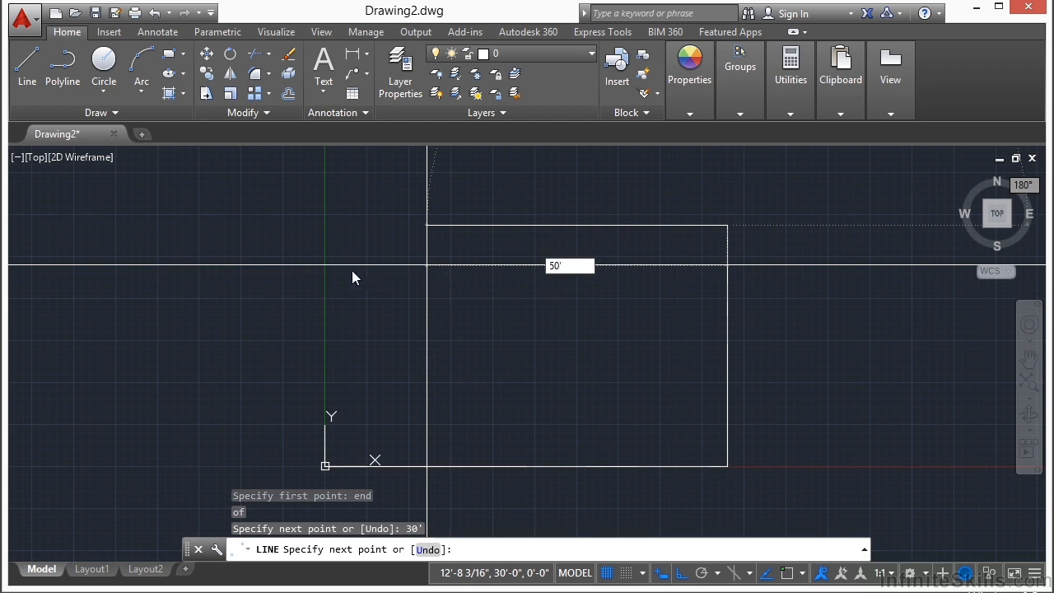
key("Return")
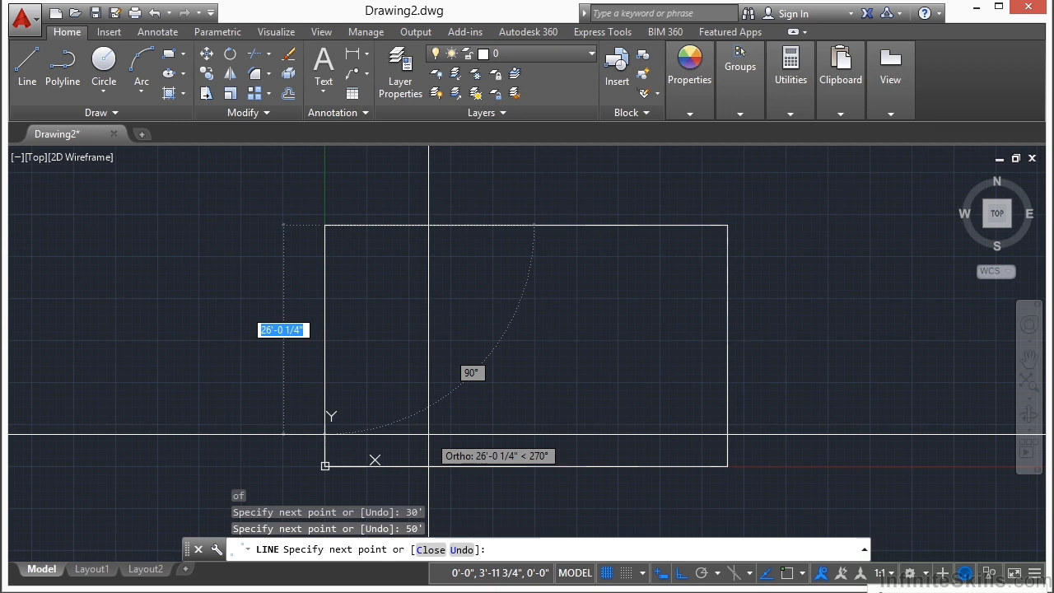
Complete the rectangle with a 30' vertical segment down to the origin and end the Line command
type("30")
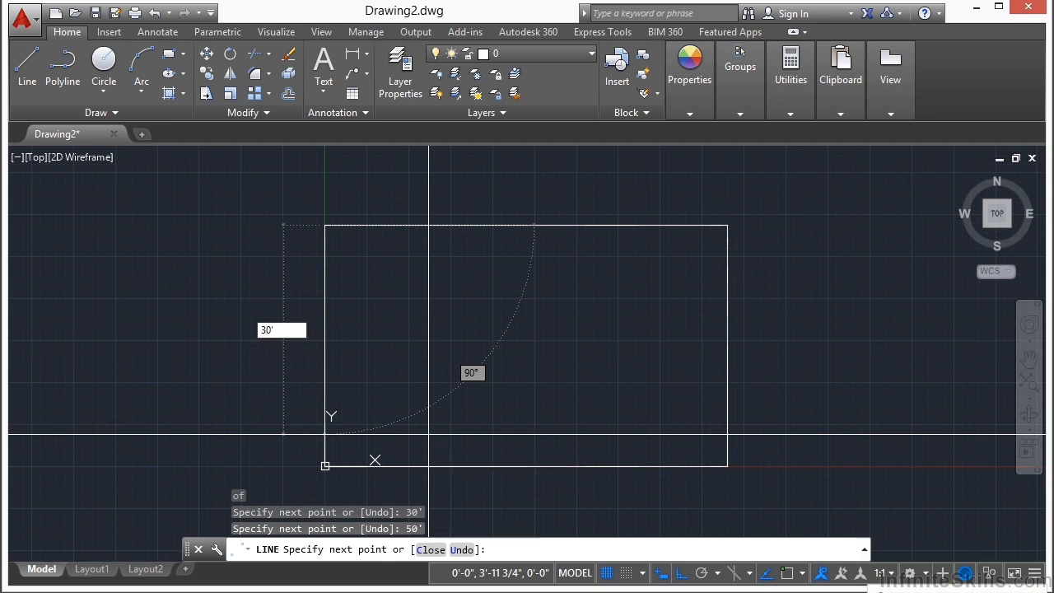
key("Return")
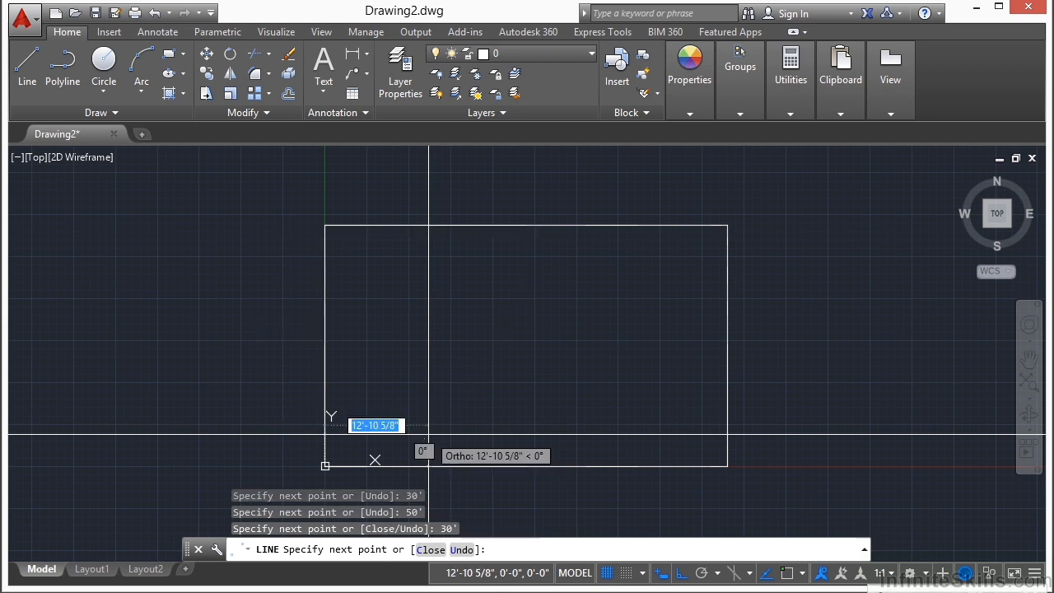
key("Return")
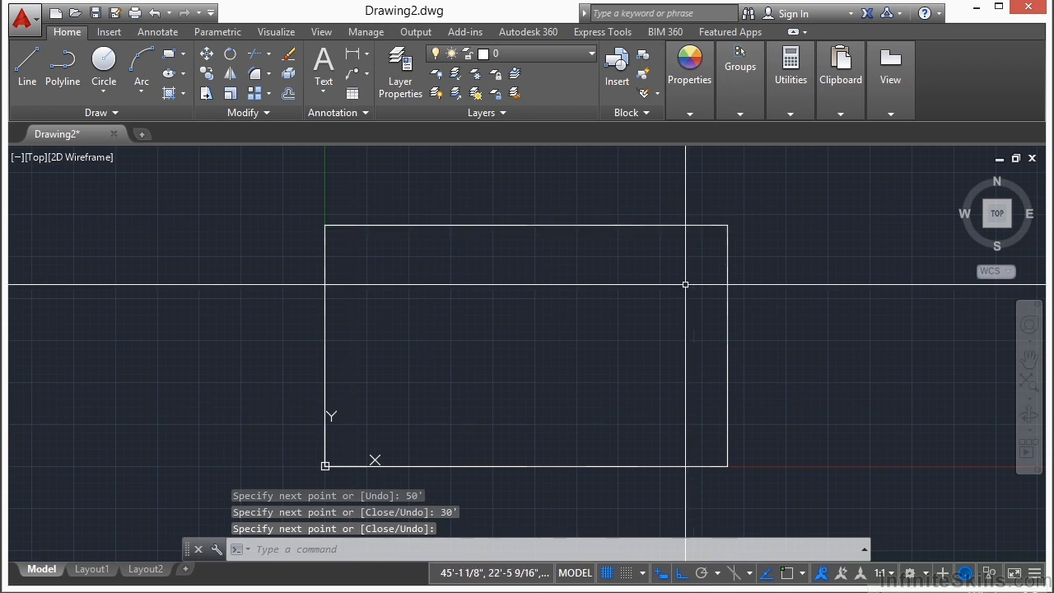
Regenerate the whole drawing with the REA (REGENALL) command
mouse_move(534, 328)
middle_mouse_down()
mouse_move(576, 308)
mouse_move(541, 338)
middle_mouse_up()
type("rea")
key("Return")
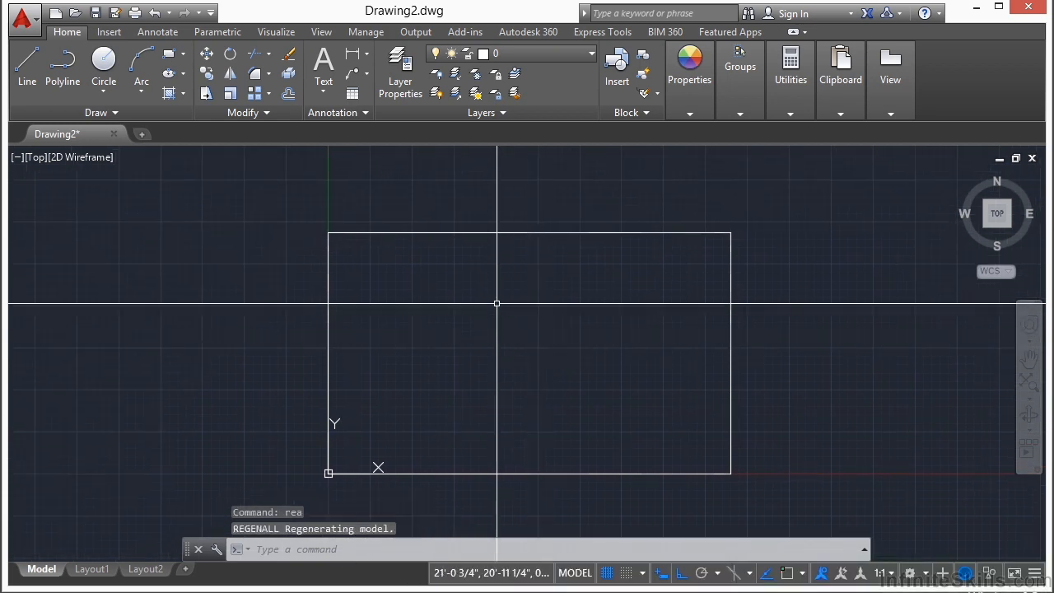
Draw a 60-inch horizontal line in the positive X direction from the rectangle's upper-right corner, using an Endpoint snap
mouse_move(489, 309)
middle_mouse_down()
mouse_move(466, 320)
mouse_move(470, 308)
middle_mouse_up()
scroll(463, 369, "down", 5)
scroll(414, 379, "up", 2)
mouse_move(414, 379)
middle_mouse_down()
mouse_move(514, 367)
mouse_move(456, 364)
middle_mouse_up()
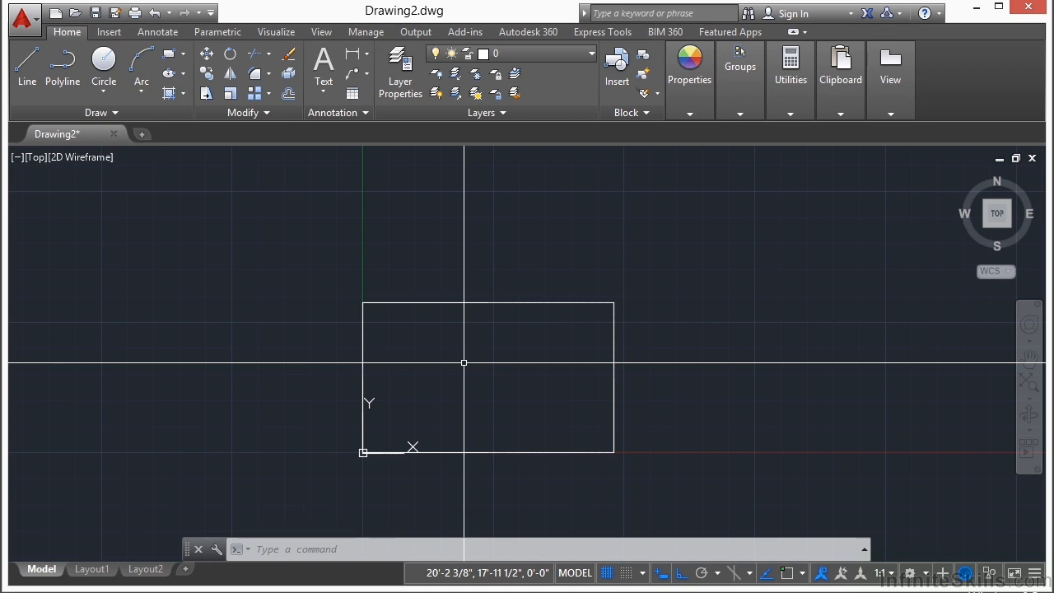
scroll(436, 329, "up", 2)
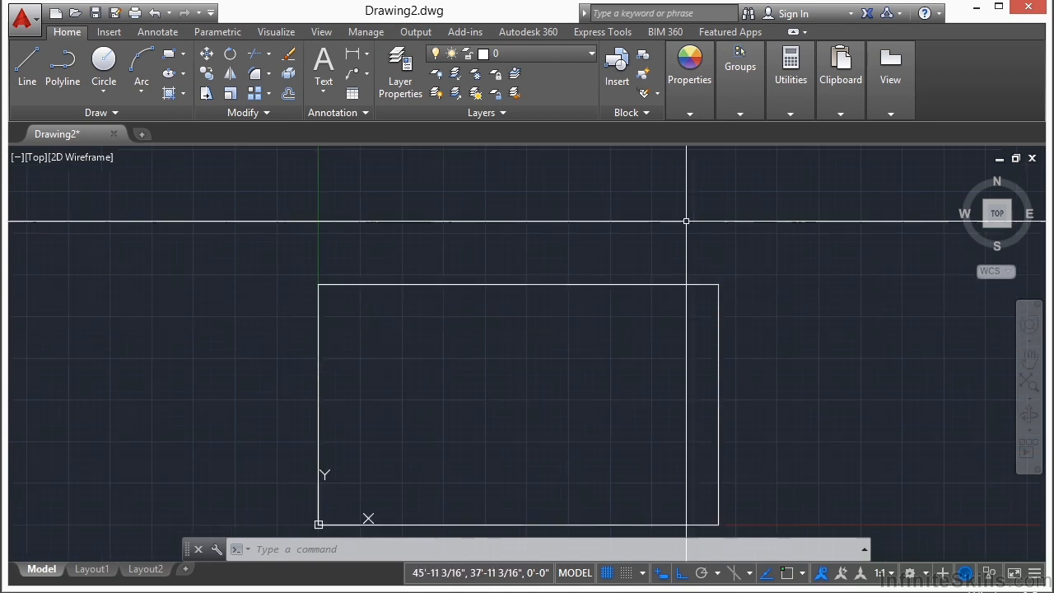
type("line")
key("Return")
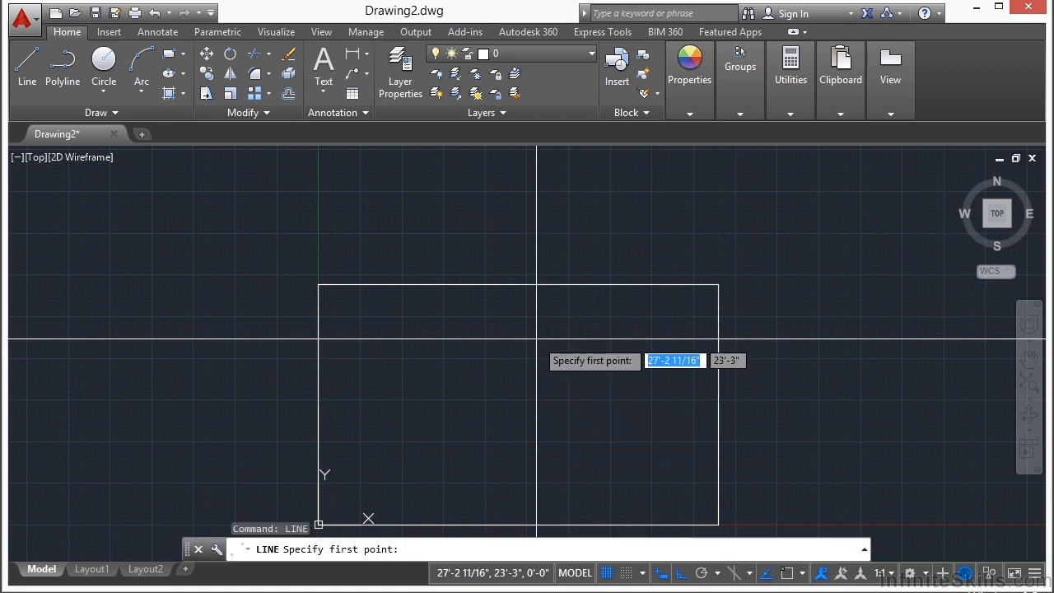
type("end")
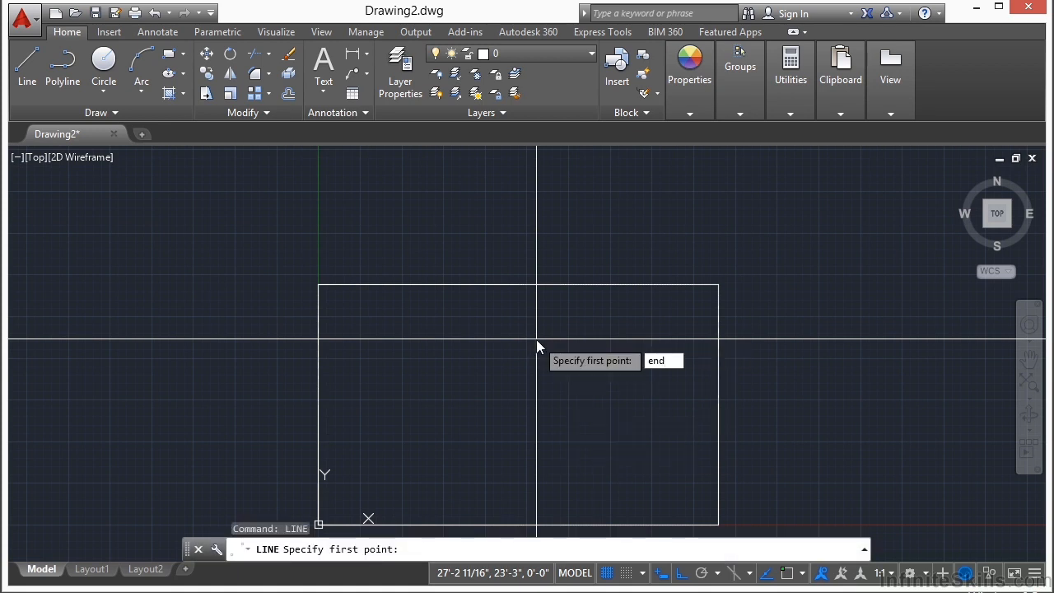
key("Return")
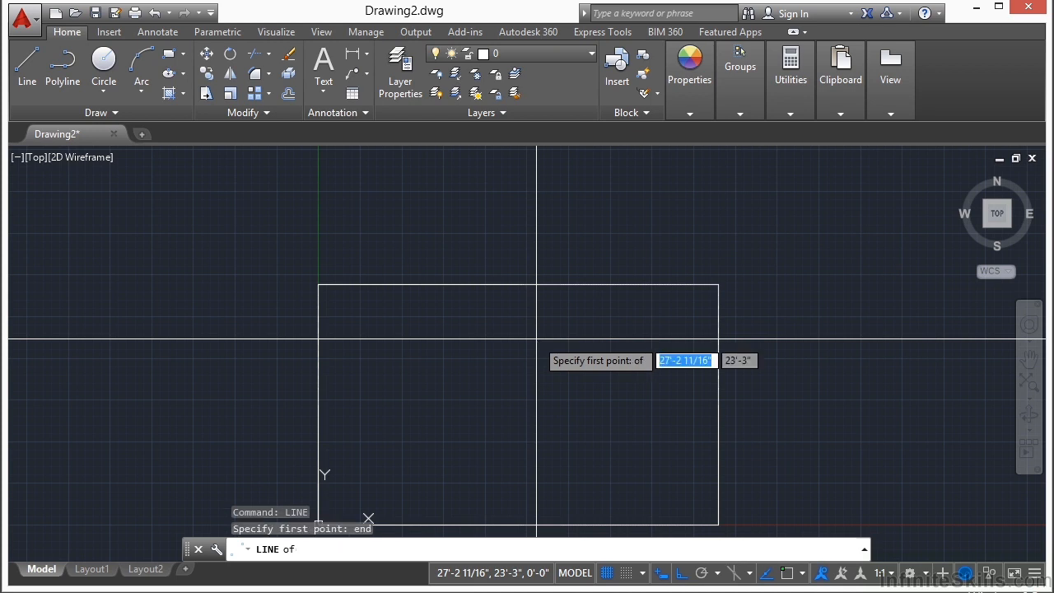
left_click(719, 285)
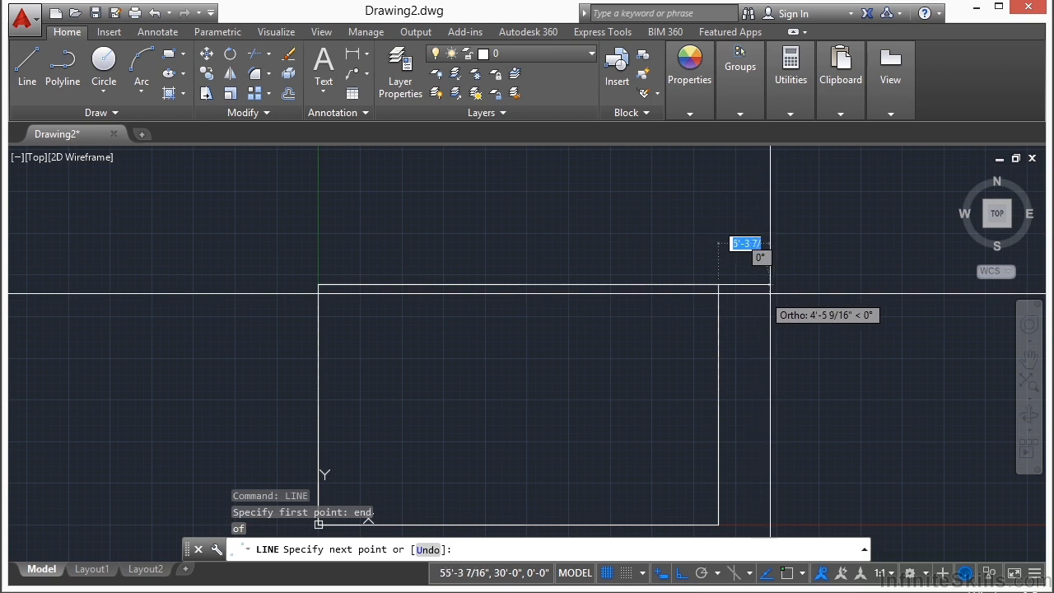
type("5'")
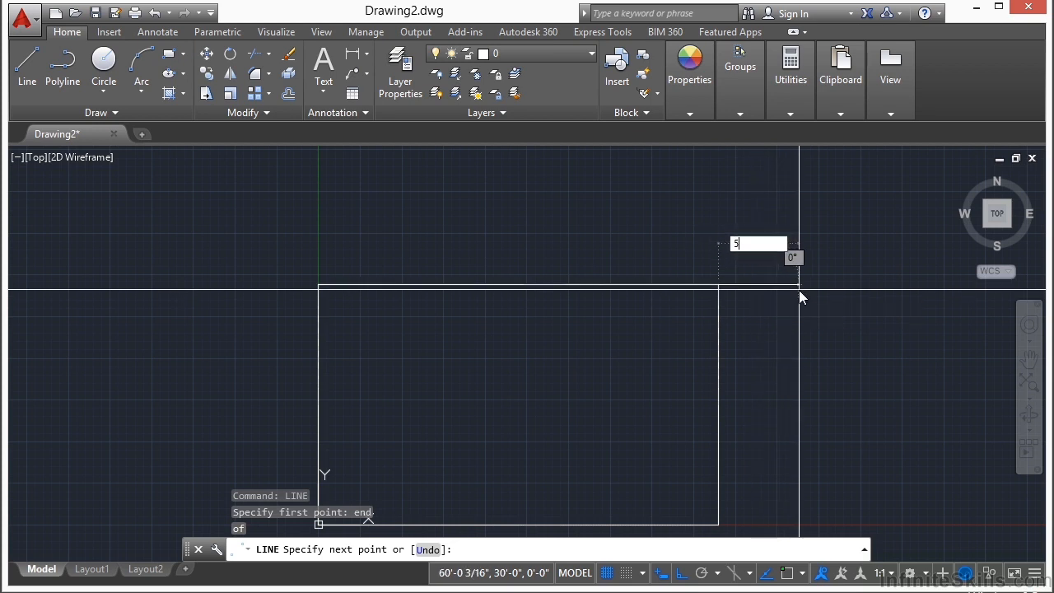
key("BackSpace")
key("BackSpace")
type("60")
key("Return")
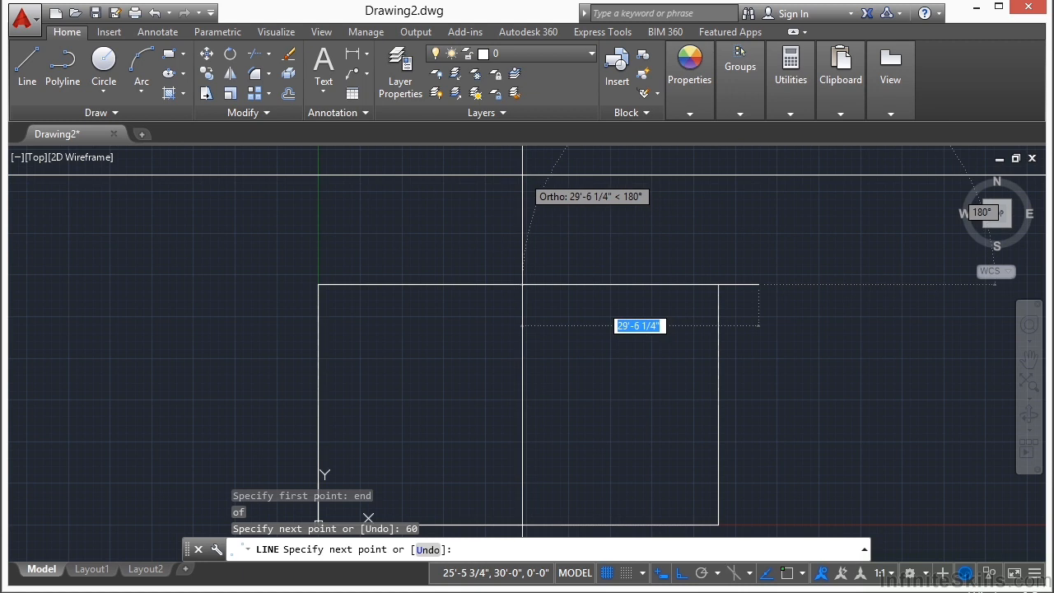
Turn Ortho mode off and draw a 40' roof segment at 138.59° from the outer end of the overhang line
type("40")
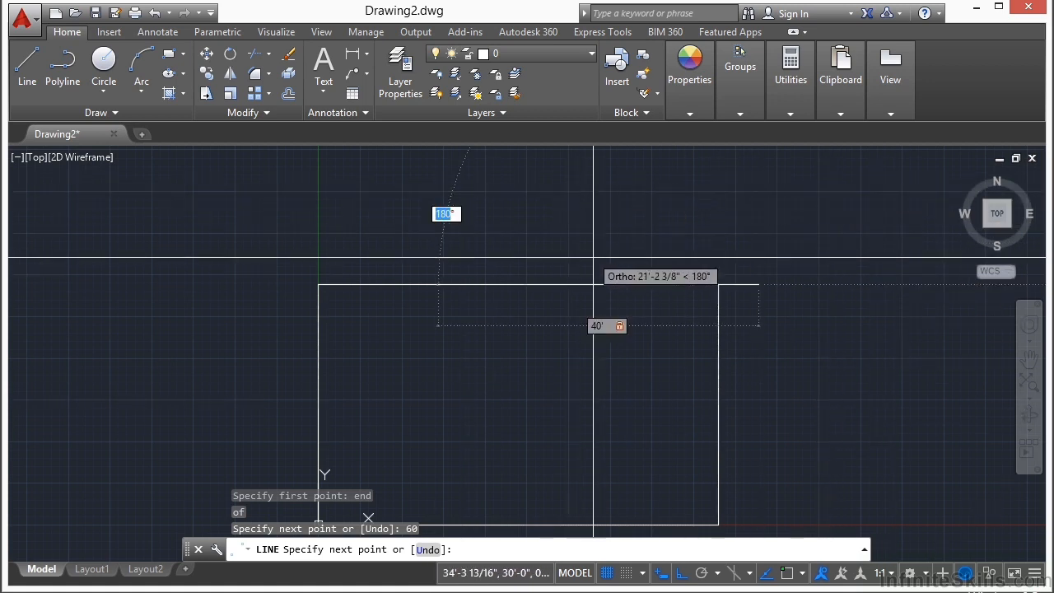
left_click(682, 574)
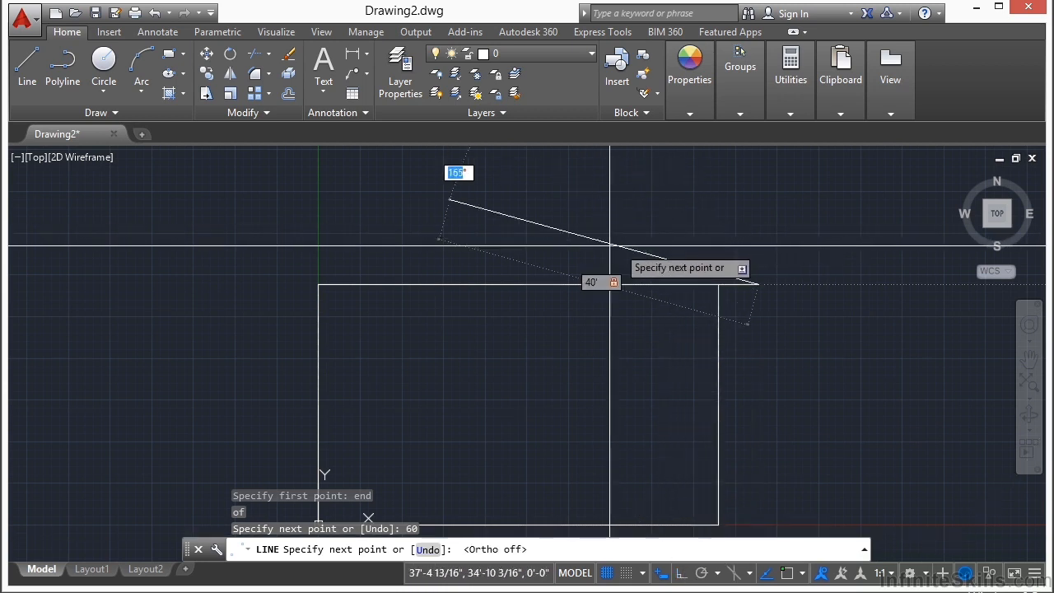
scroll(496, 290, "down", 1)
middle_click_drag(684, 242, 646, 325)
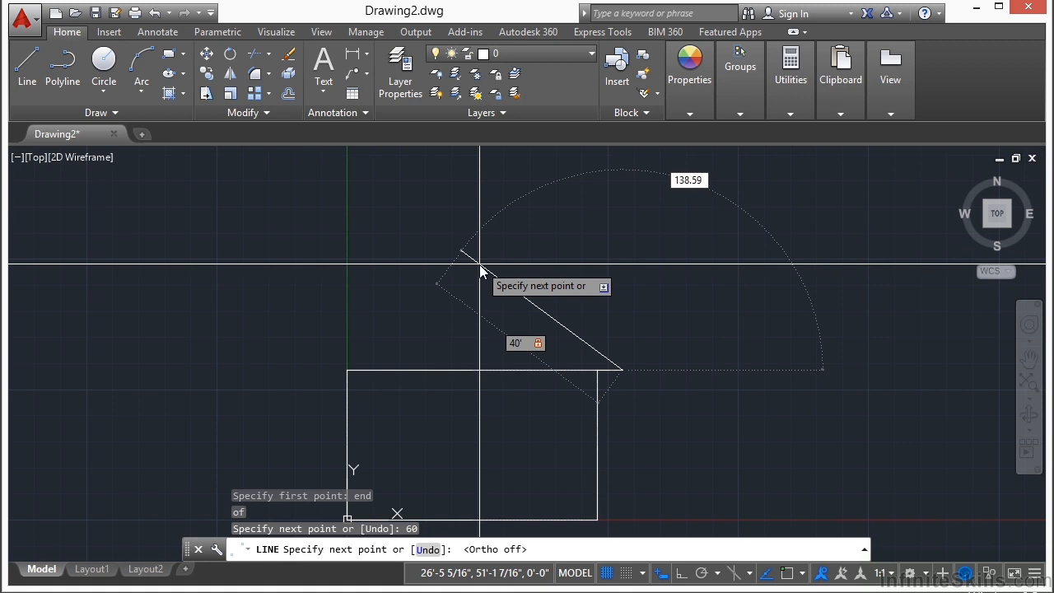
key("Return")
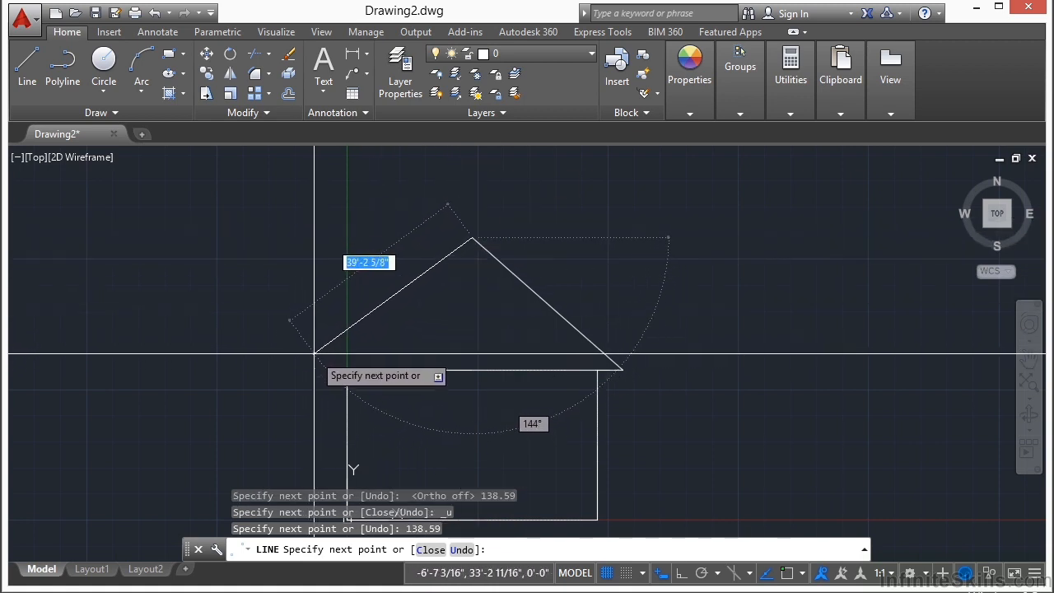
Add the second roof segment from the peak, 40' long at an angle of 221.41°
type("40")
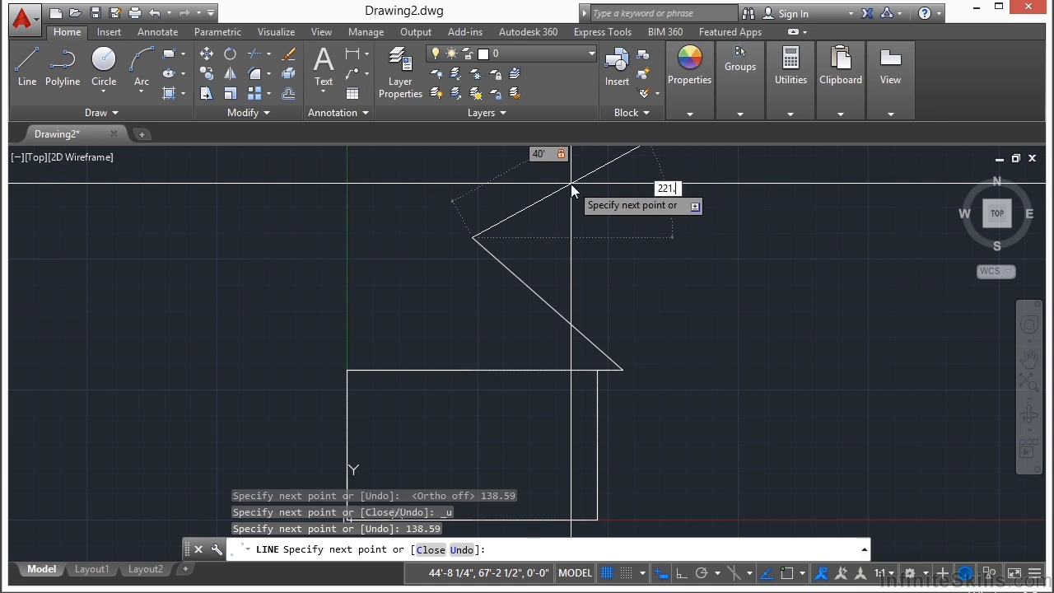
type("41")
key("Return")
Close the left overhang with a line from the roof's lower-left end to the rectangle's upper-left corner using an Endpoint snap, and zoom to extents
scroll(329, 389, "up", 4)
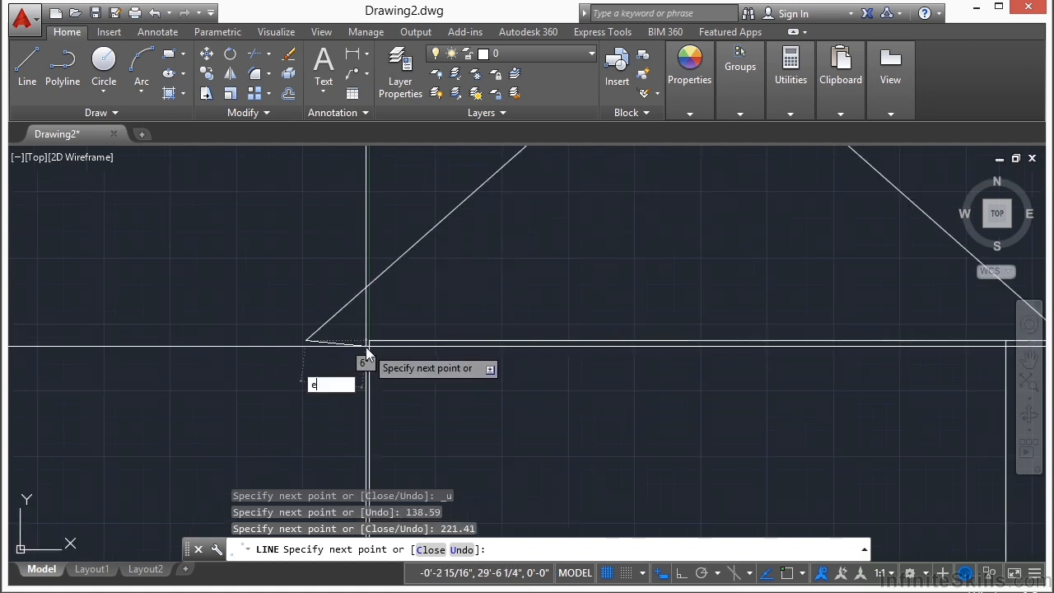
type("end")
key("Return")
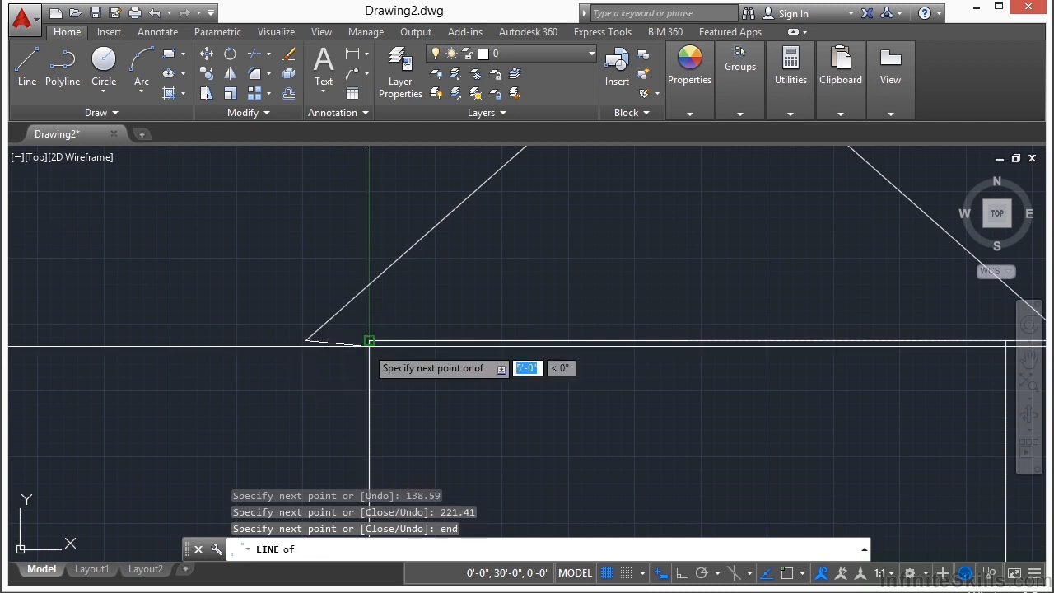
left_click(368, 340)
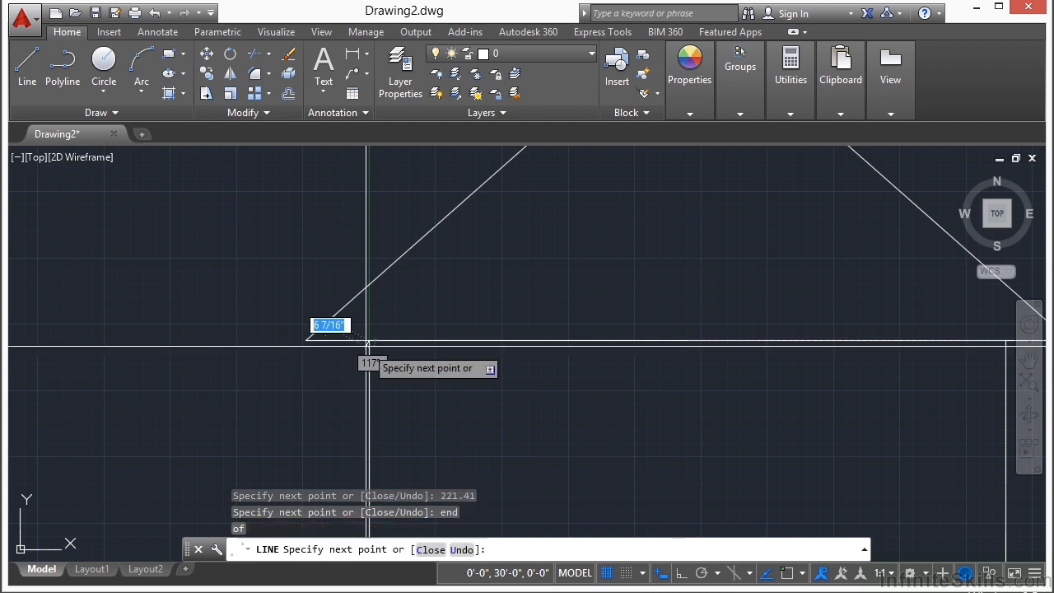
key("Return")
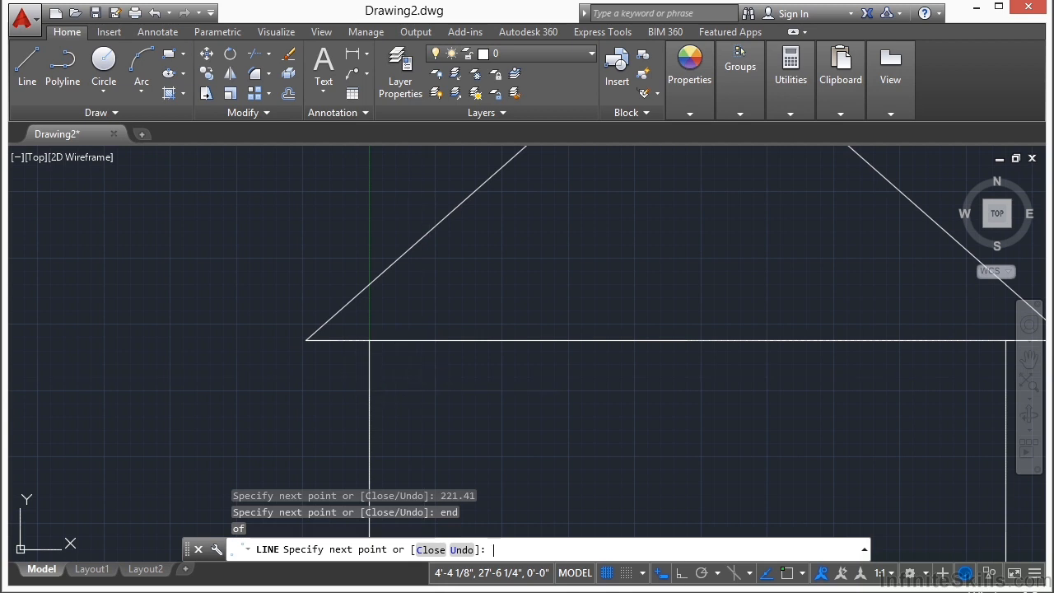
middle_click(702, 234)
middle_click(693, 245)
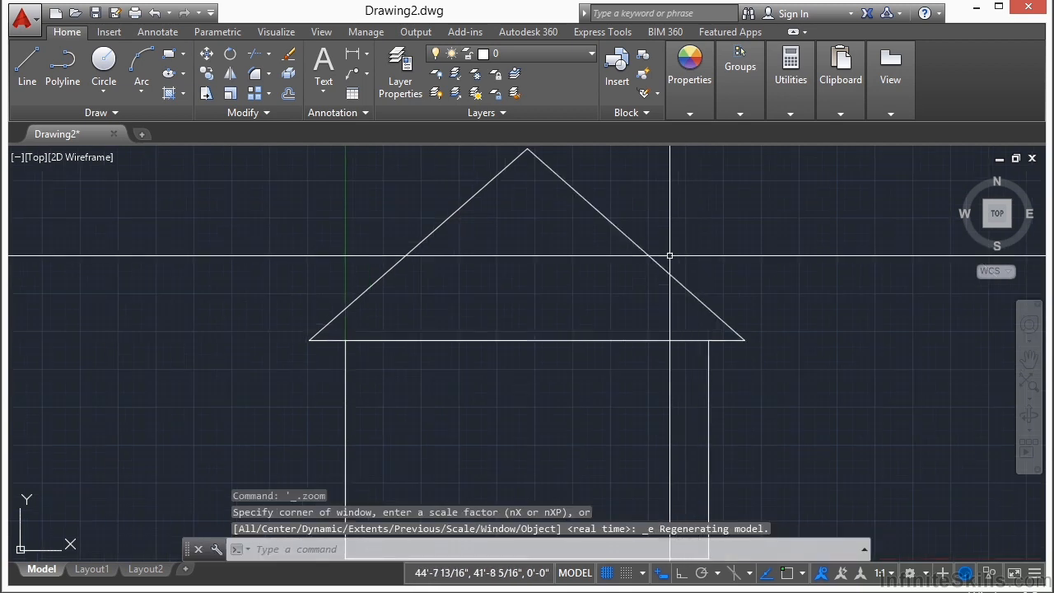
scroll(650, 257, "down", 2)
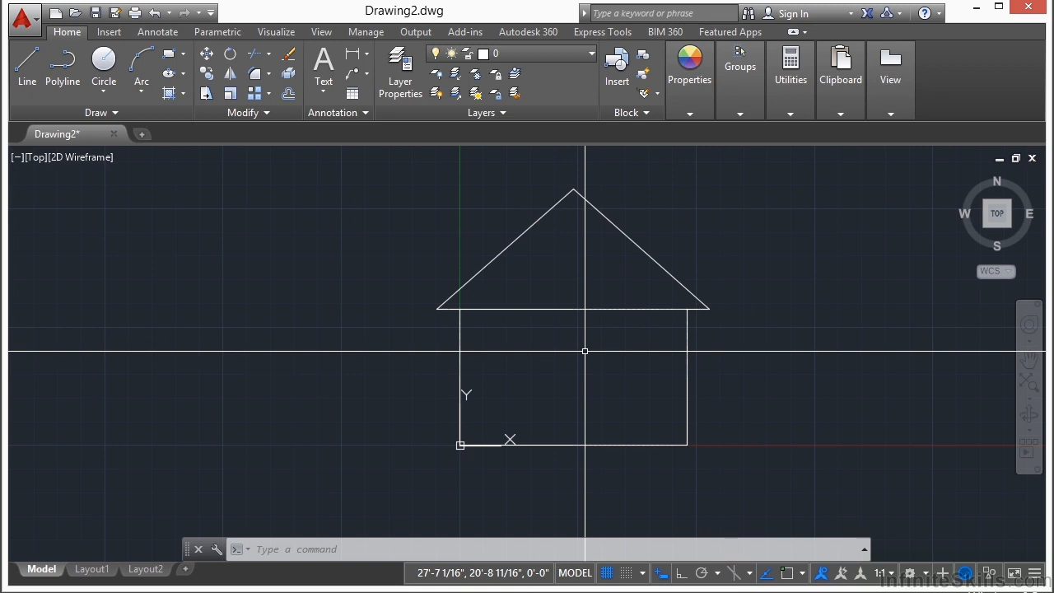
Select the rectangle's bottom line to examine its grips and origin endpoint, and clear the selection
middle_click_drag(558, 386, 570, 347)
scroll(543, 423, "up", 4)
left_click(604, 383)
left_click(578, 381)
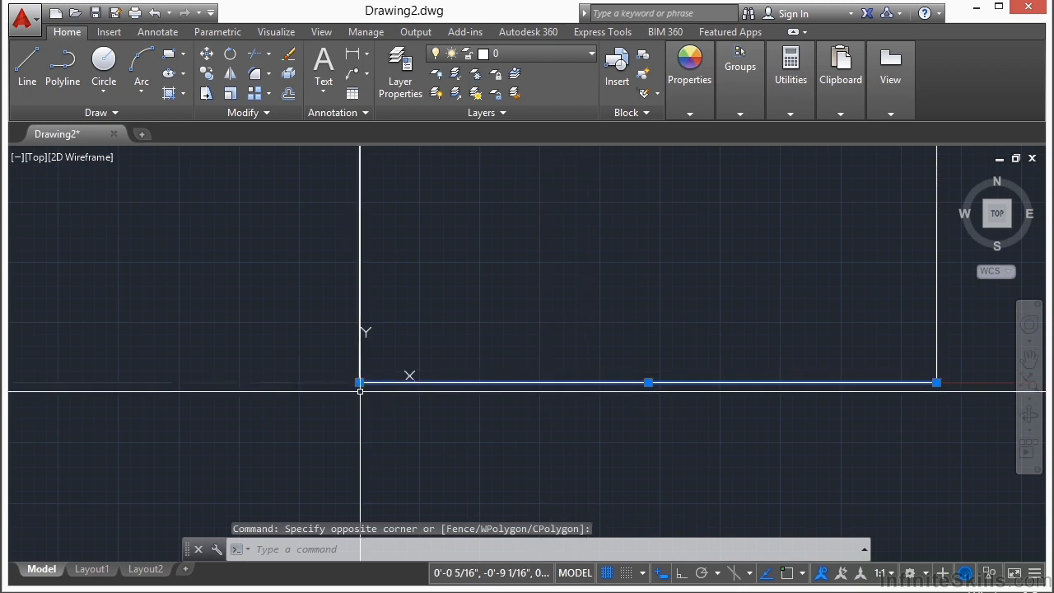
key("Escape")
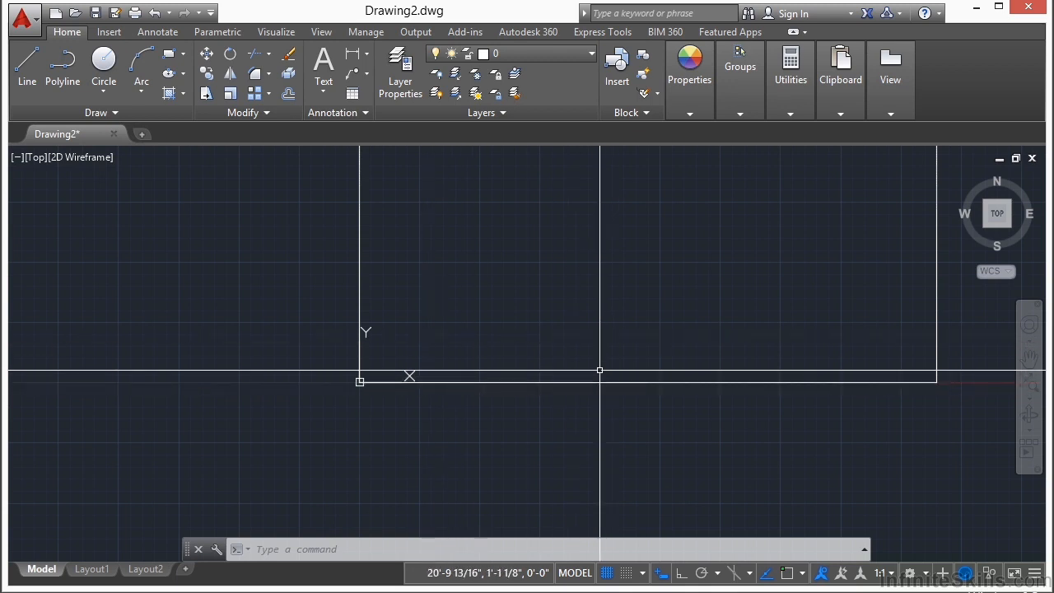
Draw a line from 0,0 to the absolute coordinate 25,25 at the rectangle's lower-left corner
key("Return")
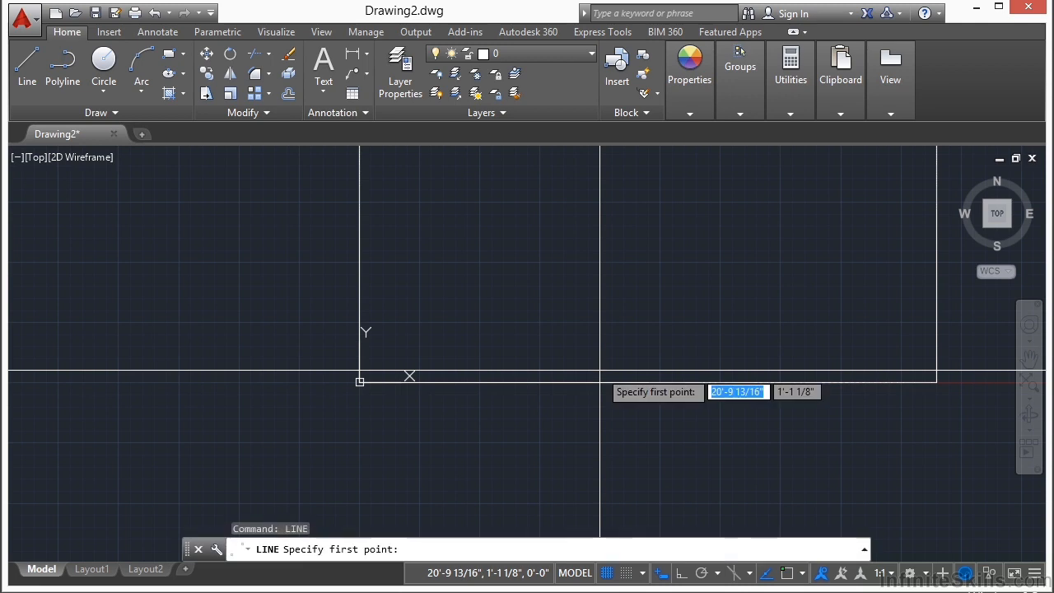
type("0,0")
key("Return")
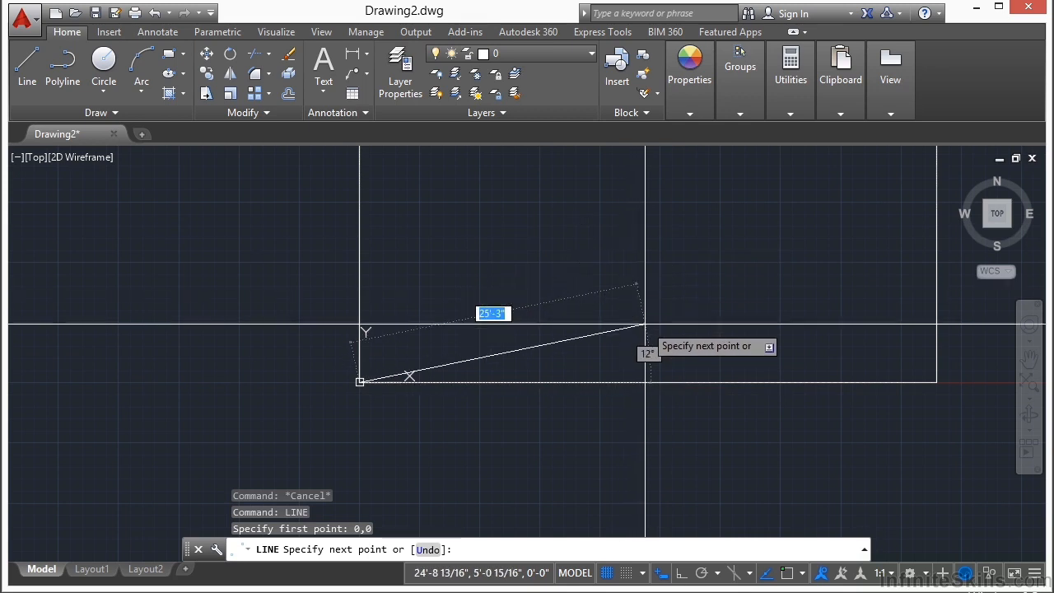
key("shift")
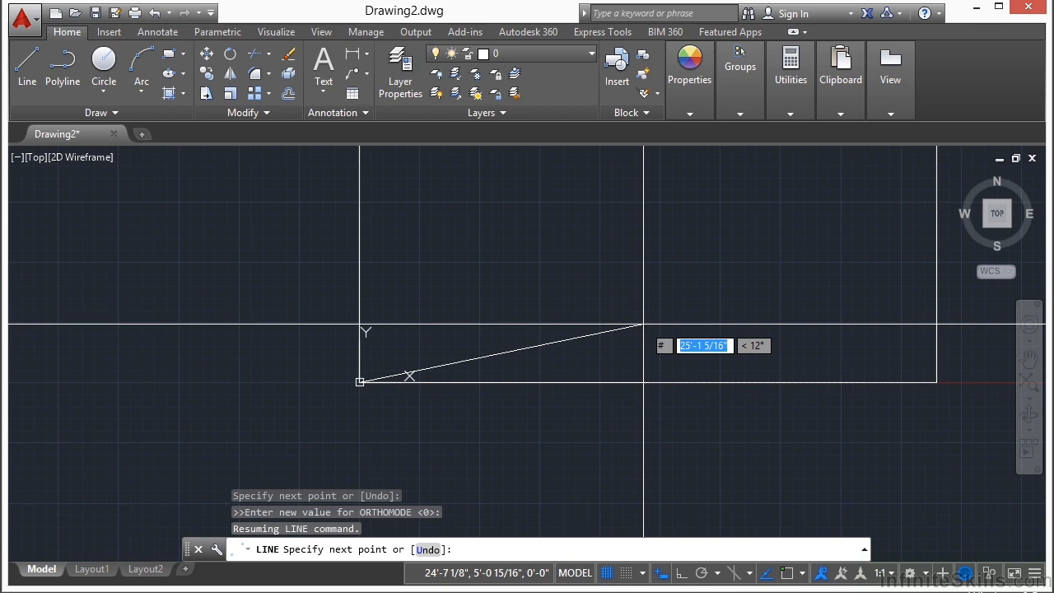
type("25")
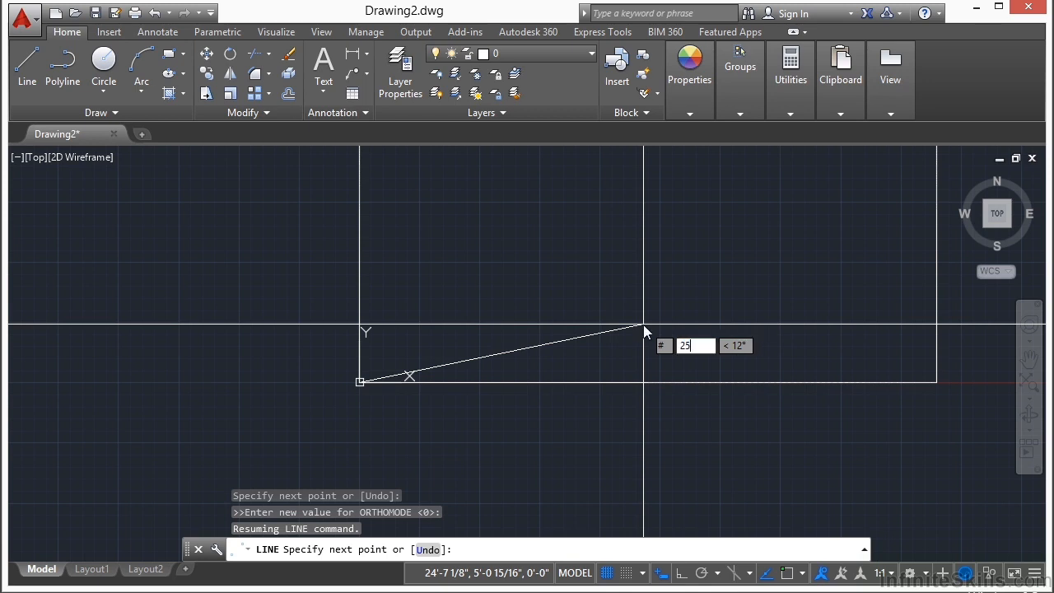
key("Tab")
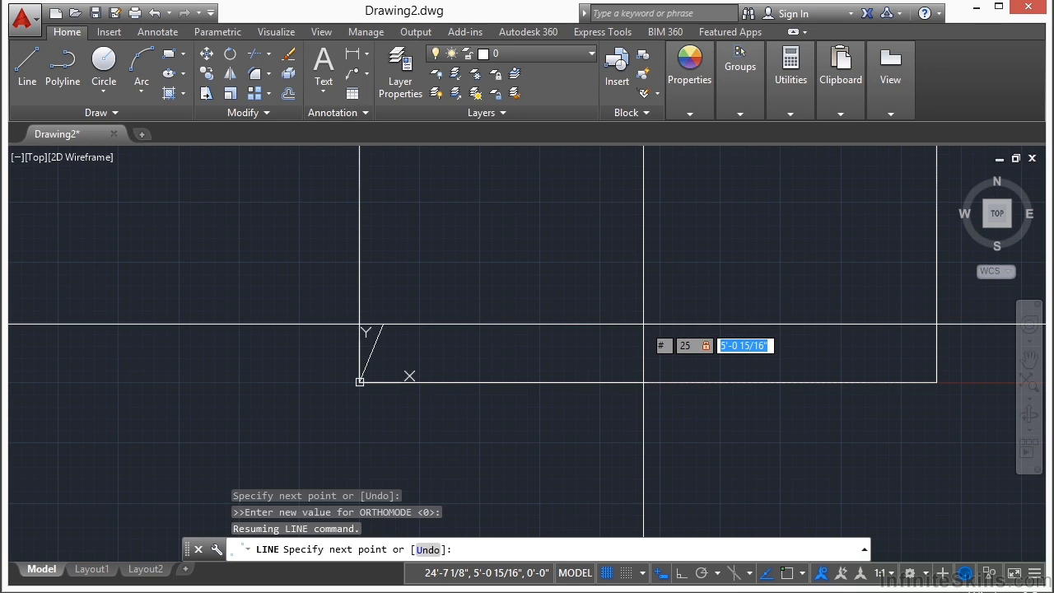
type("25")
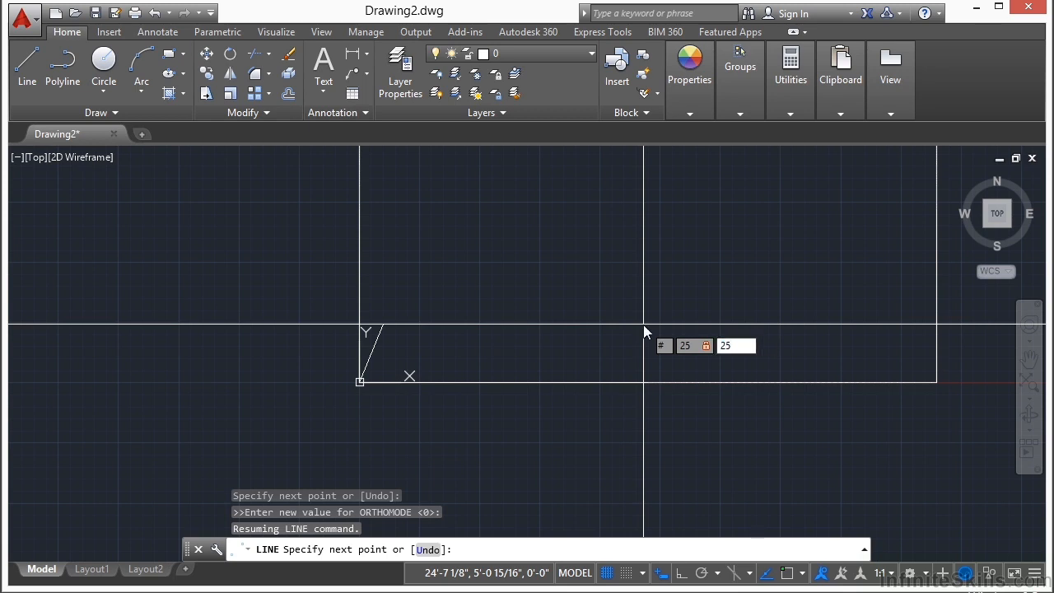
key("Return")
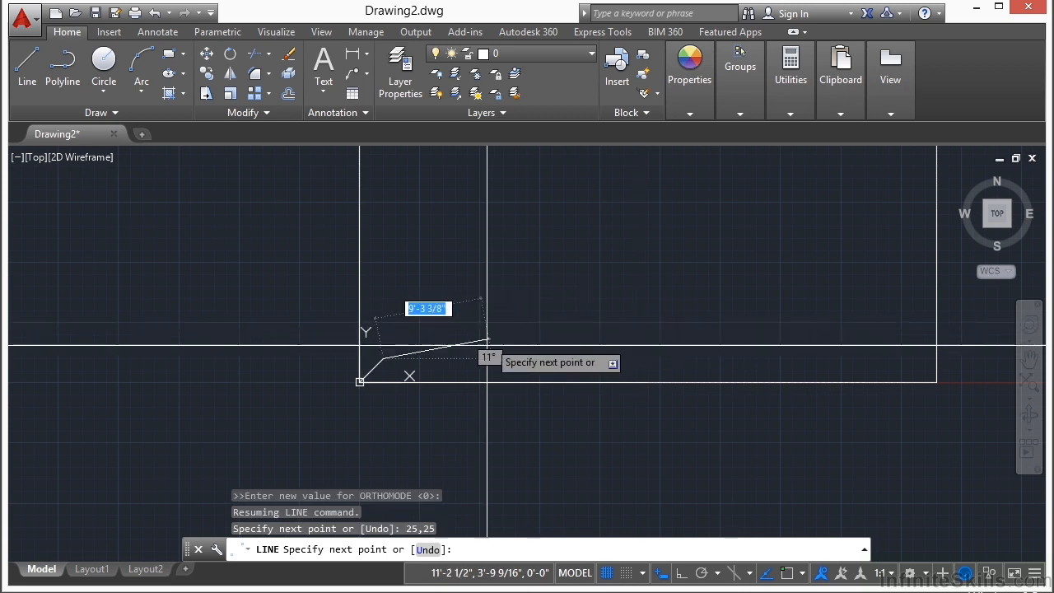
Inspect the upper endpoint coordinates of the diagonal line, clear the selection and return to the full drawing view
scroll(376, 370, "up", 5)
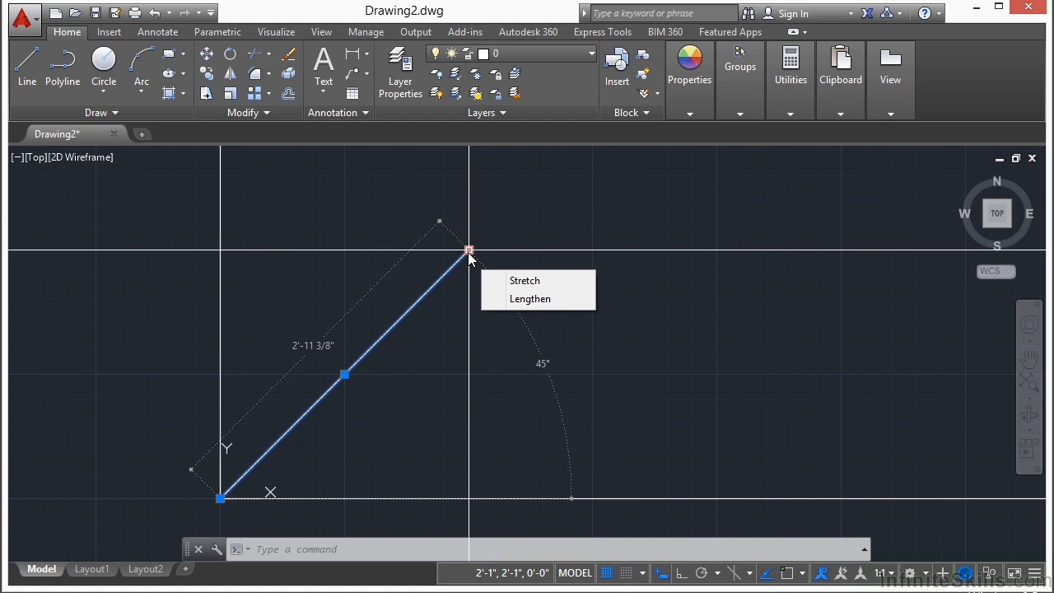
key("Escape")
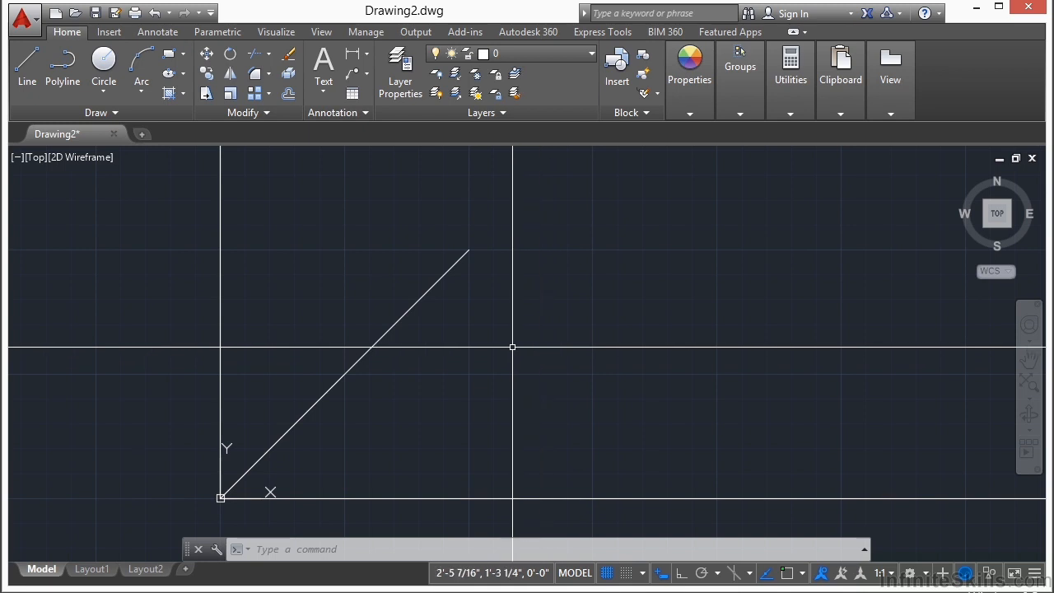
scroll(444, 358, "down", 2)
scroll(444, 358, "down", 3)
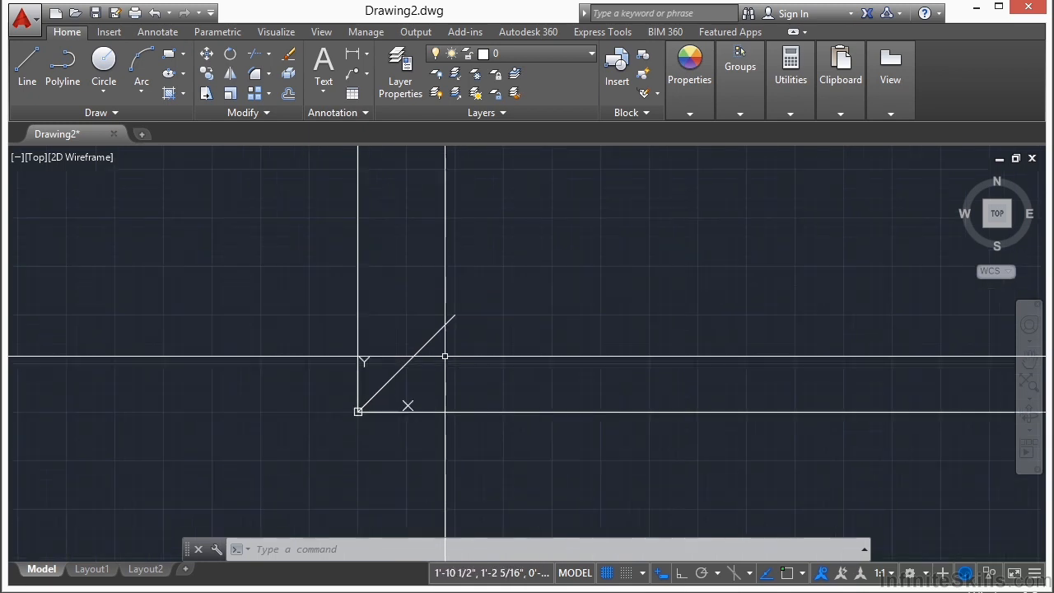
middle_click_drag(660, 318, 648, 334)
middle_click(647, 334)
middle_click(648, 334)
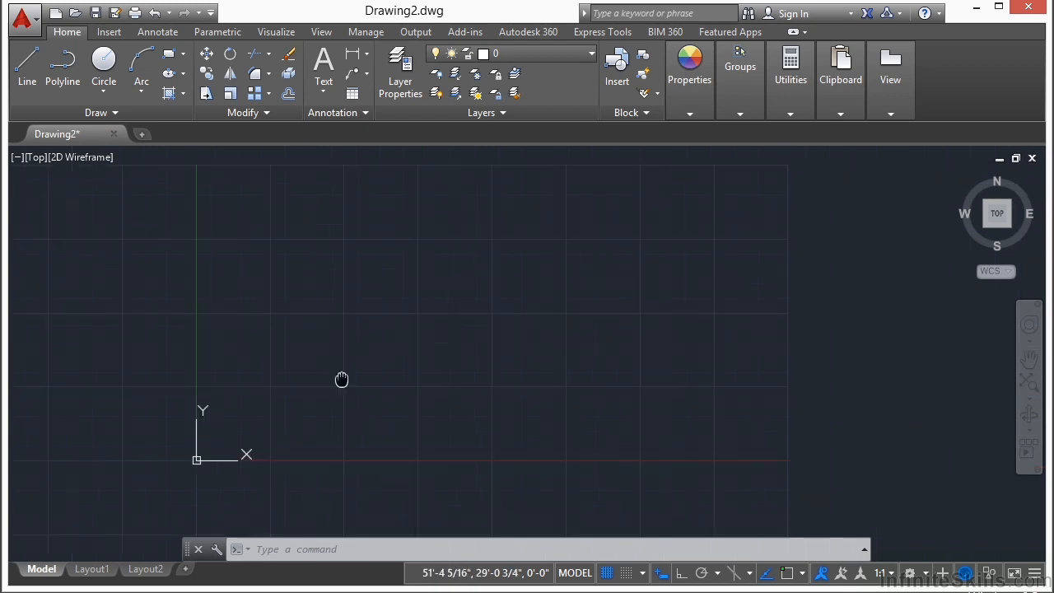
Draw a freehand five-sided polyline in the empty drawing and finish it with the Close option
middle_click_drag(341, 380, 340, 385)
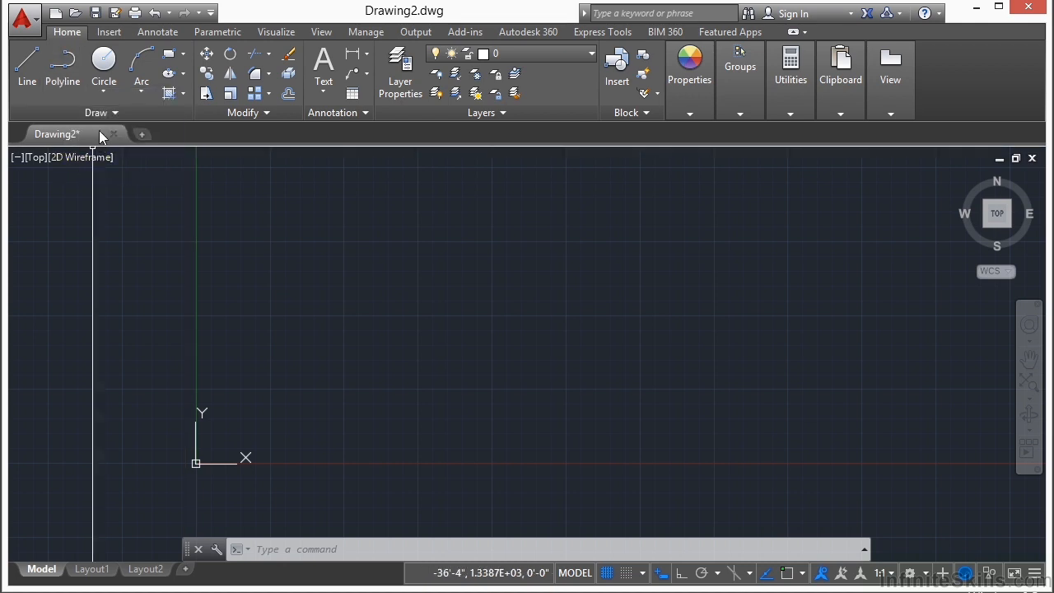
left_click(62, 64)
left_click(318, 258)
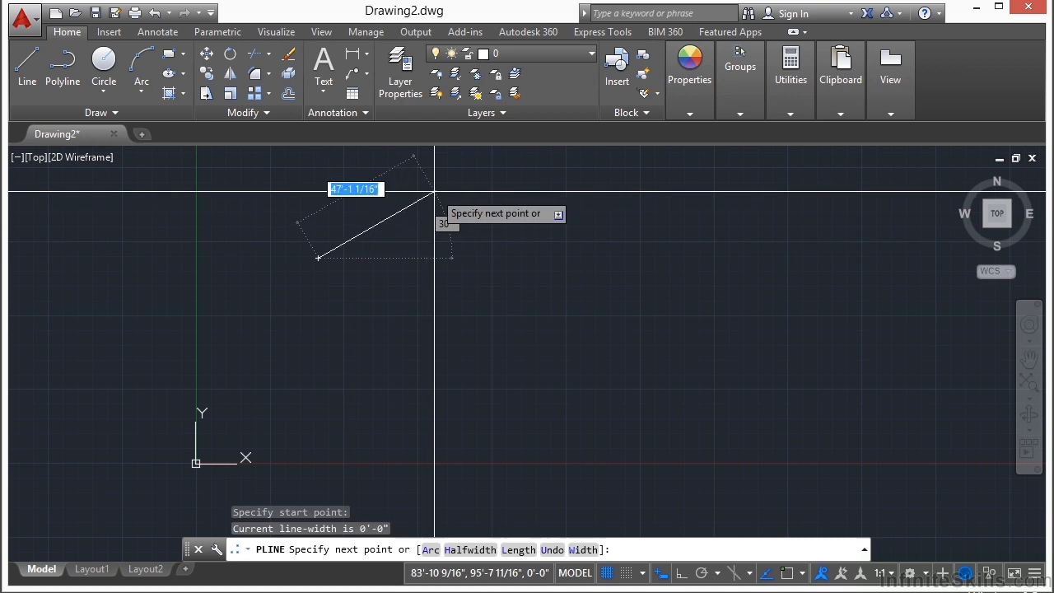
left_click(433, 192)
left_click(638, 213)
left_click(649, 373)
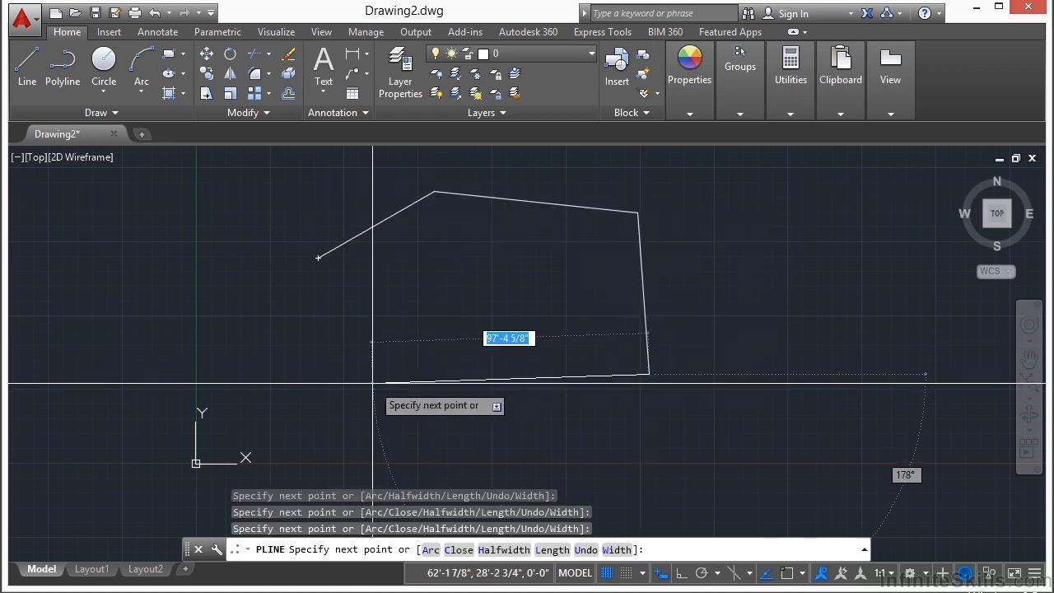
left_click(373, 381)
type("cl")
key("Return")
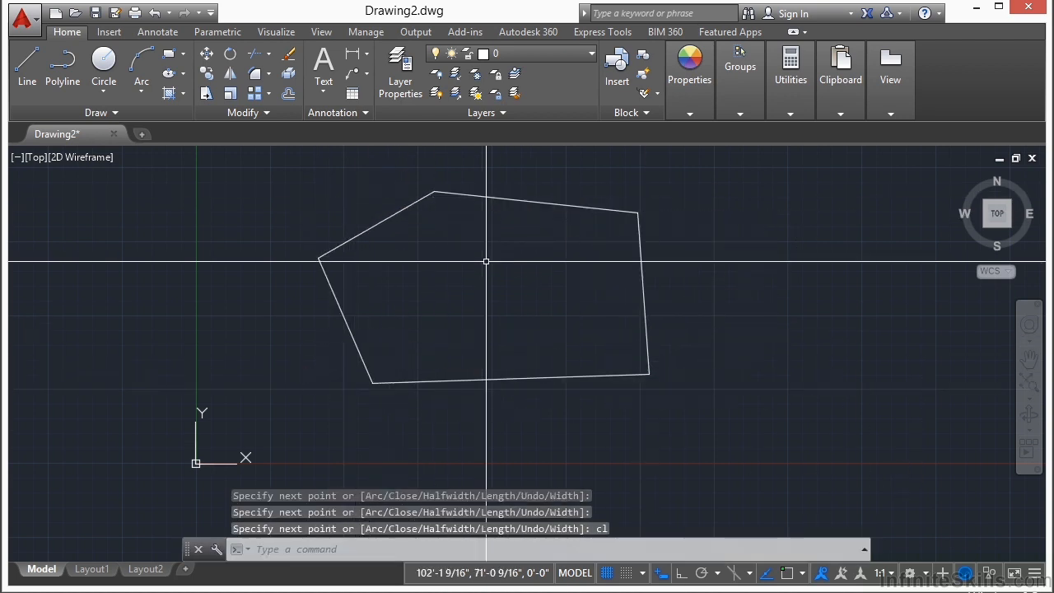
Select the five-sided polyline to examine whether it is one object, and clear the selection
left_click(536, 204)
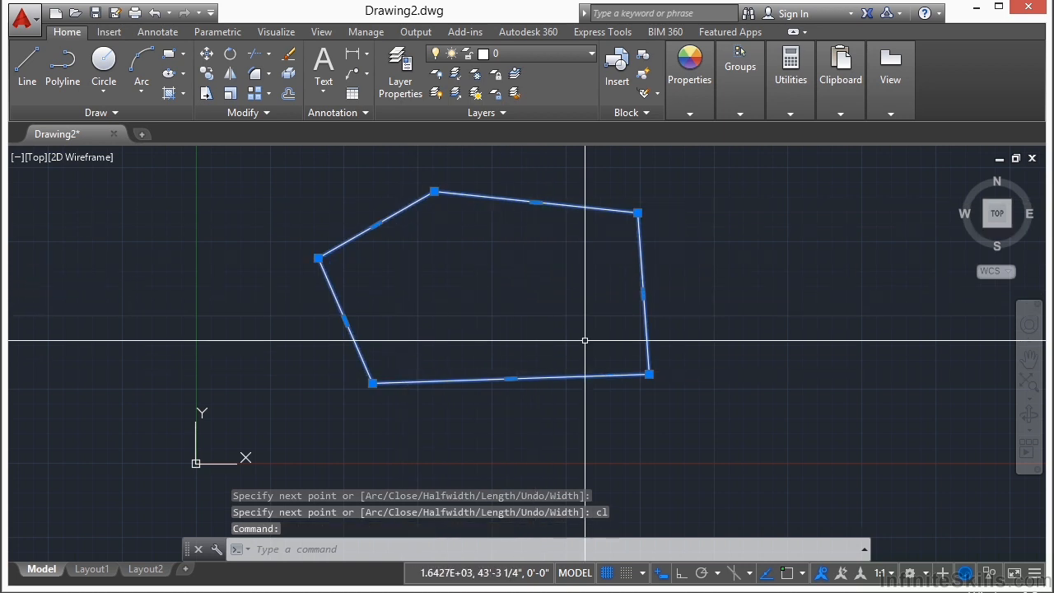
key("Escape")
key("Escape")
Draw a similar five-sided shape beside the polyline with the Line command and finish it with the Close option
type("l")
key("Return")
scroll(536, 305, "down", 1)
middle_click_drag(705, 273, 388, 277)
left_click(520, 259)
left_click(622, 198)
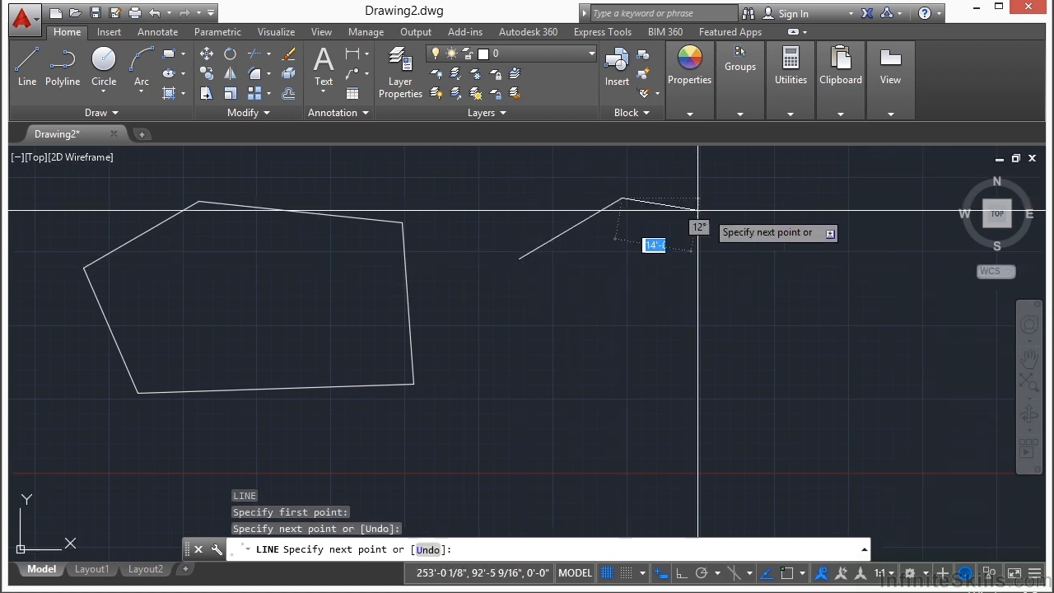
left_click(840, 225)
left_click(842, 394)
left_click(612, 395)
type("cl")
key("Return")
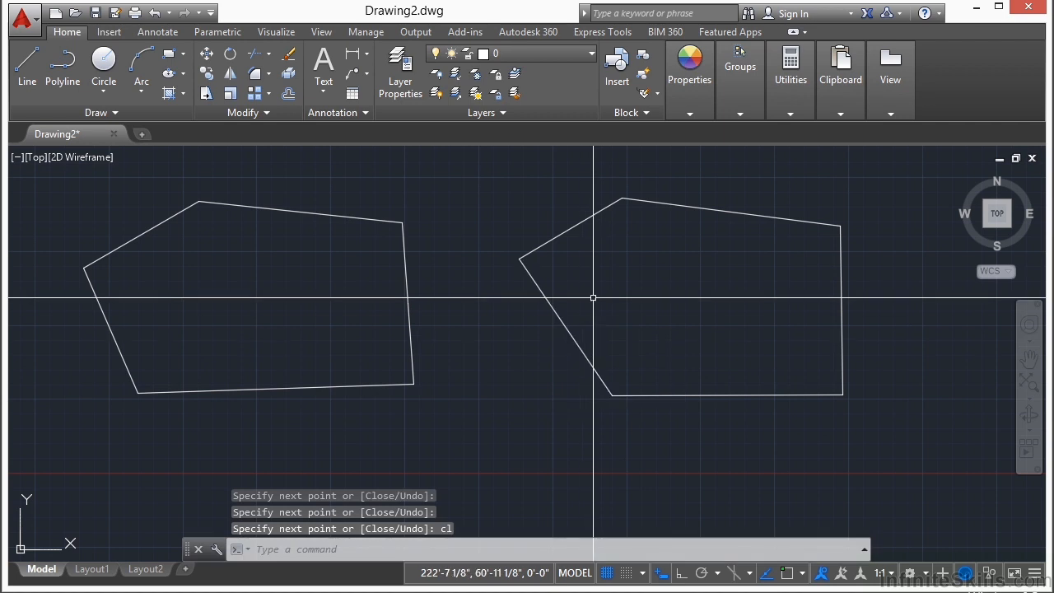
Select segments of the shape made with Line to examine whether they are separate objects, and clear the selection
left_click(585, 243)
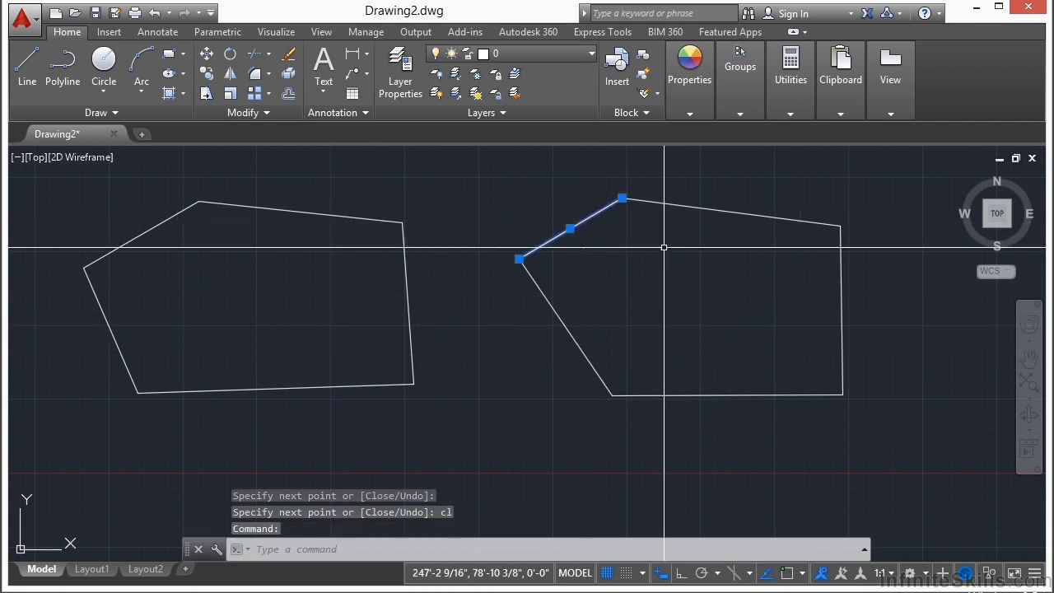
left_click(696, 204)
left_click(847, 277)
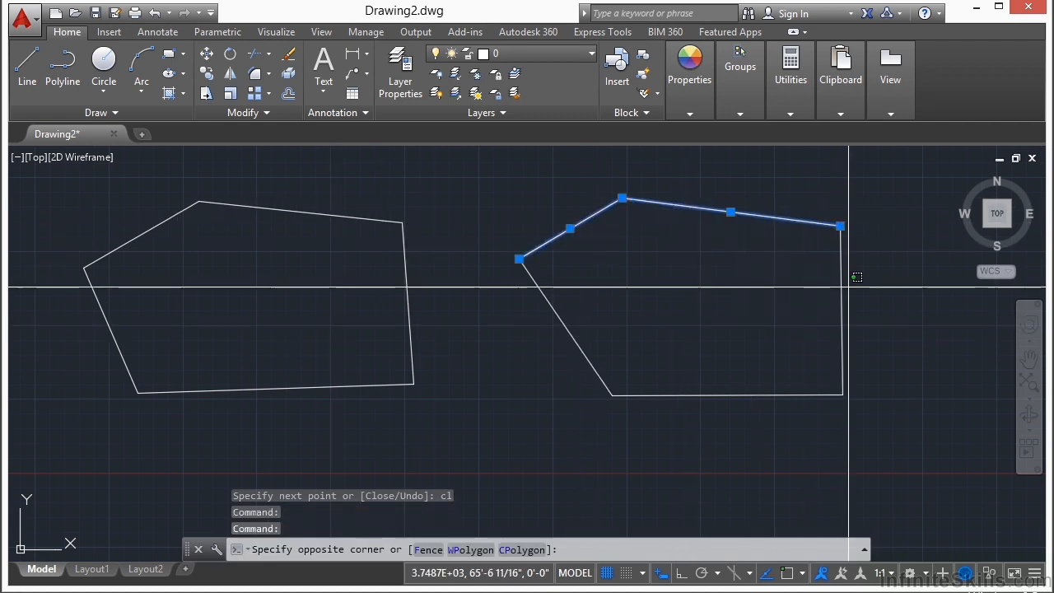
left_click(788, 288)
key("Escape")
key("Escape")
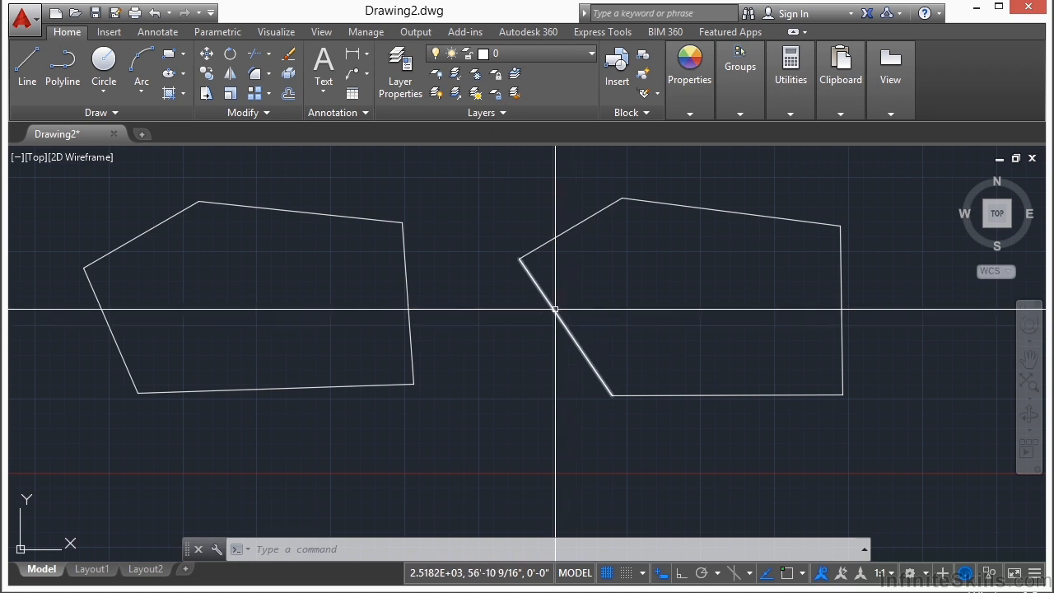
scroll(630, 277, "down", 2)
middle_click_drag(513, 301, 545, 305)
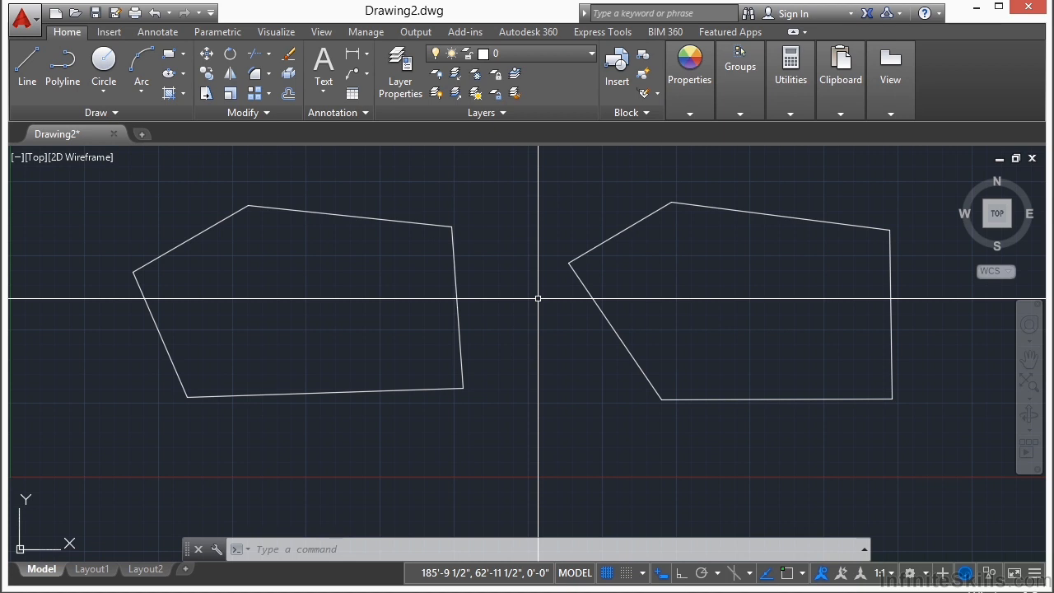
middle_click_drag(538, 346, 548, 211)
scroll(538, 298, "down", 2)
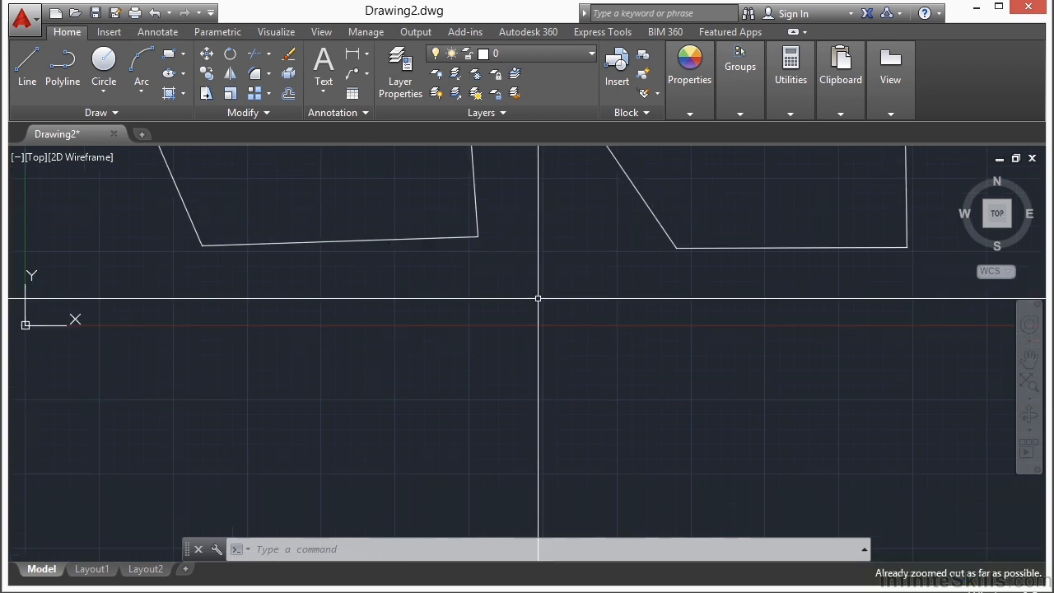
type("PLINe")
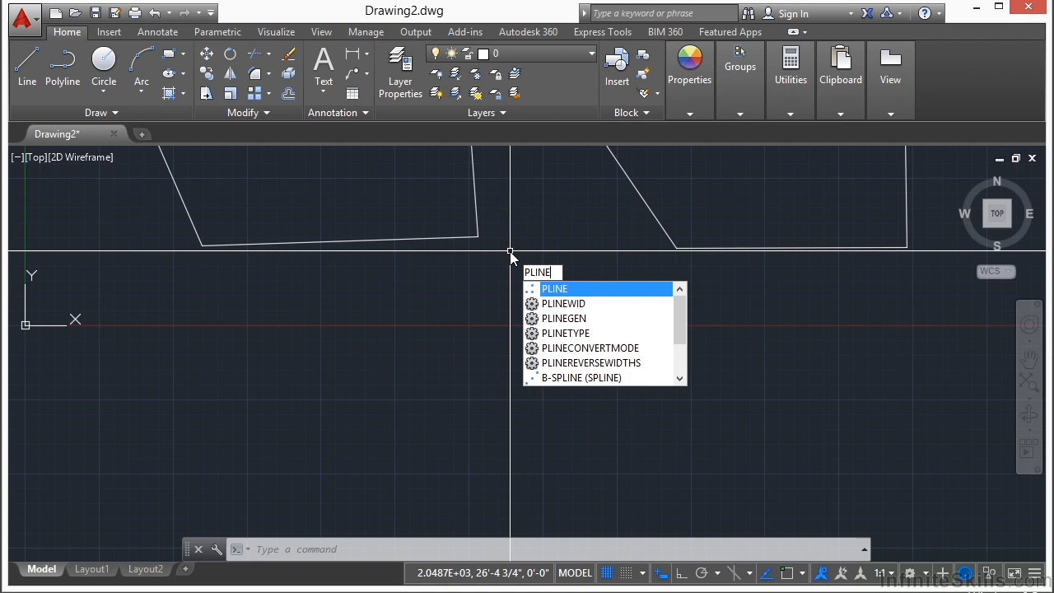
key("Escape")
key("Escape")
Start a freehand polyline below the two five-sided shapes with one straight segment followed by a winding chain of arc segments
type("p")
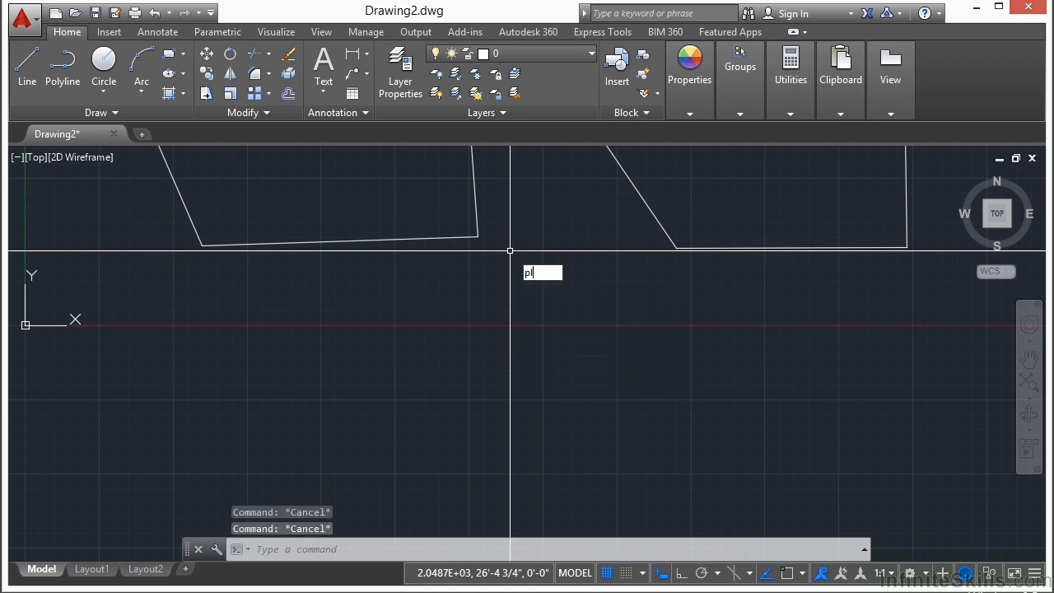
type("l")
key("Return")
left_click(274, 391)
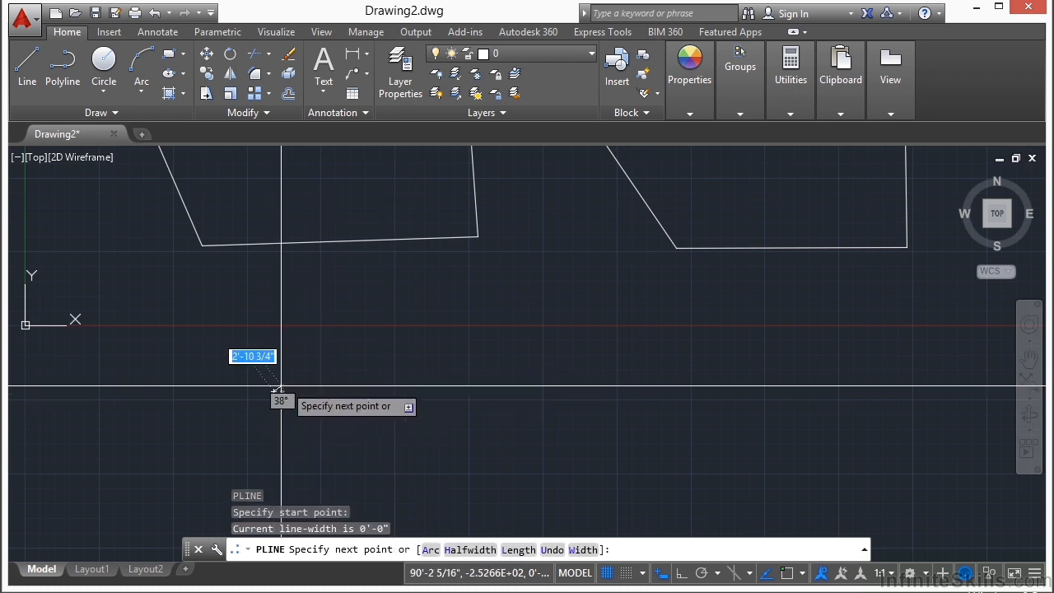
left_click(431, 302)
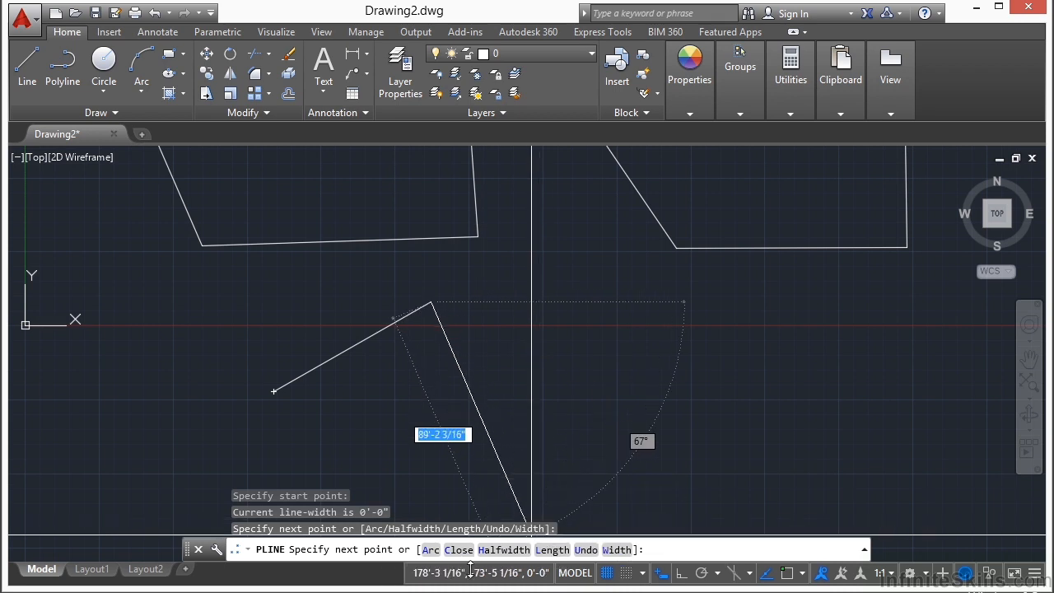
left_click(431, 549)
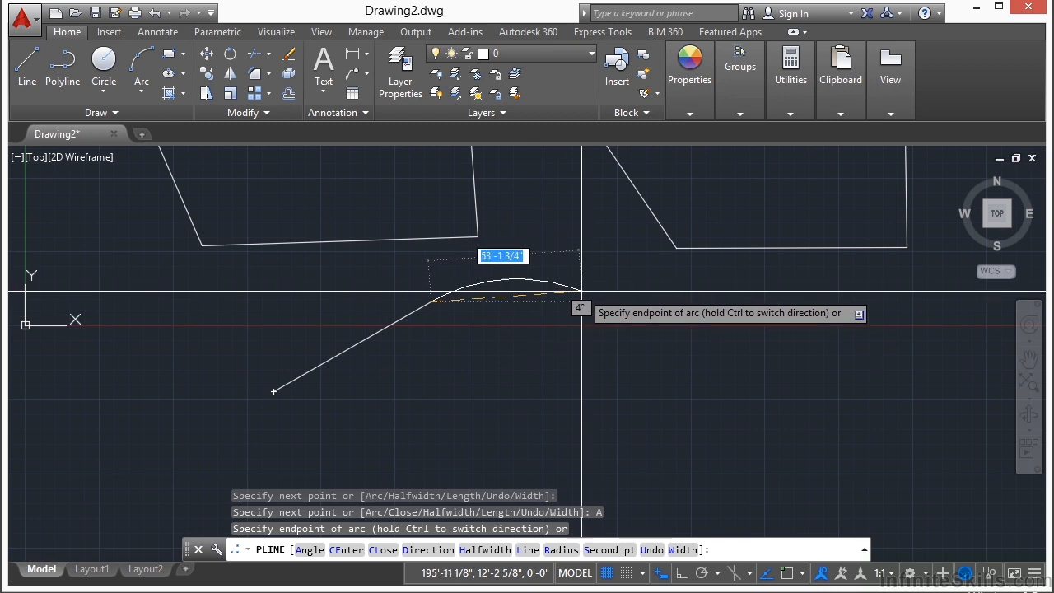
left_click(611, 346)
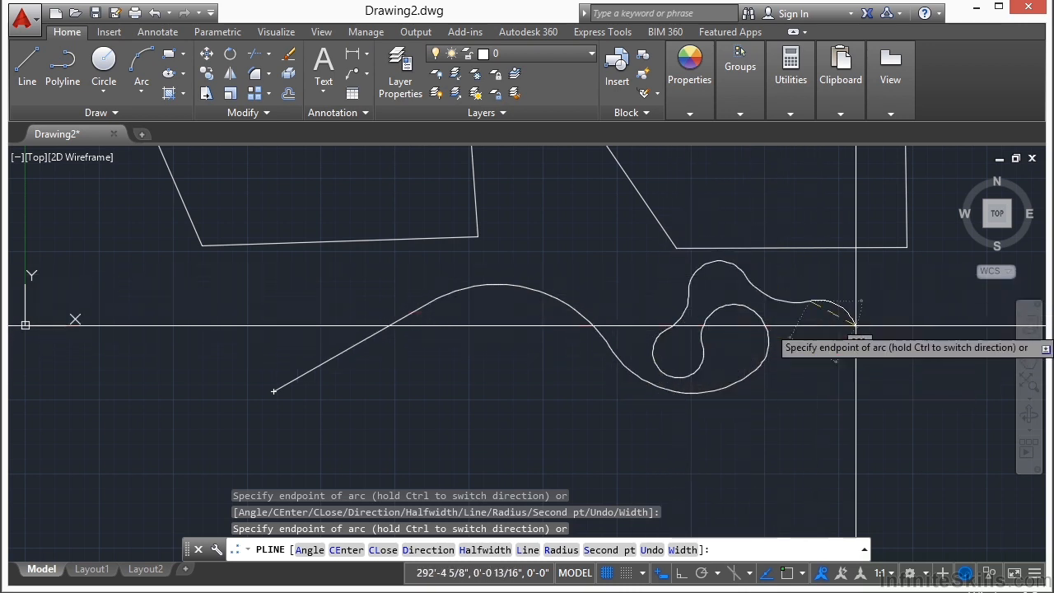
left_click(782, 432)
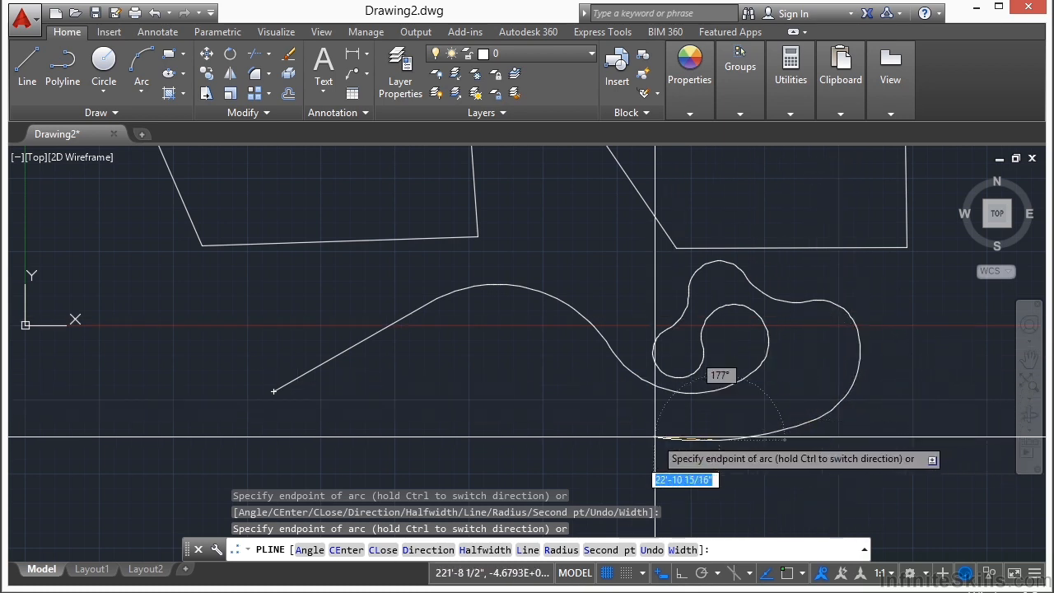
Continue the polyline with a straight segment, an arc and a final straight segment, leaving its end open
type("l")
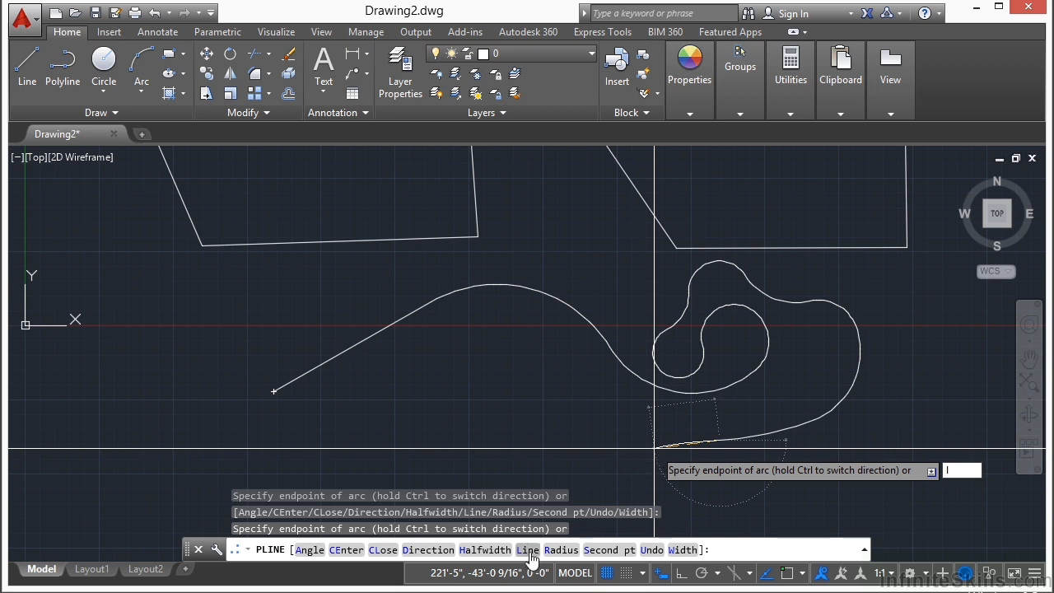
key("Return")
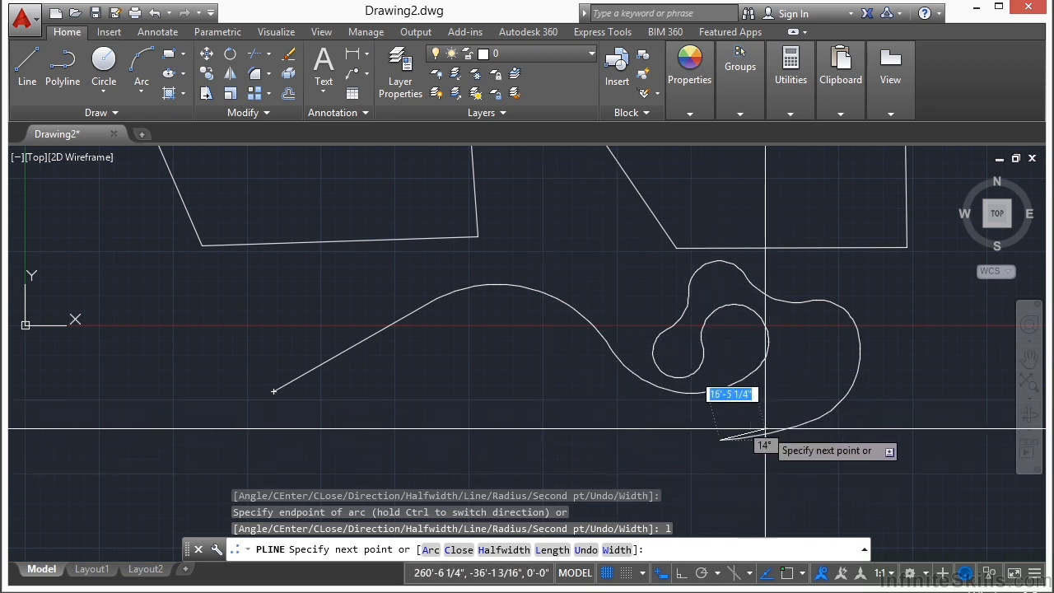
left_click(605, 442)
type("a")
key("Return")
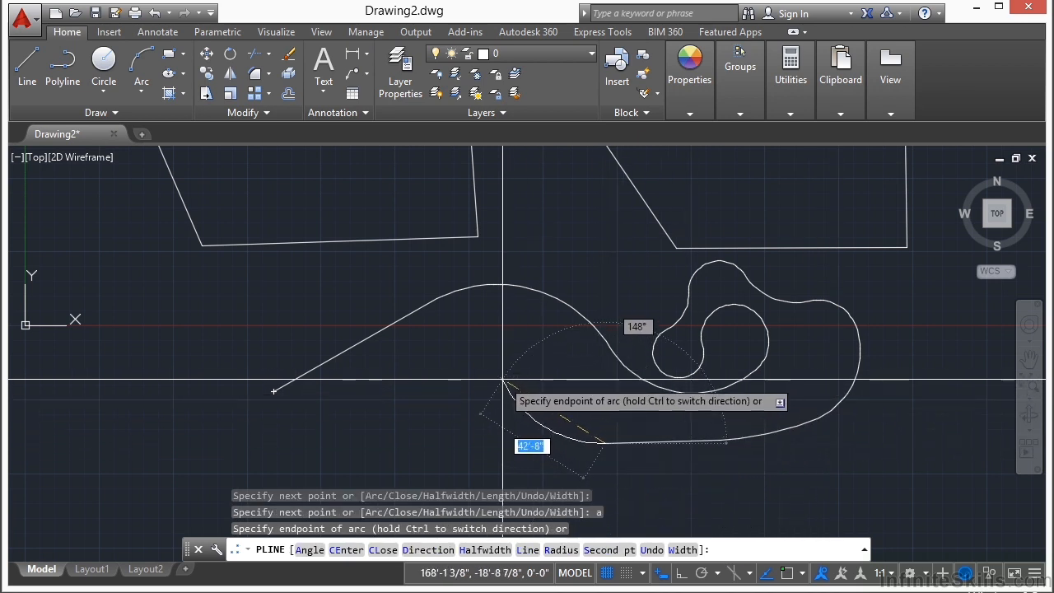
type("l")
key("Return")
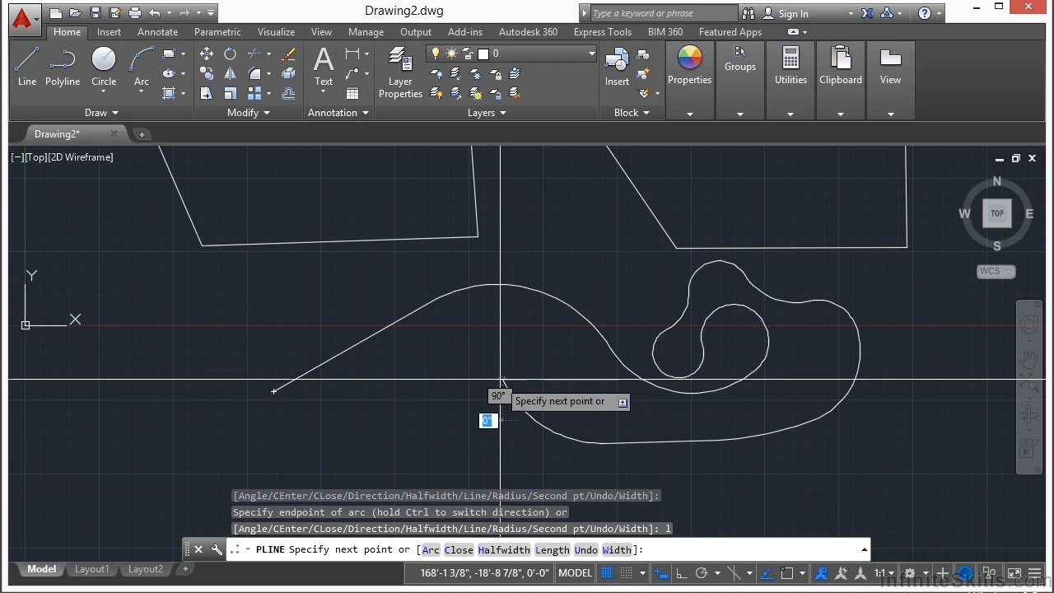
left_click(409, 414)
key("Return")
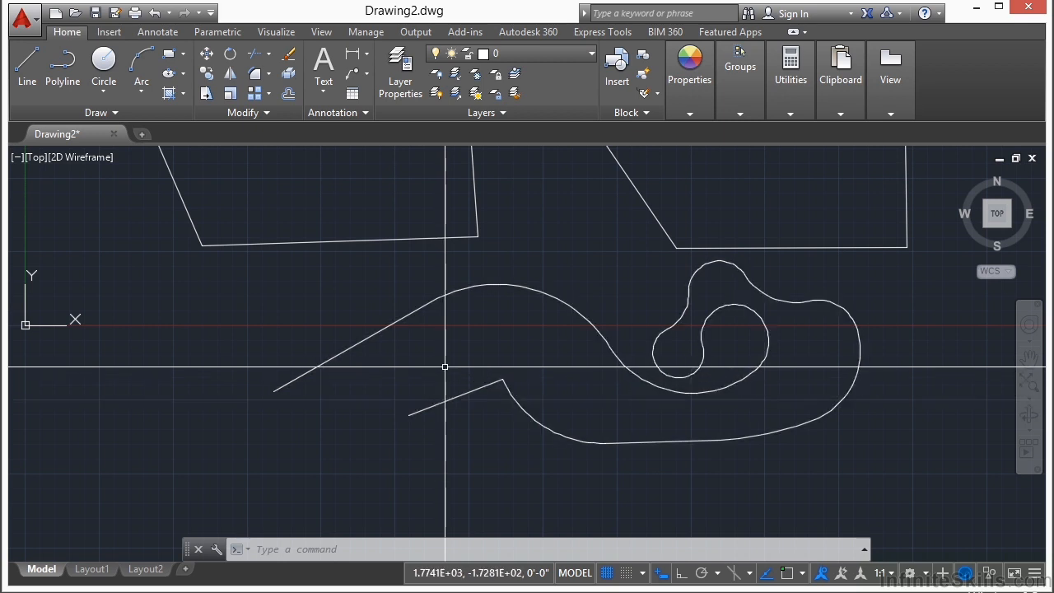
Close the open curved polyline with the Close option of PEDIT
type("edit")
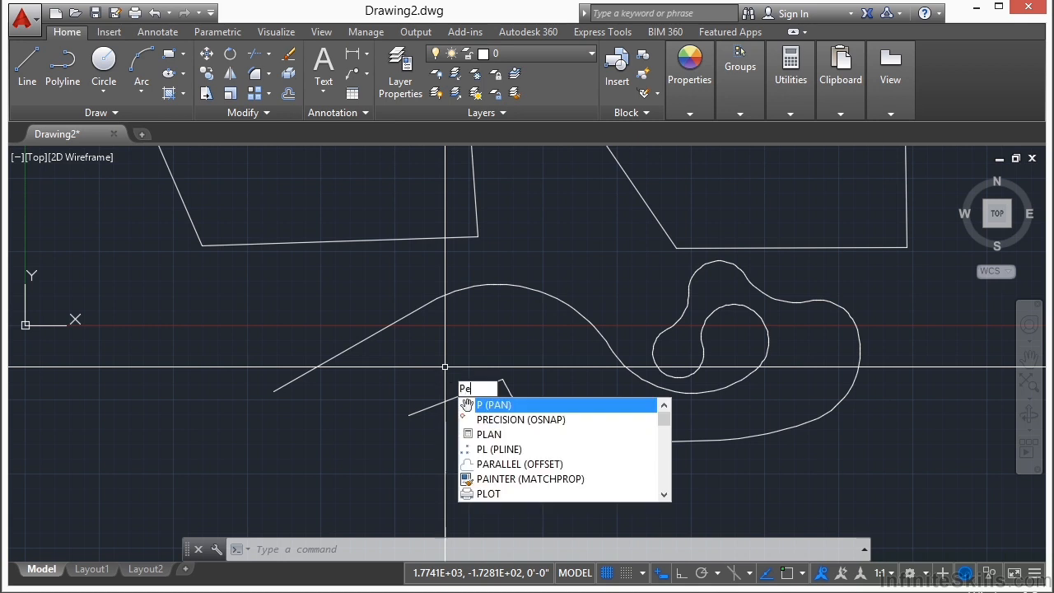
key("Escape")
key("Return")
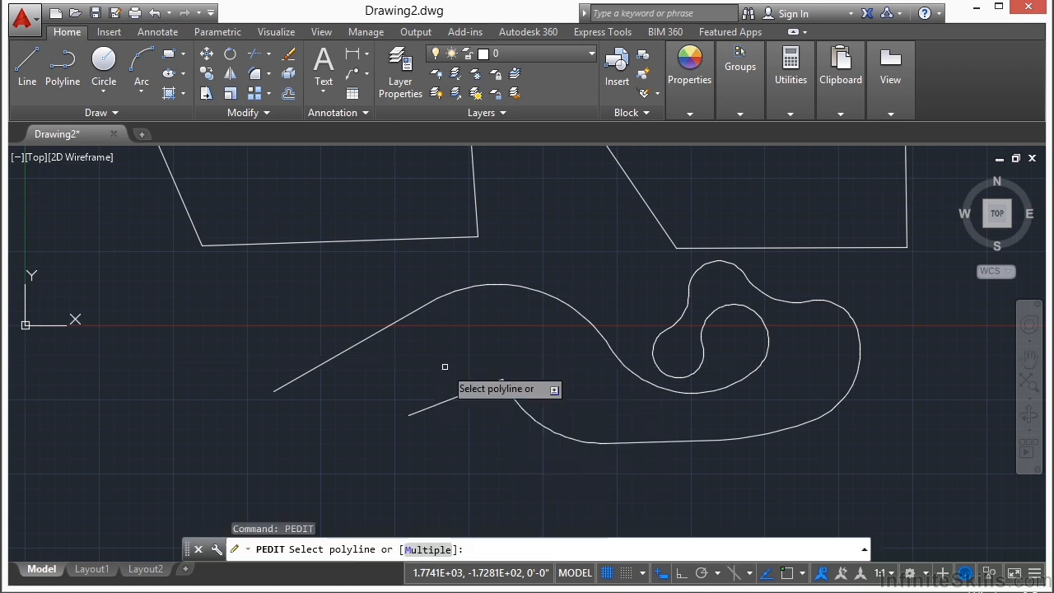
left_click(402, 317)
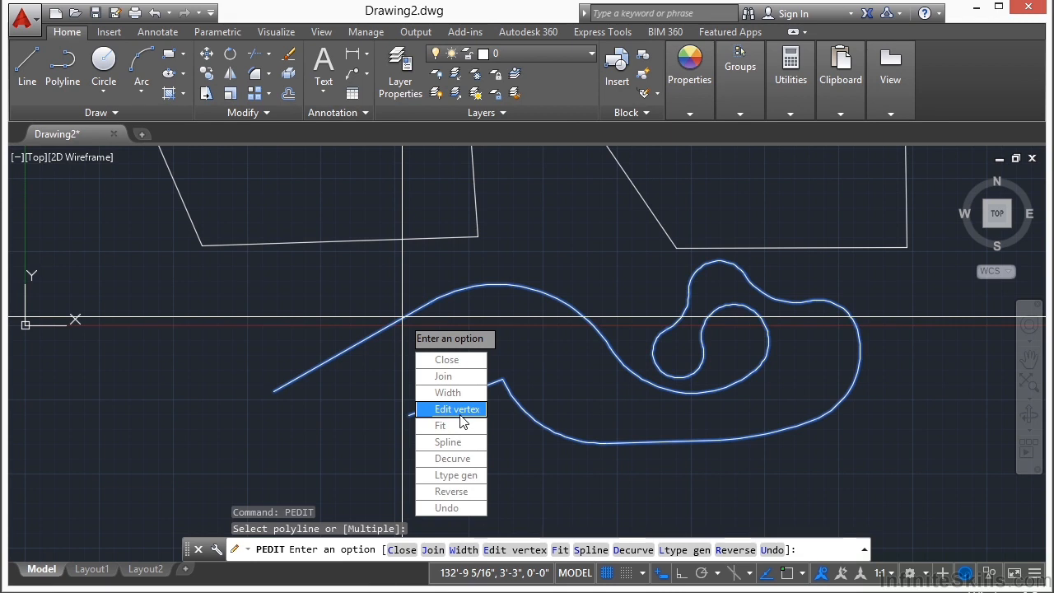
left_click(447, 359)
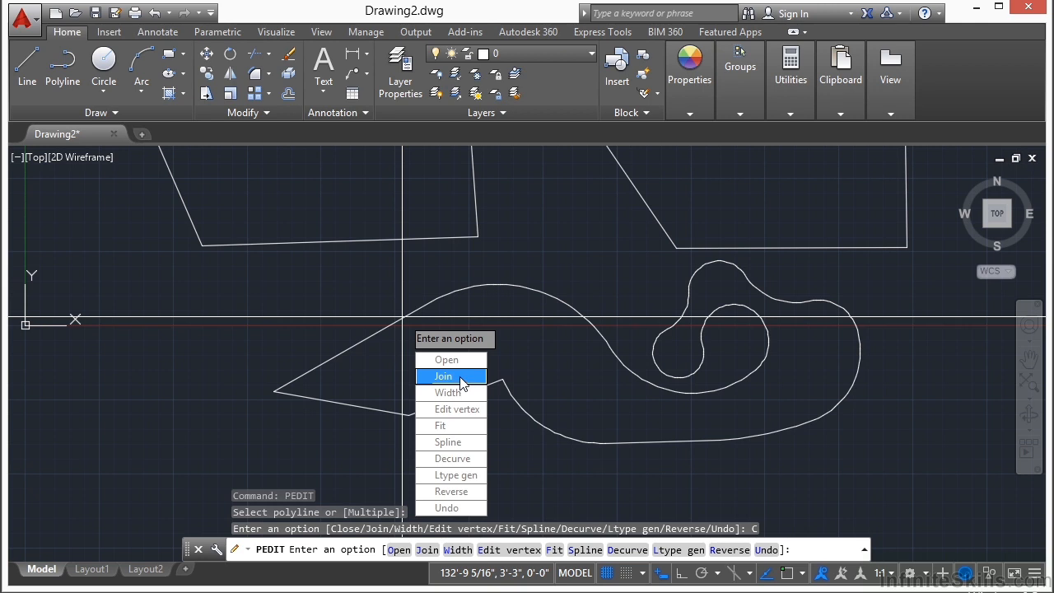
key("Escape")
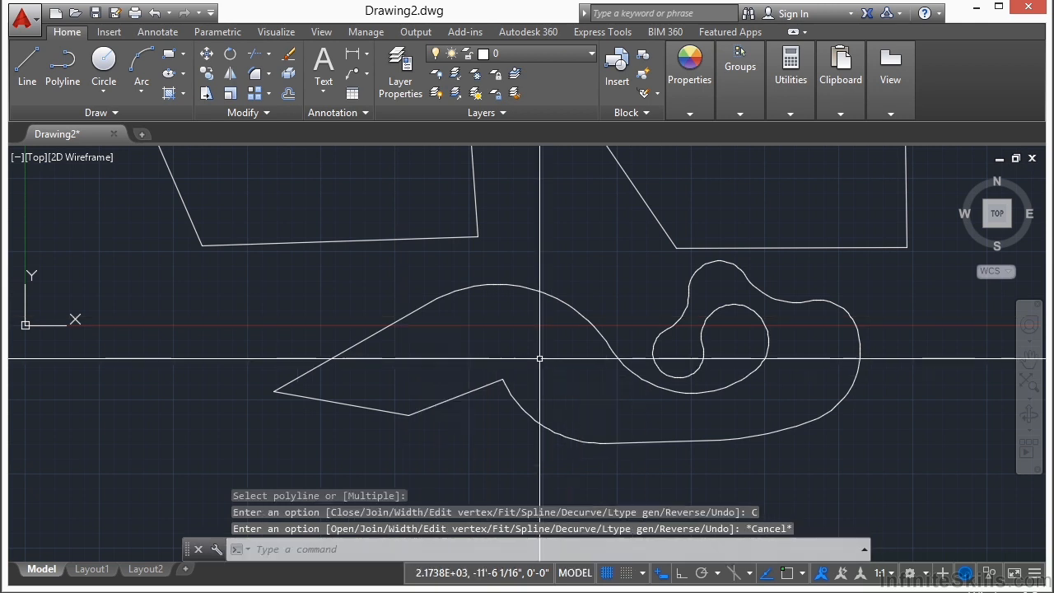
Select segments of the Line-drawn shape and the five-sided polyline to compare how they select, clearing each selection
middle_click_drag(626, 268, 562, 413)
left_click(677, 200)
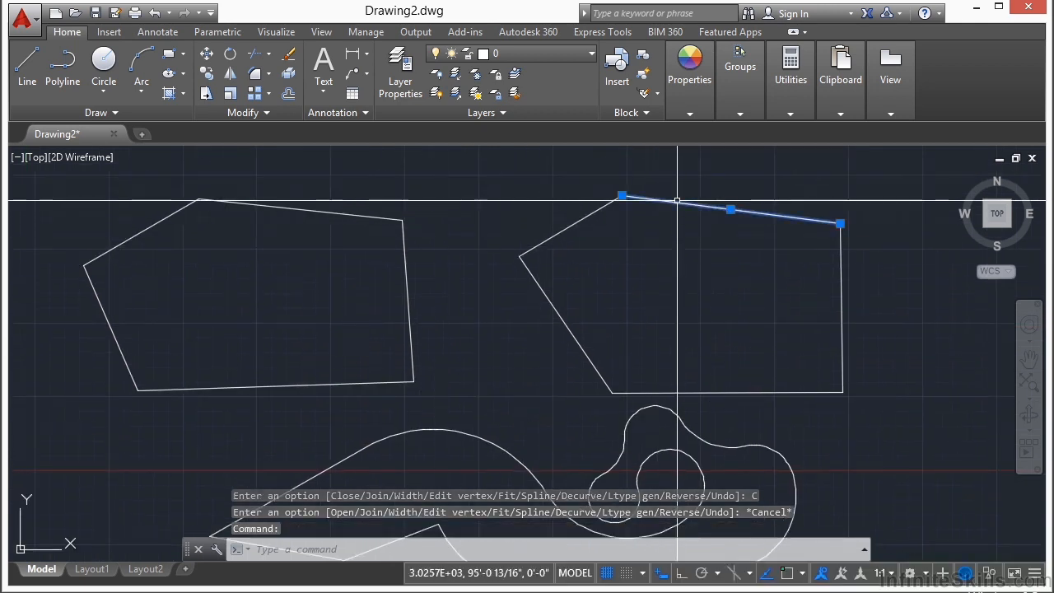
left_click(594, 213)
left_click(553, 304)
key("Escape")
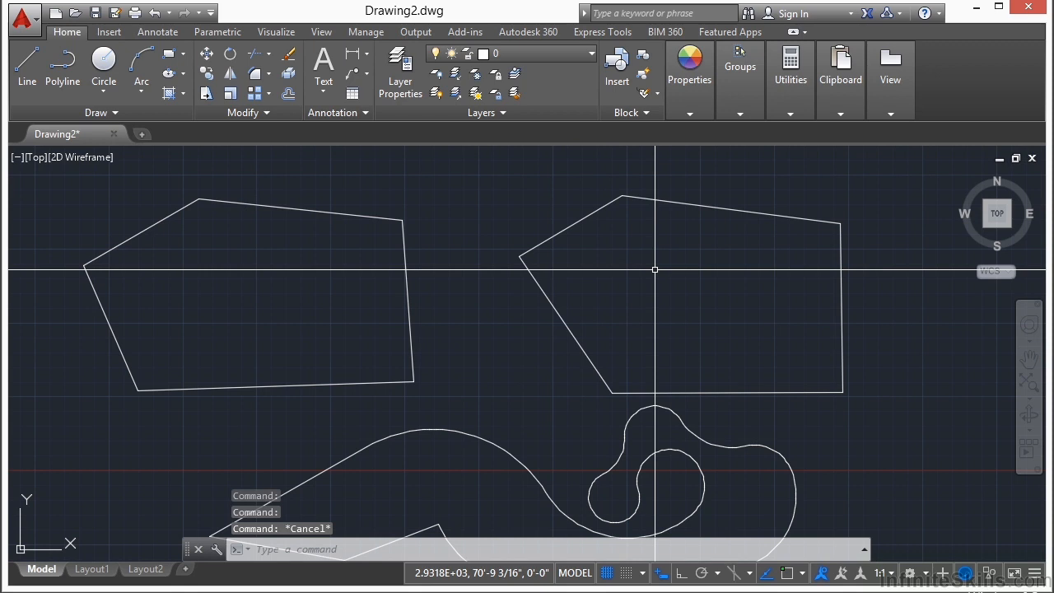
left_click(390, 190)
left_click(365, 244)
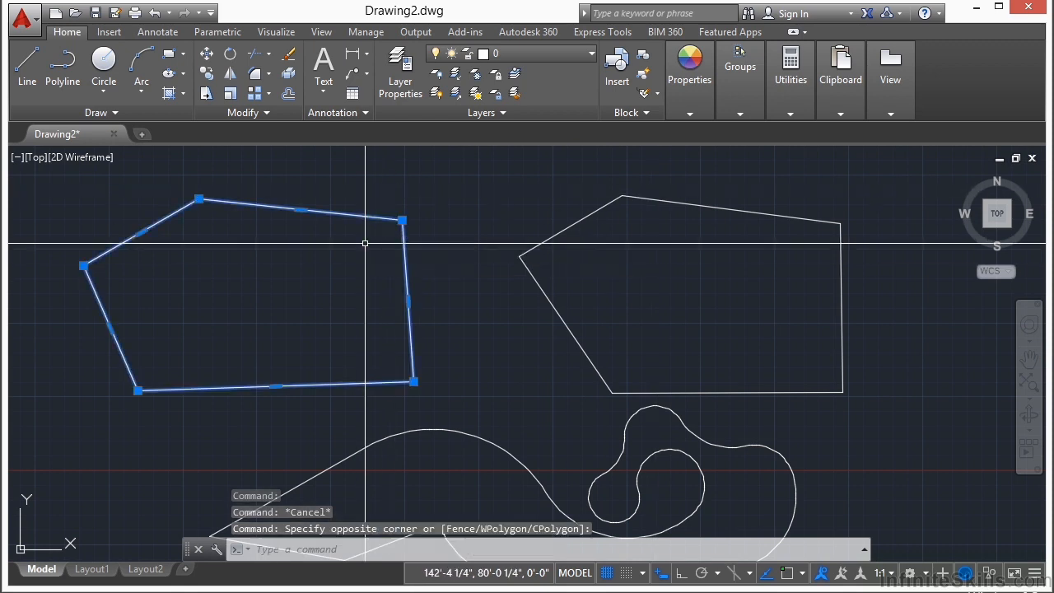
key("Escape")
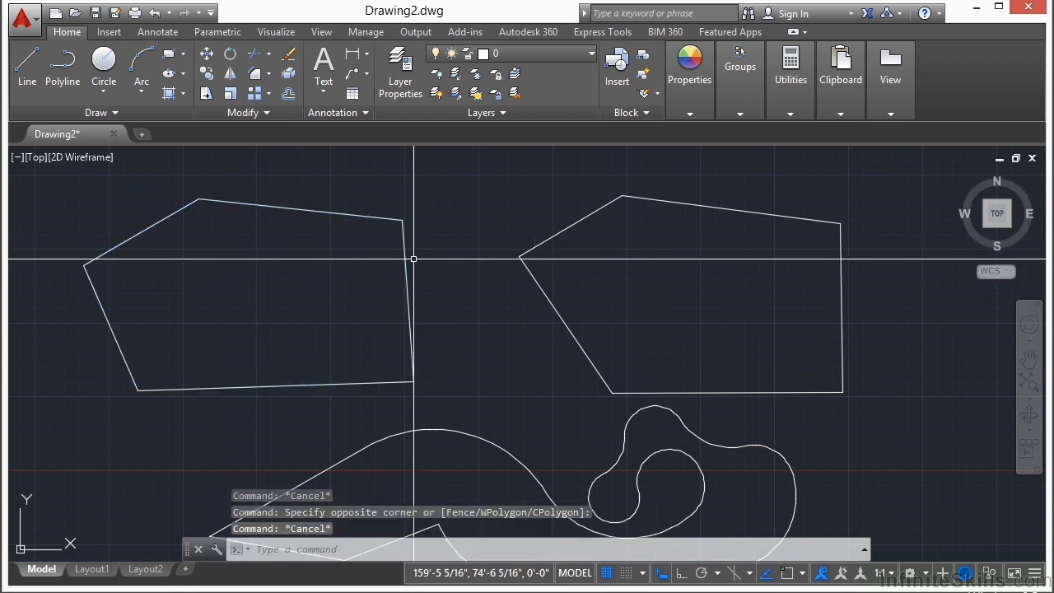
Use PEDIT to turn the upper-left segment of the Line-drawn shape into a polyline
type("dit")
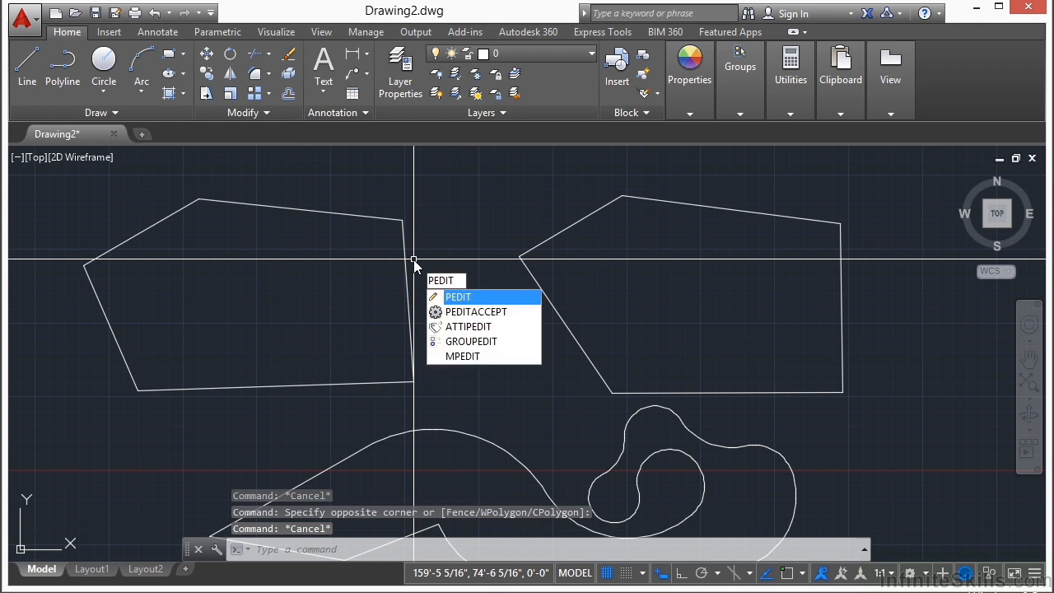
key("Return")
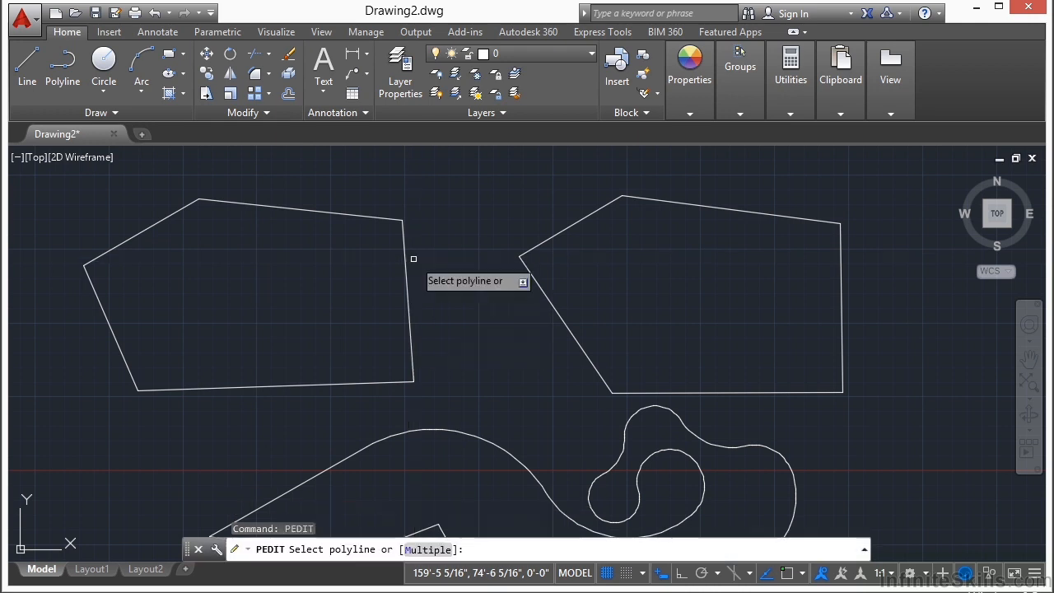
left_click(593, 213)
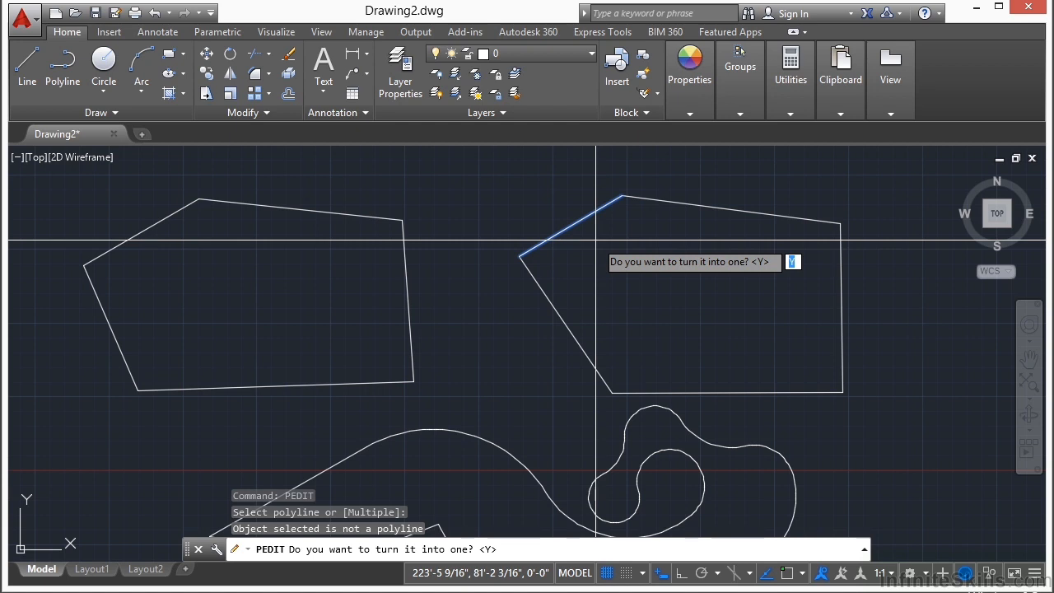
key("Return")
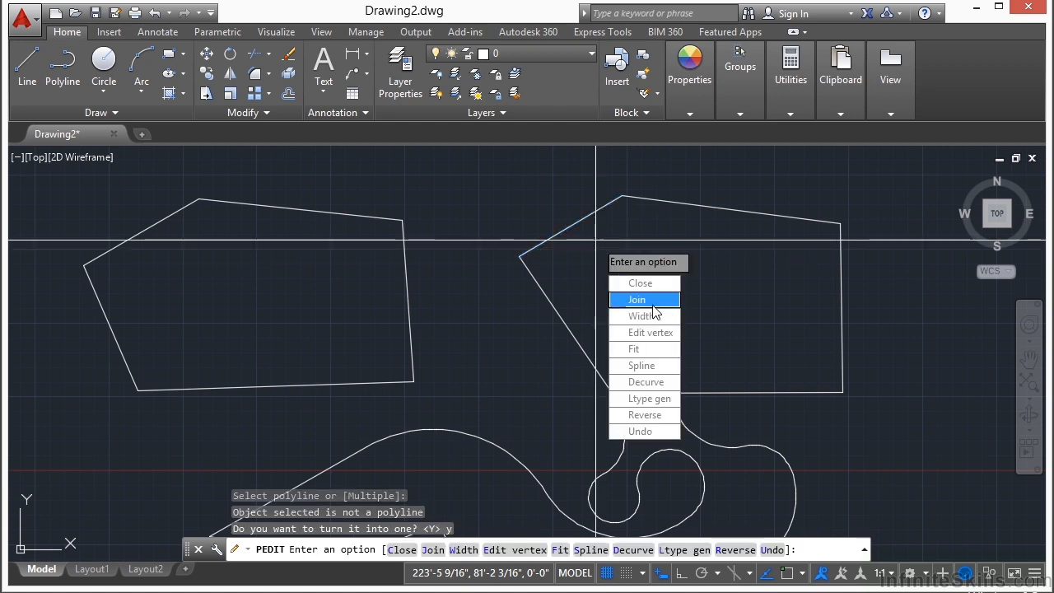
Join all five segments of the Line-drawn shape into one polyline, finish PEDIT and clear the selection
left_click(636, 300)
left_click(582, 218)
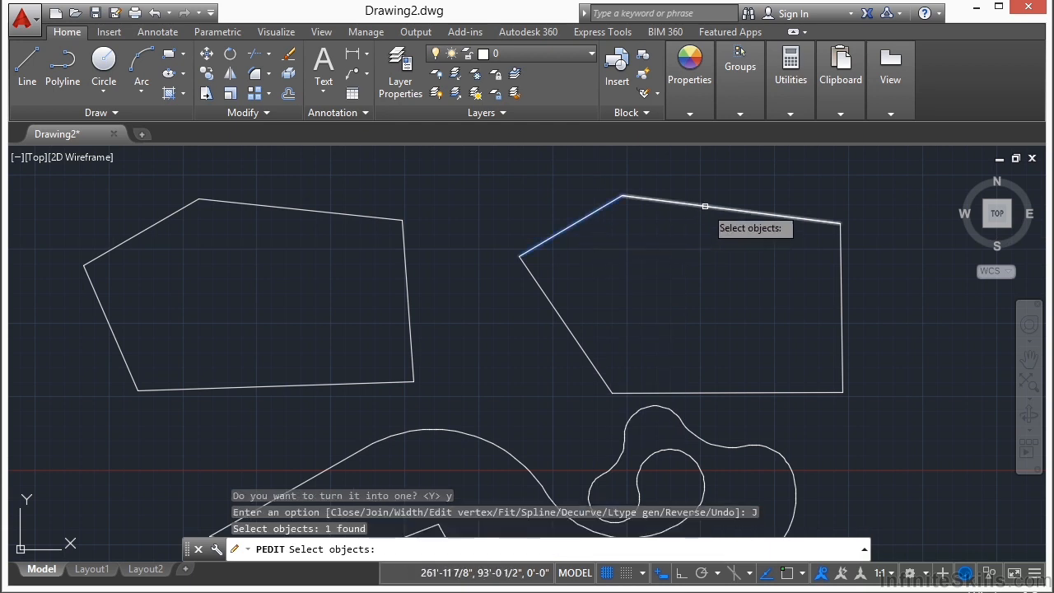
left_click(742, 212)
left_click(840, 278)
left_click(808, 374)
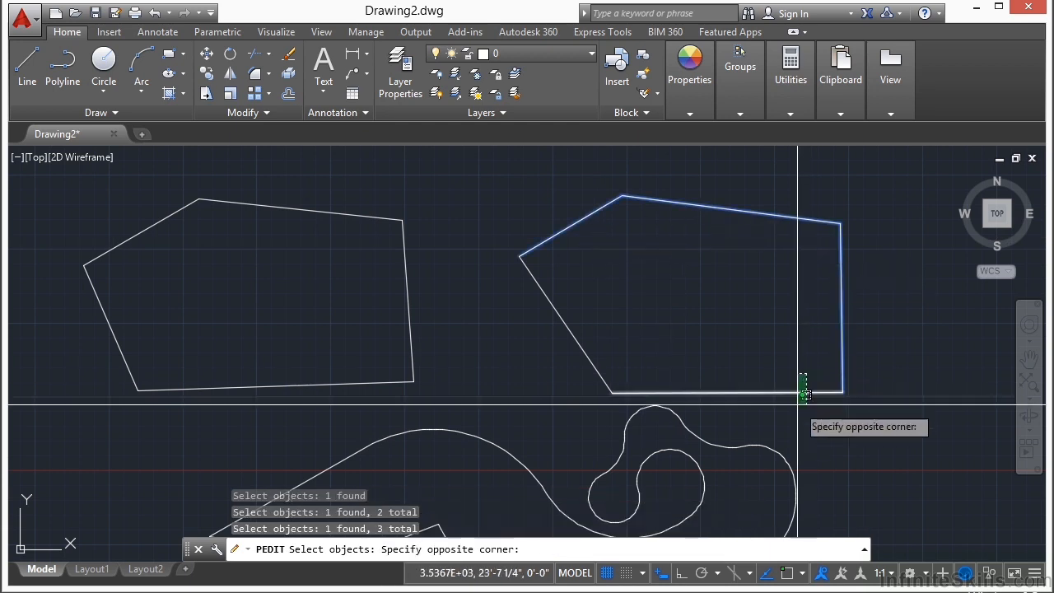
left_click(795, 408)
left_click(649, 322)
left_click(521, 372)
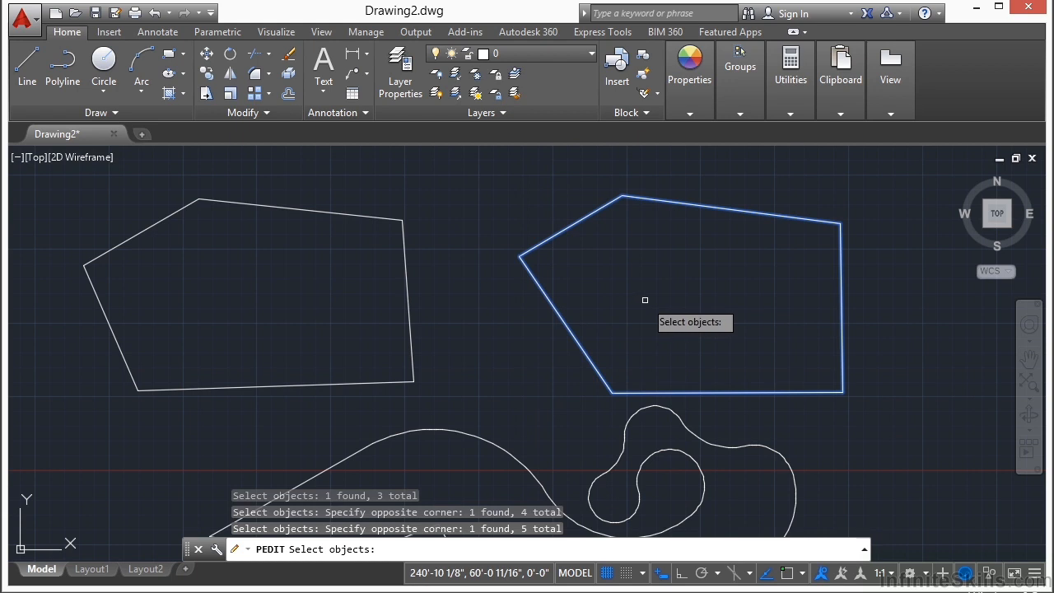
key("Return")
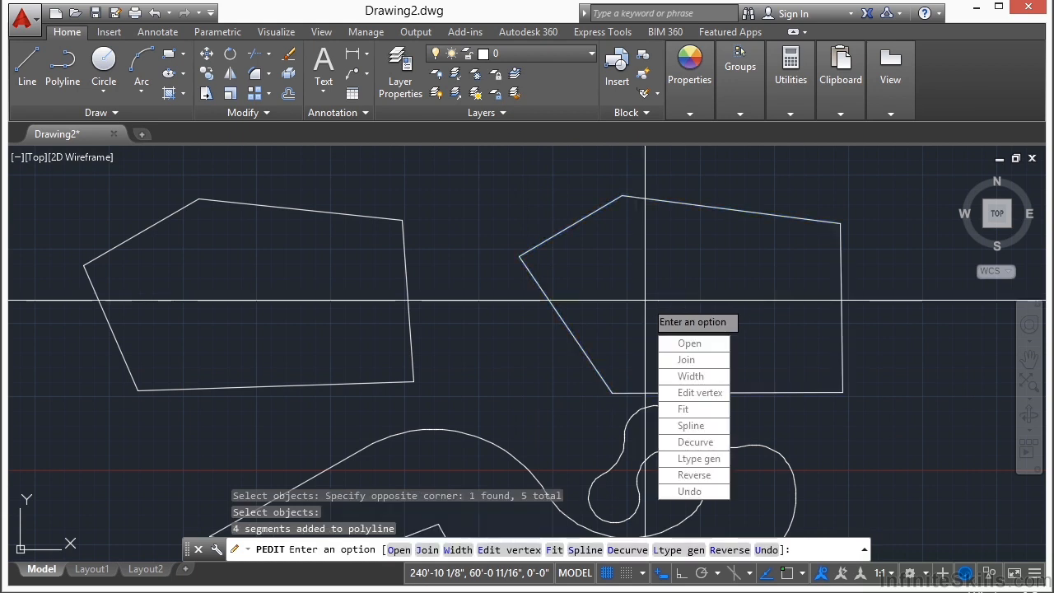
key("Return")
key("Return")
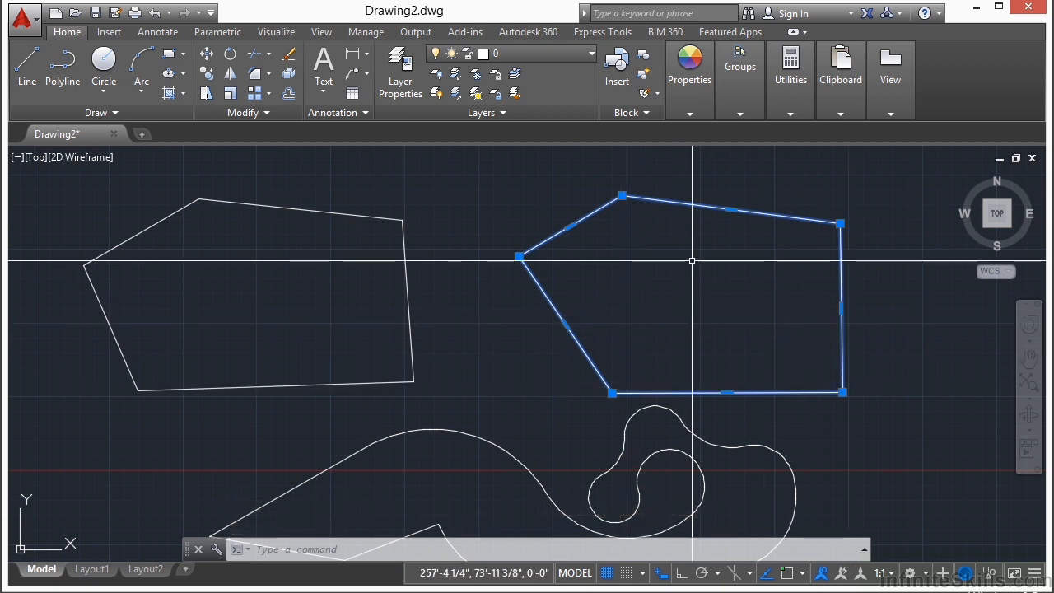
key("Escape")
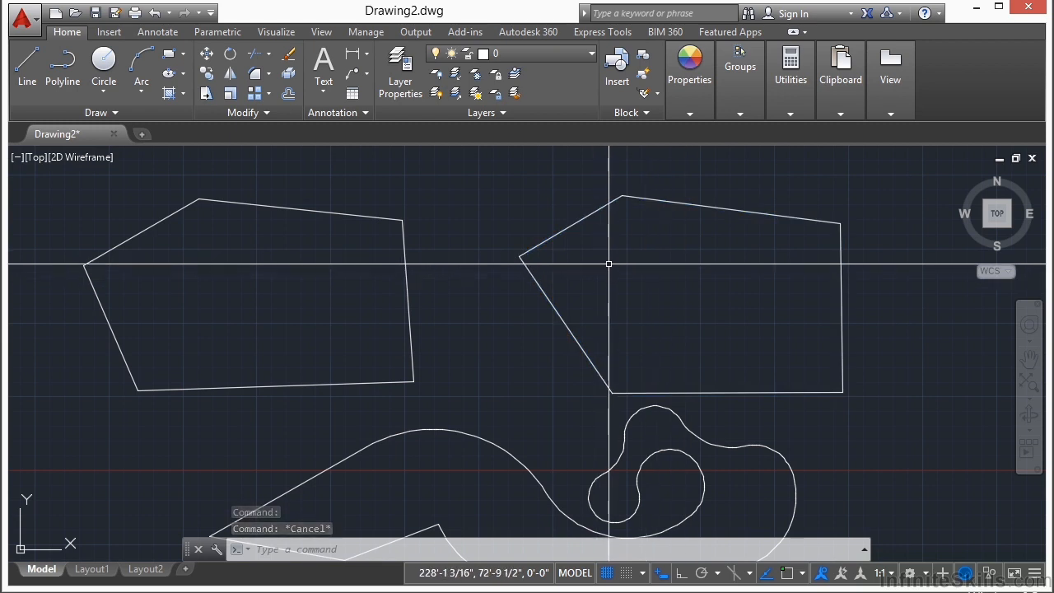
Select the joined polyline and remove its leftmost vertex
middle_click_drag(655, 344, 655, 304)
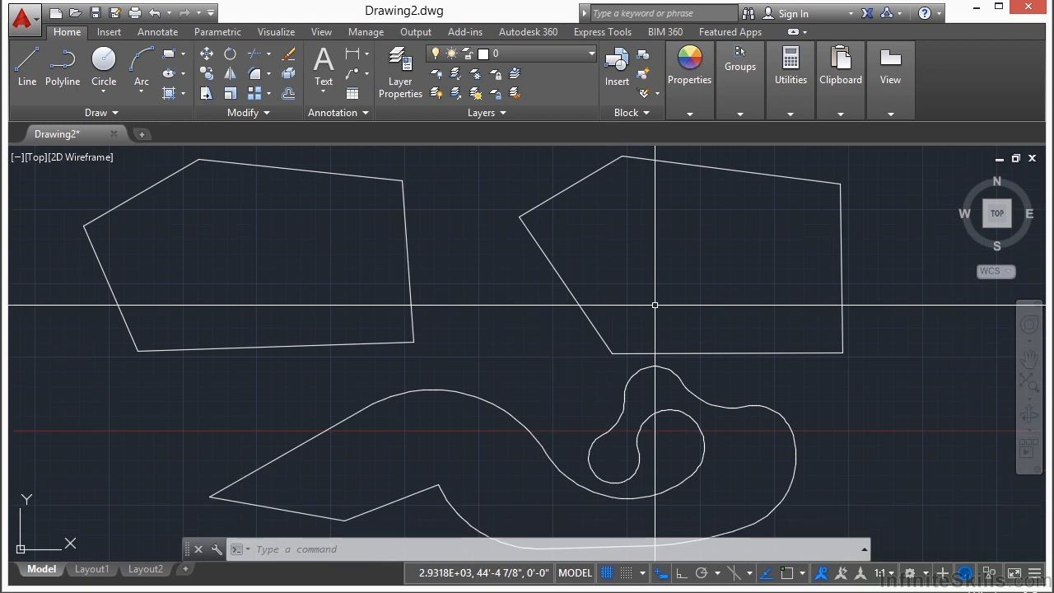
left_click(600, 269)
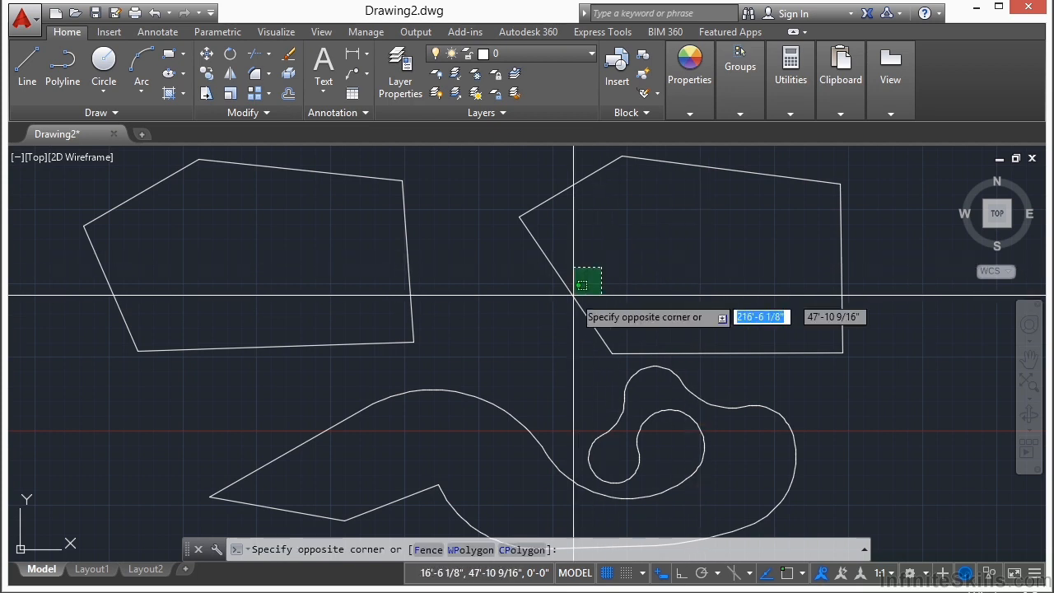
left_click(552, 294)
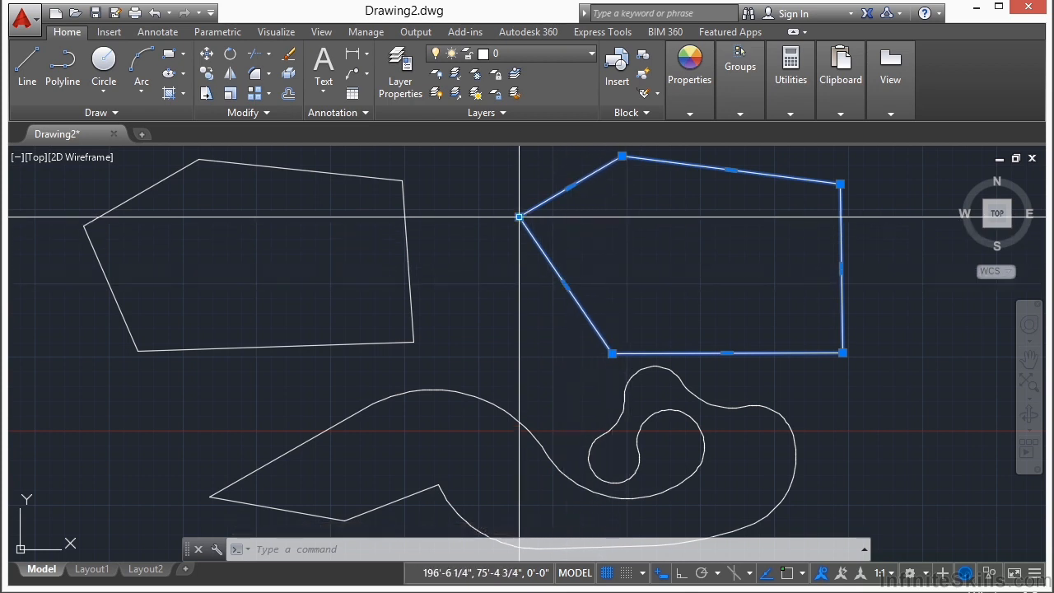
mouse_move(518, 217)
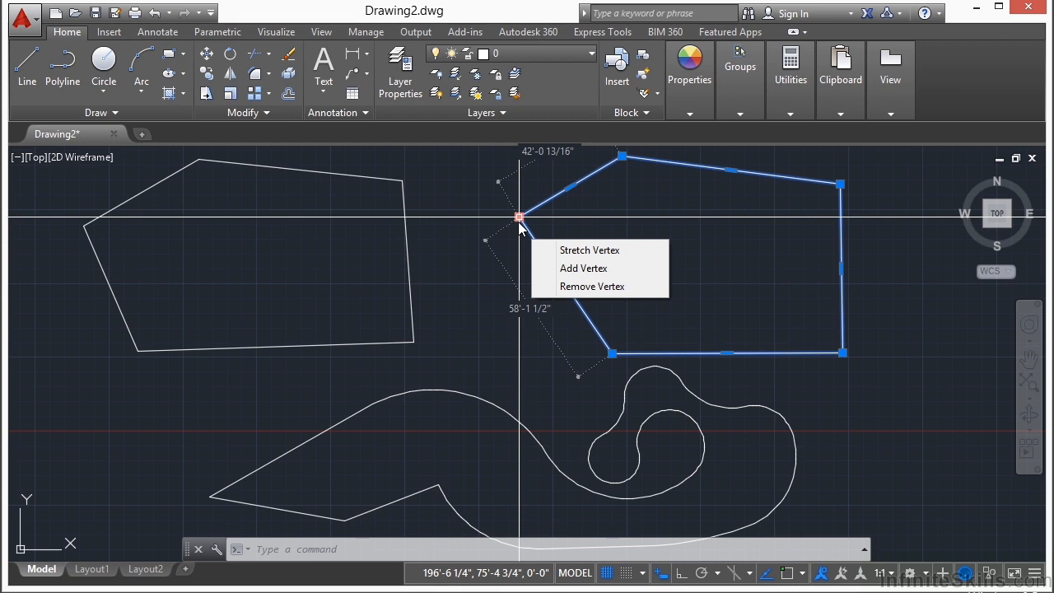
left_click(605, 287)
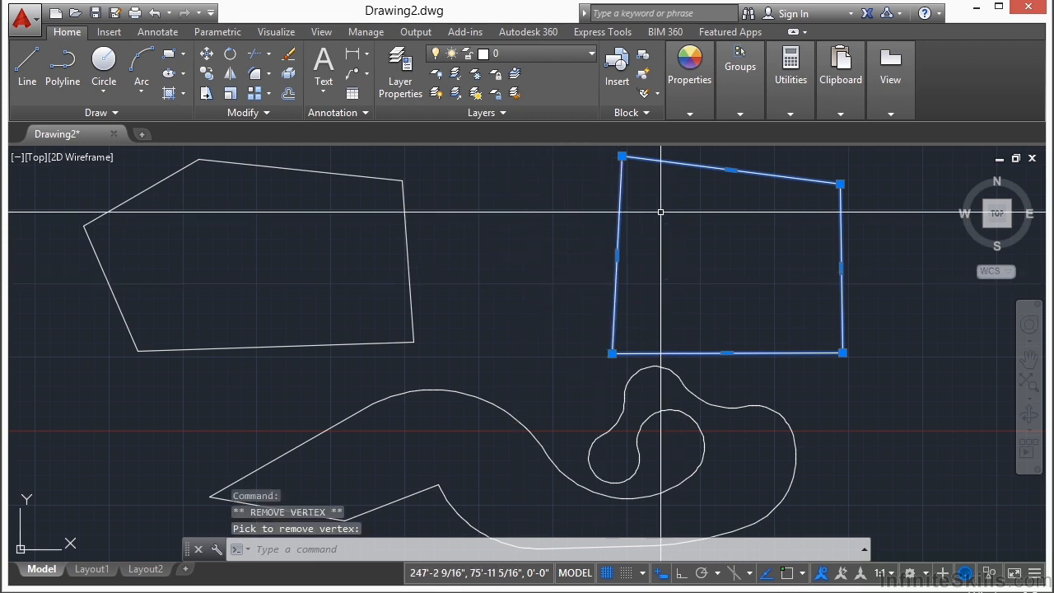
Add a vertex below the upper edge of the selected right-hand polyline and stretch it down and to the right, deepening the notch
mouse_move(622, 156)
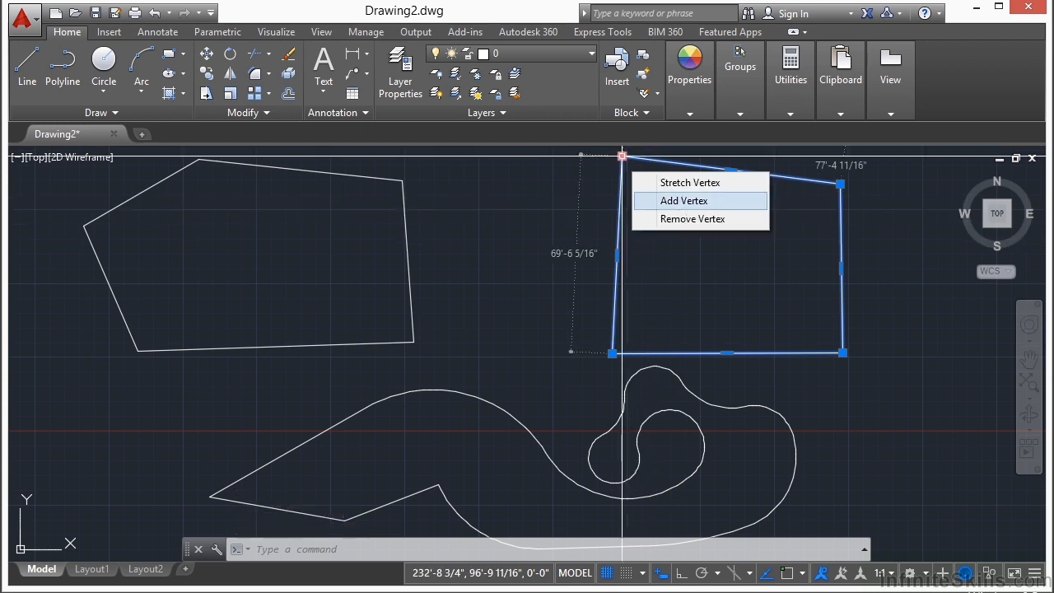
left_click(675, 201)
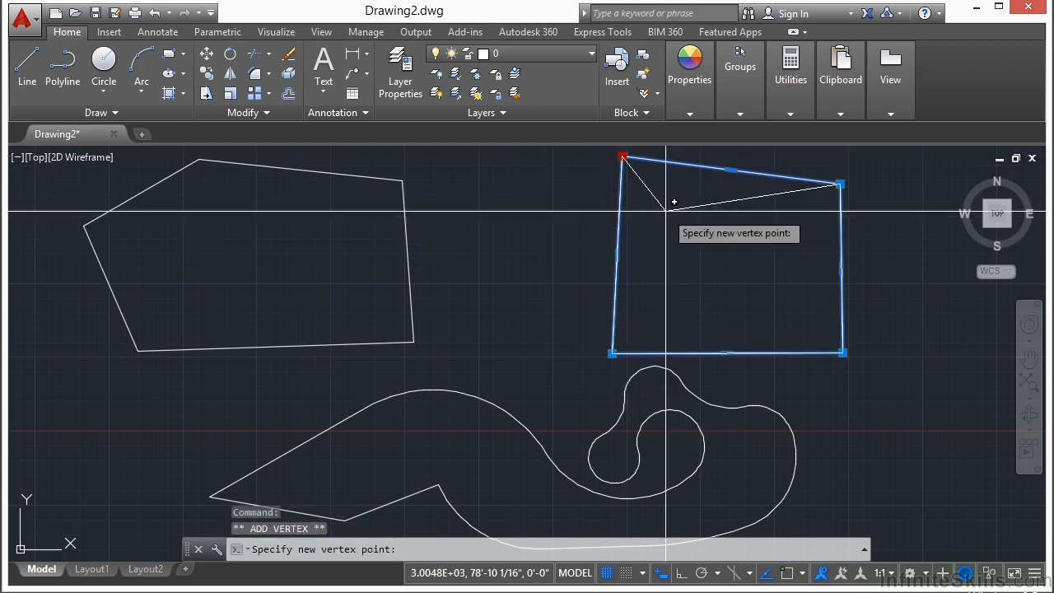
left_click(741, 223)
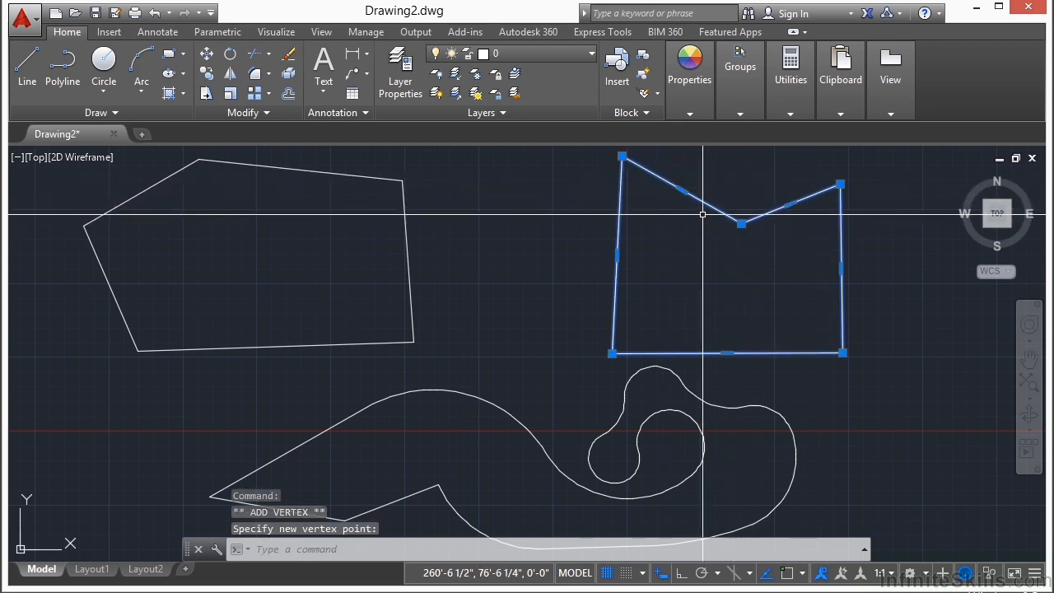
mouse_move(741, 223)
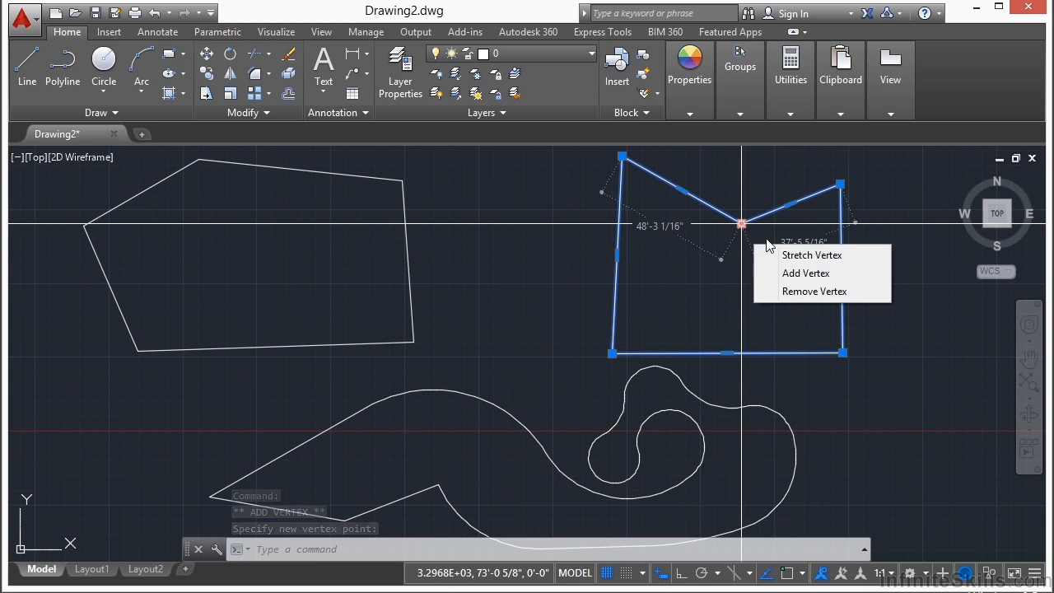
left_click(795, 262)
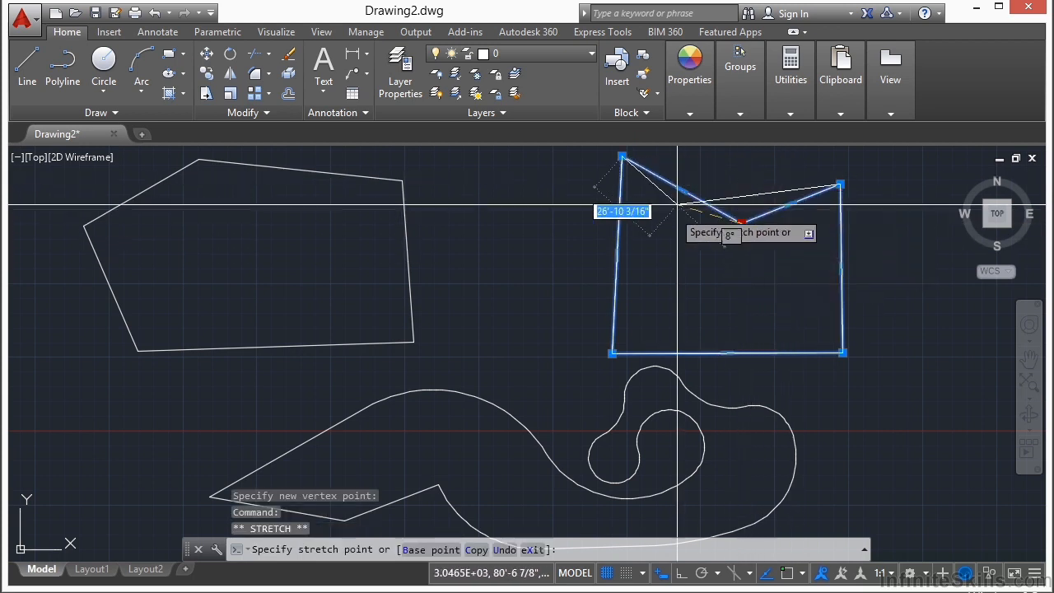
left_click(770, 267)
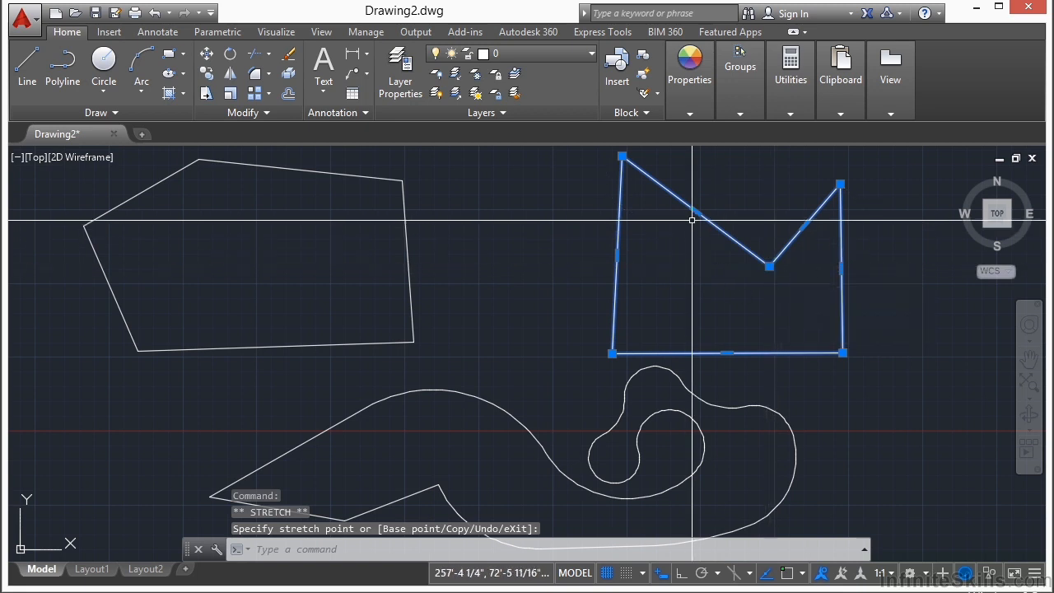
Stretch the polyline's long sloping upper edge to the left and add a vertex above that edge's midpoint
mouse_move(695, 215)
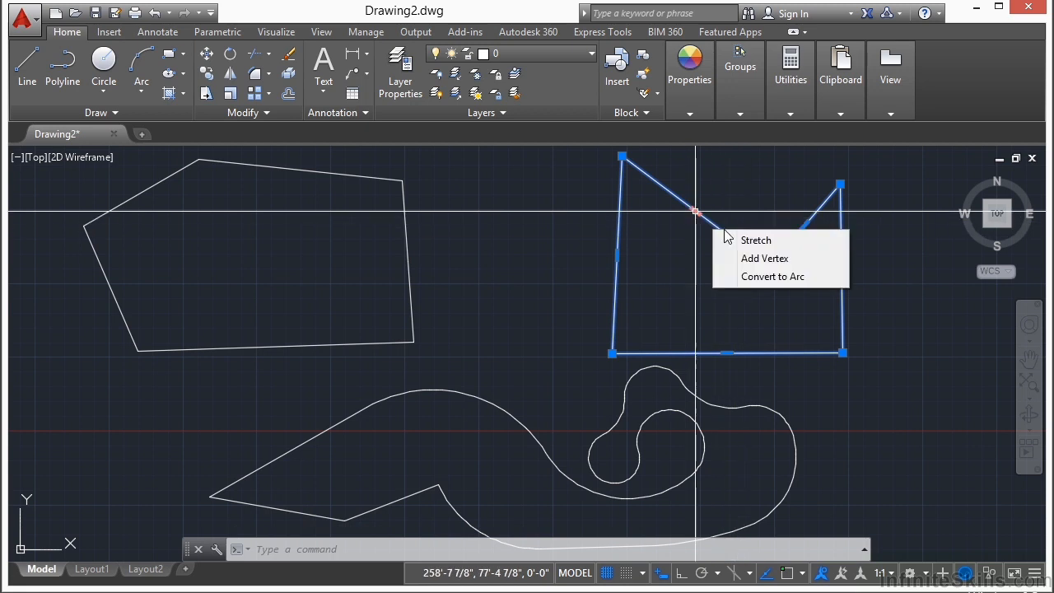
left_click(750, 239)
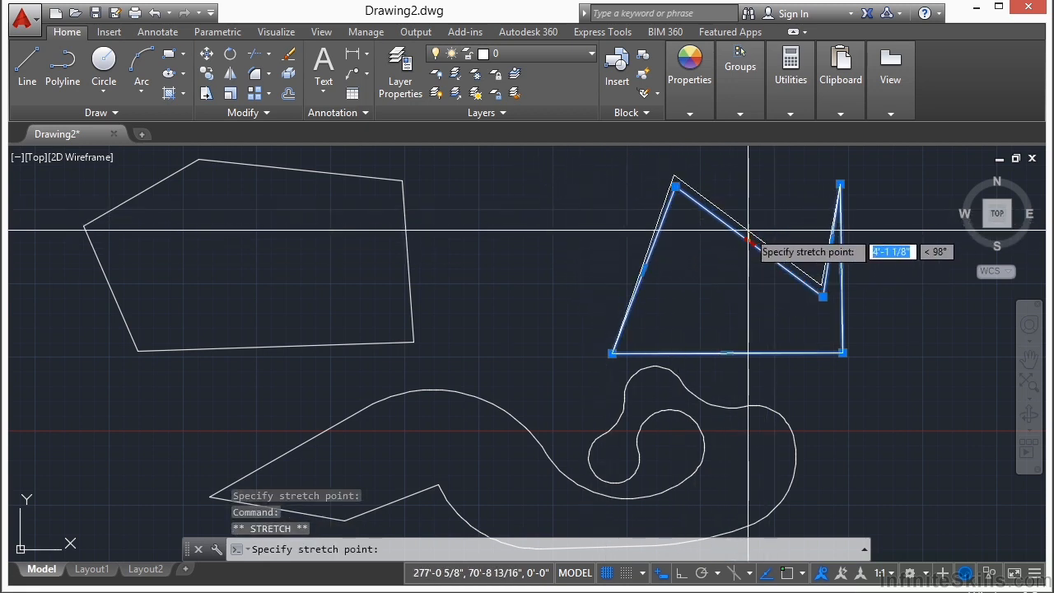
left_click(606, 215)
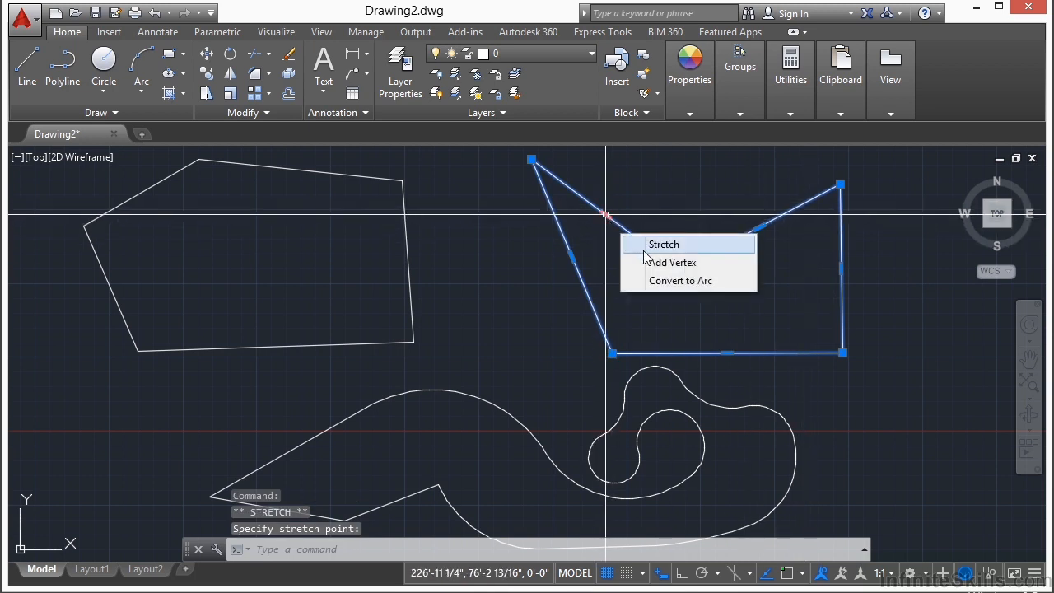
left_click(650, 262)
left_click(631, 194)
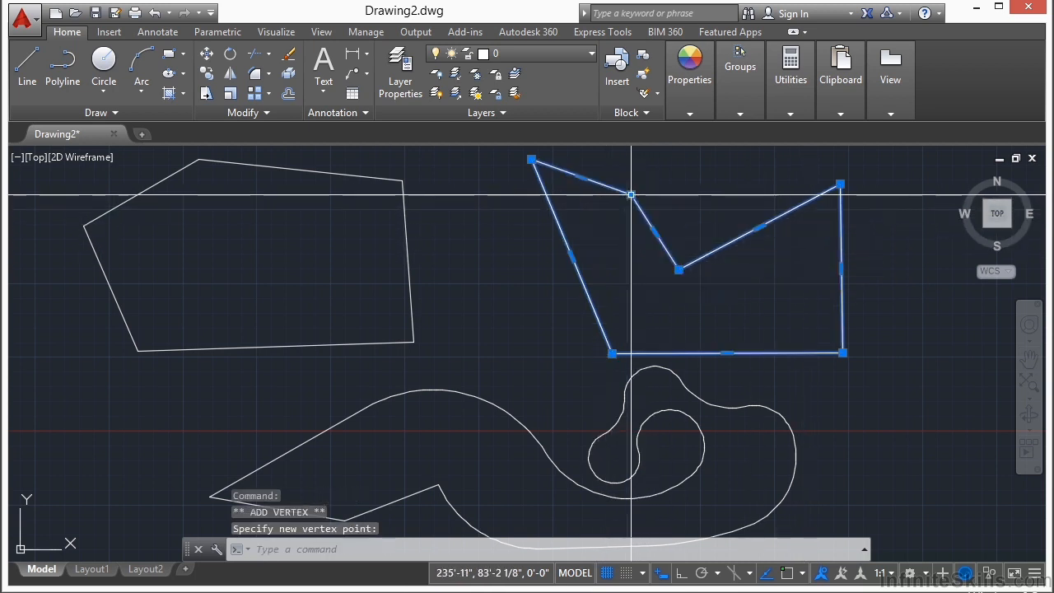
Convert the short segment between the new vertex and the notch's lowest vertex to an arc, then convert it back to a line
mouse_move(655, 234)
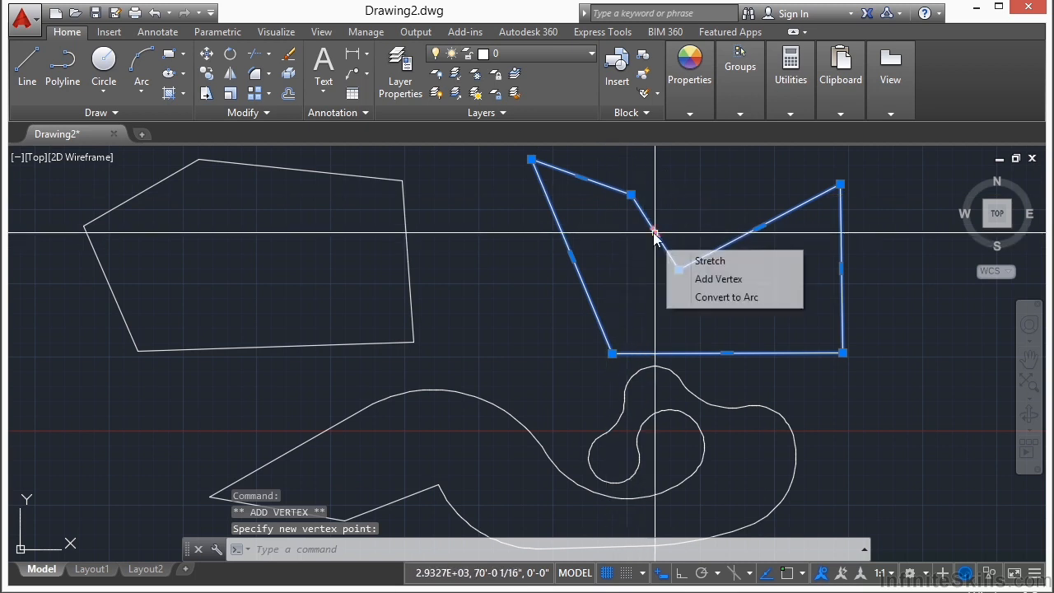
left_click(730, 298)
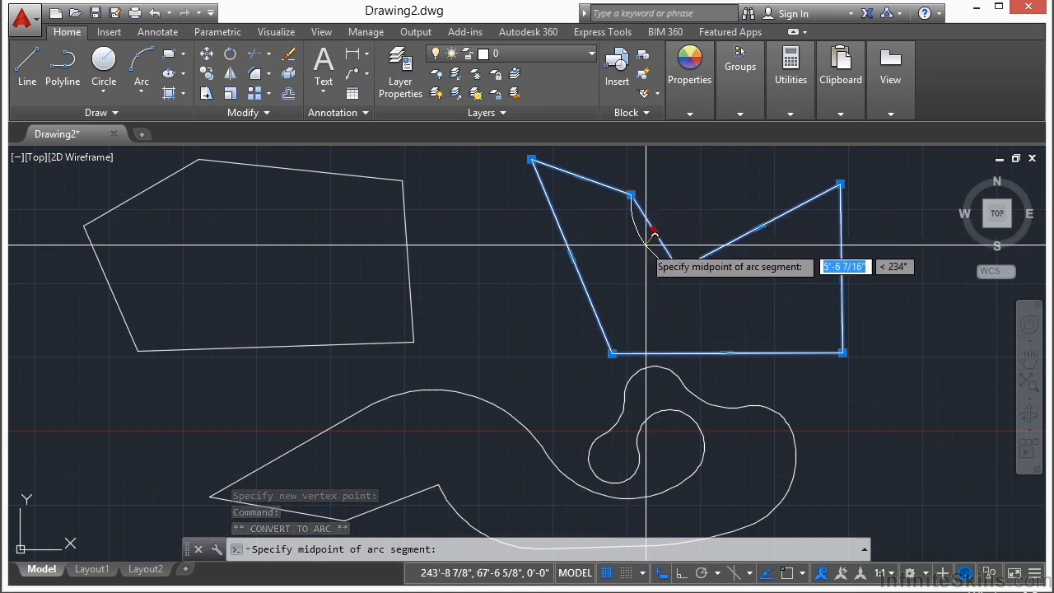
left_click(628, 225)
mouse_move(632, 246)
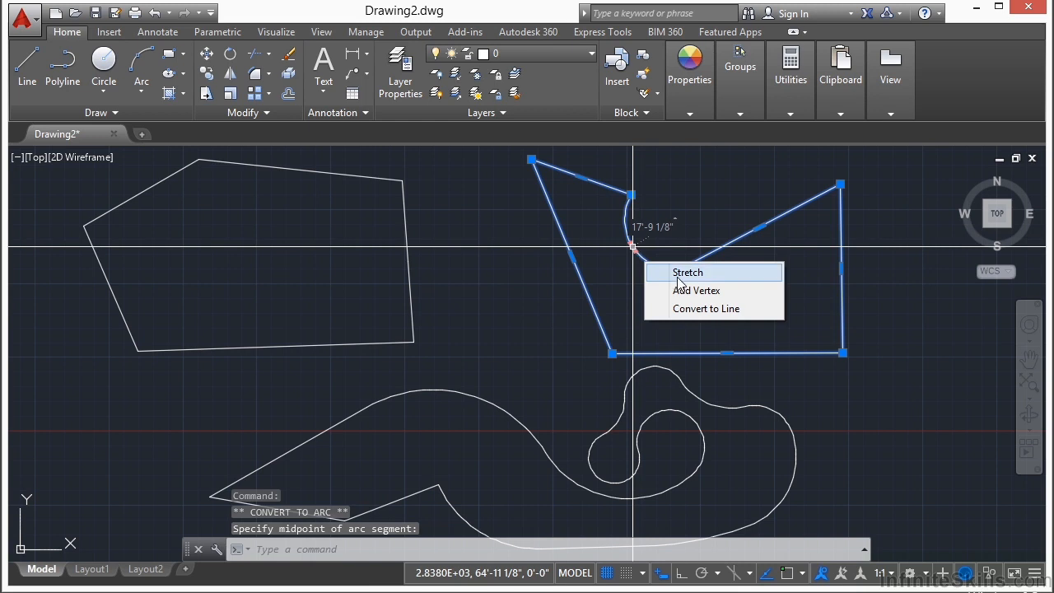
left_click(722, 308)
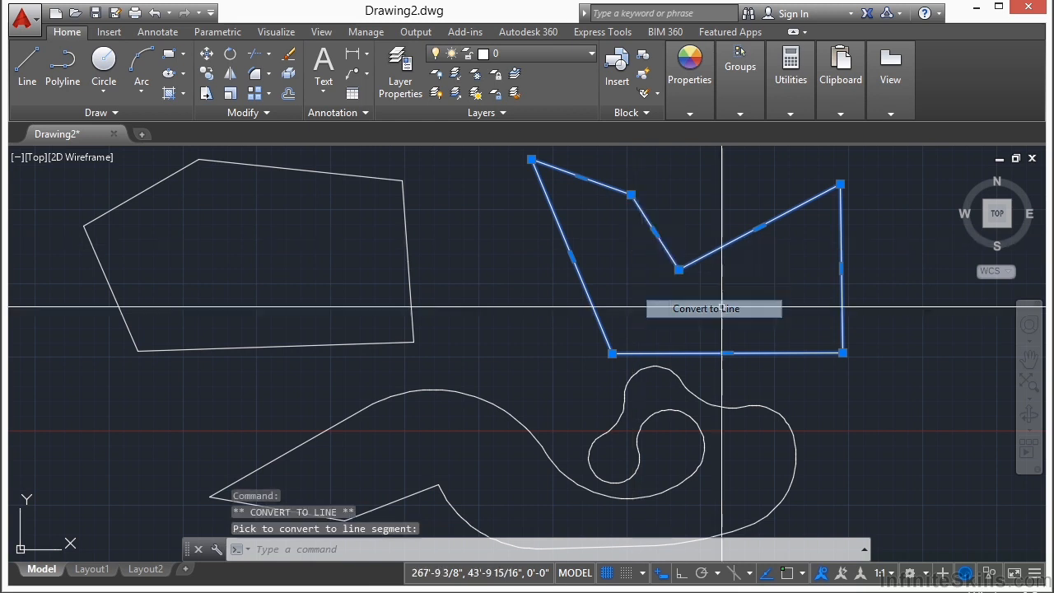
Stretch the short notch segment up and to the right, then stretch its lower vertex down and left so the segment stands nearly vertical
left_click(654, 233)
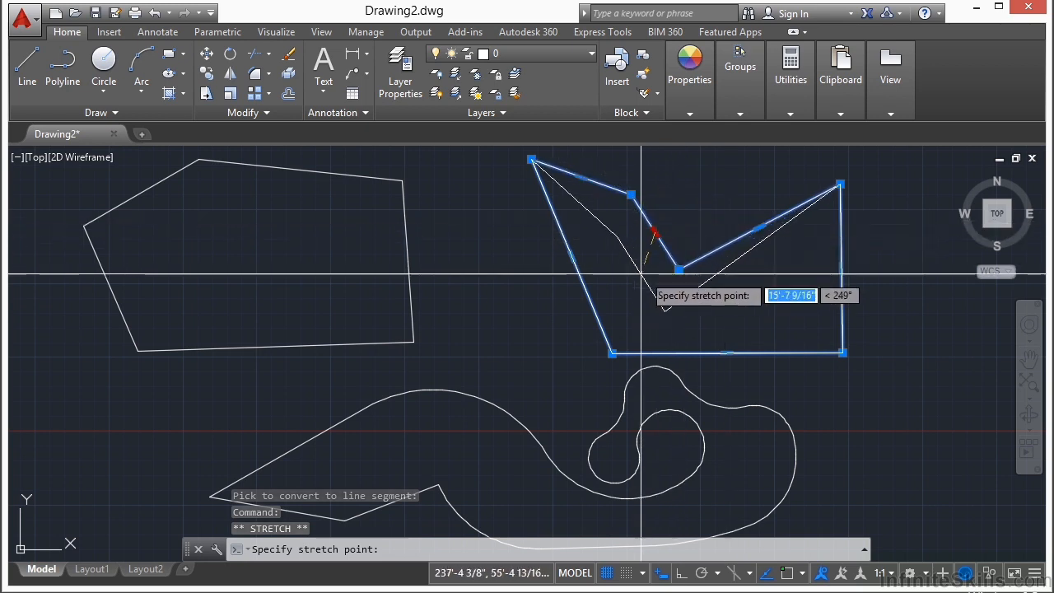
left_click(702, 219)
left_click(727, 255)
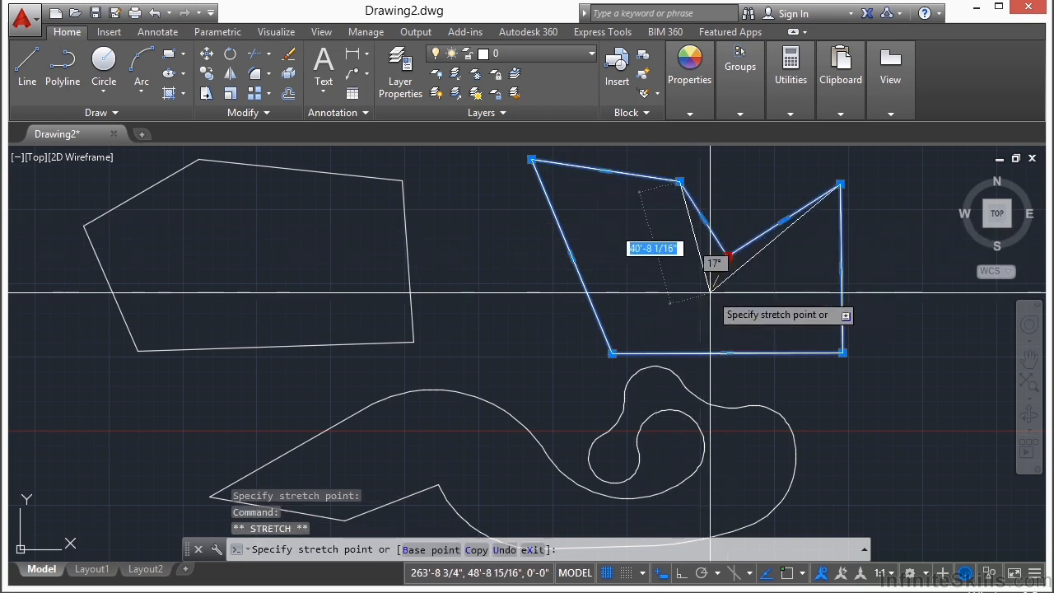
left_click(678, 292)
Add a vertex below the notch's sloping right-hand edge and clear the polyline selection
mouse_move(758, 239)
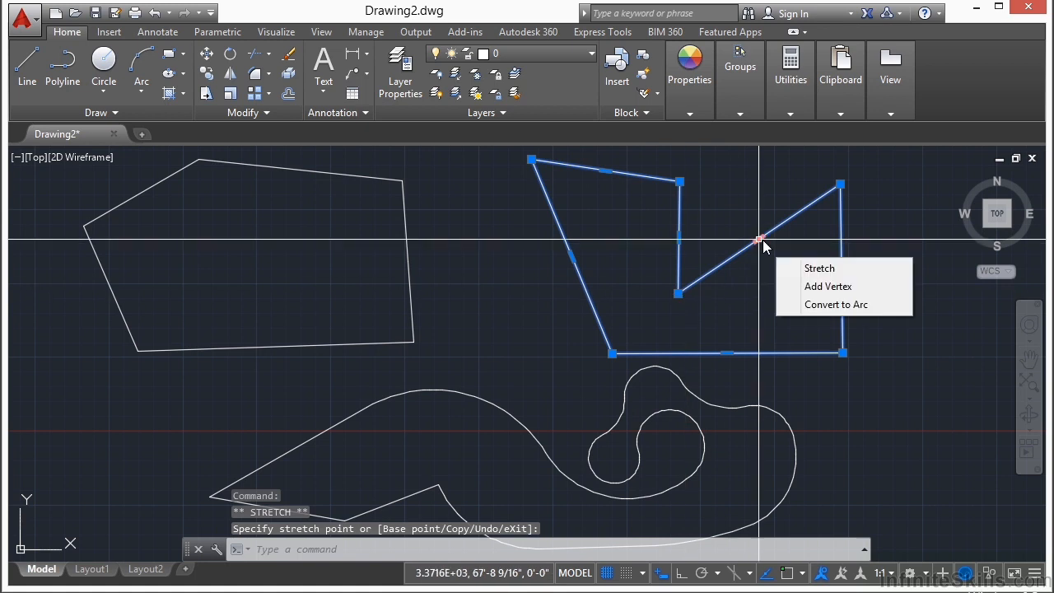
left_click(827, 286)
left_click(781, 277)
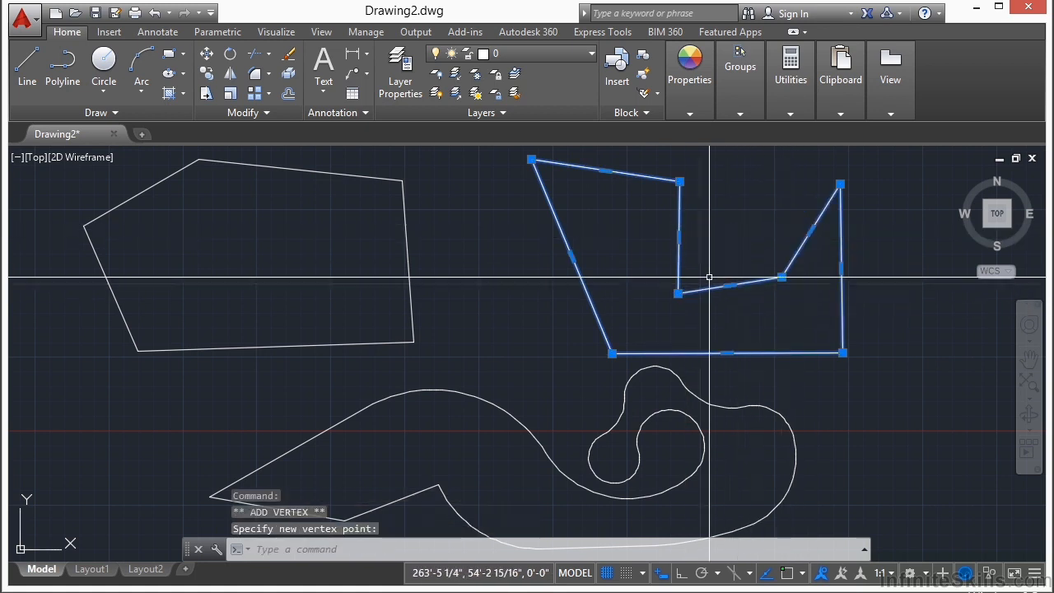
key("Escape")
Select the curved polyline and add a vertex above the concave arc at its upper right, forming a pointed peak
left_click(722, 406)
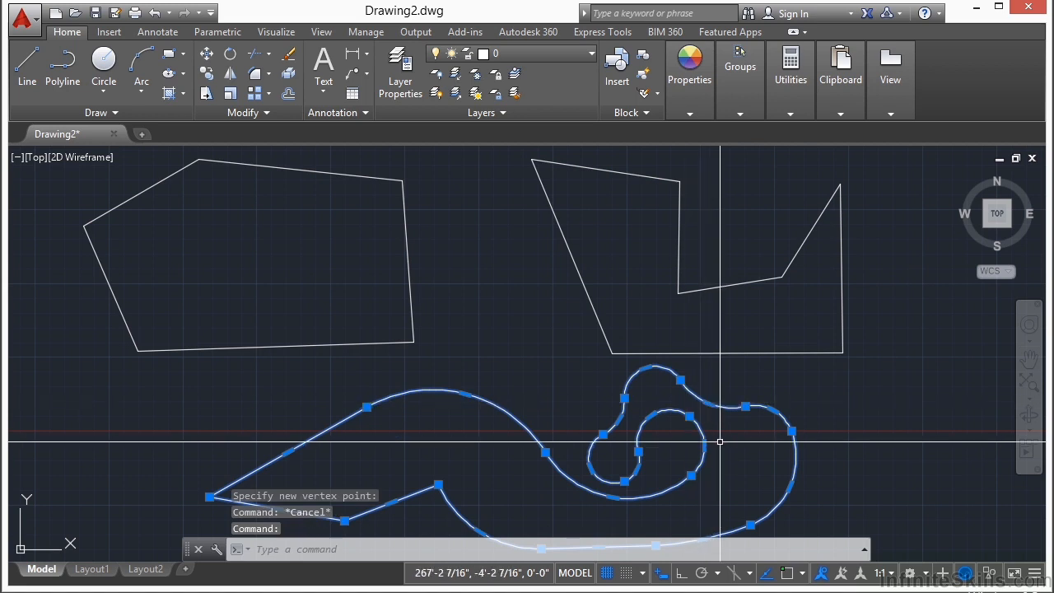
middle_click_drag(706, 413, 704, 347)
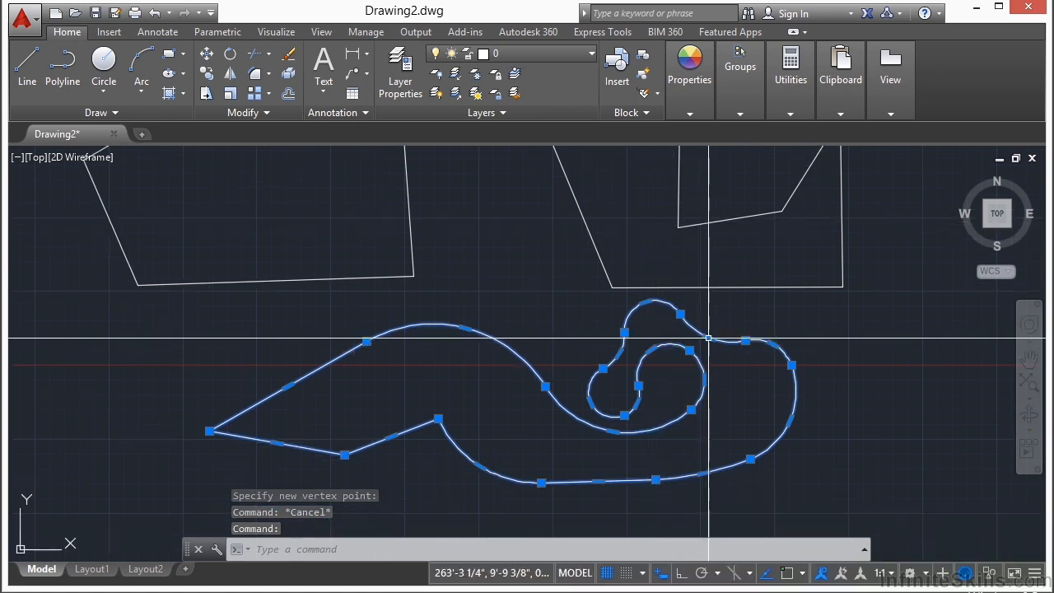
mouse_move(708, 338)
left_click(754, 380)
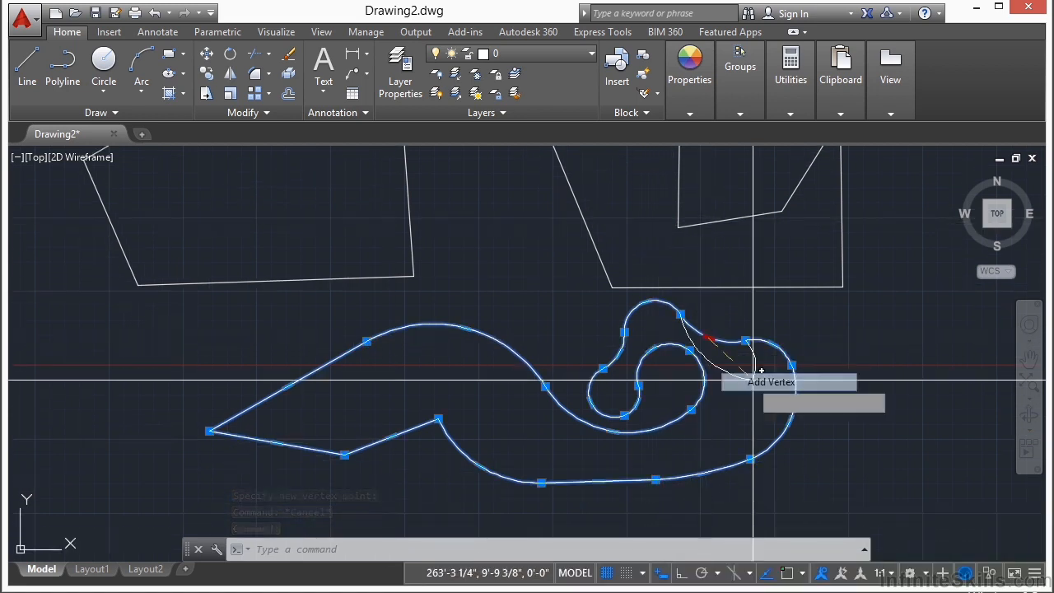
scroll(708, 331, "up", 4)
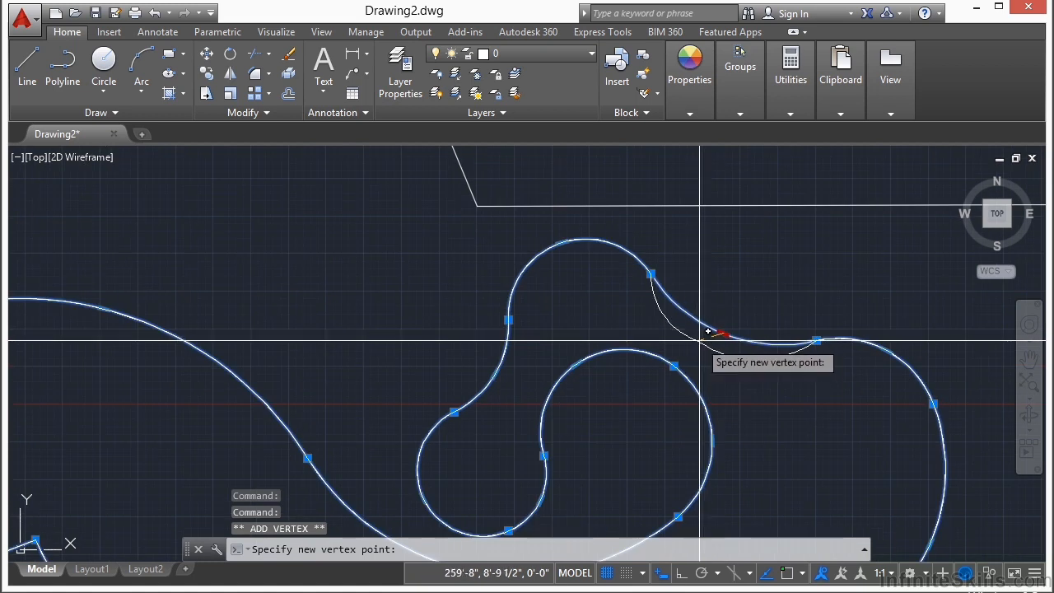
left_click(749, 262)
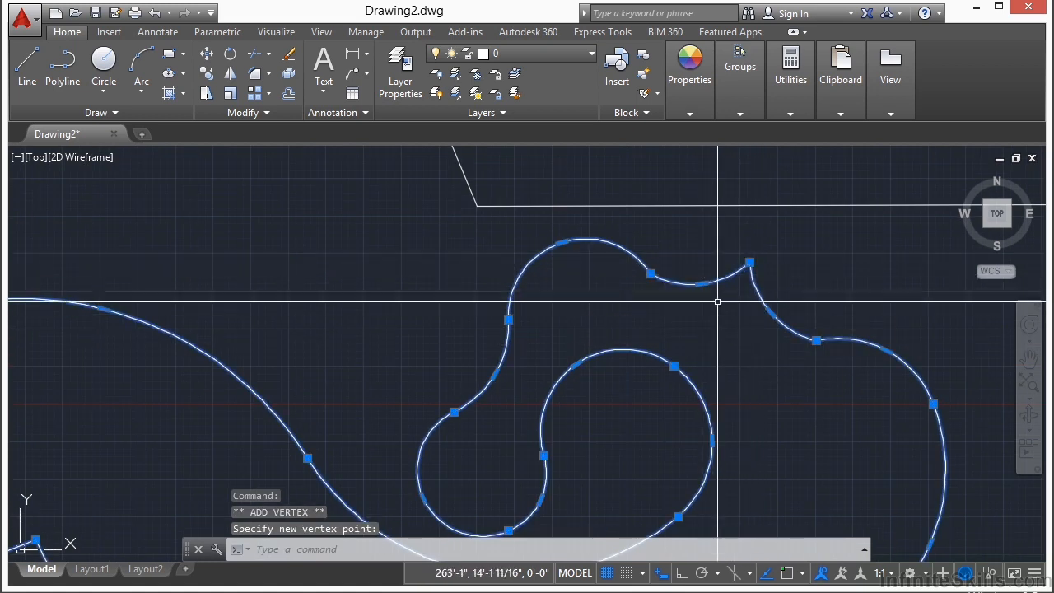
Stretch the vertices and arc midpoints around the new peak to reshape its two neighbouring arcs, then clear the selection
left_click(650, 273)
left_click(756, 366)
left_click(770, 316)
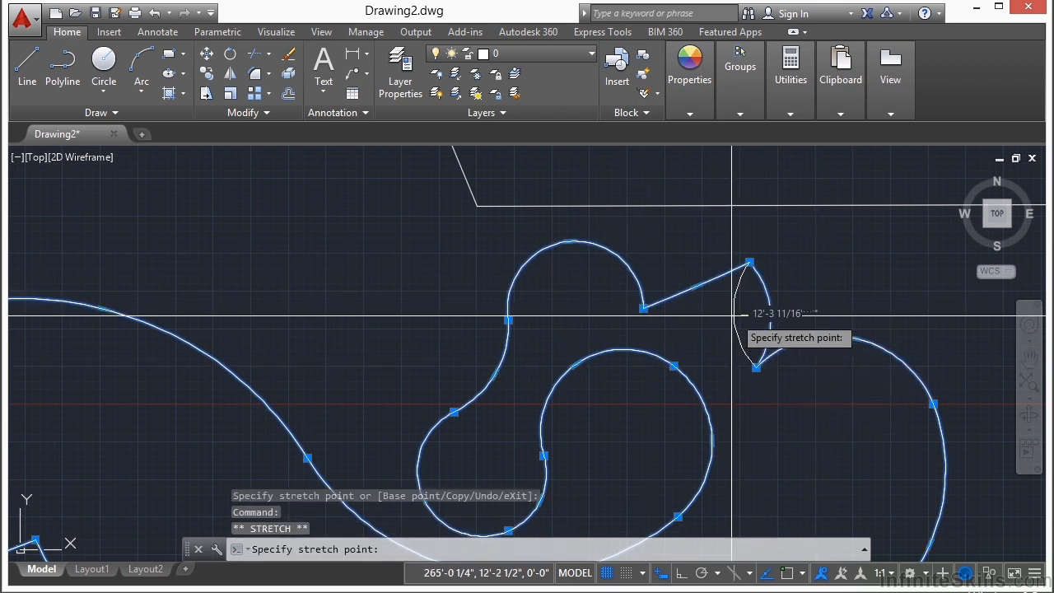
left_click(695, 261)
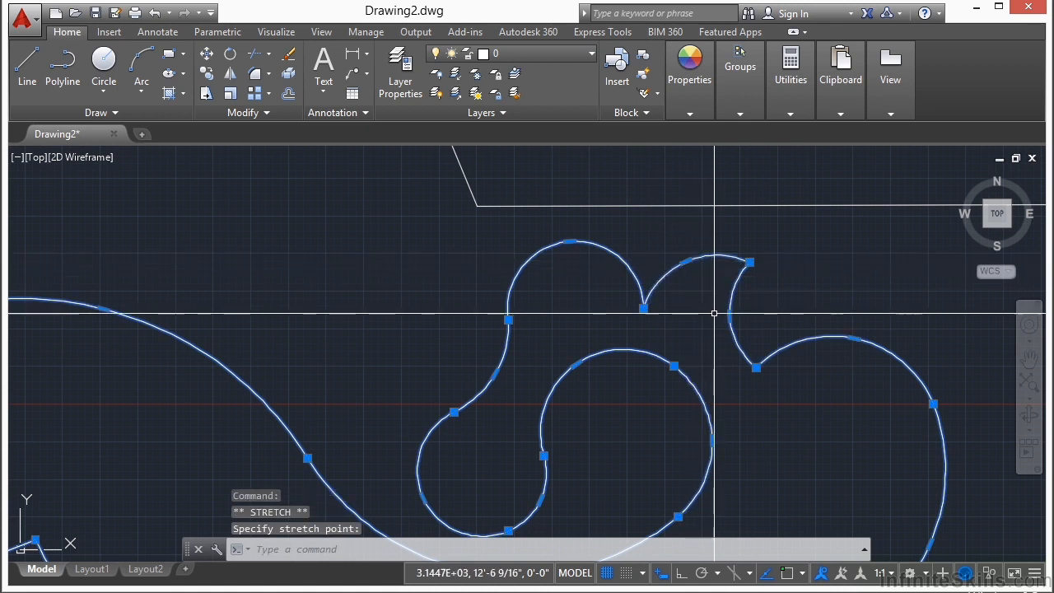
key("Escape")
scroll(709, 315, "down", 4)
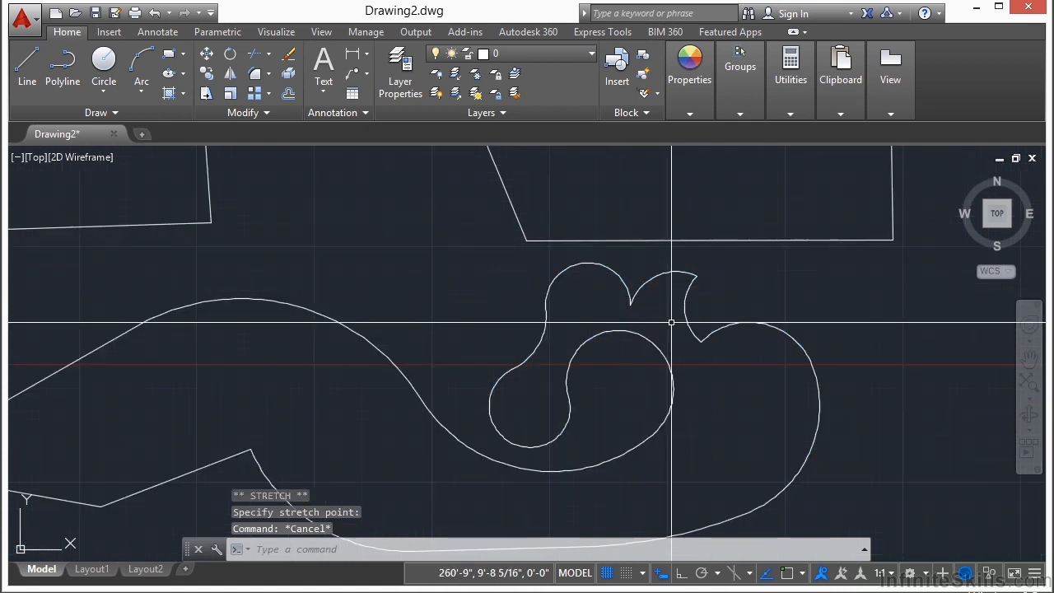
scroll(696, 305, "up", 3)
scroll(680, 306, "down", 1)
middle_click_drag(553, 347, 558, 342)
scroll(581, 322, "down", 1)
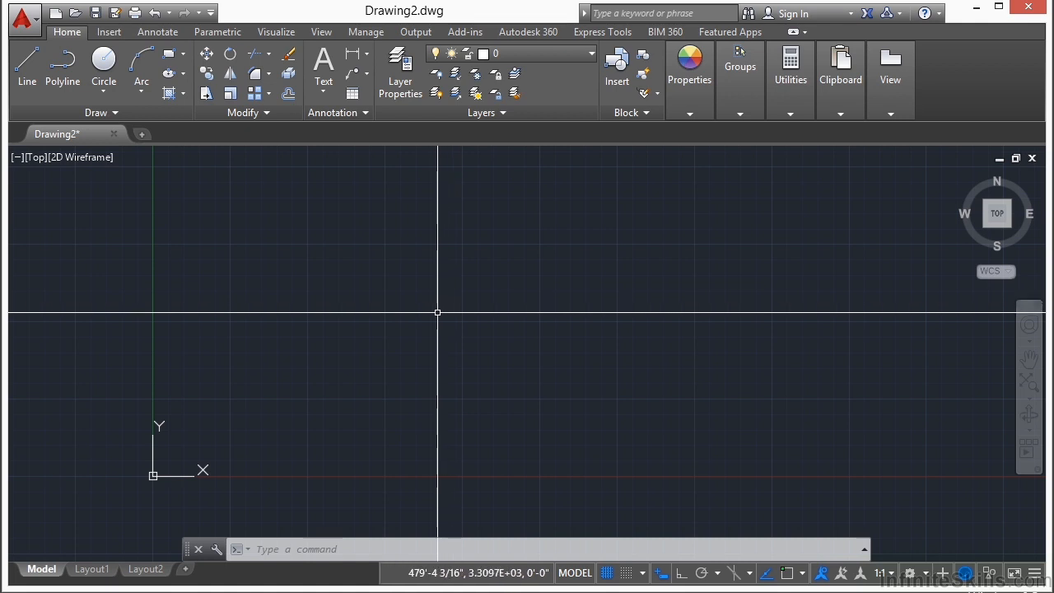
Regenerate the whole emptied drawing with REGENALL
type("rea")
key("Return")
key("Escape")
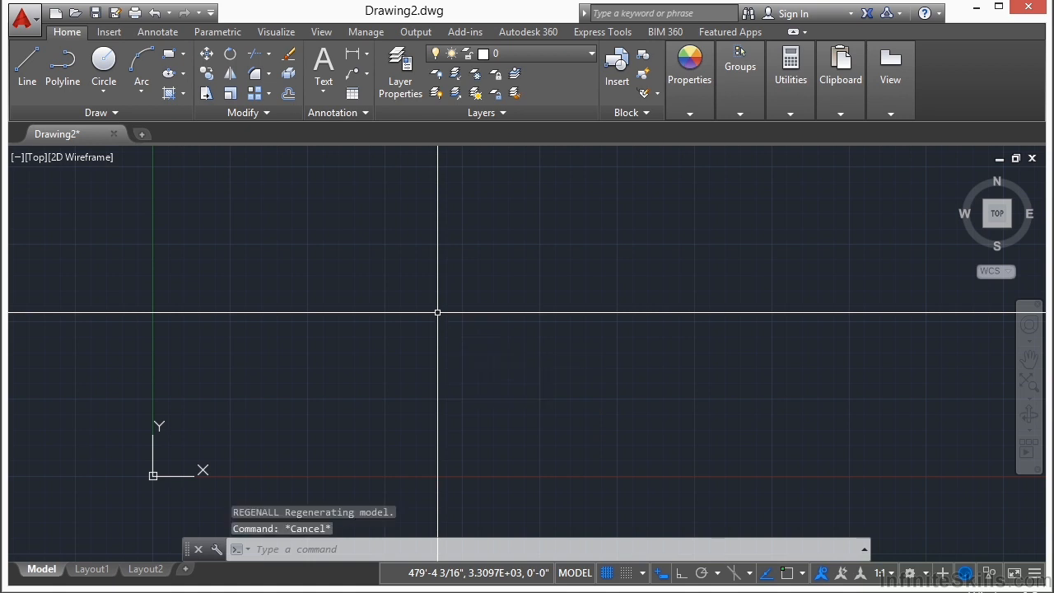
type("c")
key("Escape")
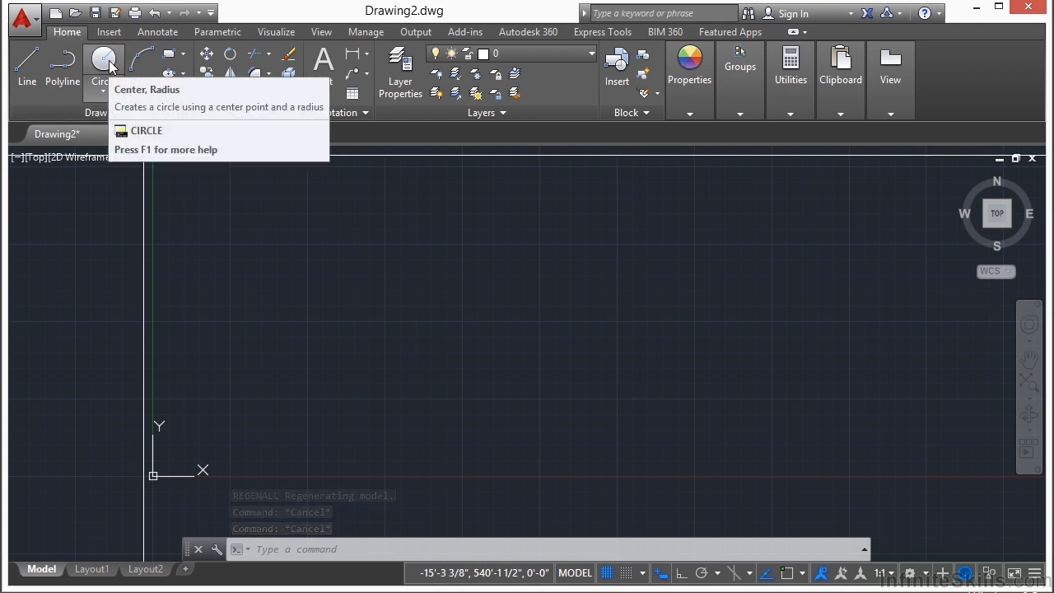
Draw a circle by centre and radius near the middle of the empty drawing with a radius of 56, and zoom to its extents
left_click(104, 92)
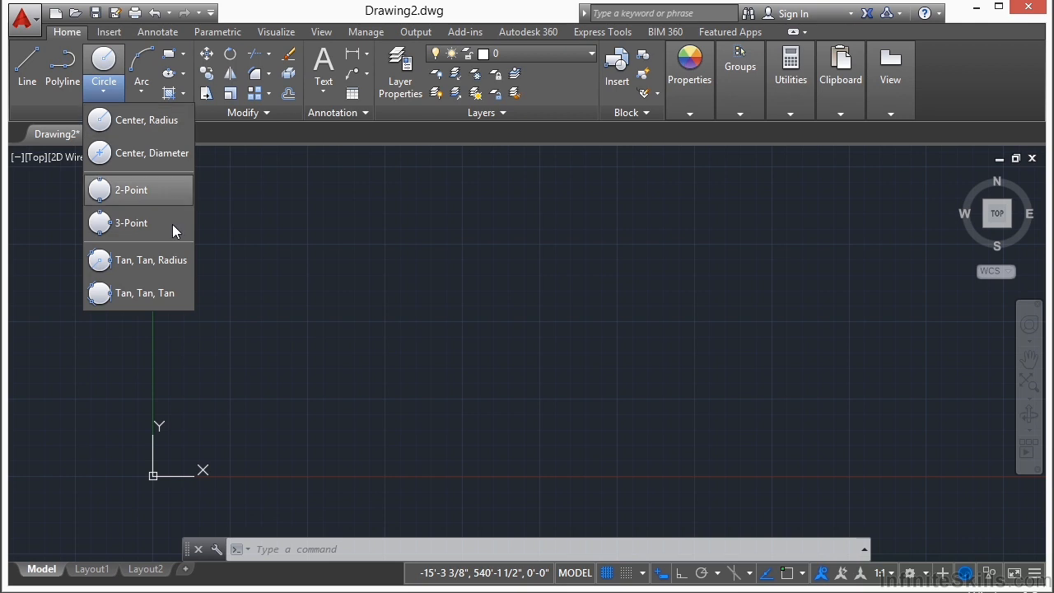
left_click(107, 69)
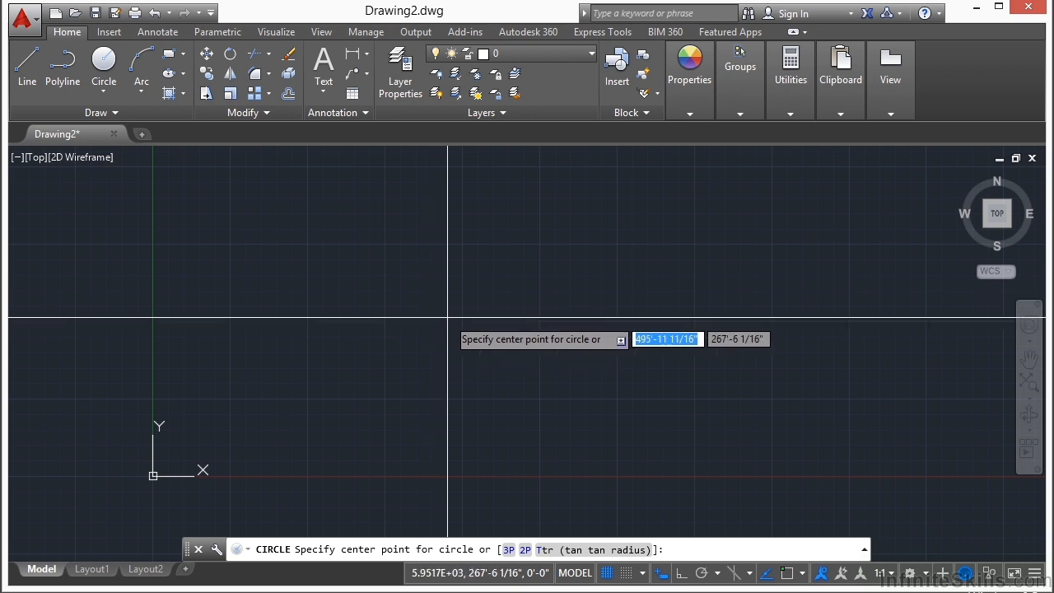
left_click(466, 315)
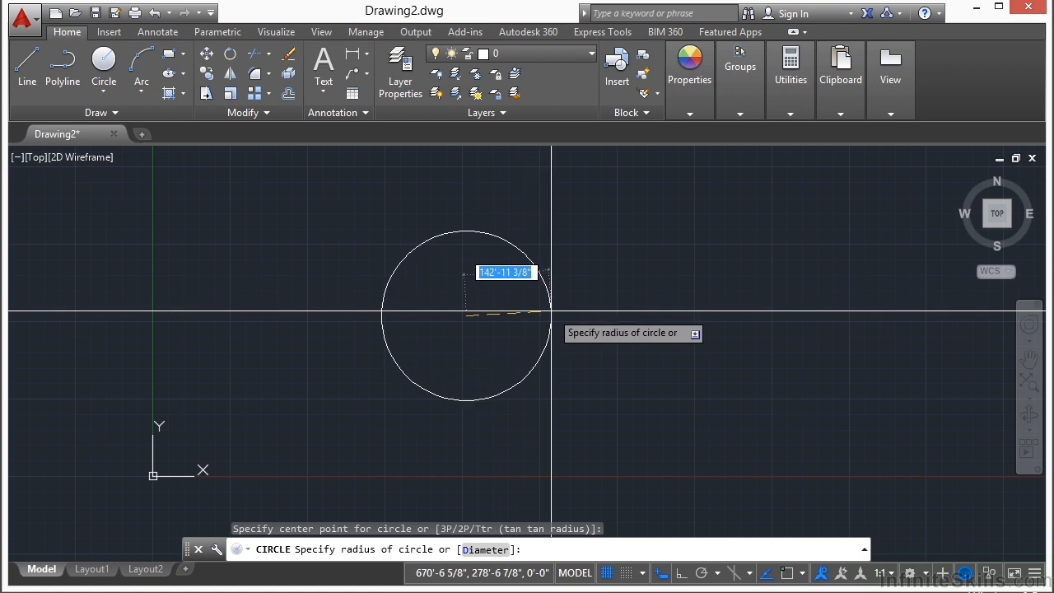
type("56")
key("Return")
middle_click(488, 315)
middle_click(487, 315)
scroll(460, 292, "down", 1)
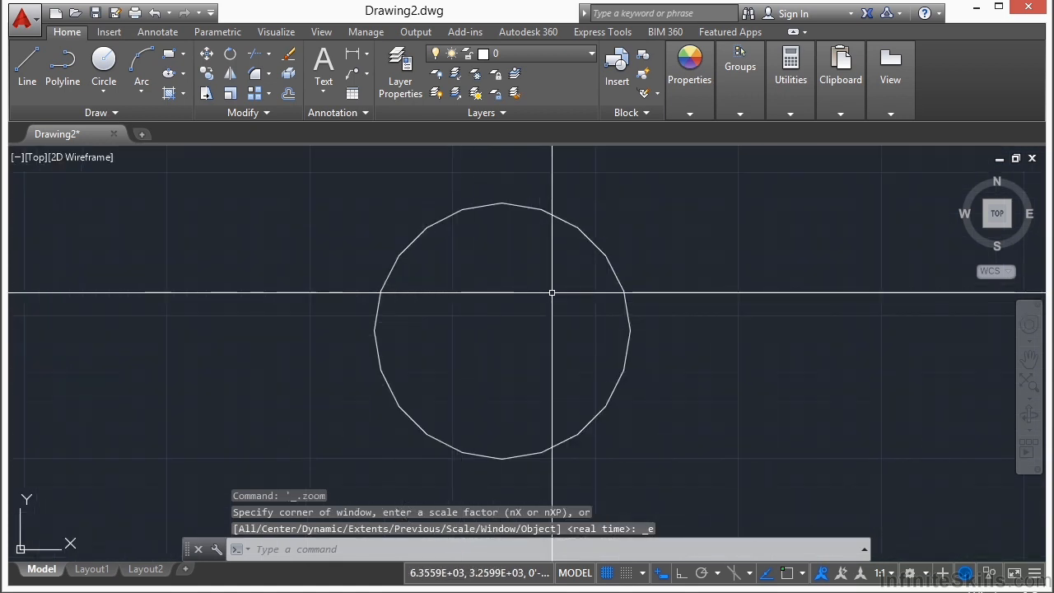
Draw a second, slightly larger circle freehand just to the right of the first one
scroll(576, 298, "down", 2)
key("Return")
left_click(646, 311)
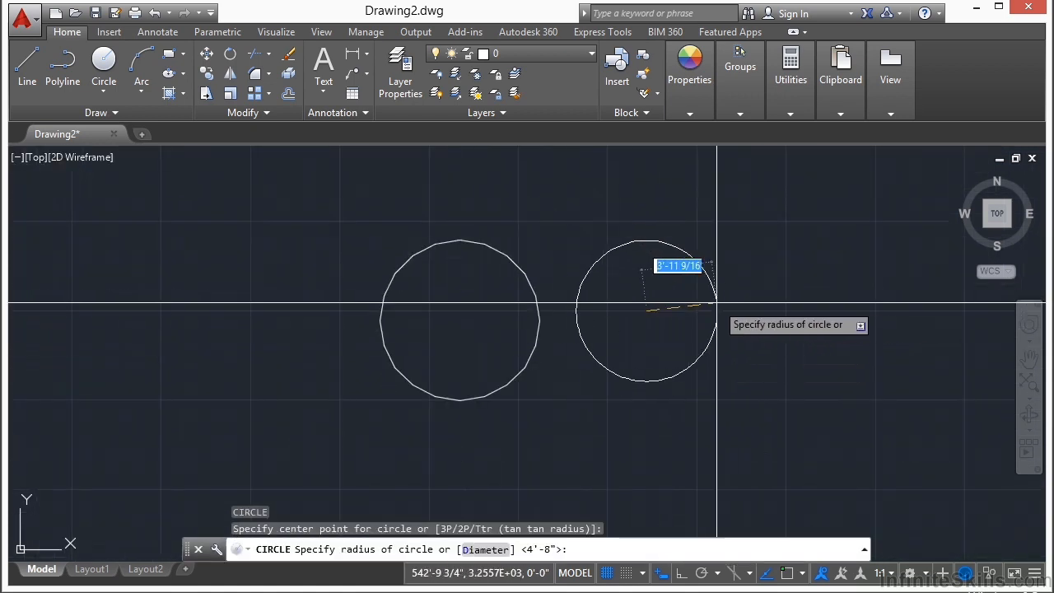
left_click(732, 310)
mouse_move(682, 352)
middle_mouse_down()
mouse_move(651, 329)
mouse_move(555, 329)
middle_mouse_up()
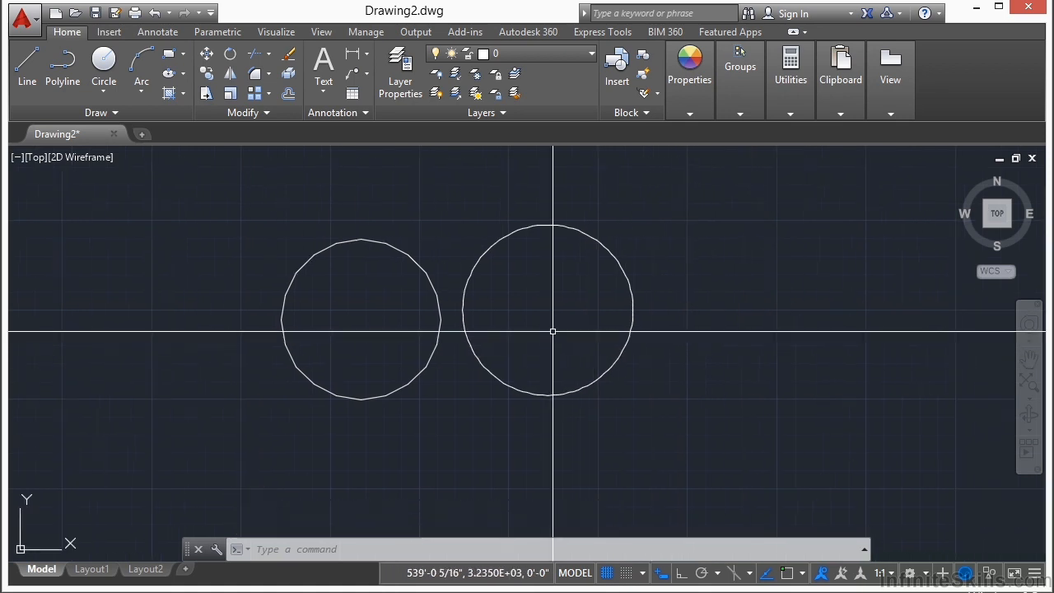
Draw a circle by centre and diameter to the right of the two existing circles, with a diameter of 60
scroll(391, 337, "down", 1)
middle_click_drag(613, 338, 469, 346)
type("c")
key("Return")
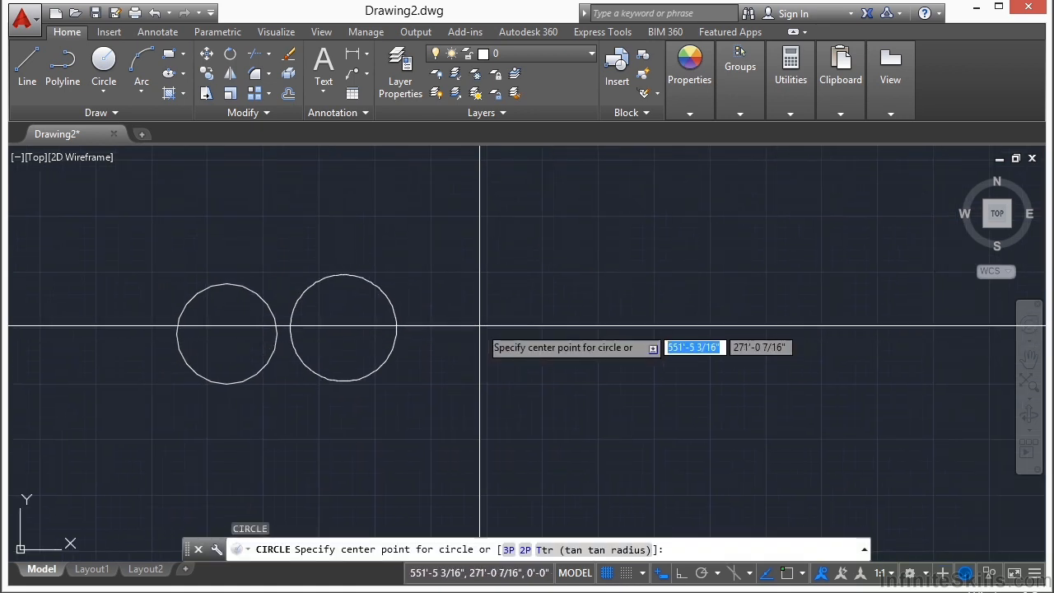
left_click(488, 332)
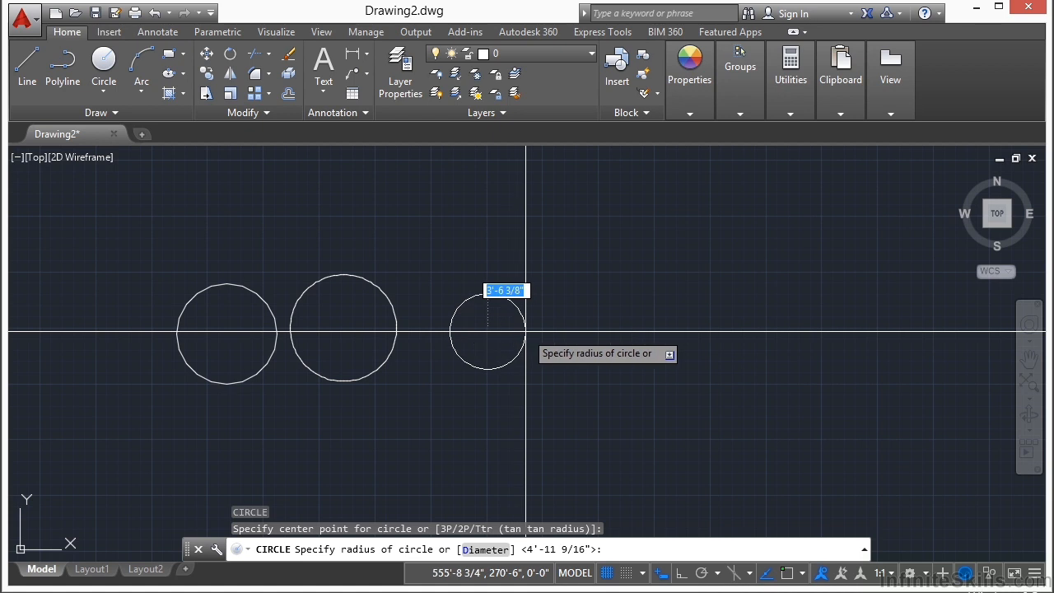
left_click(484, 550)
type("60")
key("Return")
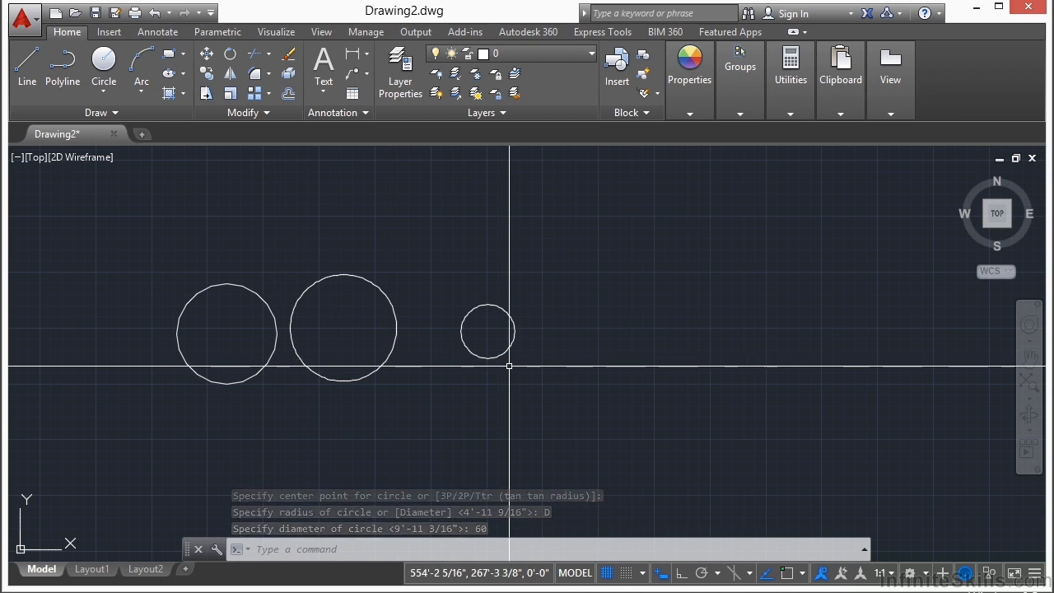
Draw another circle by centre and diameter to the right of the small circle, also with a diameter of 60
key("Return")
left_click(589, 331)
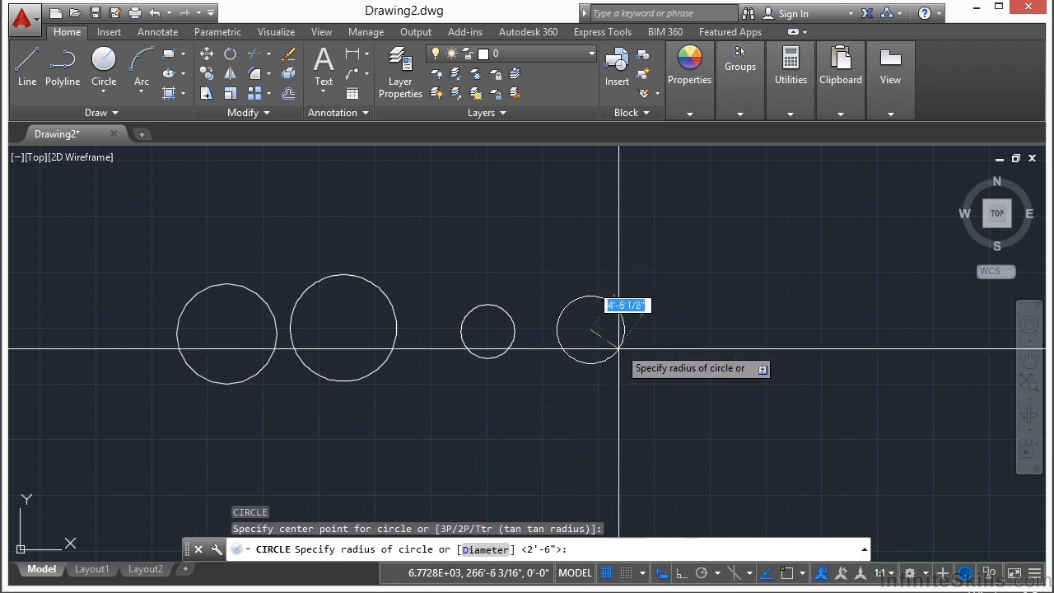
type("d")
key("Return")
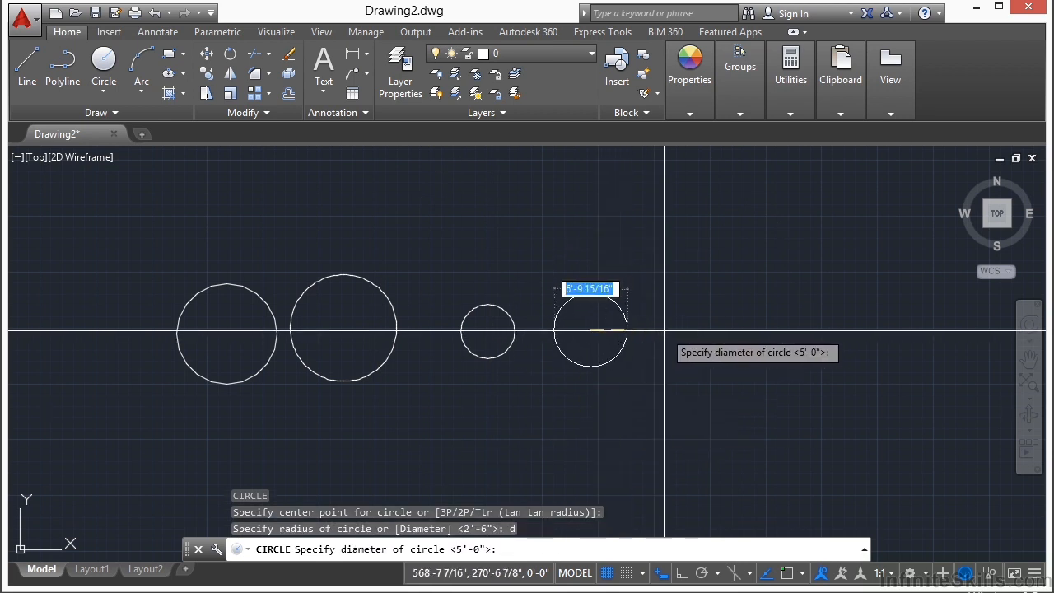
type("60")
key("Return")
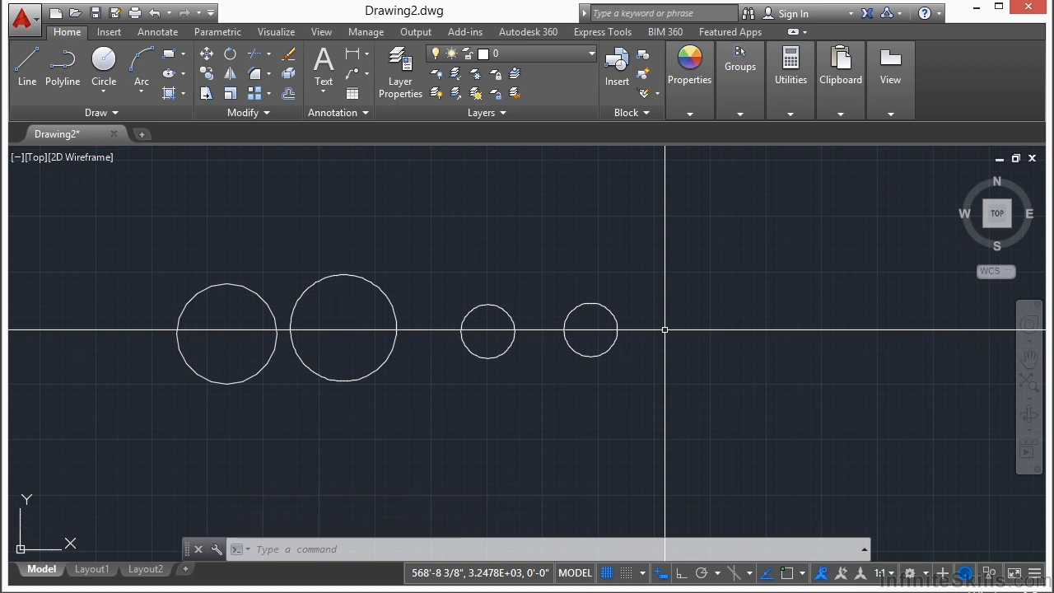
Open the drawing circle-arcs-examples.dwg from the 05 project folder
left_click(492, 316)
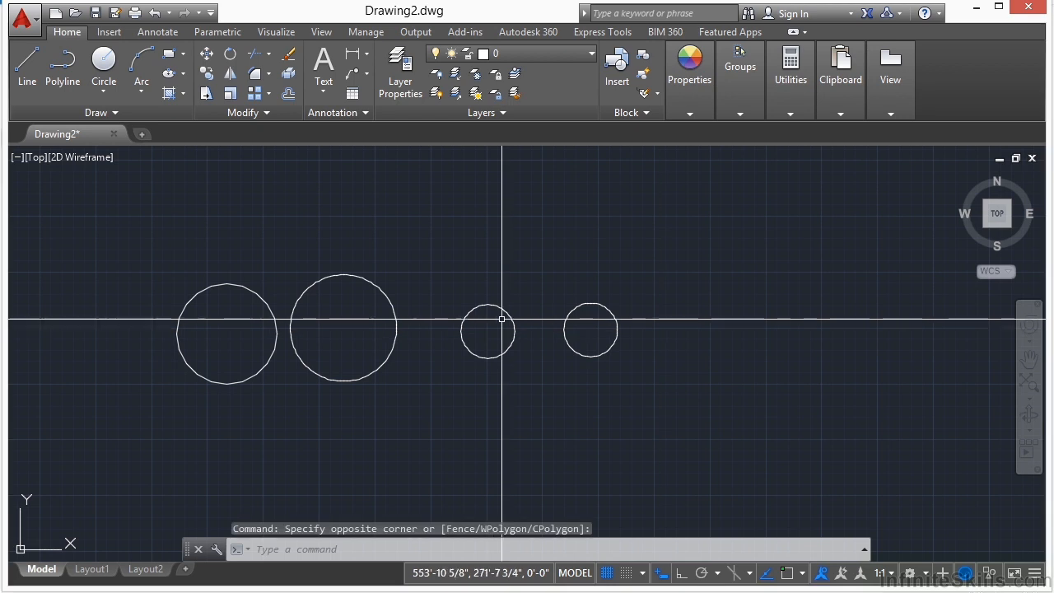
type("open")
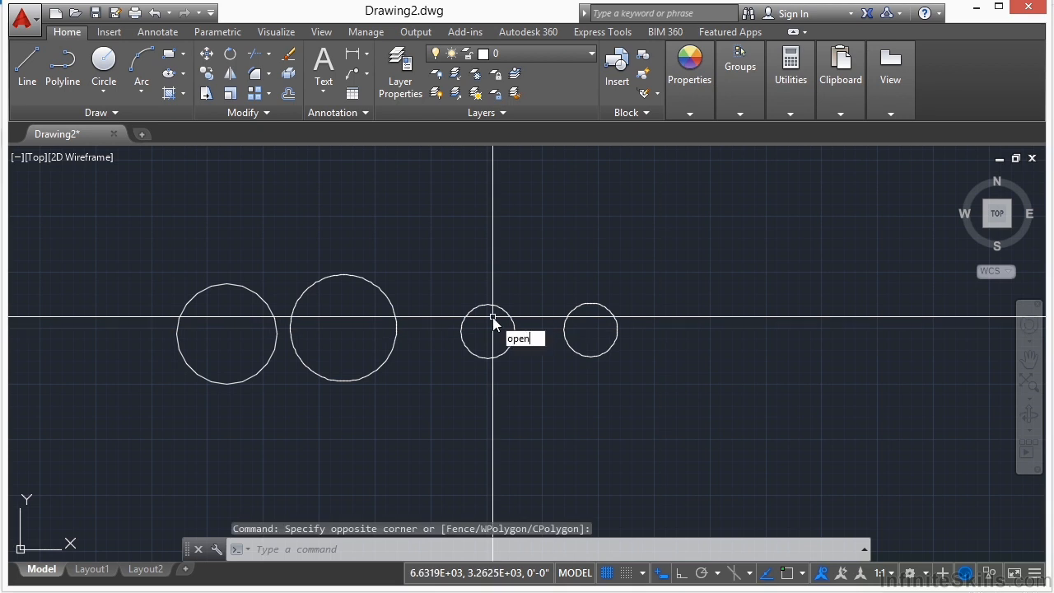
key("Return")
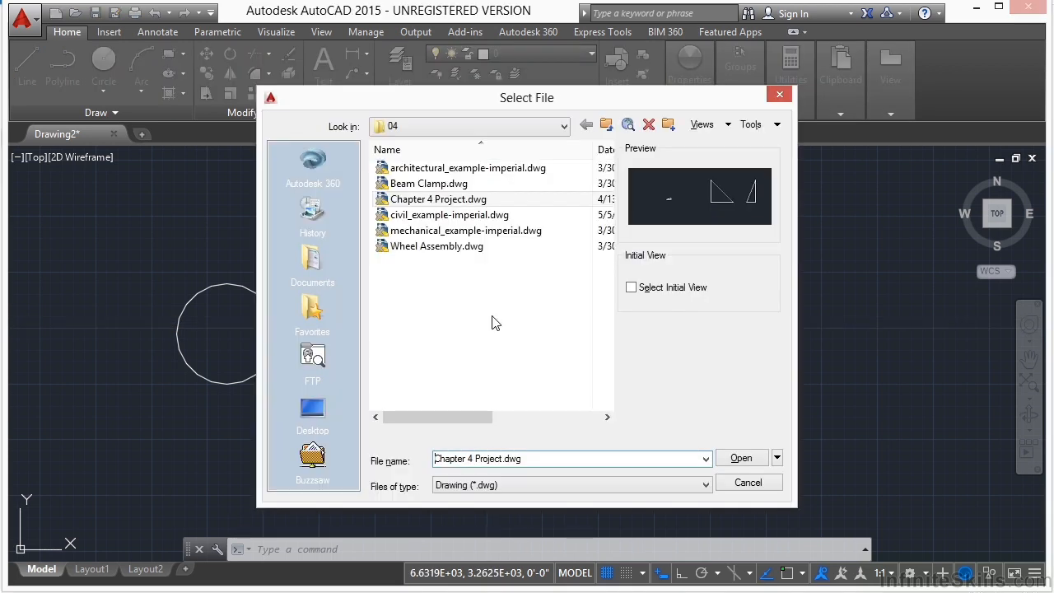
left_click(560, 130)
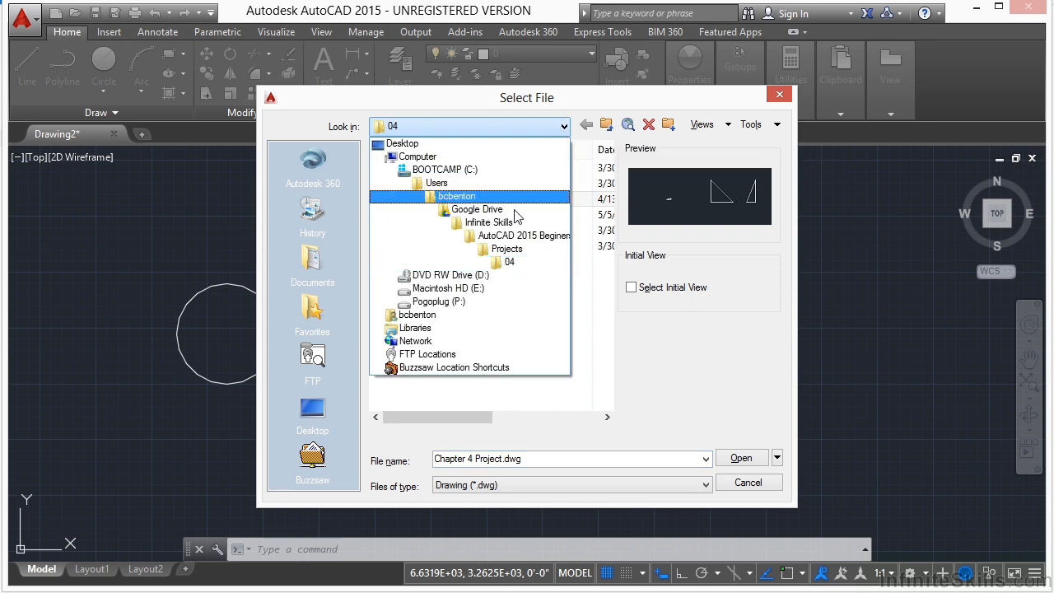
left_click(516, 251)
double_click(414, 202)
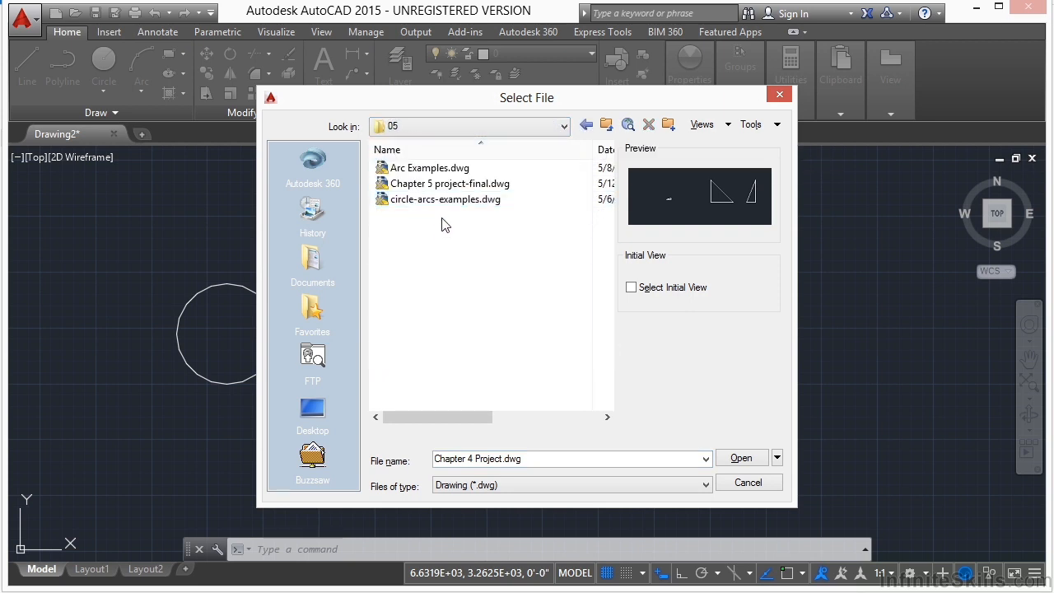
left_click(442, 202)
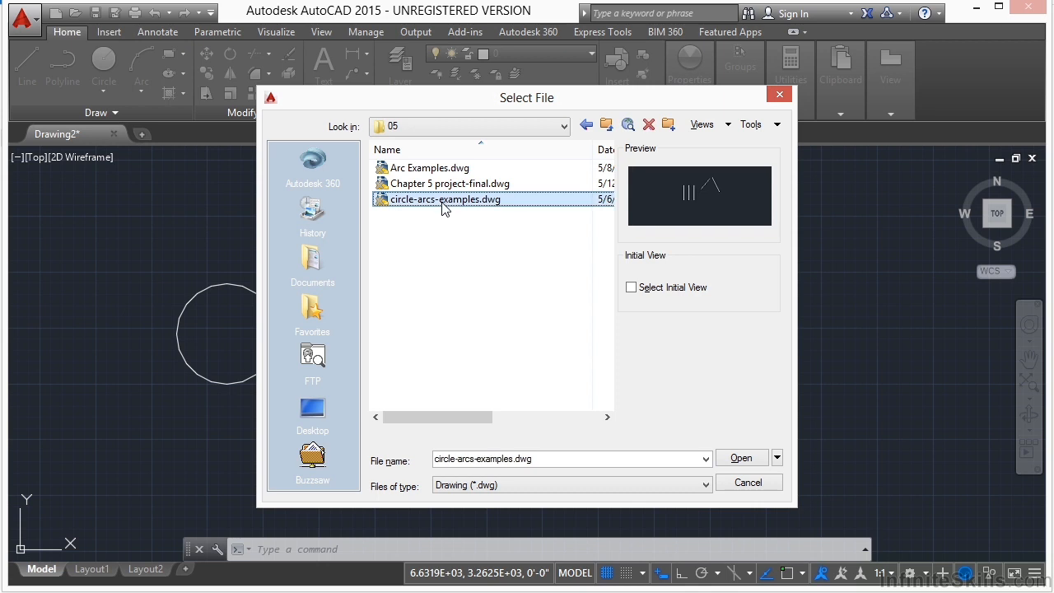
left_click(743, 458)
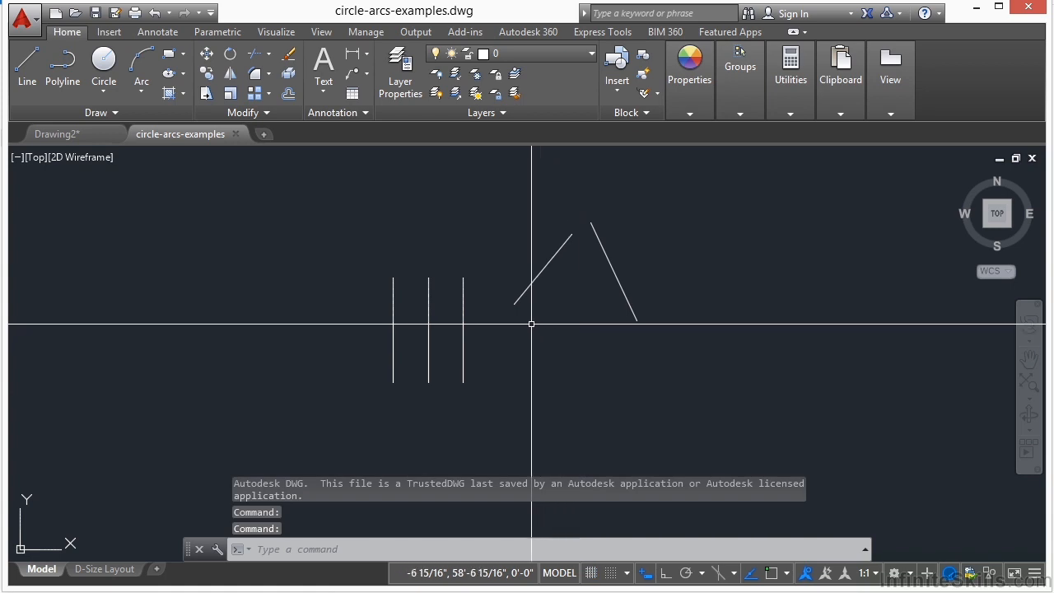
middle_click_drag(572, 299, 542, 303)
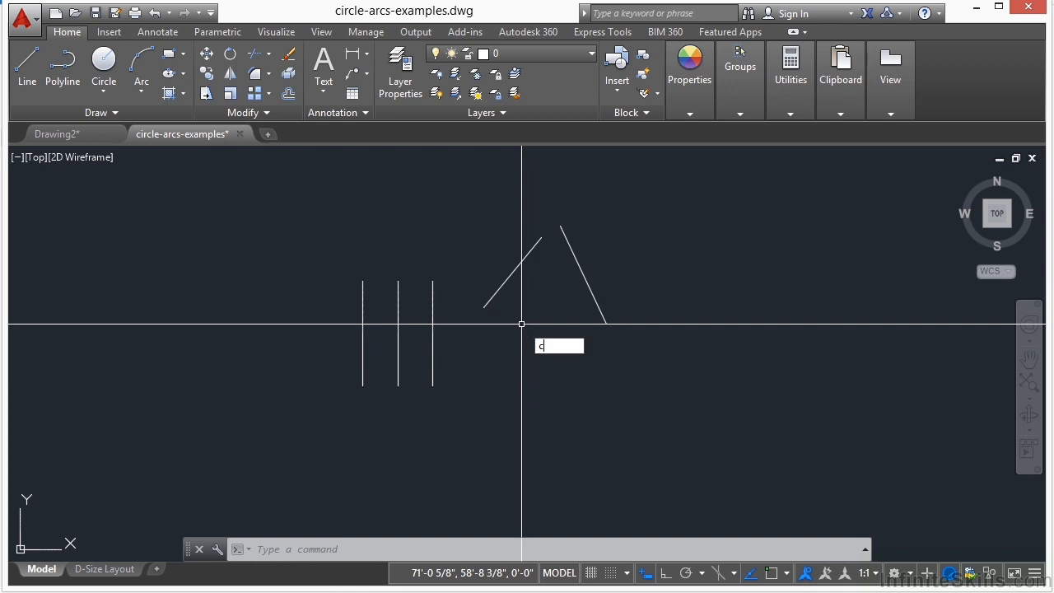
key("Return")
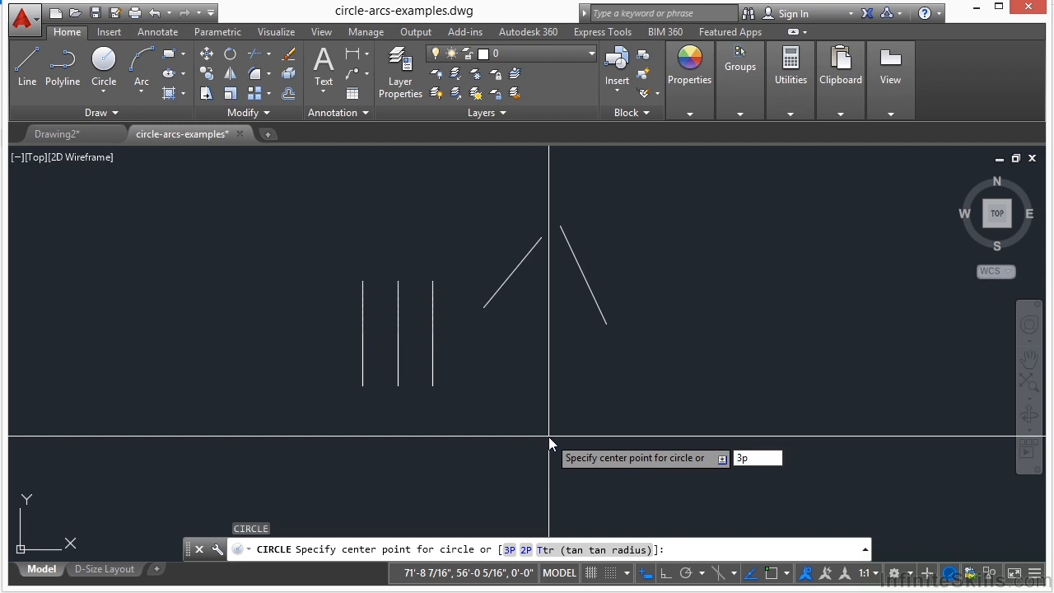
key("Return")
key("Escape")
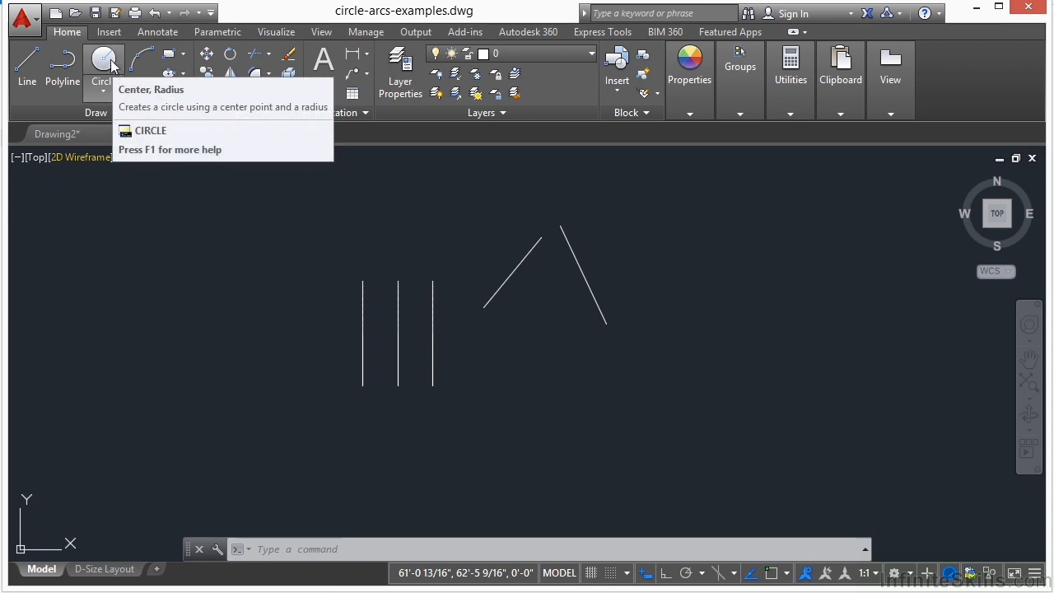
Draw a 3-point circle through the leftmost vertical line's midpoint and the middle vertical line's upper and lower endpoints, using midpoint and endpoint snaps
left_click(110, 97)
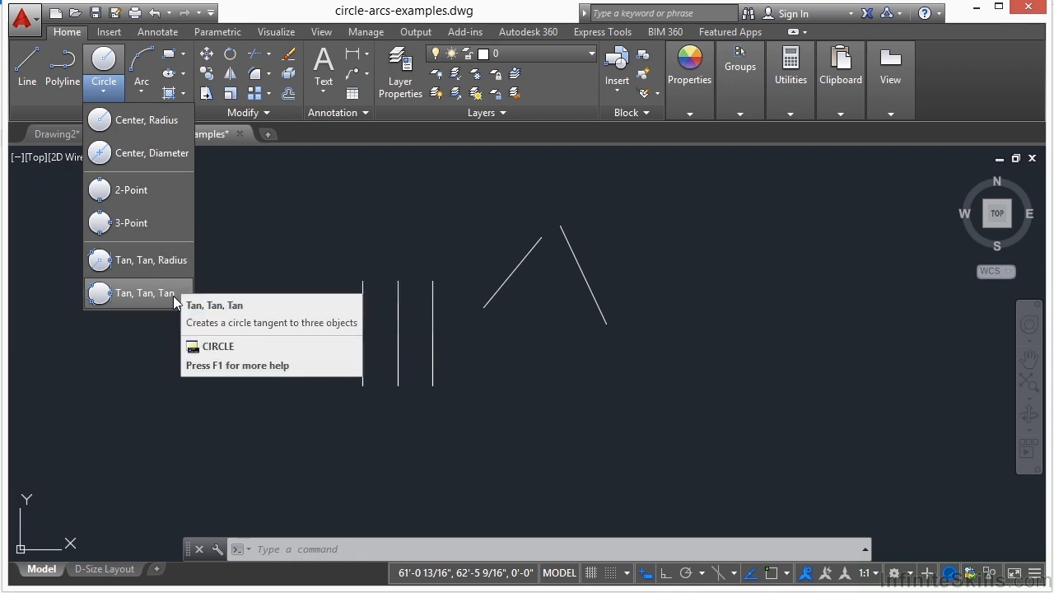
left_click(127, 225)
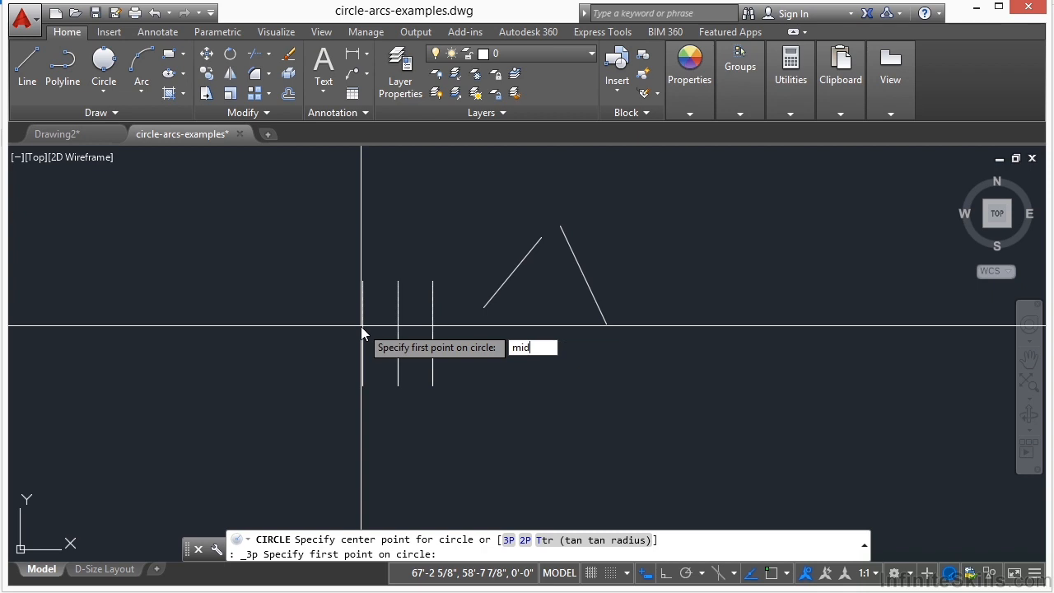
key("Return")
scroll(362, 335, "up", 2)
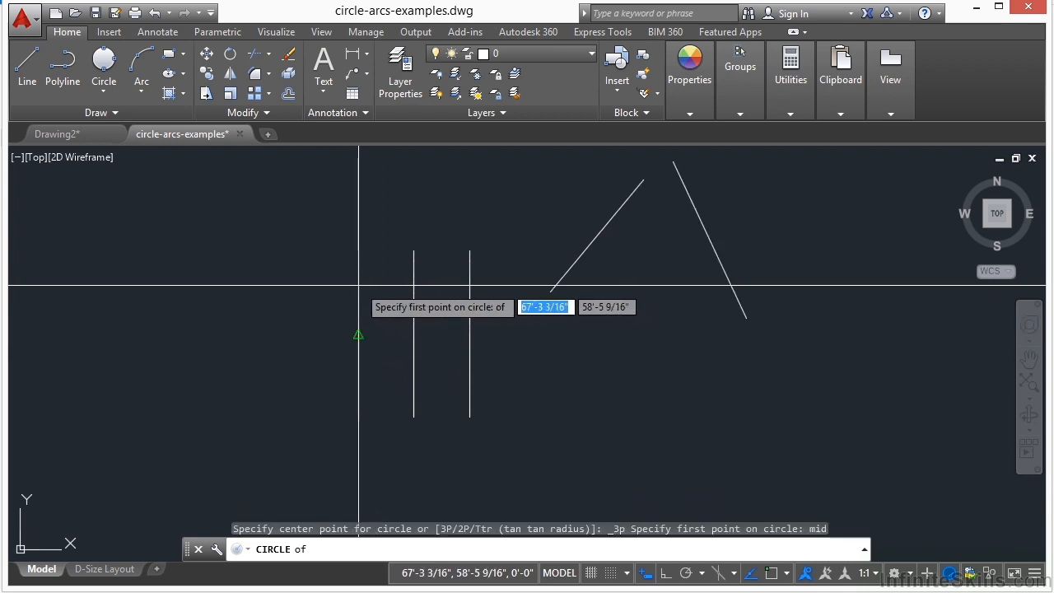
left_click(364, 329)
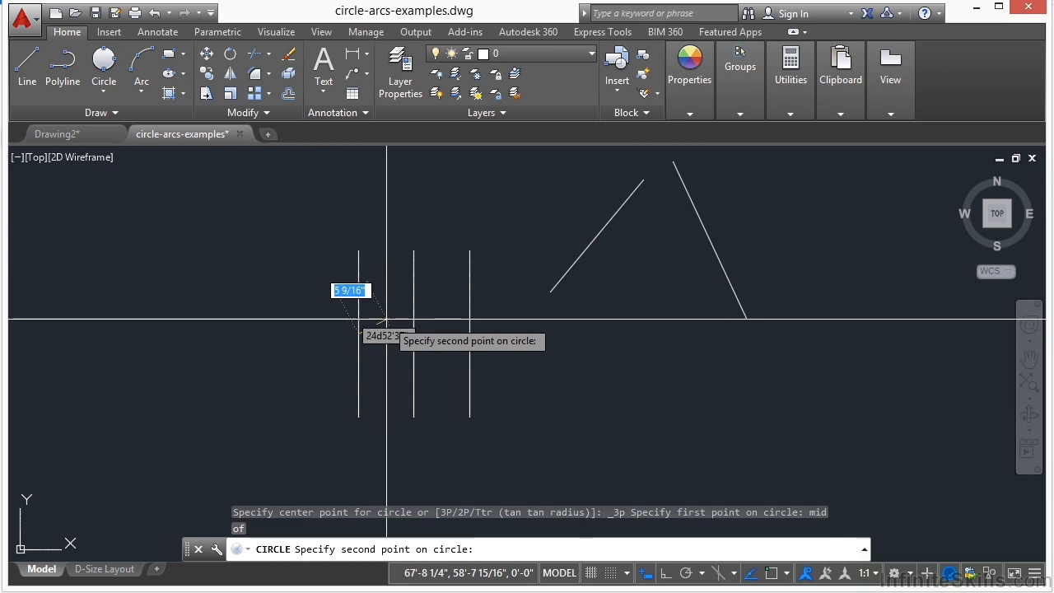
type("en")
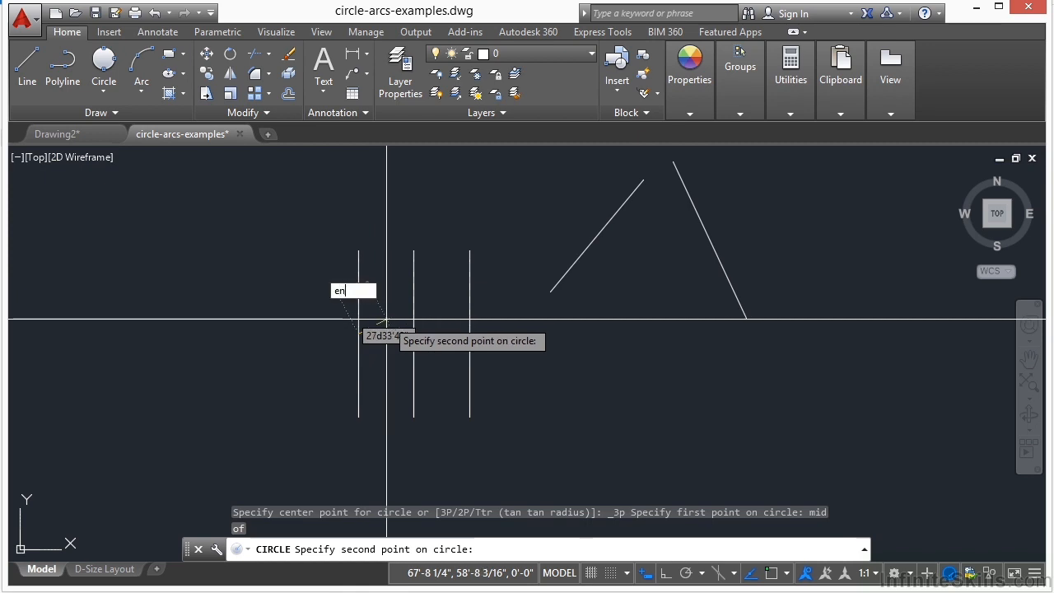
type("d")
key("Return")
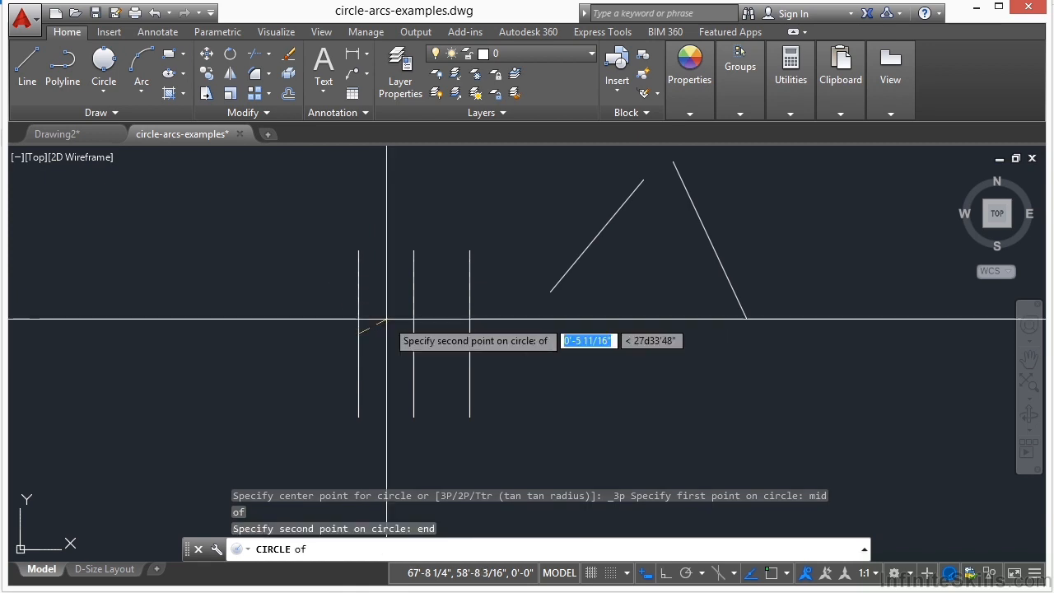
left_click(416, 248)
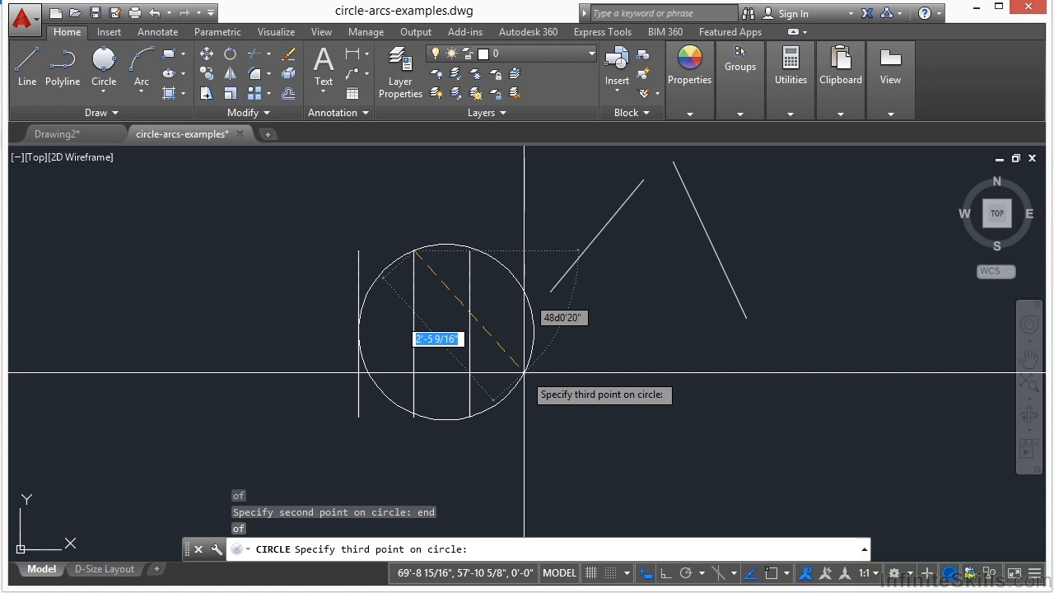
type("end")
key("Return")
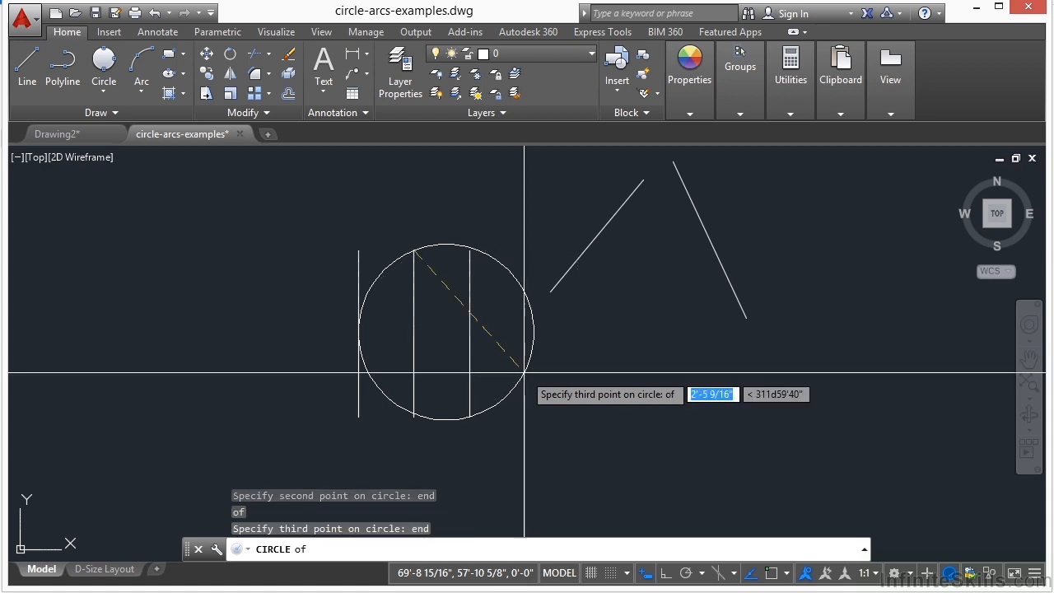
left_click(413, 417)
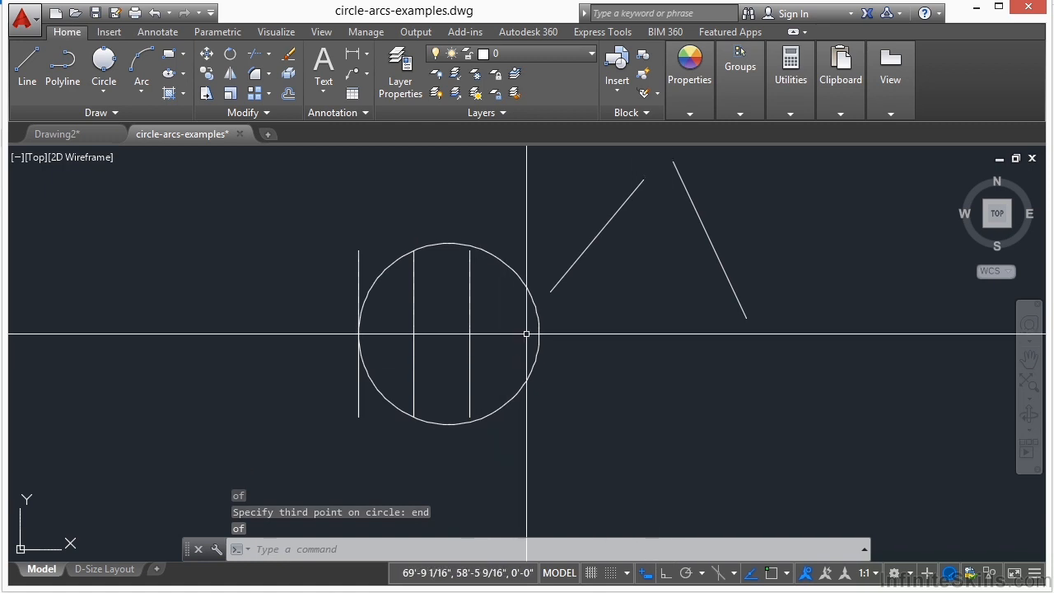
Draw a 2-point circle whose diameter runs from the upper to the lower endpoint of the leftmost vertical line, using endpoint snaps
scroll(496, 317, "down", 4)
scroll(439, 326, "up", 4)
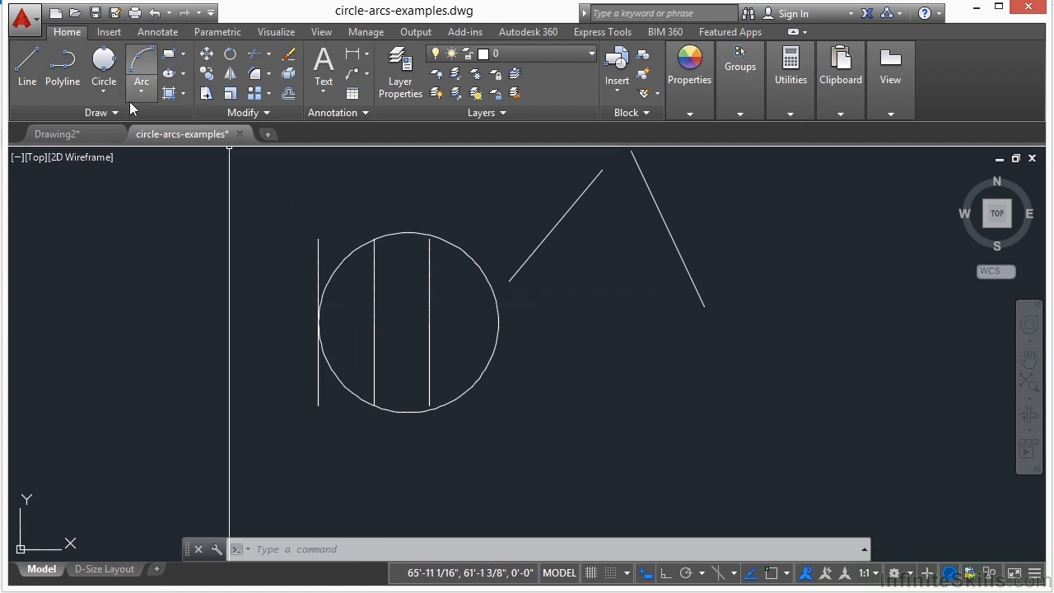
left_click(103, 91)
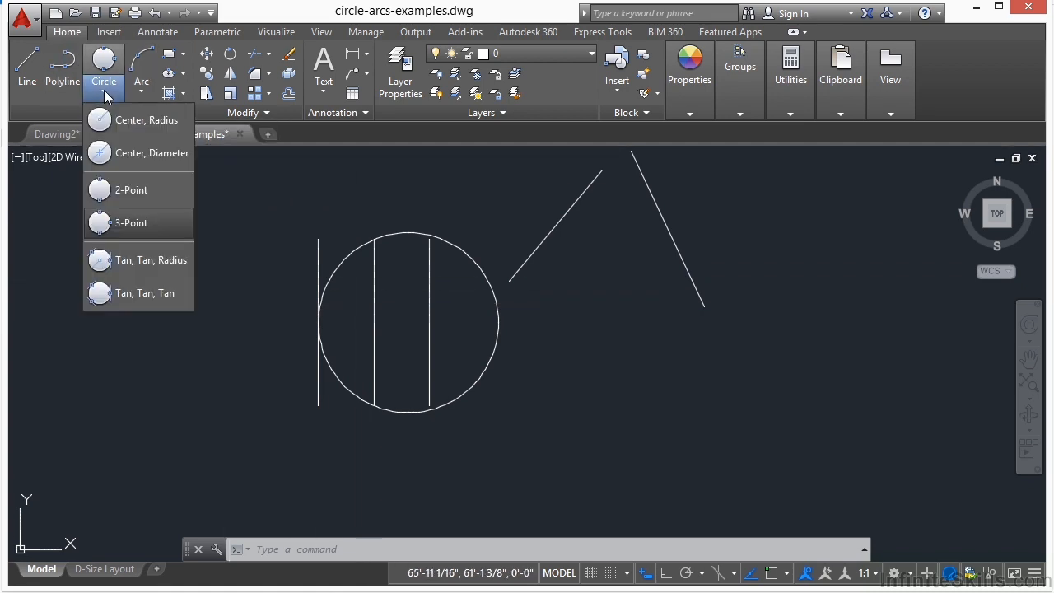
left_click(157, 192)
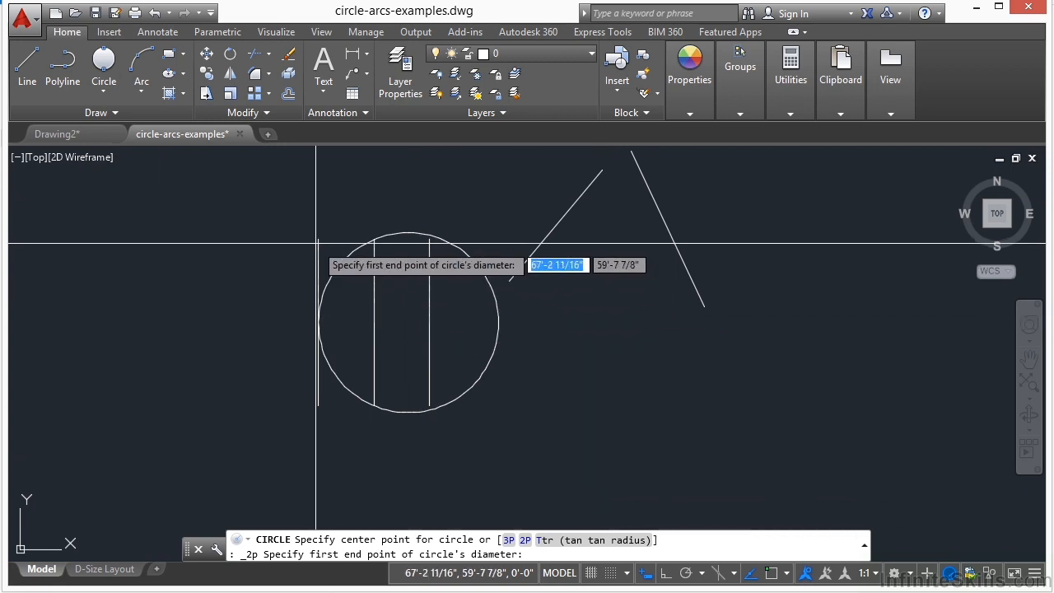
type("end")
key("Return")
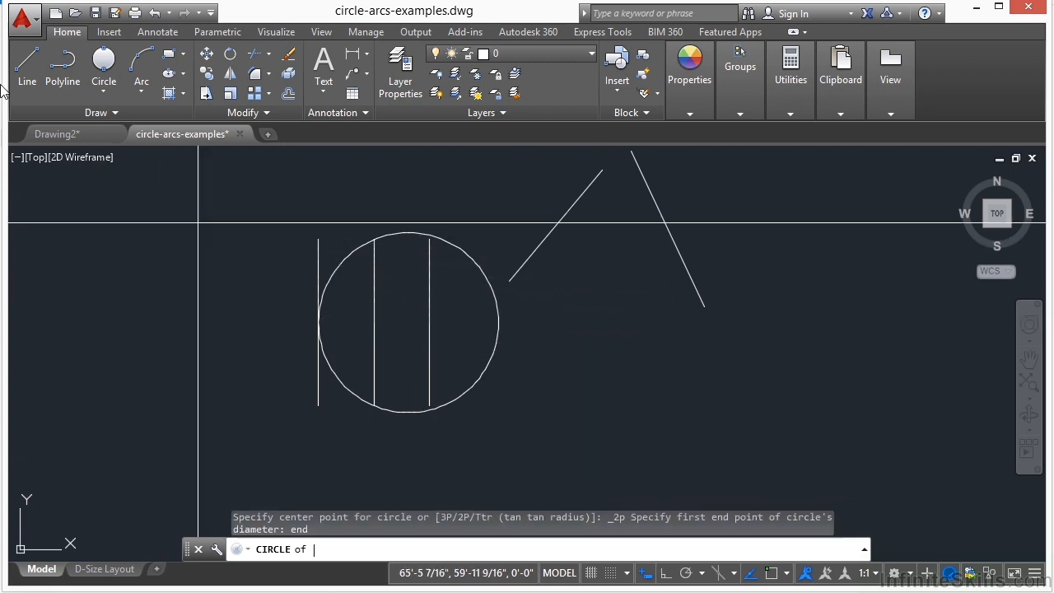
left_click(317, 238)
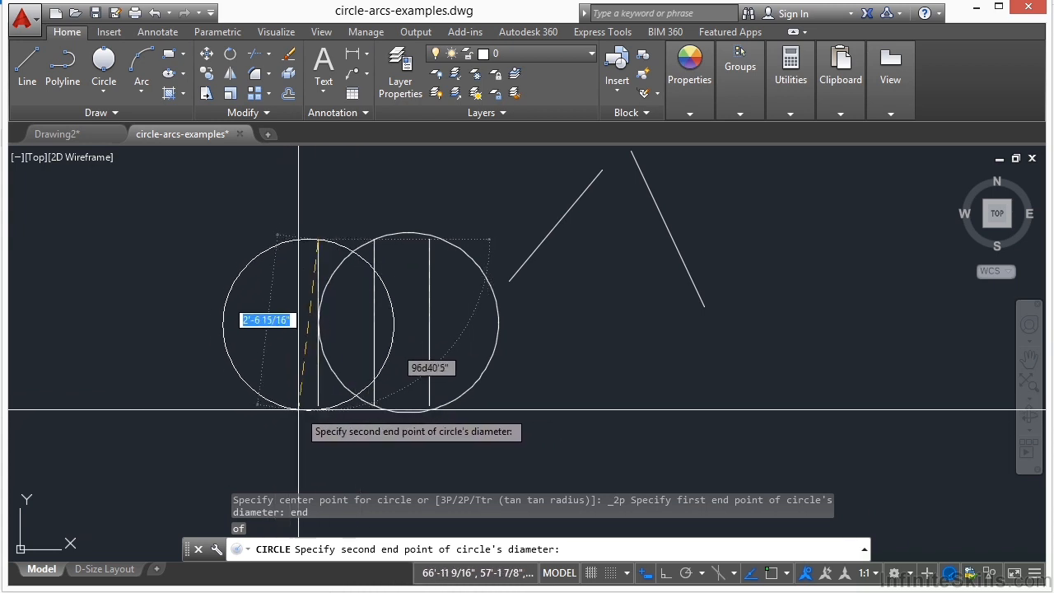
type("end")
key("Return")
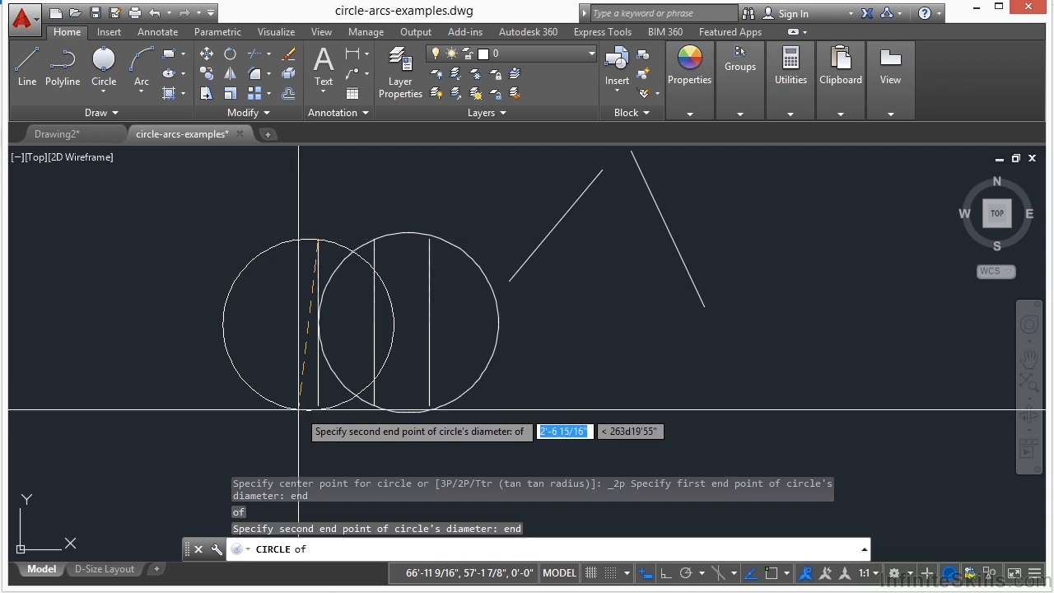
left_click(318, 405)
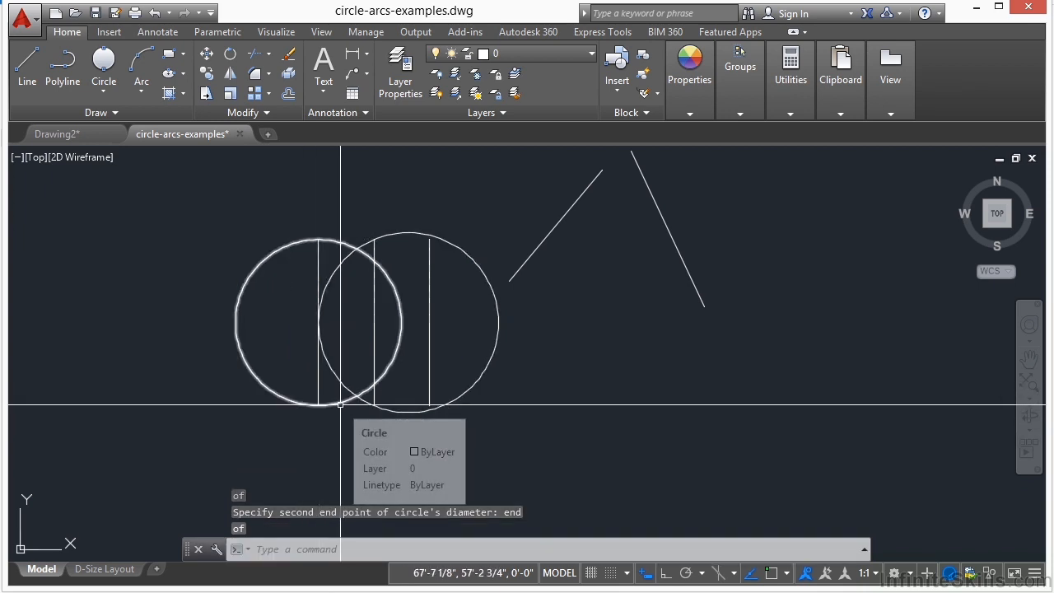
Move the 2-point circle together with its vertical diameter line to the left, clear of the 3-point circle
type("m")
key("Return")
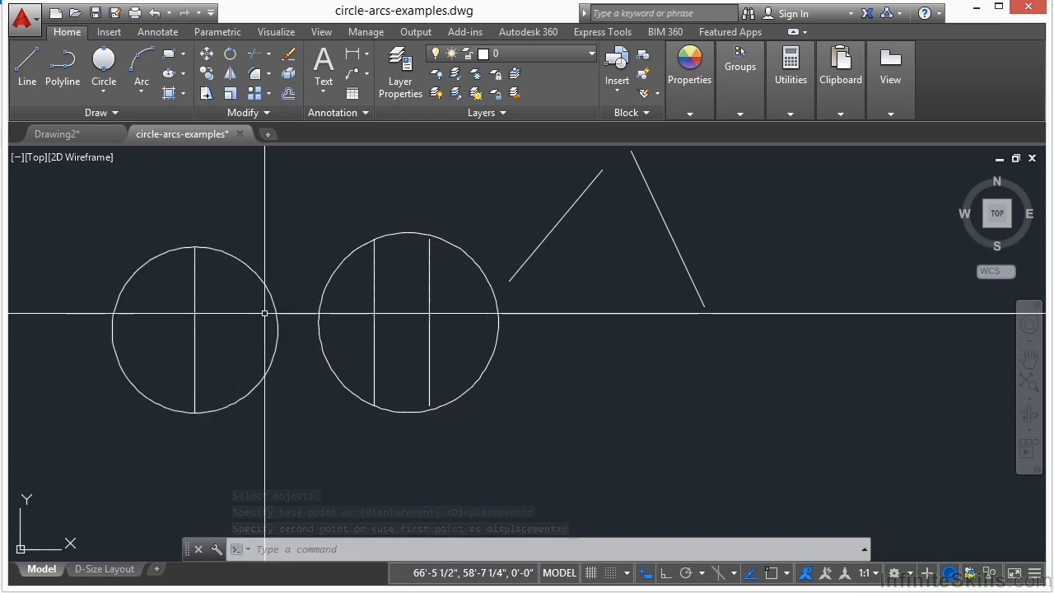
mouse_move(277, 316)
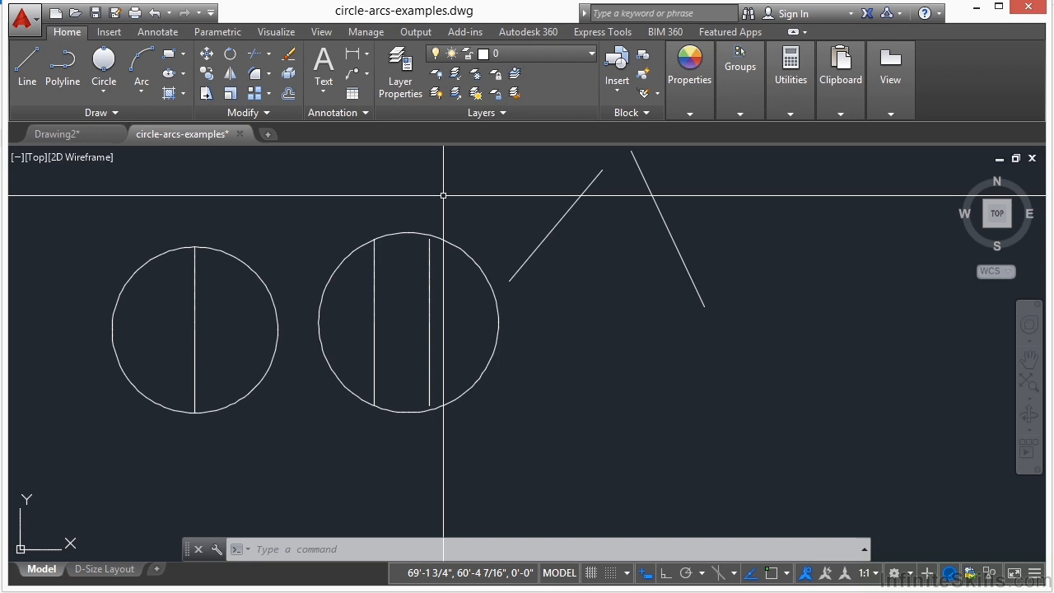
Draw a Tan, Tan, Radius circle with radius 12 tangent to the two slanted lines beside the 3-point circle
left_click(107, 88)
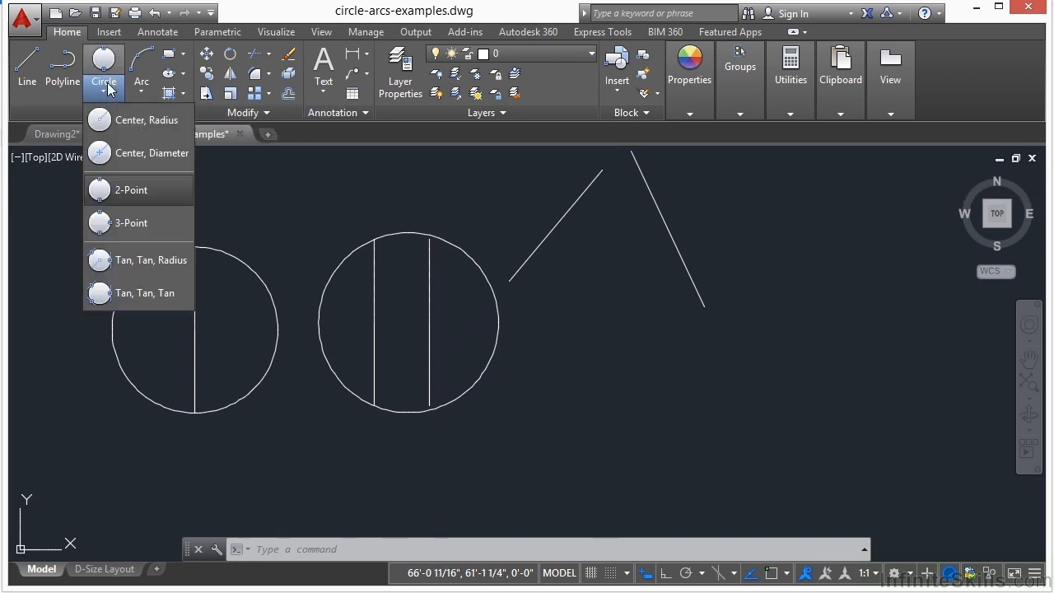
left_click(140, 259)
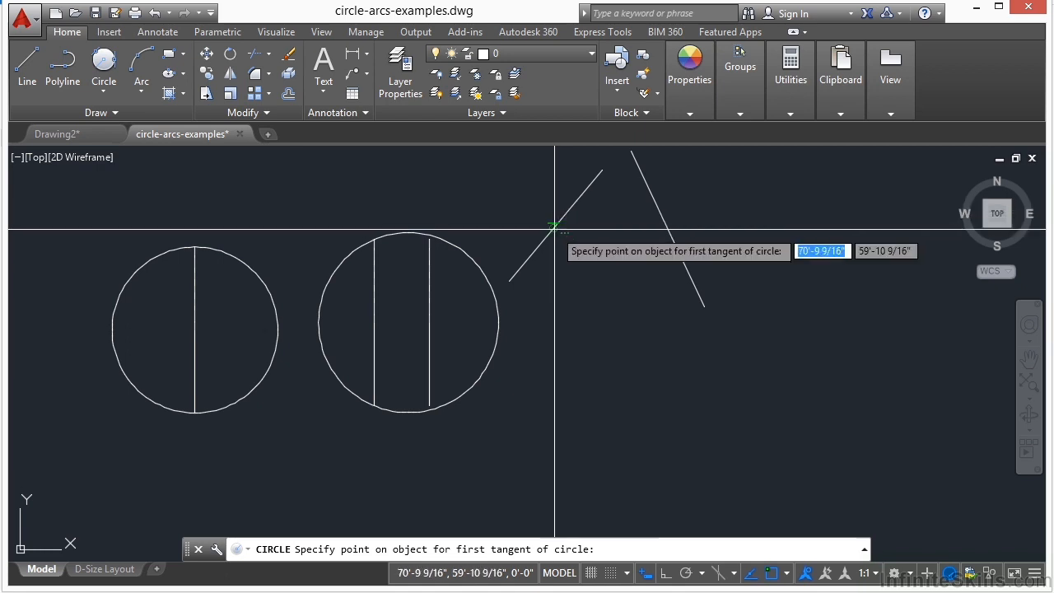
left_click(556, 221)
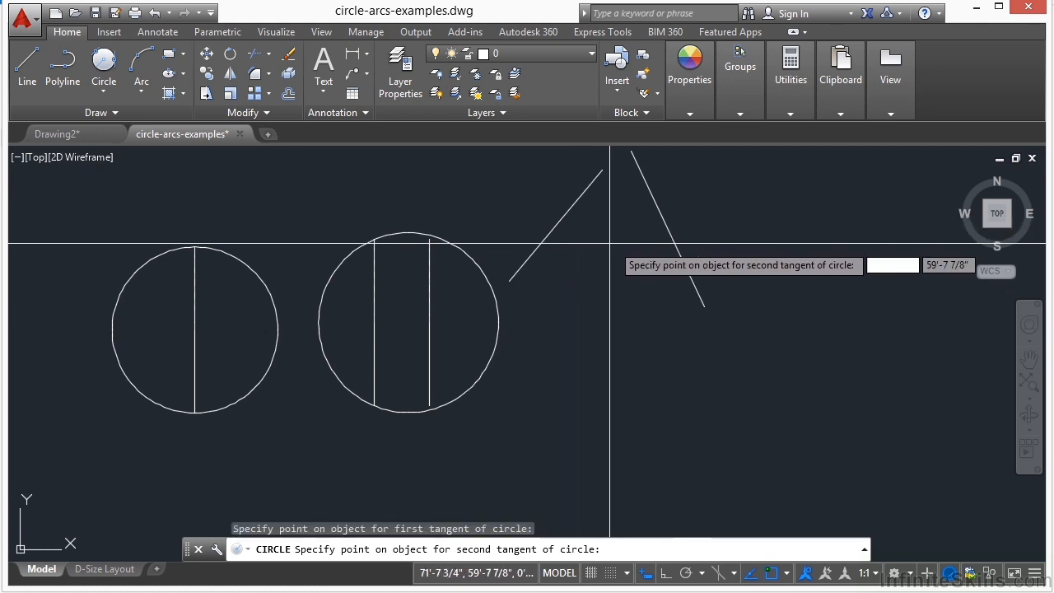
left_click(654, 228)
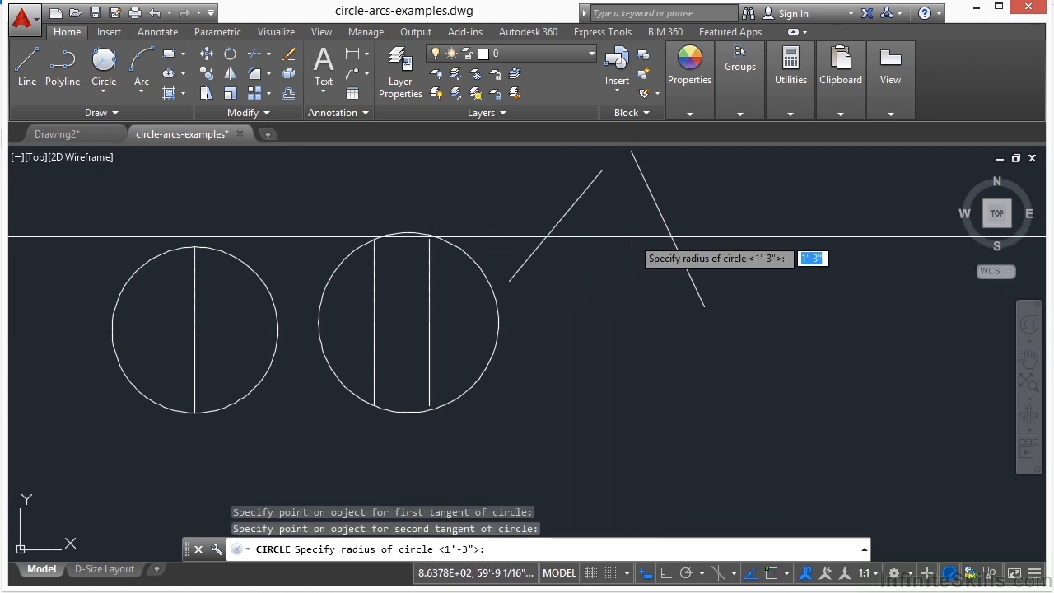
type("12")
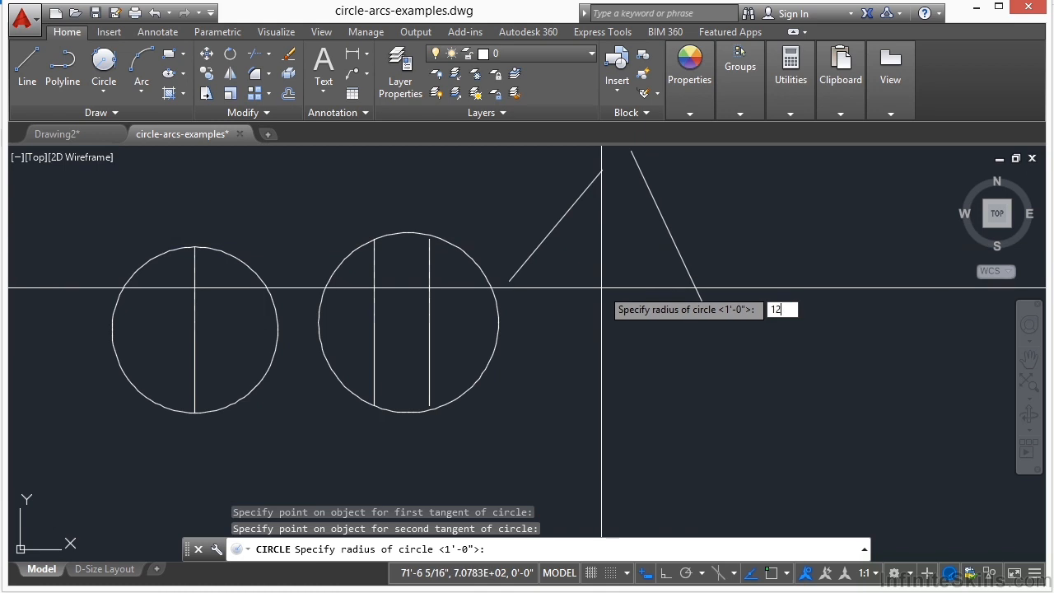
key("Return")
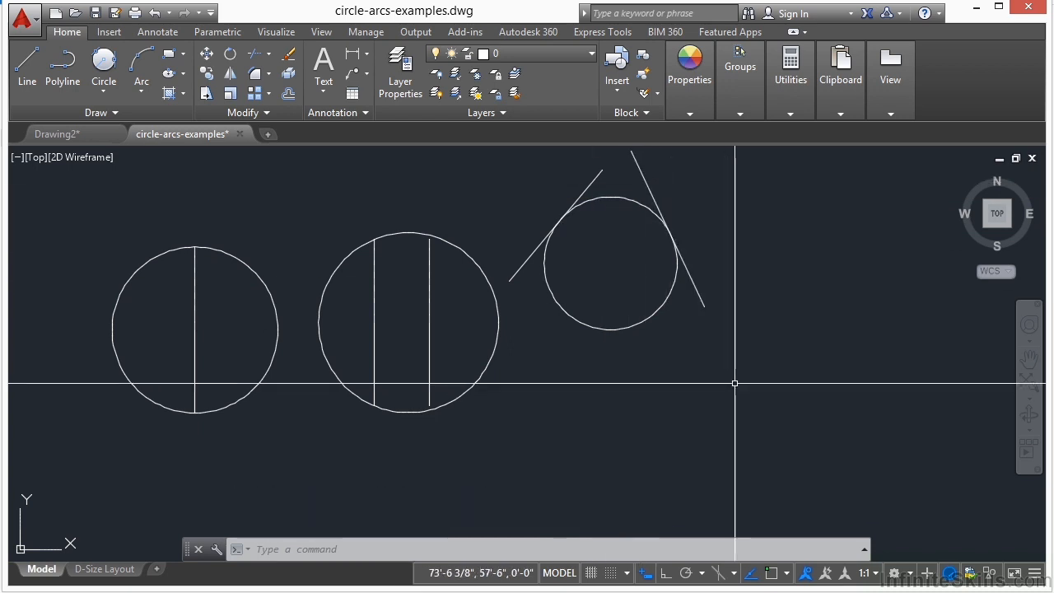
Trim the tangent circle's lower part and both lines' upper overhangs, leaving a rounded arc joining the two slanted lines
type("tr")
key("Return")
left_click(689, 214)
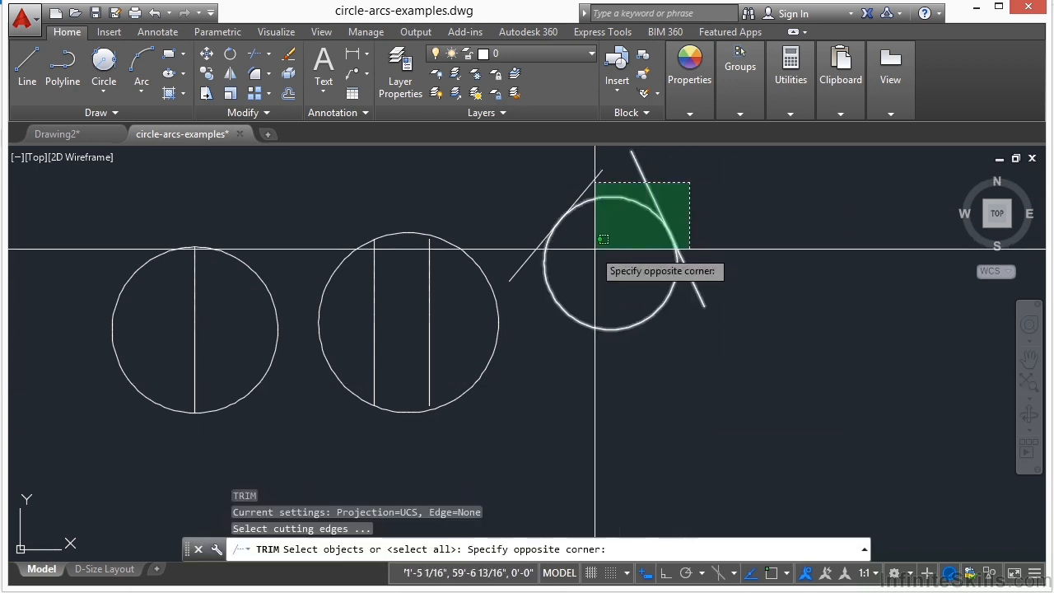
left_click(510, 251)
key("Return")
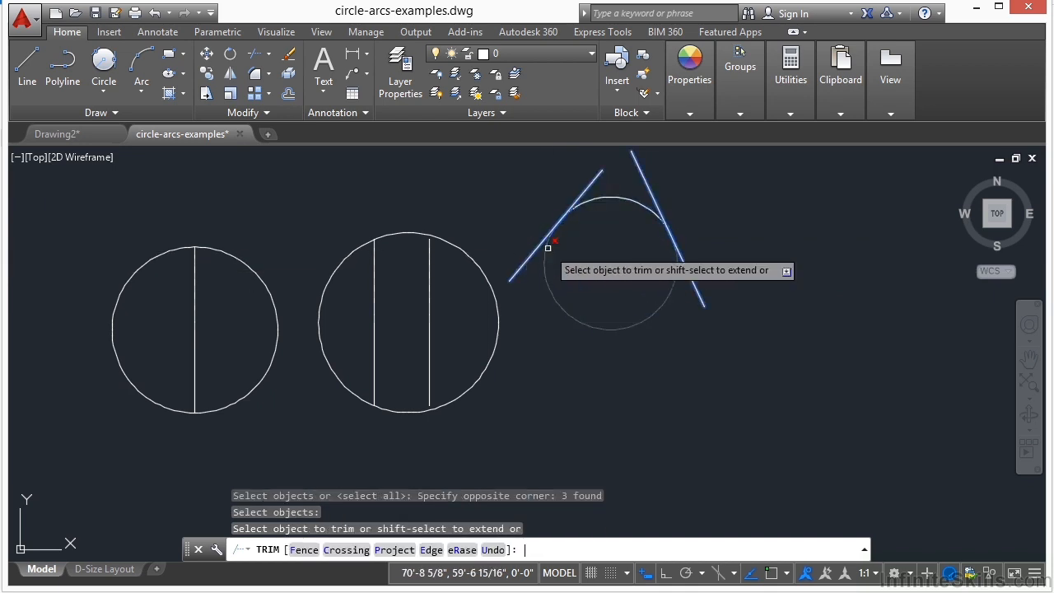
left_click(625, 293)
left_click(597, 348)
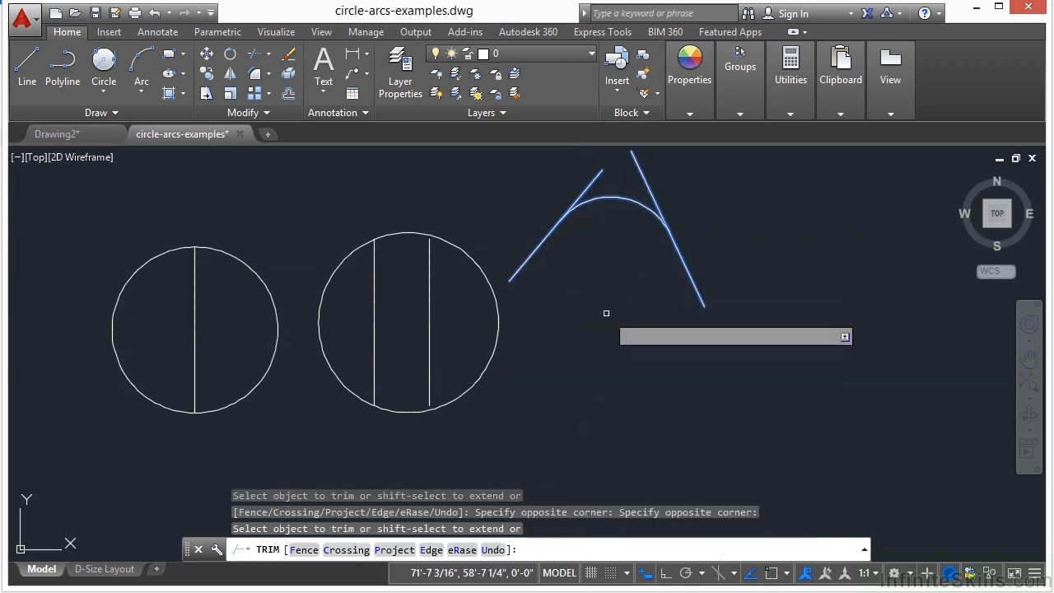
left_click(676, 175)
left_click(566, 185)
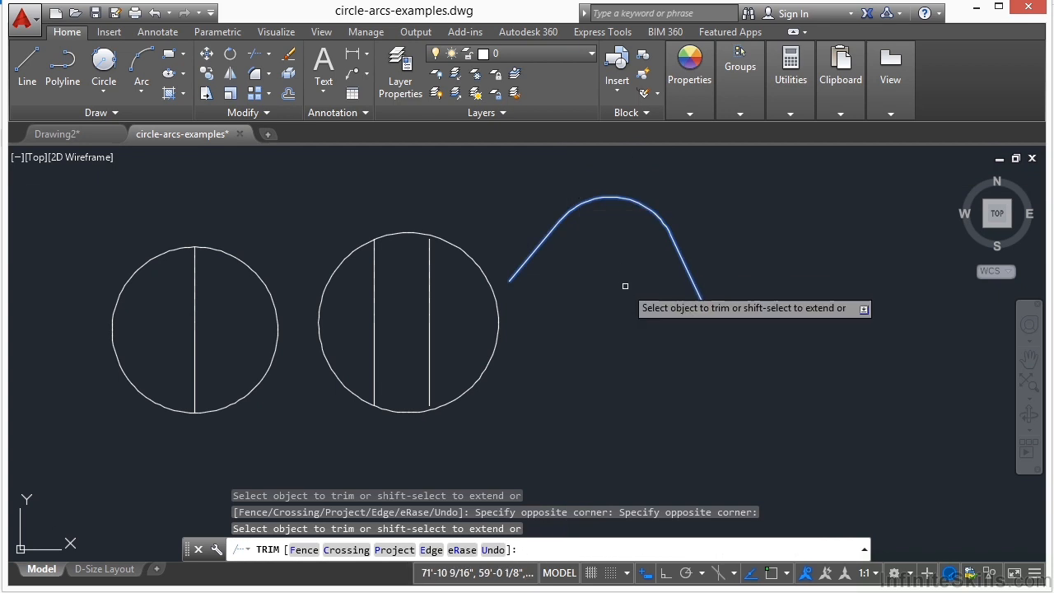
key("Return")
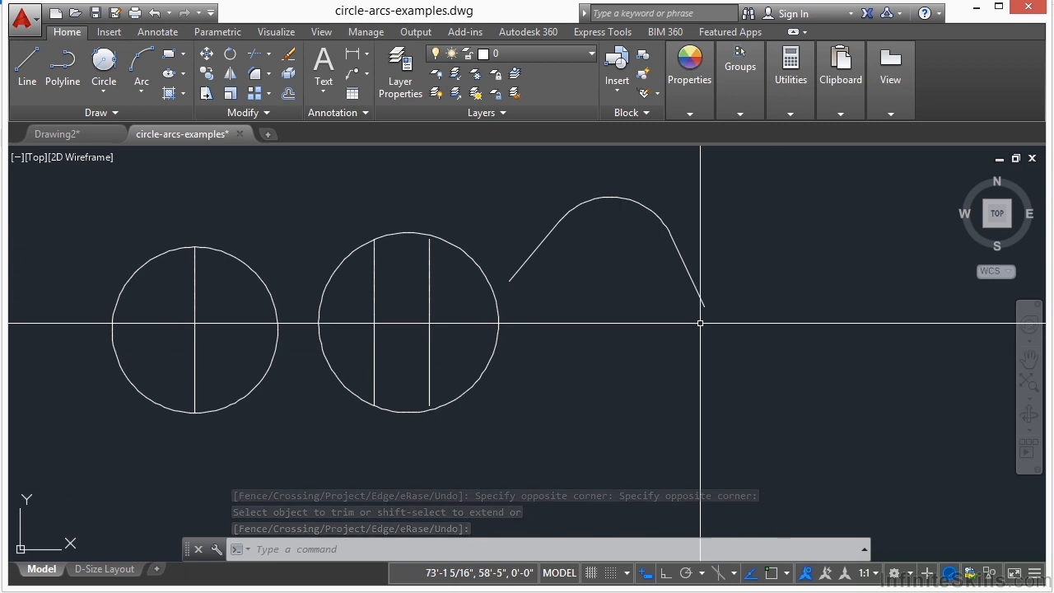
Draw a single slanted line, rising to the right, in the empty space below the rounded arc shape
left_click(104, 91)
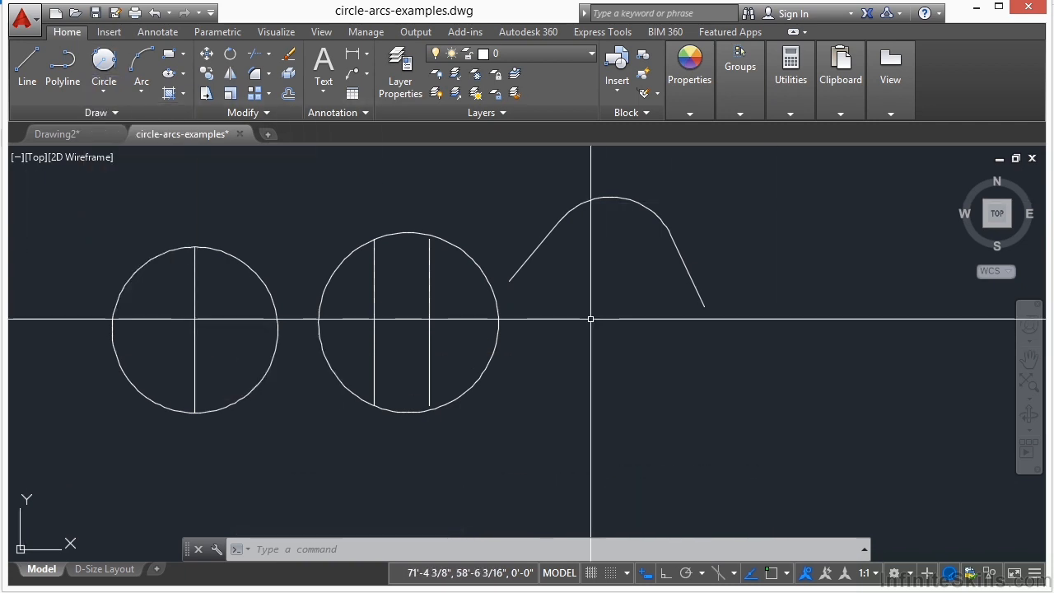
type("l")
key("Return")
scroll(496, 283, "down", 2)
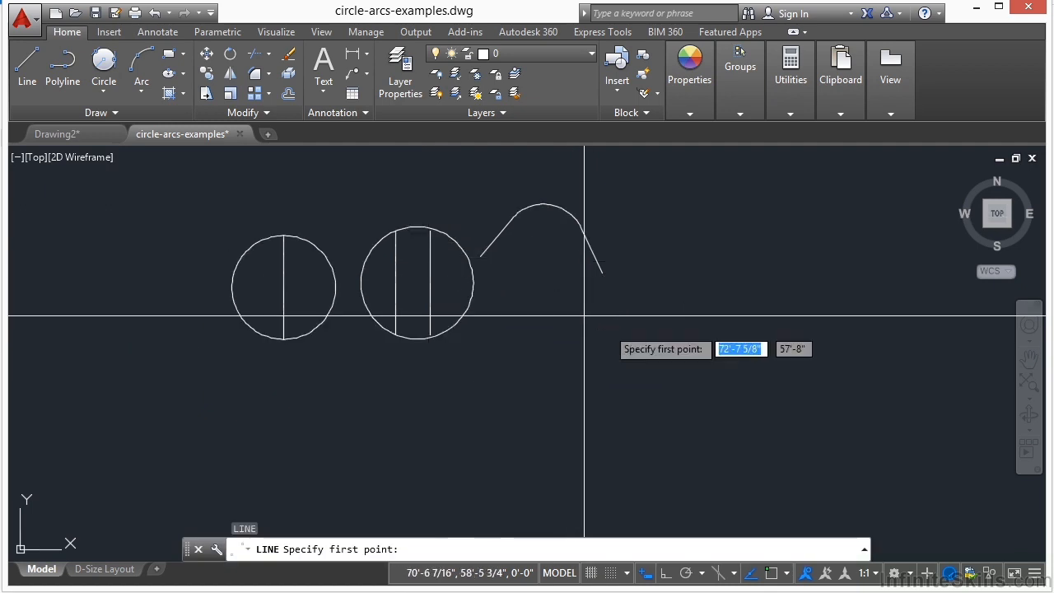
left_click(644, 344)
left_click(574, 425)
key("Return")
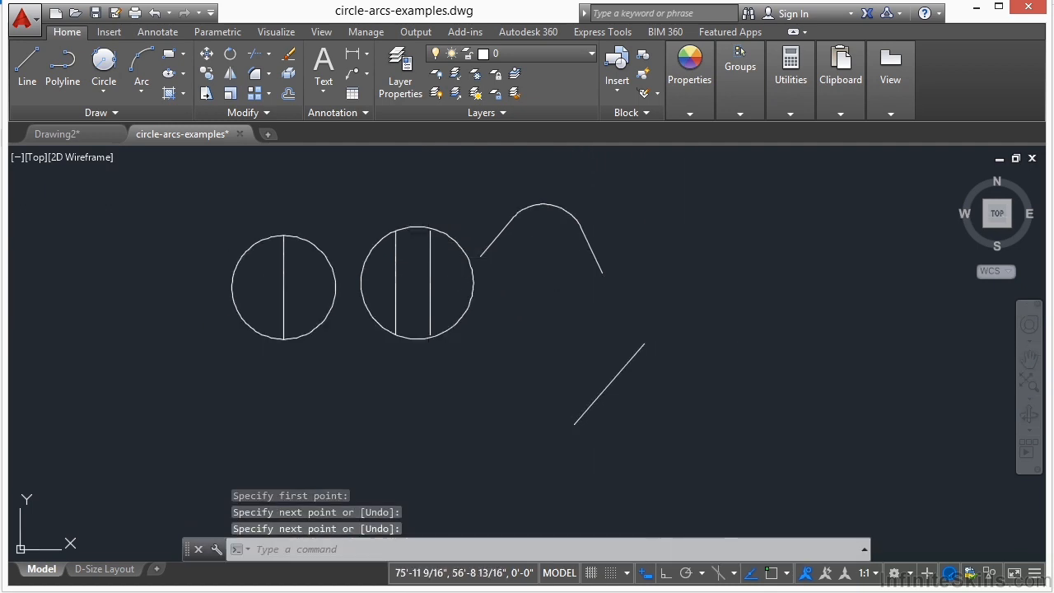
Draw two more separate lines: one descending to the right opposite the slanted line, and a nearly horizontal one beneath both
key("Return")
left_click(717, 336)
left_click(806, 415)
key("Return")
key("Return")
left_click(620, 469)
left_click(773, 464)
key("Return")
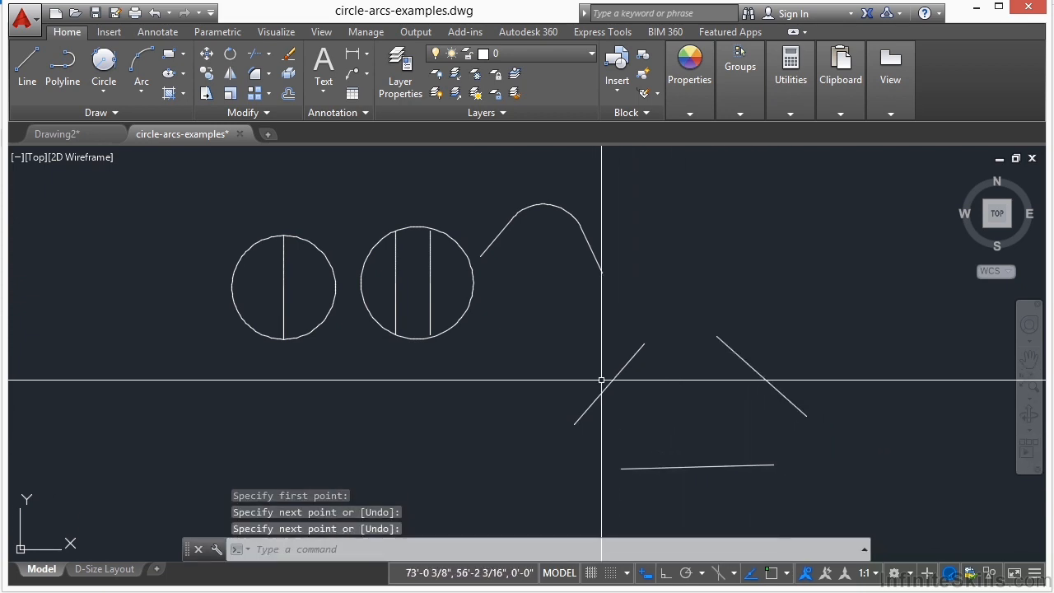
Draw a Tan, Tan, Tan circle tangent to the two slanted lines and the nearly horizontal line below them
left_click(107, 87)
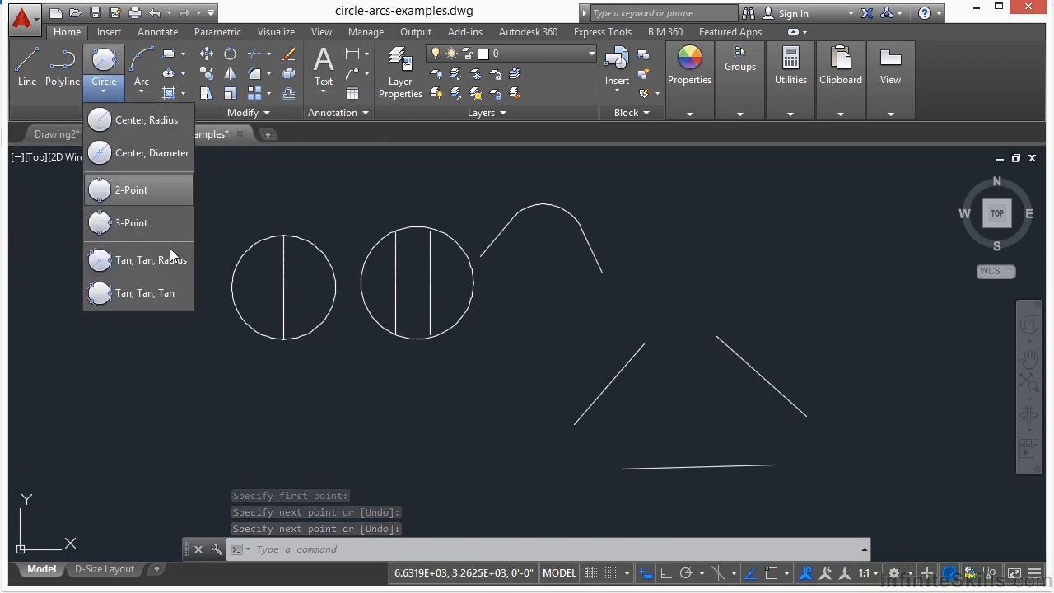
left_click(153, 294)
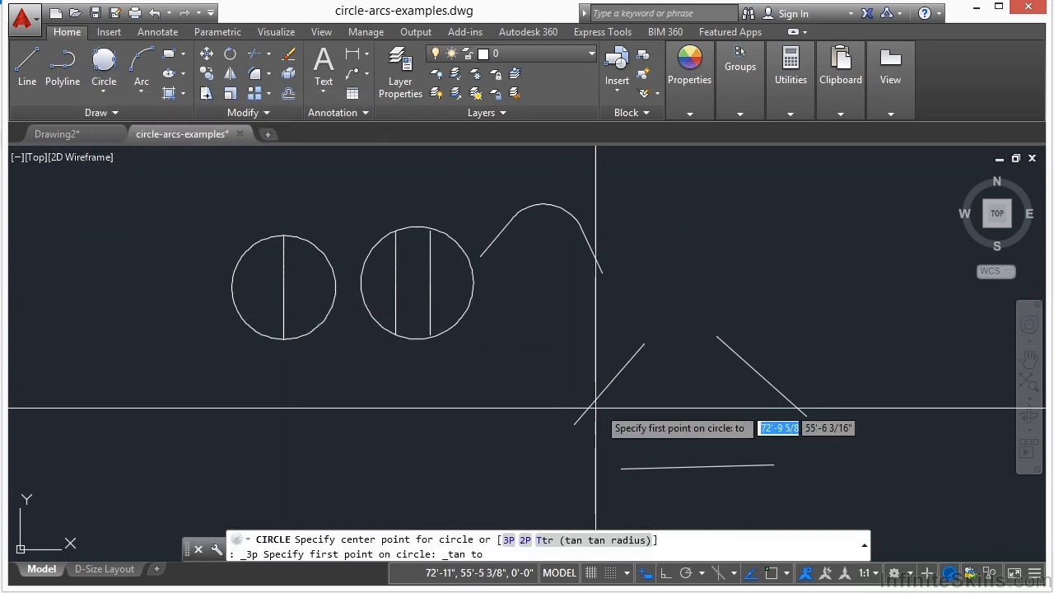
left_click(609, 383)
left_click(756, 371)
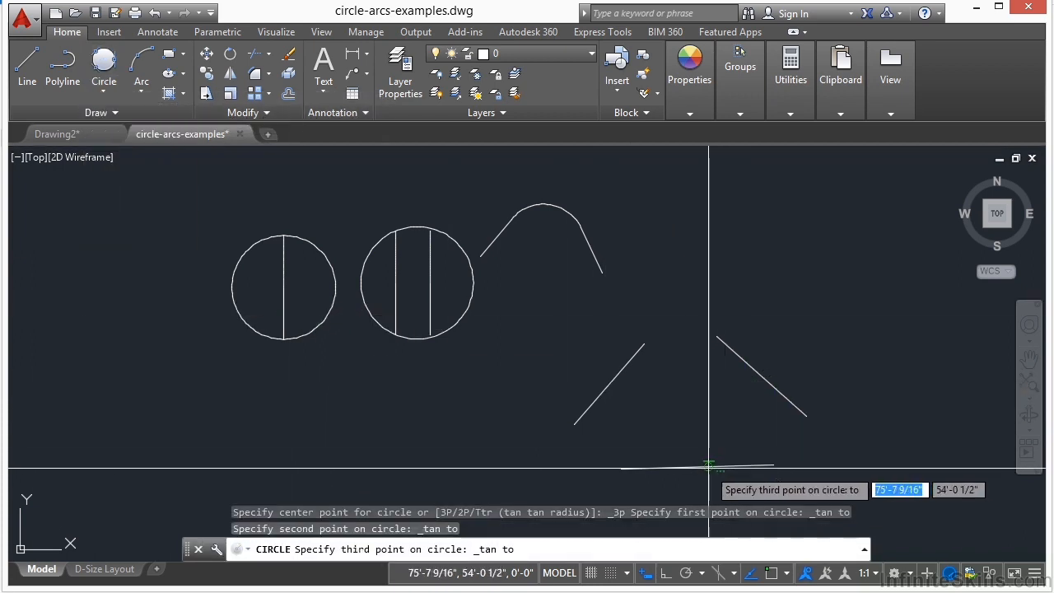
left_click(710, 466)
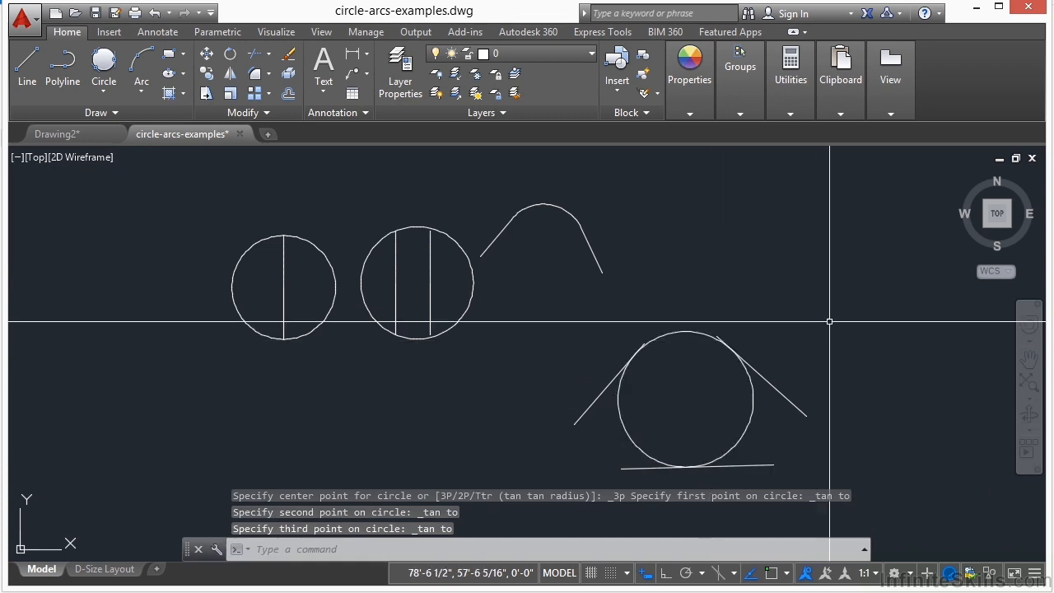
middle_click_drag(829, 321, 764, 256)
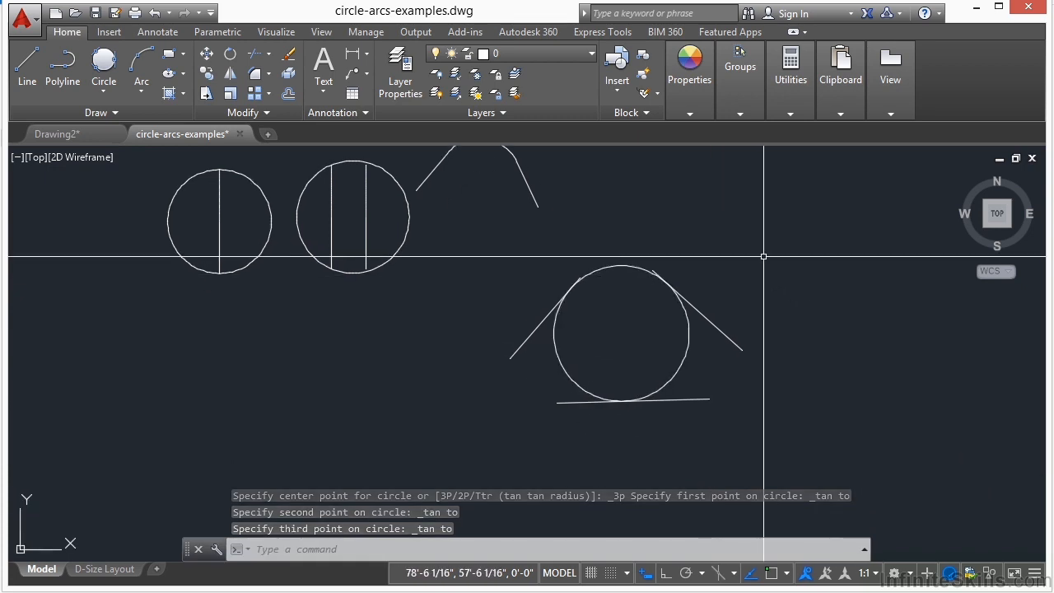
scroll(576, 348, "down", 2)
middle_click_drag(632, 231, 611, 288)
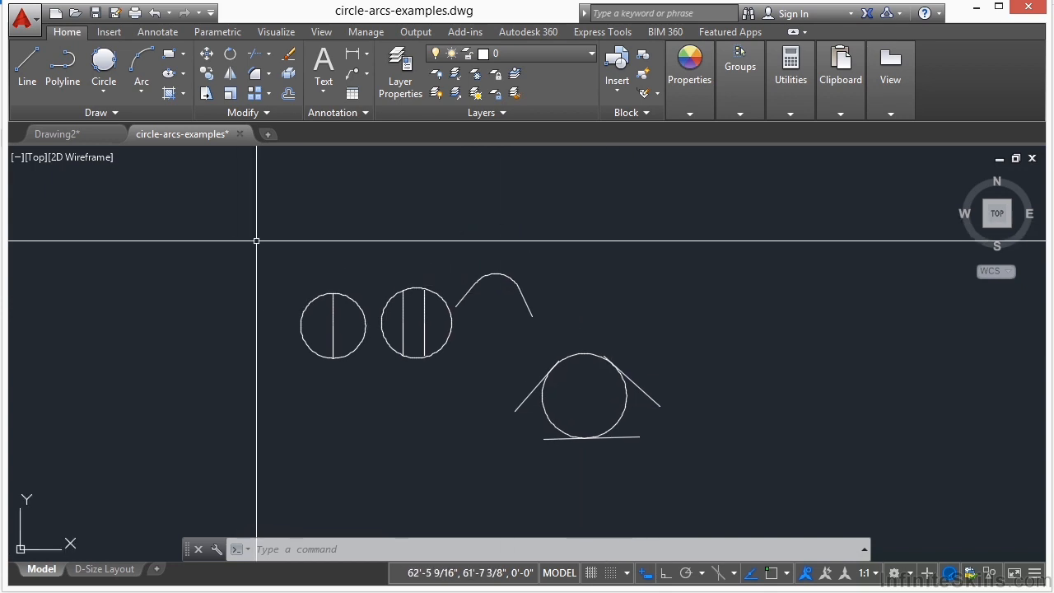
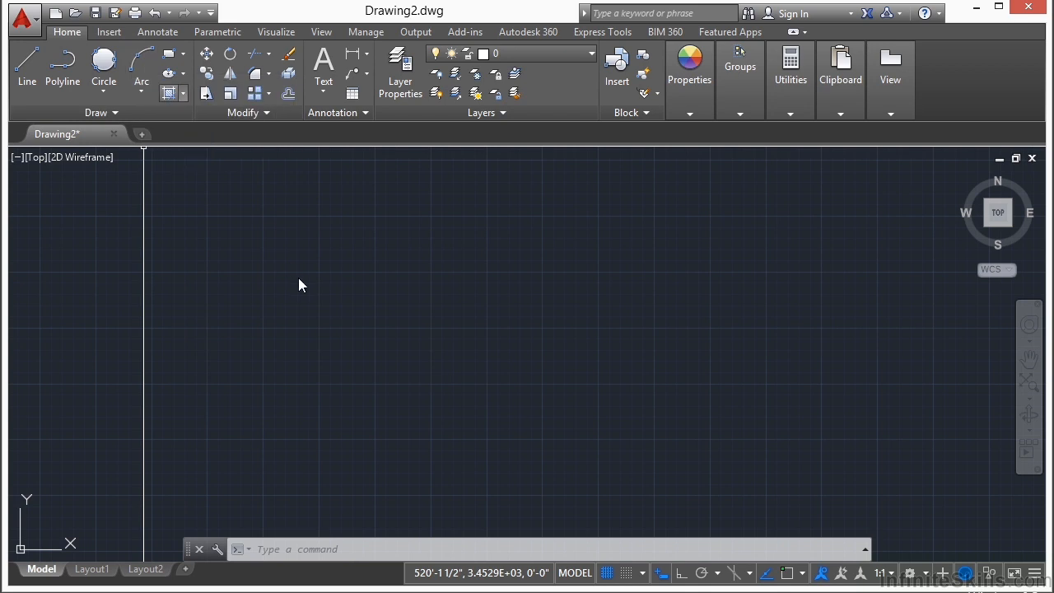
type("ARC")
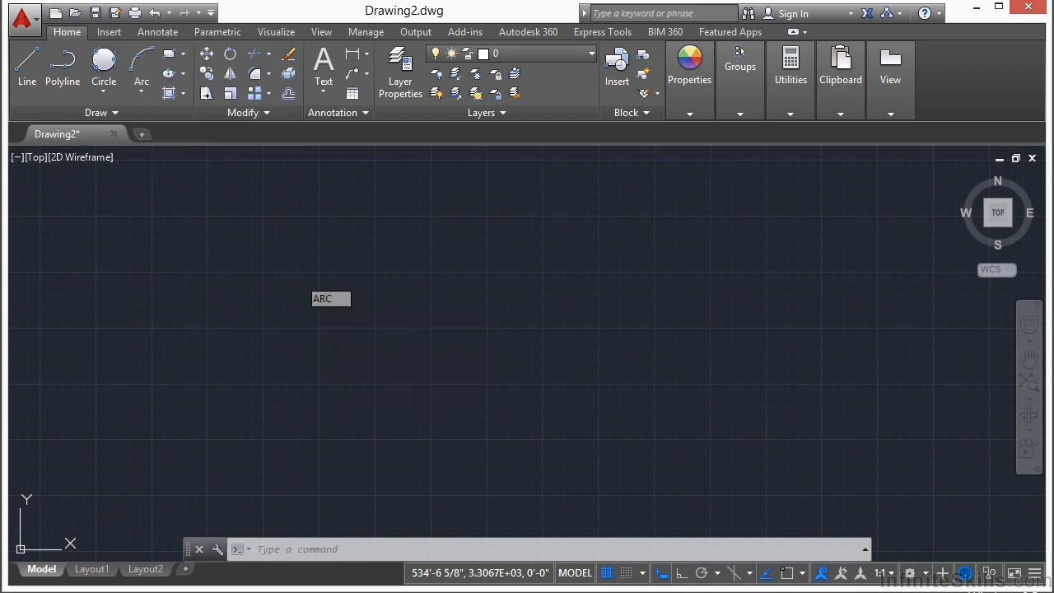
key("Escape")
type("A")
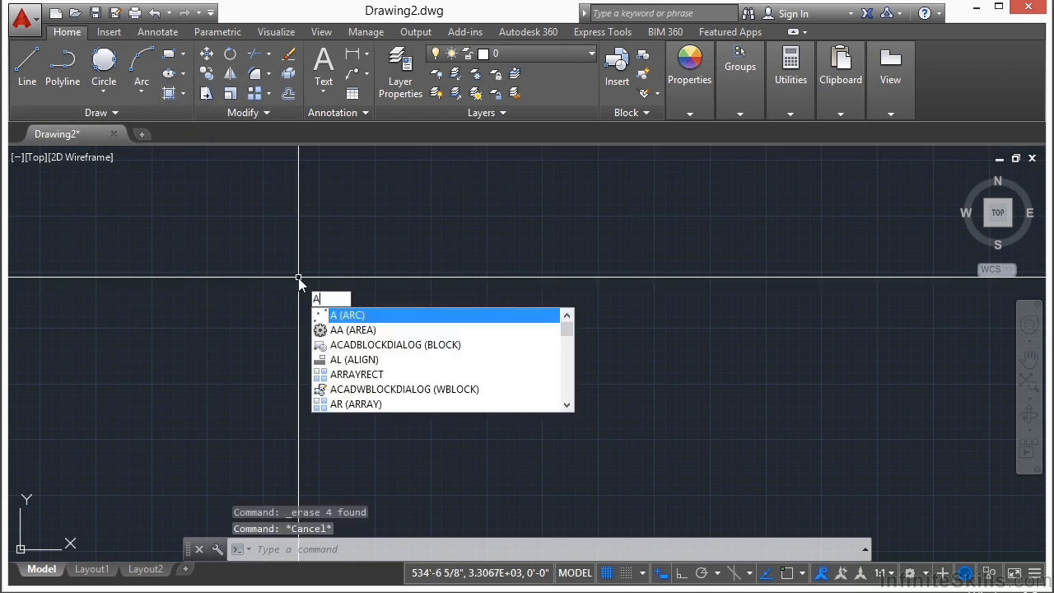
key("Escape")
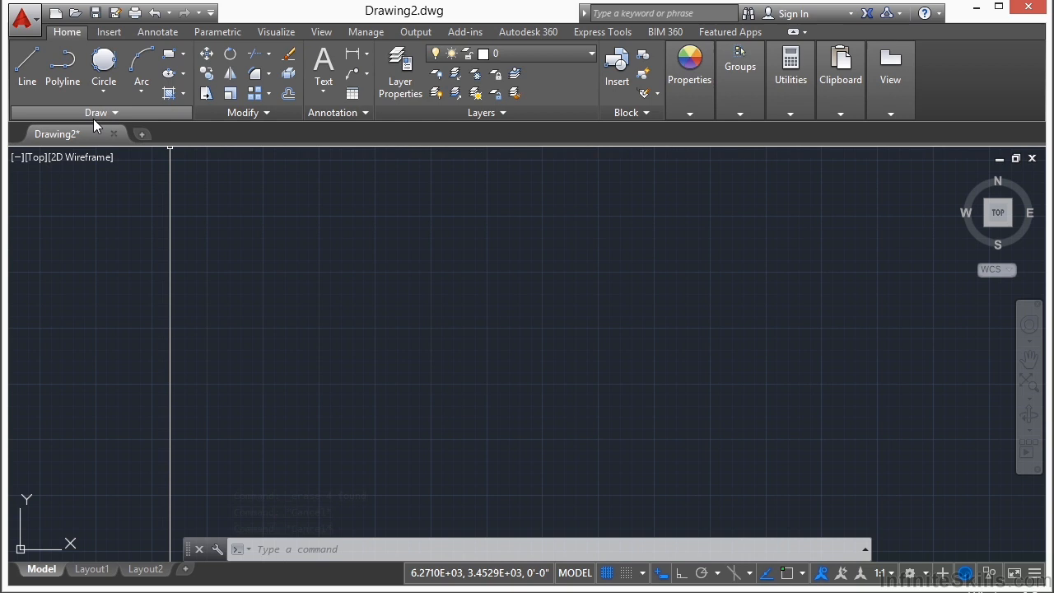
Draw a 3-point arc bulging upward across the middle of the empty drawing, with its endpoints at nearly equal height
left_click(141, 65)
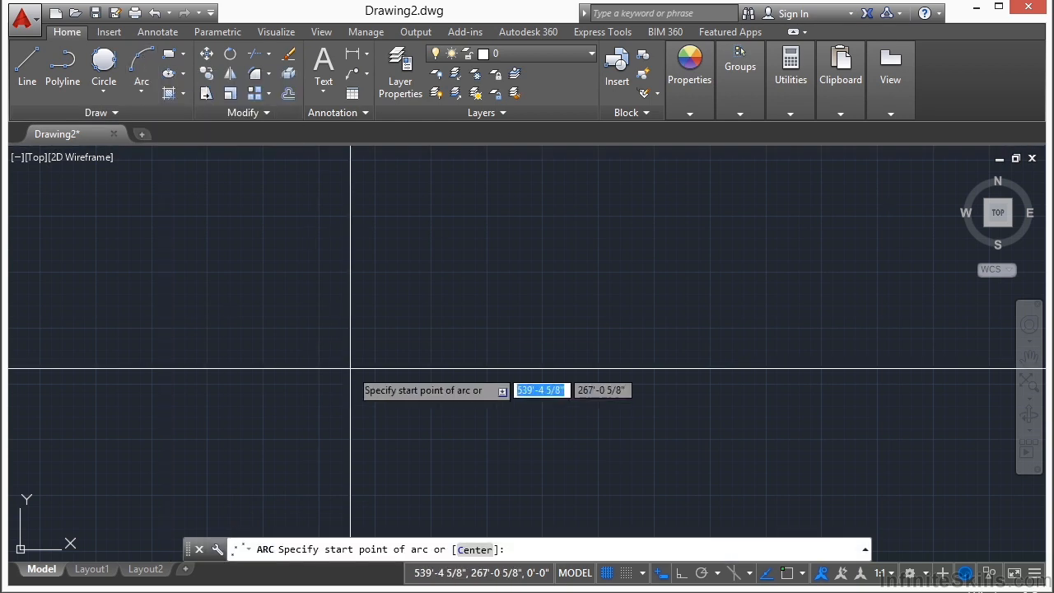
left_click(314, 326)
left_click(443, 262)
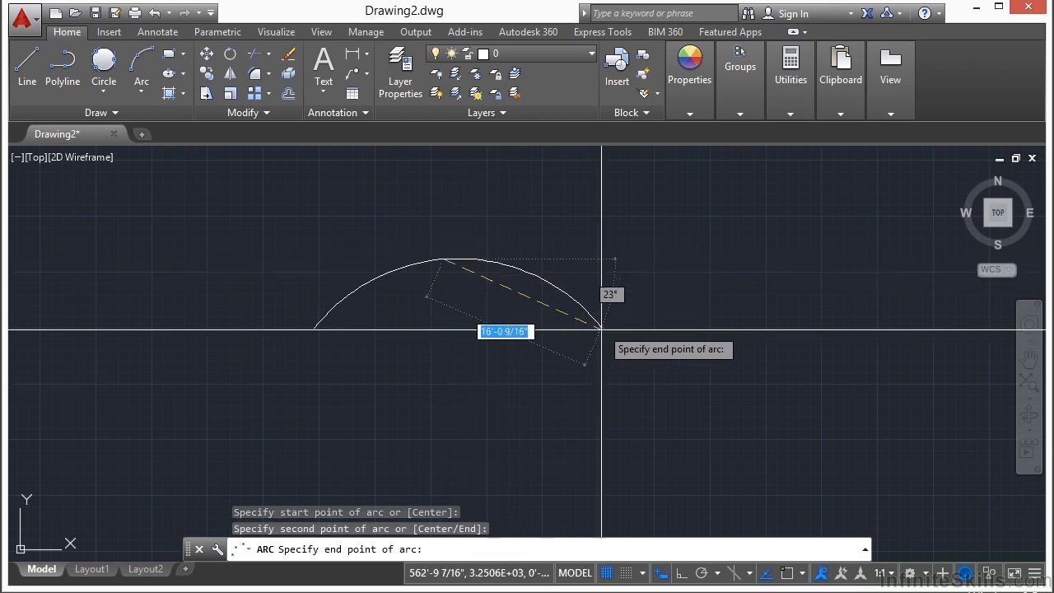
left_click(647, 332)
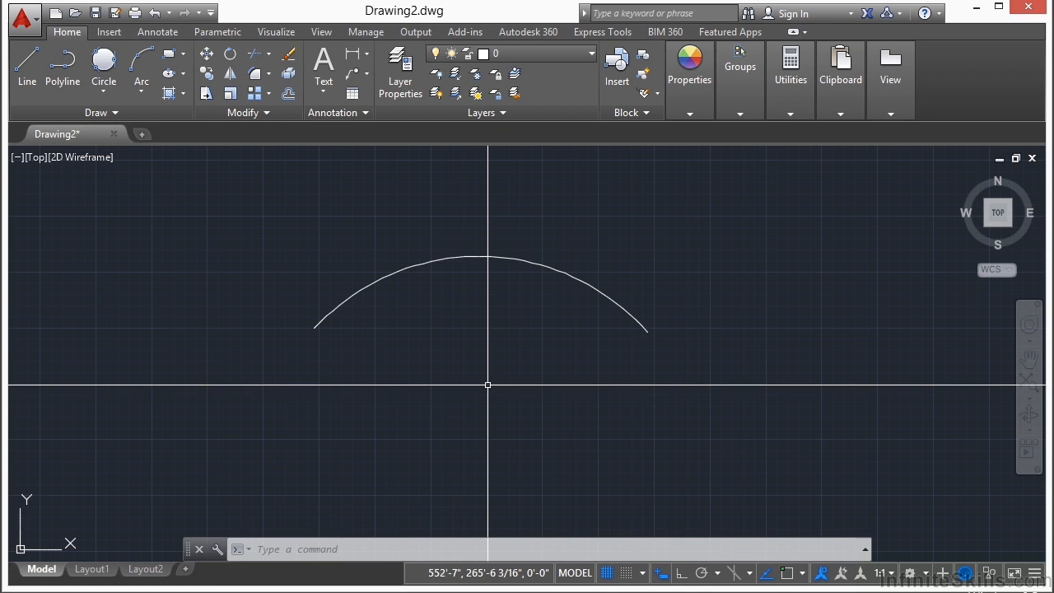
scroll(450, 379, "down", 2)
type("arc")
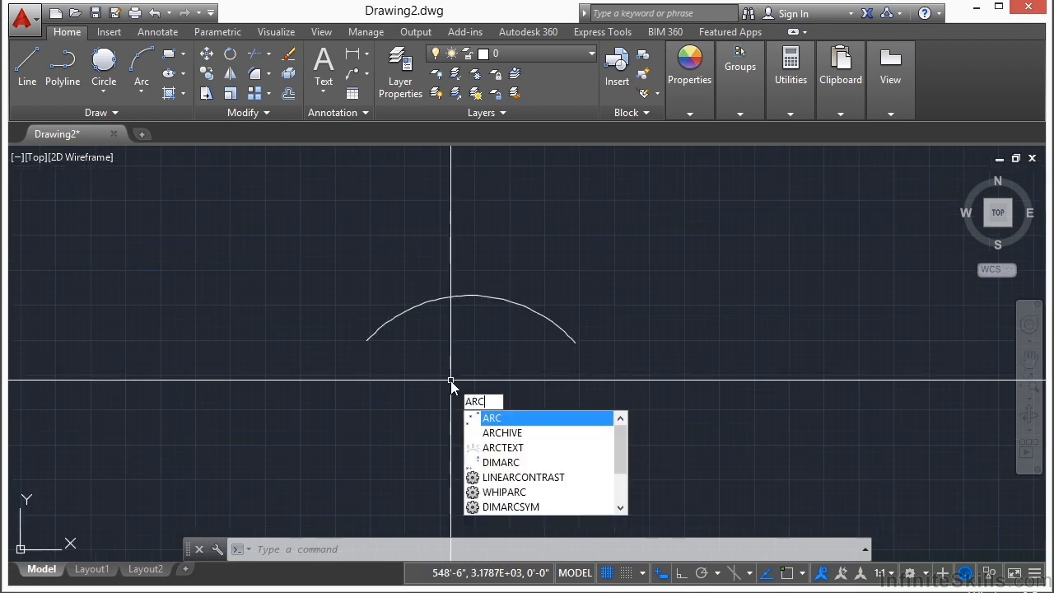
key("Return")
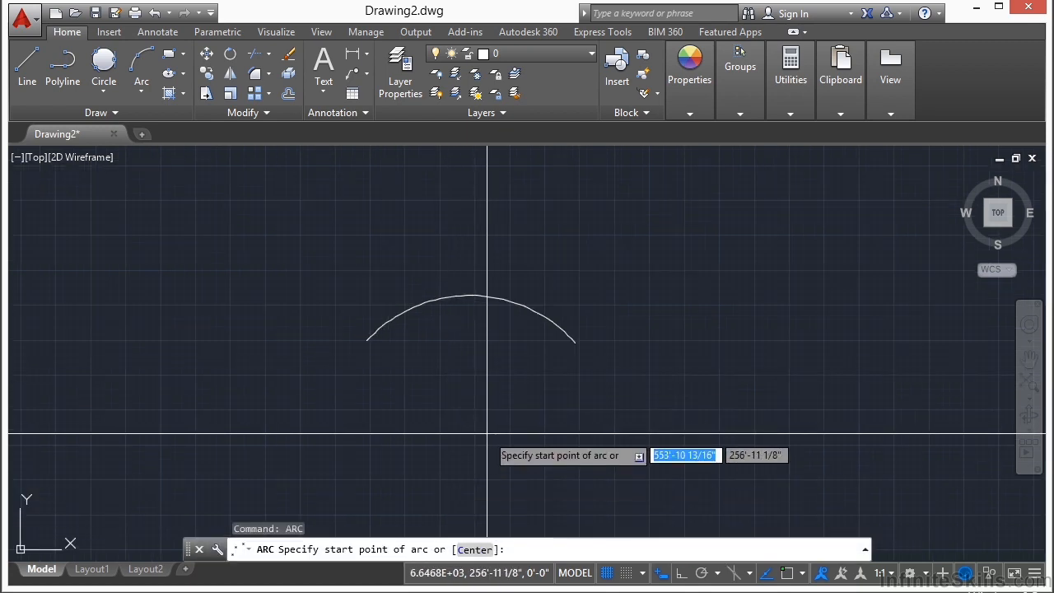
key("Escape")
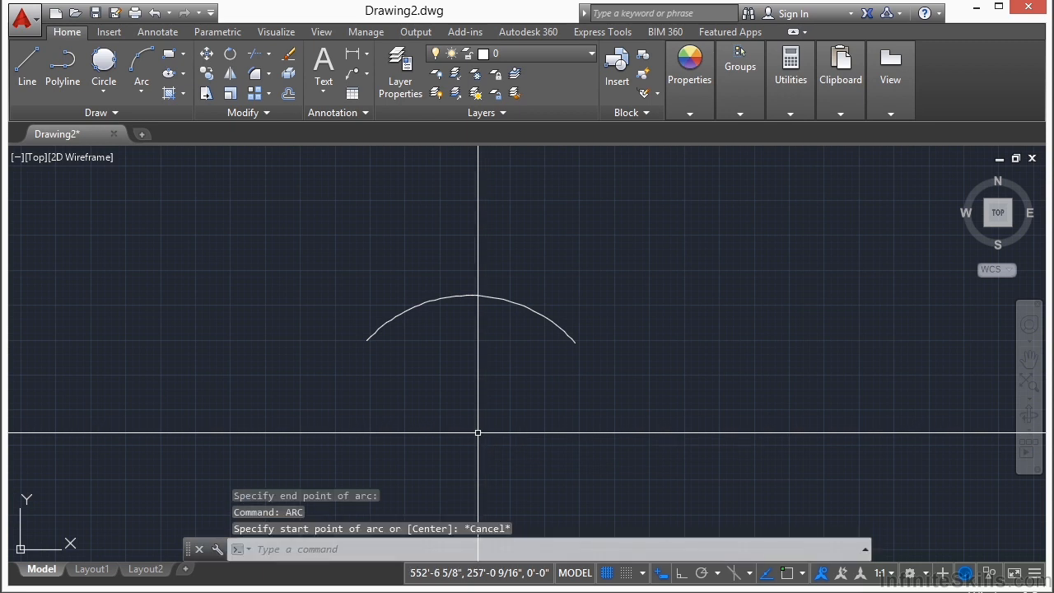
middle_click_drag(480, 357, 445, 294)
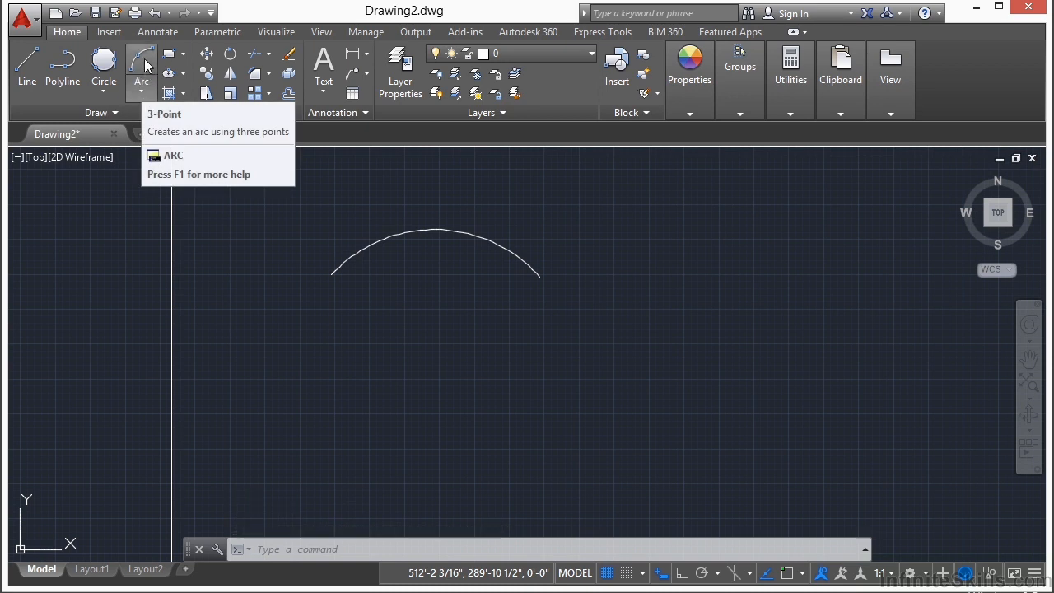
left_click(143, 95)
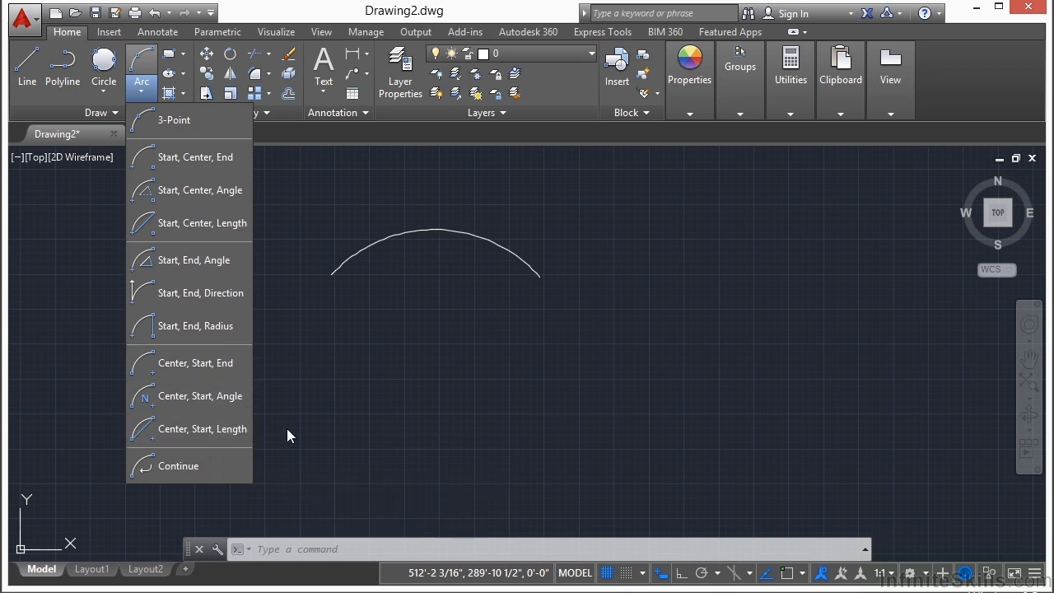
left_click(355, 395)
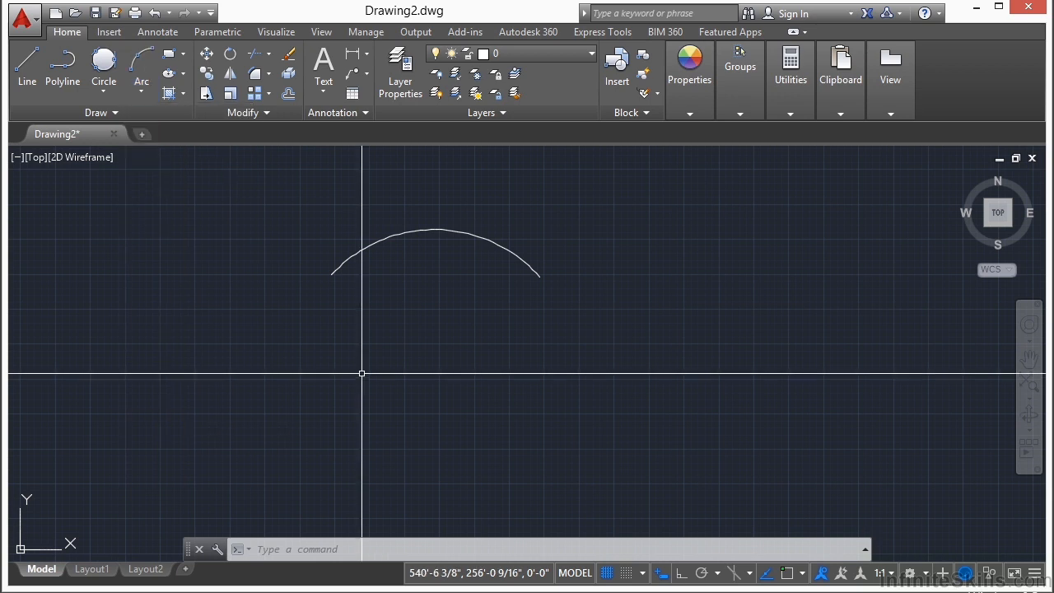
Draw an arc with the Center option below the existing arc, sweeping counterclockwise underneath its center from one side to the other
left_click(142, 66)
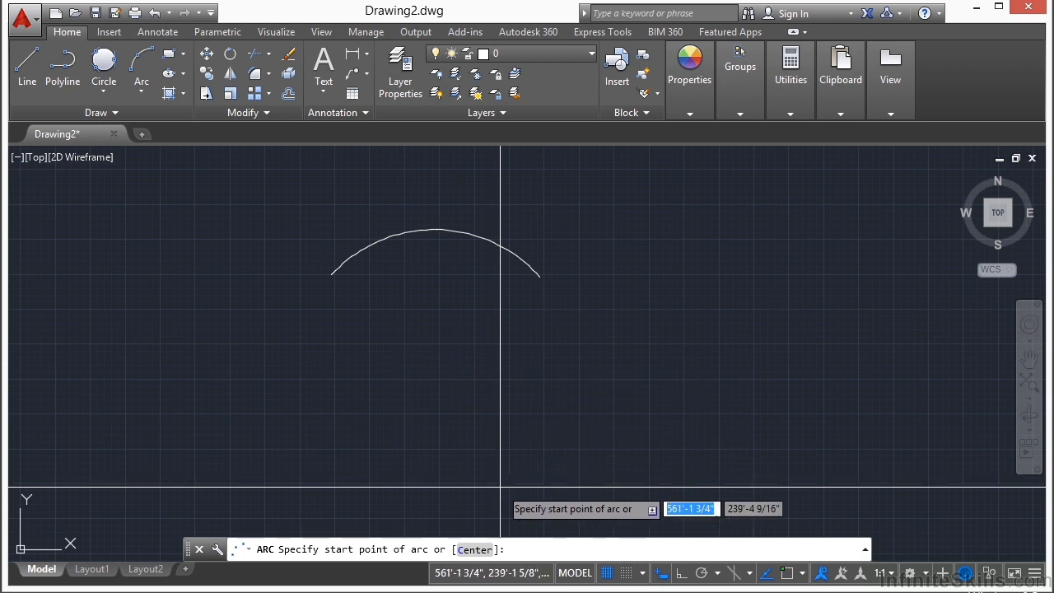
left_click(482, 550)
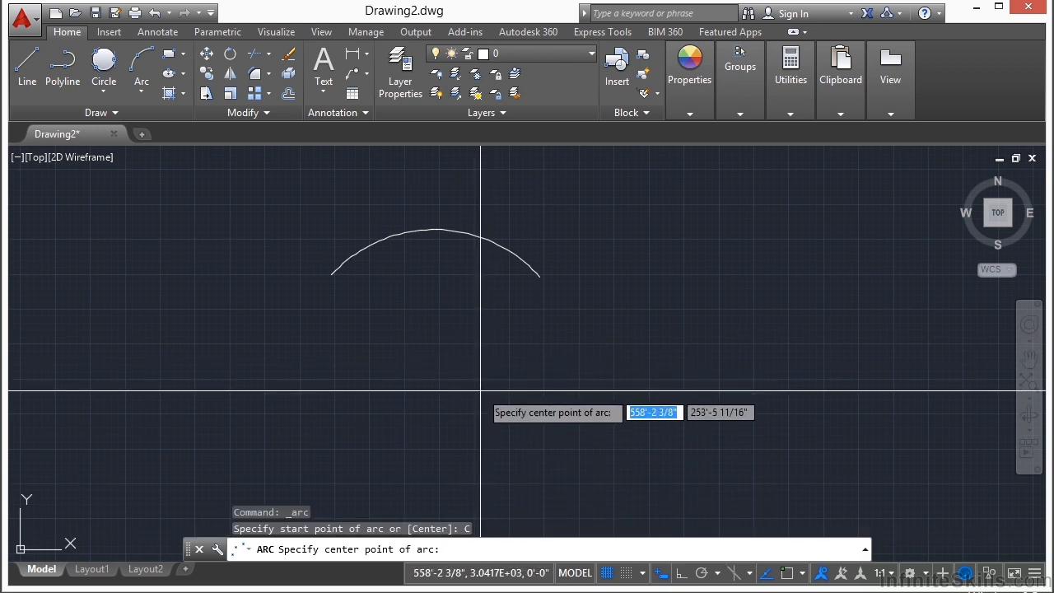
left_click(481, 391)
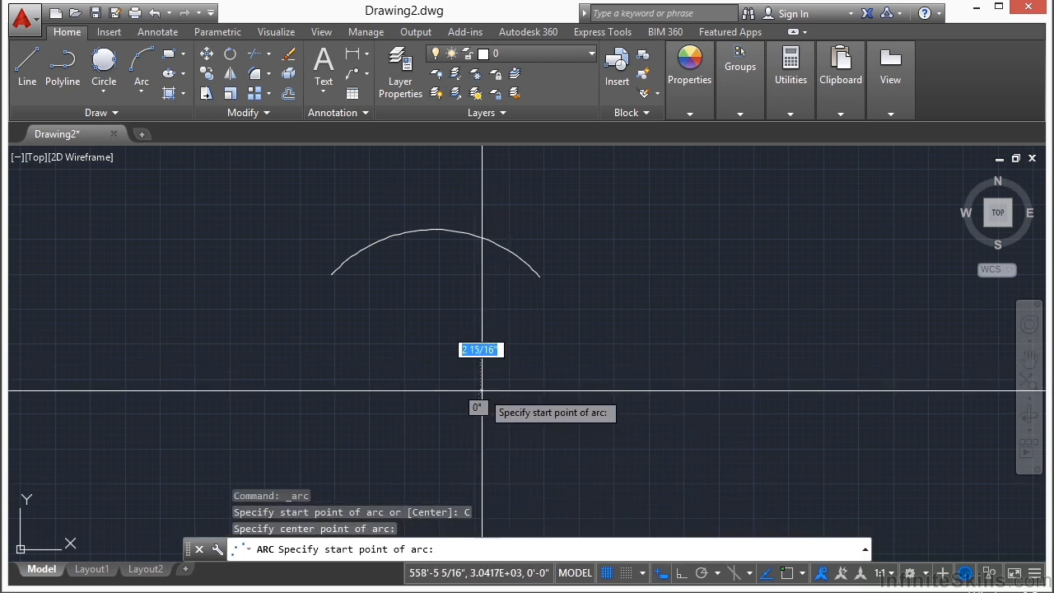
left_click(370, 364)
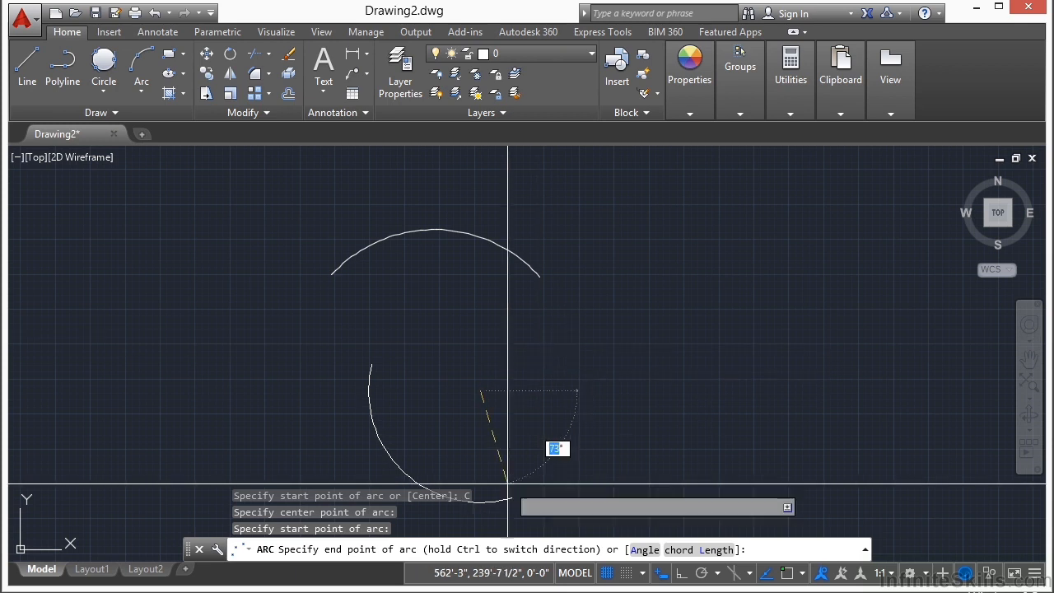
left_click(550, 338)
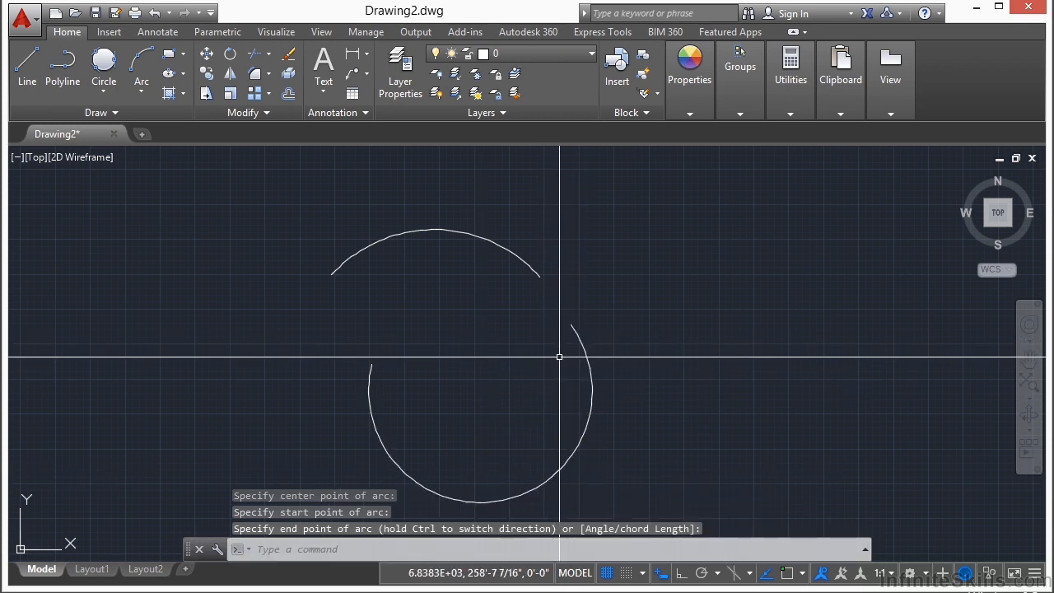
Open the drawing Arc Examples.dwg from the 05 folder
type("open")
key("Return")
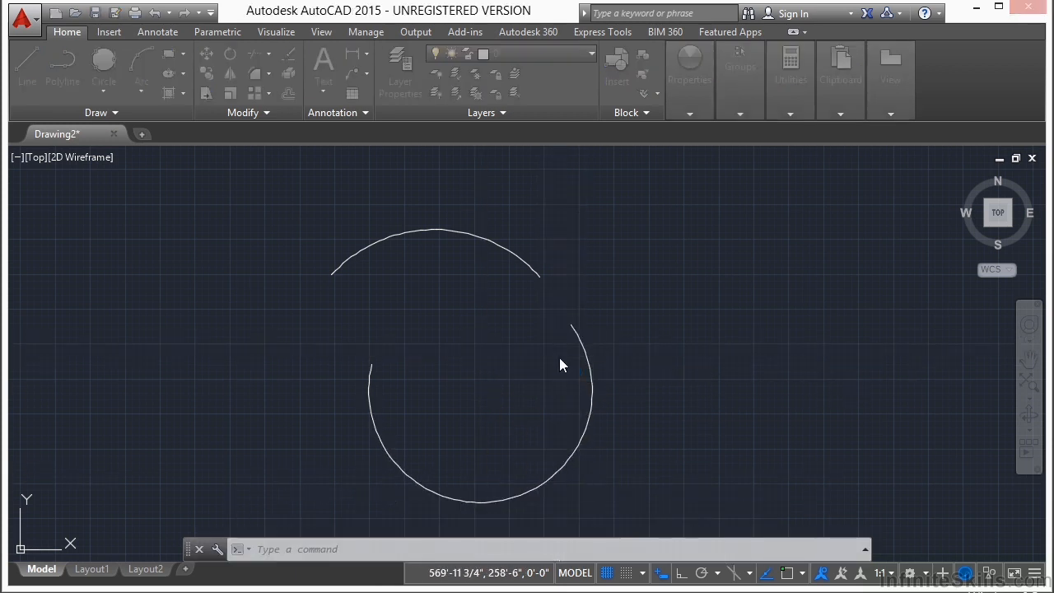
left_click(452, 169)
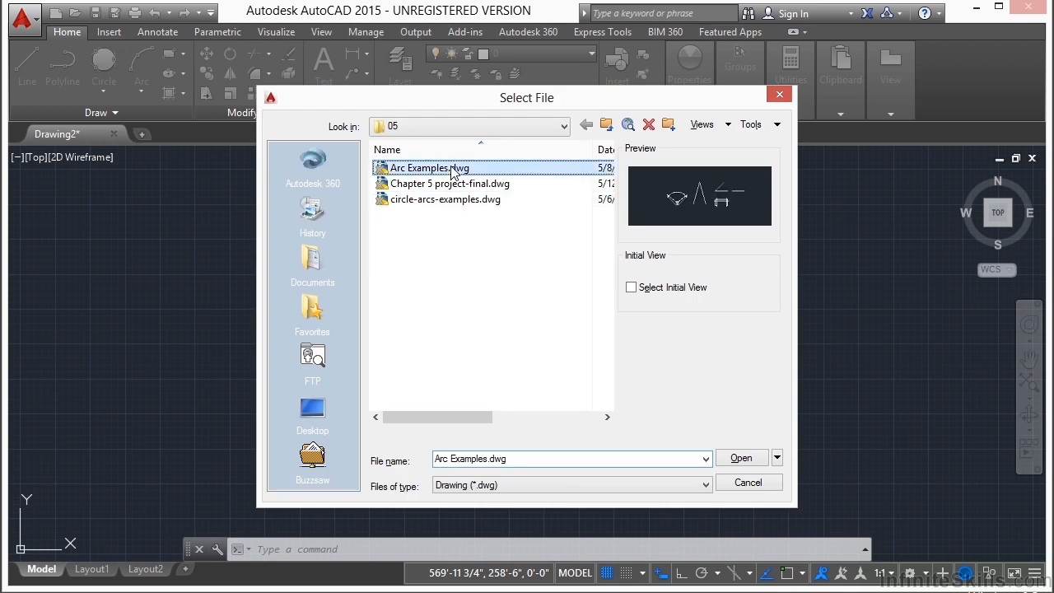
left_click(745, 460)
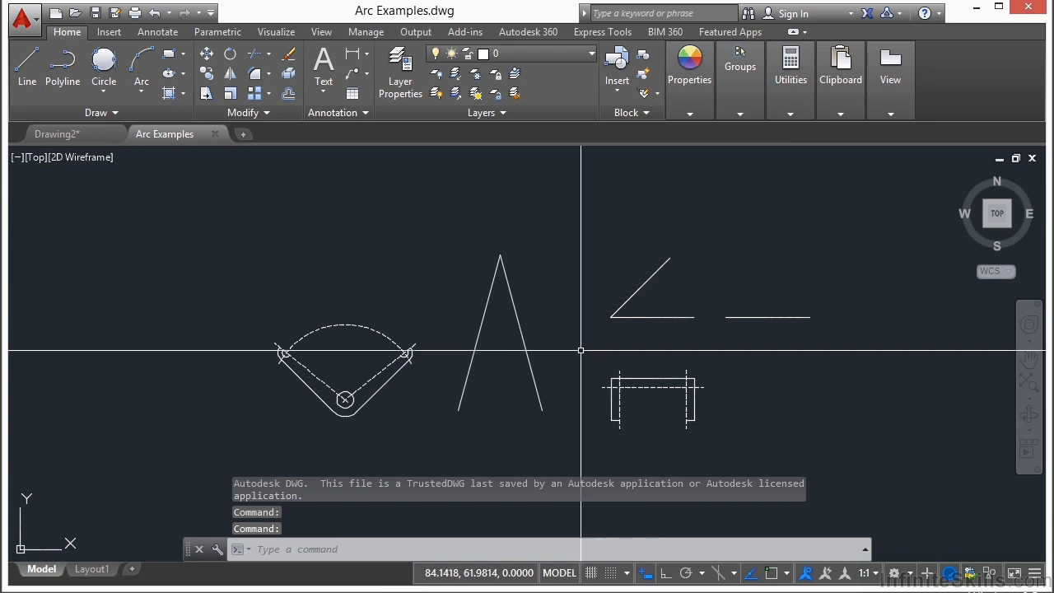
Begin a Start, Center, End arc at the upper endpoint of the outer curve around the fan shape's right tip
middle_click_drag(568, 349, 507, 321)
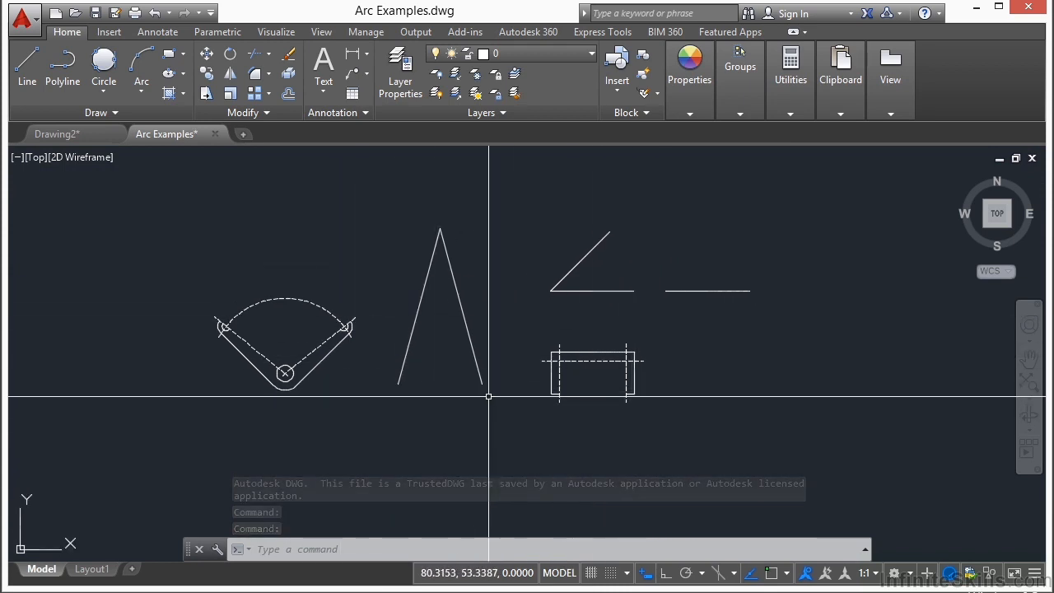
scroll(326, 362, "up", 5)
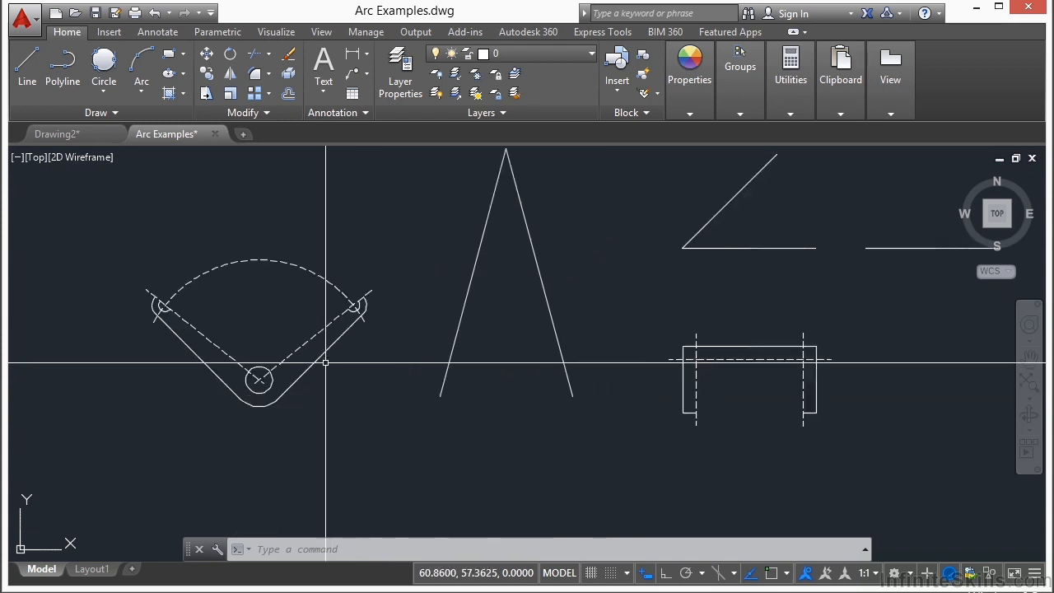
middle_click_drag(217, 293, 431, 307)
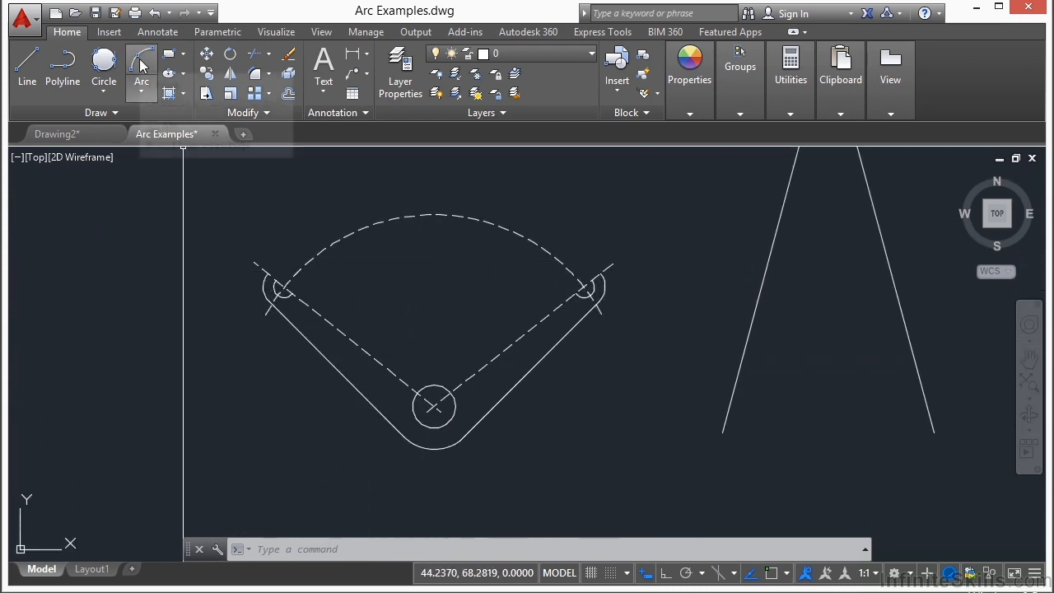
left_click(141, 66)
left_click(141, 94)
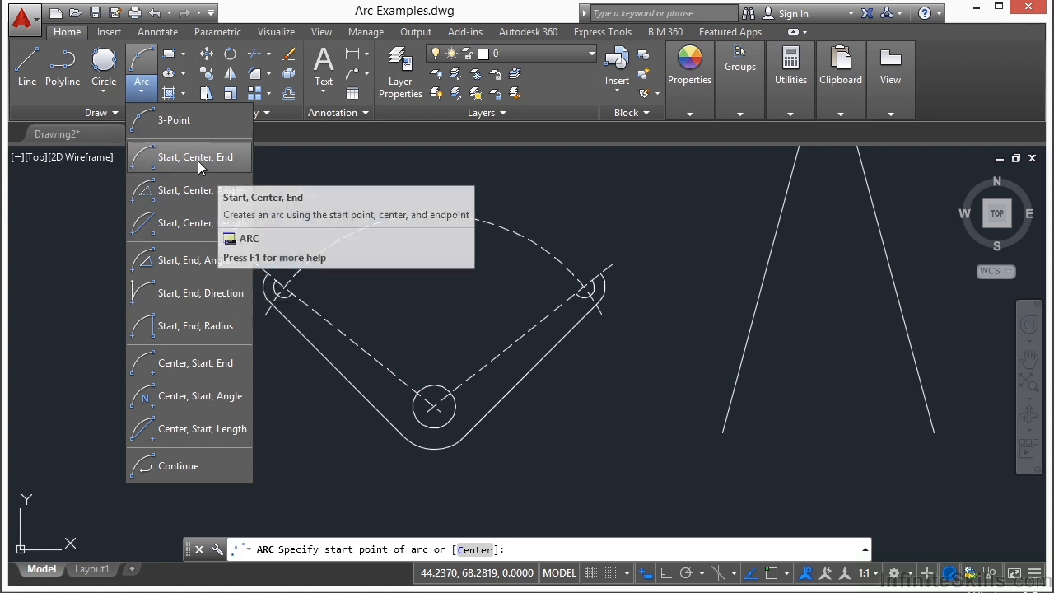
left_click(197, 161)
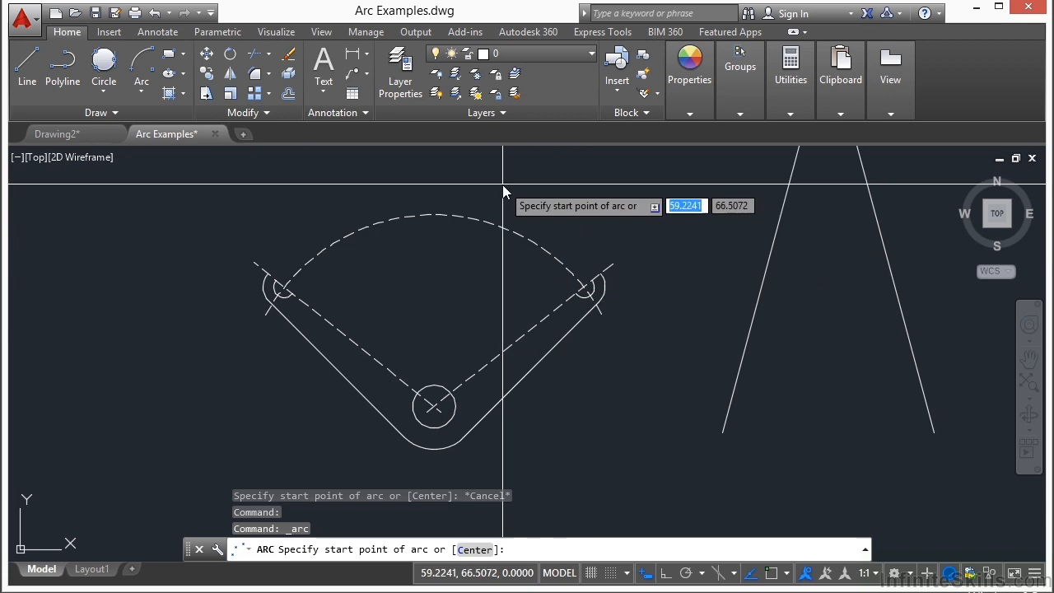
key("Return")
scroll(576, 293, "up", 3)
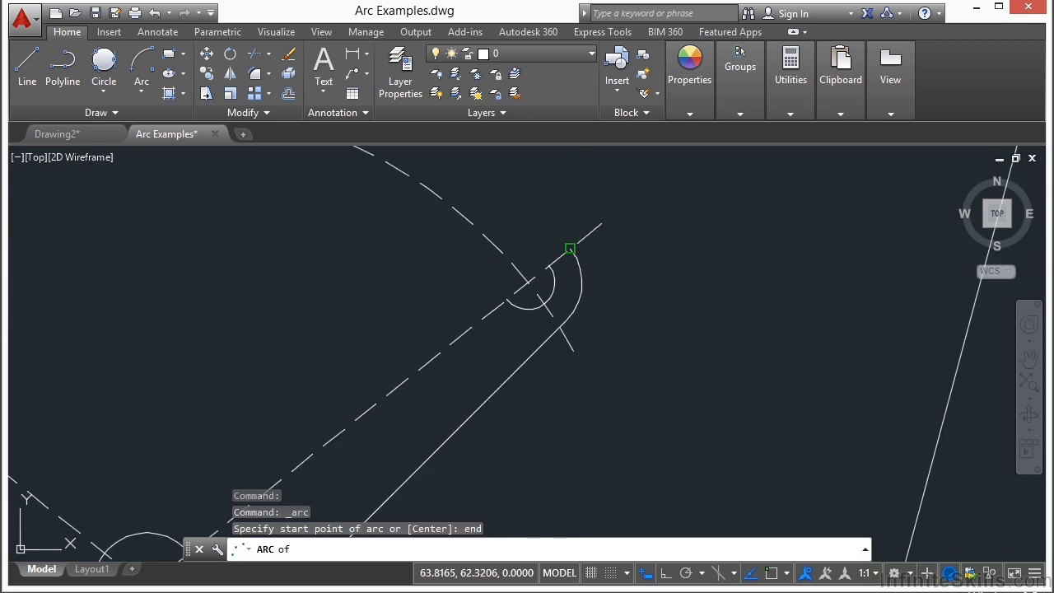
left_click(570, 248)
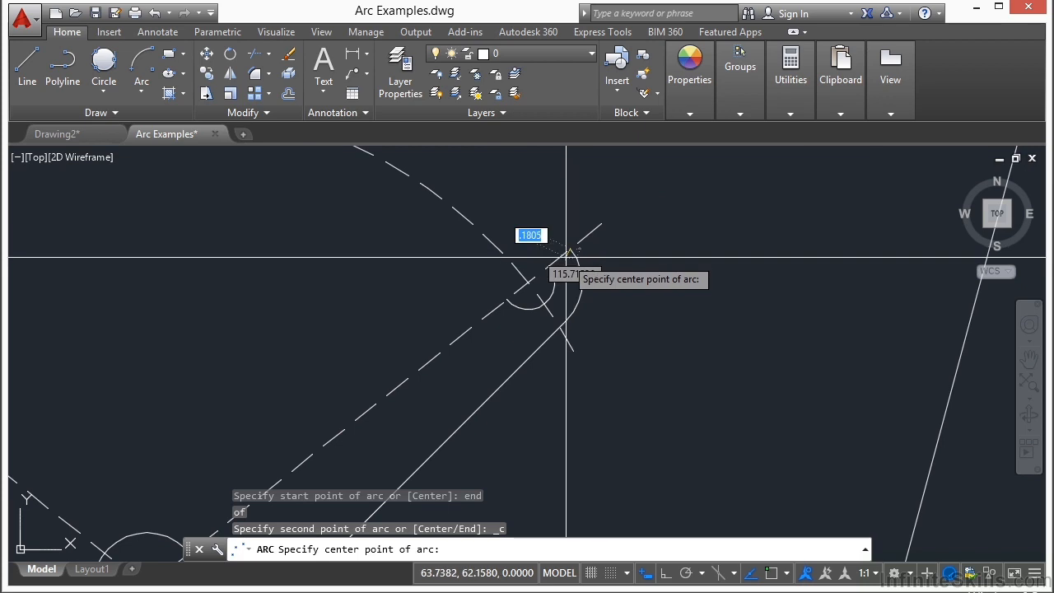
Complete the arc around the dashed arc's center point, ending it at the upper endpoint of the left tip's outer curve
scroll(567, 257, "down", 3)
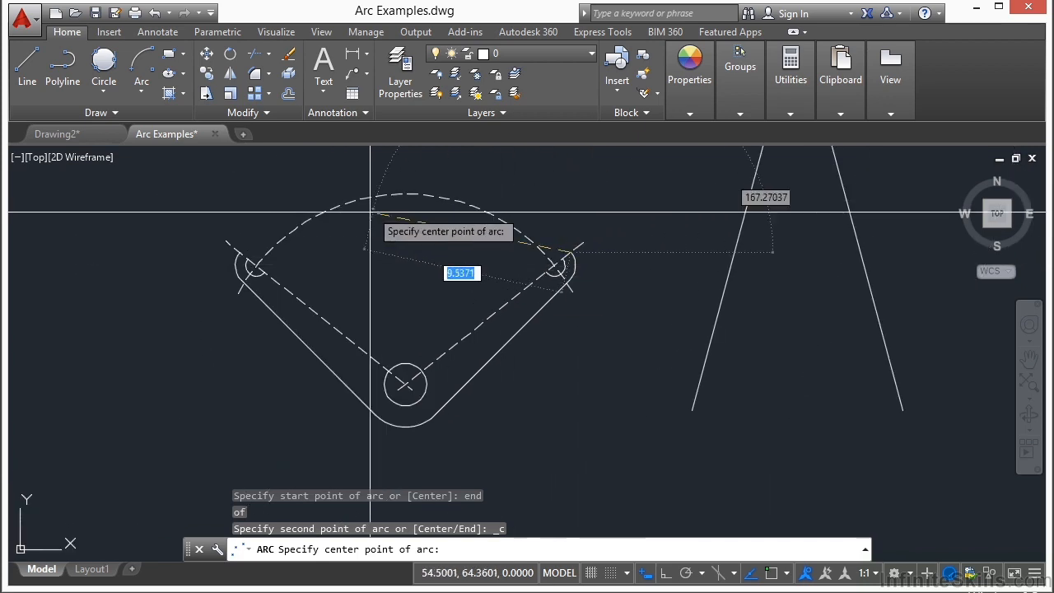
type("cen")
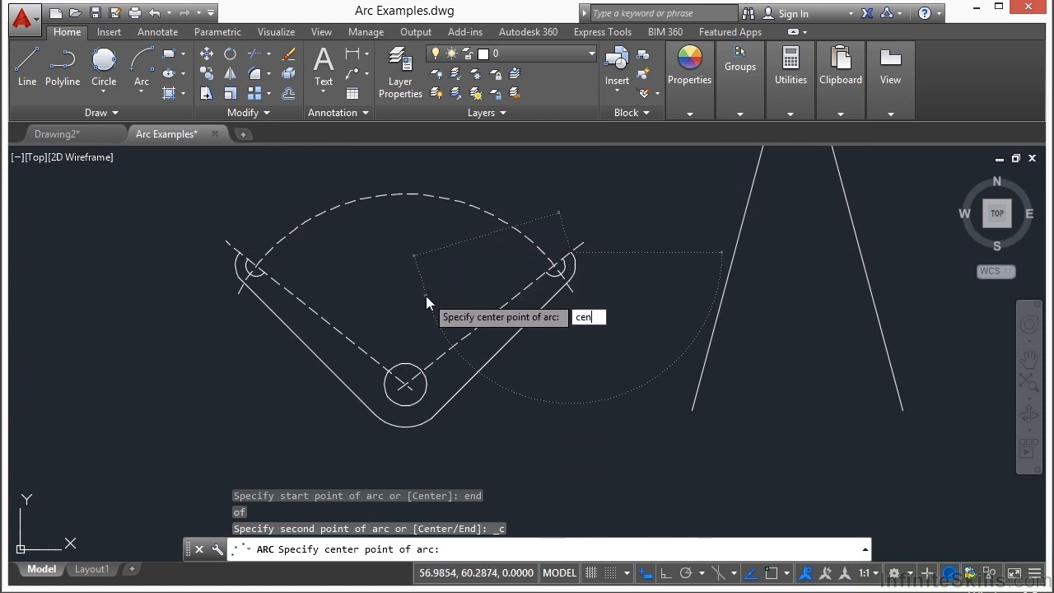
key("Return")
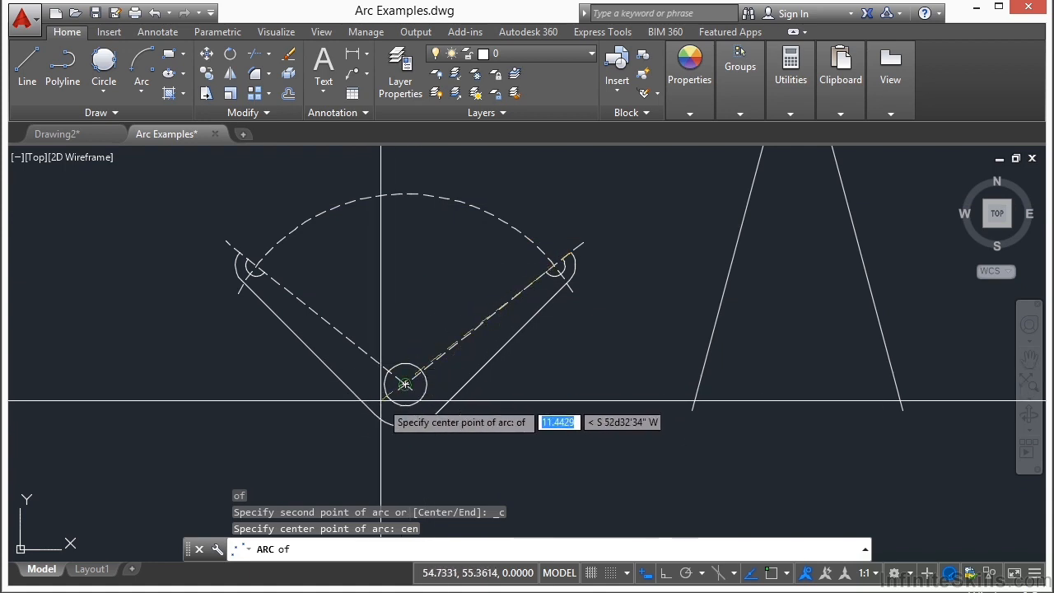
left_click(445, 201)
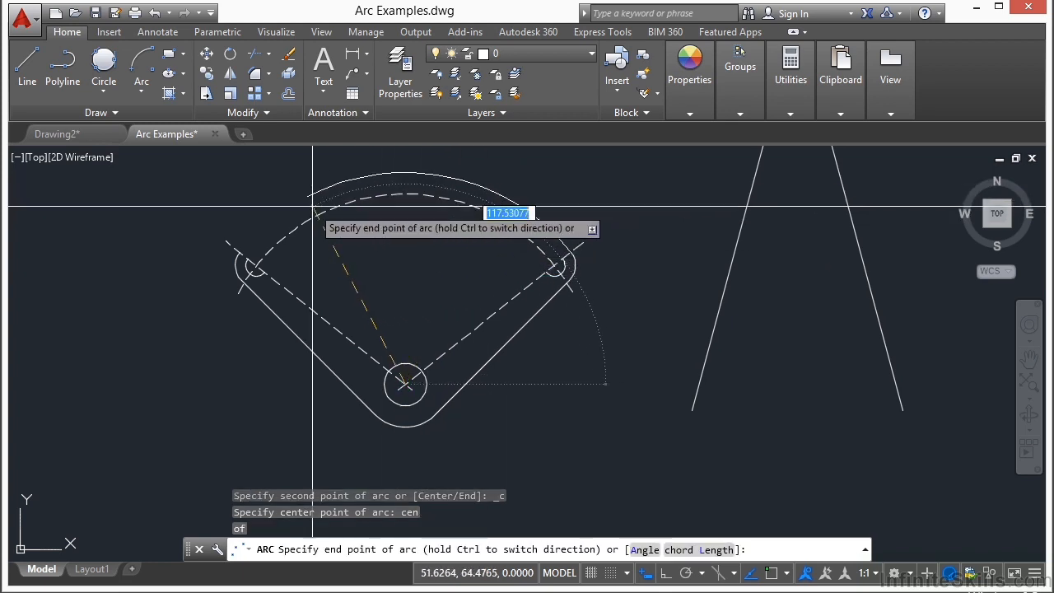
scroll(254, 253, "up", 4)
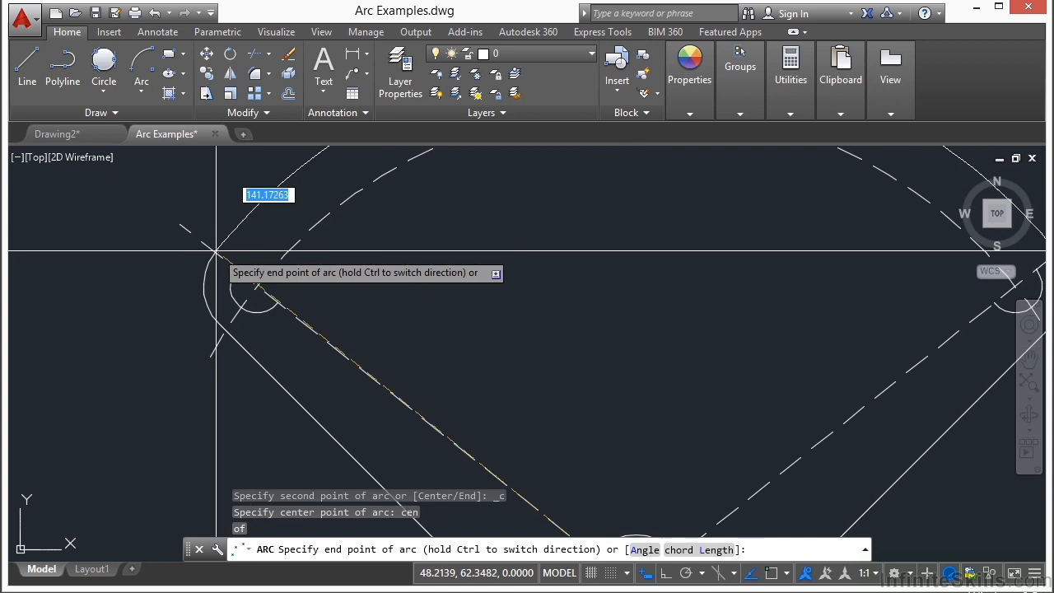
type("end")
key("Return")
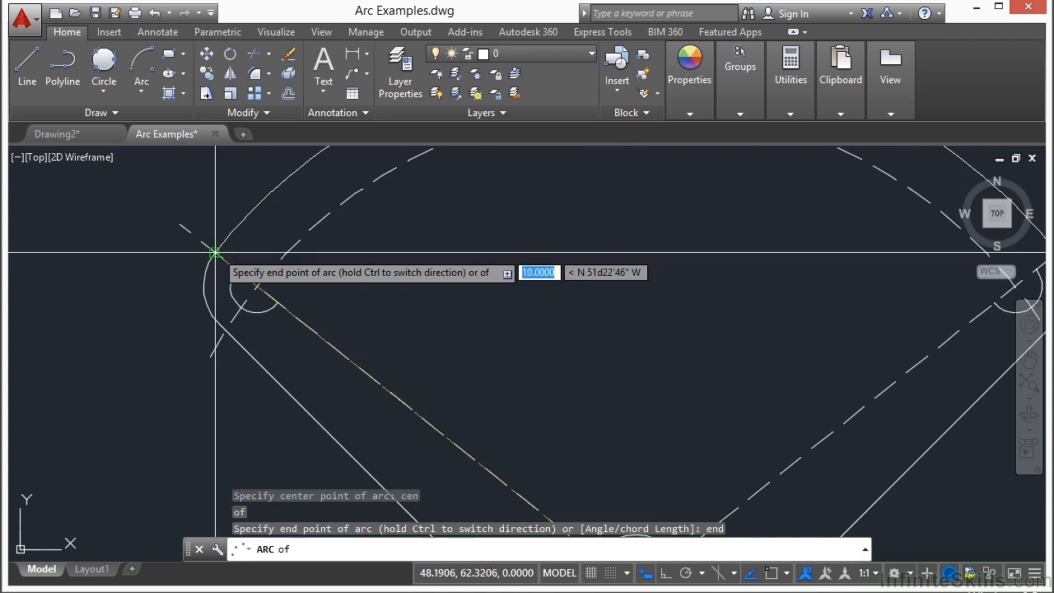
left_click(212, 247)
scroll(190, 281, "down", 3)
scroll(190, 281, "down", 2)
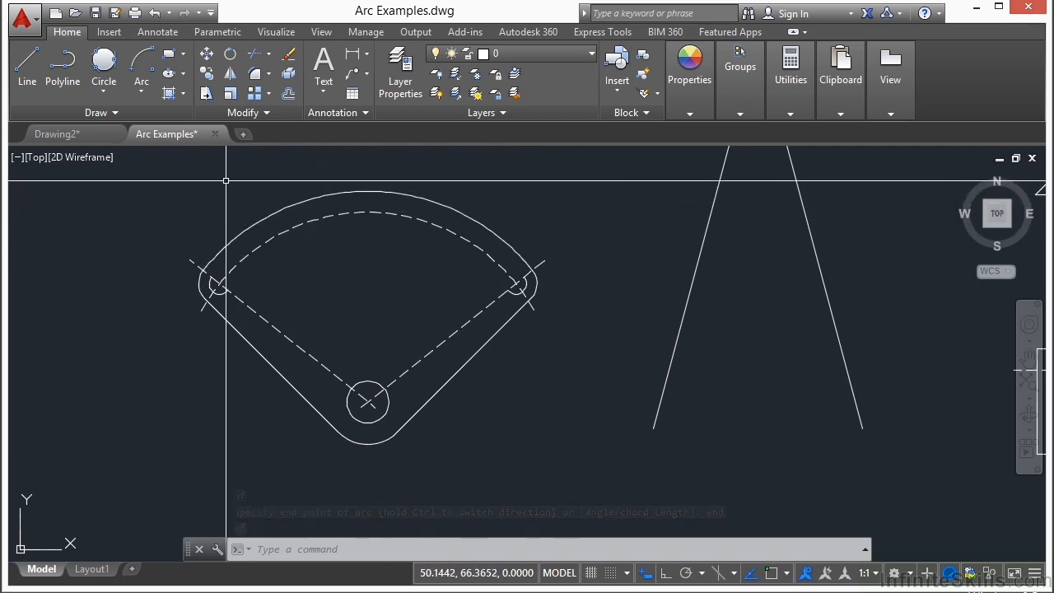
left_click(141, 66)
left_click(142, 83)
left_click(169, 158)
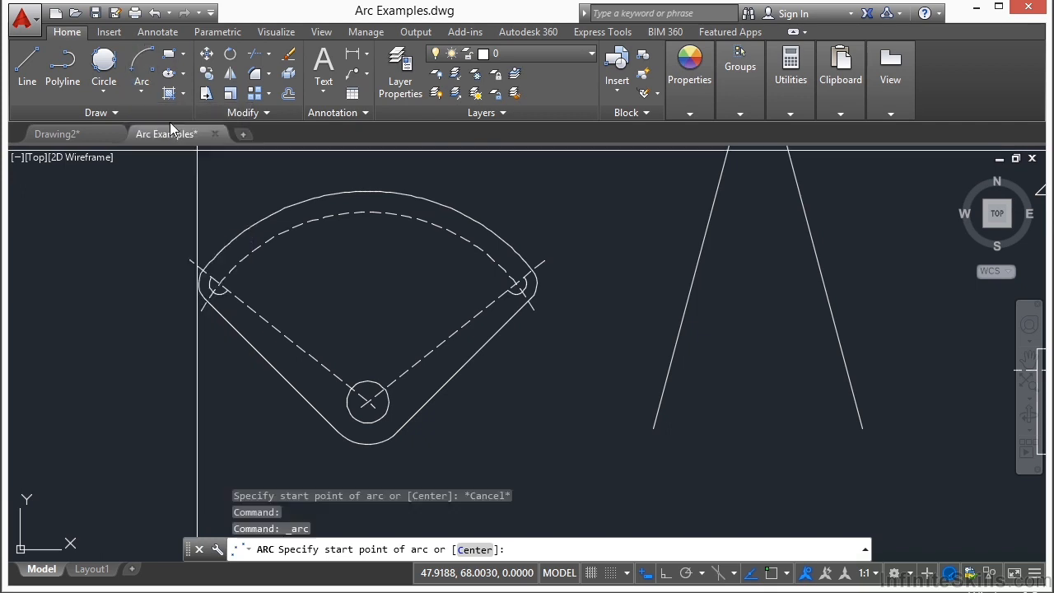
left_click(206, 269)
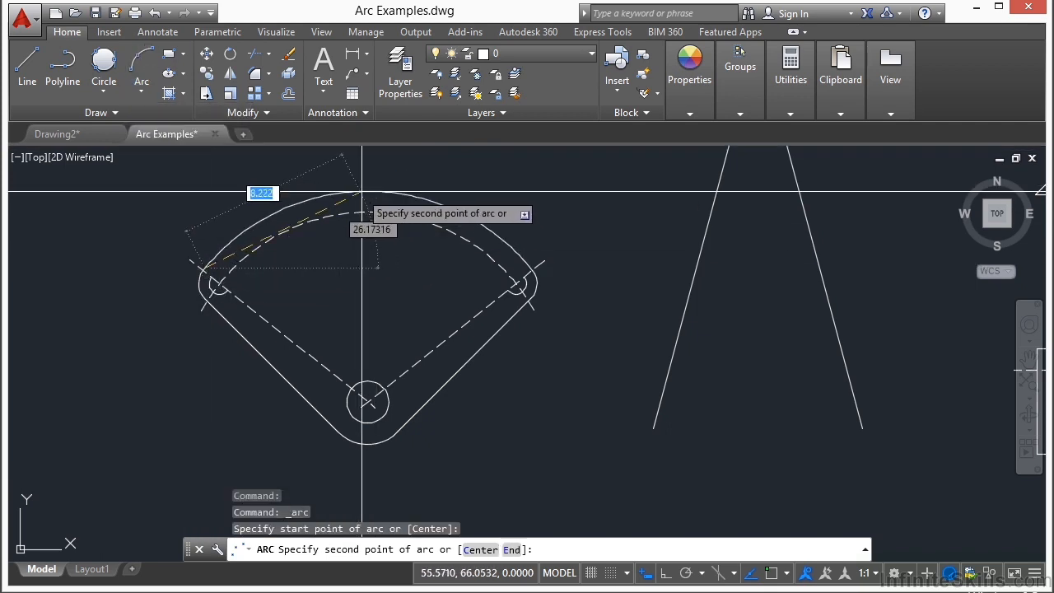
left_click(368, 185)
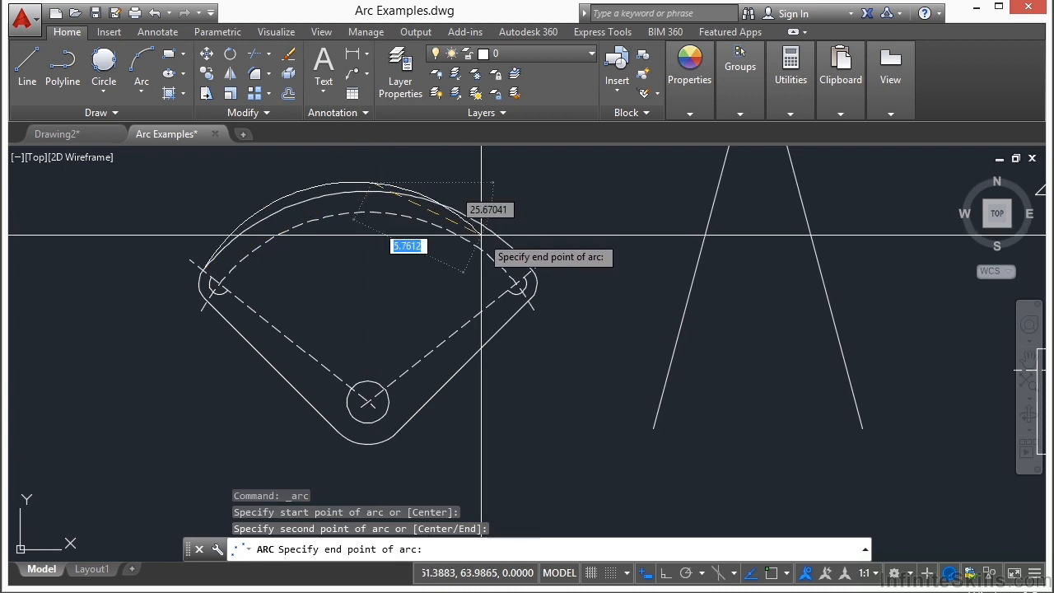
key("Escape")
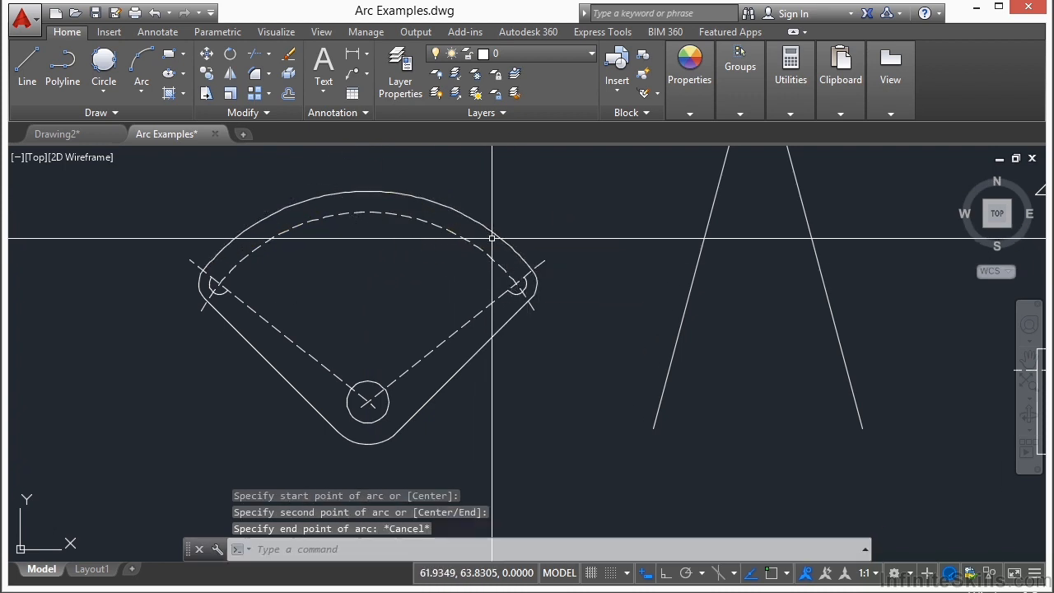
left_click(141, 89)
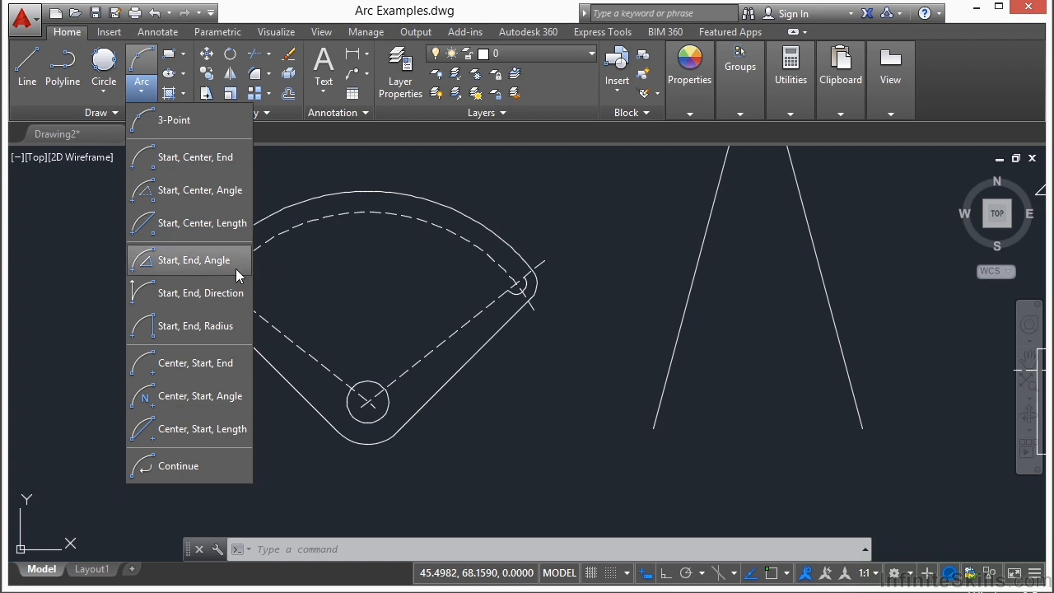
left_click(349, 307)
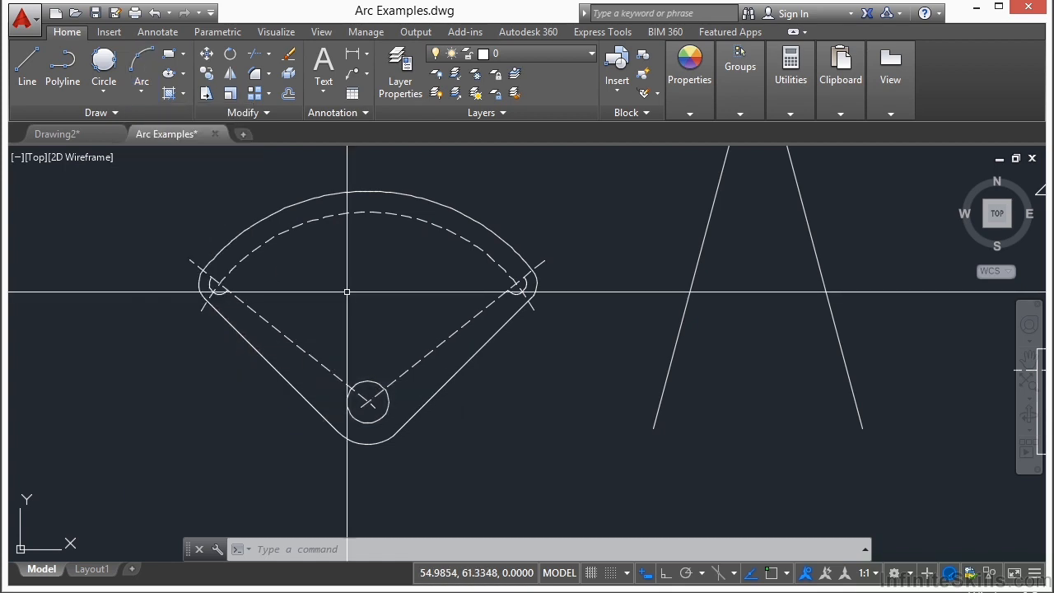
Begin a Start, End, Angle arc at the right endpoint of the horizontal line in the open angle shape
scroll(266, 312, "down", 1)
mouse_move(450, 295)
middle_mouse_down()
mouse_move(354, 305)
mouse_move(266, 335)
middle_mouse_up()
left_click(142, 93)
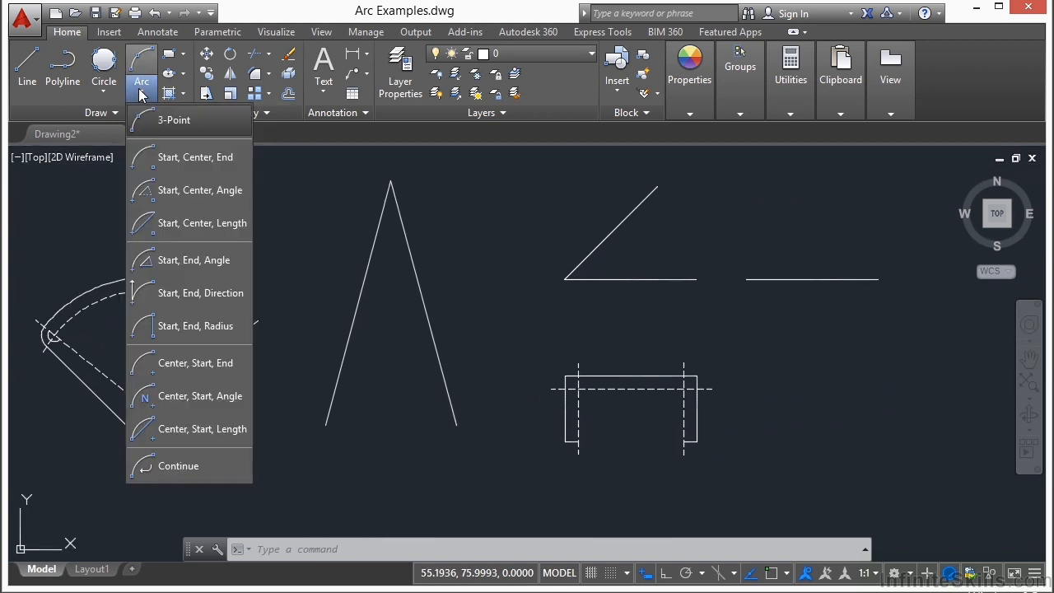
left_click(229, 260)
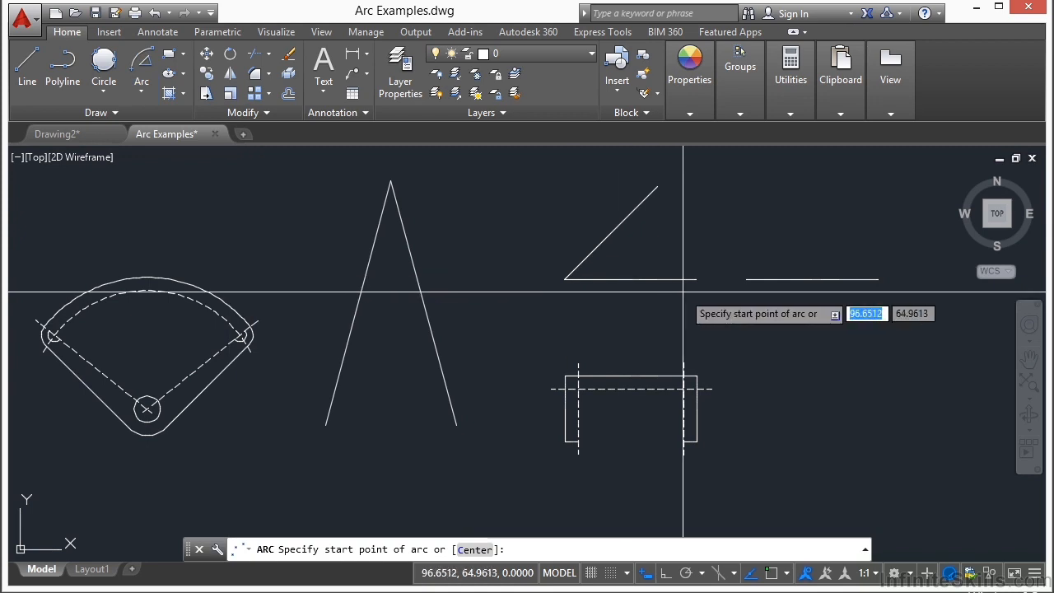
type("end")
key("Return")
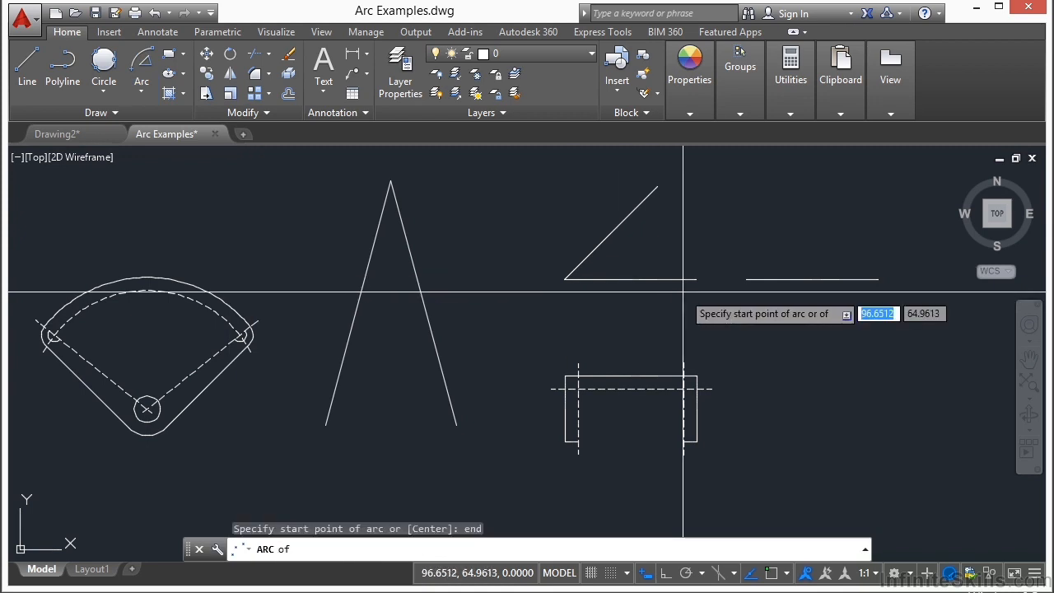
left_click(685, 280)
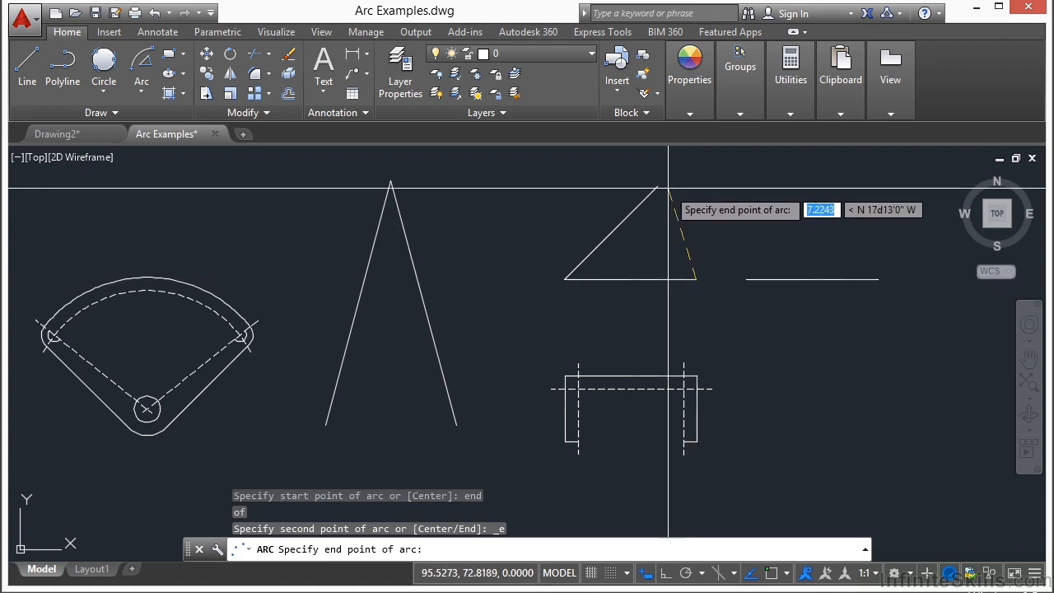
End the arc at the slanted line's upper endpoint and pick its included angle freehand so it bulges outward
type("end")
key("Return")
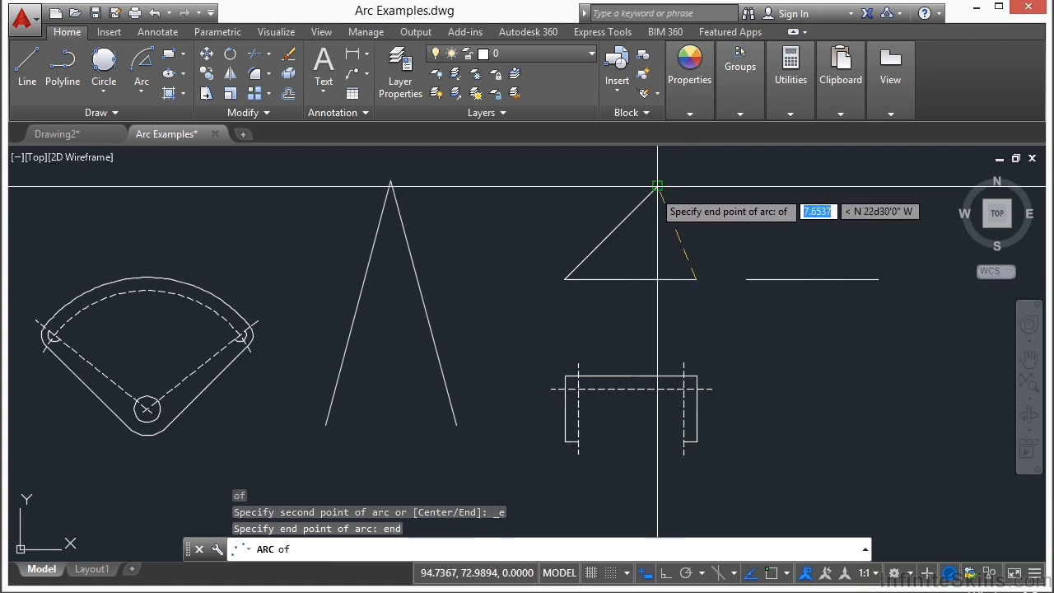
left_click(657, 187)
mouse_move(830, 275)
middle_mouse_down()
mouse_move(620, 368)
mouse_move(617, 309)
middle_mouse_up()
scroll(602, 316, "up", 1)
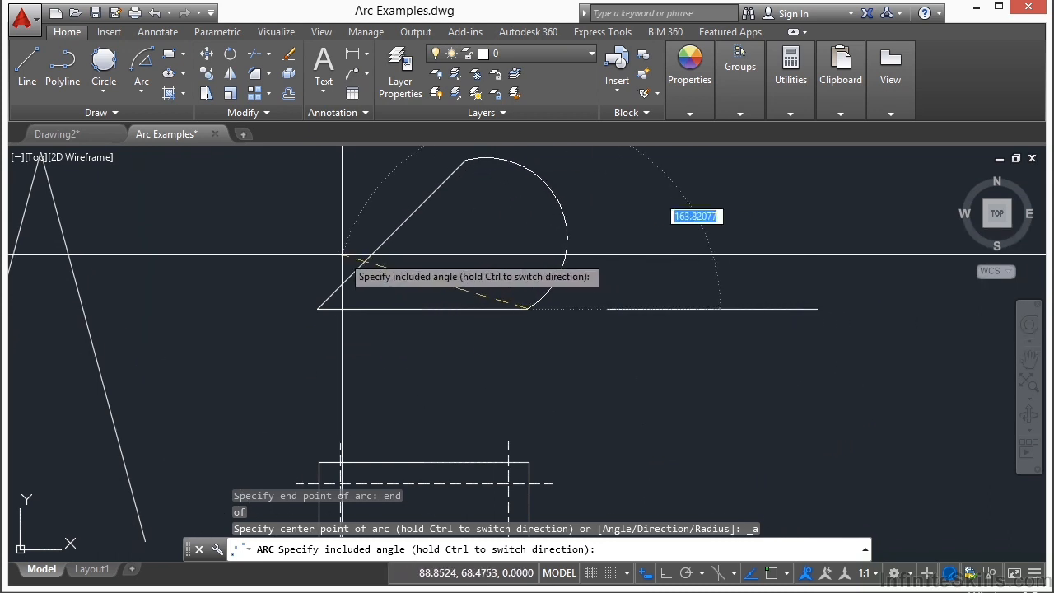
left_click(437, 249)
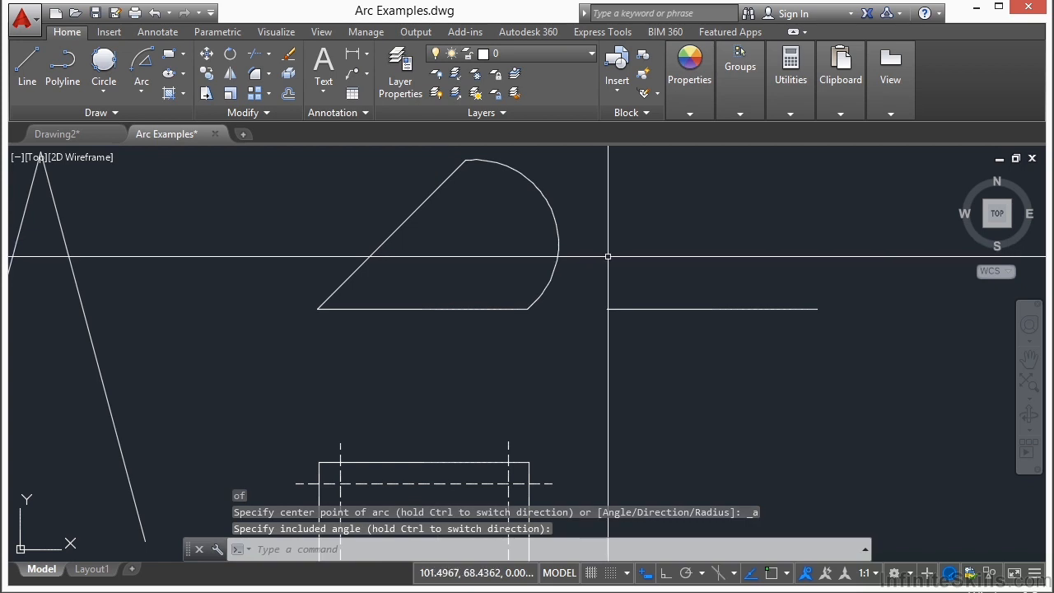
scroll(609, 233, "down", 2)
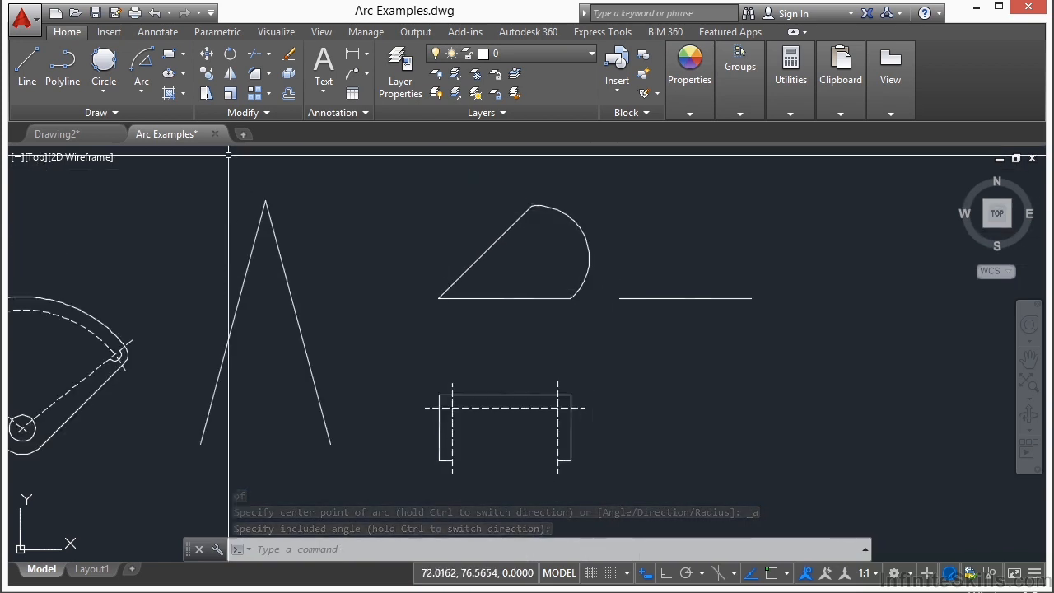
left_click(143, 90)
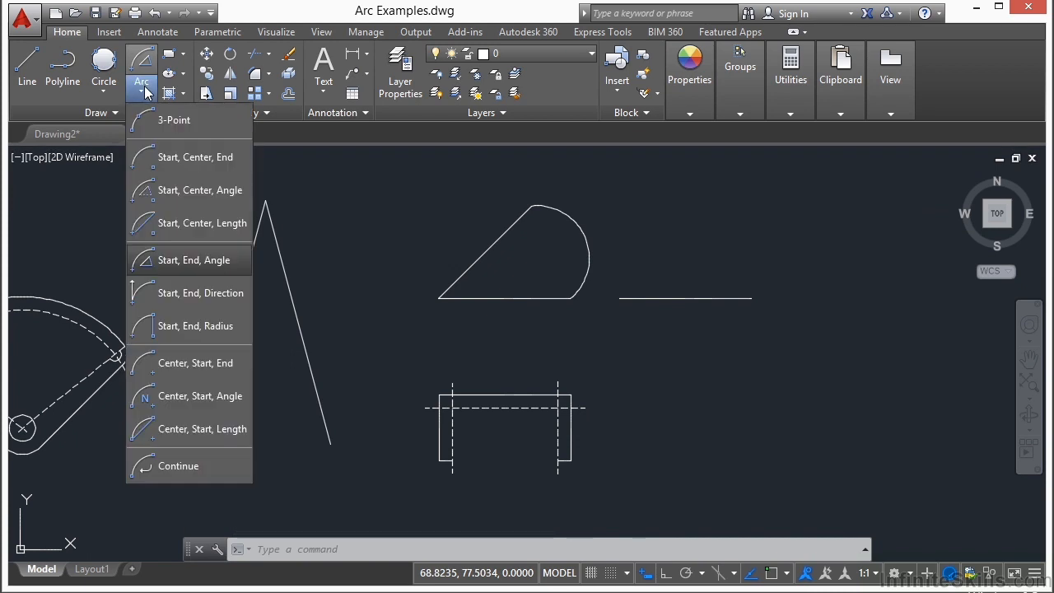
left_click(210, 327)
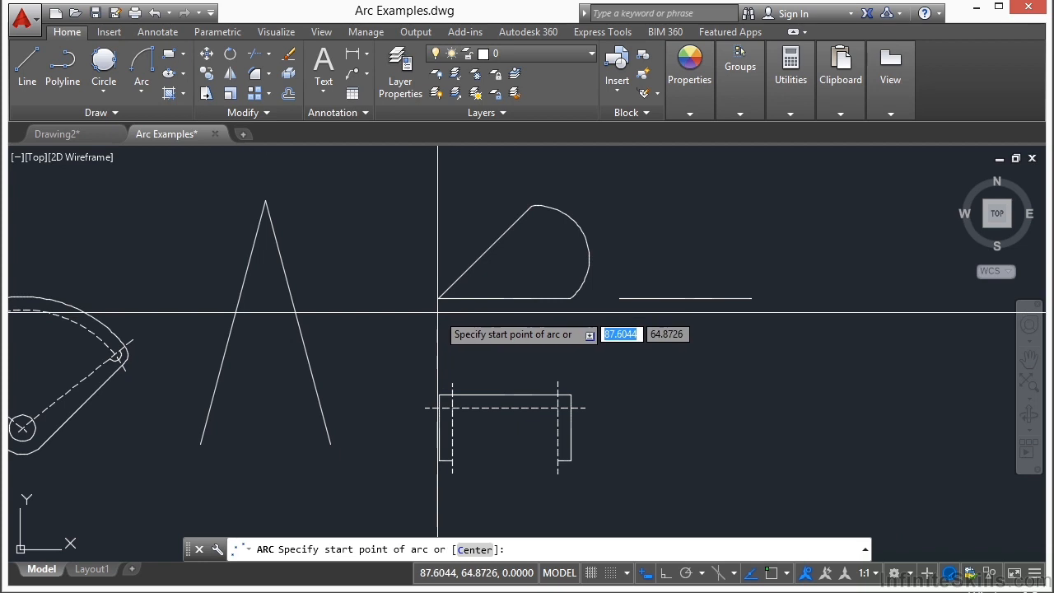
type("end")
key("Return")
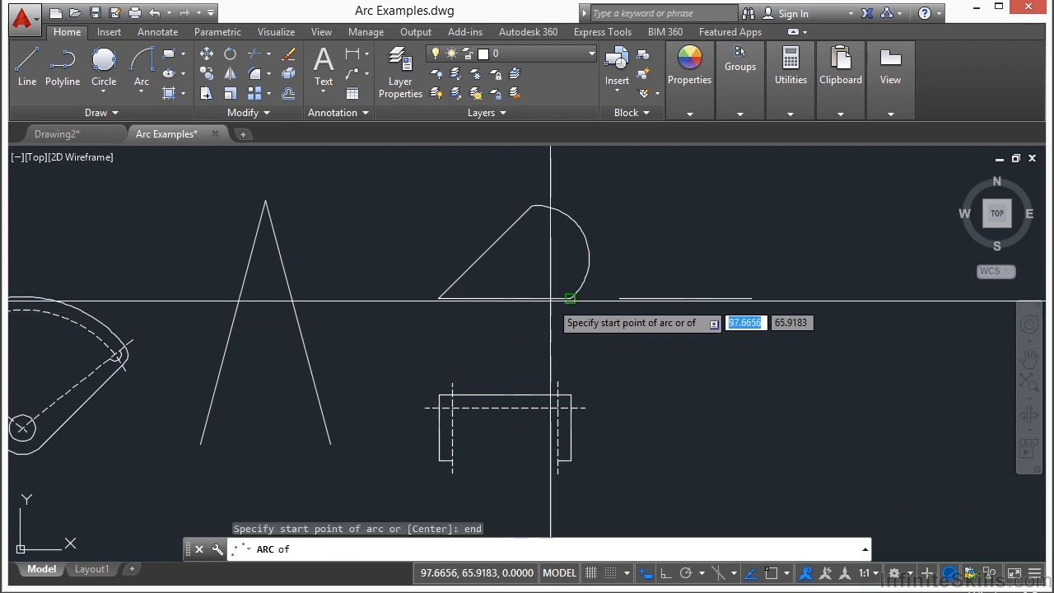
left_click(550, 299)
type("end")
key("Return")
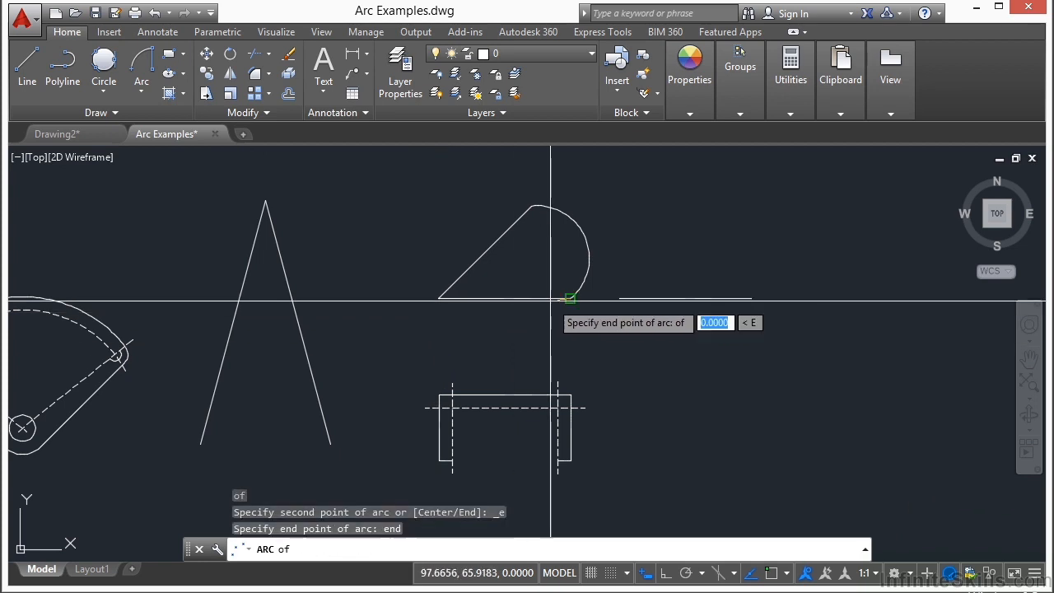
left_click(536, 205)
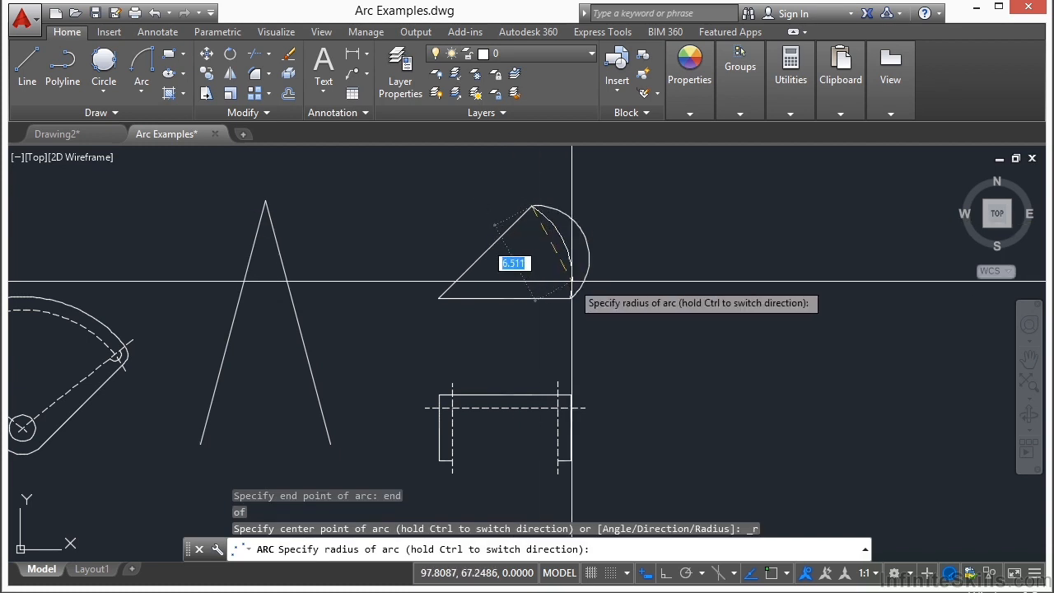
scroll(579, 288, "up", 2)
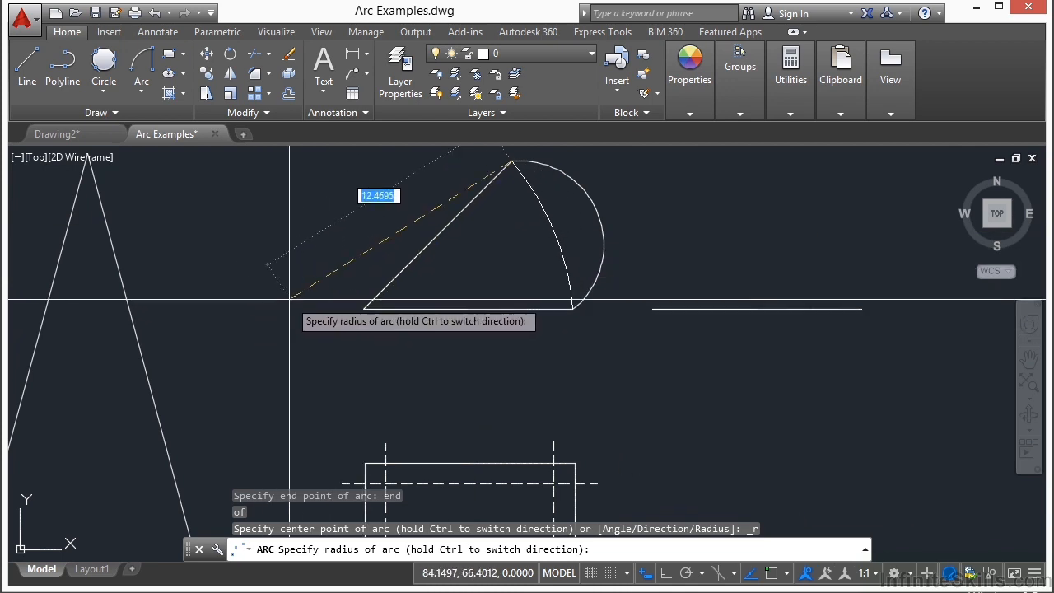
key("Escape")
Erase the arc that joins the free ends of the slanted and horizontal lines
type("e")
key("Return")
left_click_drag(617, 206, 545, 280)
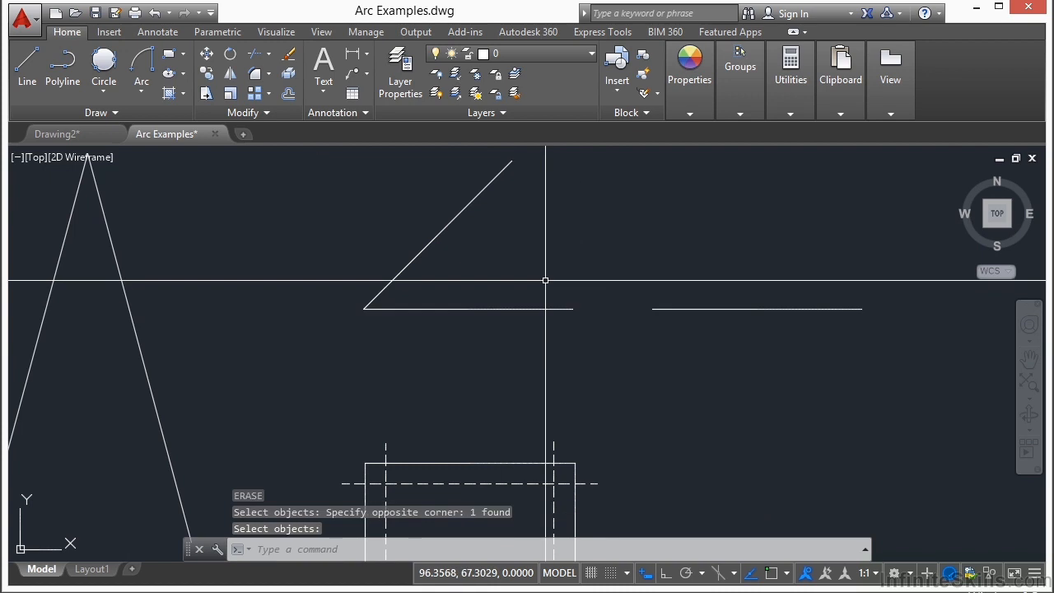
key("Return")
Check the horizontal line's length, and begin a Start, End, Radius arc at that line's right endpoint
left_click(530, 309)
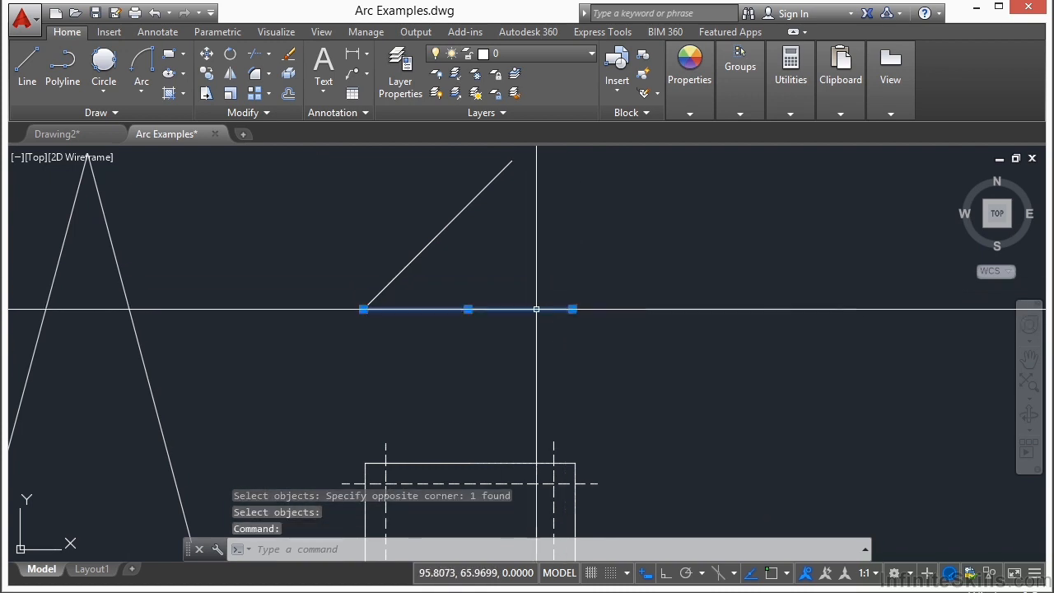
mouse_move(573, 310)
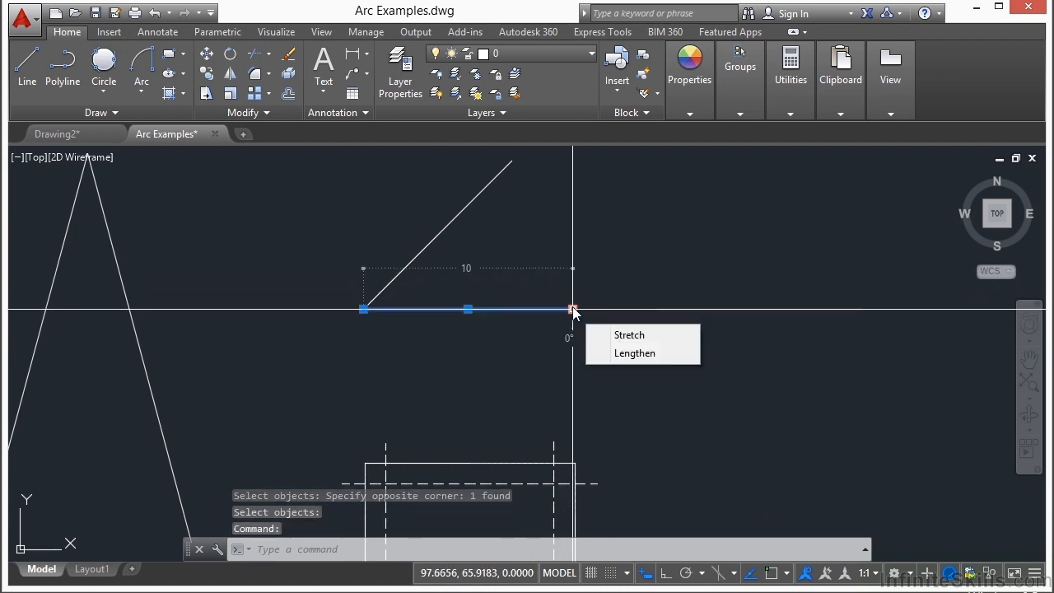
key("Escape")
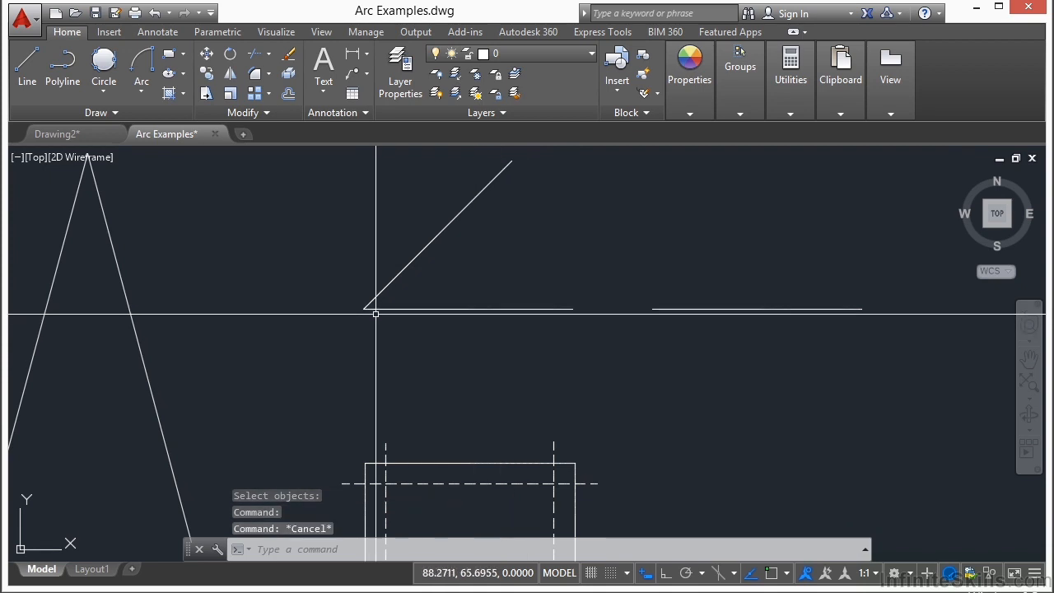
left_click(143, 95)
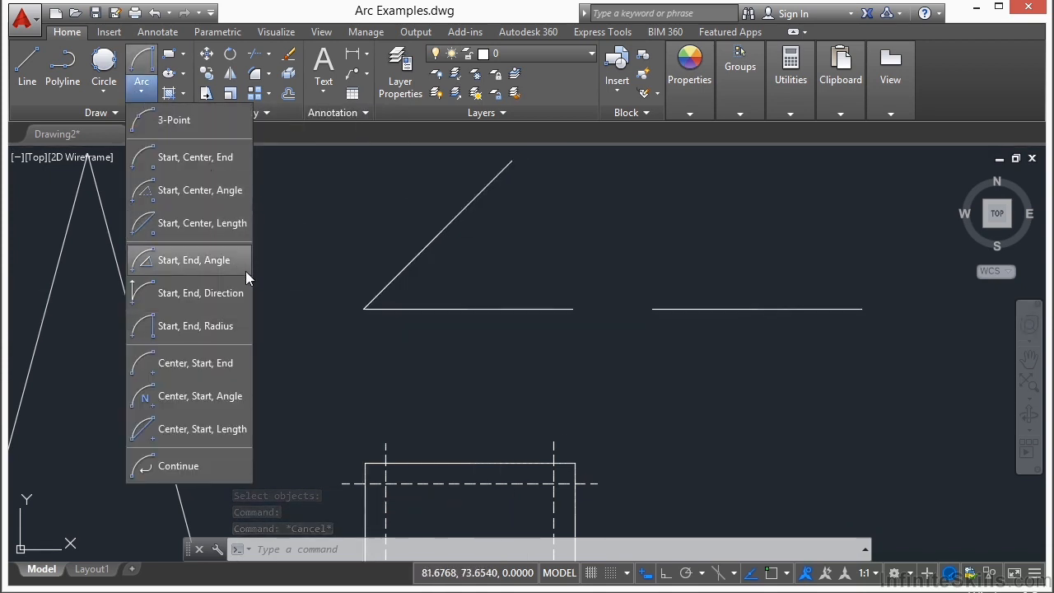
left_click(222, 327)
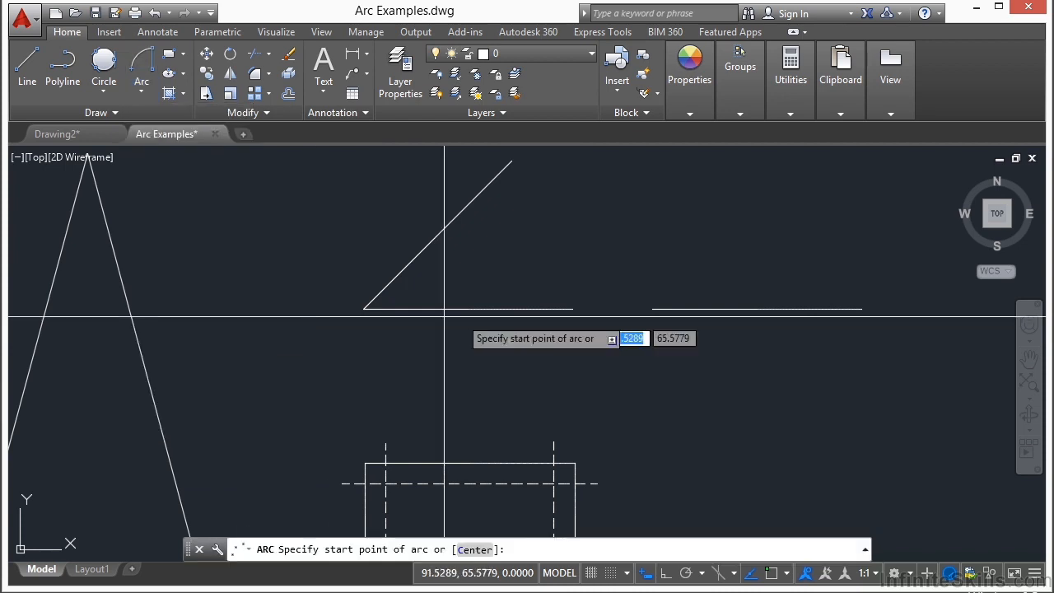
type("end")
key("Return")
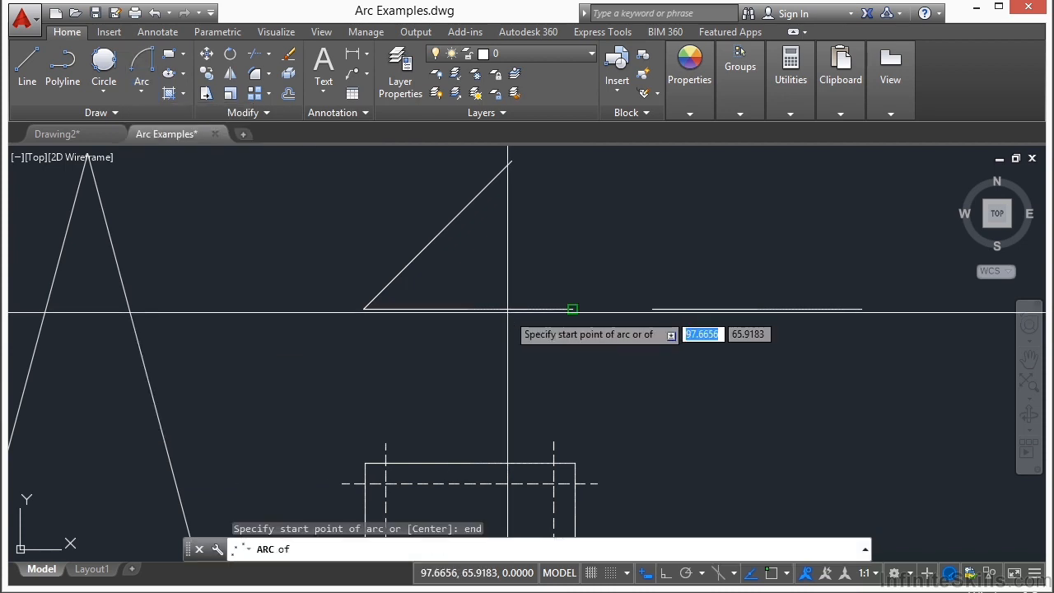
left_click(571, 310)
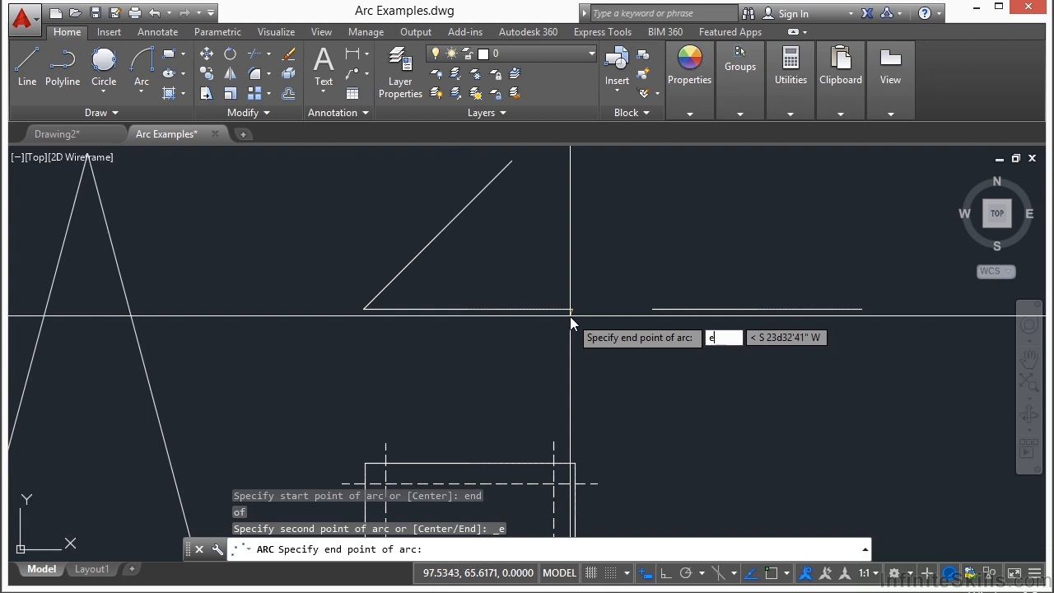
End the arc at the slanted line's upper endpoint and give it a radius of 10
type("end")
key("Return")
left_click(512, 161)
type("r")
key("Return")
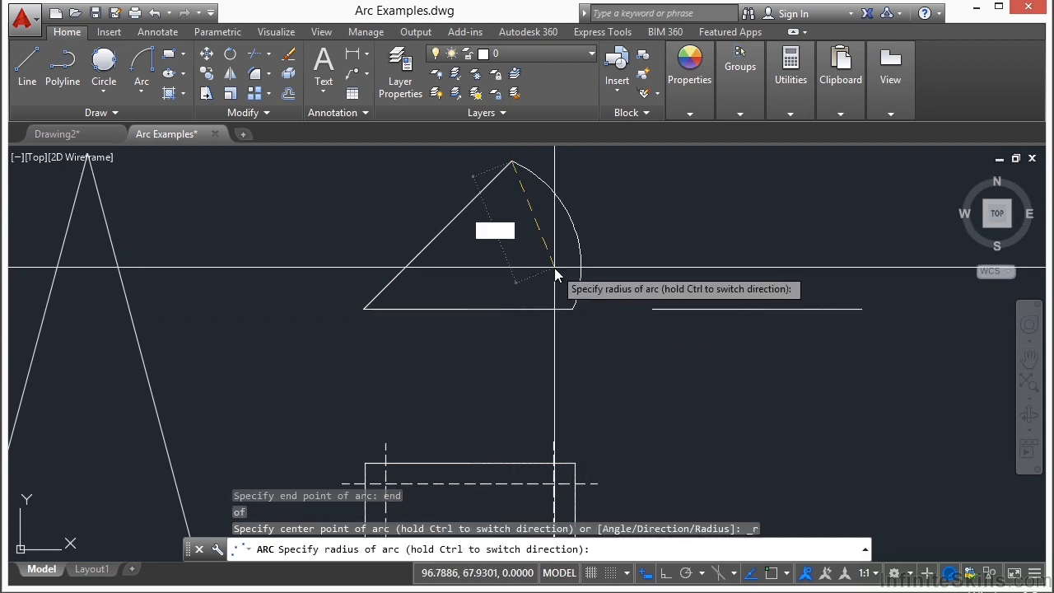
key("Return")
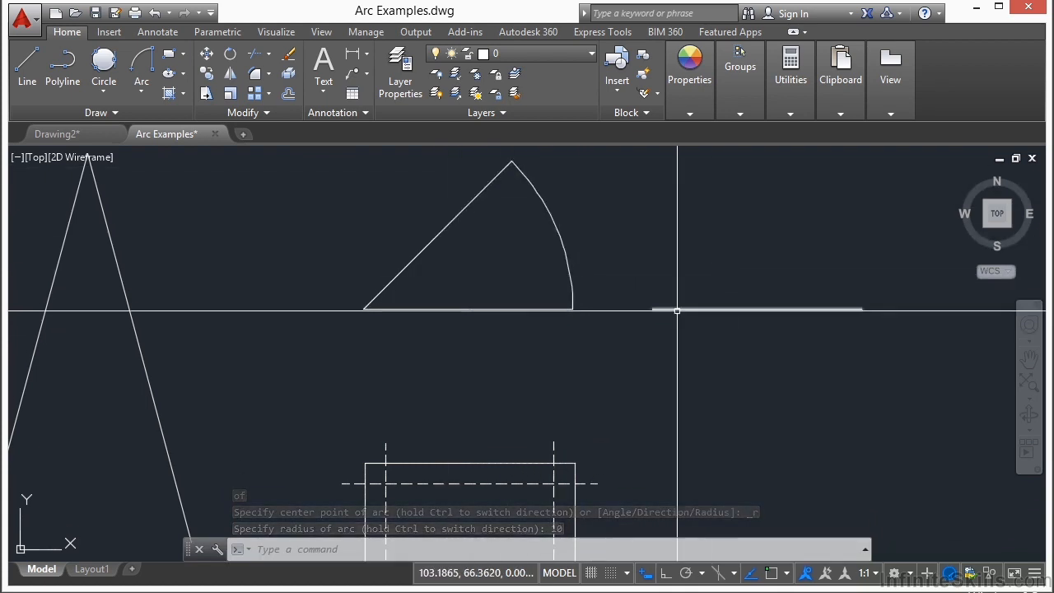
Begin a Center, Start, End arc with its center at the apex where the two long slanted lines meet
scroll(680, 282, "down", 4)
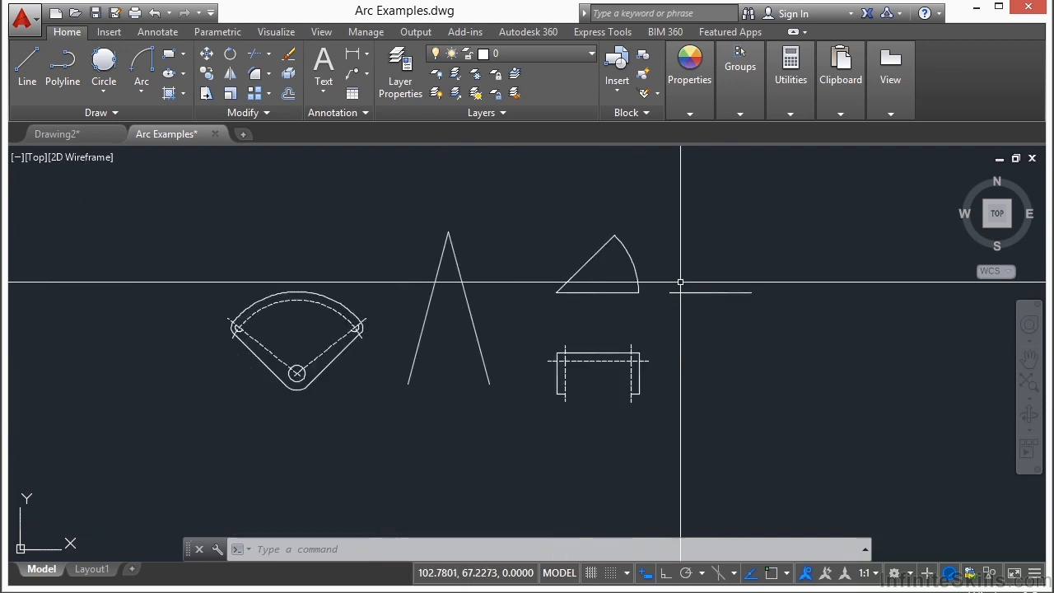
left_click(142, 92)
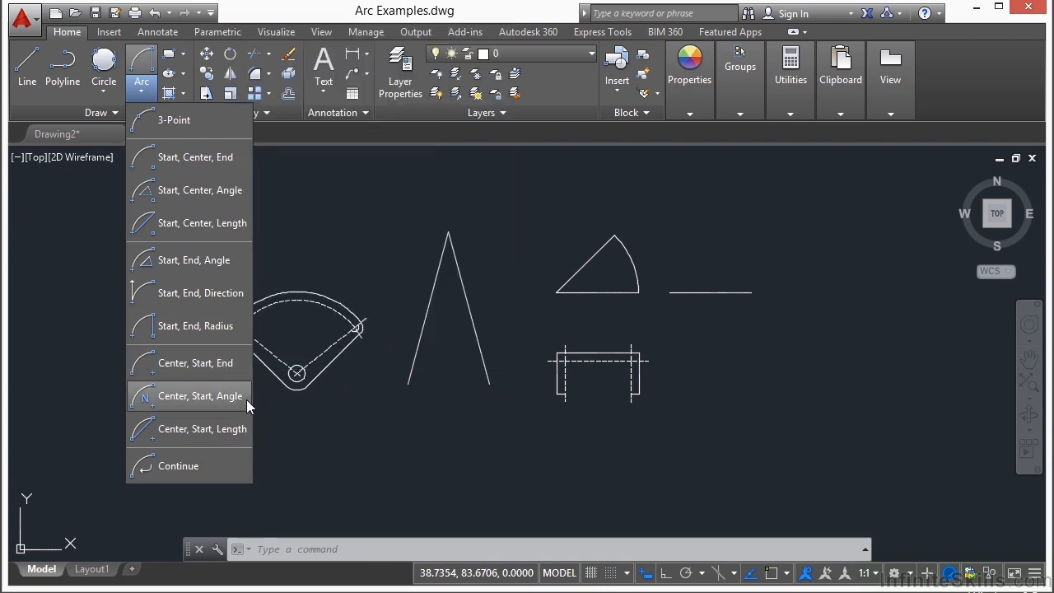
left_click(195, 365)
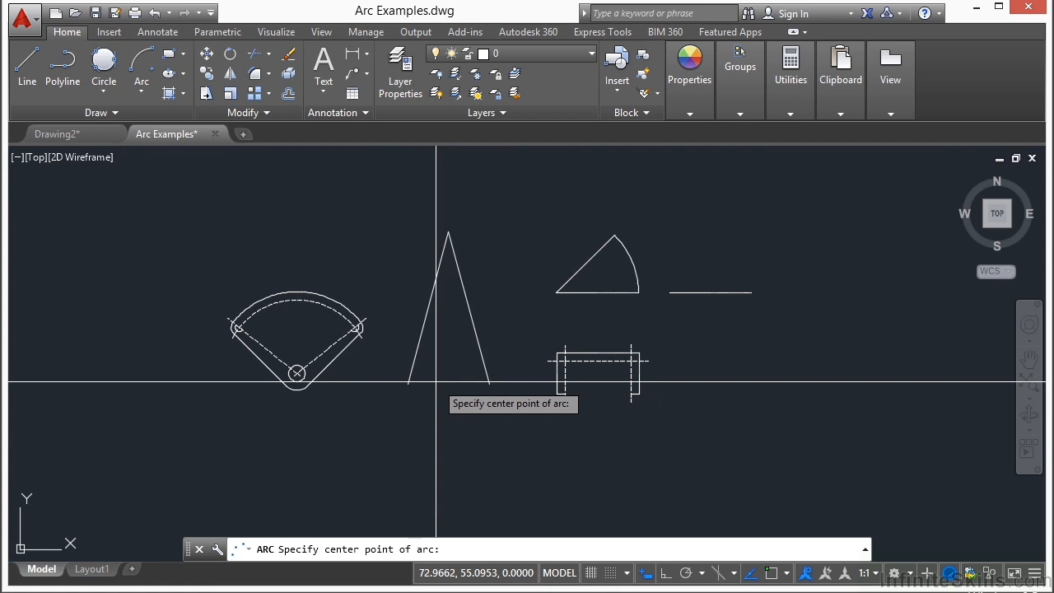
type("end")
key("Return")
scroll(444, 238, "up", 2)
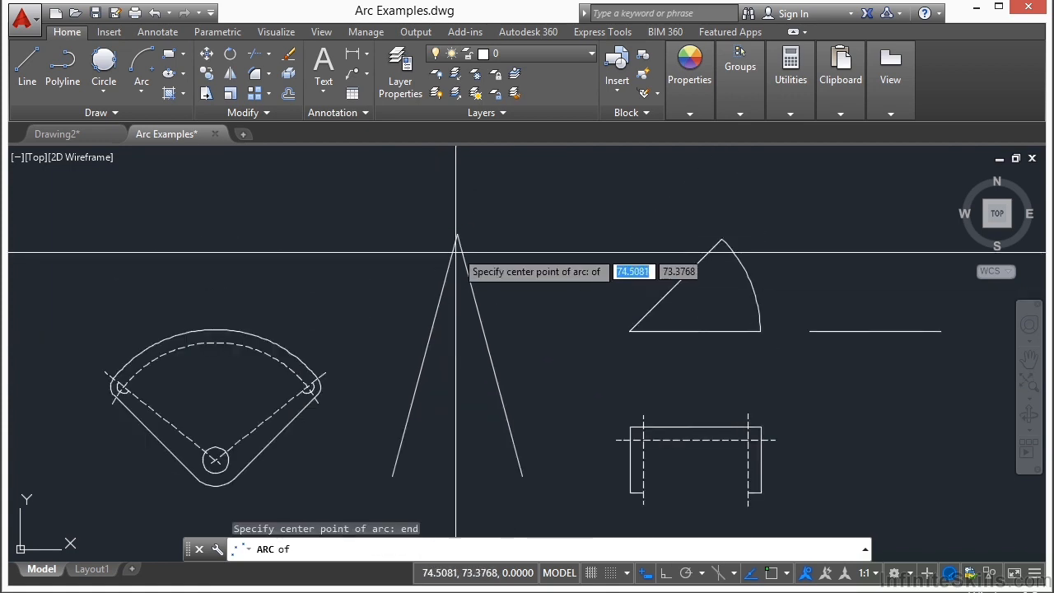
left_click(455, 242)
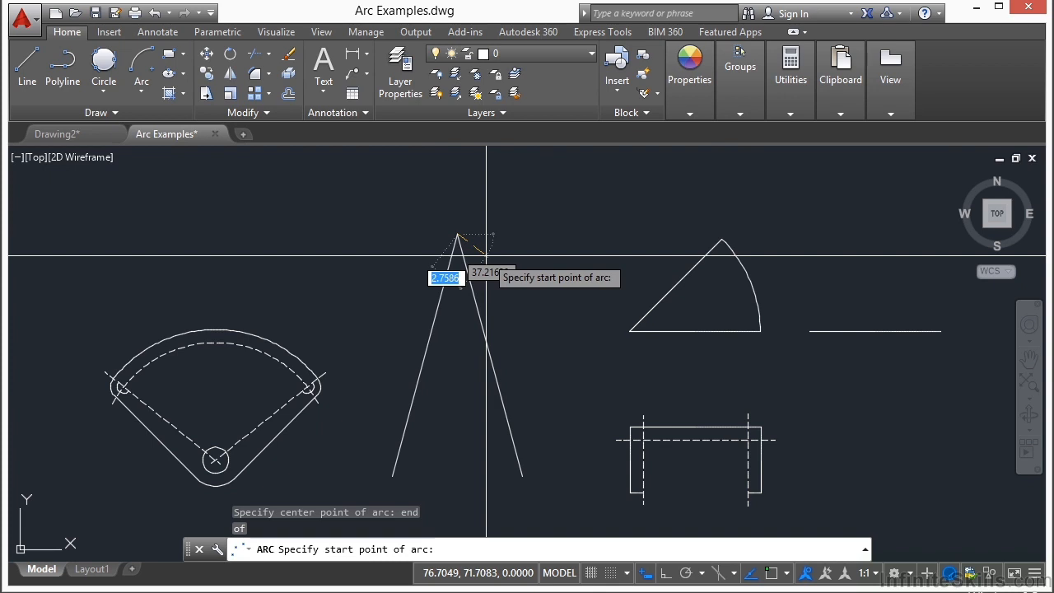
Start the centered arc at the lower endpoint of the long slanted line on the right side of the apex
type("e")
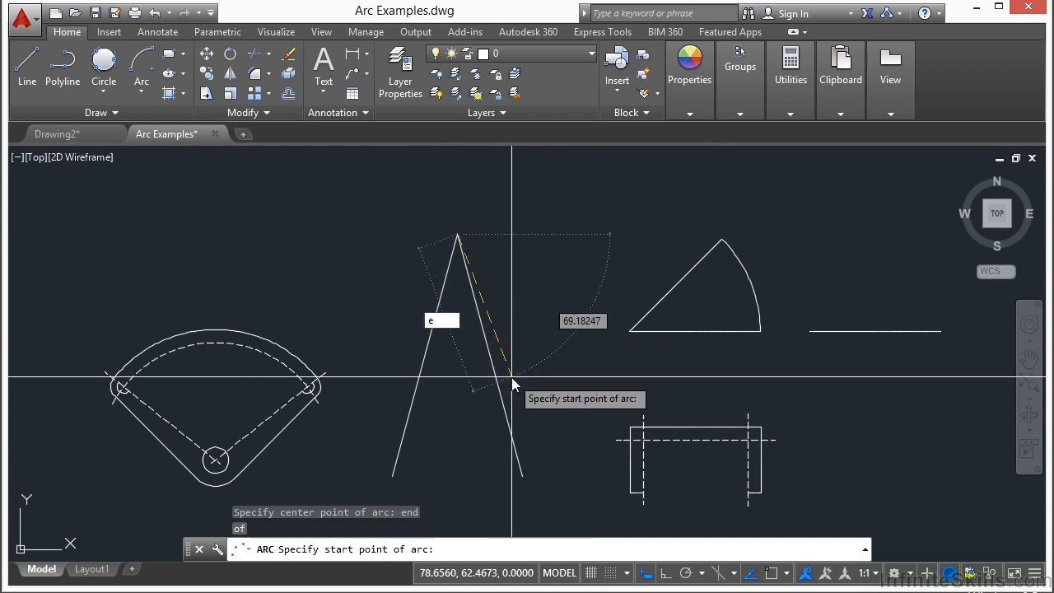
type("nd")
key("Return")
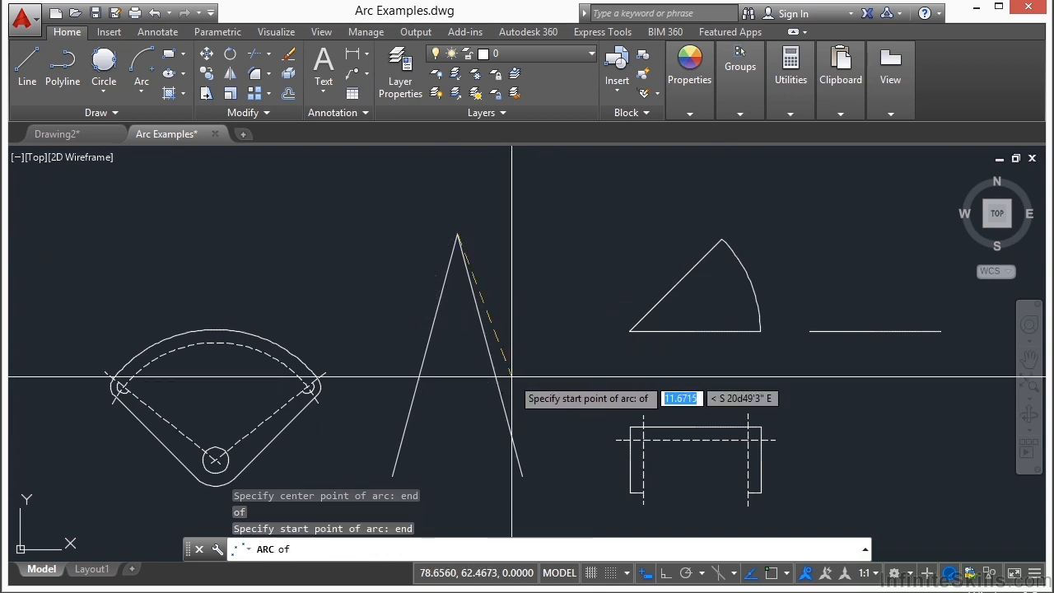
left_click(527, 466)
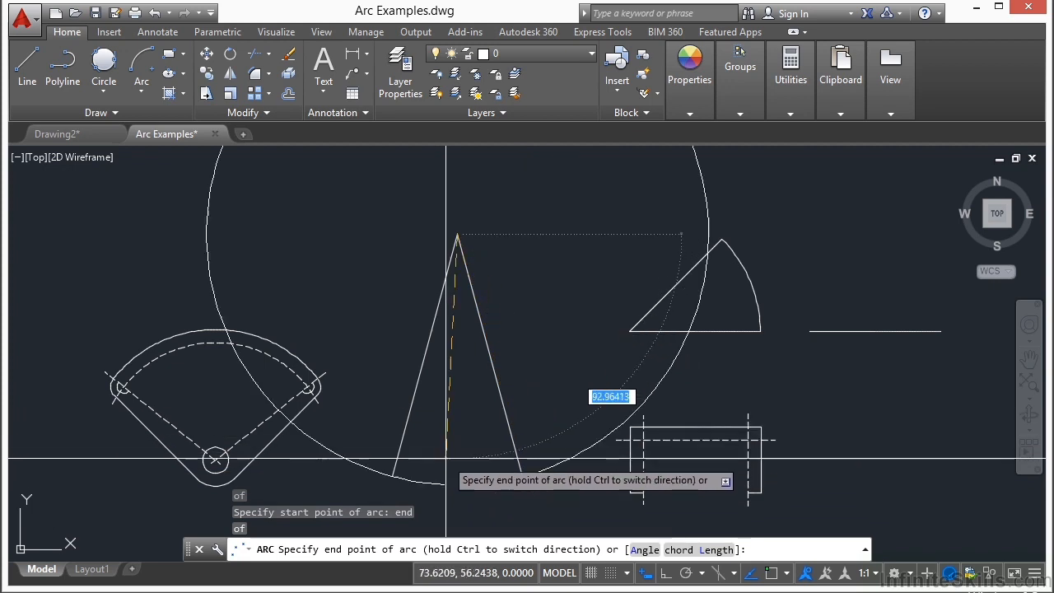
End the arc at the lower endpoint of the opposite slanted line, closing the wedge shape
scroll(608, 399, "down", 2)
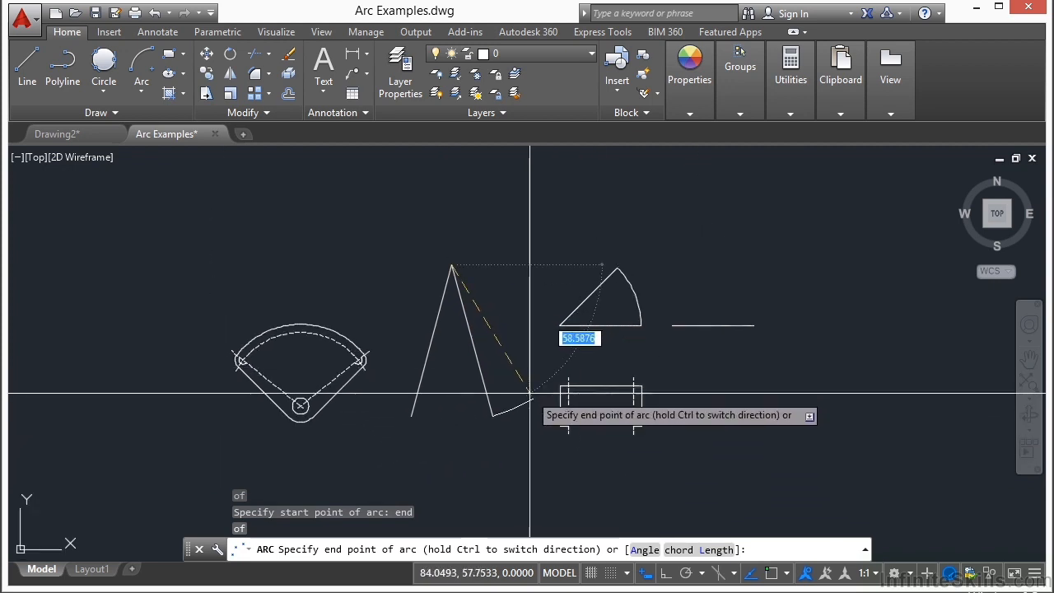
scroll(529, 393, "up", 2)
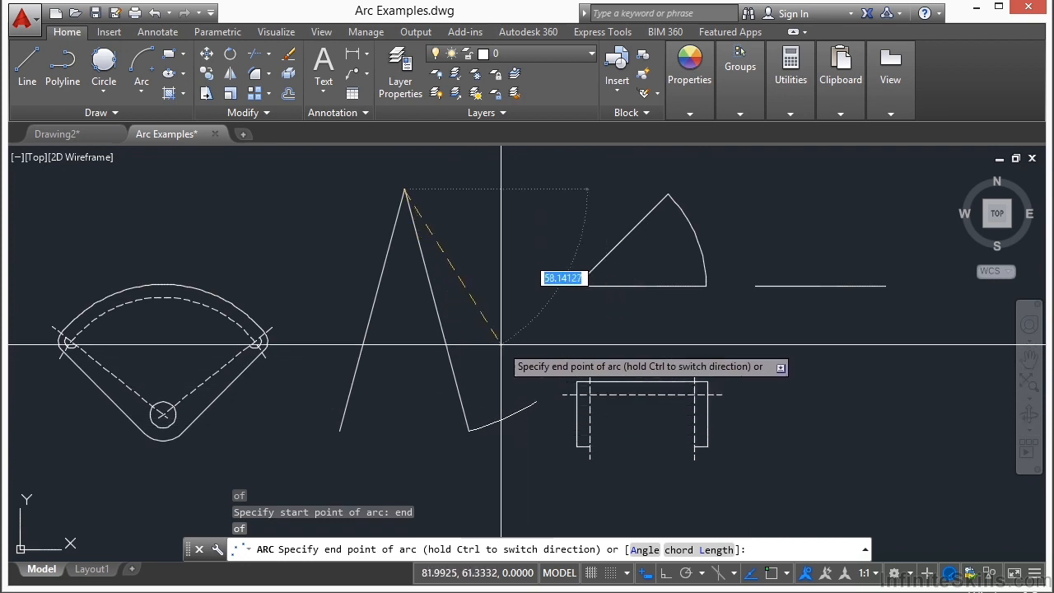
scroll(512, 428, "down", 2)
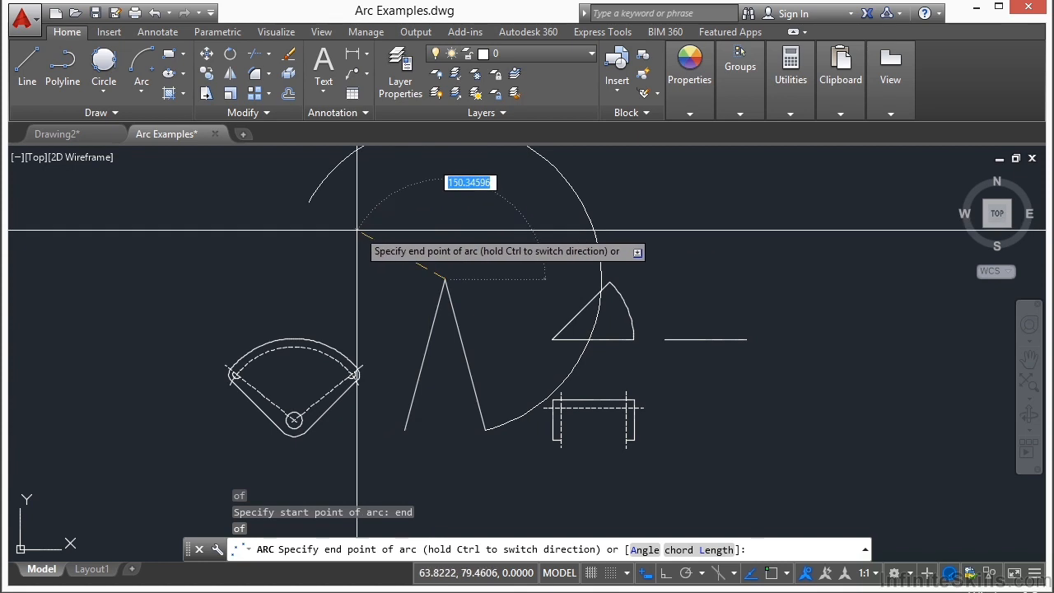
middle_click_drag(403, 429, 450, 468)
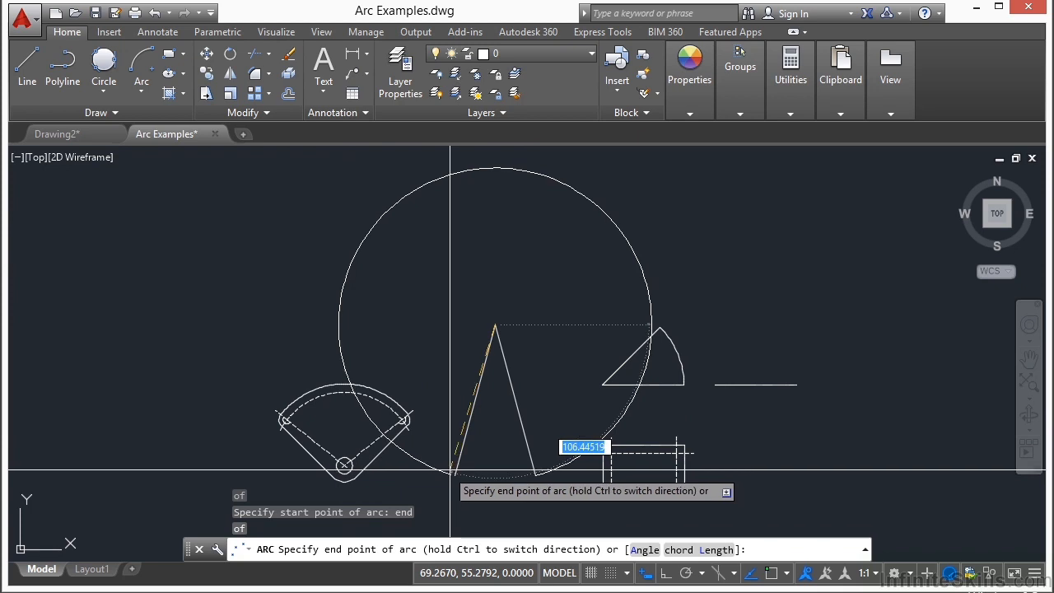
middle_click_drag(560, 444, 531, 371)
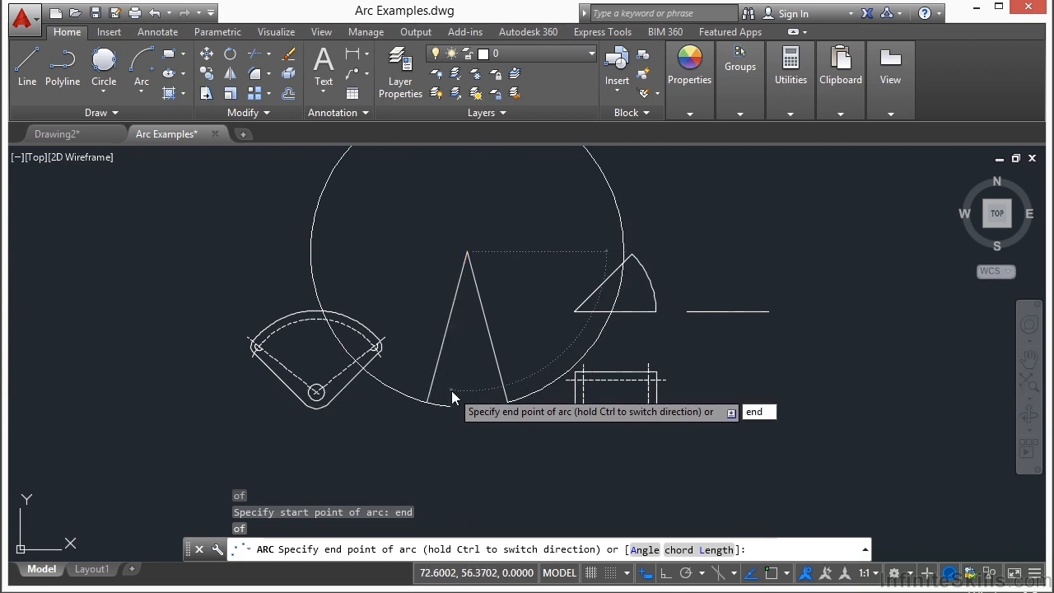
key("Return")
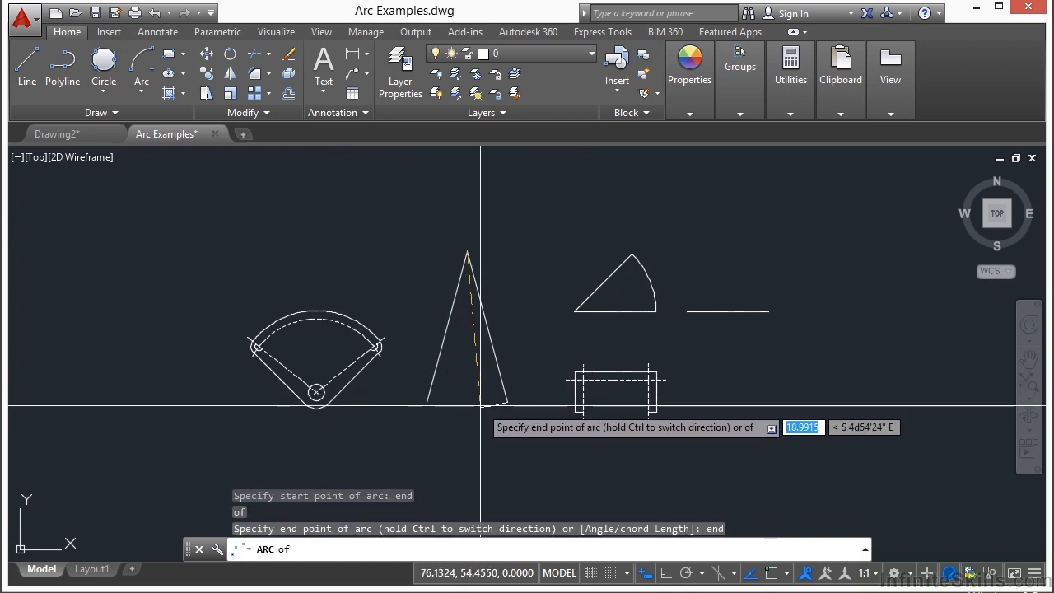
left_click(426, 402)
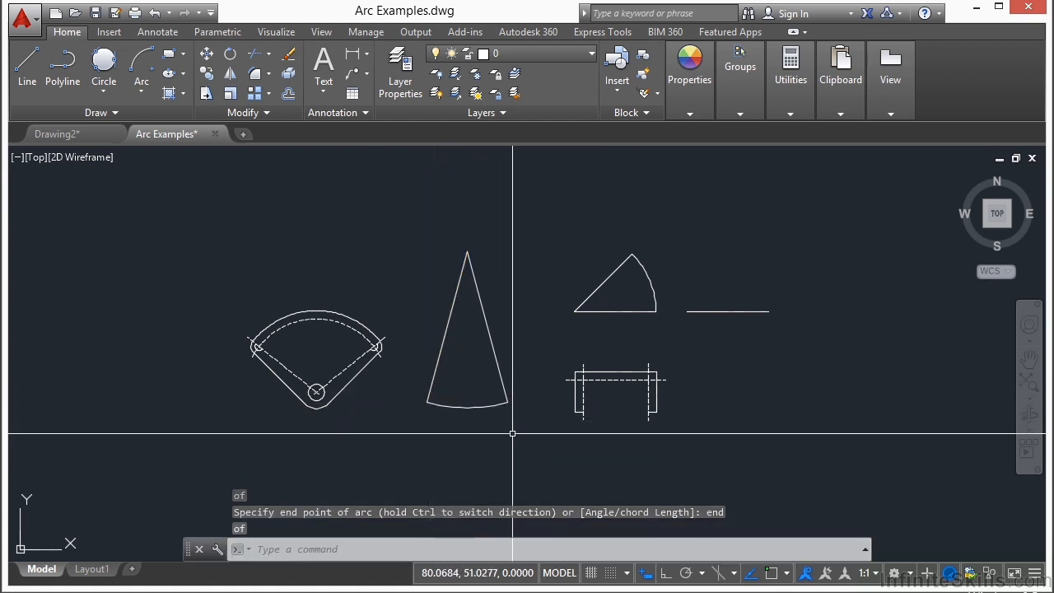
left_click(144, 89)
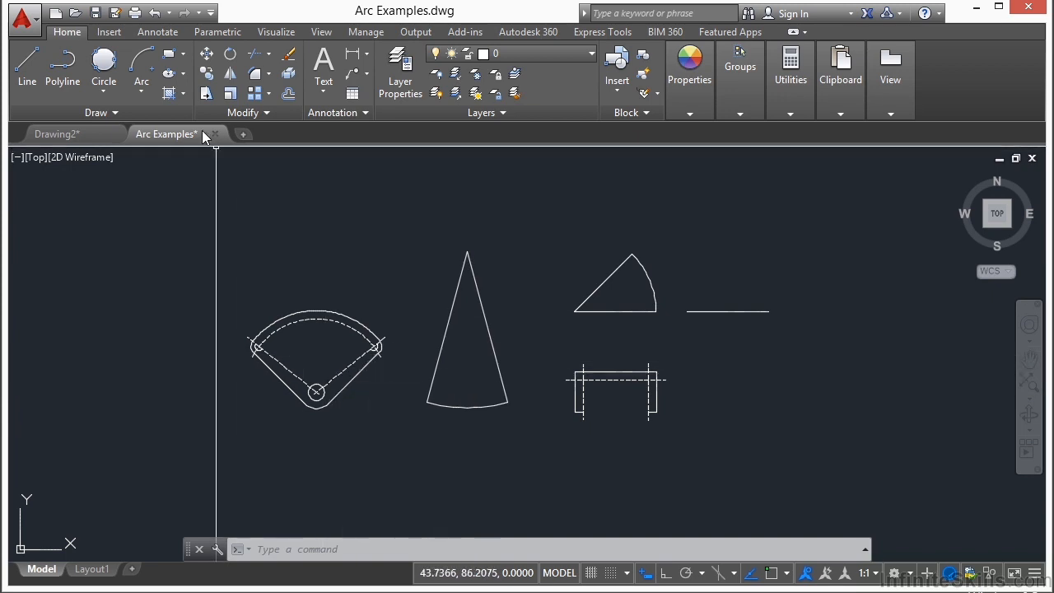
left_click(103, 92)
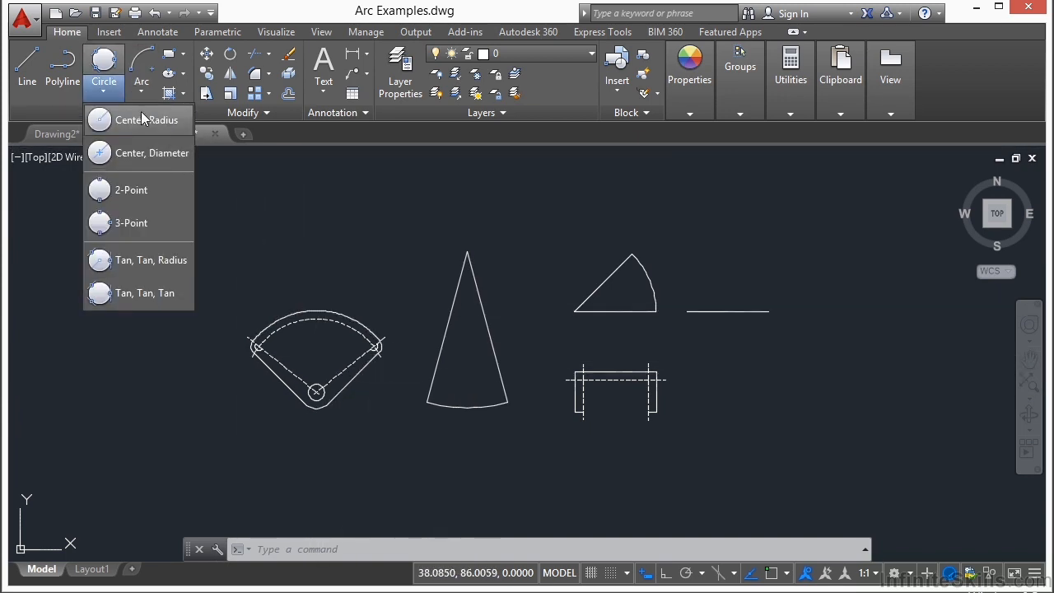
left_click(141, 92)
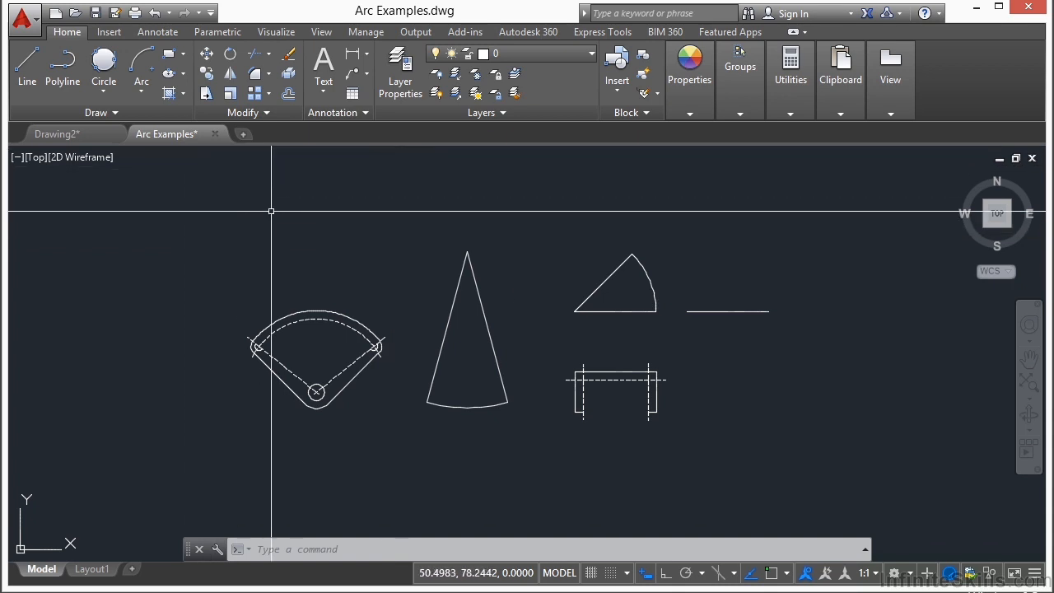
Draw a freehand three-point arc bulging upward in the empty space above the fan-shaped figure
type("rc")
key("Return")
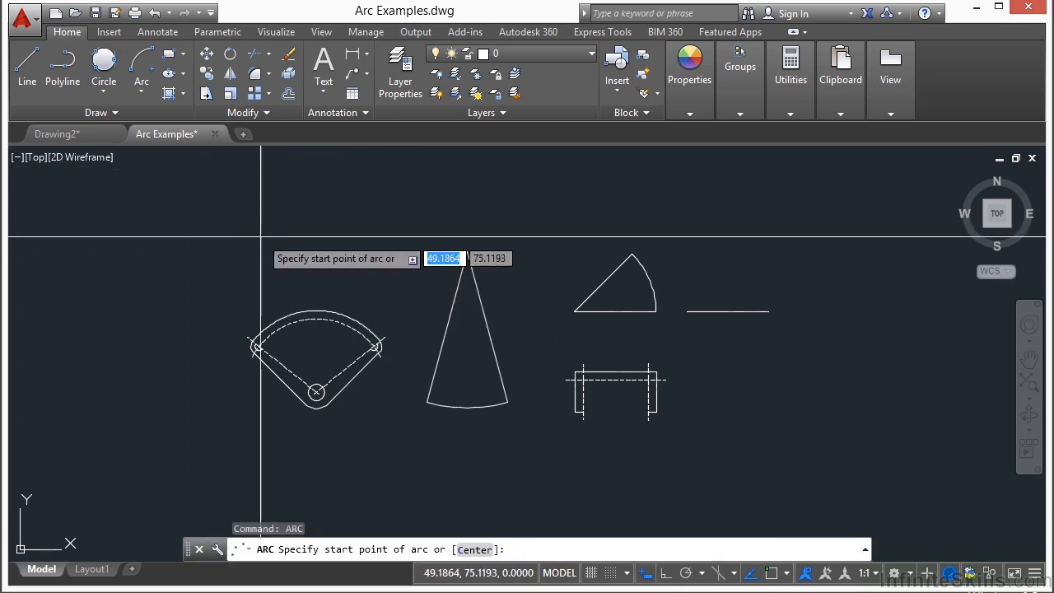
left_click(208, 264)
left_click(305, 224)
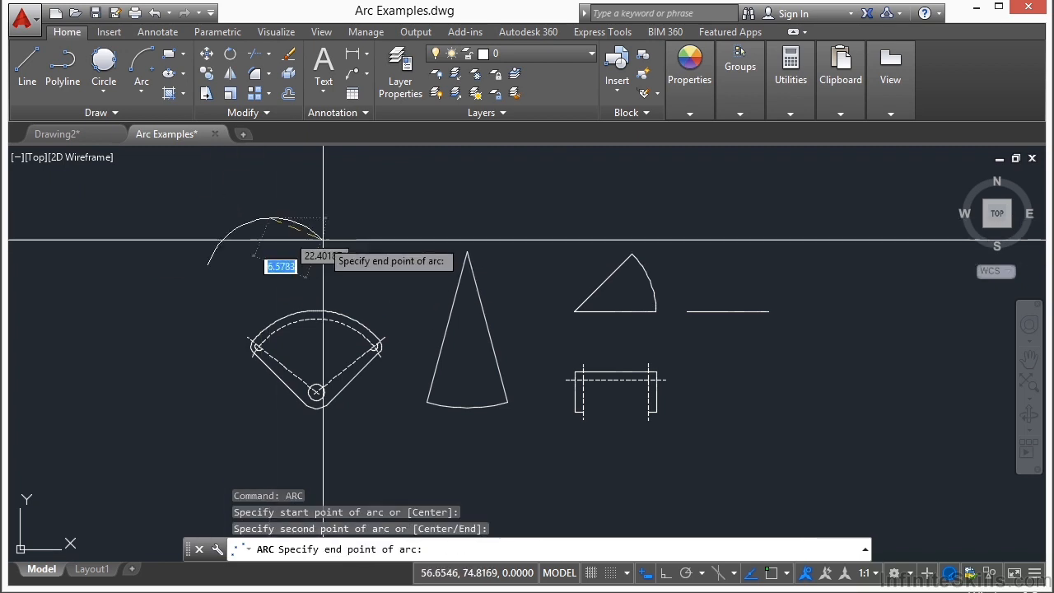
left_click(345, 256)
scroll(306, 205, "up", 2)
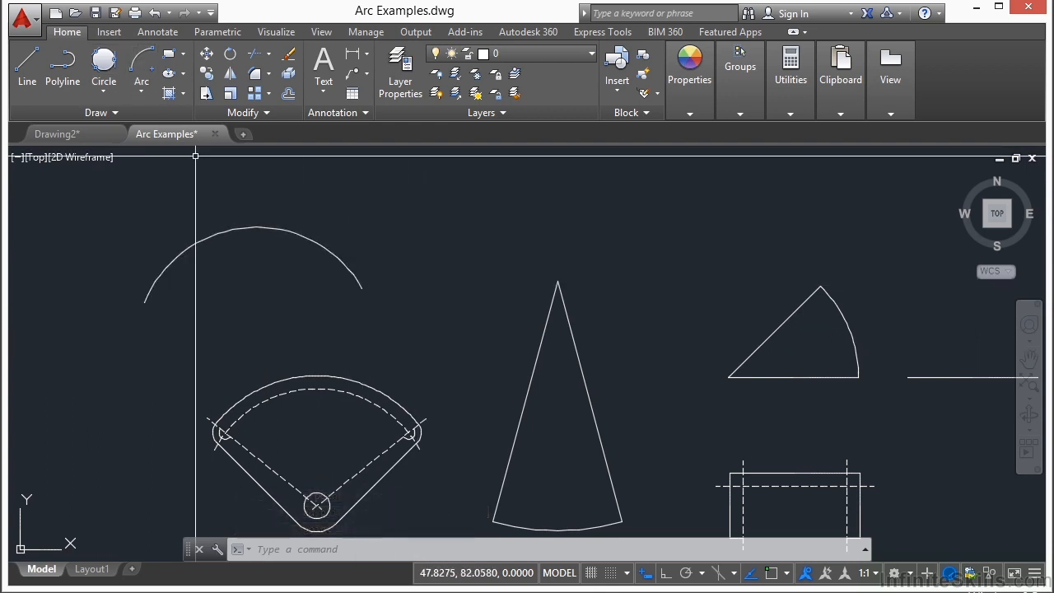
Add a tangent arc with the Continue method from the three-point arc's end, curving down and back up to its right
left_click(142, 92)
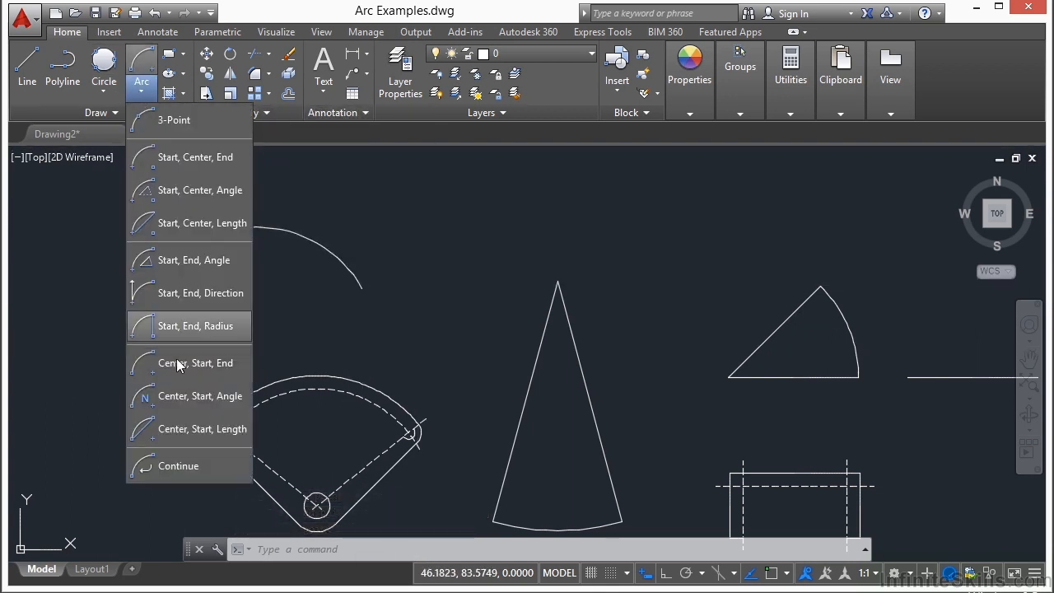
left_click(174, 465)
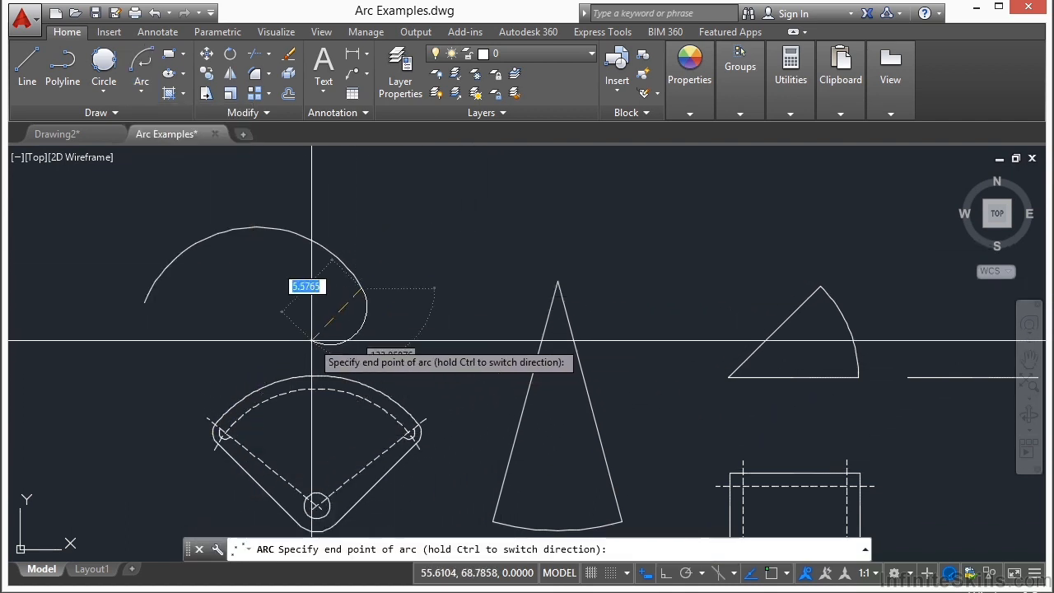
left_click(437, 255)
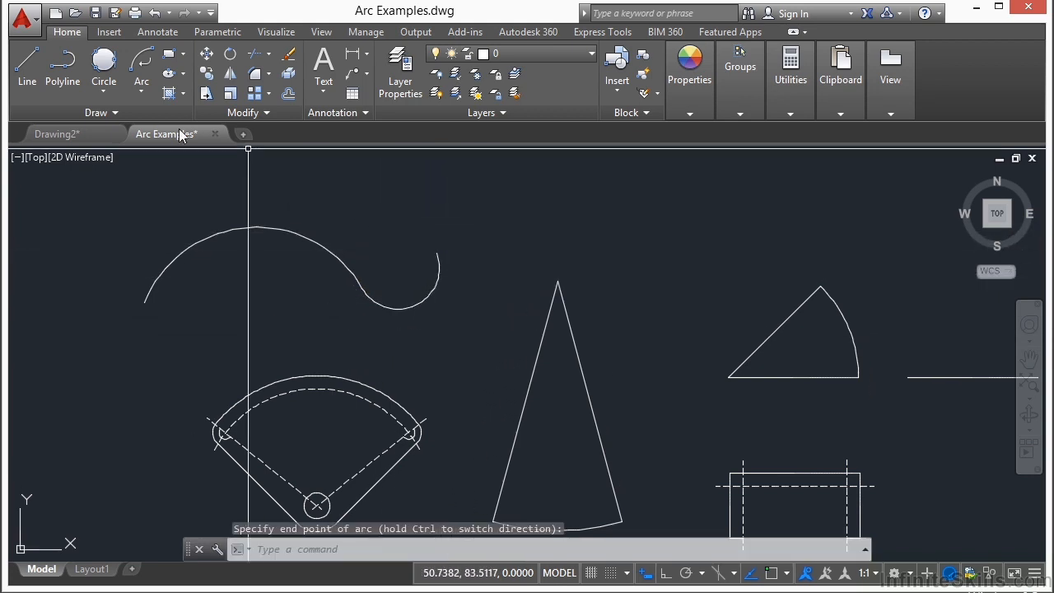
key("Return")
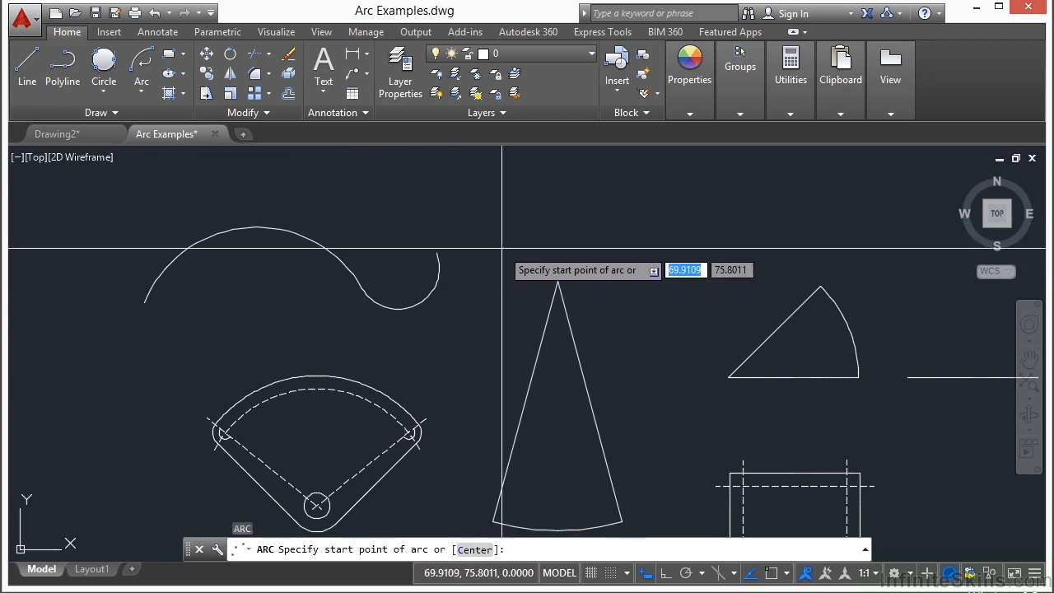
left_click(547, 236)
left_click(634, 206)
key("Escape")
key("Escape")
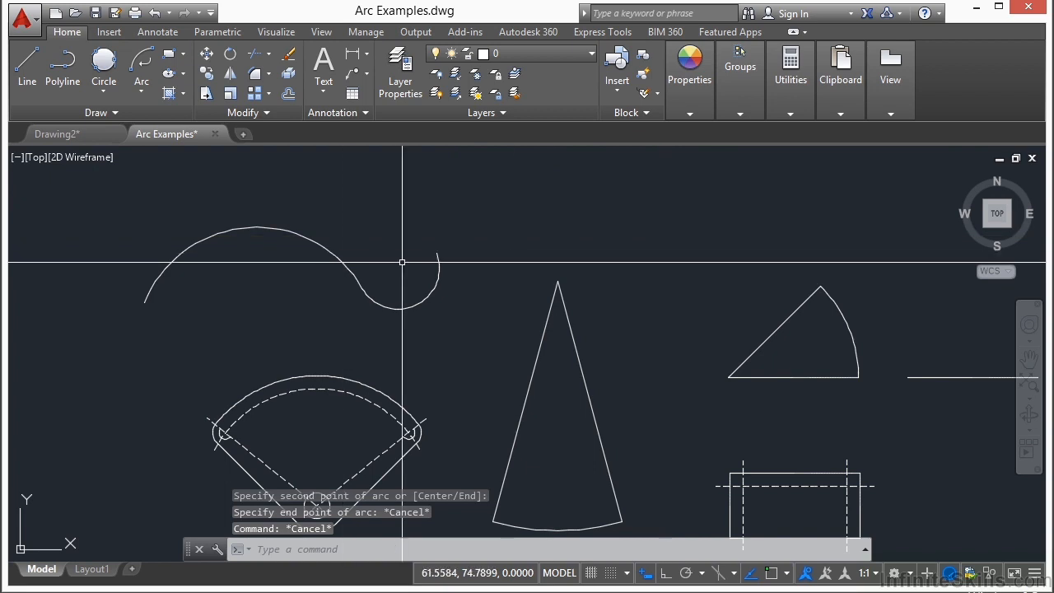
Add another Continue arc from the last arc's free end, curling back over its top to finish the hook
left_click(140, 96)
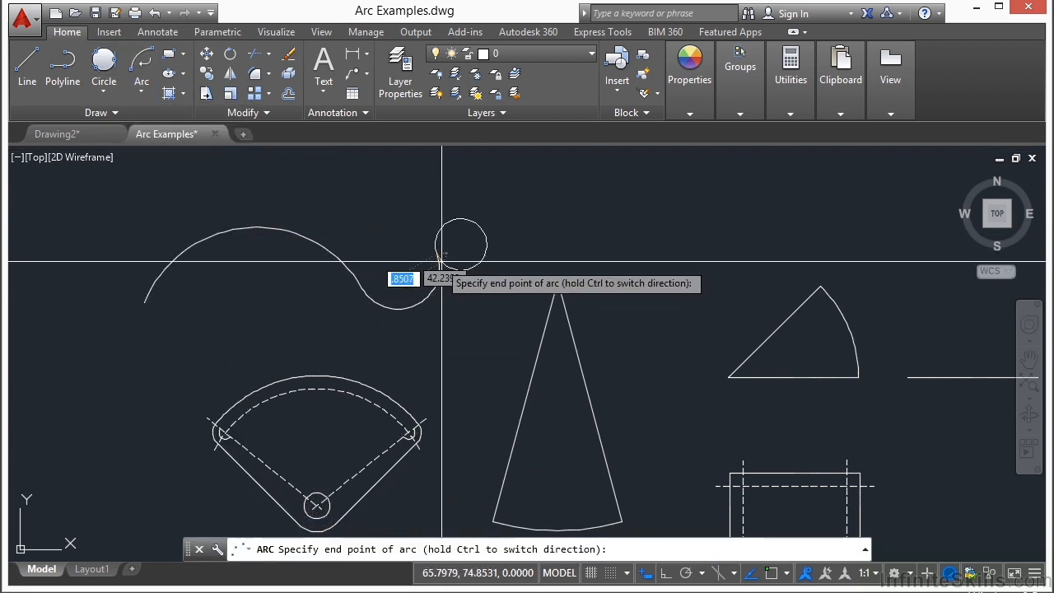
left_click(385, 244)
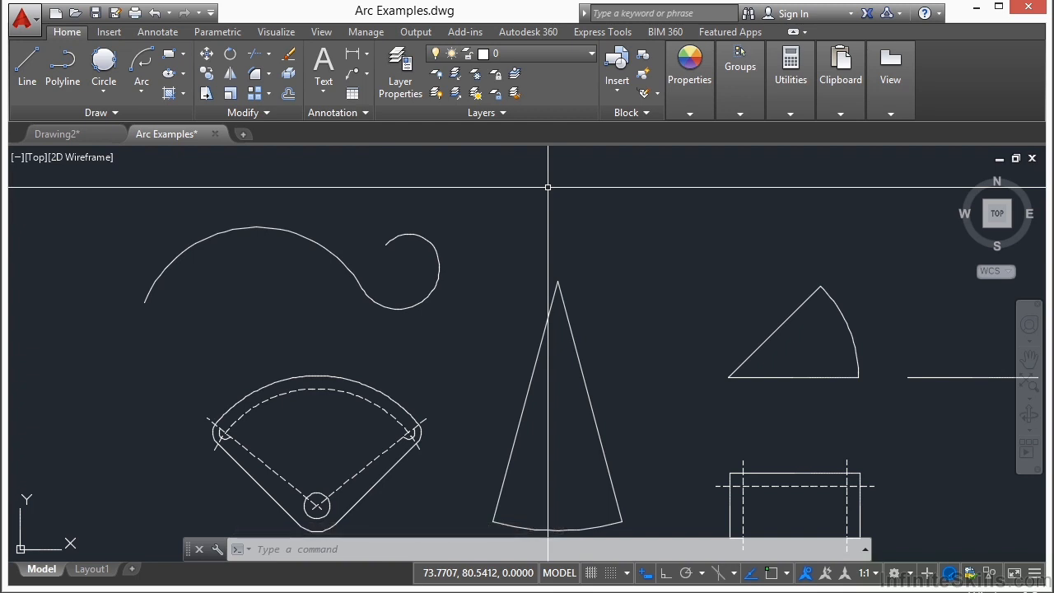
scroll(428, 223, "down", 1)
scroll(165, 244, "down", 2)
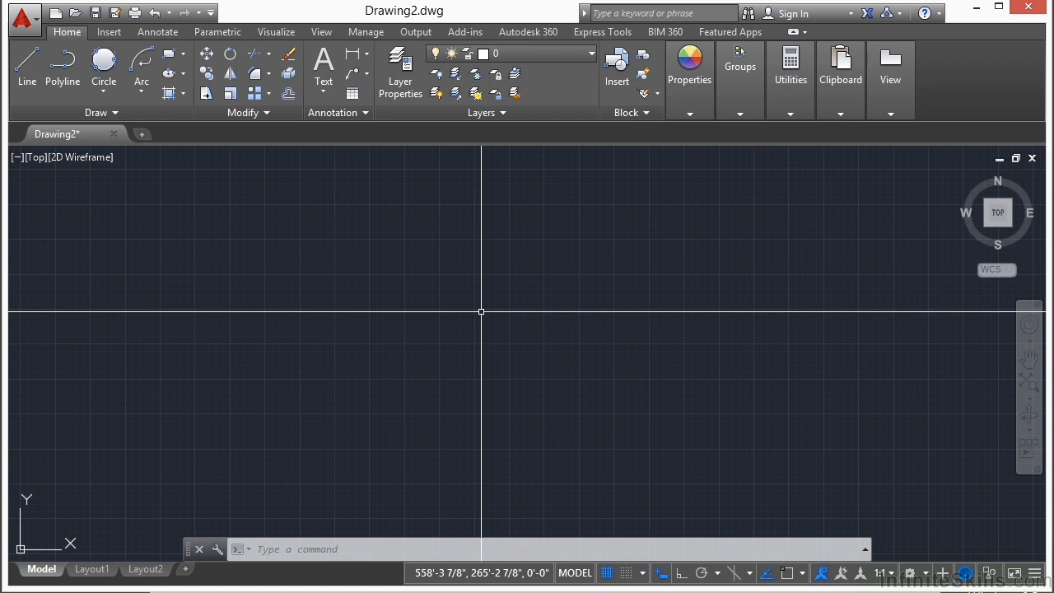
Begin a polygon with 5 sides in Drawing2
type("GON")
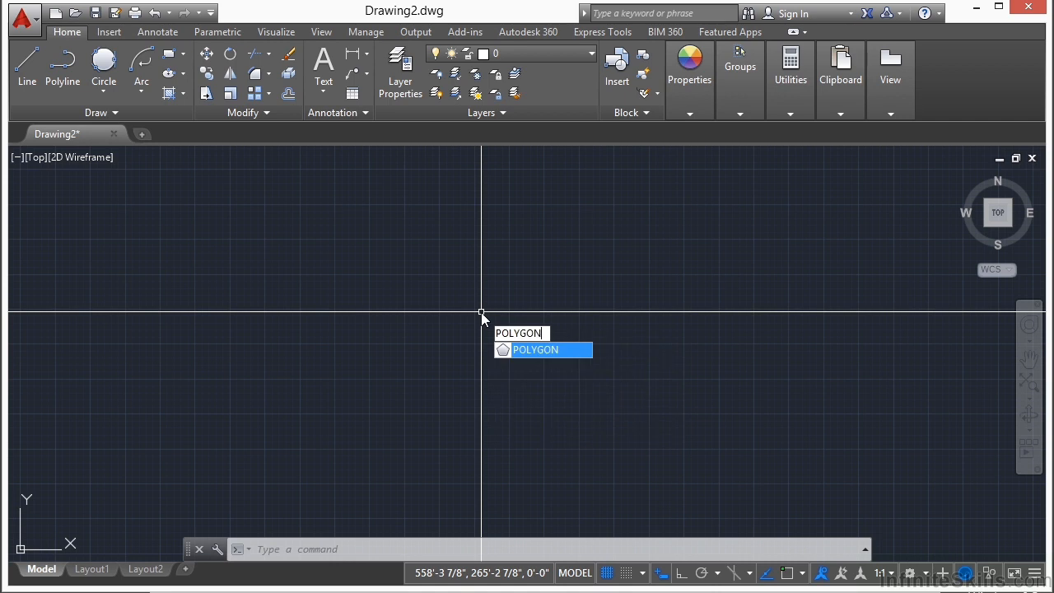
key("Escape")
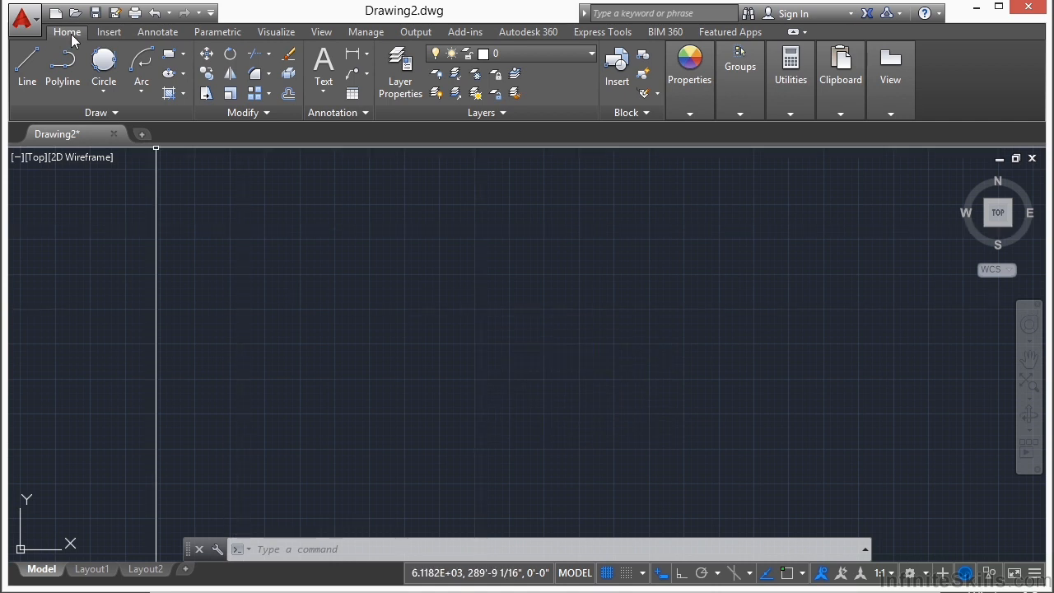
left_click(184, 55)
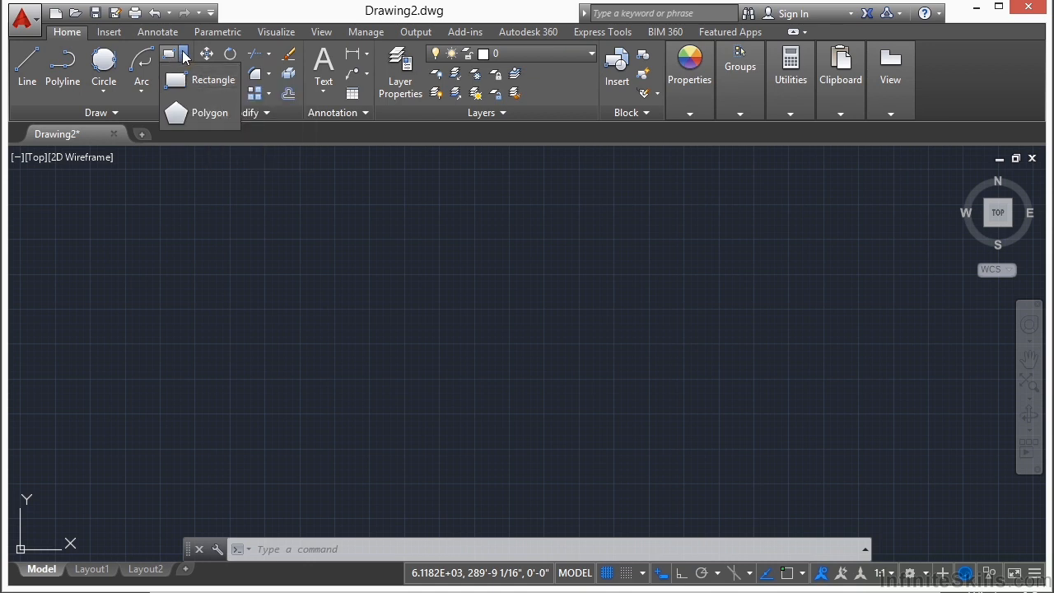
left_click(206, 115)
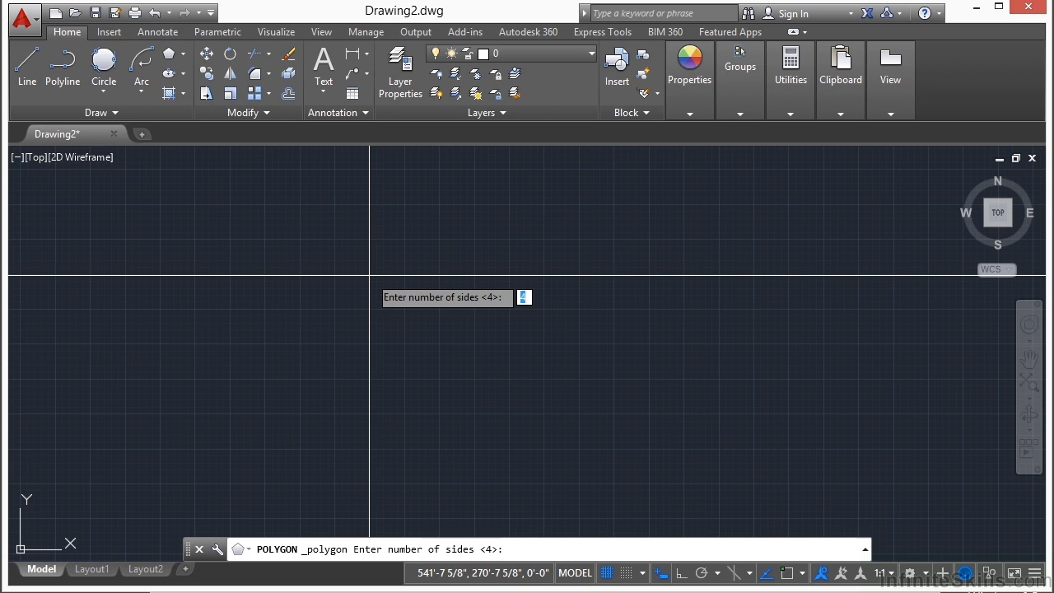
type("5")
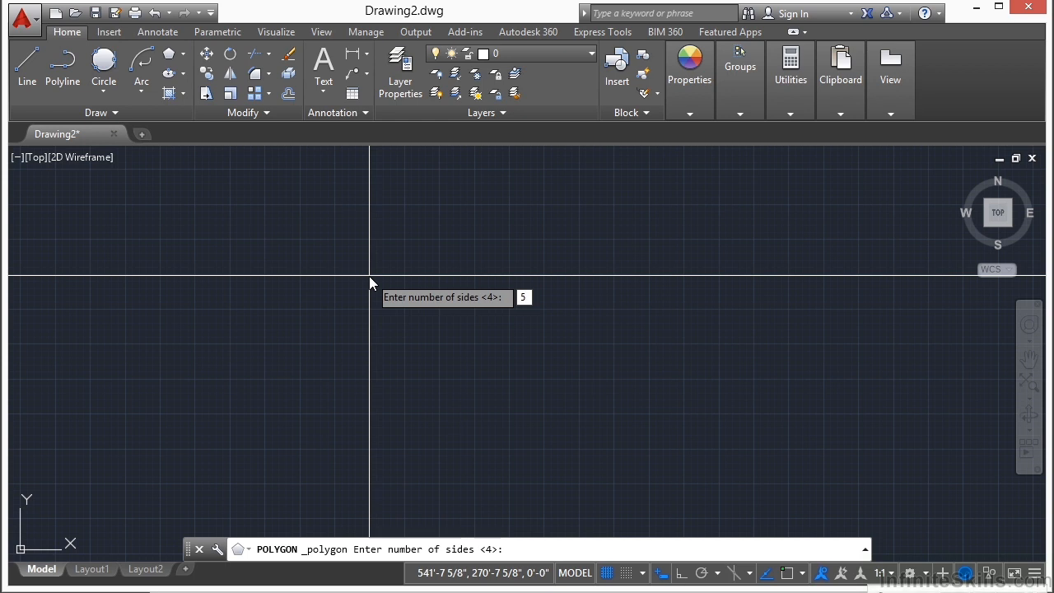
key("Return")
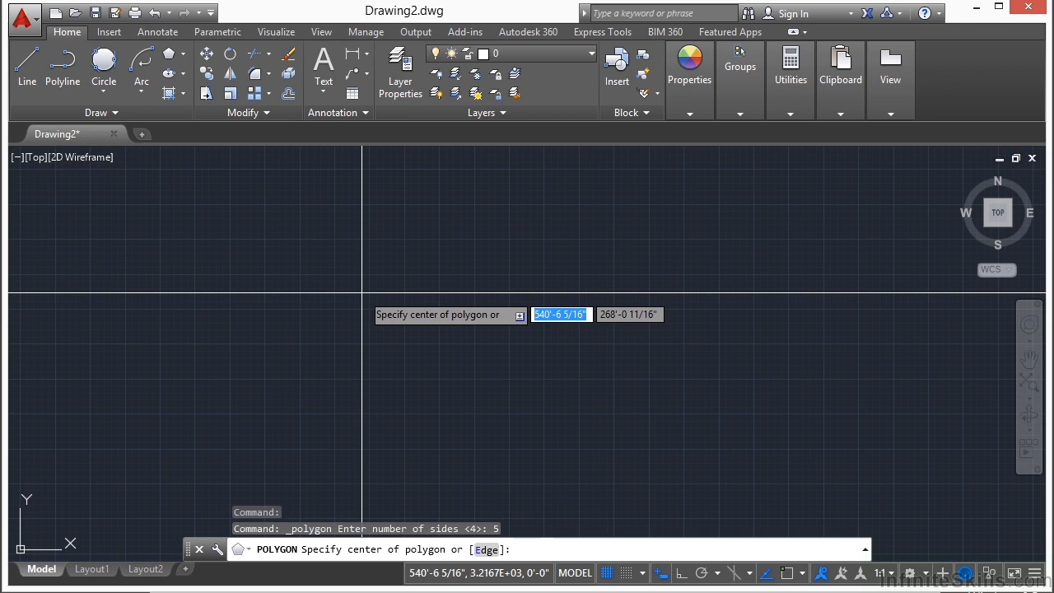
Specify the polygon's center by entering 5, and choose the Inscribed in circle option
type("5")
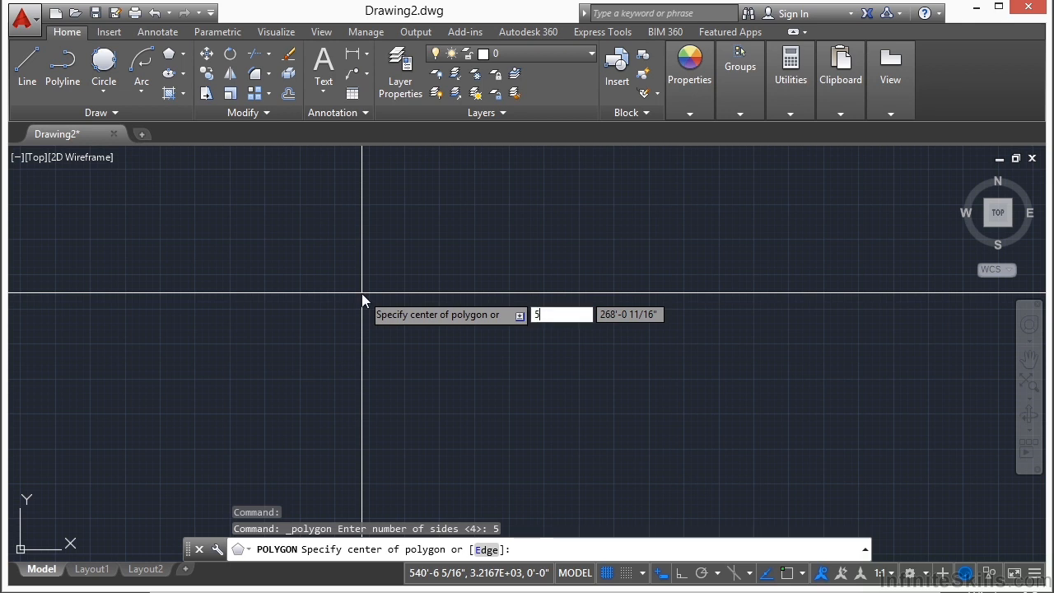
key("Return")
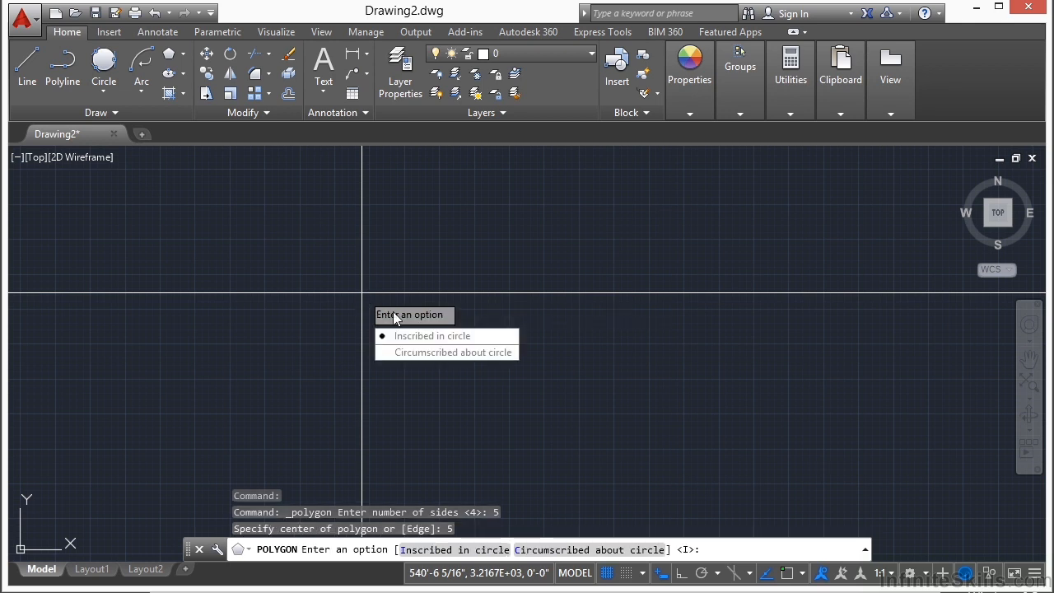
left_click(451, 342)
Set the circle radius to 5 to complete the pentagon, and bring it into view
scroll(537, 257, "down", 5)
middle_click_drag(594, 218, 525, 287)
scroll(481, 320, "up", 2)
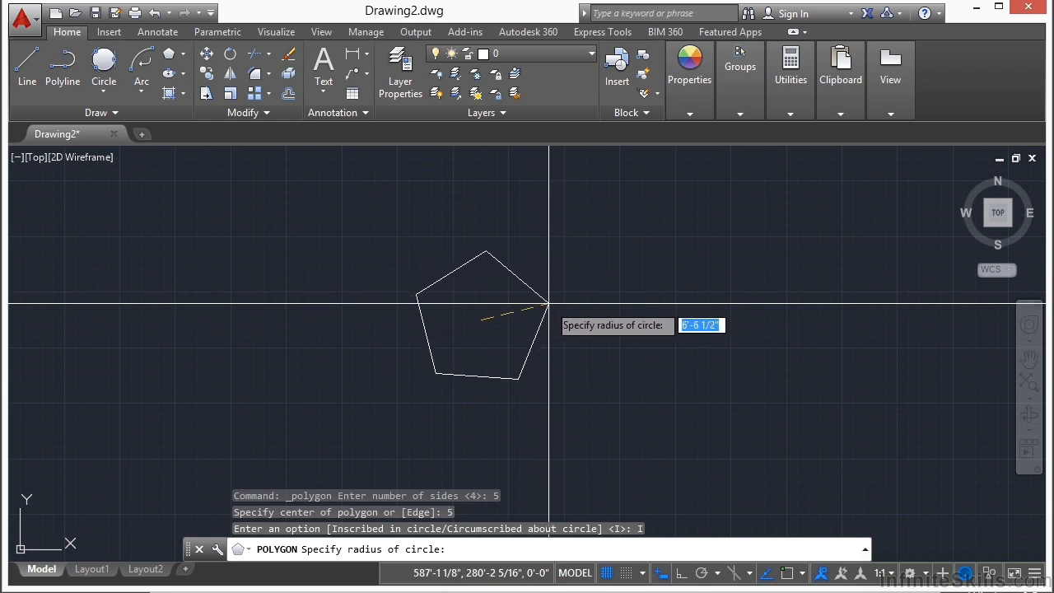
type("5")
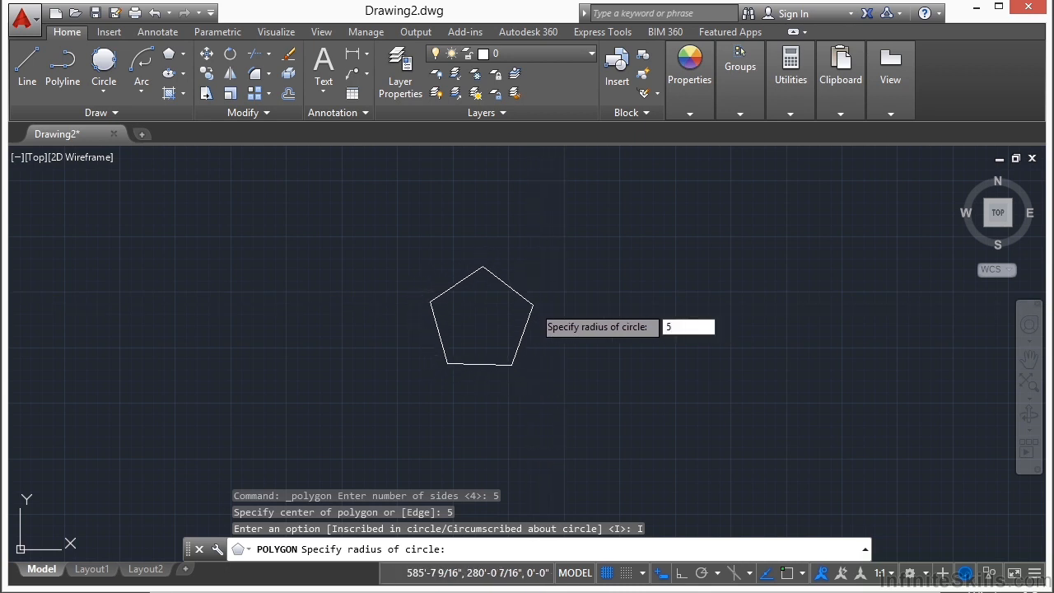
key("Return")
scroll(483, 330, "up", 6)
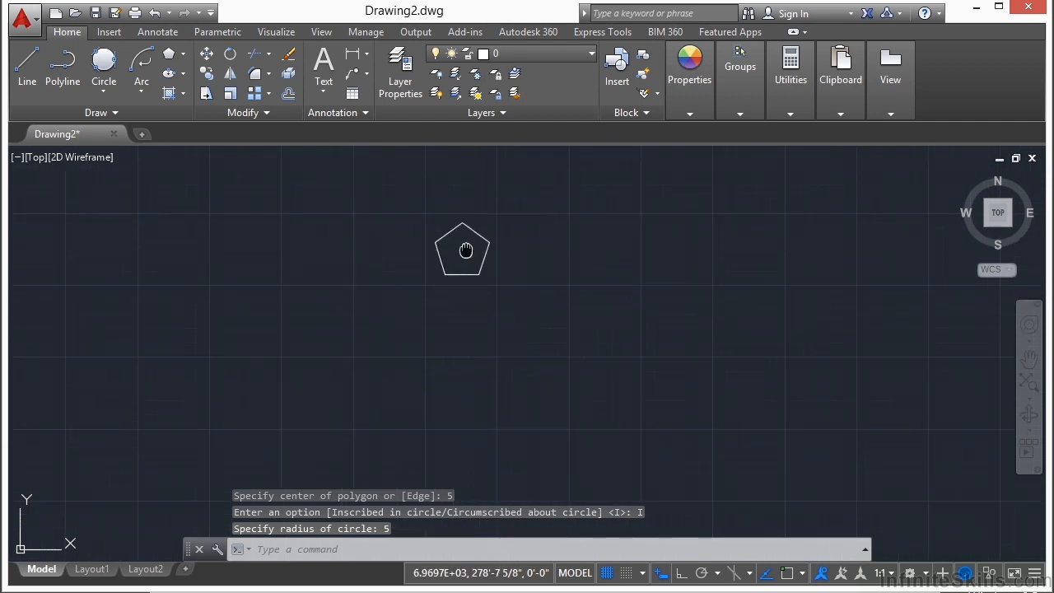
Stretch the pentagon's left corner outward and upward, and move its top corner down between its two neighbouring corners
scroll(470, 247, "up", 2)
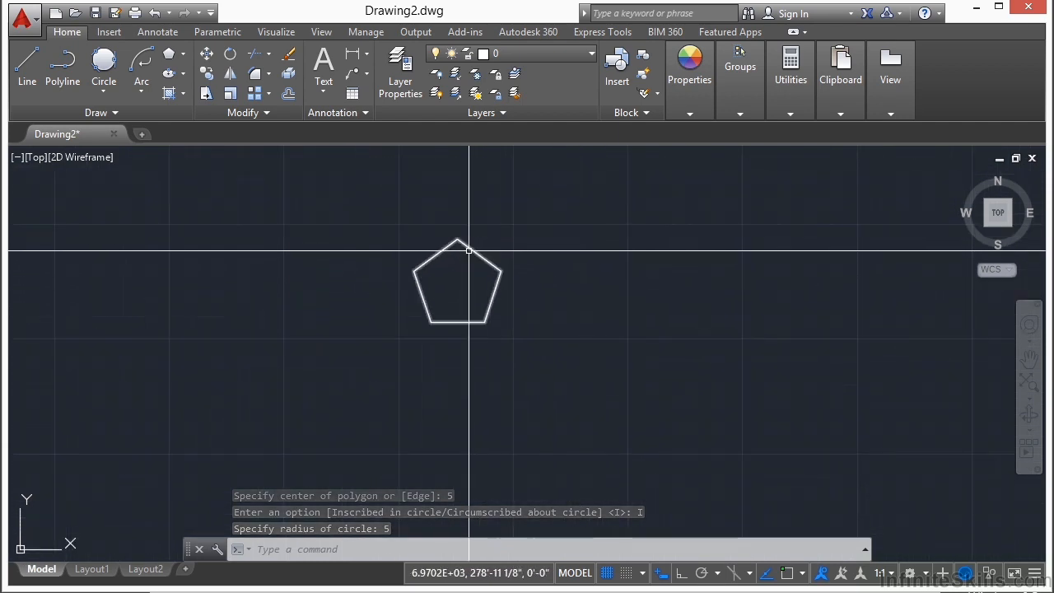
left_click(468, 253)
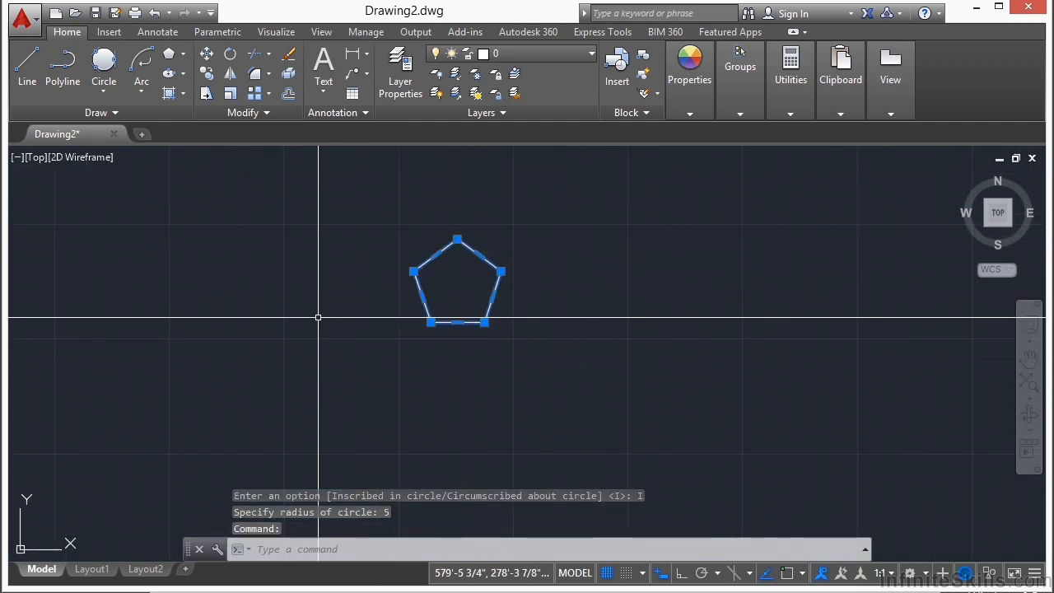
scroll(452, 266, "up", 2)
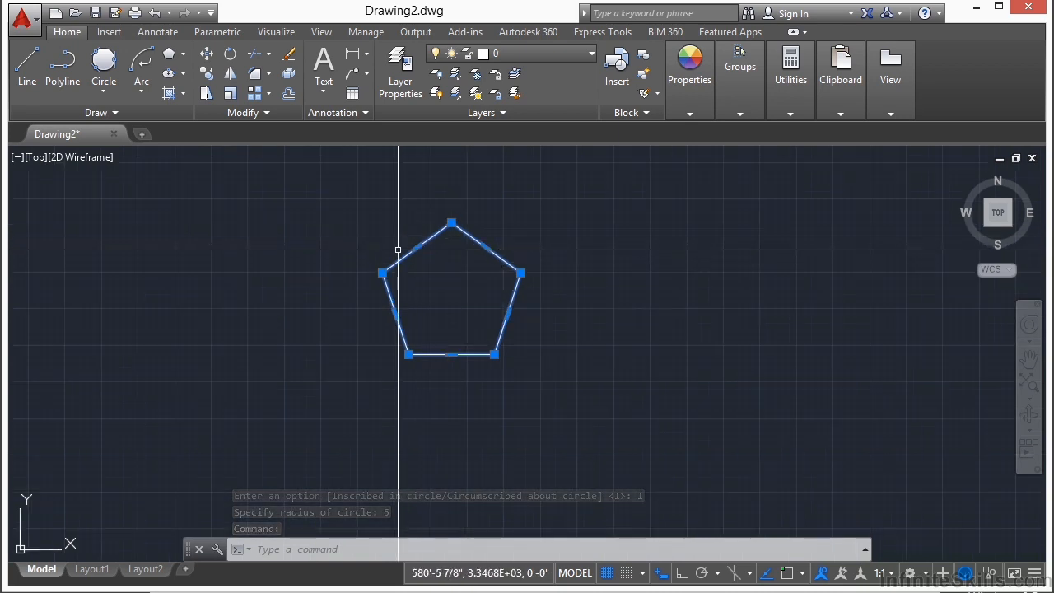
left_click(381, 273)
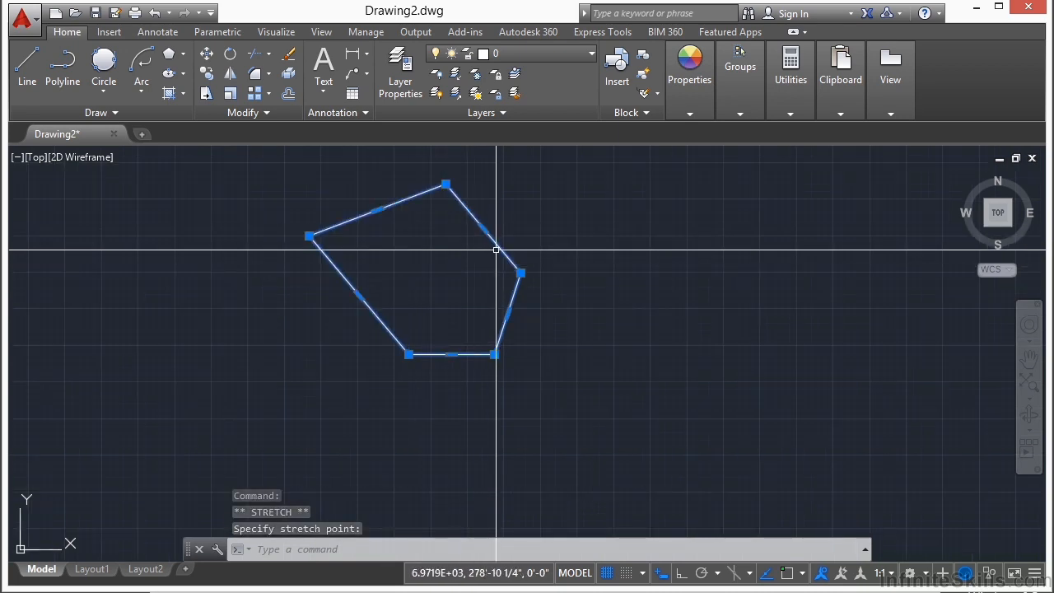
left_click(445, 184)
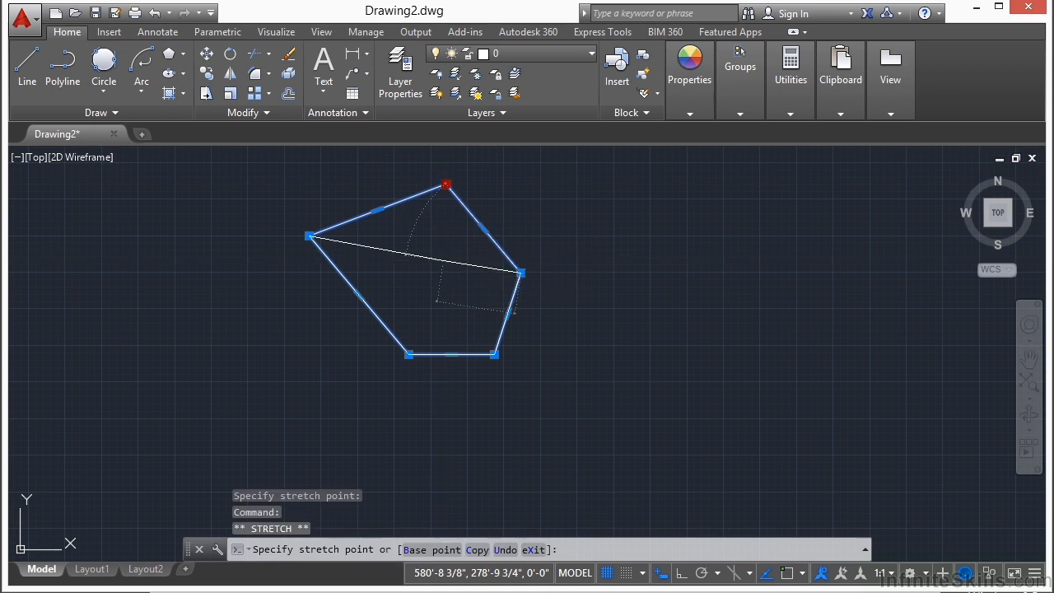
left_click(447, 259)
key("Escape")
Draw a 5-sided polygon with the Edge option to the right of the distorted pentagon, picking both endpoints of a steep edge
scroll(433, 311, "down", 2)
middle_click_drag(513, 299, 365, 298)
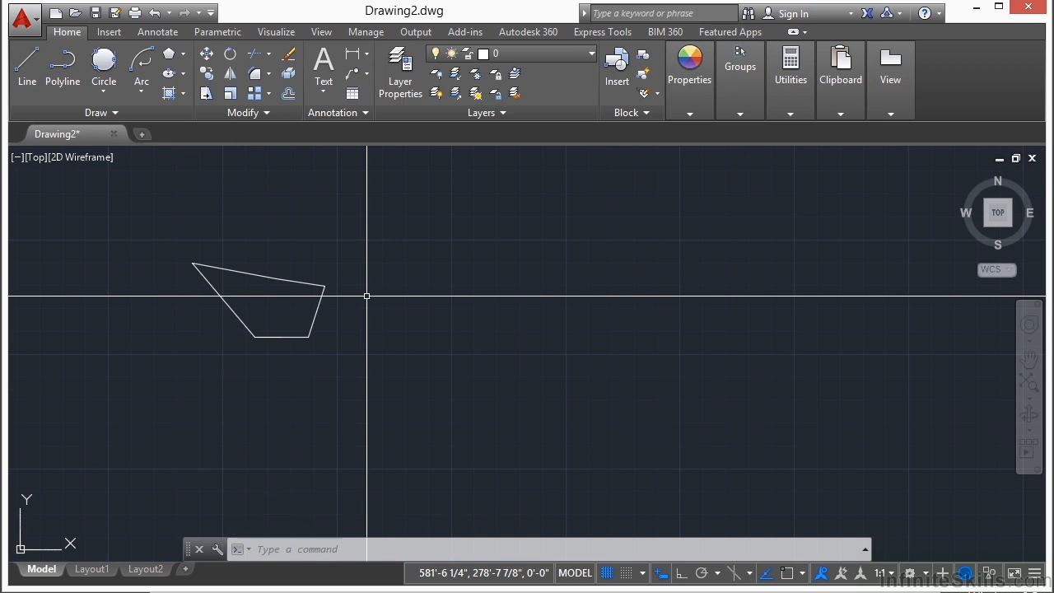
type("pol")
key("Return")
key("Return")
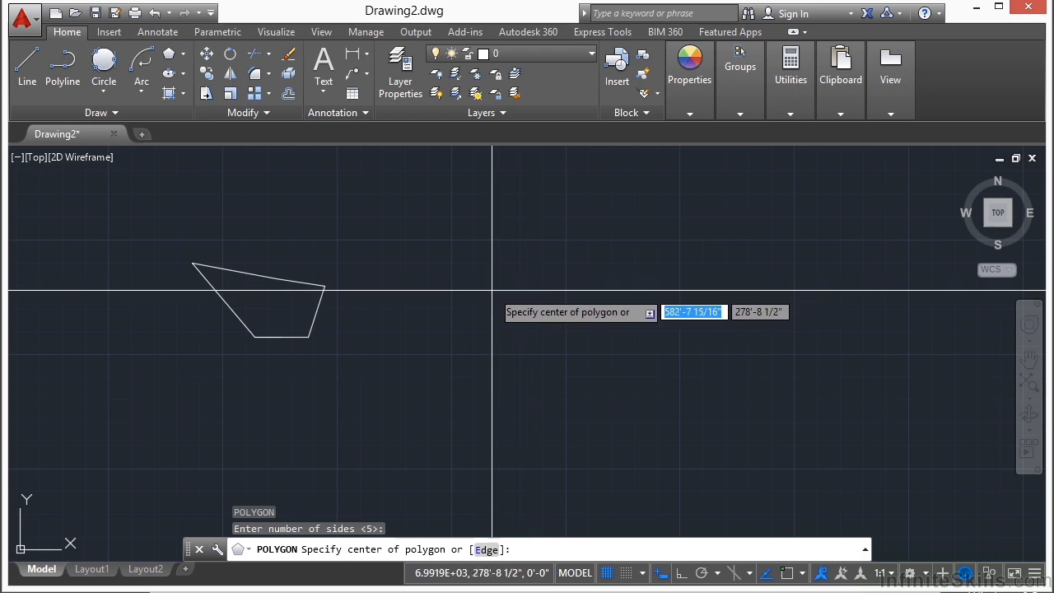
type("e")
key("Return")
left_click(463, 325)
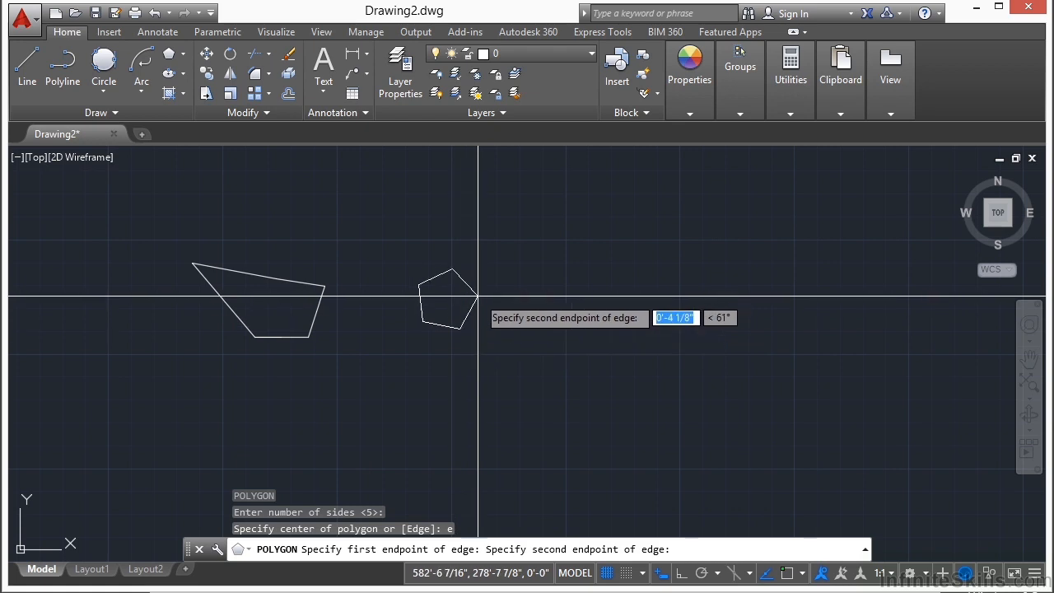
scroll(460, 322, "up", 3)
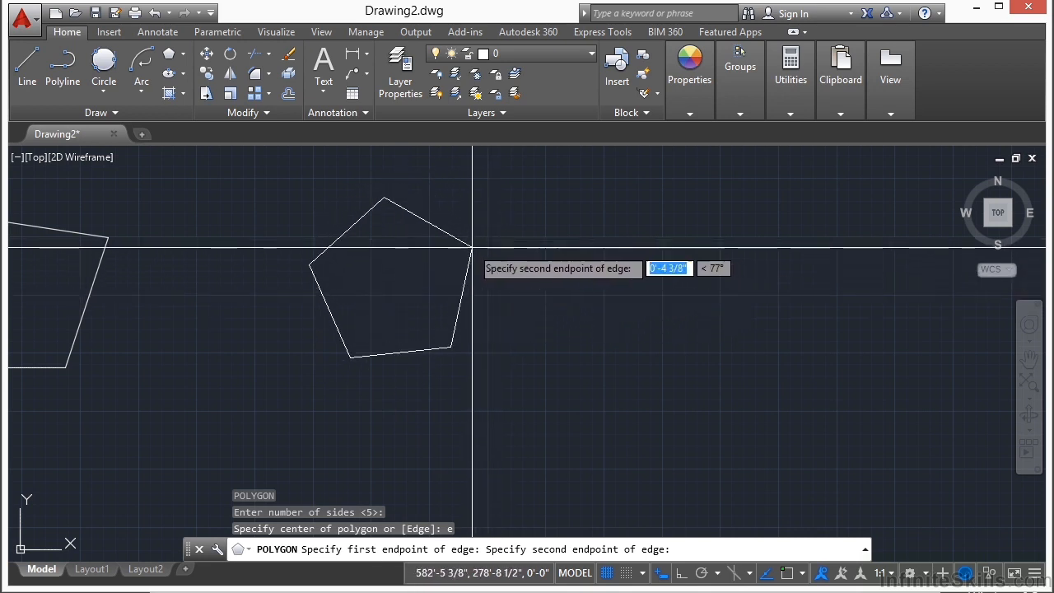
left_click(432, 221)
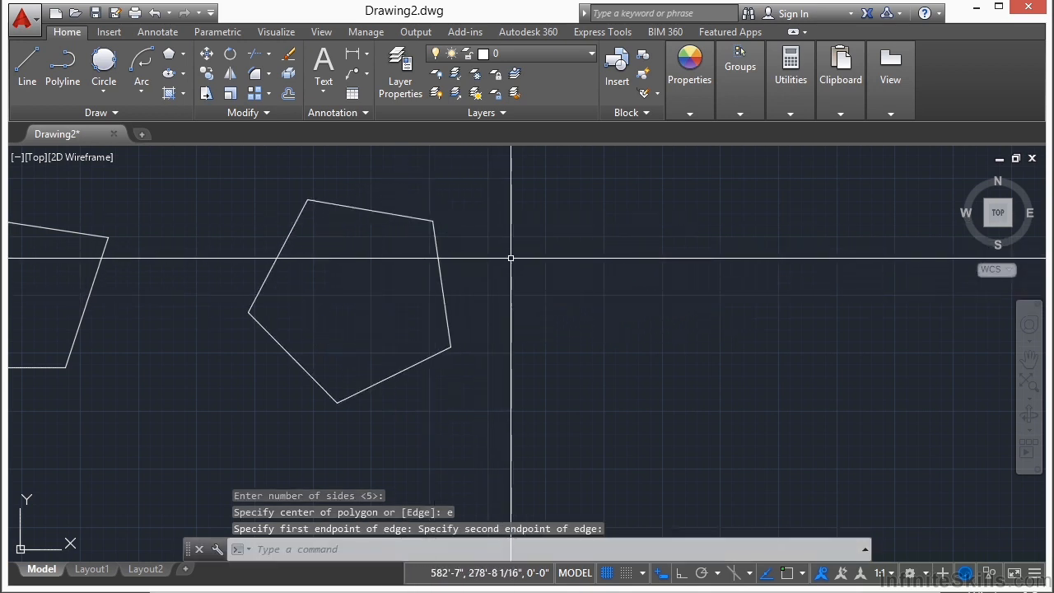
key("Return")
key("Return")
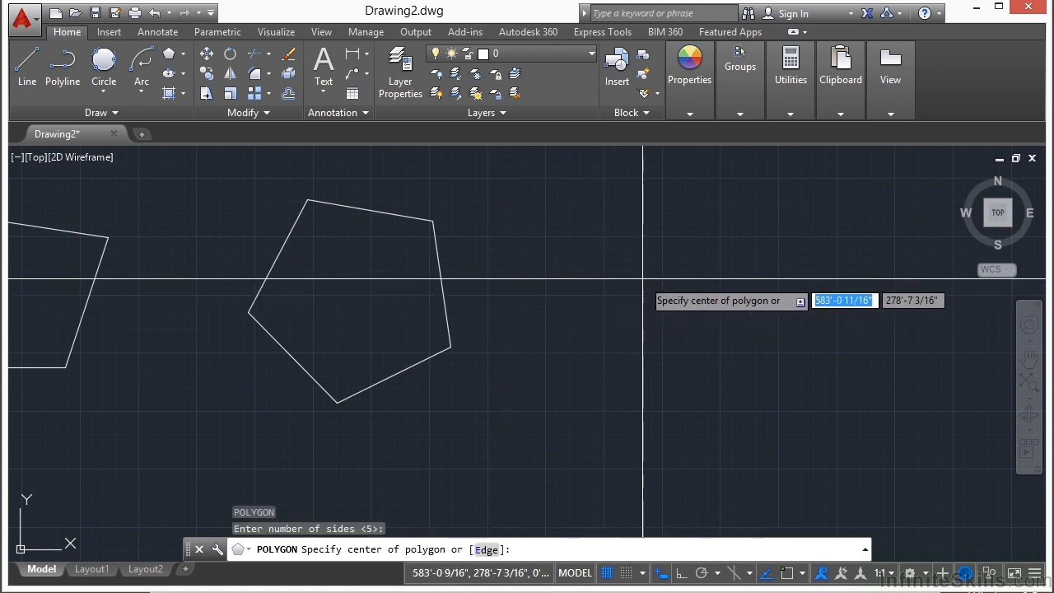
left_click(677, 283)
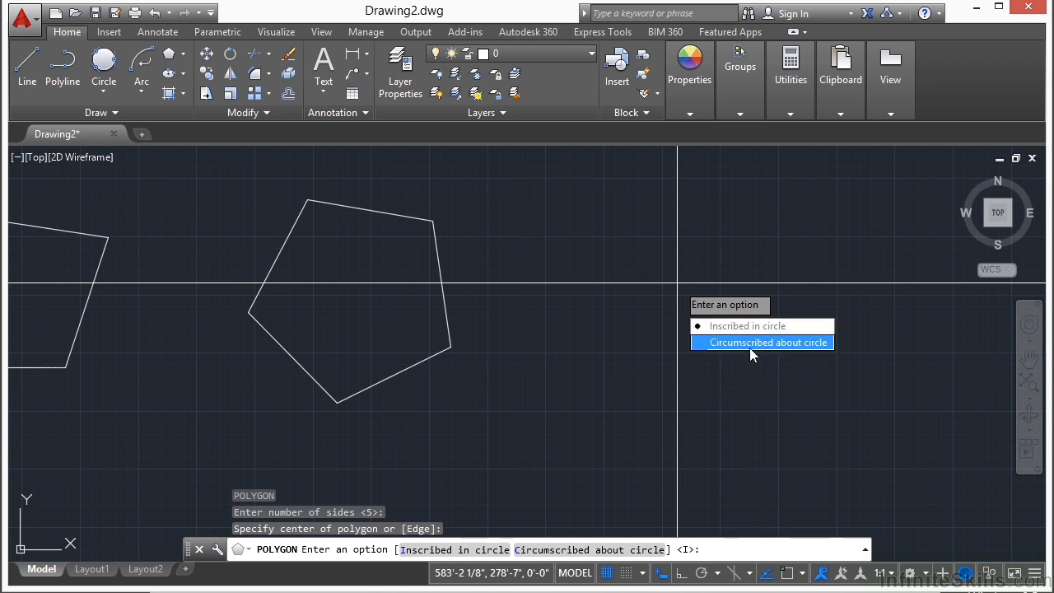
key("Escape")
key("Escape")
key("Escape")
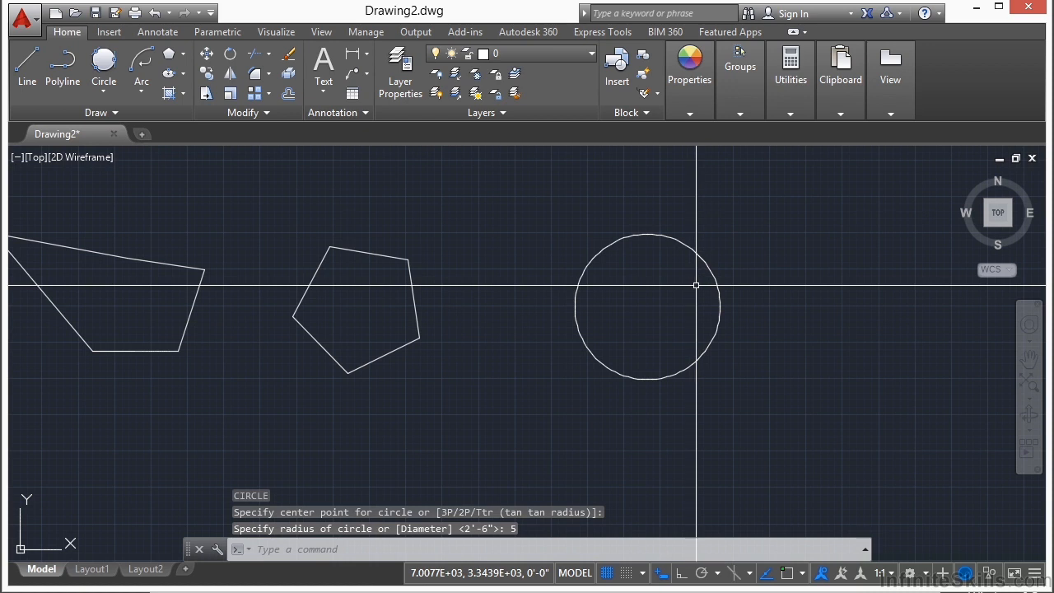
Draw a 5-sided polygon inscribed in the circle, using the circle's center point and a radius of 5
middle_click_drag(675, 292, 501, 293)
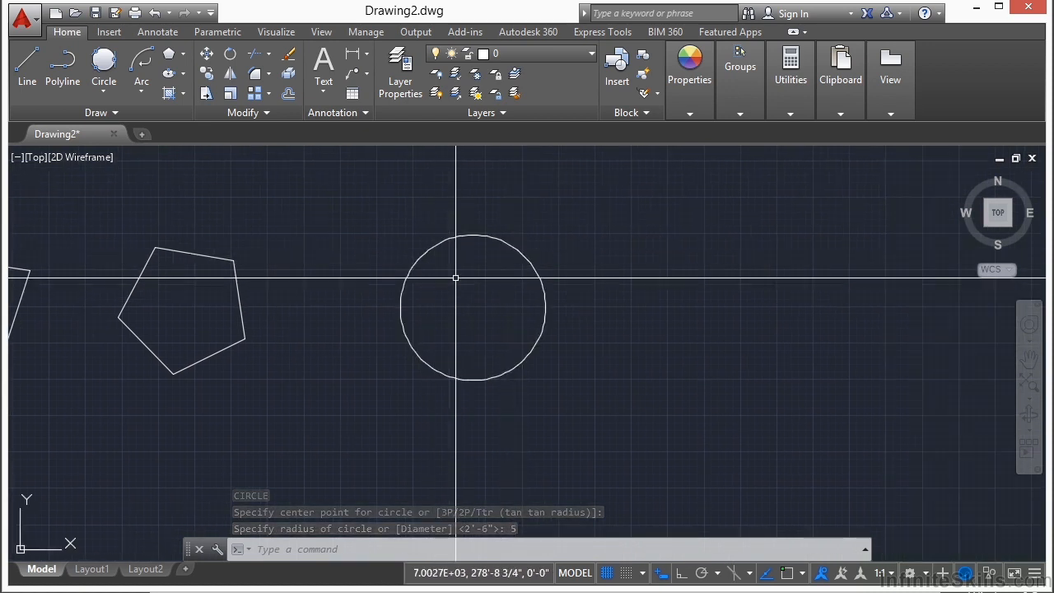
left_click(169, 54)
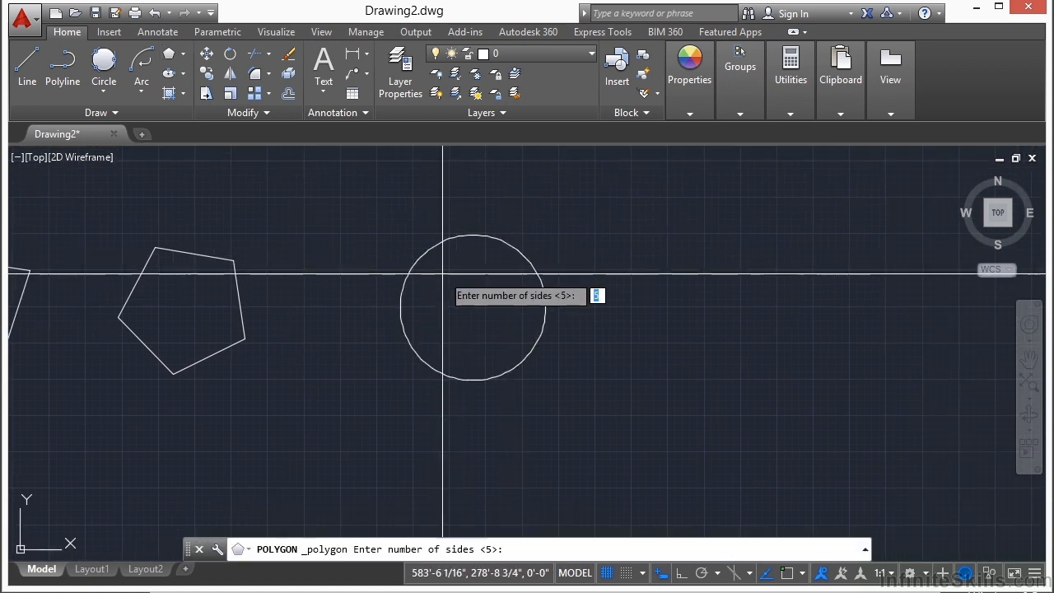
key("Return")
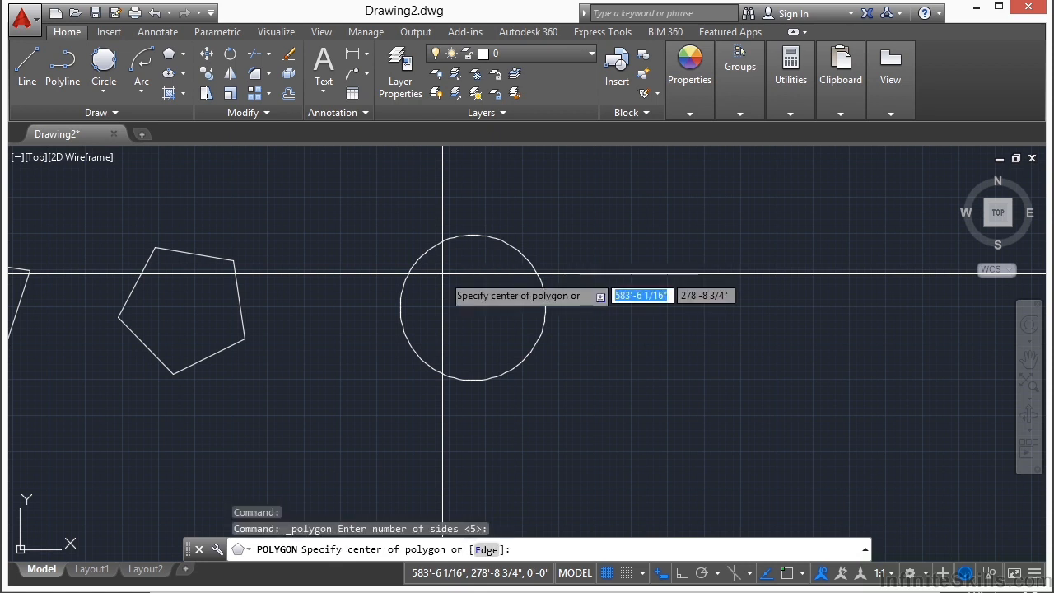
type("cen")
key("Return")
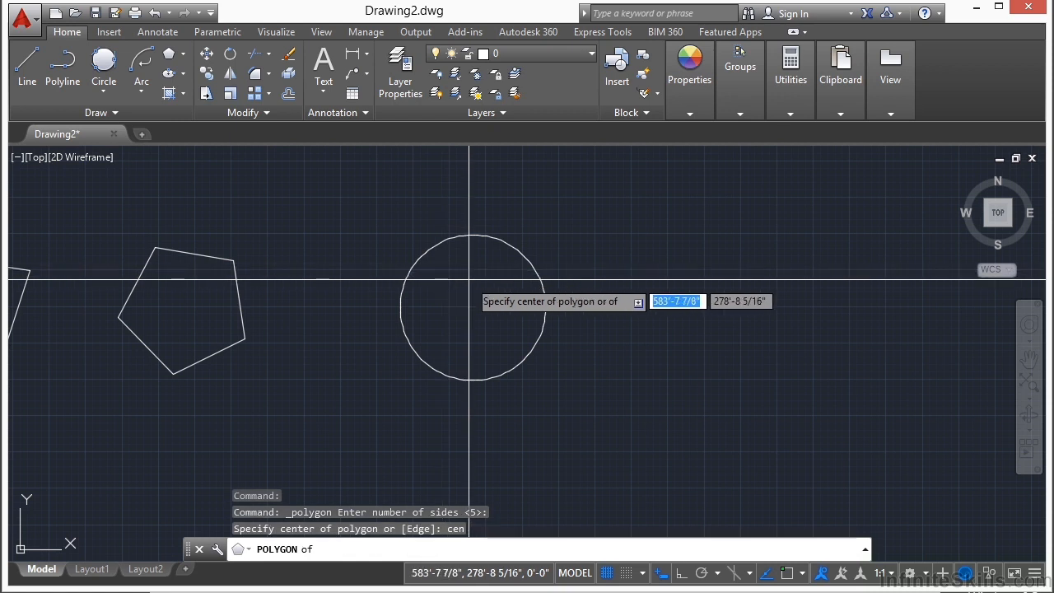
left_click(522, 247)
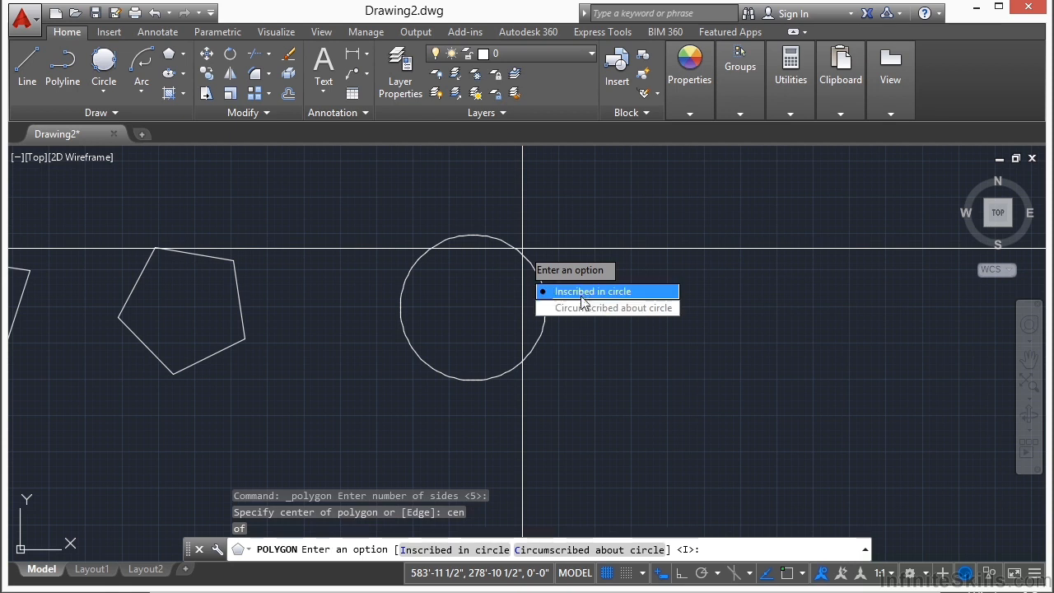
left_click(582, 294)
scroll(518, 276, "up", 3)
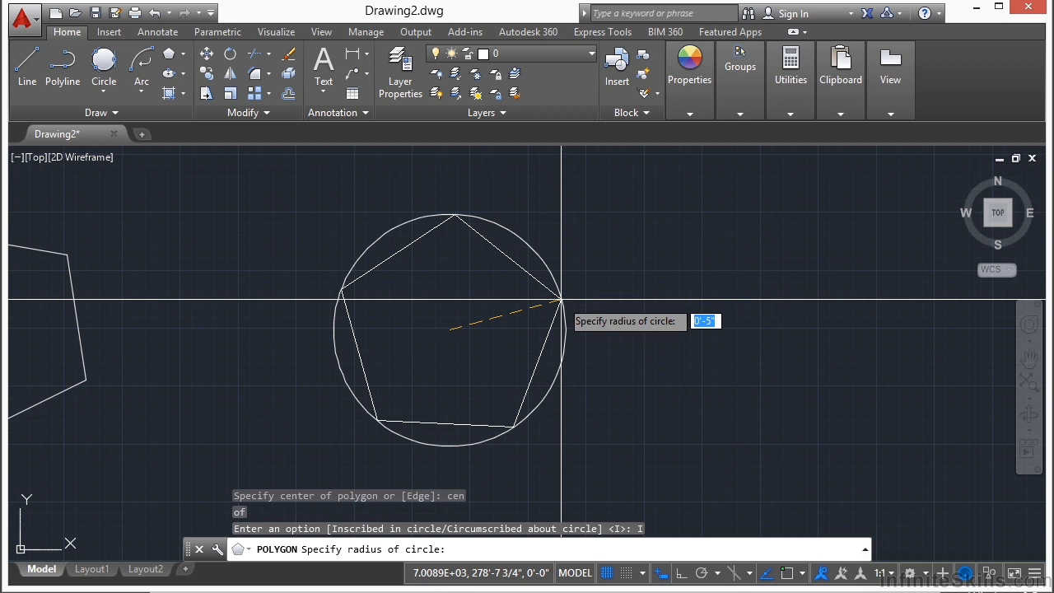
type("5")
key("Return")
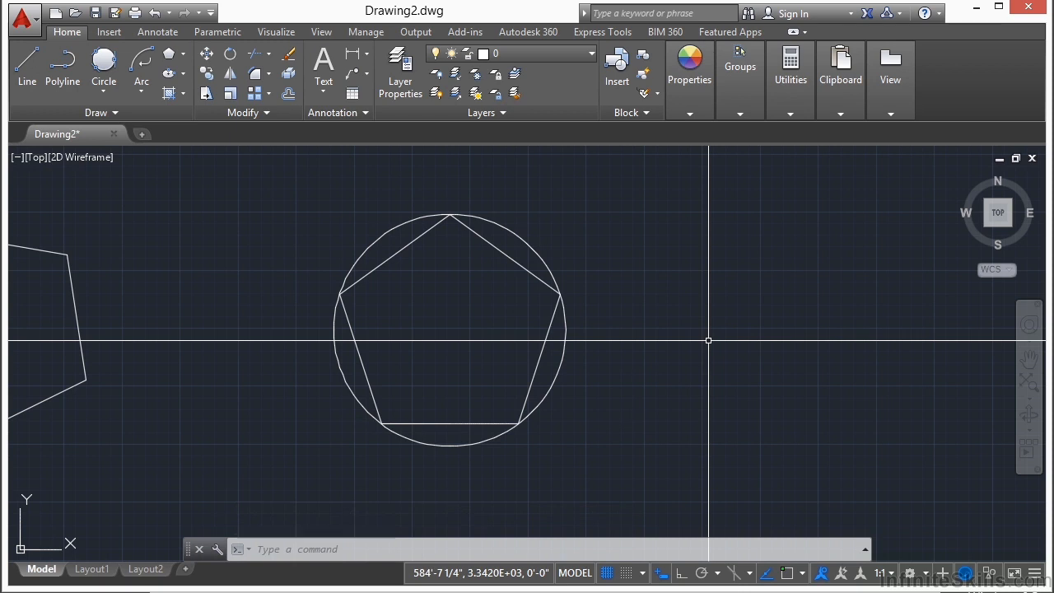
Draw a second 5-sided polygon on the same circle's center, circumscribed about the circle with a radius of 5
left_click(169, 54)
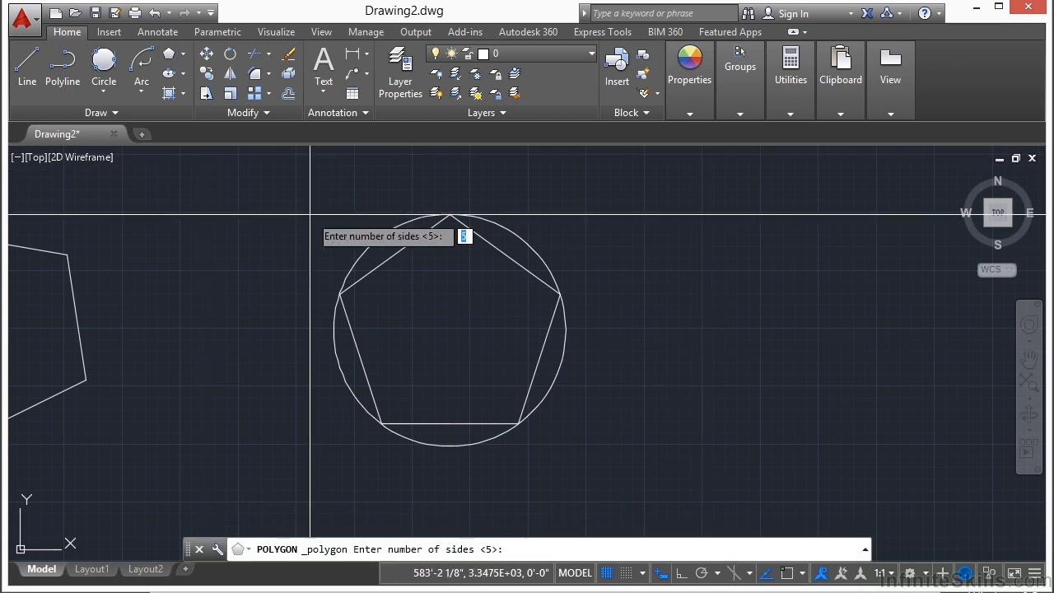
key("Return")
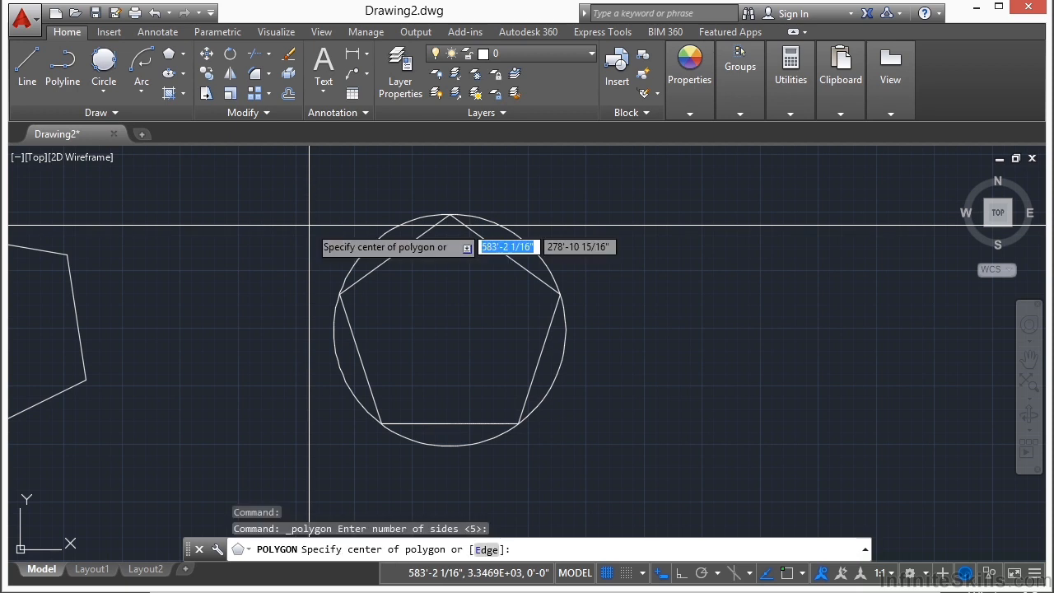
type("cen")
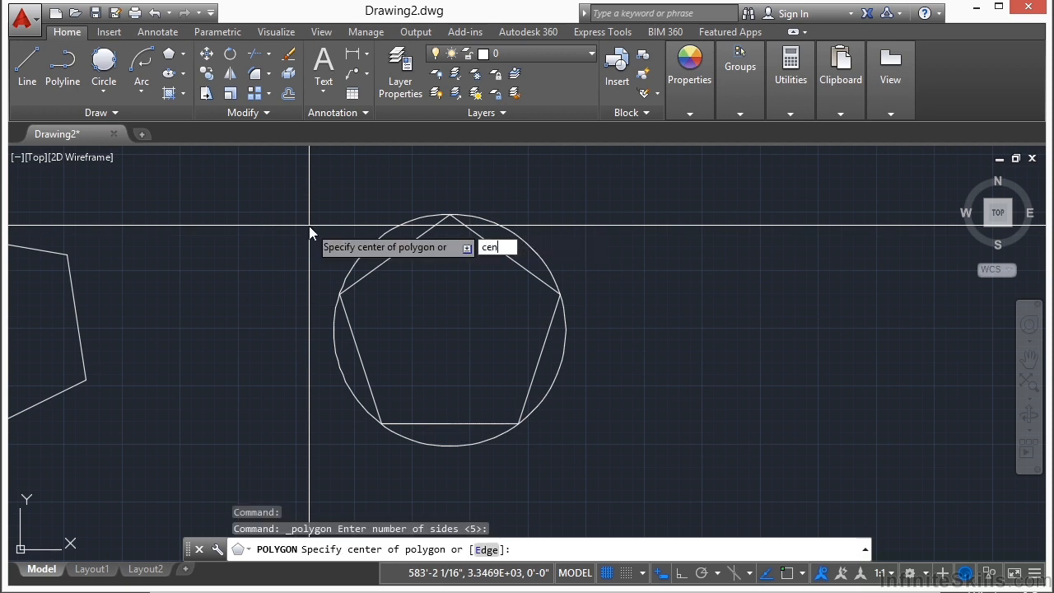
key("Return")
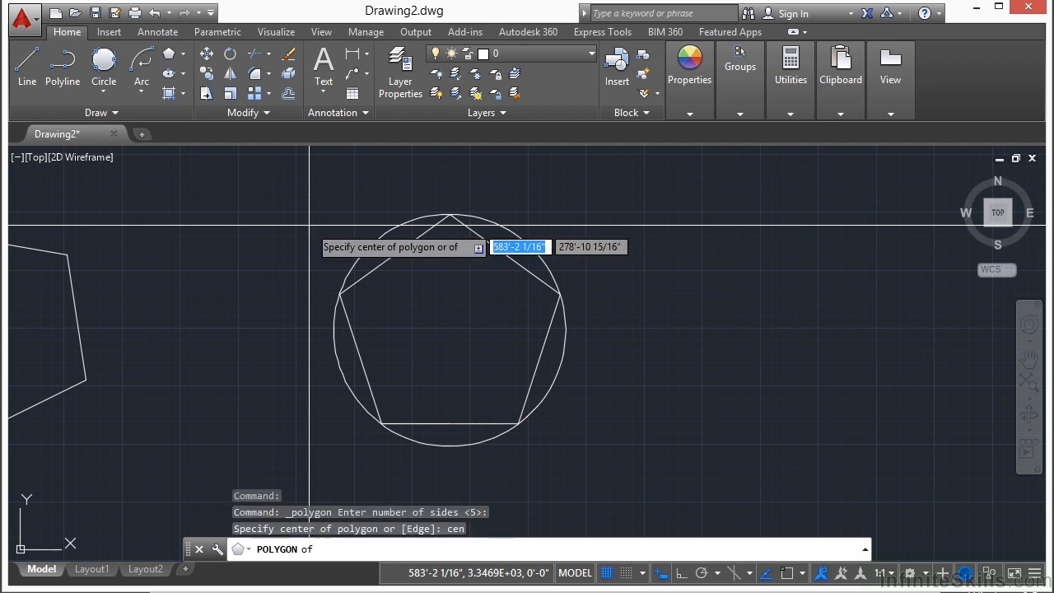
left_click(360, 244)
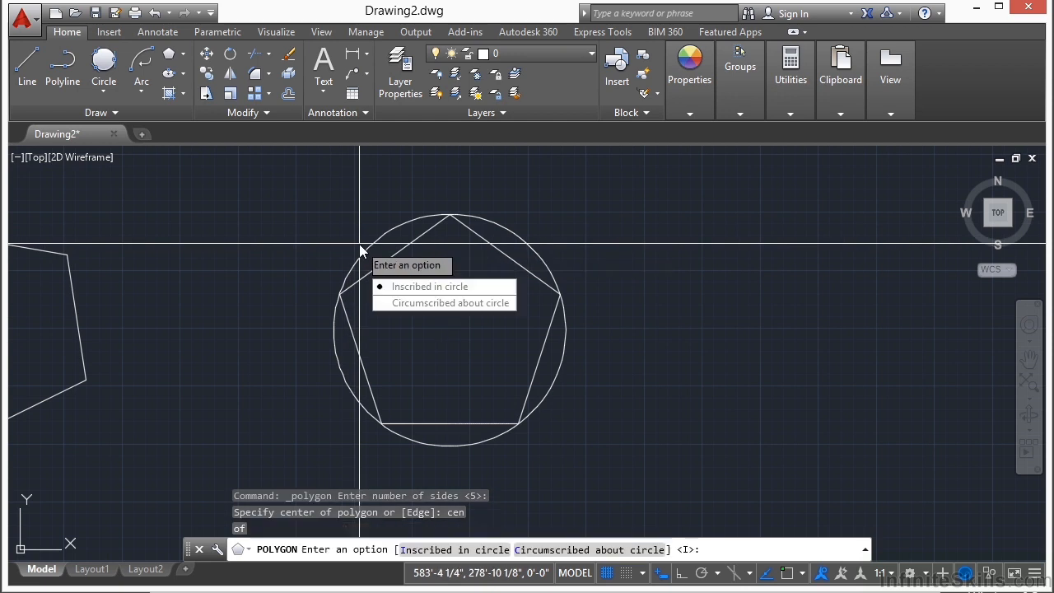
left_click(478, 306)
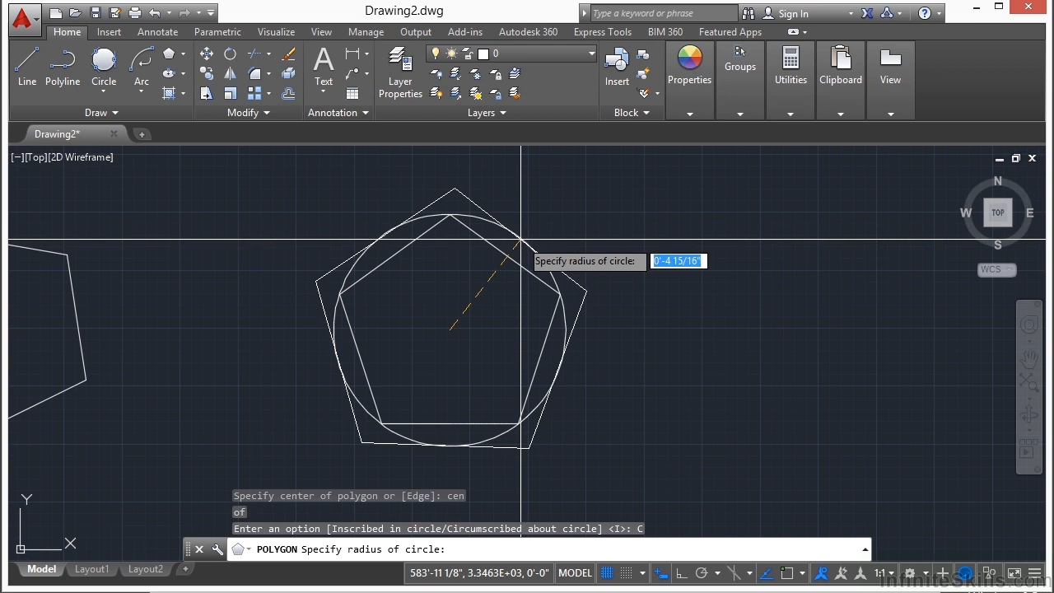
type("5")
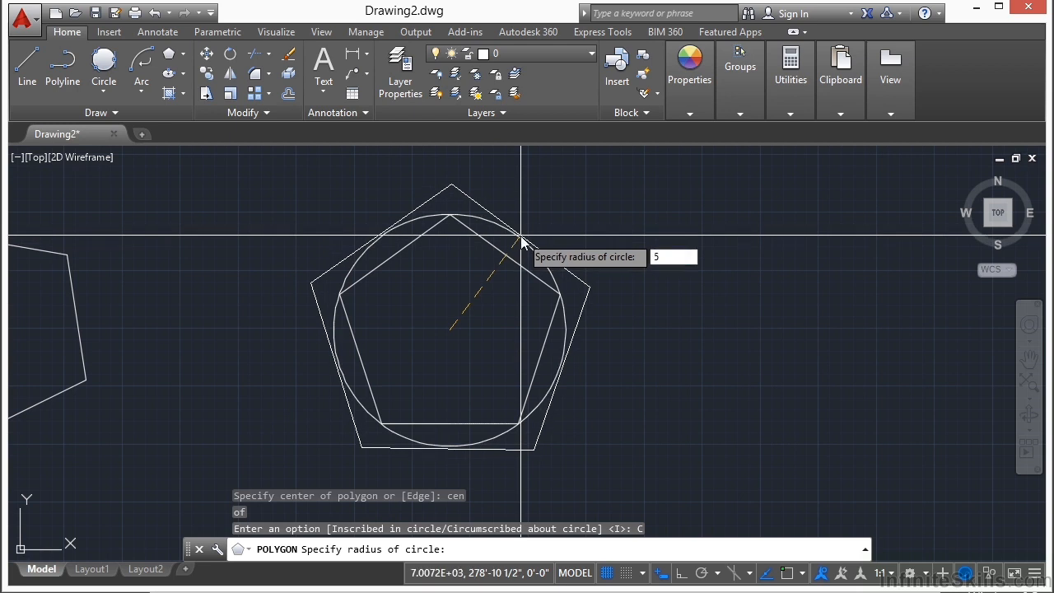
key("Return")
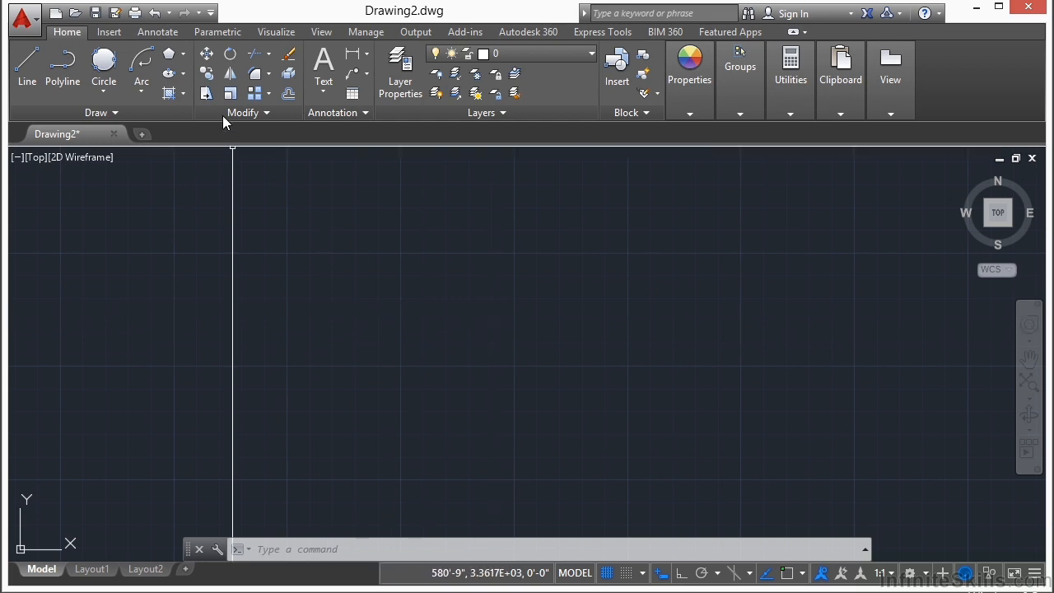
Draw a freehand rectangle in the empty drawing area by picking two opposite corners
left_click(182, 54)
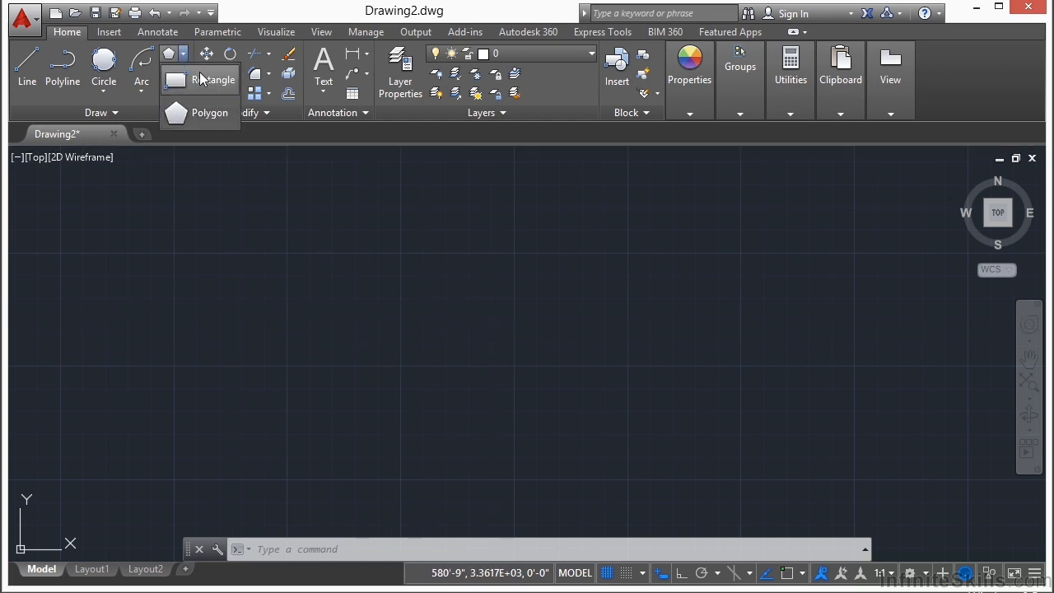
left_click(205, 79)
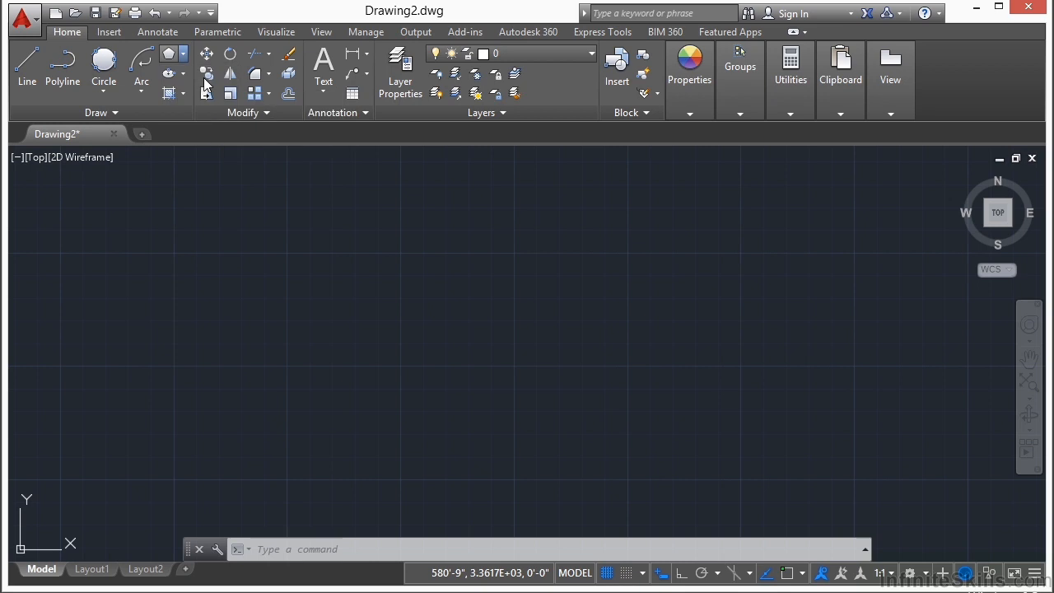
left_click(262, 209)
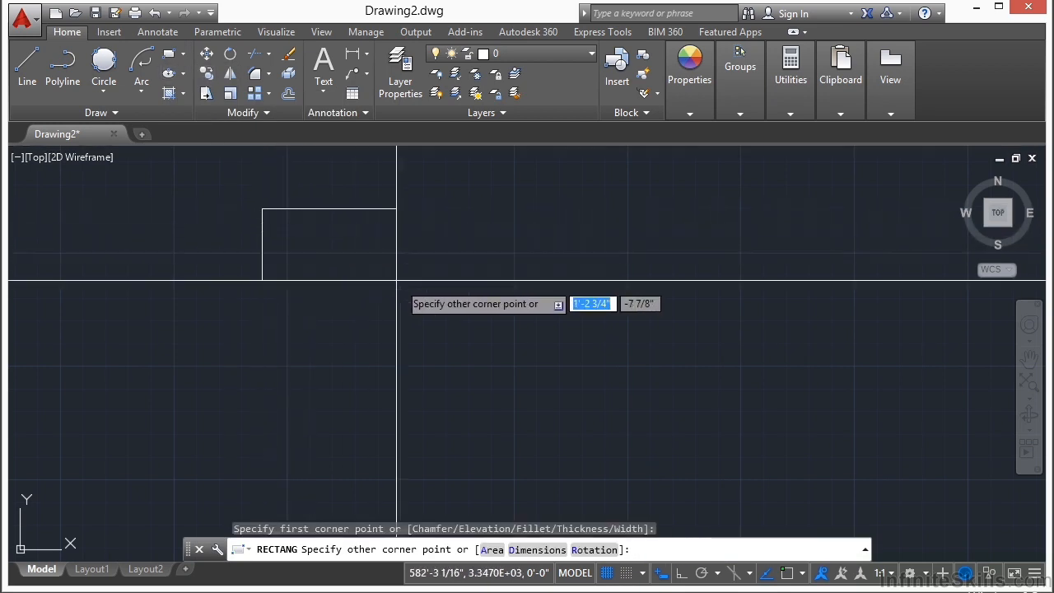
left_click(482, 308)
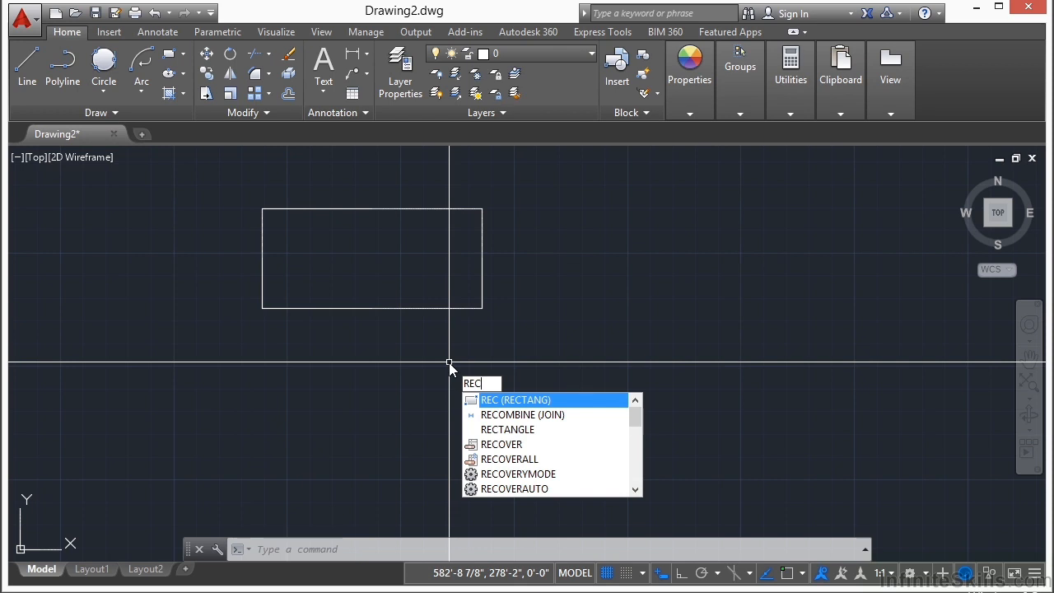
Draw a second rectangle 24" wide and 12" high to the right of the first one
key("Return")
middle_click_drag(431, 340, 191, 359)
left_click(340, 224)
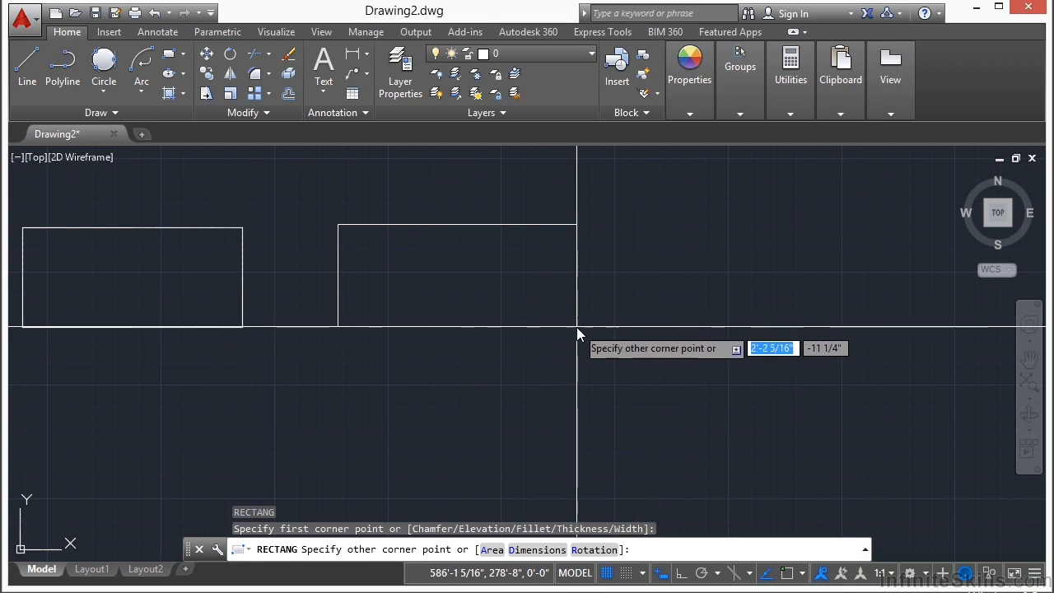
type("24")
key("Tab")
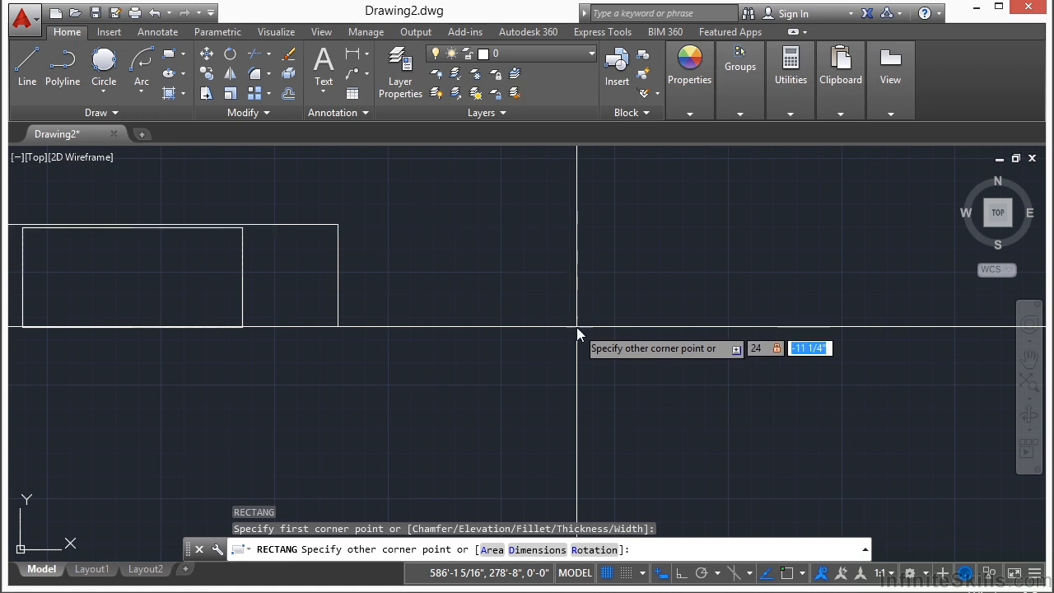
key("Return")
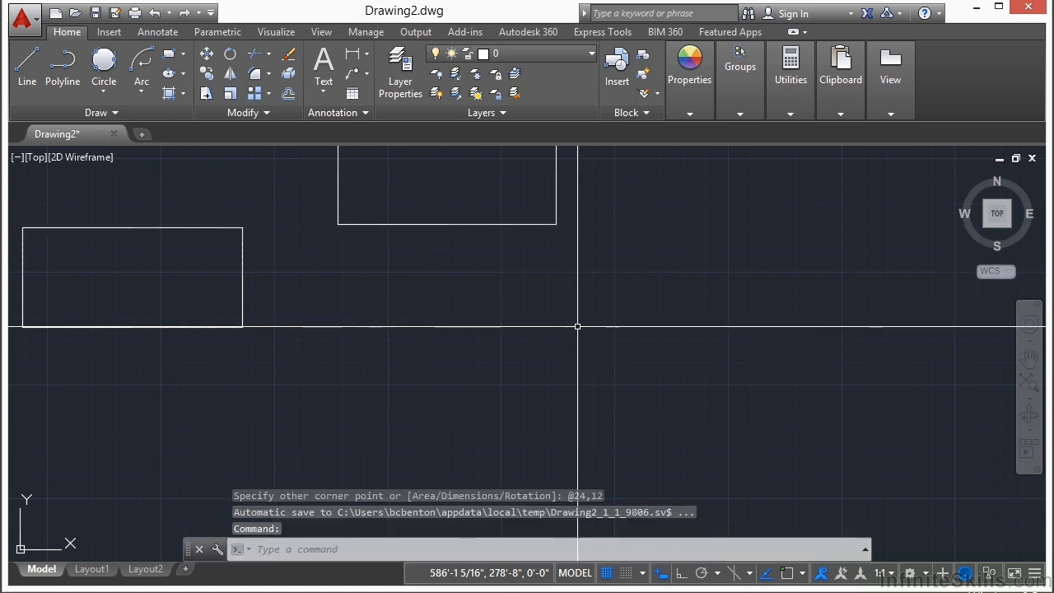
Add a vertex to the top edge of the 24 by 12 rectangle, placed above its midpoint to form a gable peak
middle_click_drag(511, 216, 510, 380)
left_click(515, 280)
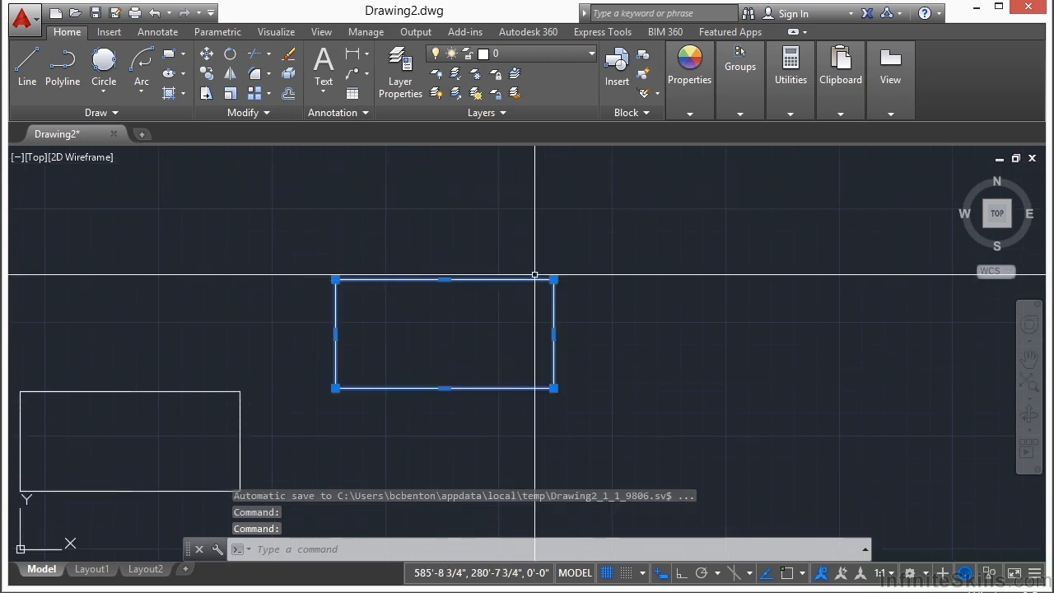
mouse_move(554, 281)
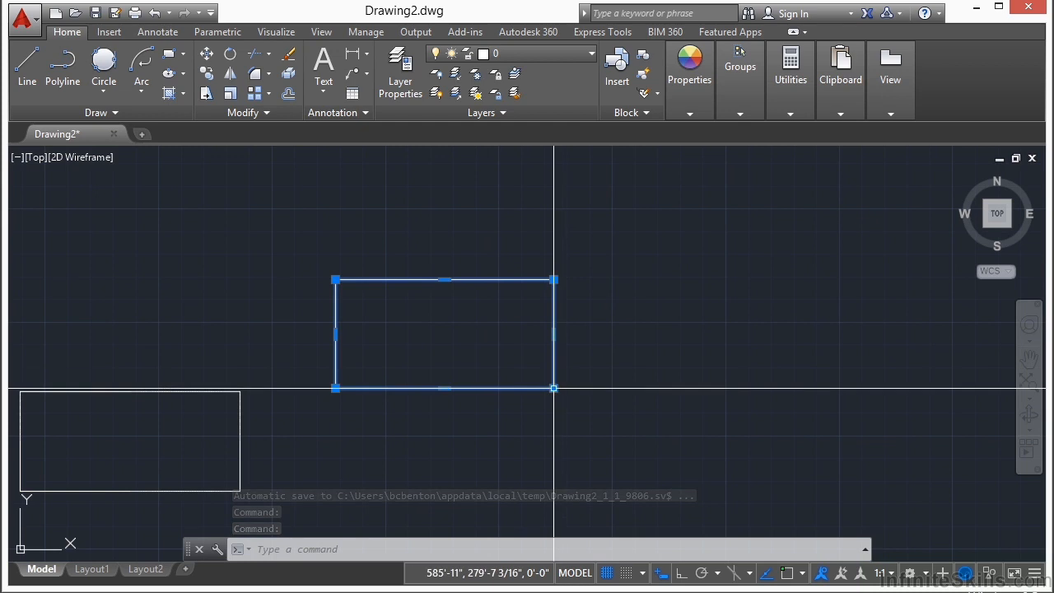
mouse_move(444, 280)
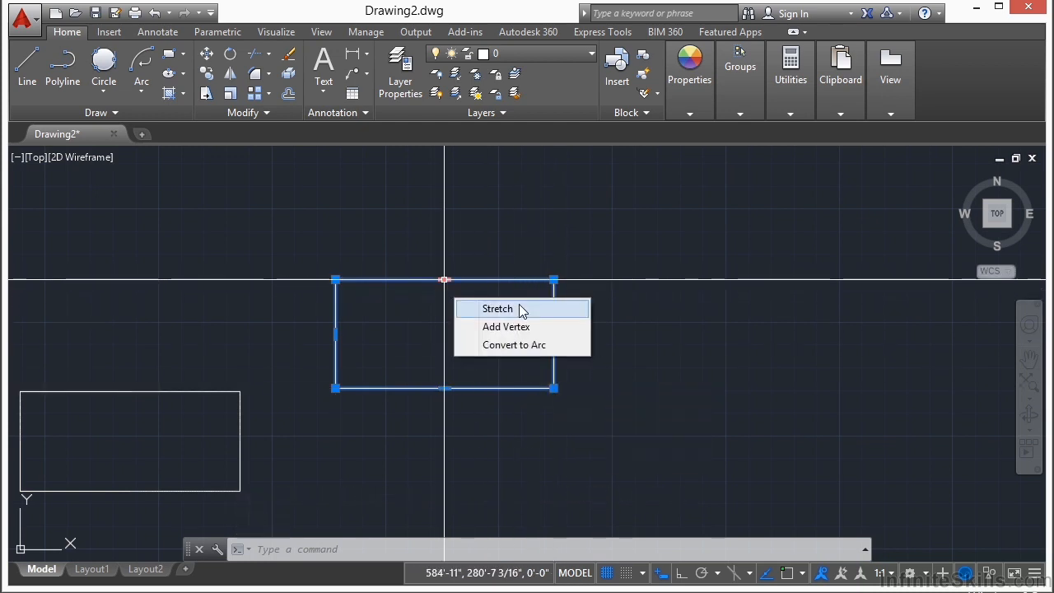
left_click(505, 326)
left_click(447, 233)
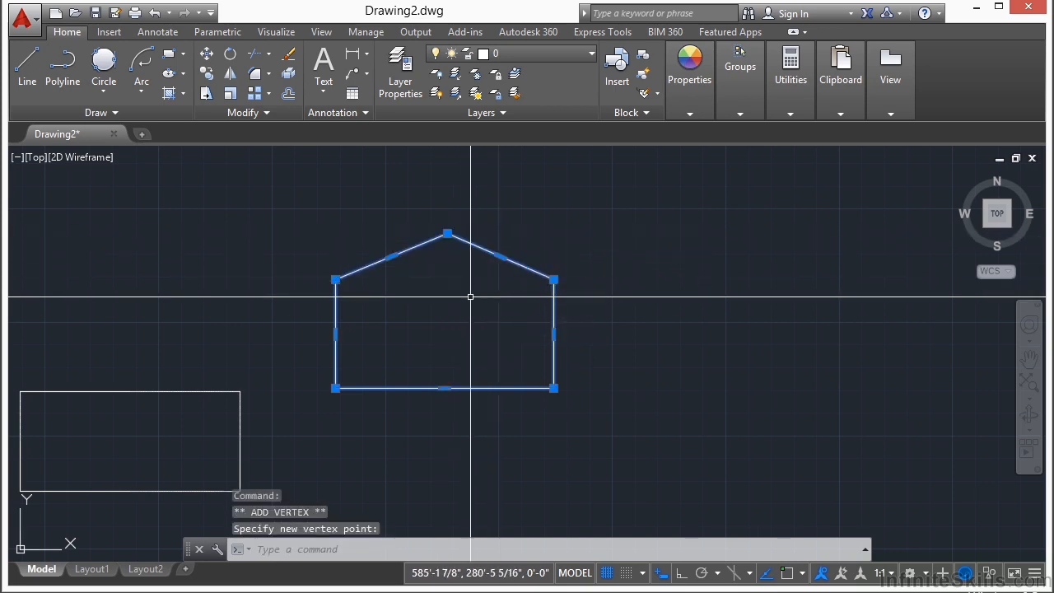
key("Escape")
Draw a rectangle with both chamfer distances set to 5", to the lower right of the gabled shape
scroll(433, 275, "down", 4)
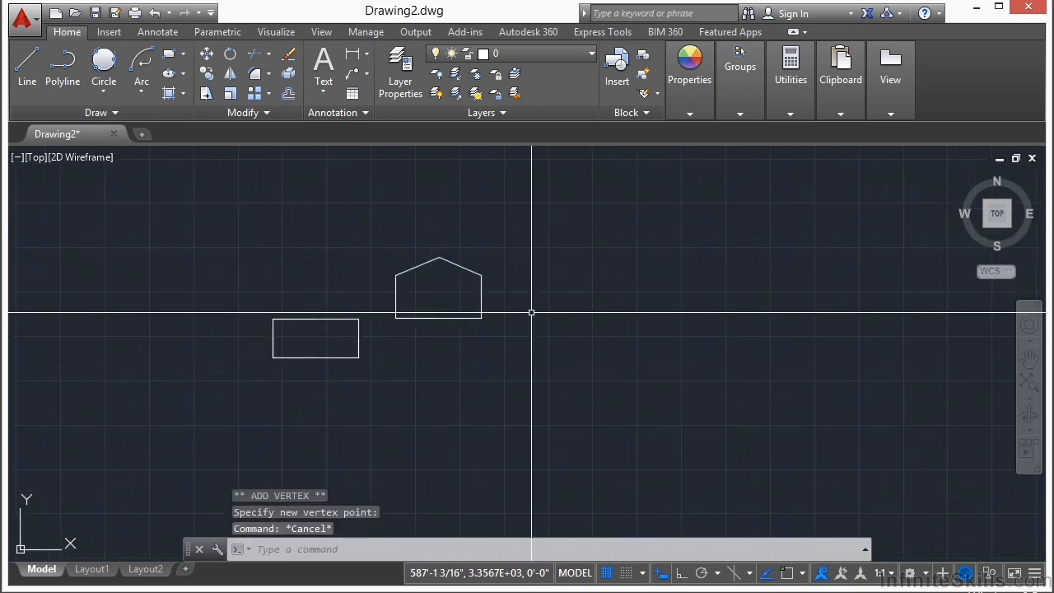
type("c")
key("Return")
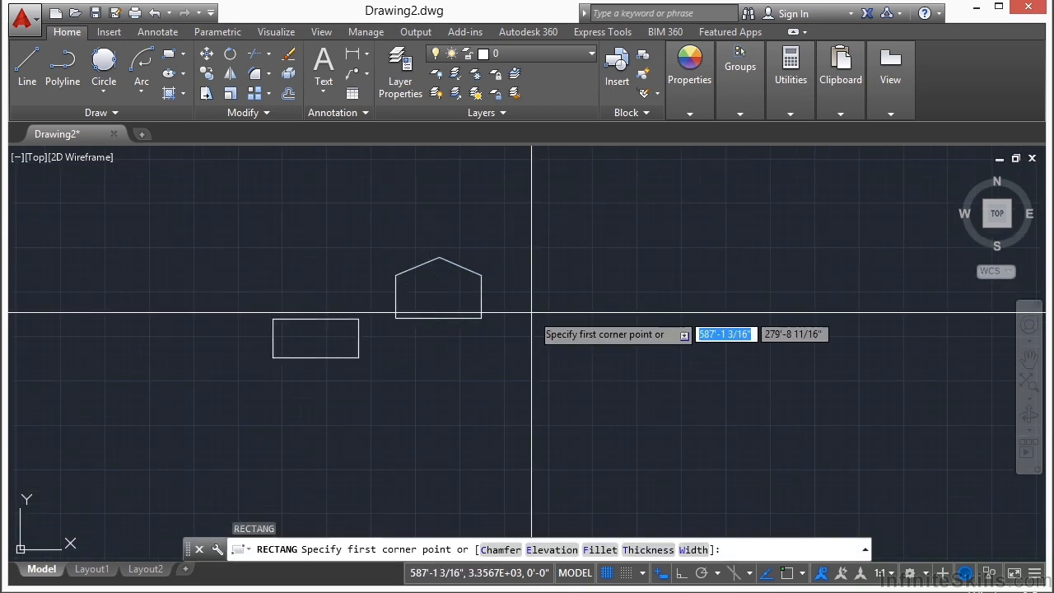
mouse_move(536, 313)
middle_mouse_down()
mouse_move(512, 294)
mouse_move(381, 287)
middle_mouse_up()
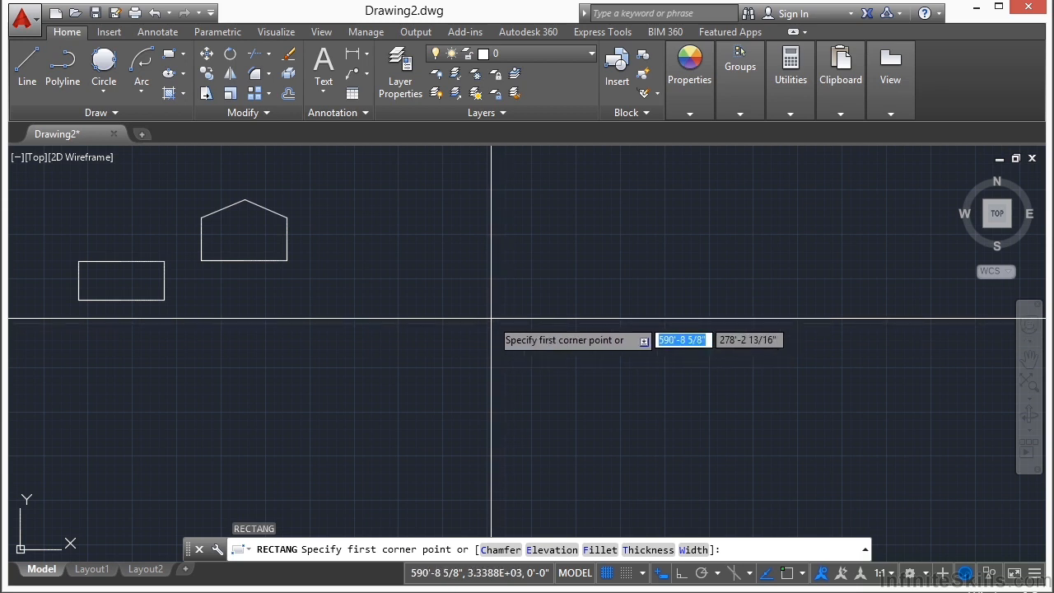
type("c")
key("Return")
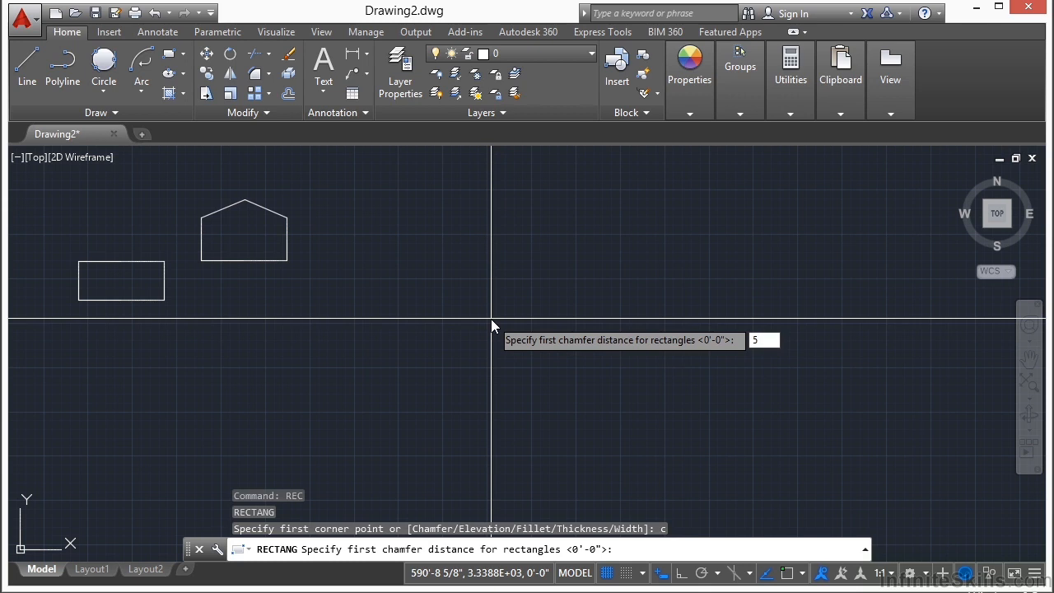
type("5")
key("Return")
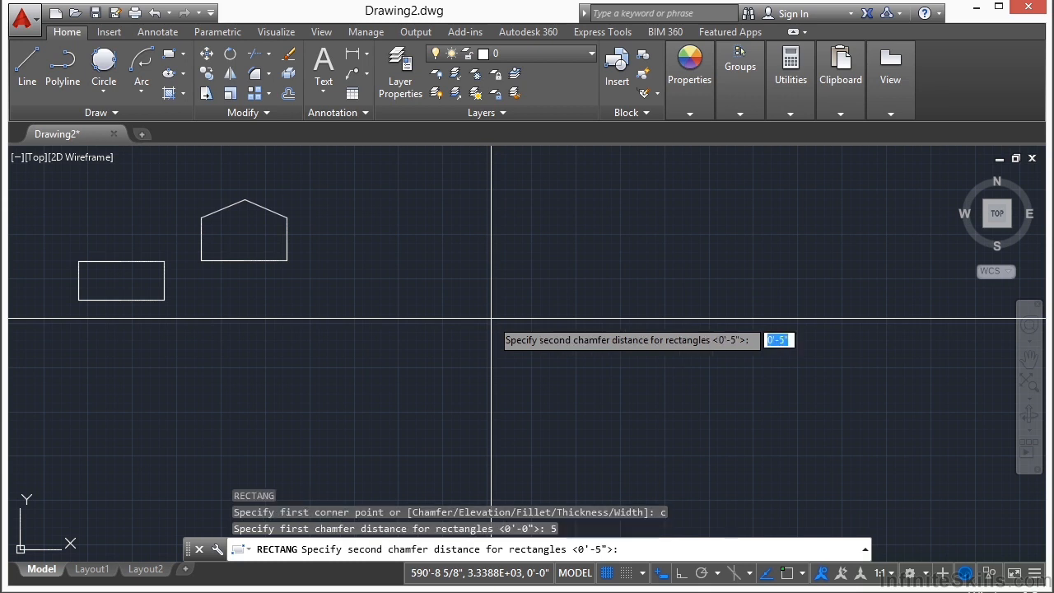
key("Return")
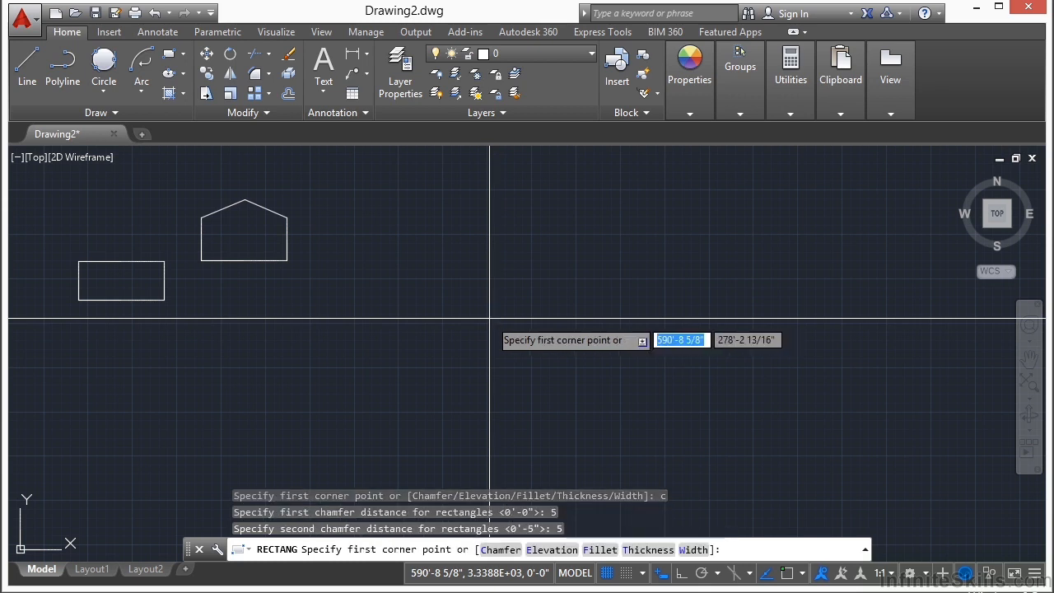
left_click(376, 365)
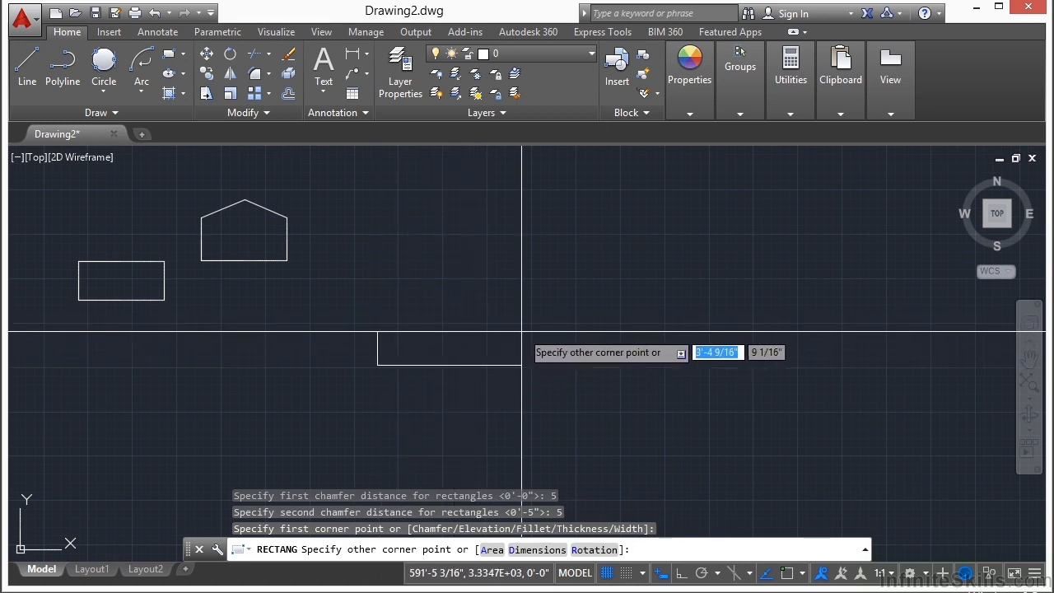
left_click(553, 263)
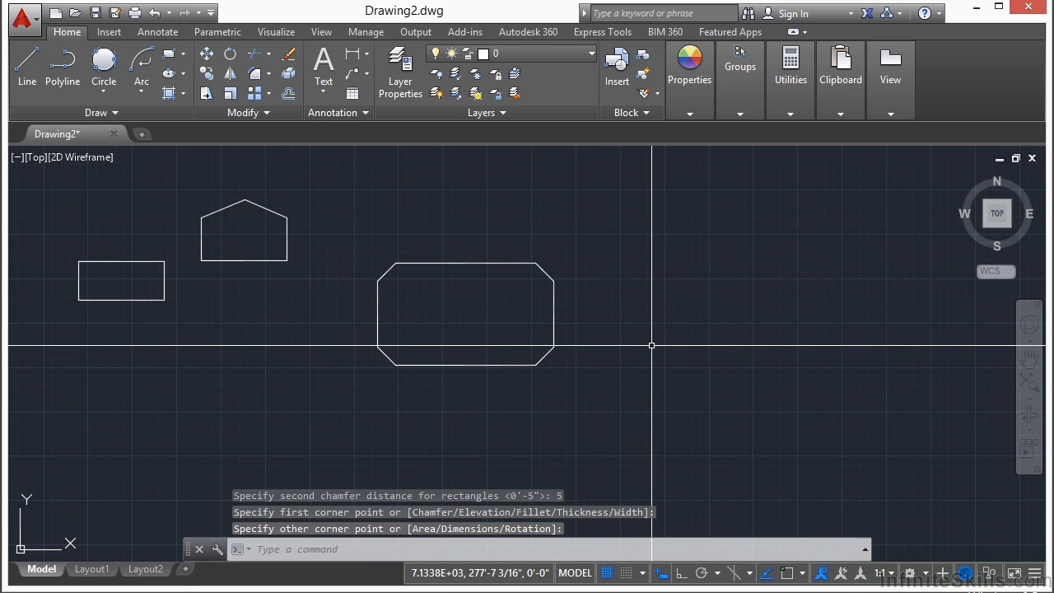
Draw another rectangle to the right with a first chamfer distance of 10" and a second of 5"
key("Return")
type("c")
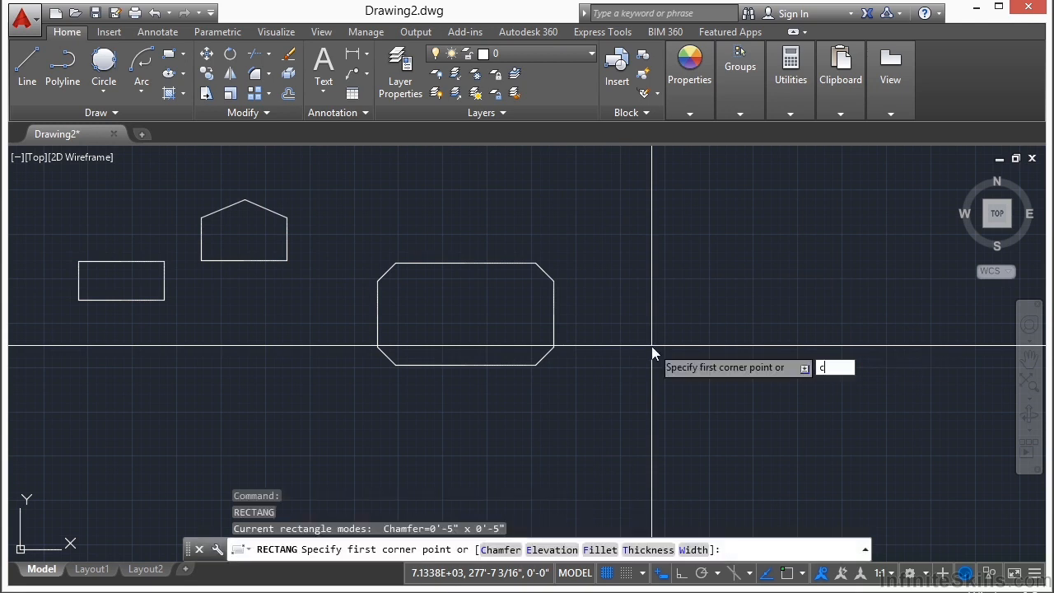
key("Return")
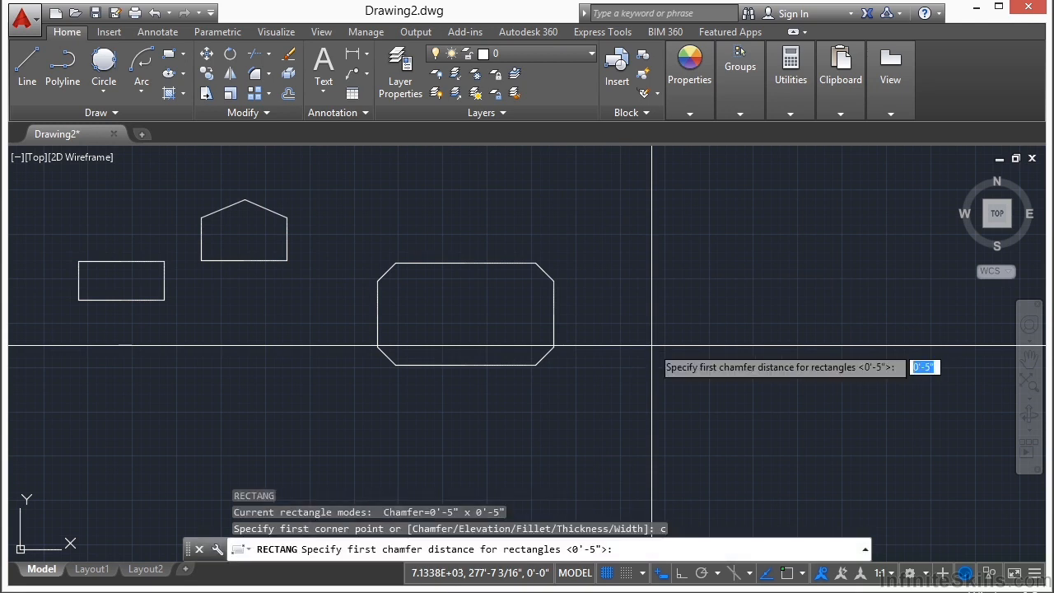
type("10")
key("Return")
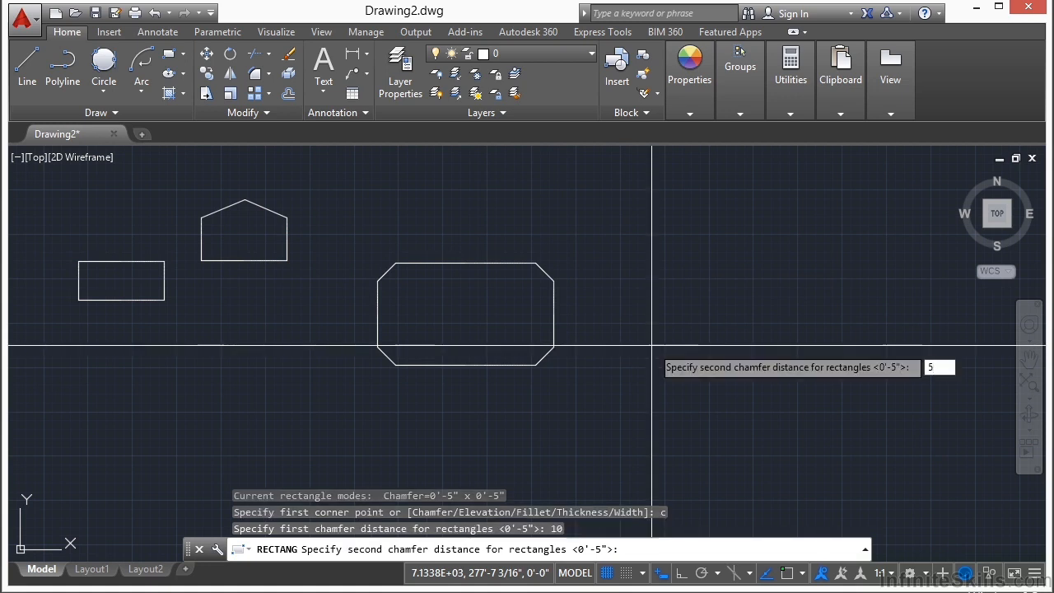
key("Return")
middle_click_drag(664, 315, 355, 316)
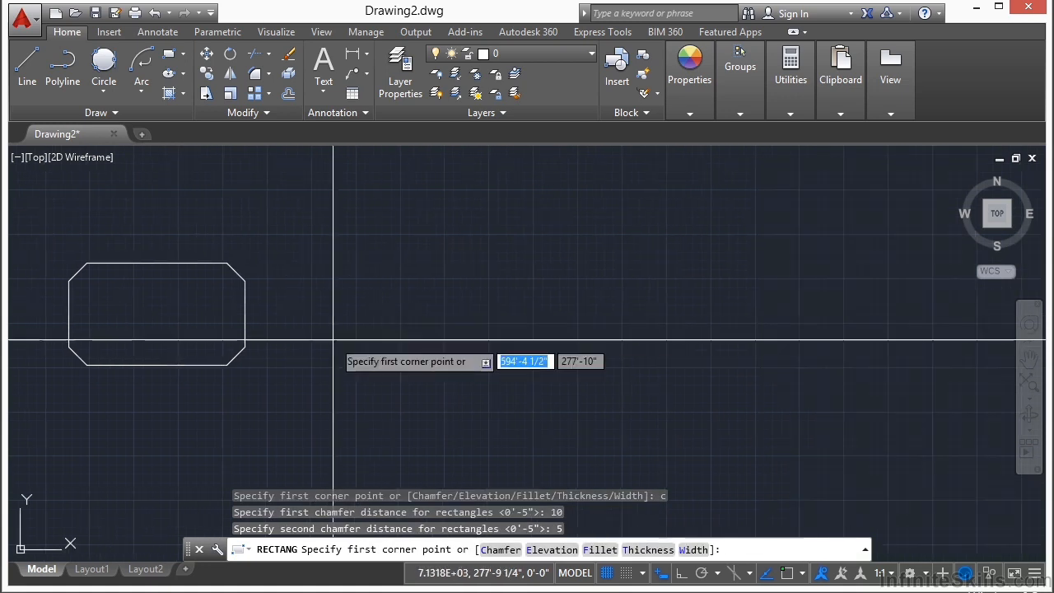
left_click(323, 366)
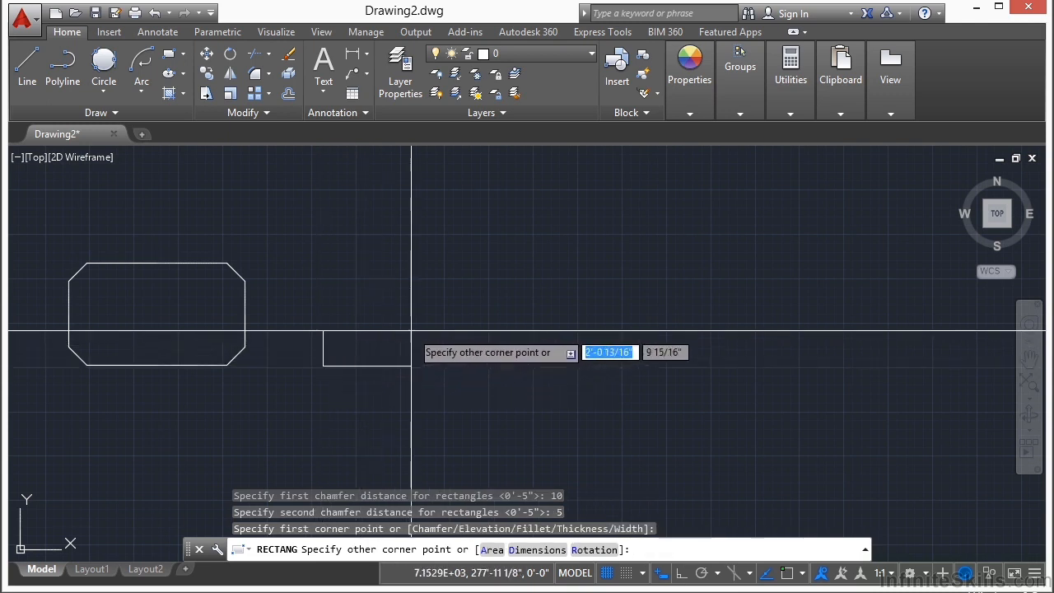
left_click(549, 243)
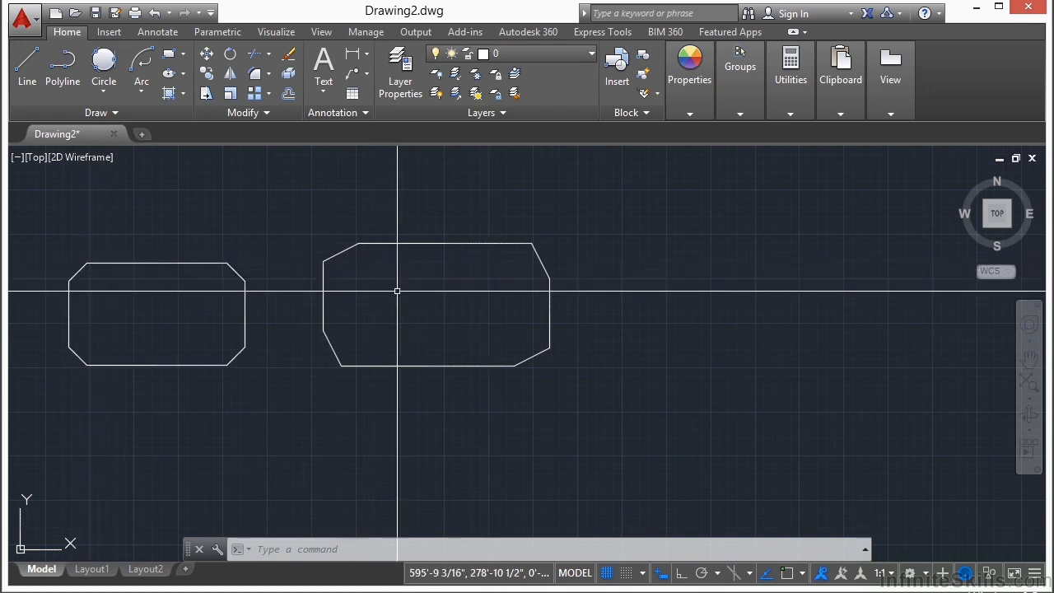
Draw a rectangle with a 5" fillet radius below the two chamfered rectangles
scroll(405, 293, "down", 2)
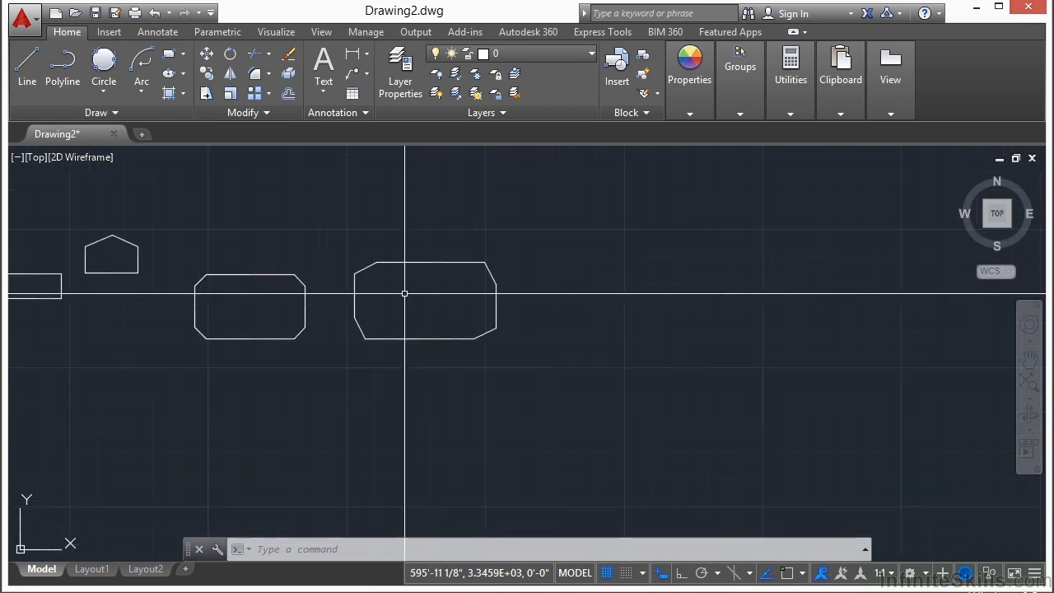
middle_click_drag(429, 320, 499, 284)
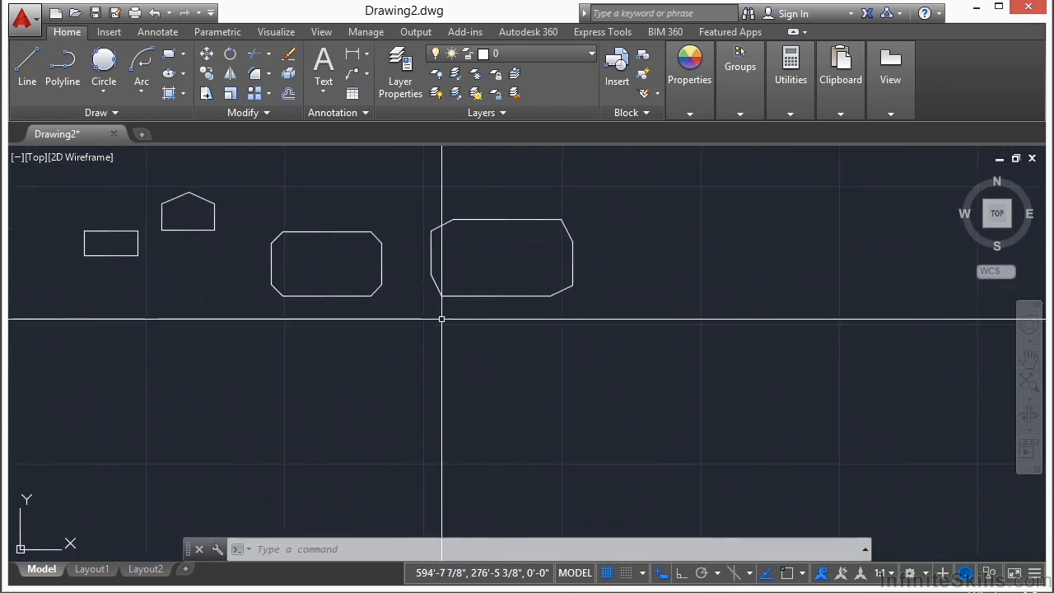
type("rec")
key("Return")
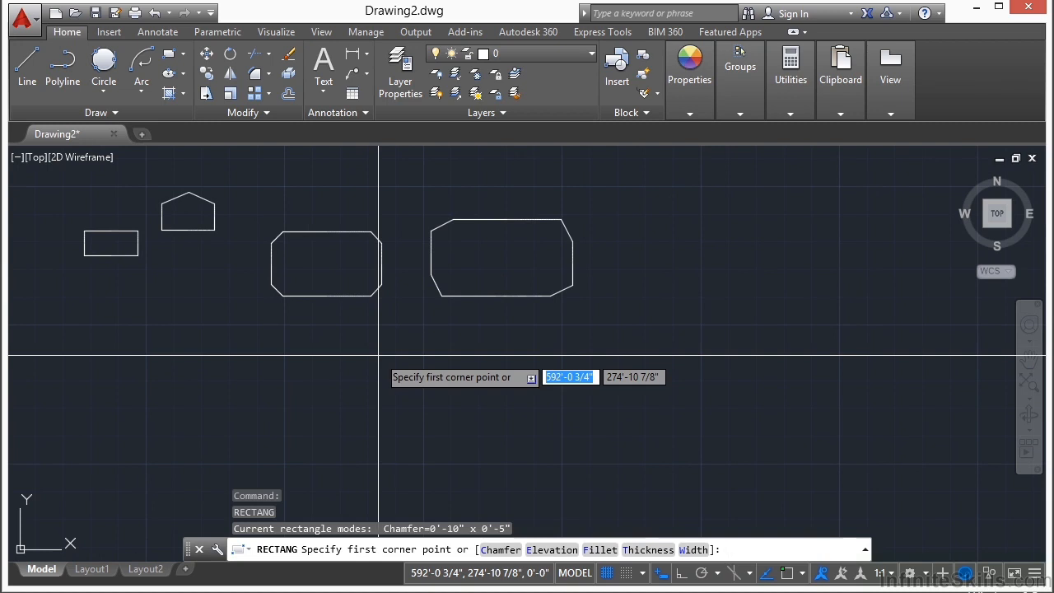
type("f")
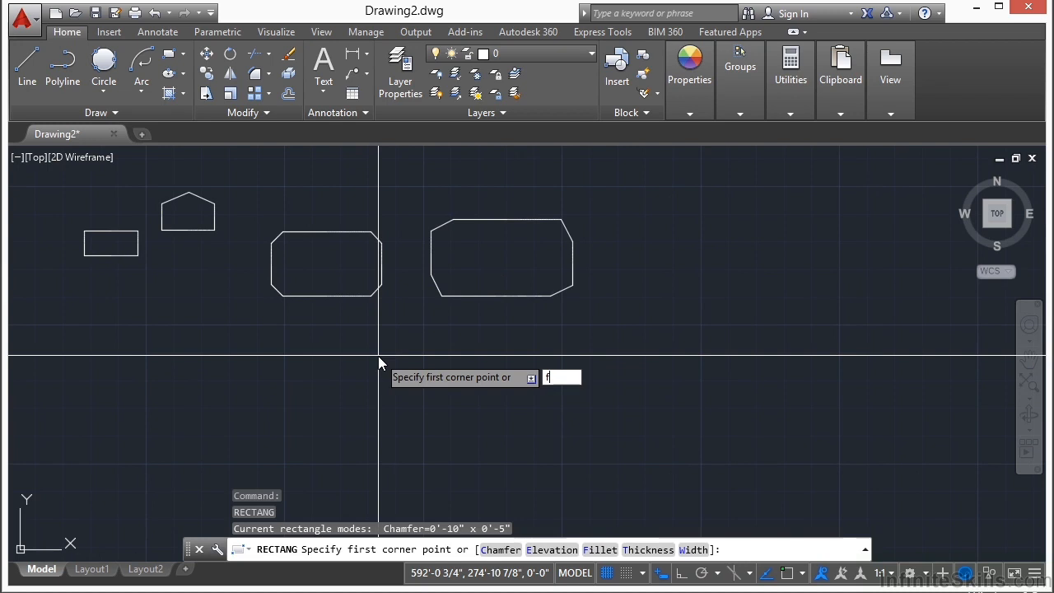
key("Return")
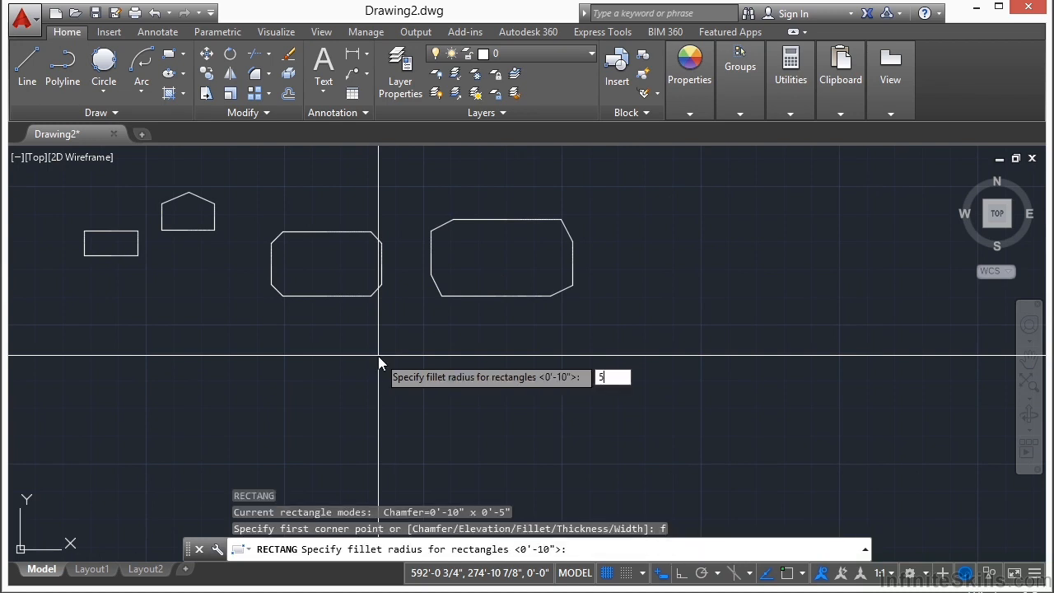
type("5")
key("Return")
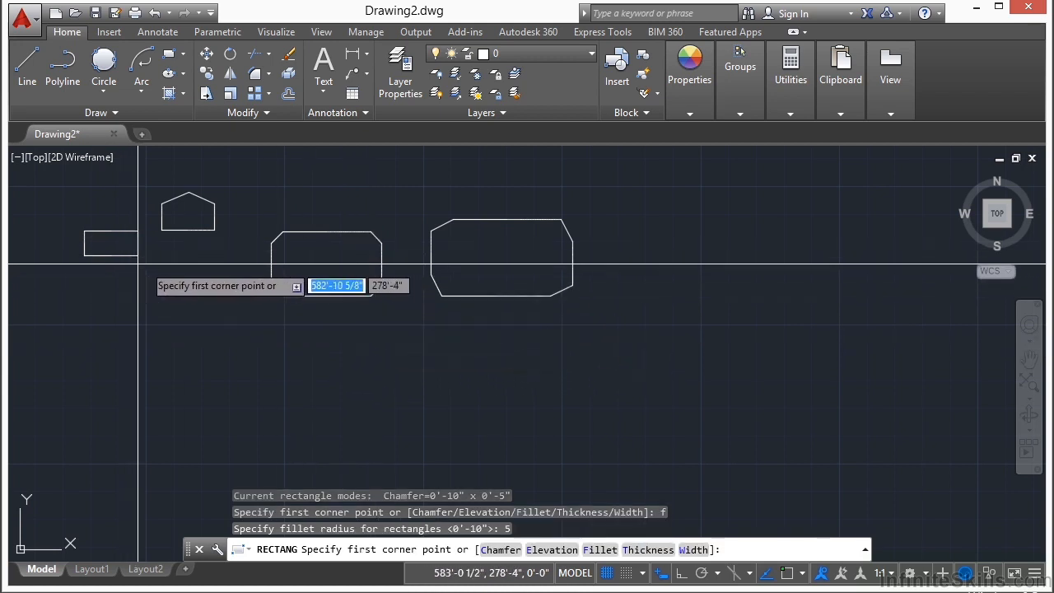
left_click(341, 404)
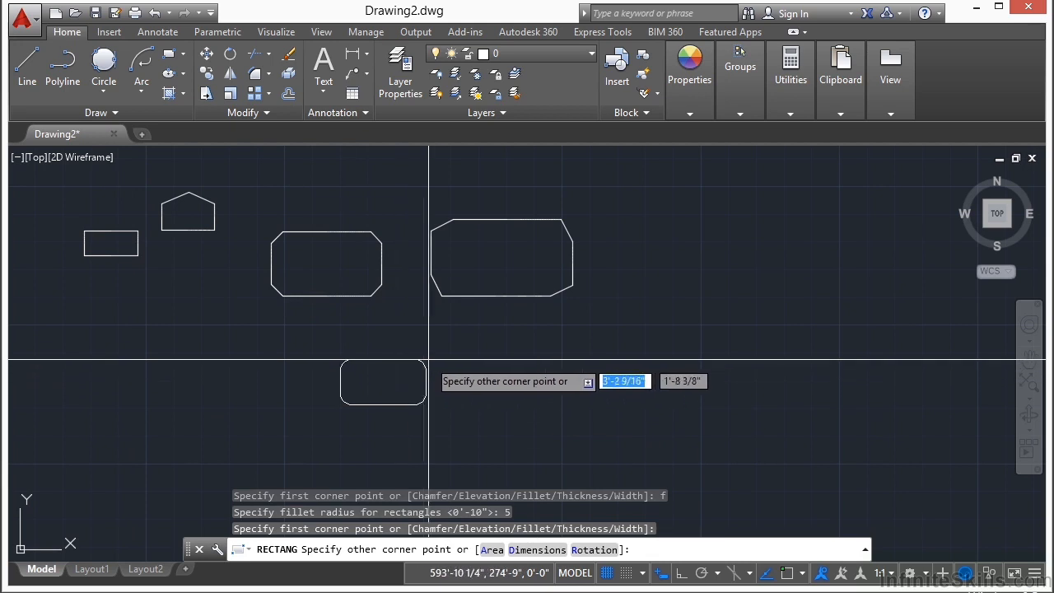
left_click(423, 349)
Select the filleted rectangle, examine the grip options and radius of its rounded corners, and deselect it
scroll(365, 352, "up", 6)
left_click(362, 347)
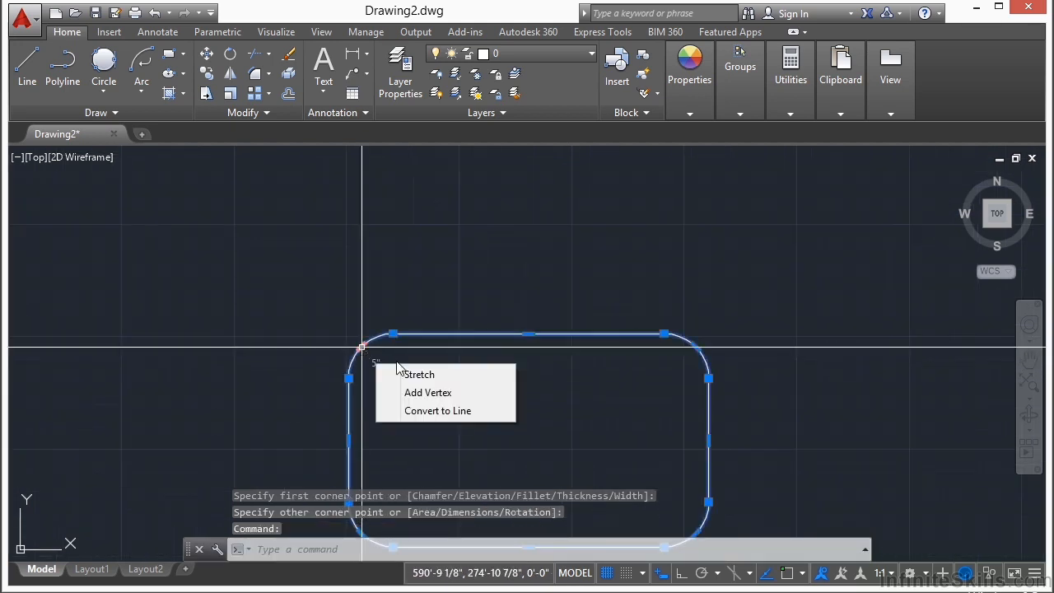
middle_click_drag(554, 388, 440, 278)
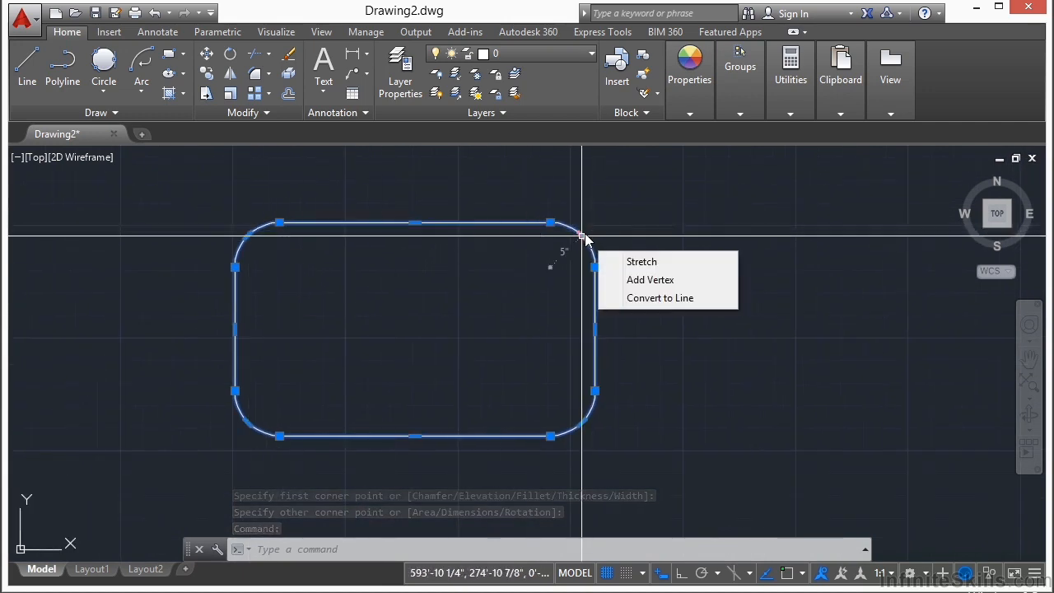
key("Escape")
key("Escape")
scroll(339, 303, "down", 2)
scroll(527, 302, "down", 2)
scroll(614, 256, "down", 2)
middle_click_drag(614, 256, 404, 279)
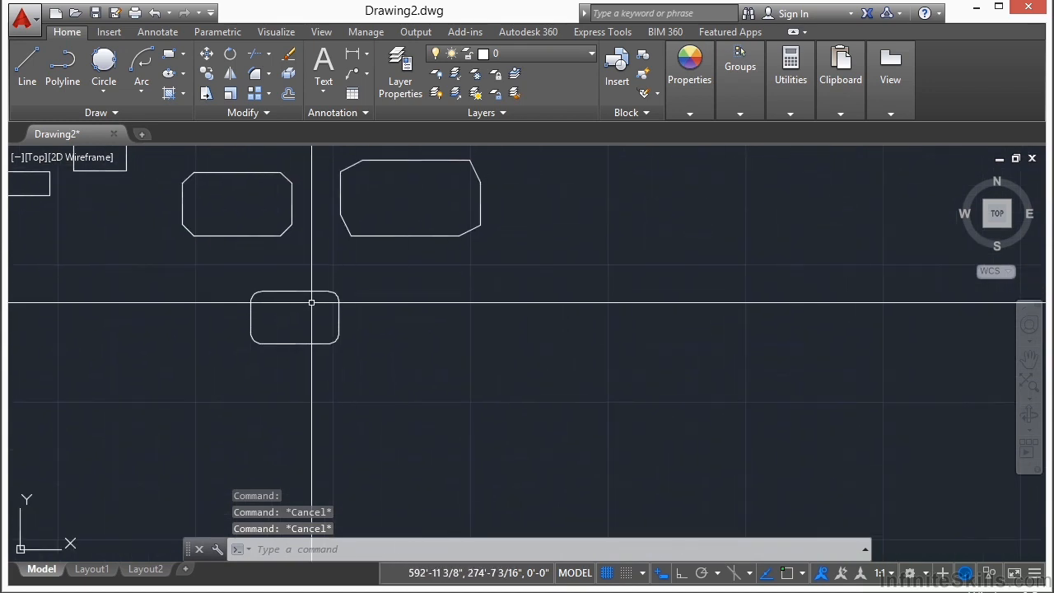
Draw a rectangle with an elevation of 5" to the right of the filleted rectangle, keeping the current fillet radius
type("rec")
key("Return")
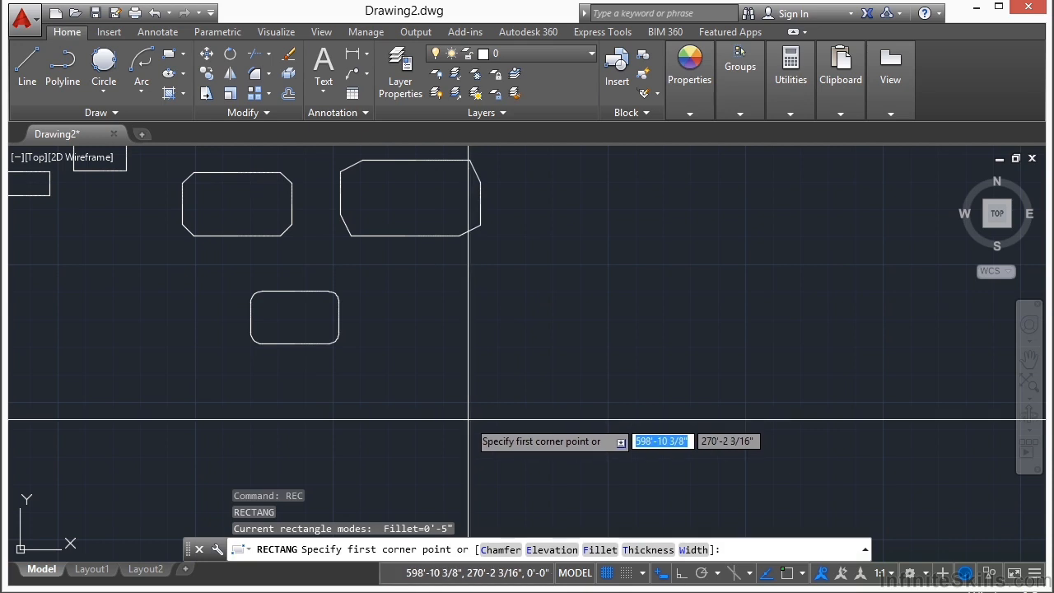
type("e")
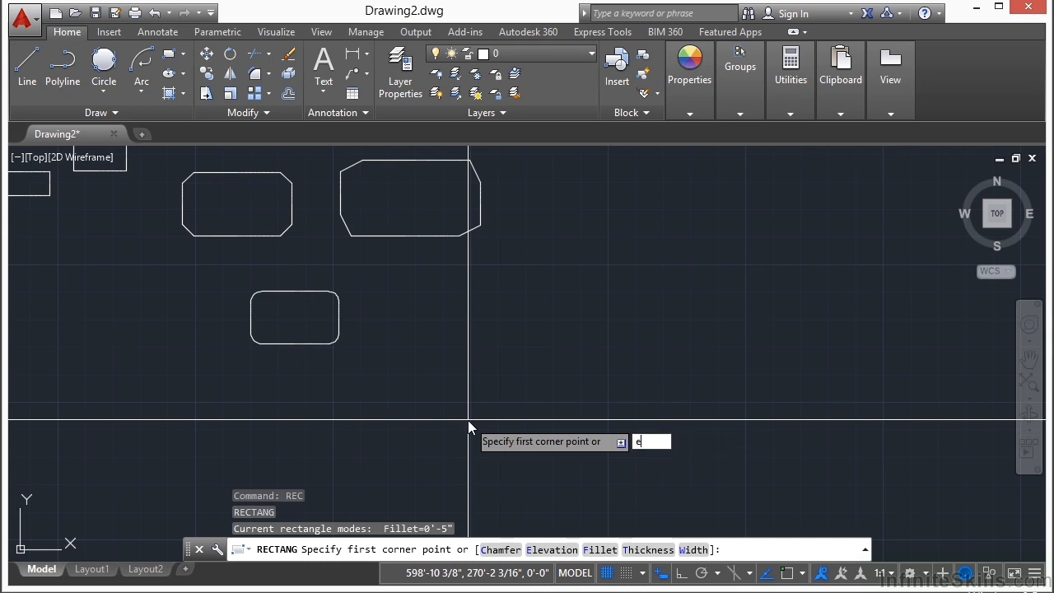
key("Return")
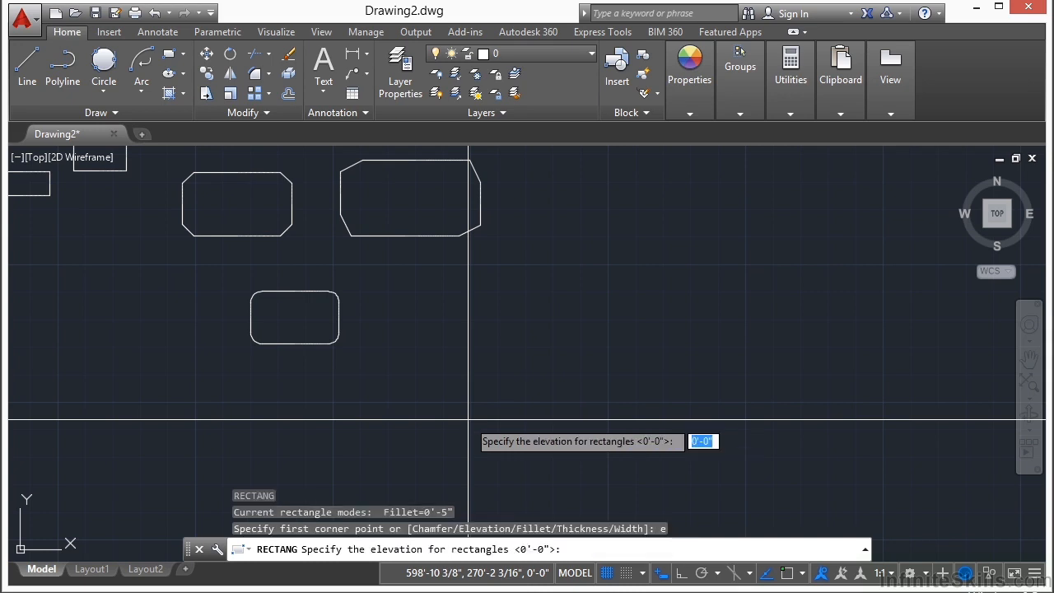
left_click(475, 360)
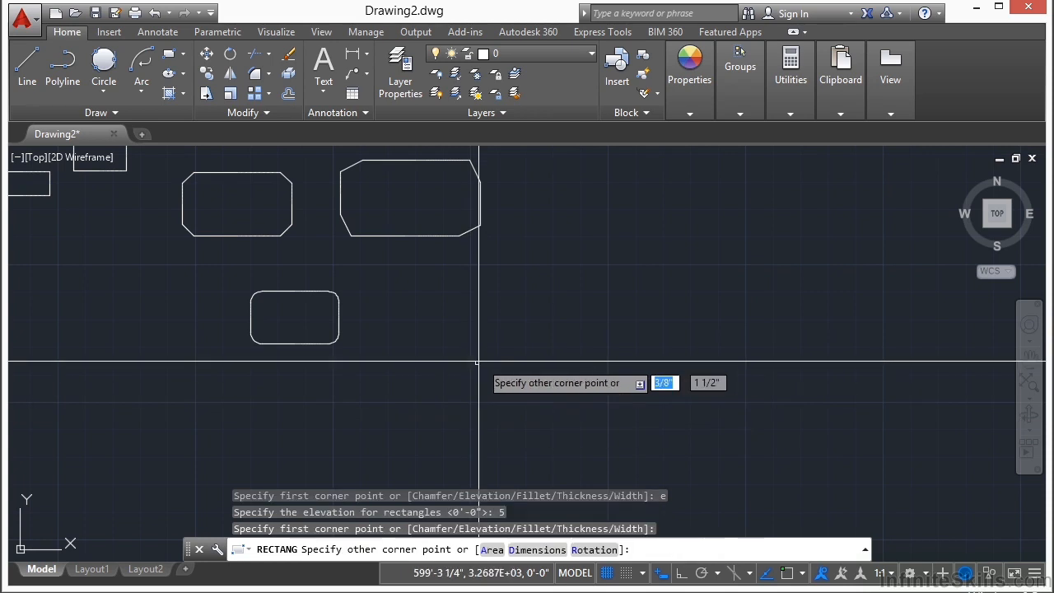
left_click(612, 287)
Compare the new rectangle's elevation with the other shapes in a front-facing view, and restore the World plan view
scroll(494, 282, "up", 4)
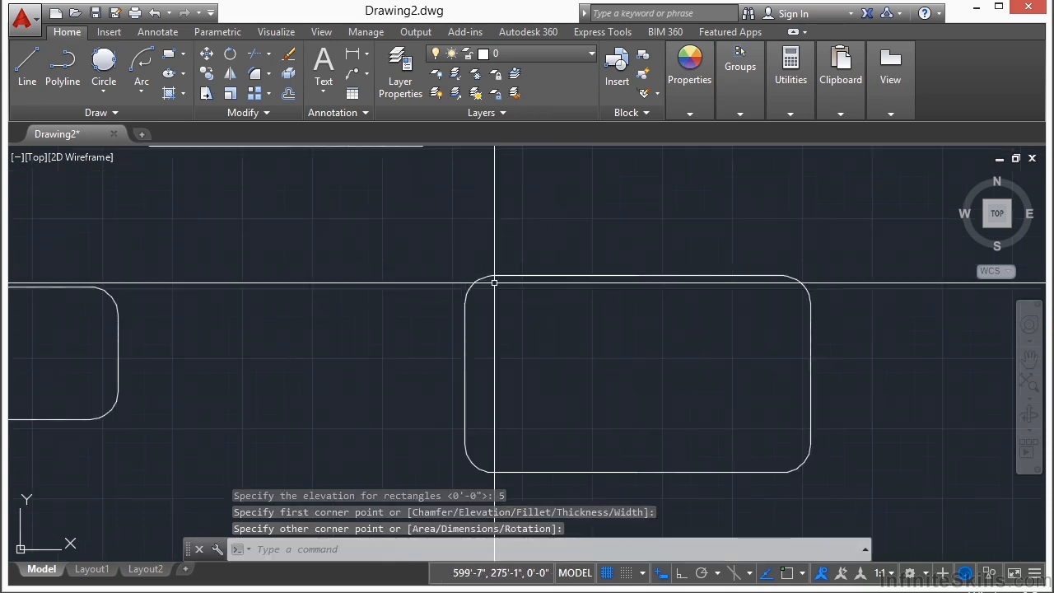
scroll(581, 296, "down", 2)
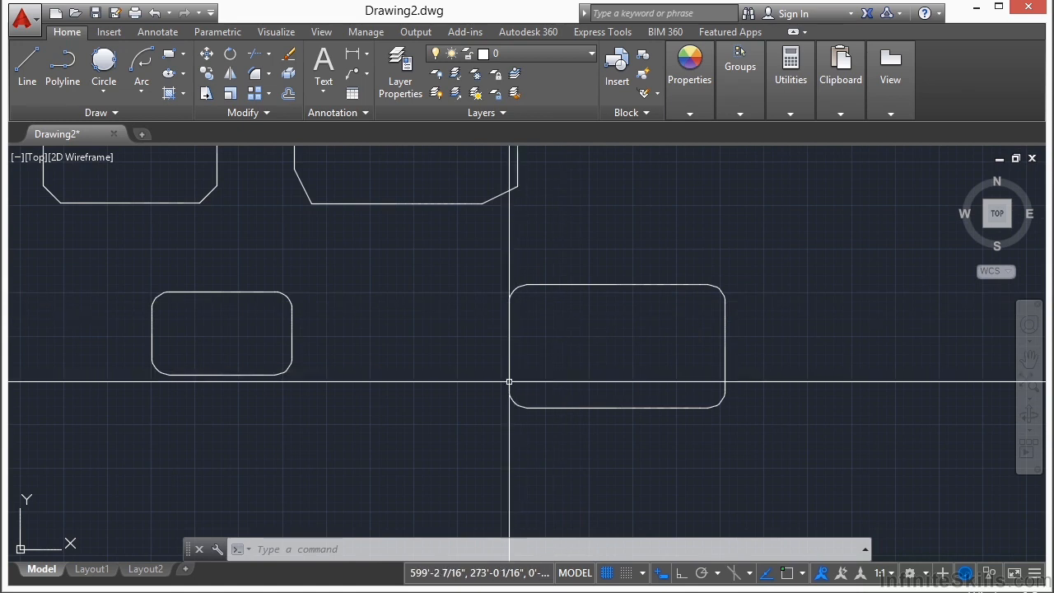
middle_click_drag(527, 386, 487, 265, "shift")
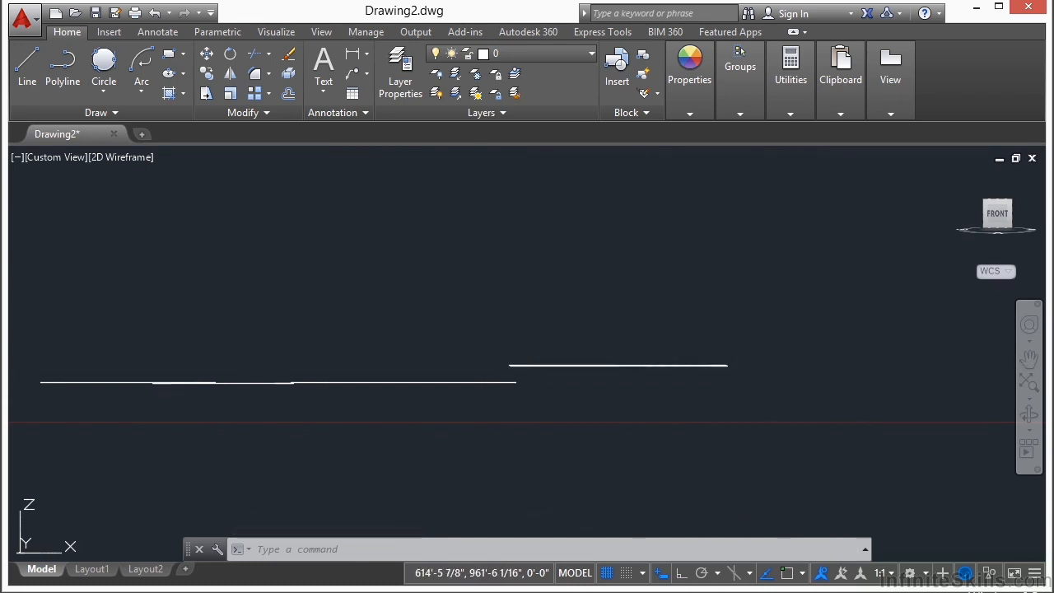
type("plan")
key("Return")
left_click(687, 362)
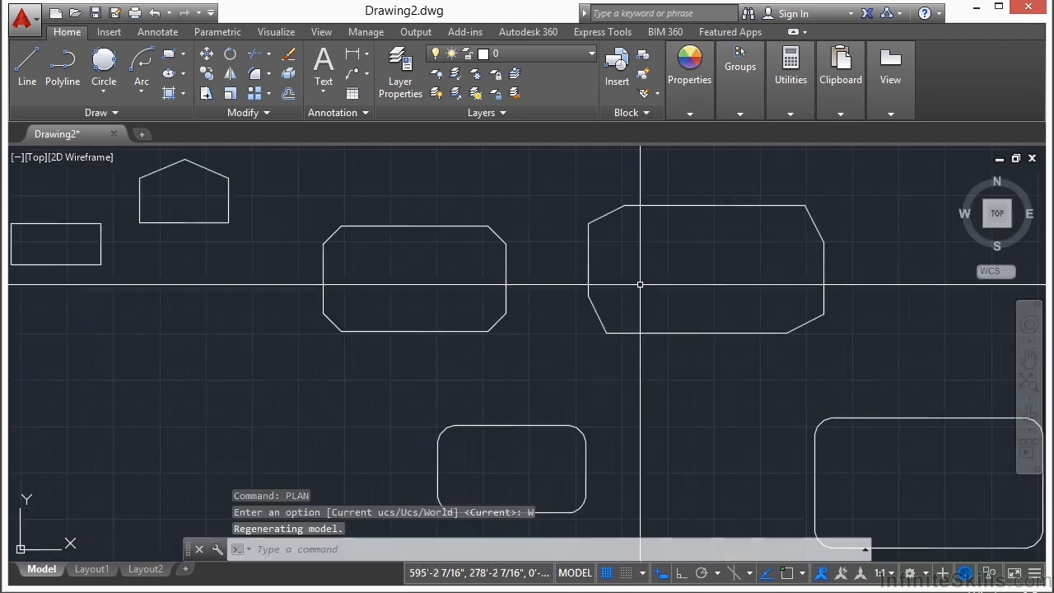
Draw a rectangle with a thickness of 5" to the right of the elevated rectangle
middle_click_drag(624, 401, 457, 354)
type("rec")
key("Return")
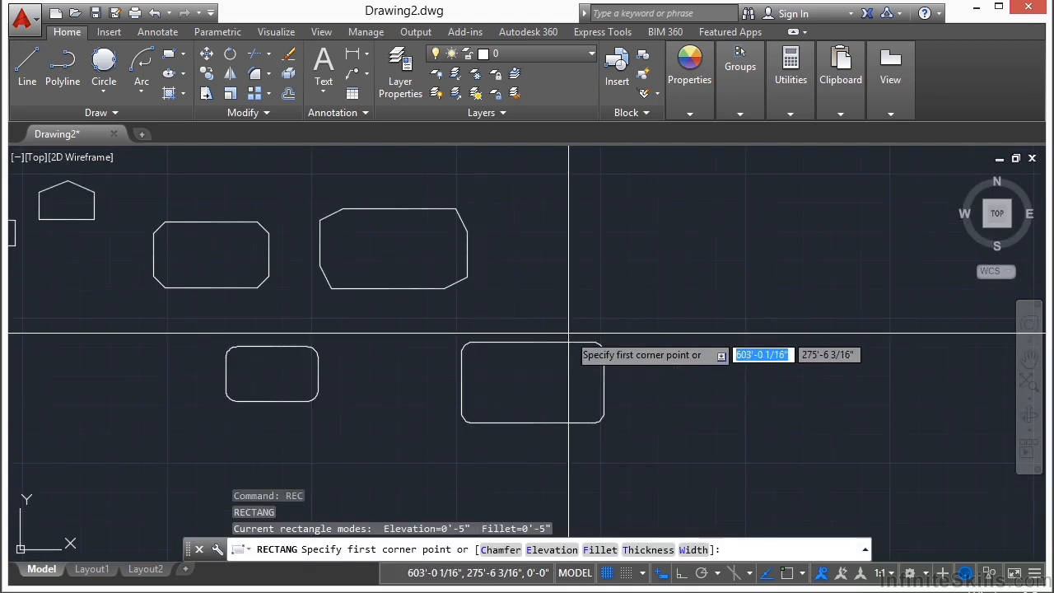
type("t")
key("Return")
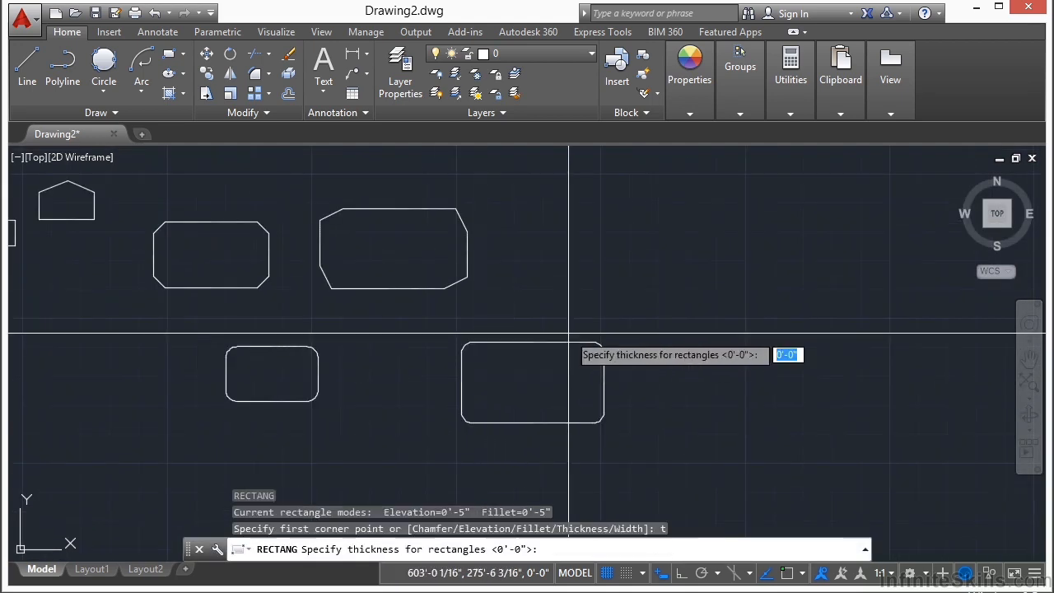
type("5")
key("Return")
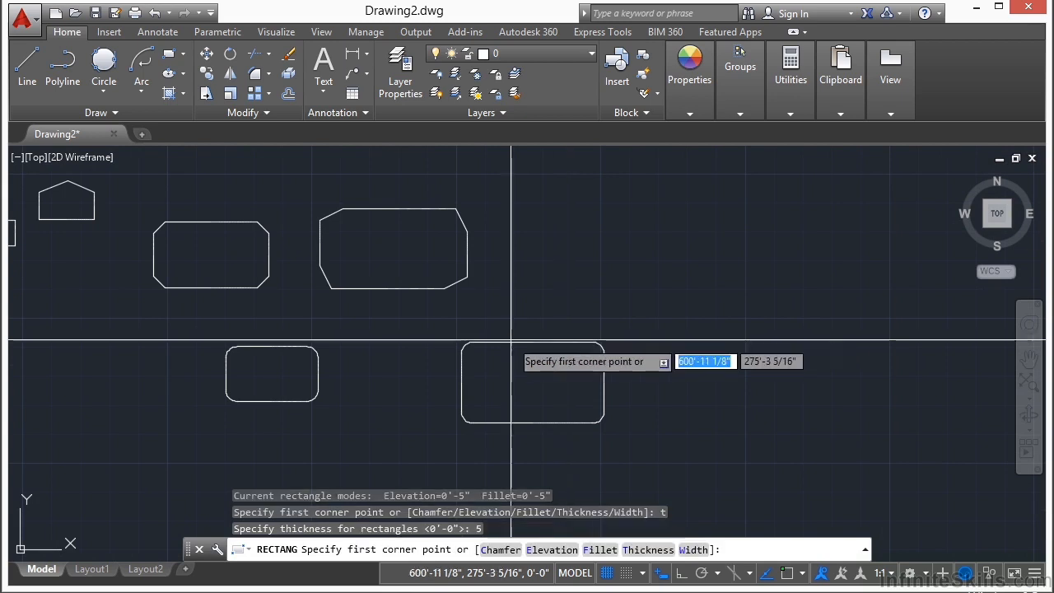
left_click(675, 398)
left_click(790, 328)
Examine the thickness and elevation of the new rectangle against the flat shapes from several 3D angles
middle_click_drag(762, 357, 585, 276)
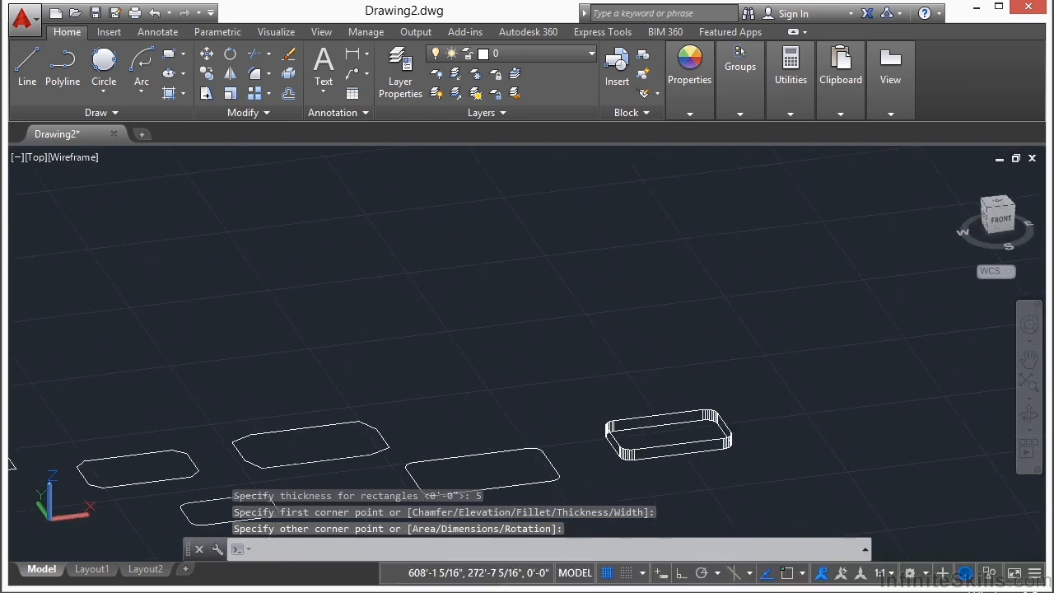
scroll(576, 321, "up", 6)
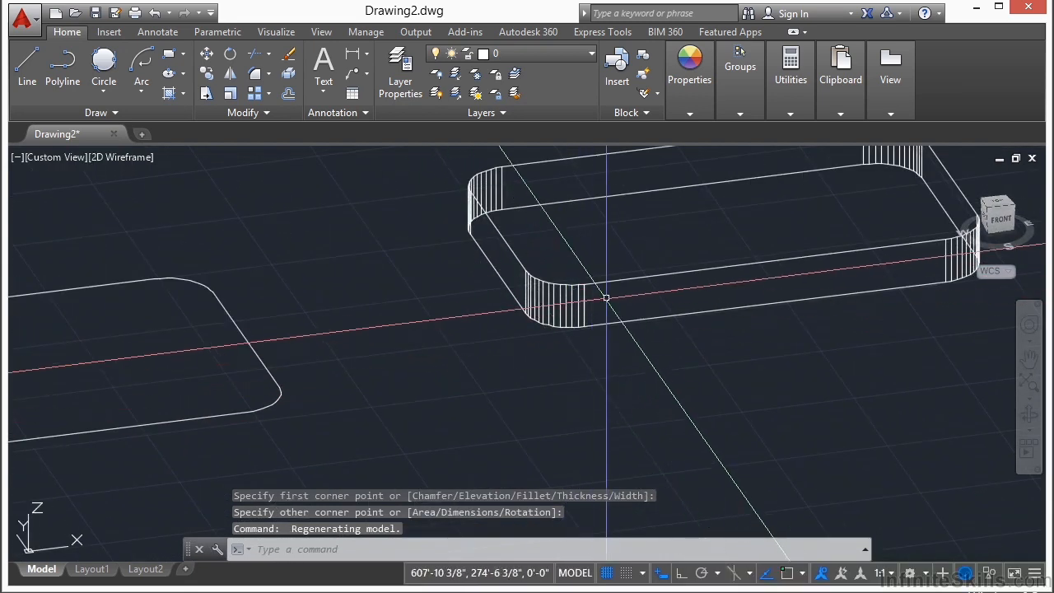
middle_click_drag(602, 320, 682, 305, "shift")
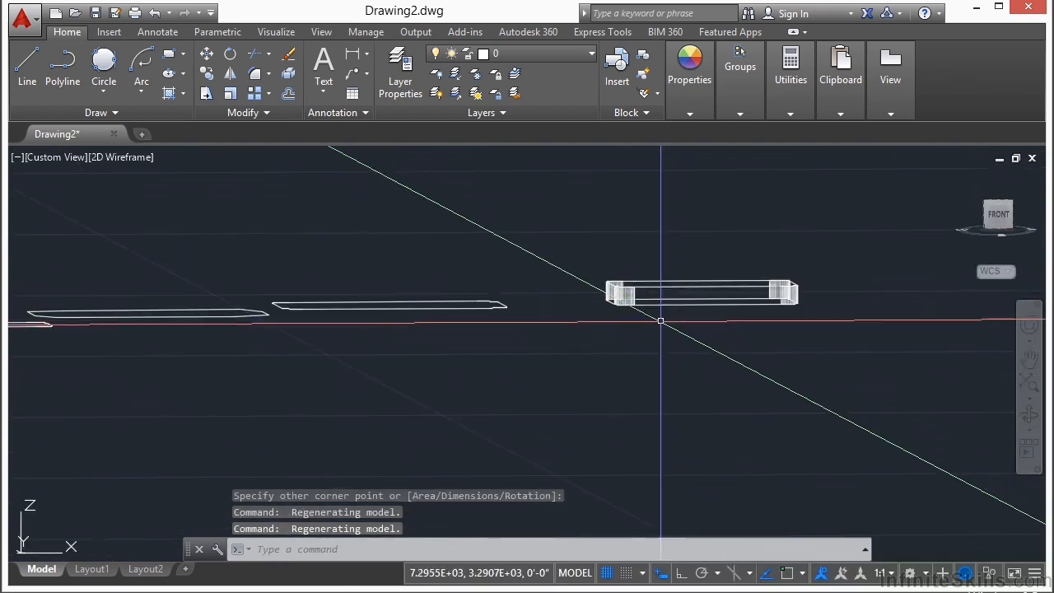
middle_click_drag(557, 329, 561, 323, "shift")
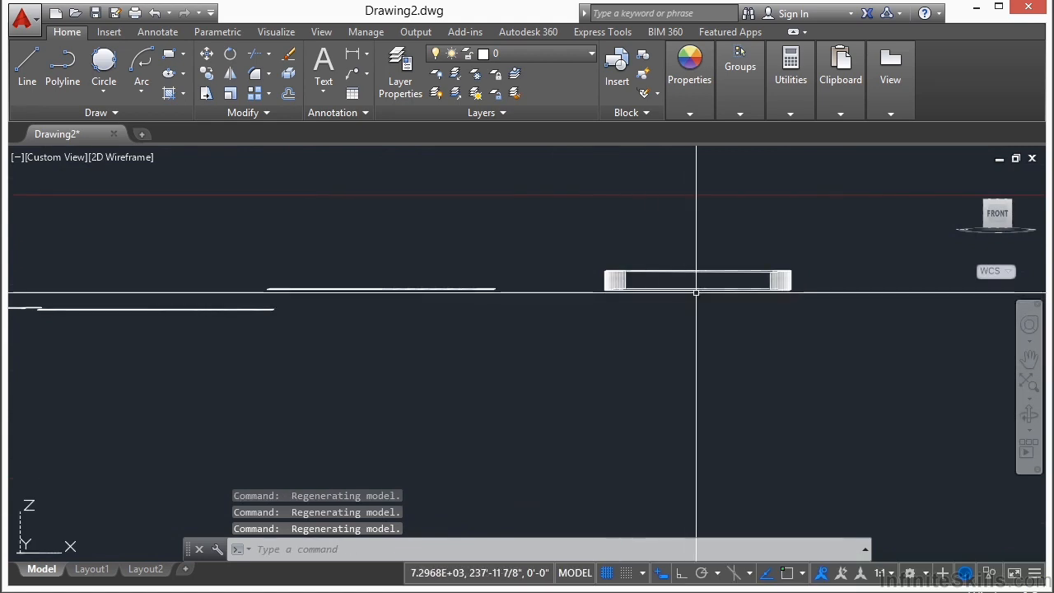
scroll(695, 292, "down", 1)
middle_click_drag(641, 292, 642, 354, "shift")
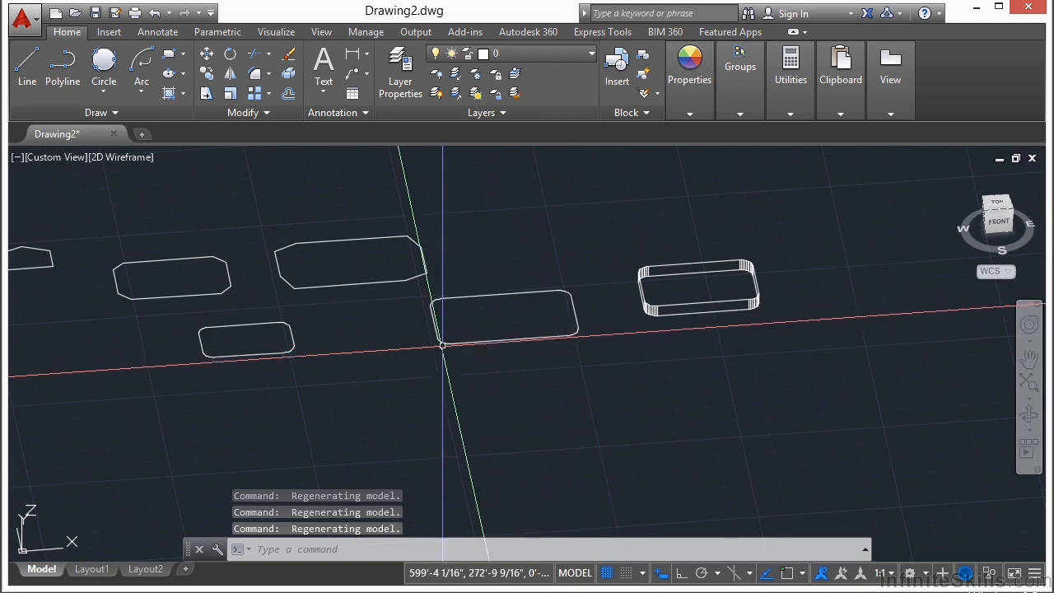
scroll(426, 329, "up", 4)
scroll(430, 337, "down", 2)
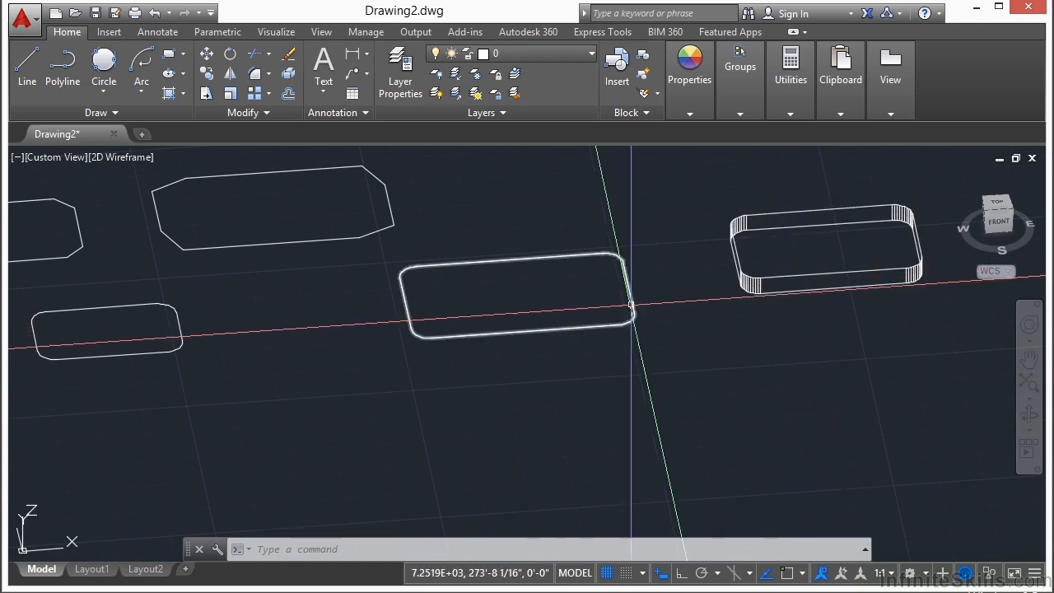
scroll(506, 319, "down", 2)
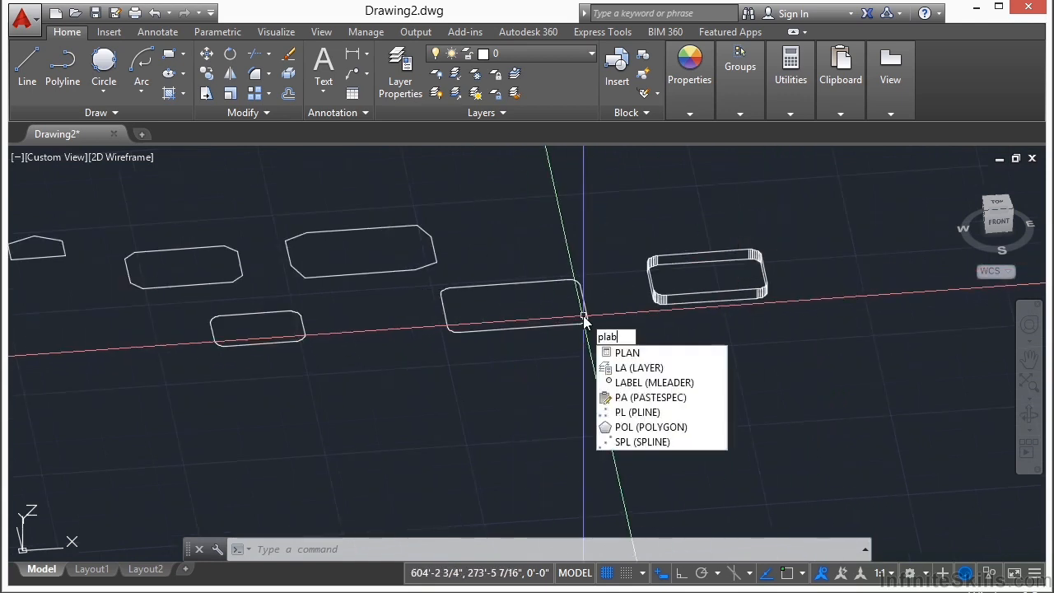
Return the drawing to the plan view of the World coordinate system
key("BackSpace")
key("Return")
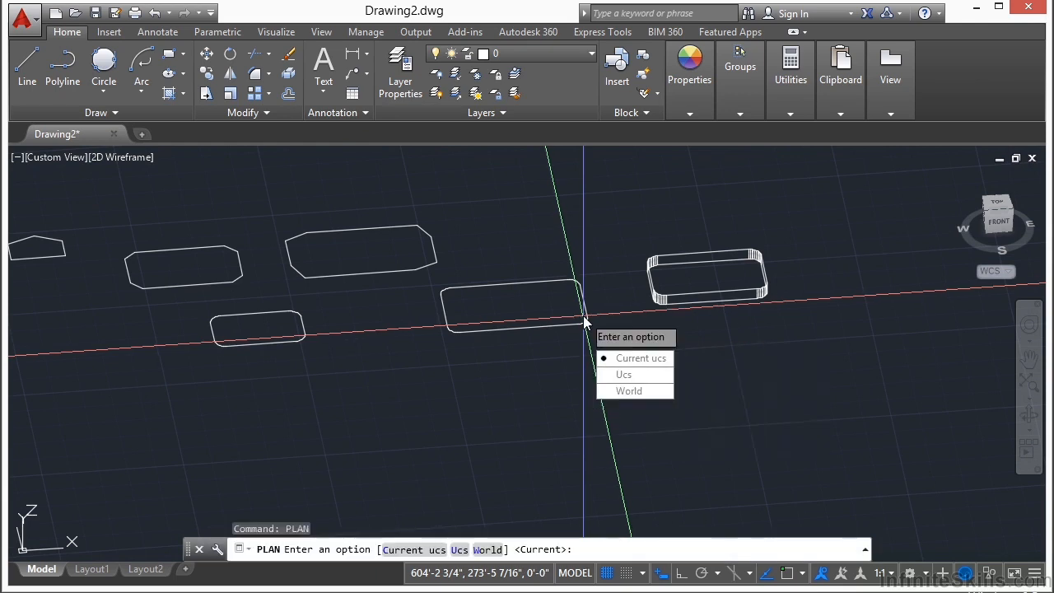
type("w")
key("Return")
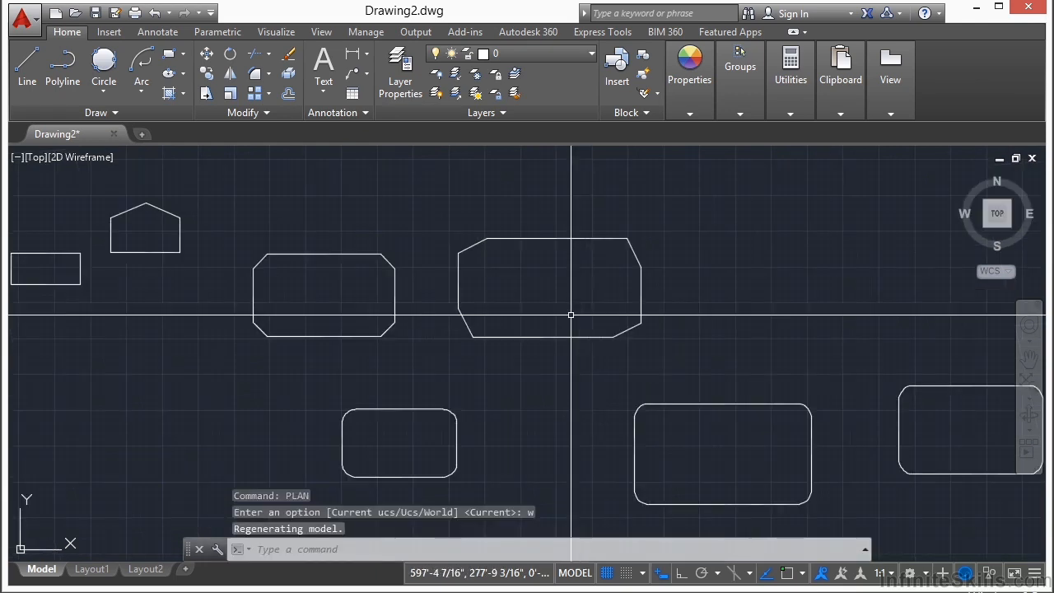
Draw a rectangle with a line width of 5" to the right of the thickened rectangle
scroll(284, 318, "down", 1)
mouse_move(674, 333)
middle_mouse_down()
mouse_move(569, 311)
mouse_move(513, 313)
middle_mouse_up()
type("rec")
key("Return")
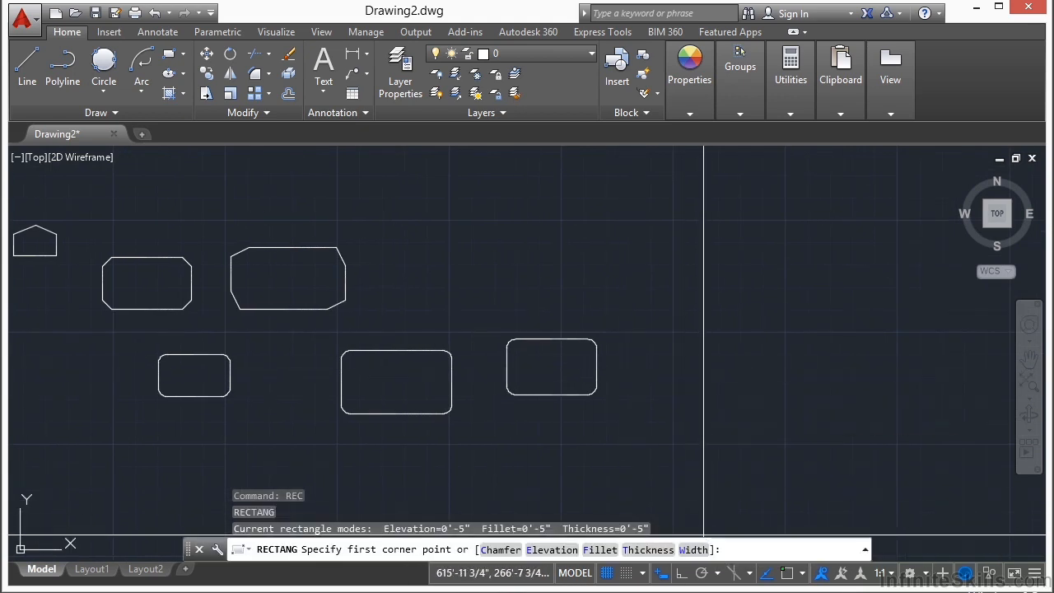
key("Return")
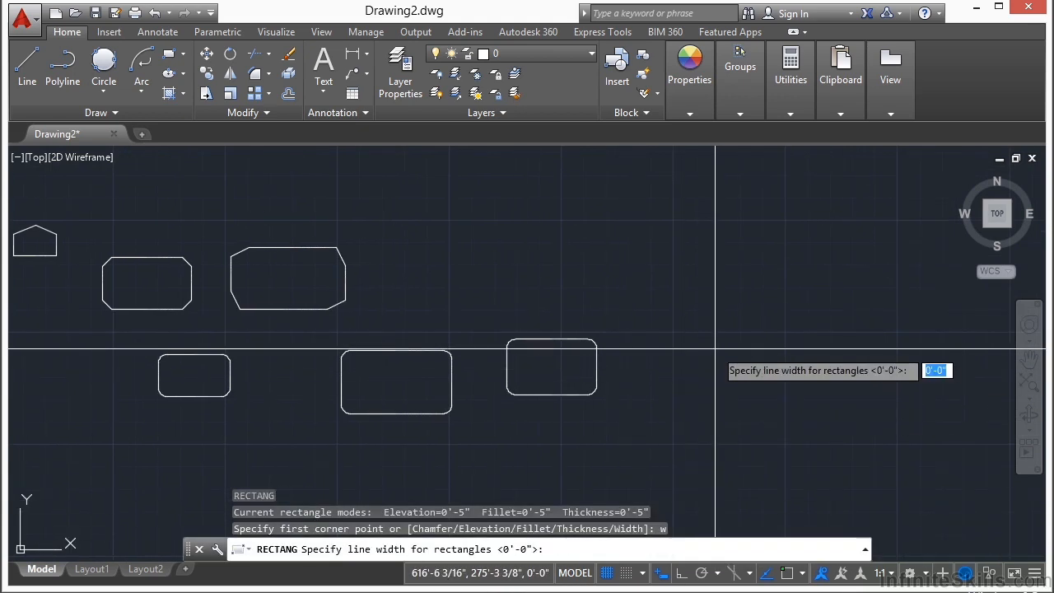
type("5")
key("Return")
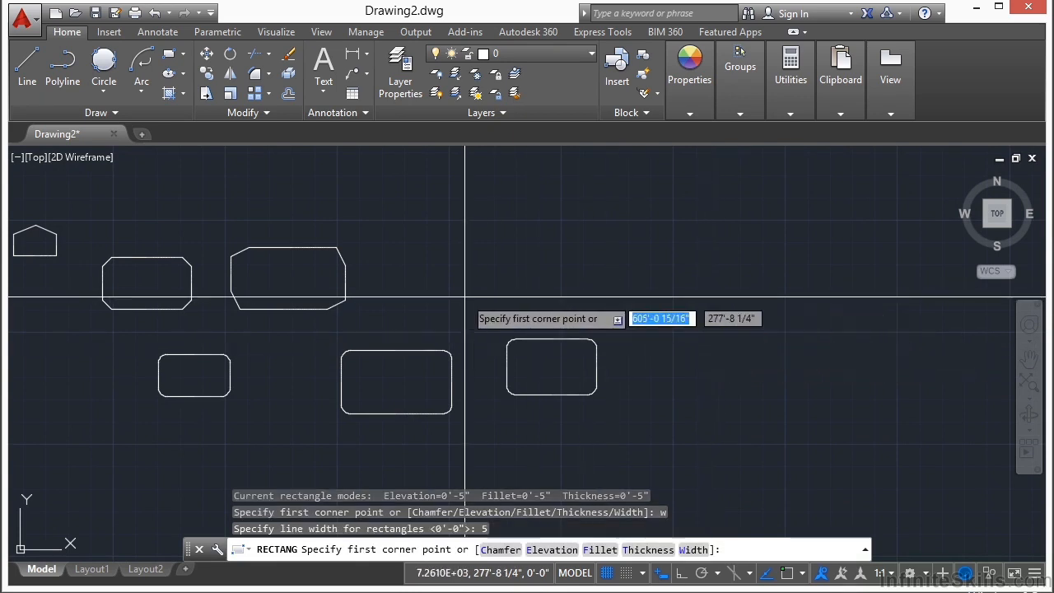
left_click(681, 339)
left_click(788, 391)
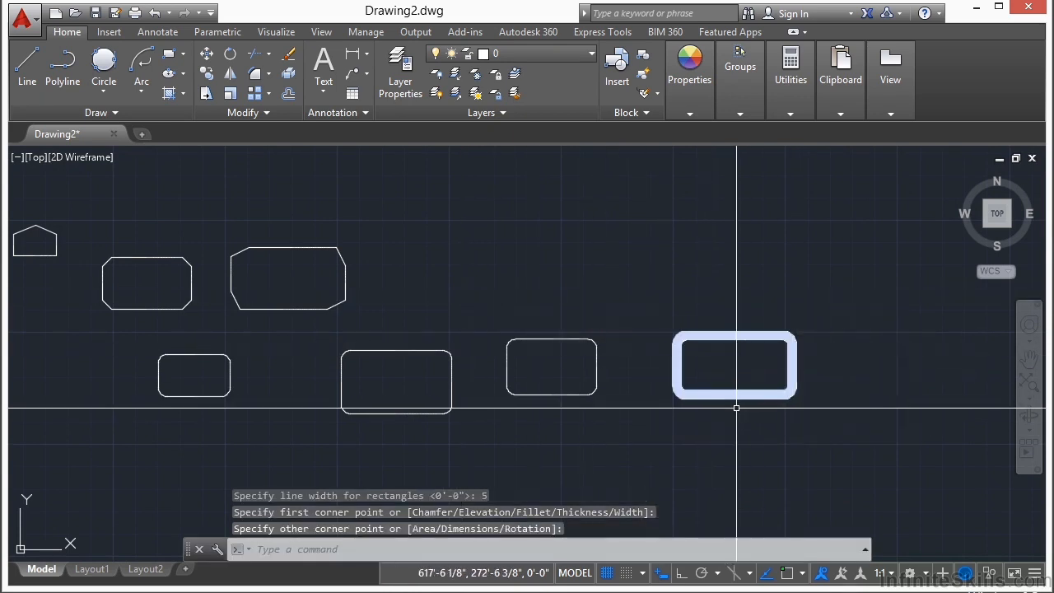
Examine the wide-line rectangle's width, thickness and rounded corners up close and in a 3D view
scroll(736, 407, "up", 4)
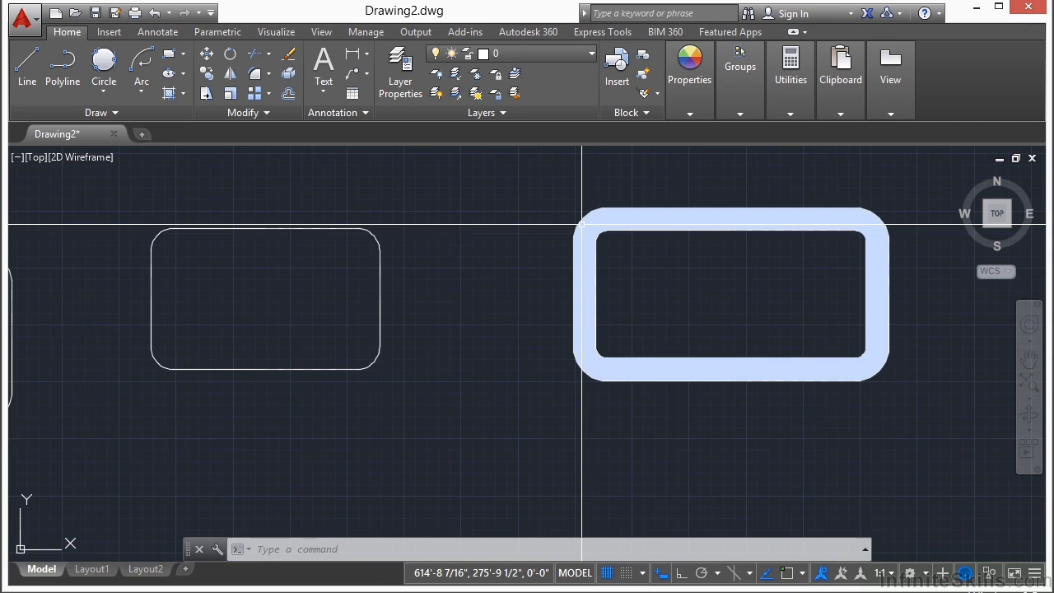
scroll(621, 322, "down", 2)
mouse_move(620, 322)
middle_mouse_down("shift")
mouse_move(641, 367)
mouse_move(593, 266)
middle_mouse_up("shift")
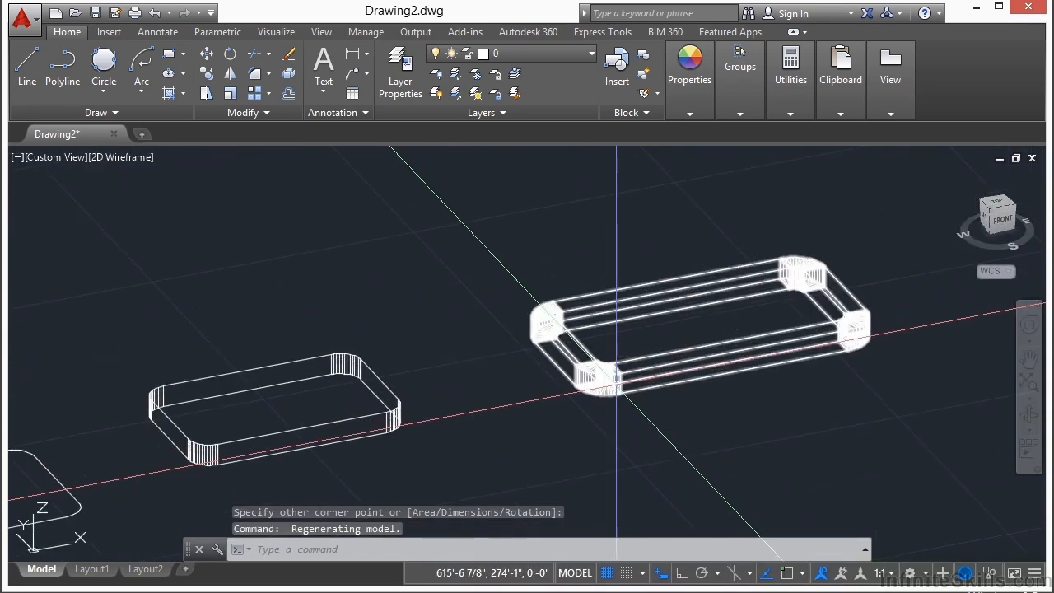
scroll(615, 387, "up", 3)
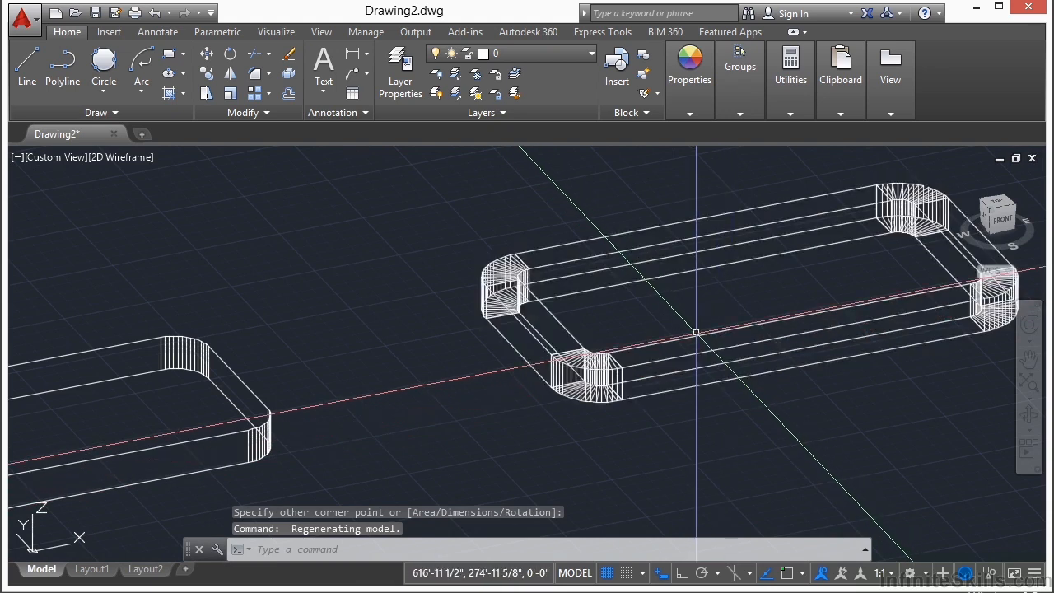
scroll(658, 428, "down", 4)
mouse_move(640, 409)
middle_mouse_down("shift")
mouse_move(596, 371)
mouse_move(601, 362)
mouse_move(634, 371)
mouse_move(654, 423)
middle_mouse_up("shift")
scroll(623, 357, "down", 3)
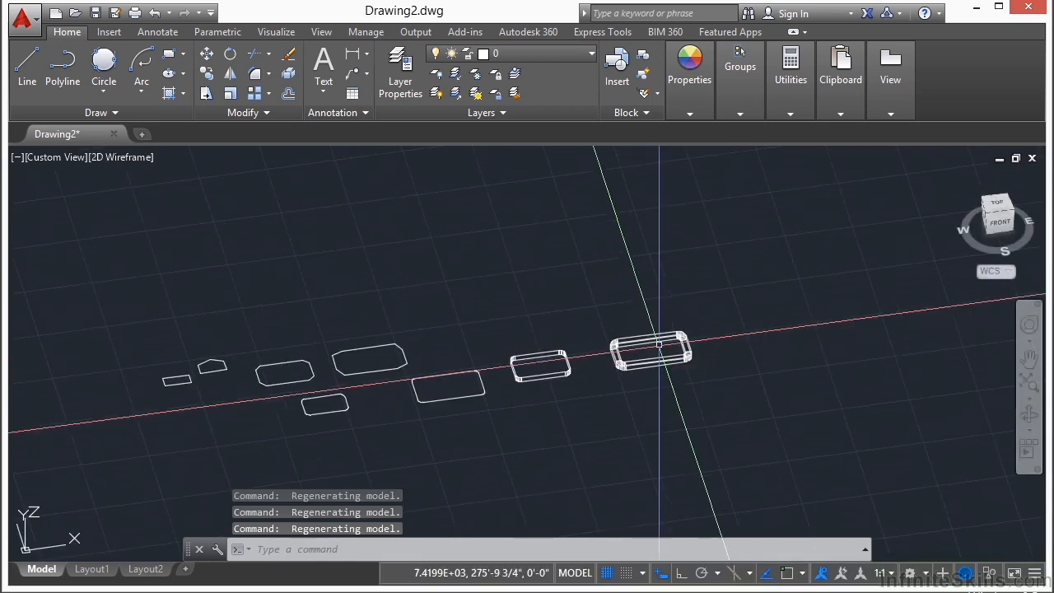
Restore the World plan view of the drawing
type("plan")
key("Return")
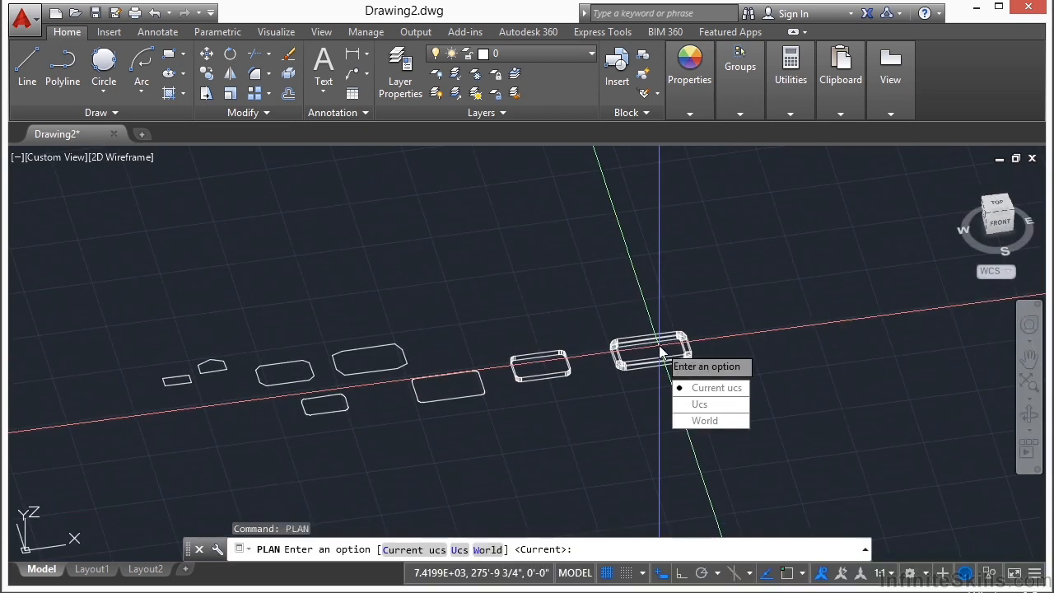
left_click(704, 419)
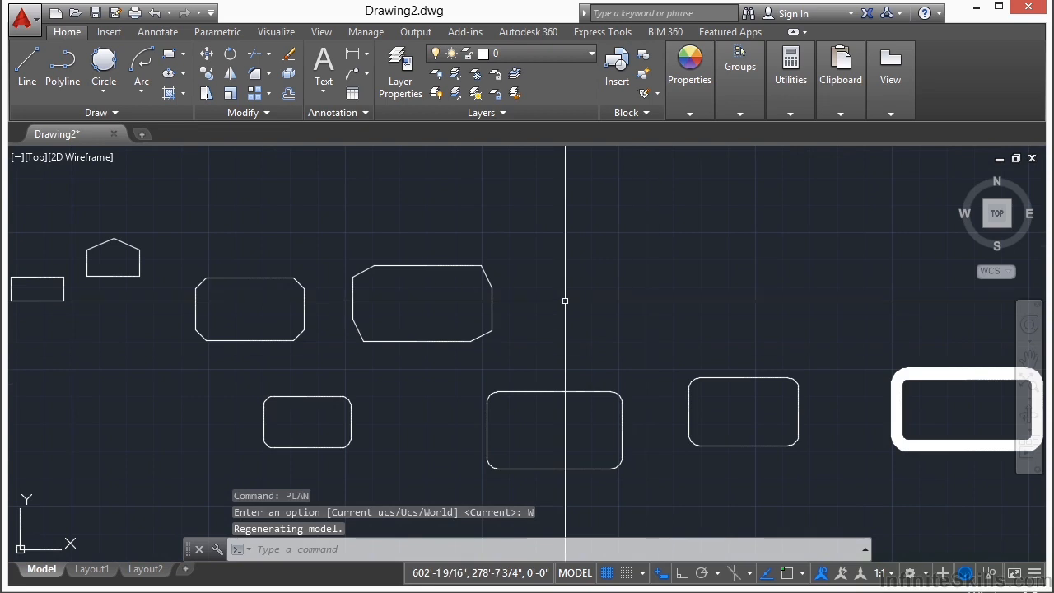
Start a rectangle and reset its fillet radius and elevation options to 0
type("rec")
key("Return")
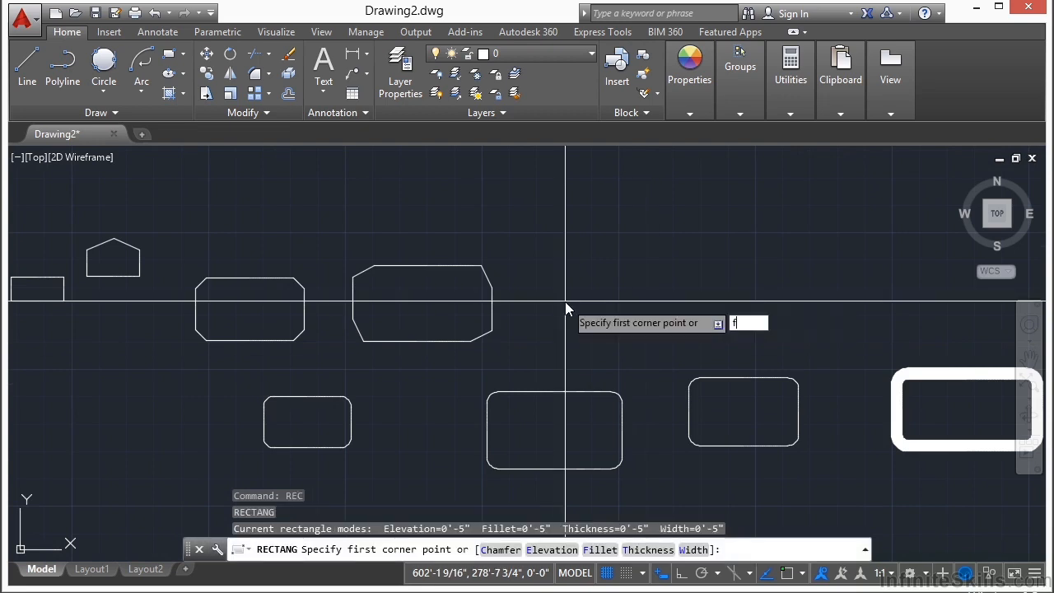
type("f")
key("Return")
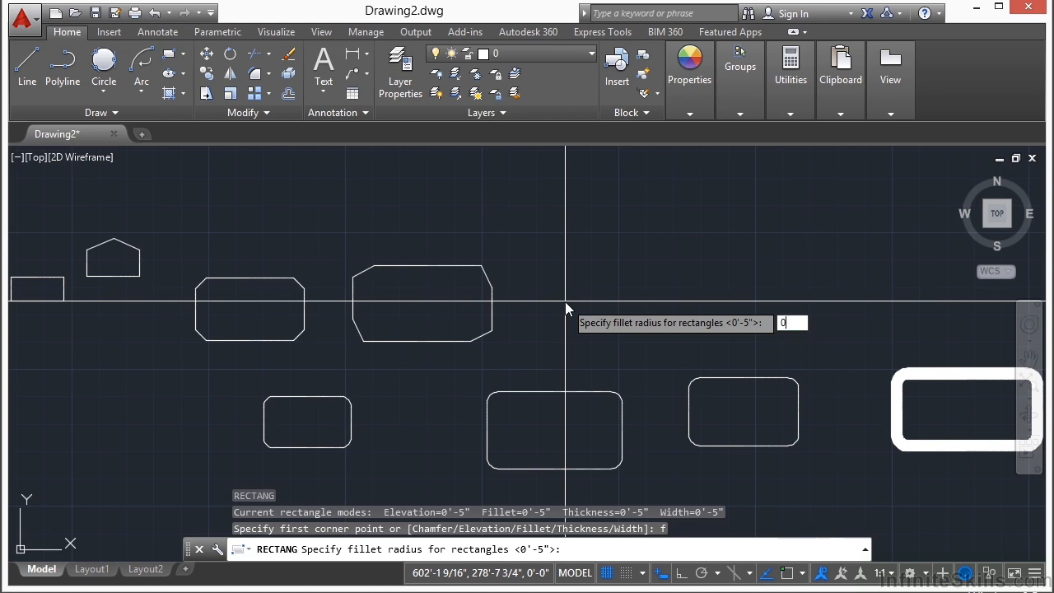
key("Return")
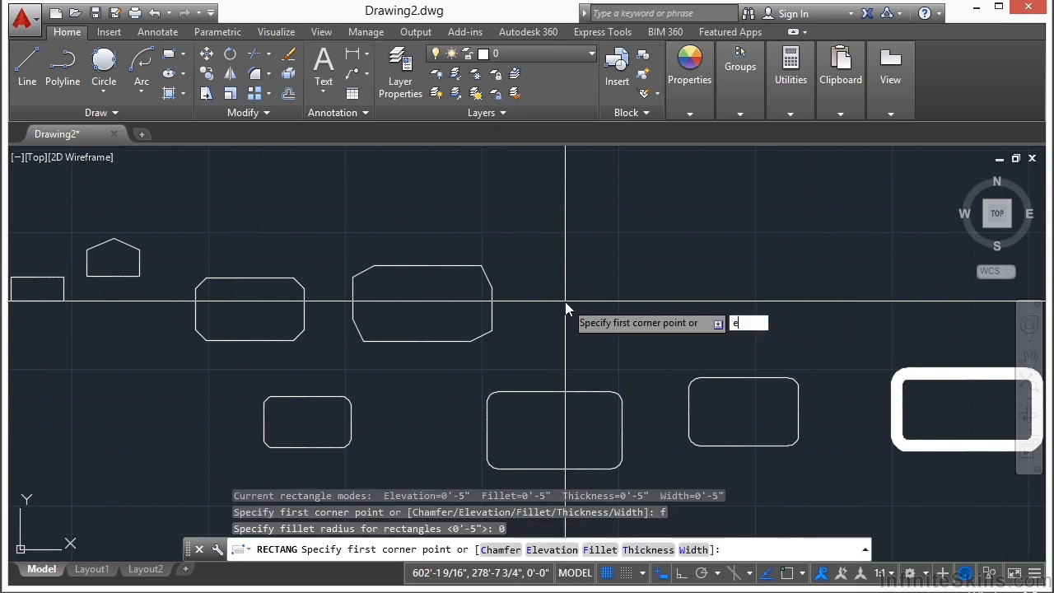
type("e")
key("Return")
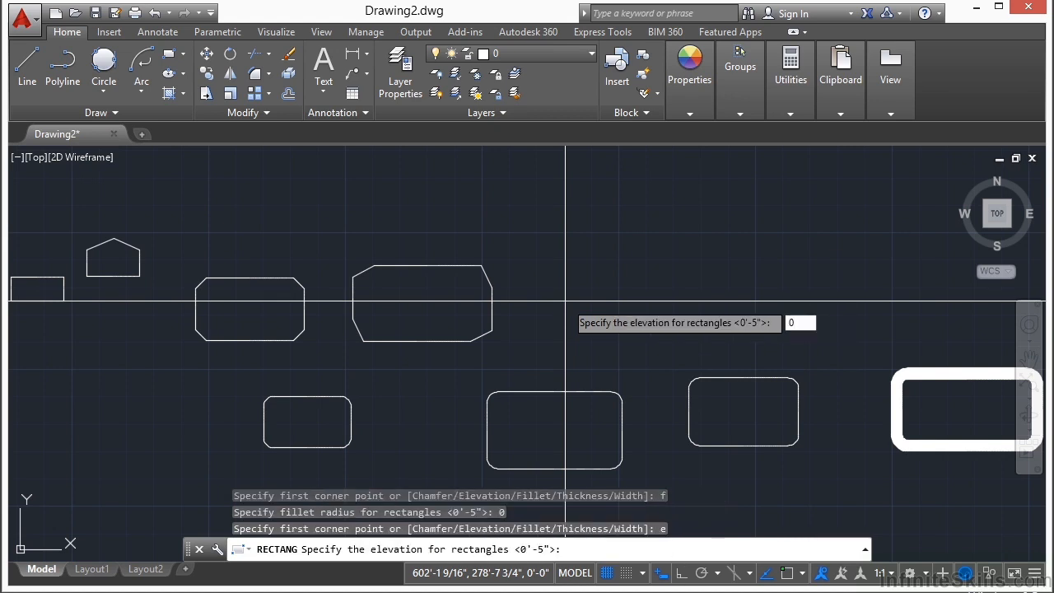
key("Return")
Reset the rectangle thickness and line width to 0 and draw a plain rectangle above the two rightmost rounded rectangles
key("Return")
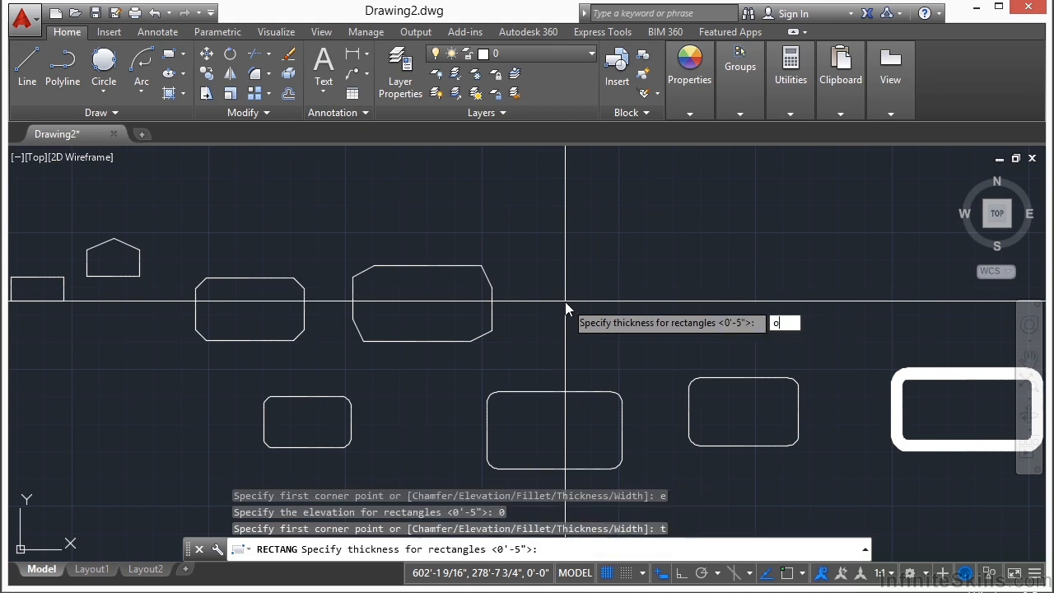
key("Return")
key("Return")
type("0")
key("Return")
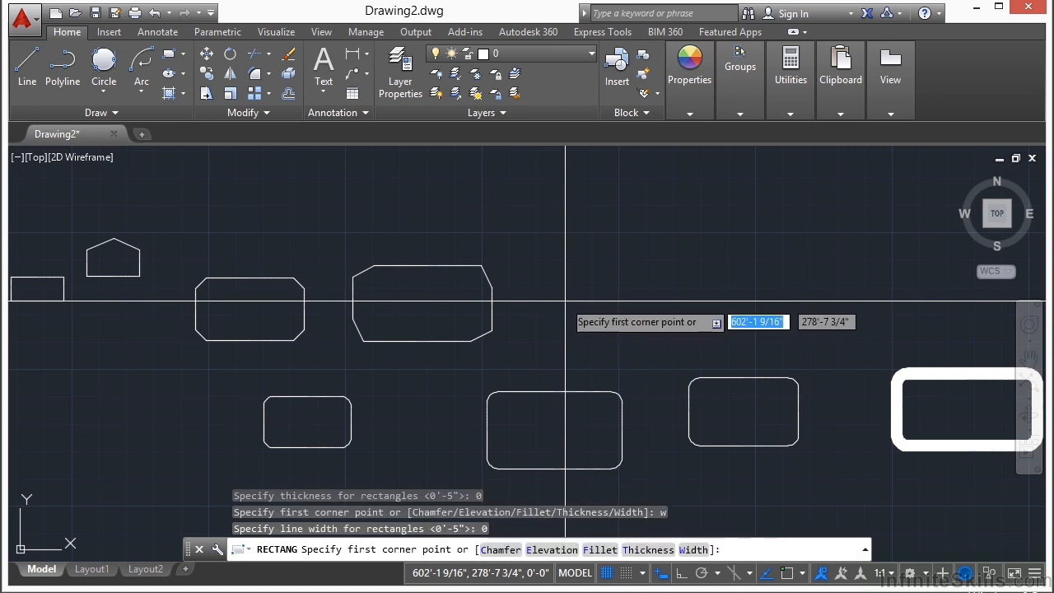
left_click(606, 203)
left_click(763, 274)
Check the plain rectangle in a 3D view and restore the World plan view
middle_click_drag(691, 292, 647, 236, "shift")
type("plan")
key("Return")
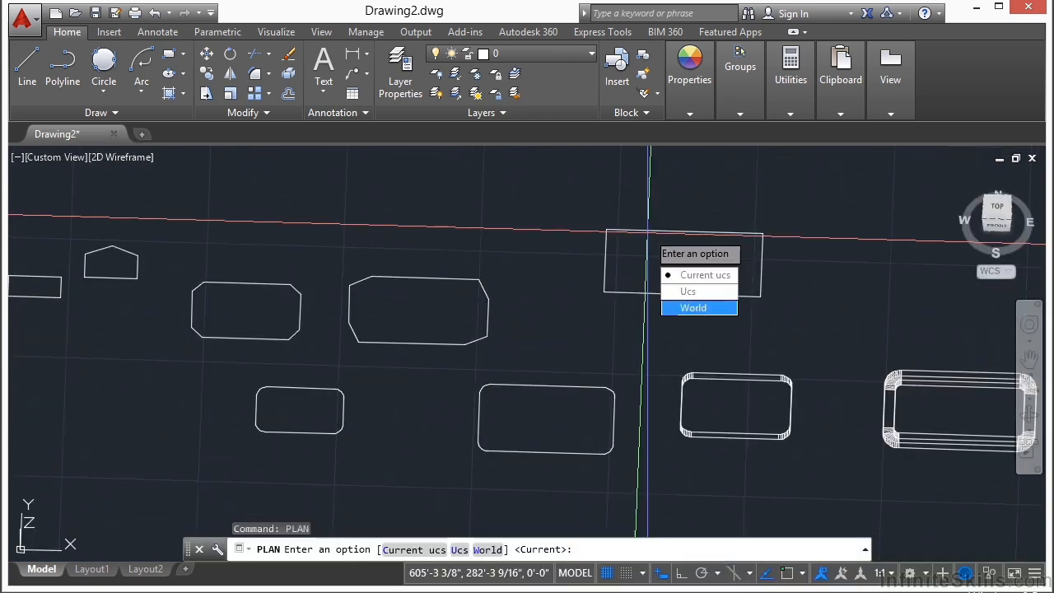
left_click(707, 310)
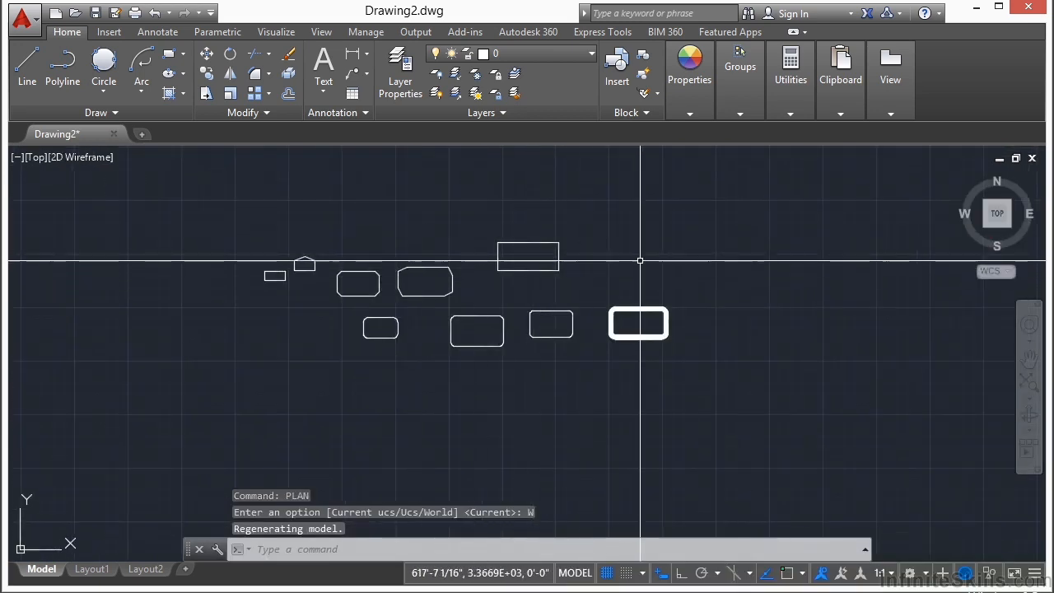
Erase all the rectangles and the house-shaped outline from the drawing
type("e")
key("Return")
left_click(722, 223)
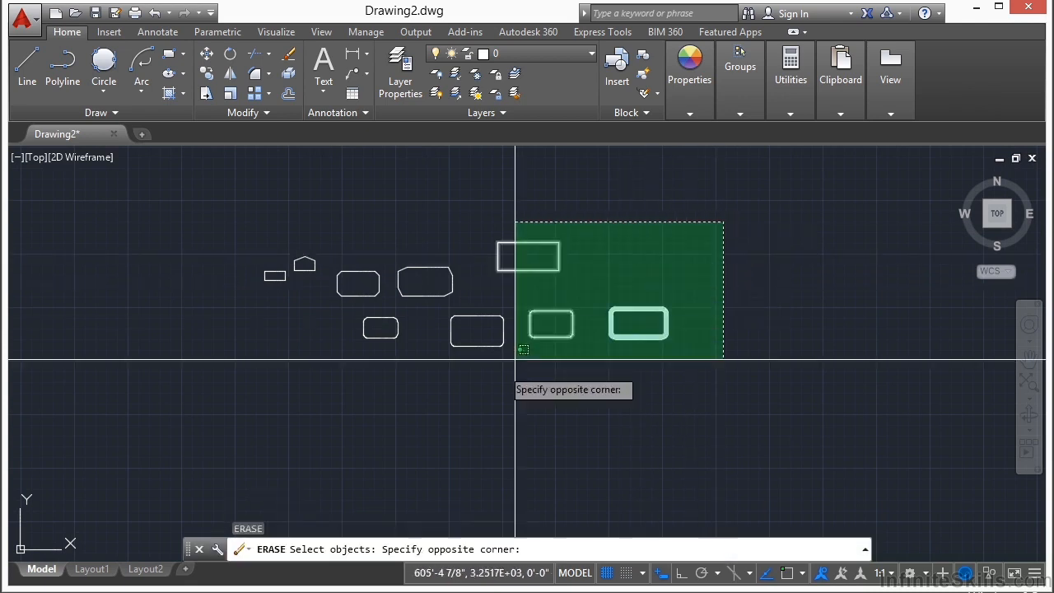
left_click(222, 376)
key("Return")
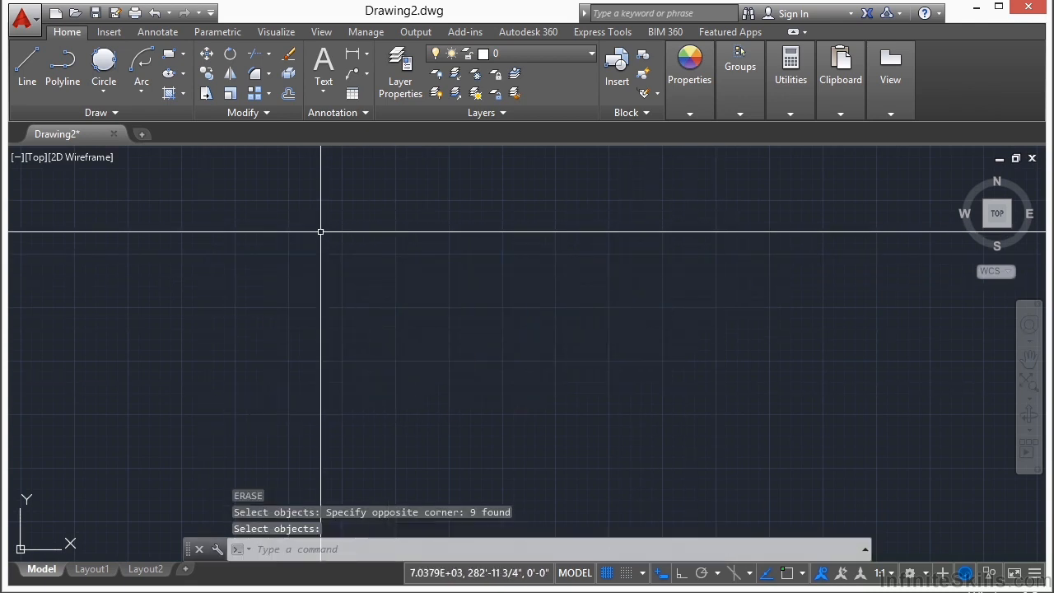
left_click(184, 72)
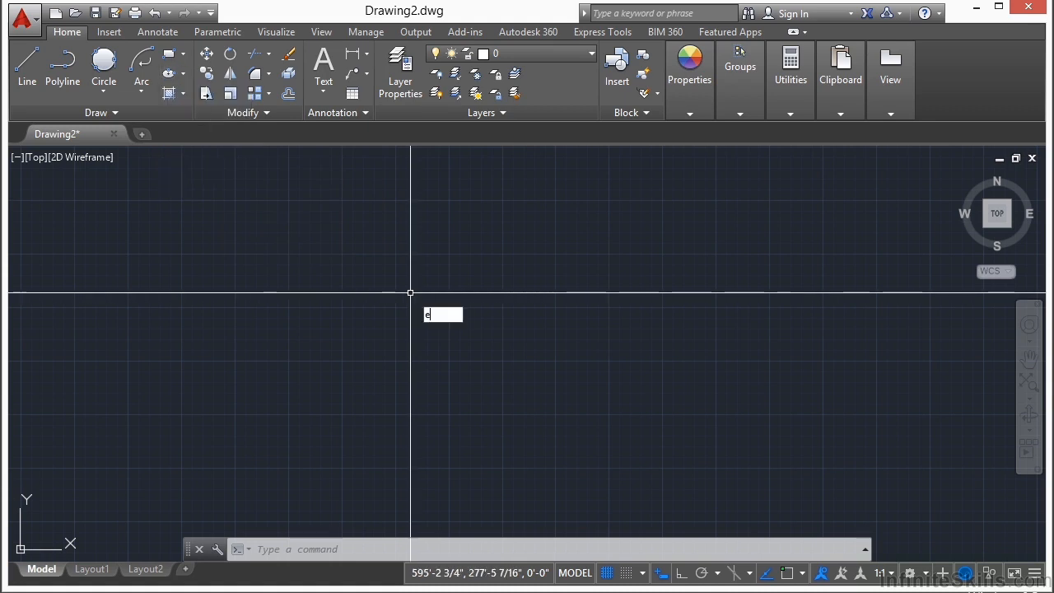
type("l")
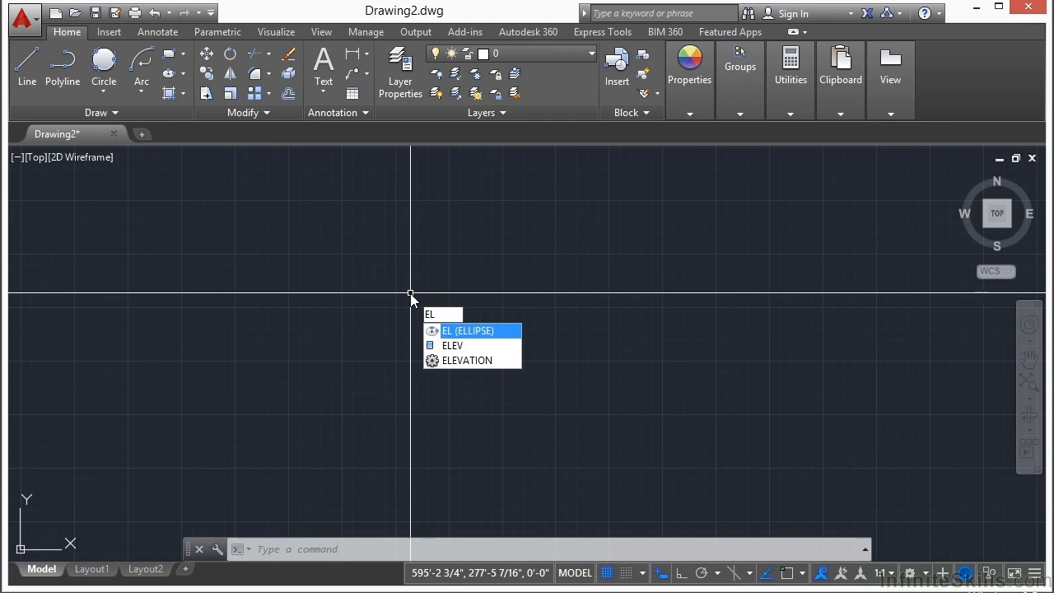
key("Escape")
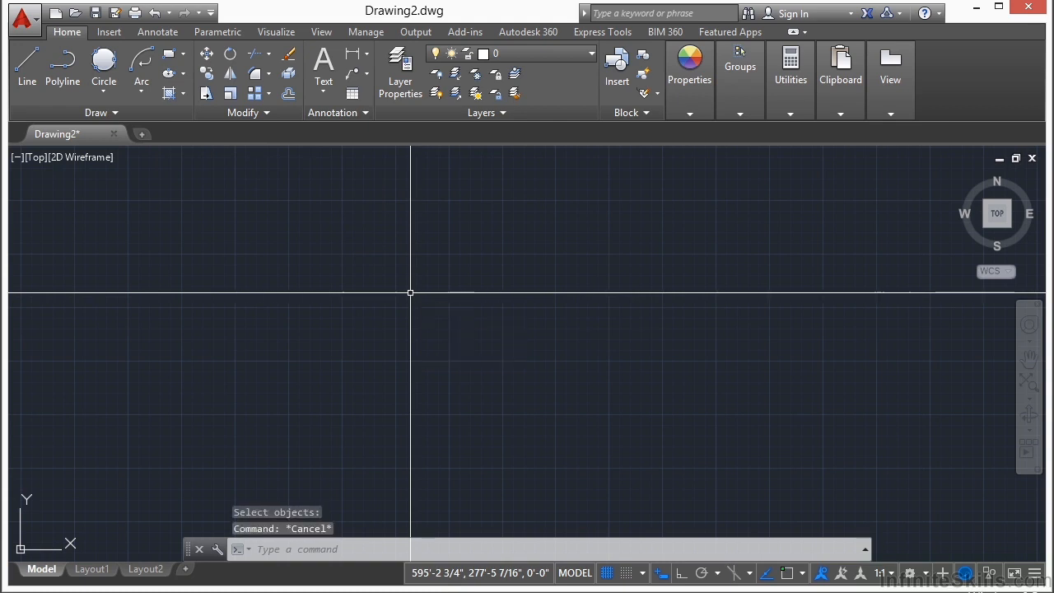
Draw a tall ellipse from its center with a short, roughly horizontal axis and a vertical half-axis of about 9'-4"
left_click(168, 75)
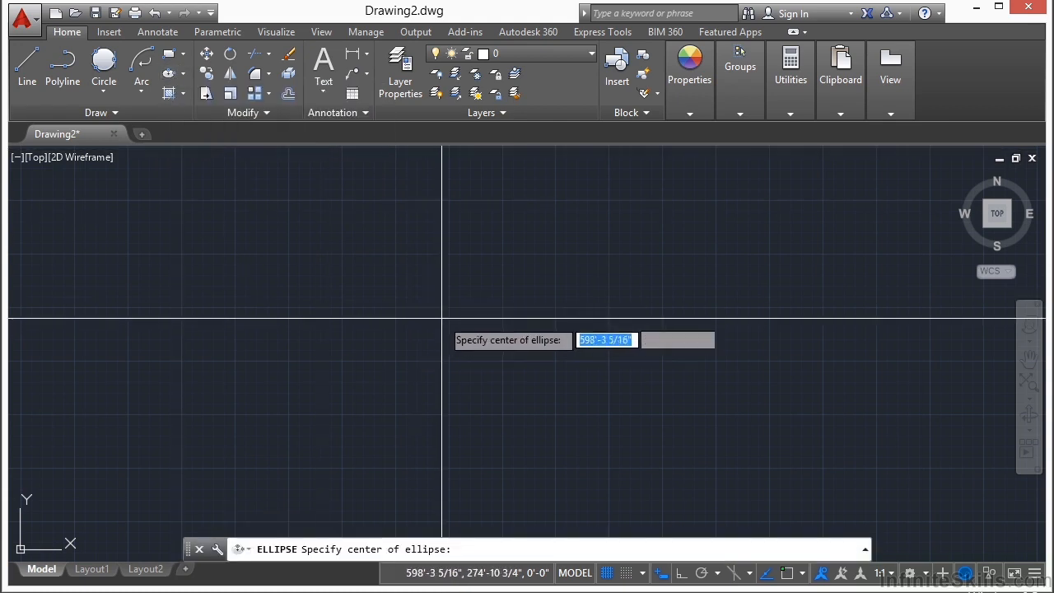
left_click(413, 318)
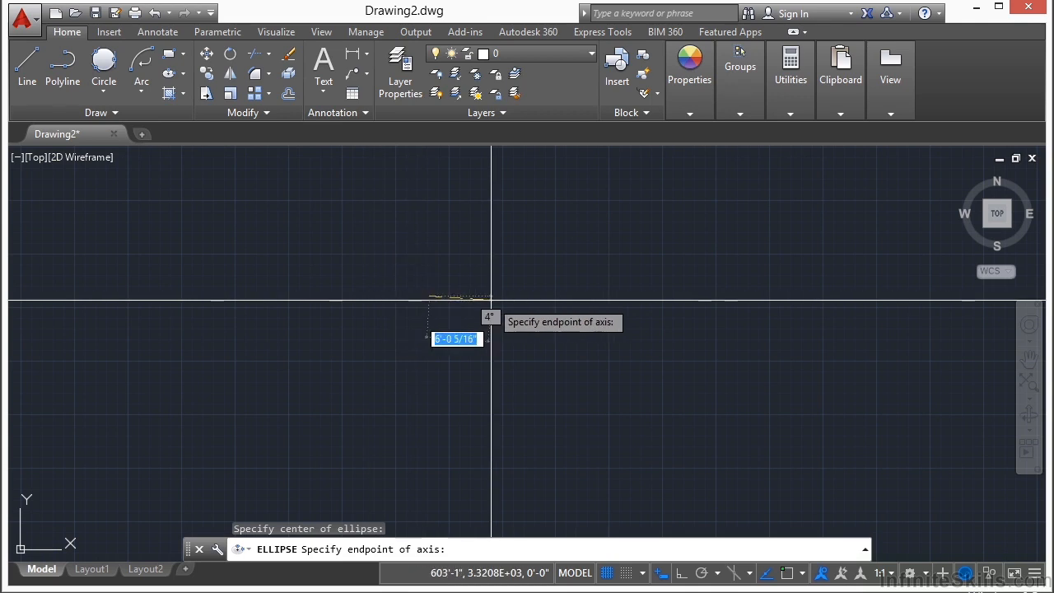
left_click(464, 295)
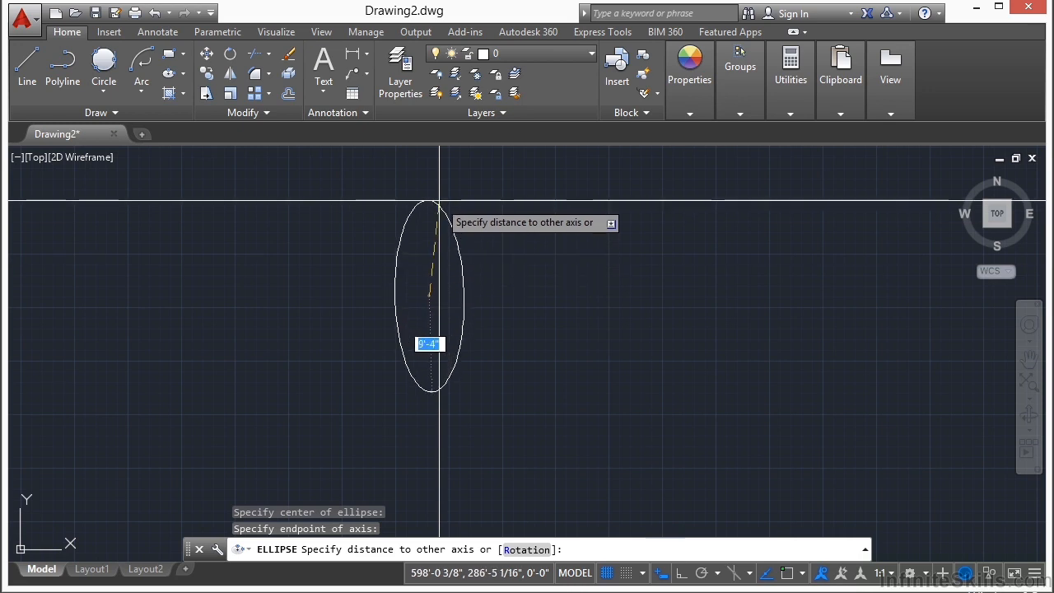
left_click(431, 391)
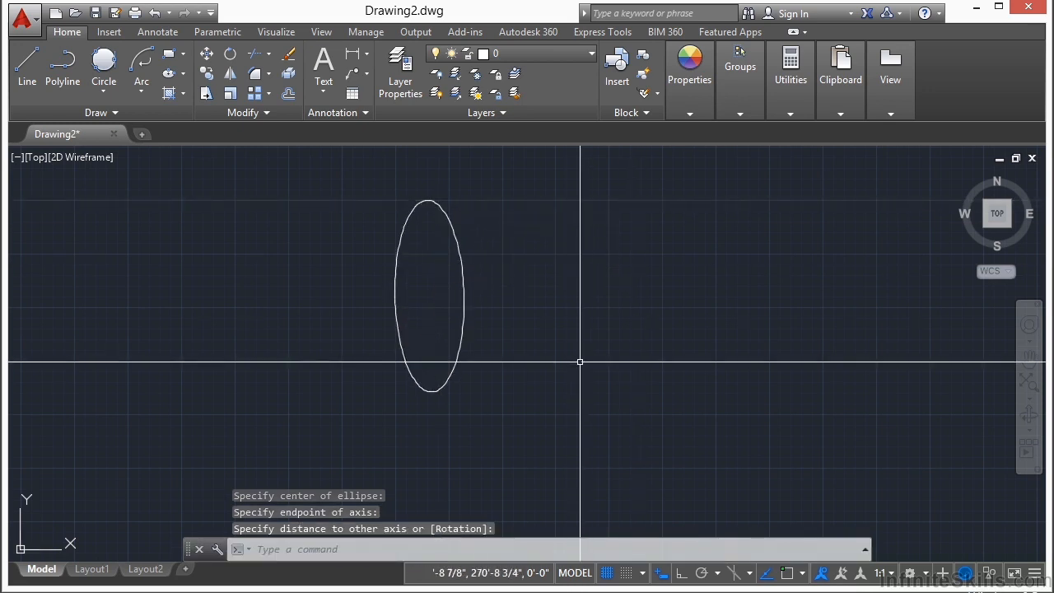
Turn on Ortho mode and draw a narrower tall ellipse from its horizontal axis endpoints, to the right of the first ellipse
mouse_move(595, 307)
middle_mouse_down()
mouse_move(468, 336)
mouse_move(431, 329)
middle_mouse_up()
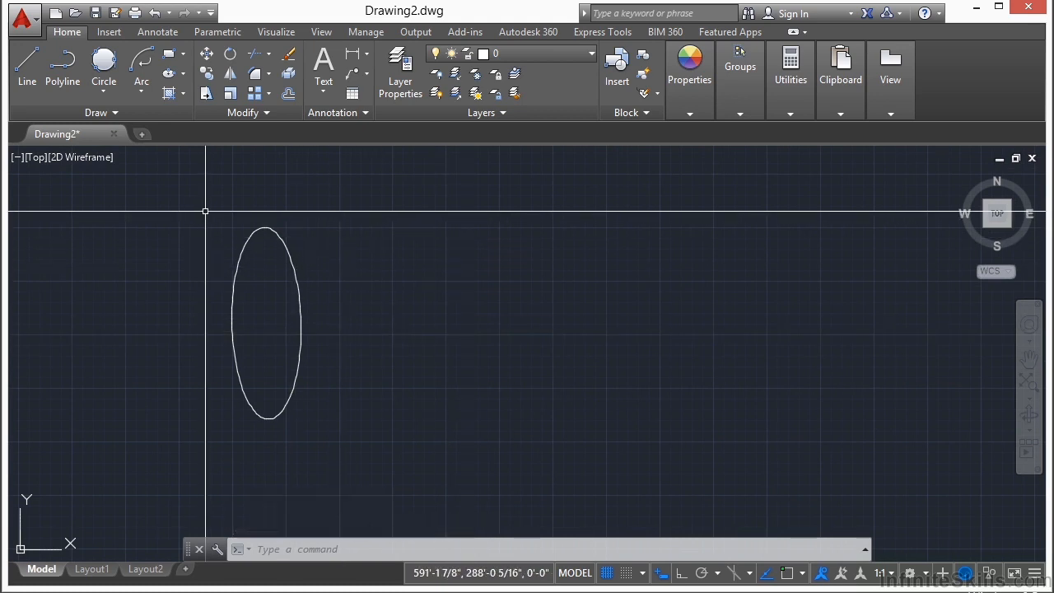
left_click(680, 580)
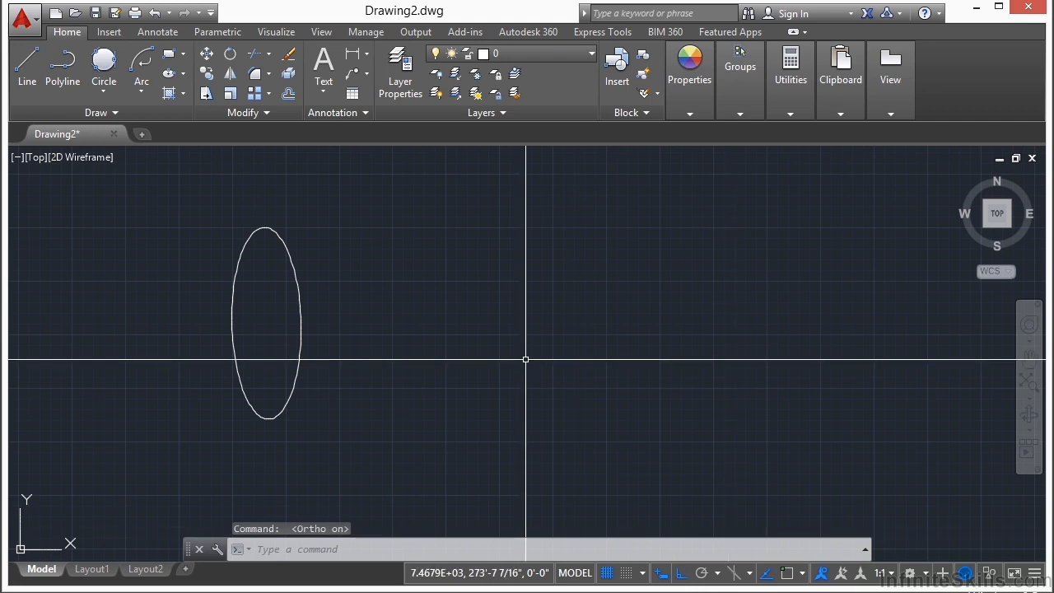
key("Return")
left_click(498, 313)
left_click(535, 318)
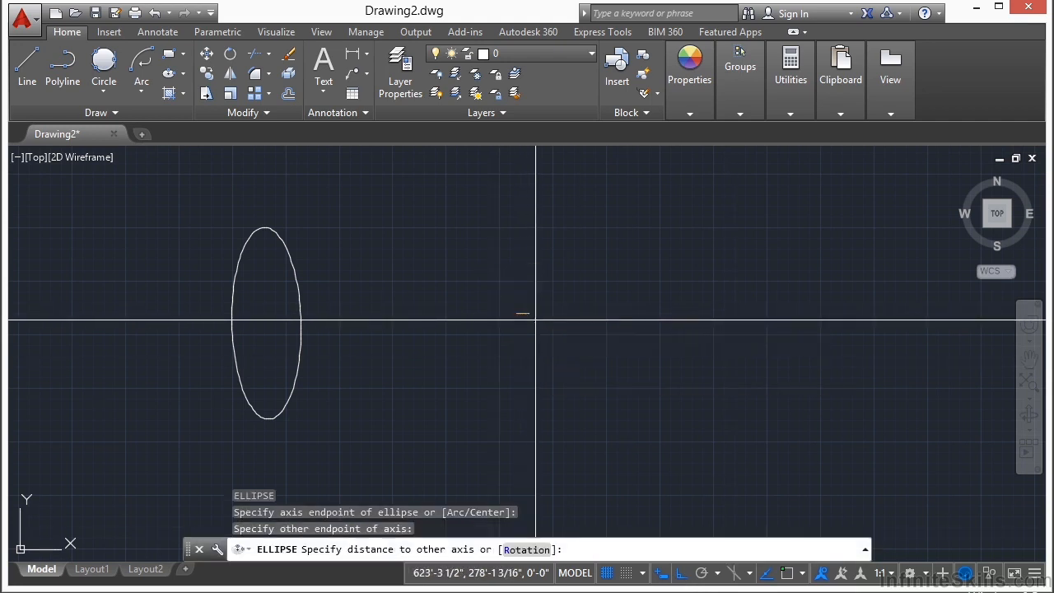
left_click(524, 227)
Draw a third, wider tall ellipse with the Axis, End method, to the right of the narrow ellipse
mouse_move(672, 324)
middle_mouse_down()
mouse_move(532, 332)
mouse_move(450, 287)
middle_mouse_up()
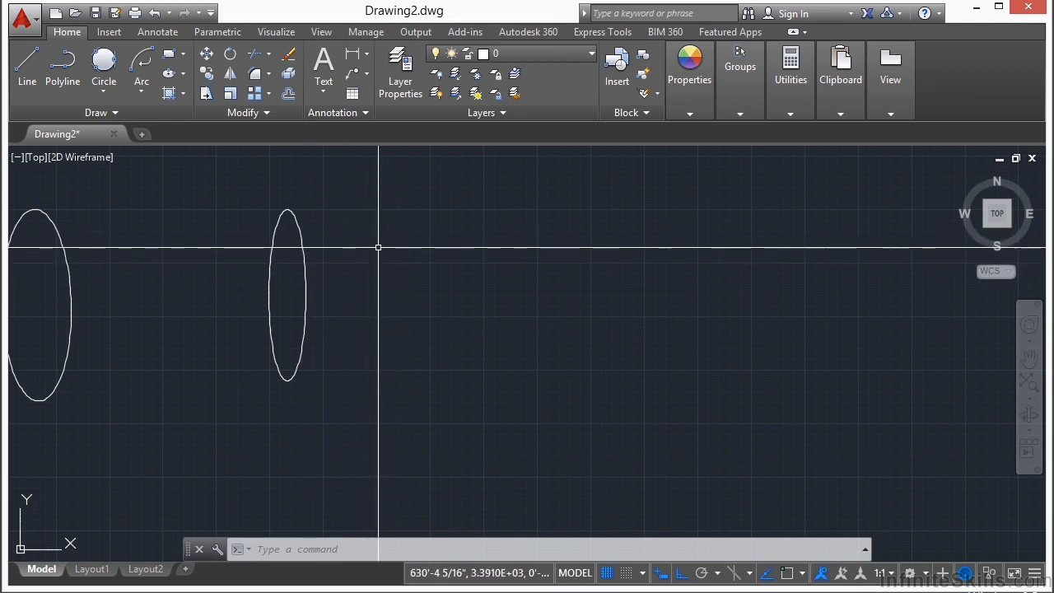
left_click(184, 73)
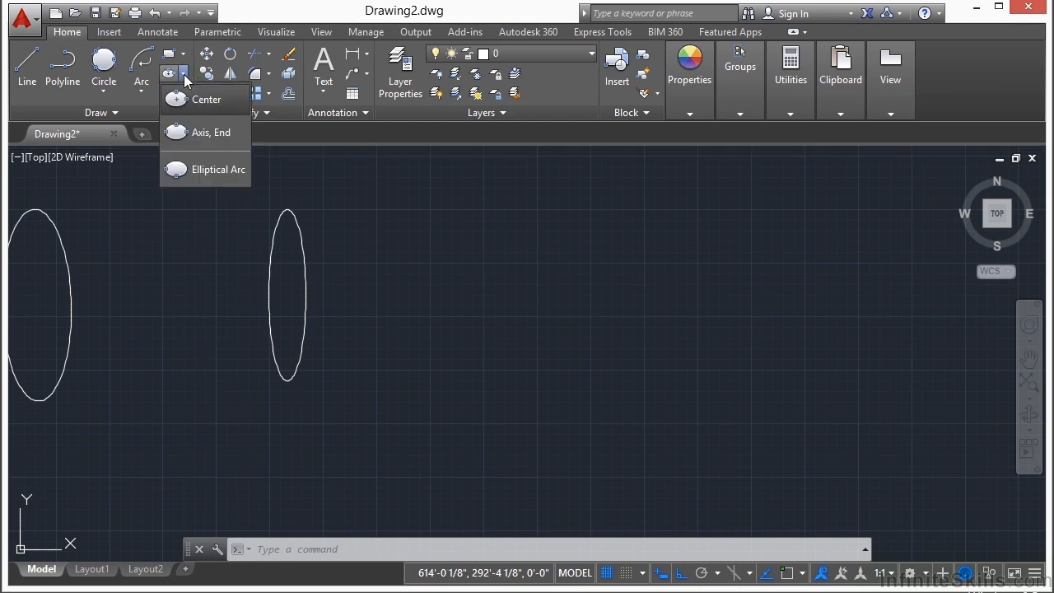
left_click(221, 136)
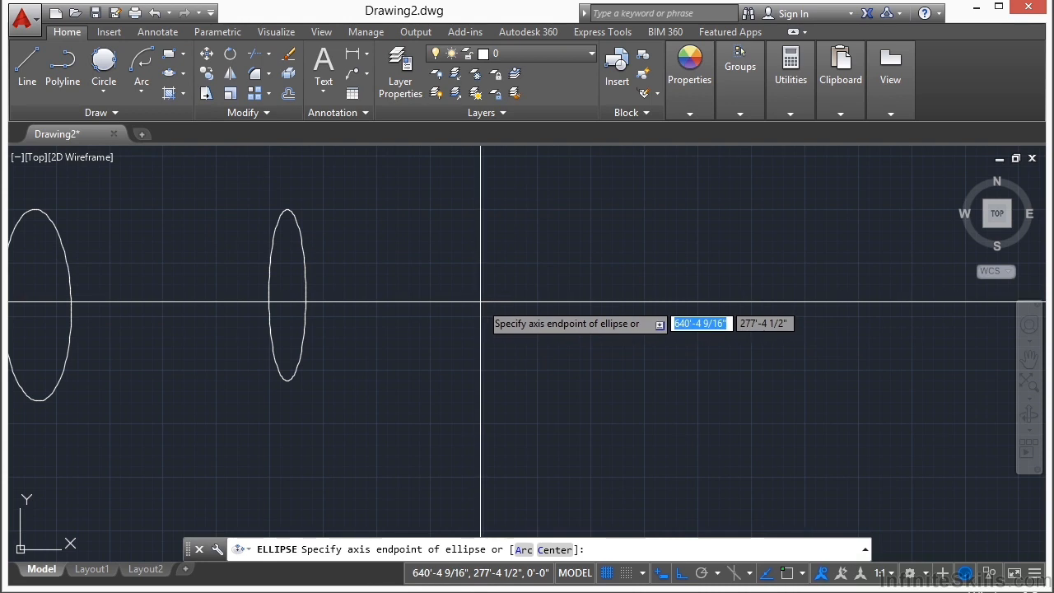
left_click(457, 288)
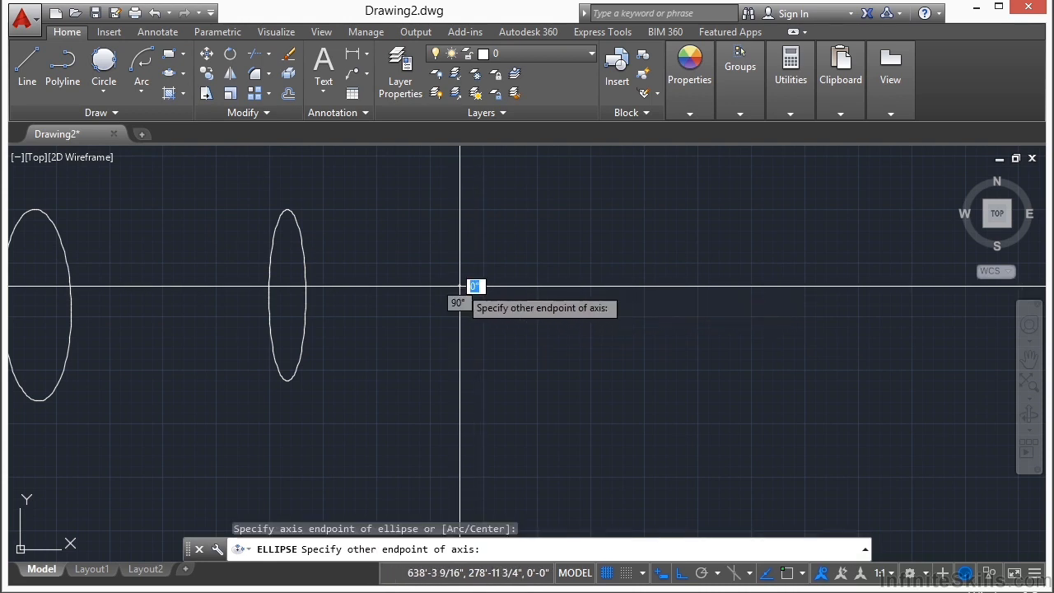
left_click(522, 290)
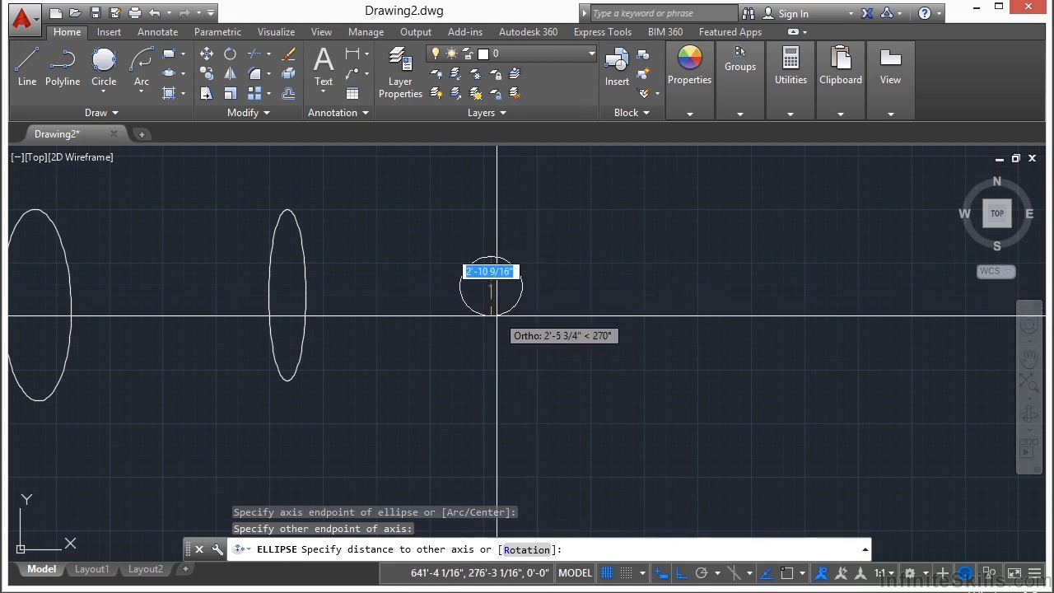
left_click(502, 383)
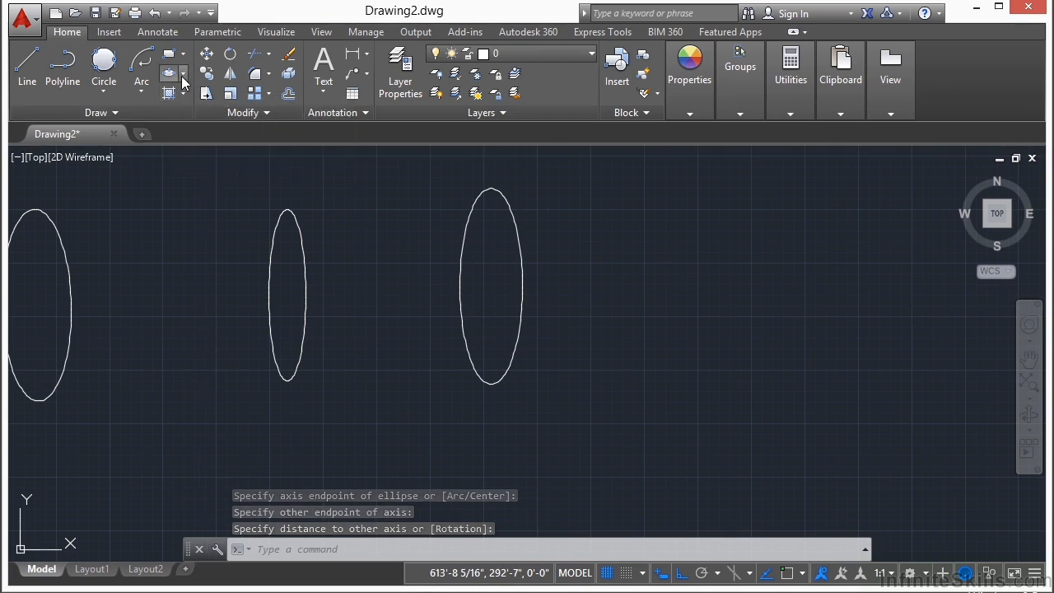
Draw a tall elliptical arc about 3'-8" wide to the right of the third ellipse, leaving a small gap on its lower right side
left_click(184, 76)
left_click(222, 171)
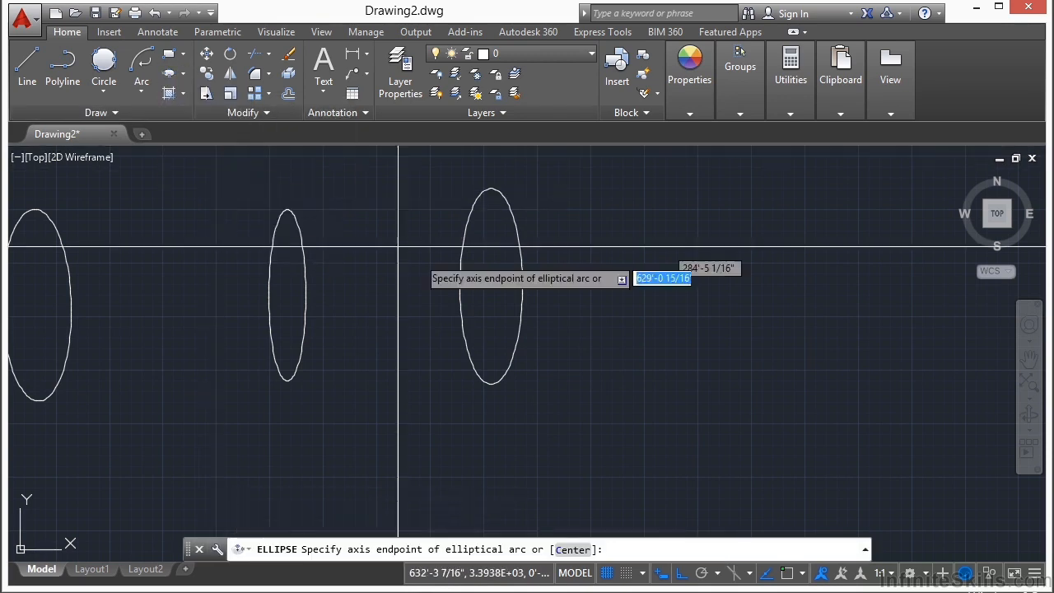
middle_click_drag(577, 278, 536, 301)
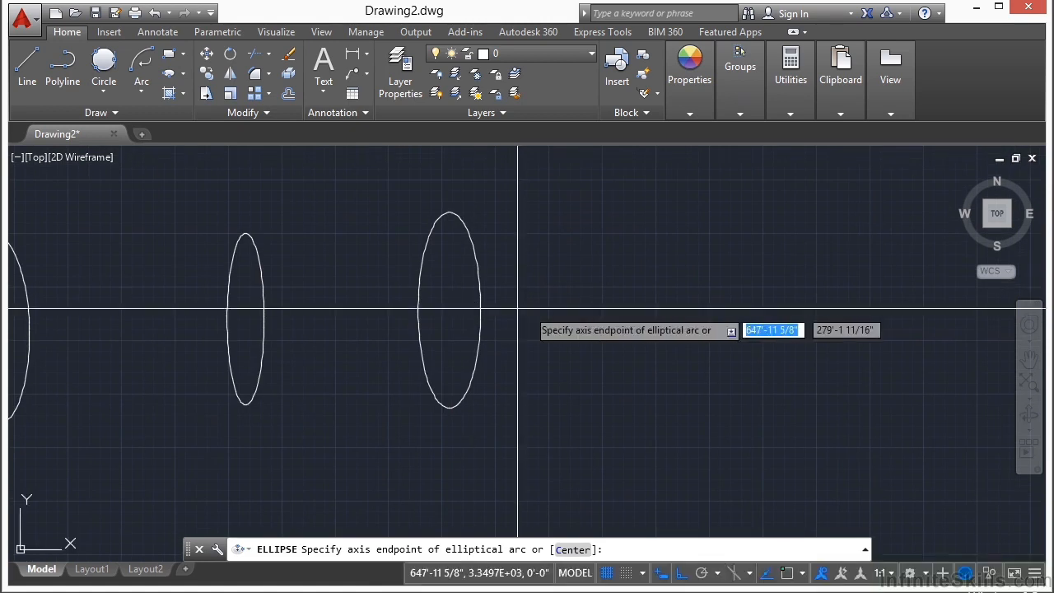
left_click(572, 306)
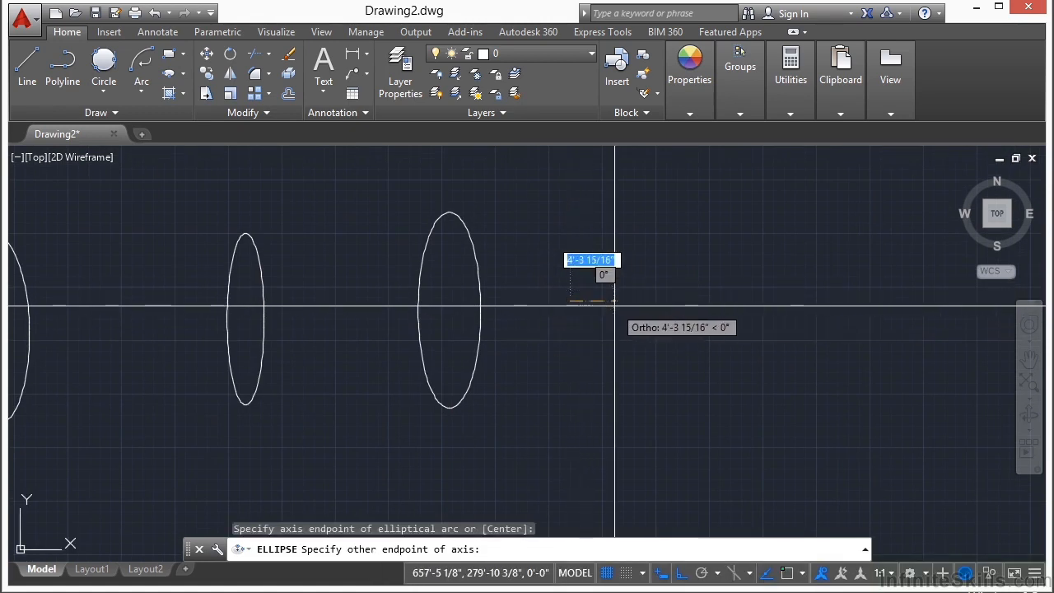
left_click(608, 301)
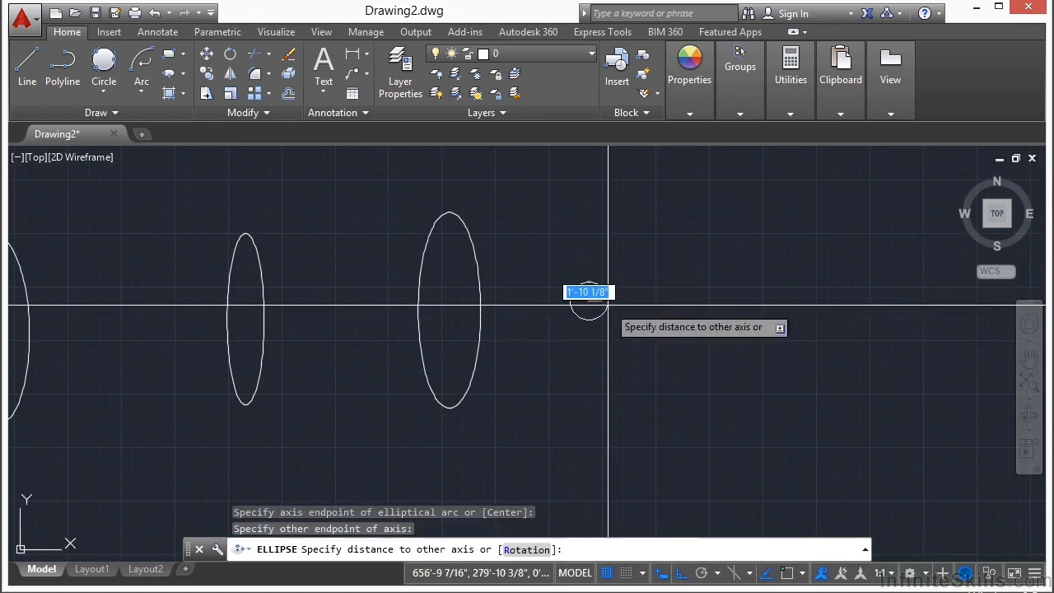
left_click(618, 380)
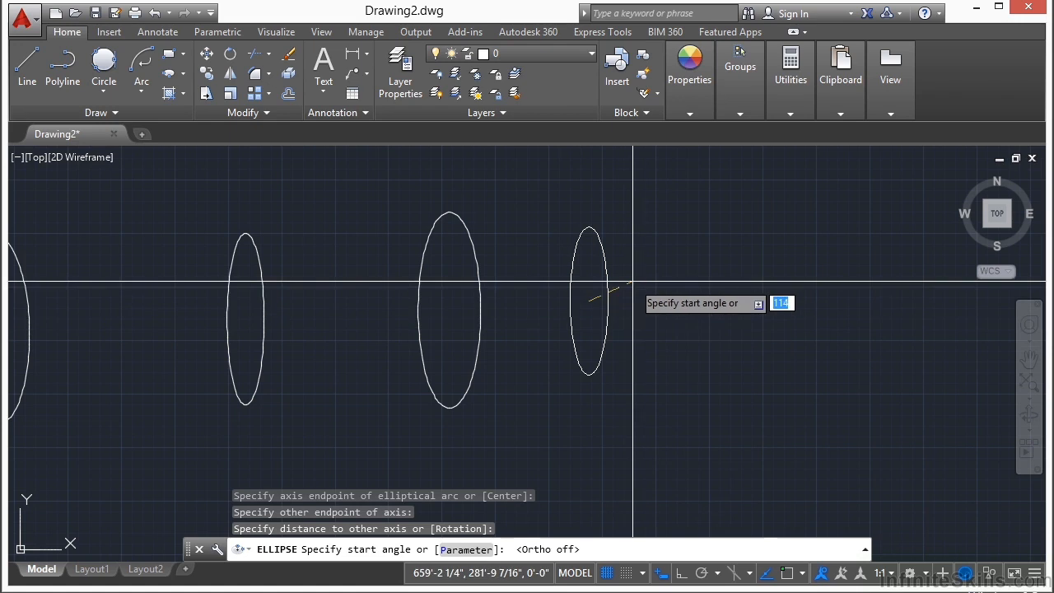
left_click(638, 299)
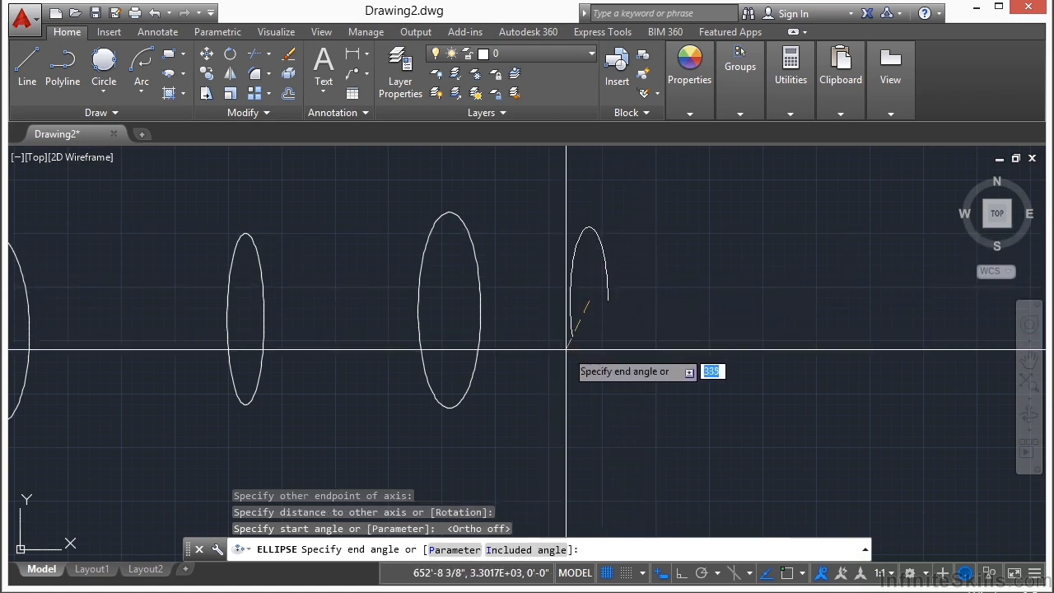
left_click(623, 348)
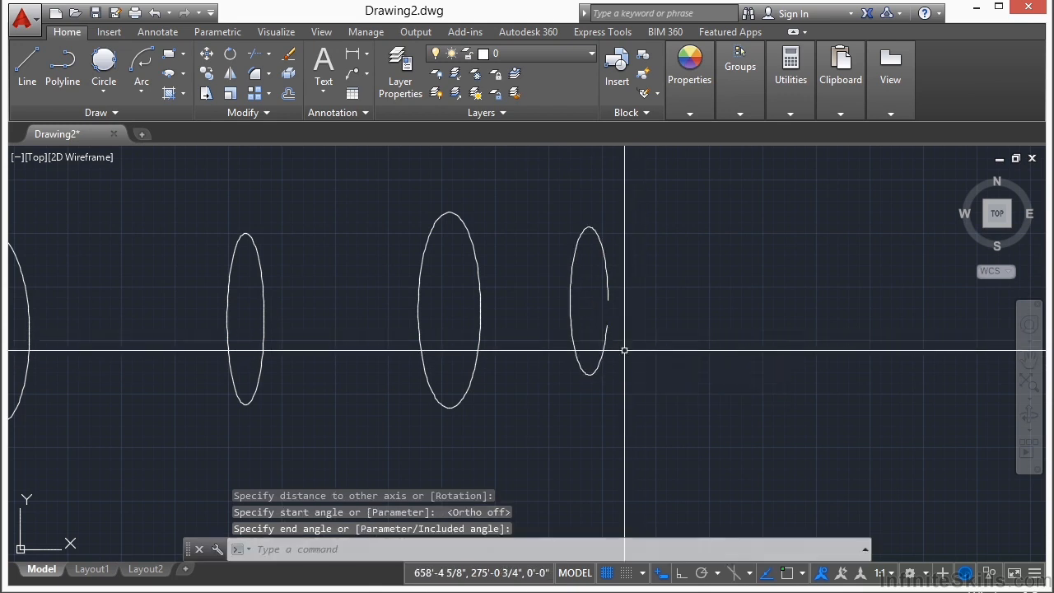
left_click(606, 252)
key("Escape")
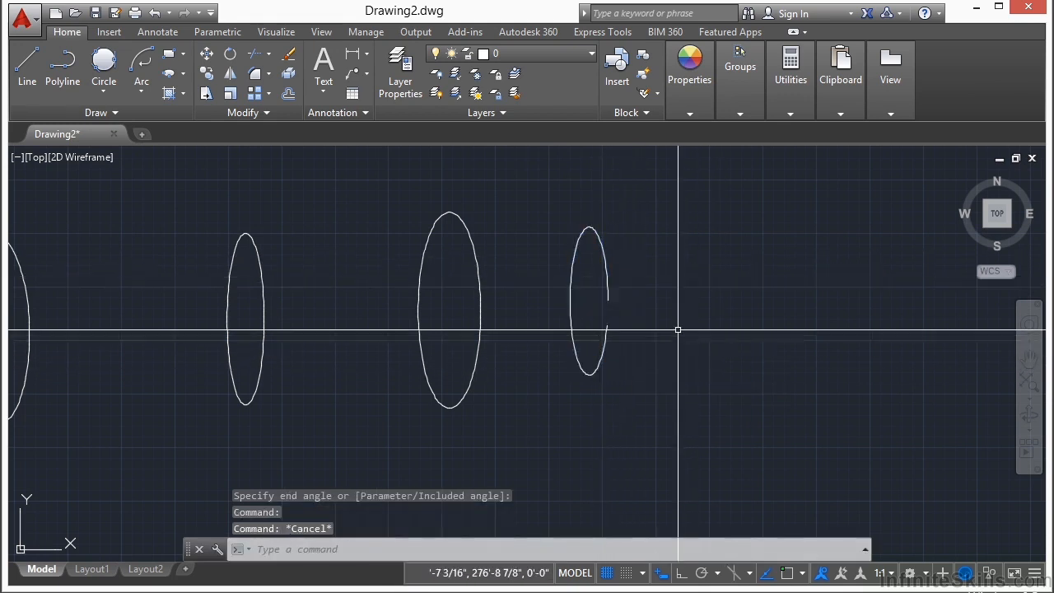
scroll(708, 269, "down", 1)
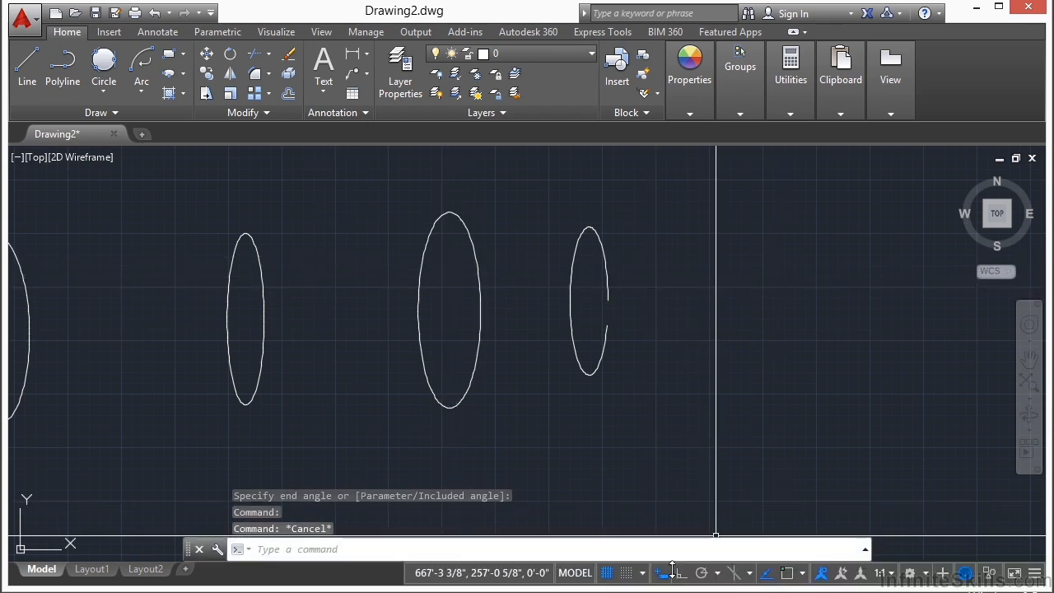
Regenerate the drawing and draw a large slanted ellipse from its center, below the row of tall ellipses
type("rea")
key("Return")
left_click(184, 74)
left_click(223, 114)
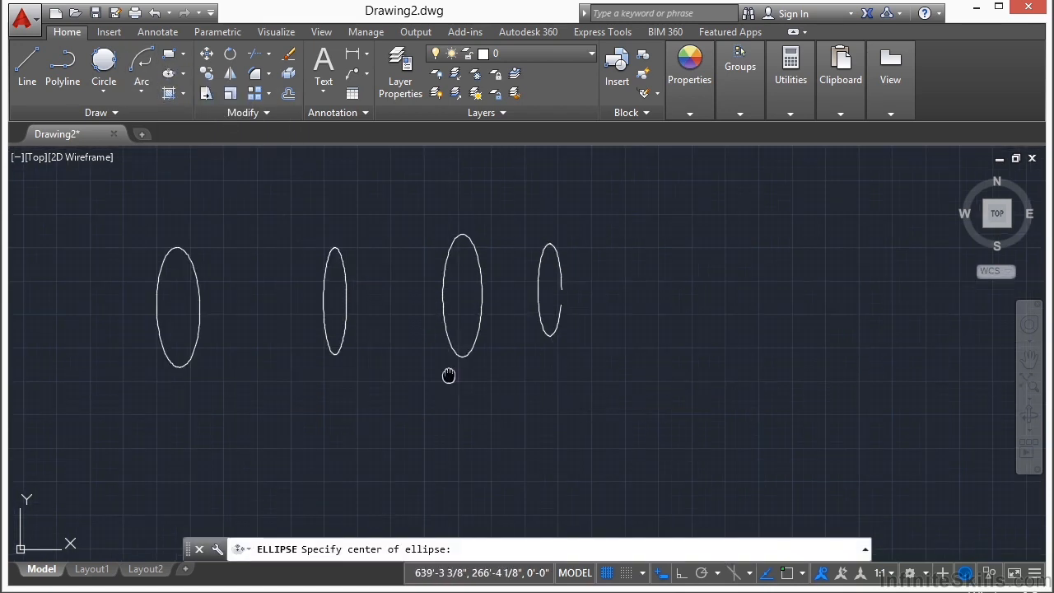
left_click(367, 404)
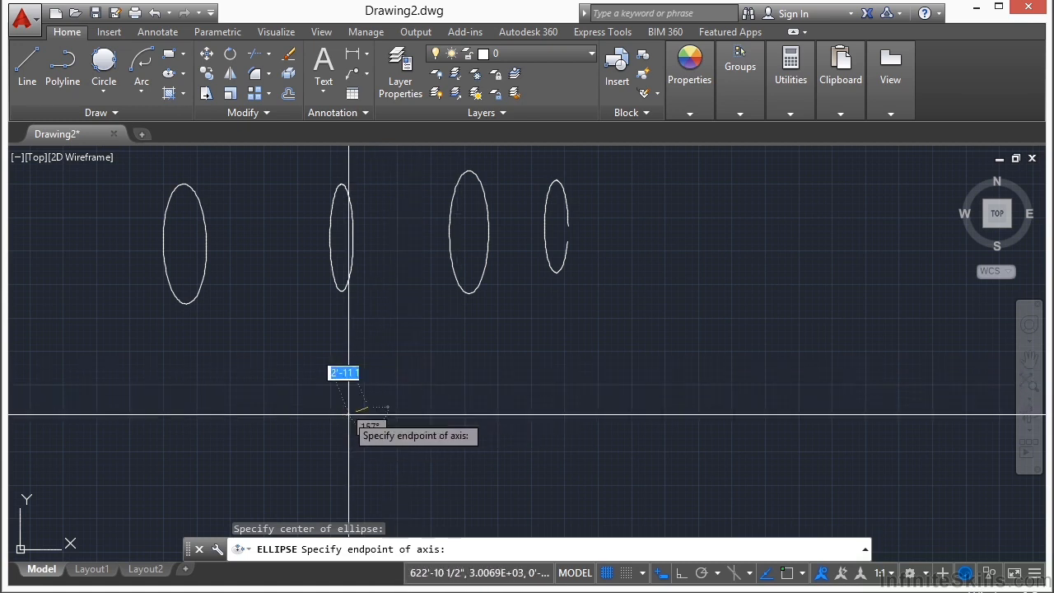
left_click(390, 365)
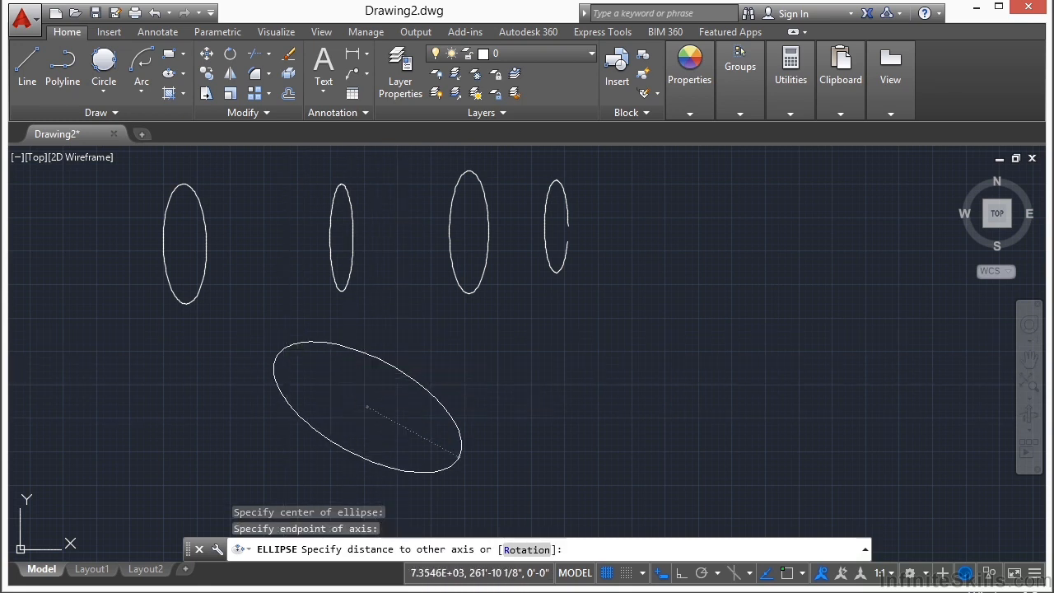
left_click(286, 341)
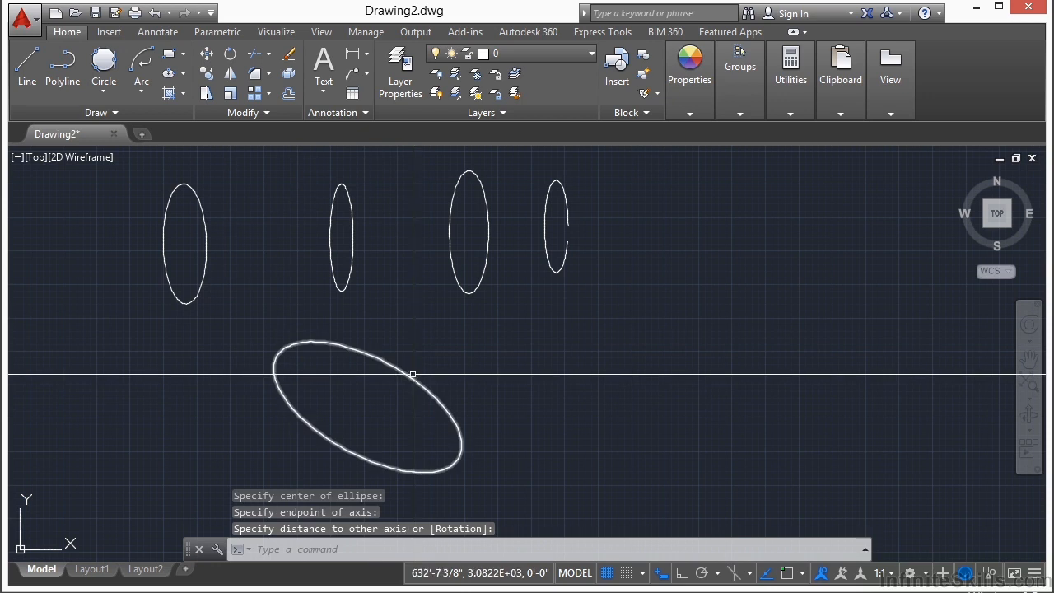
scroll(393, 295, "down", 2)
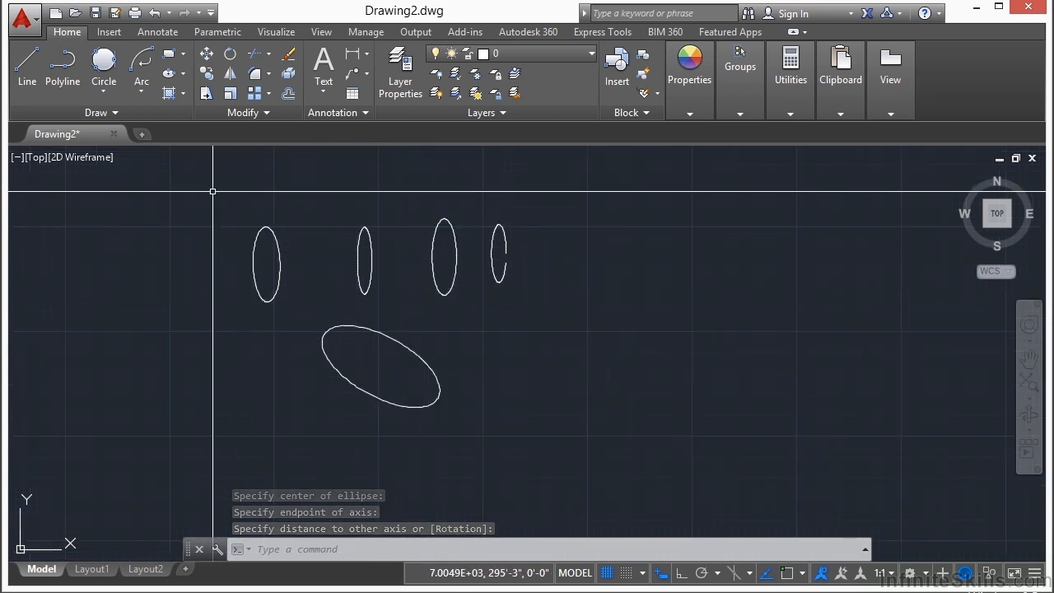
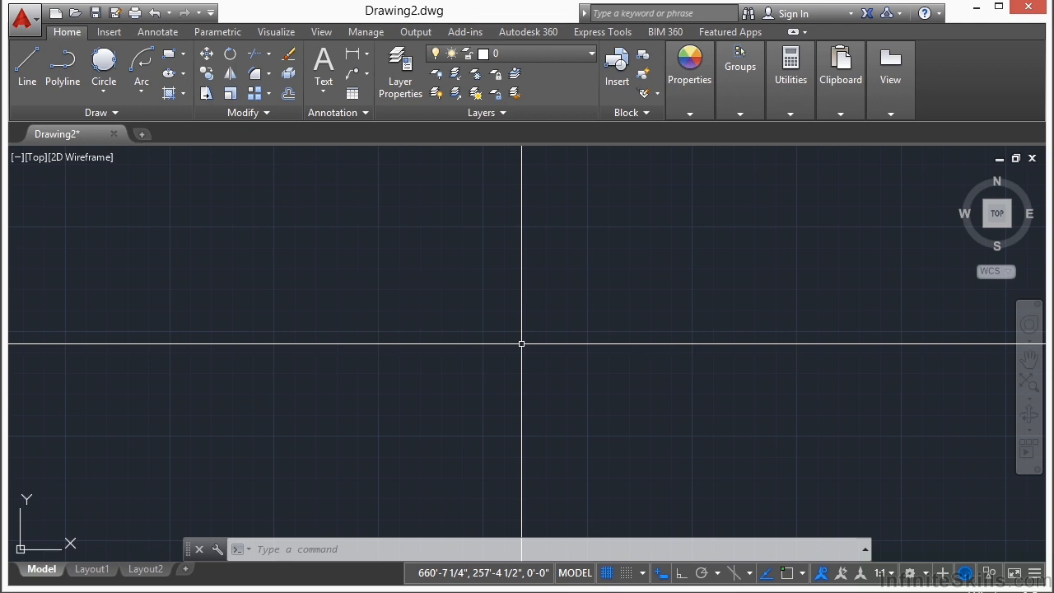
type("point")
key("Escape")
key("Escape")
Place a point at coordinates 0,0, the drawing's origin
type("PO")
key("Return")
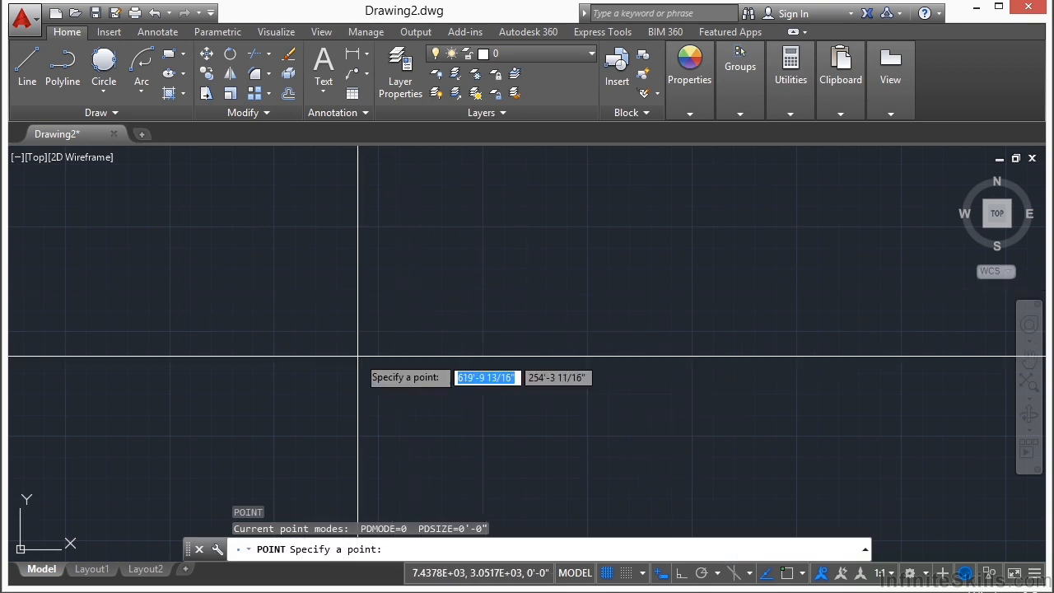
middle_click_drag(336, 366, 463, 278)
scroll(226, 439, "down", 5)
middle_click_drag(218, 438, 231, 416)
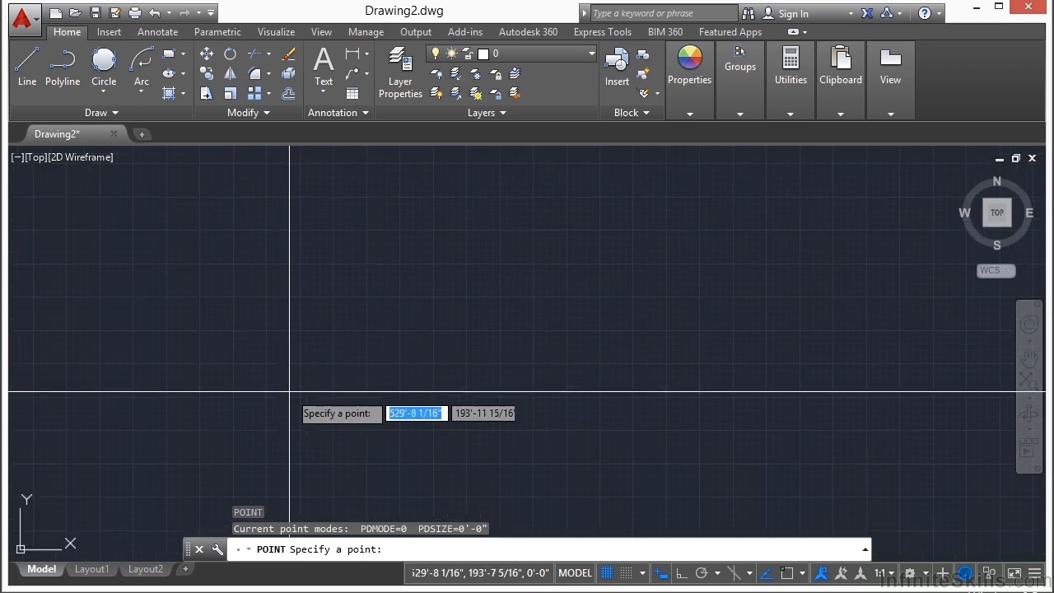
type("0")
key("Tab")
type("0")
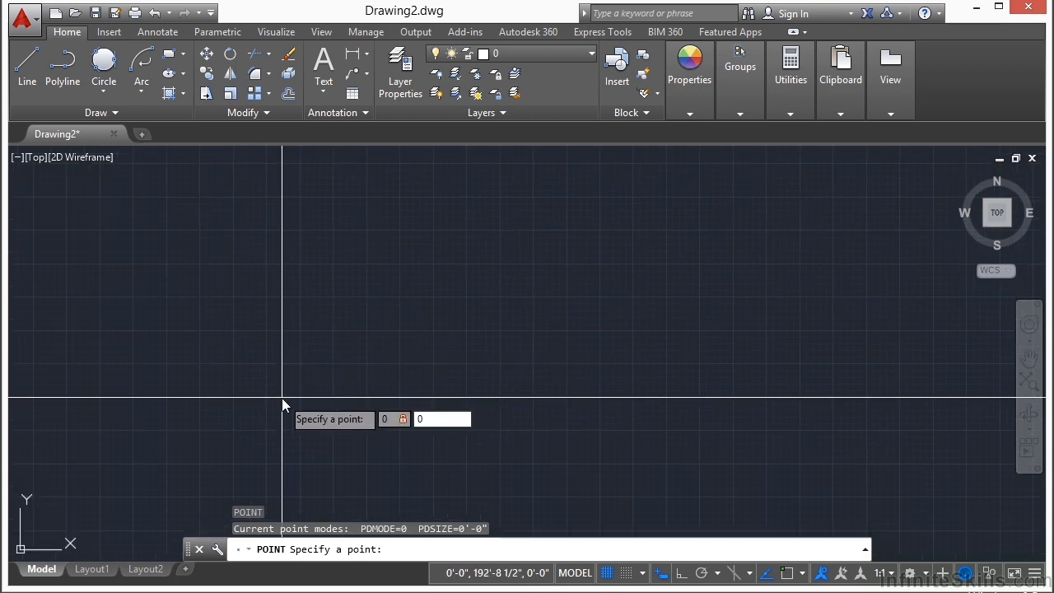
key("Return")
middle_click_drag(181, 406, 353, 347)
scroll(141, 467, "down", 3)
scroll(82, 502, "down", 5)
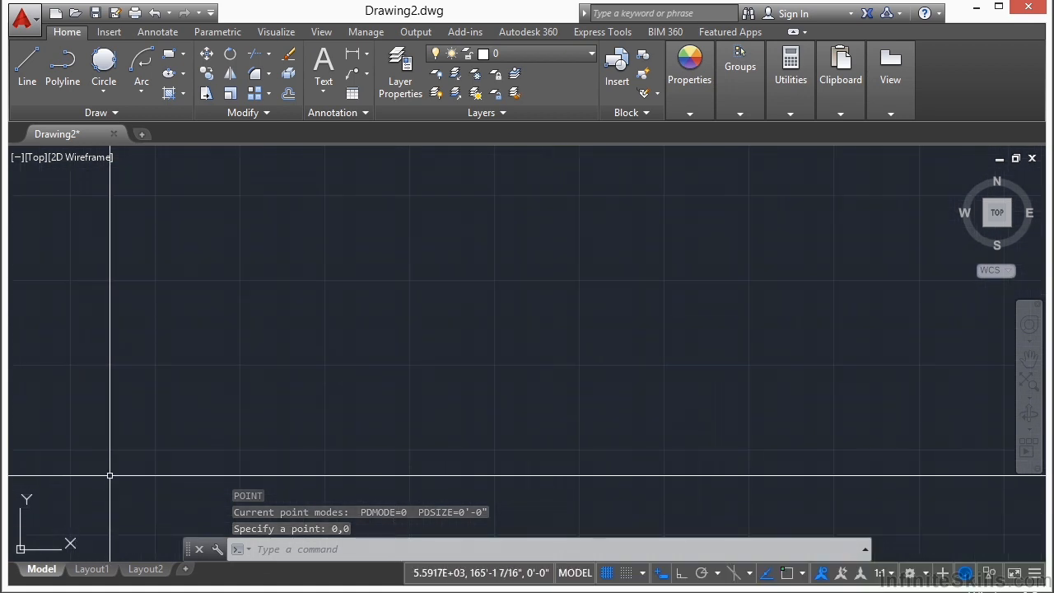
middle_click(107, 479)
middle_click(107, 479)
scroll(350, 310, "down", 1)
middle_click_drag(391, 395, 354, 350)
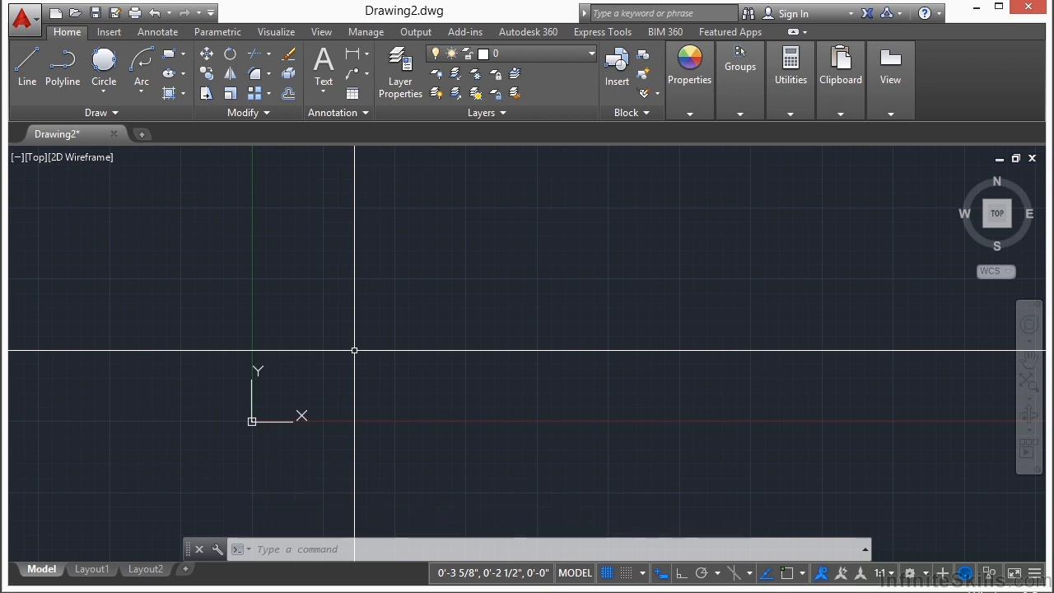
Place a freehand point with the Point command, above and to the right of the origin
key("Return")
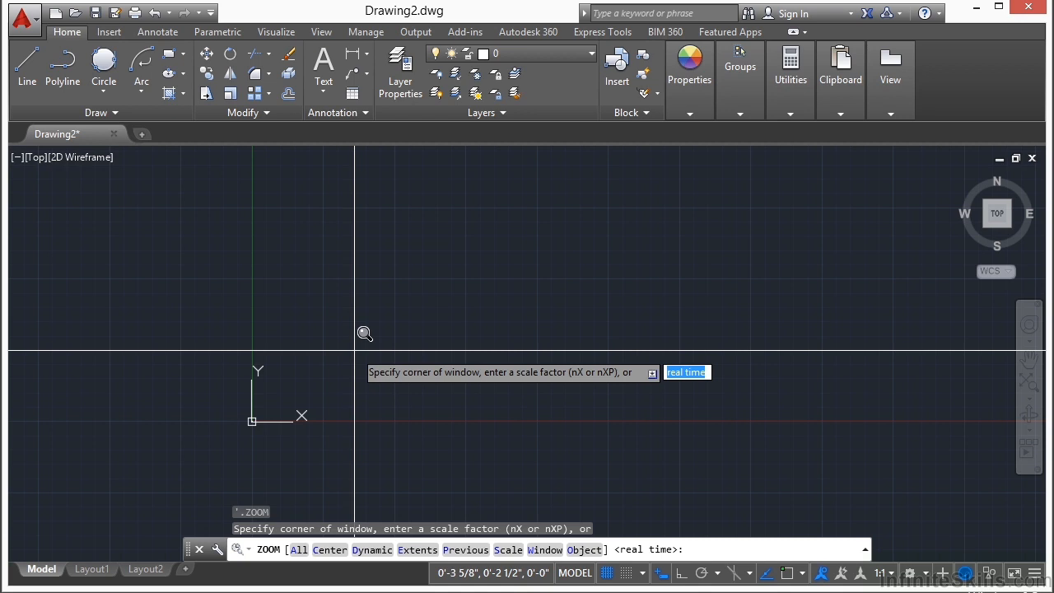
key("Escape")
type("point")
key("Return")
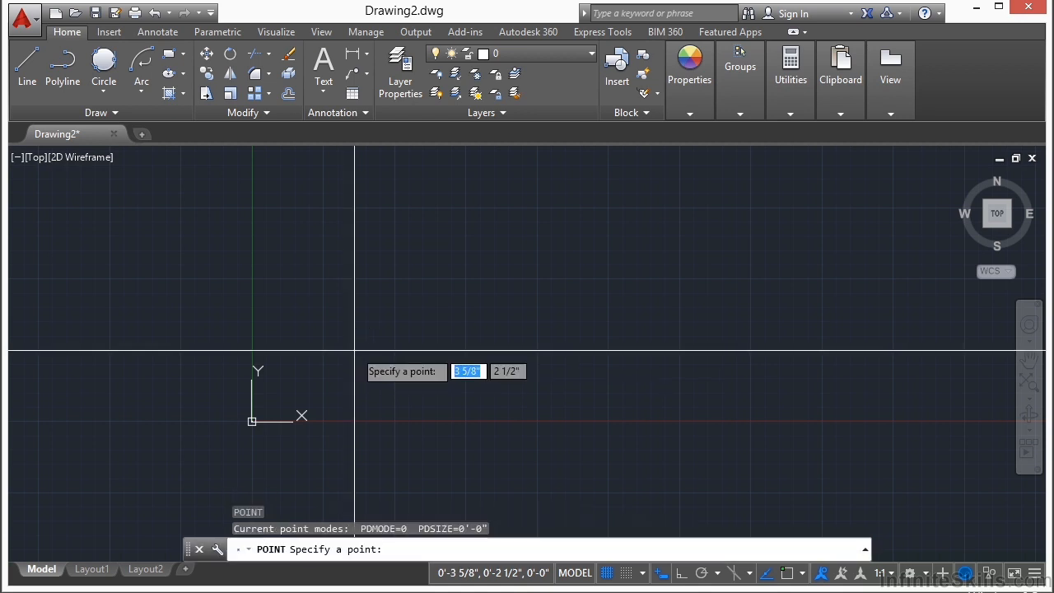
key("Escape")
middle_click(417, 269)
middle_click(418, 269)
scroll(418, 270, "down", 2)
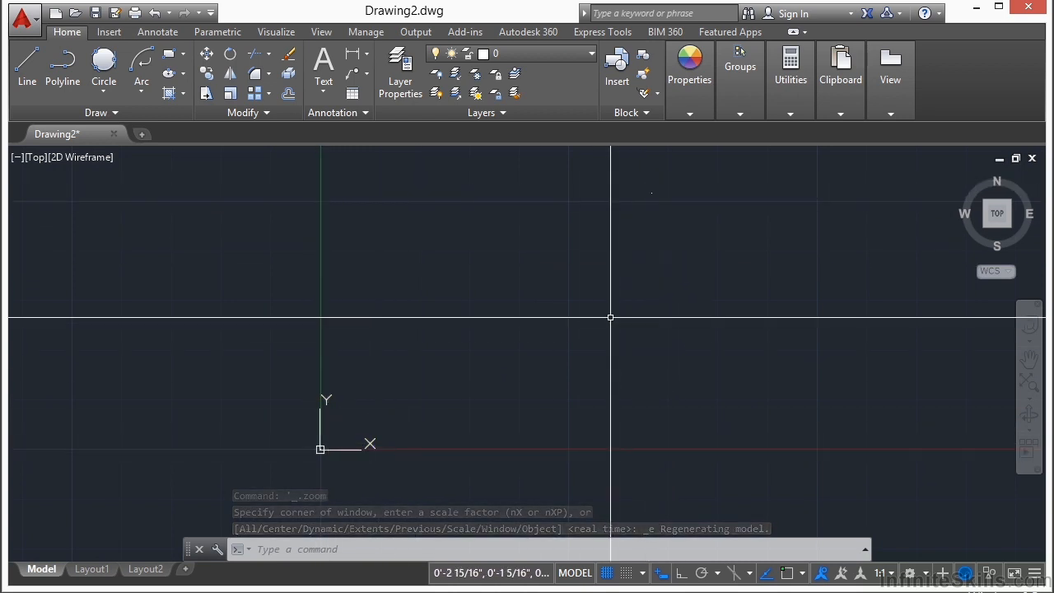
Place four more individual points freehand above the X axis, in a row that descends from near the Y axis and levels out
type("po")
key("Return")
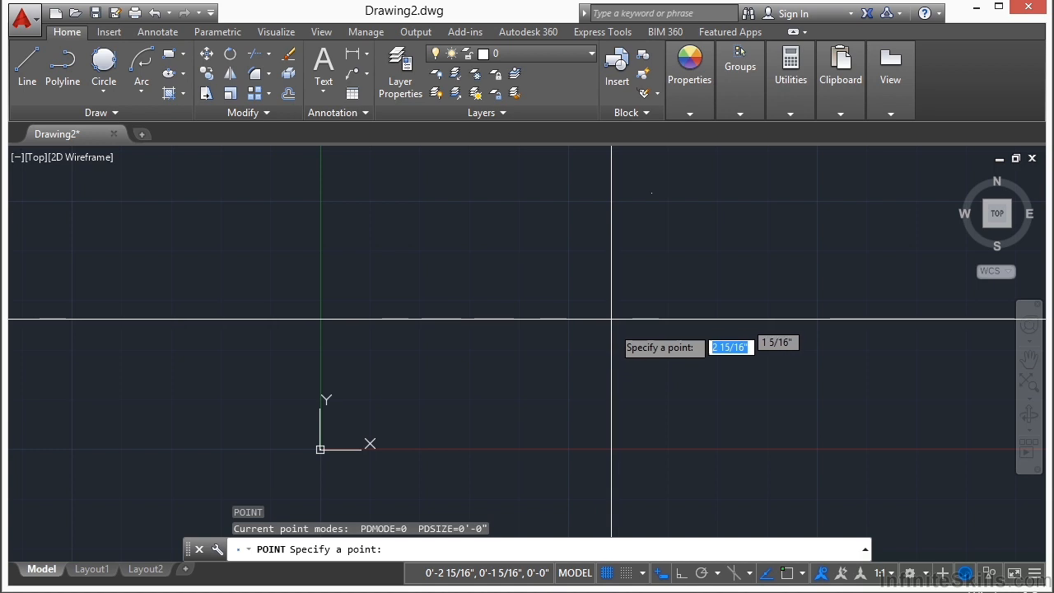
left_click(385, 242)
key("Return")
left_click(473, 281)
key("Return")
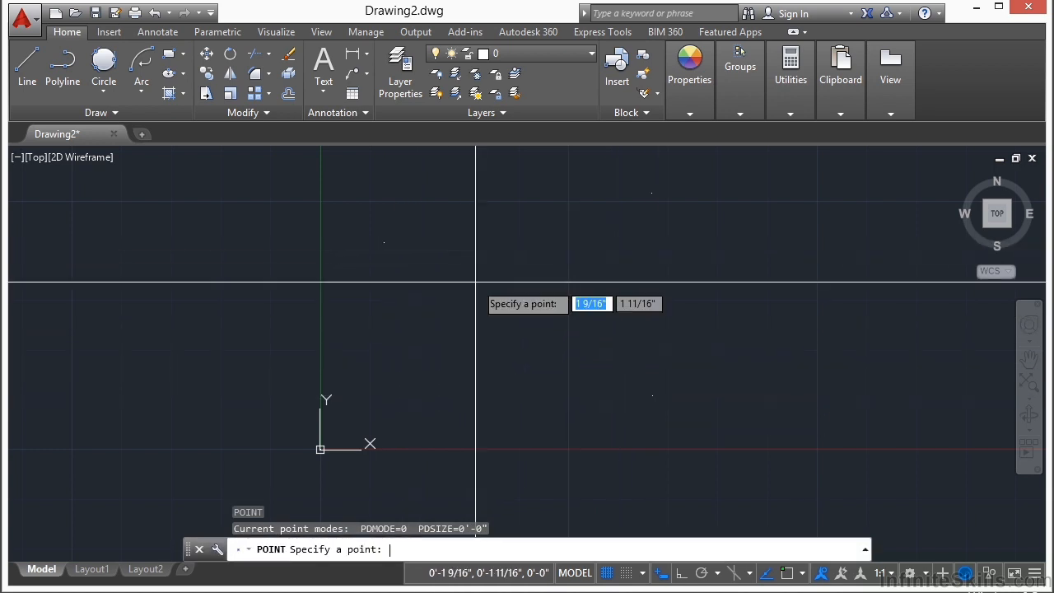
left_click(559, 304)
key("Return")
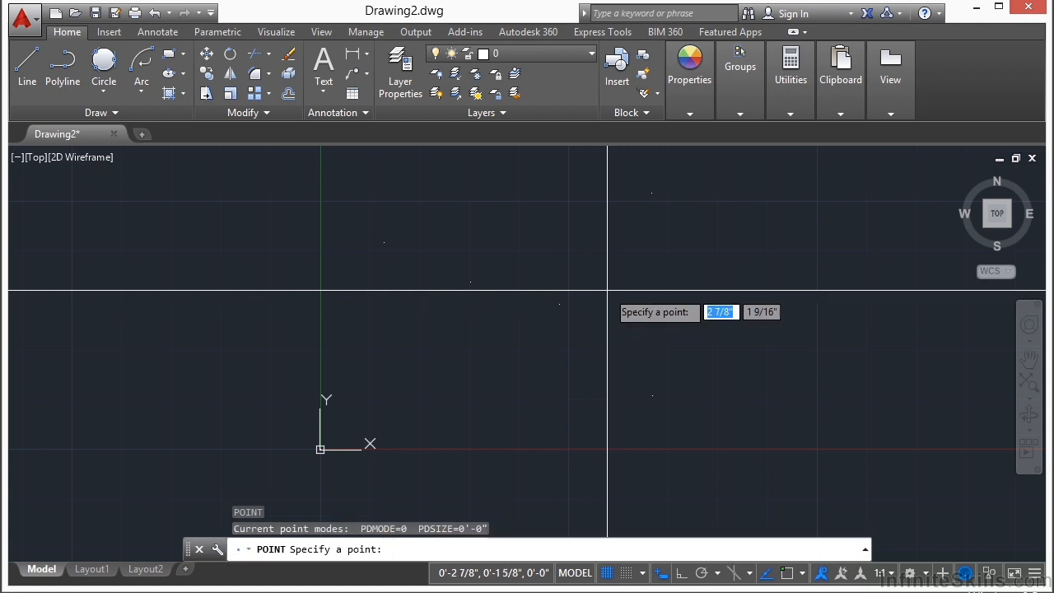
left_click(628, 303)
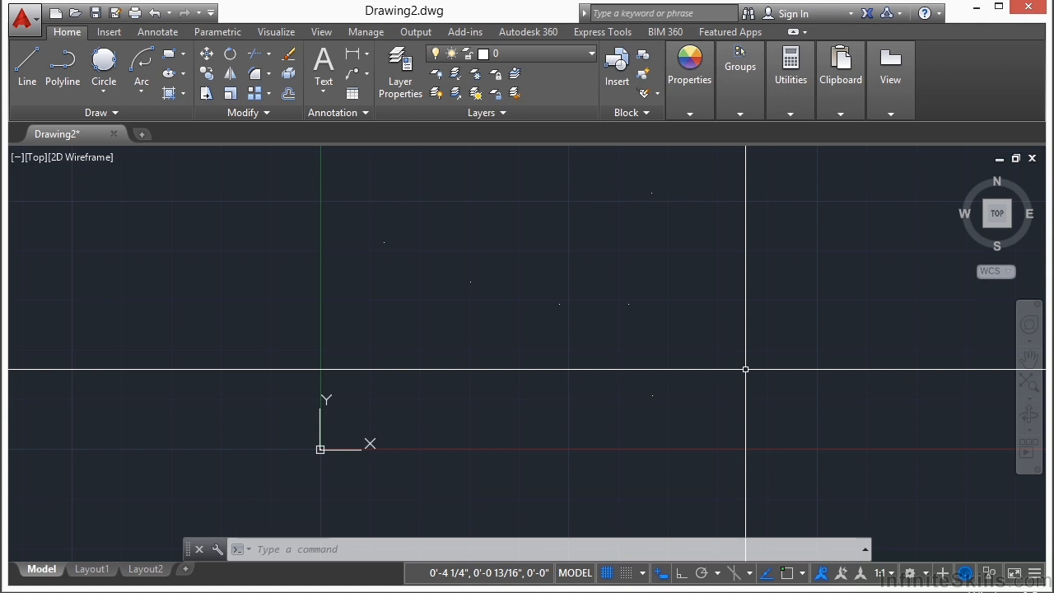
Place a point at exact coordinates 5,5
type("po")
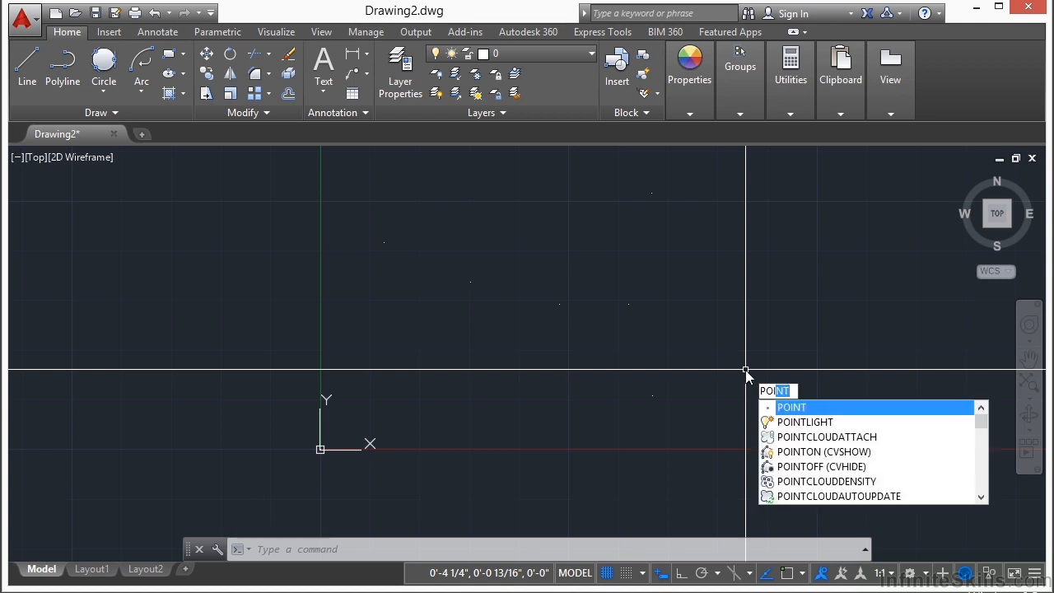
key("Return")
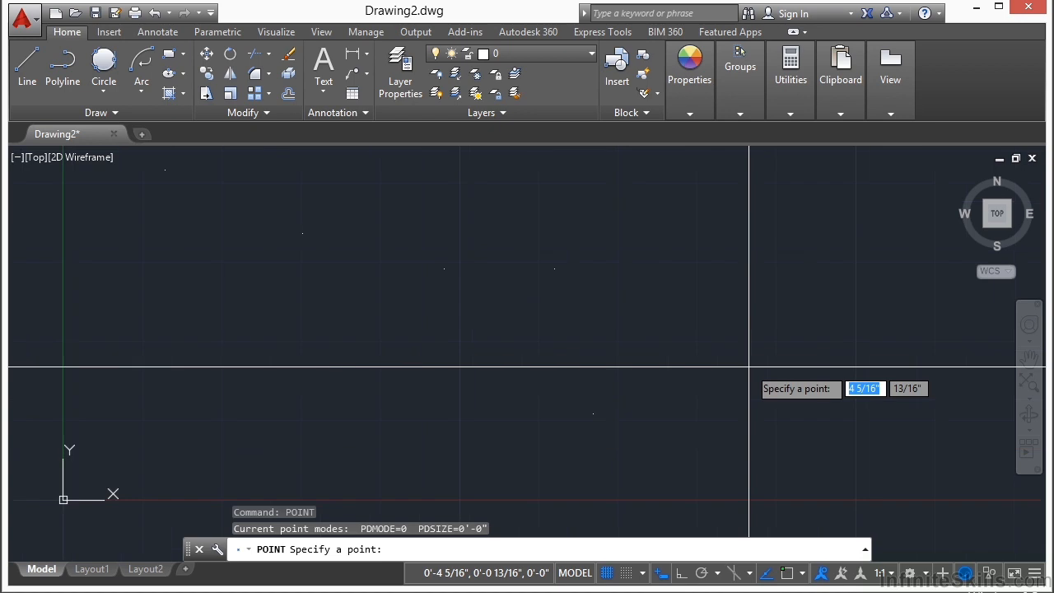
scroll(748, 366, "up", 2)
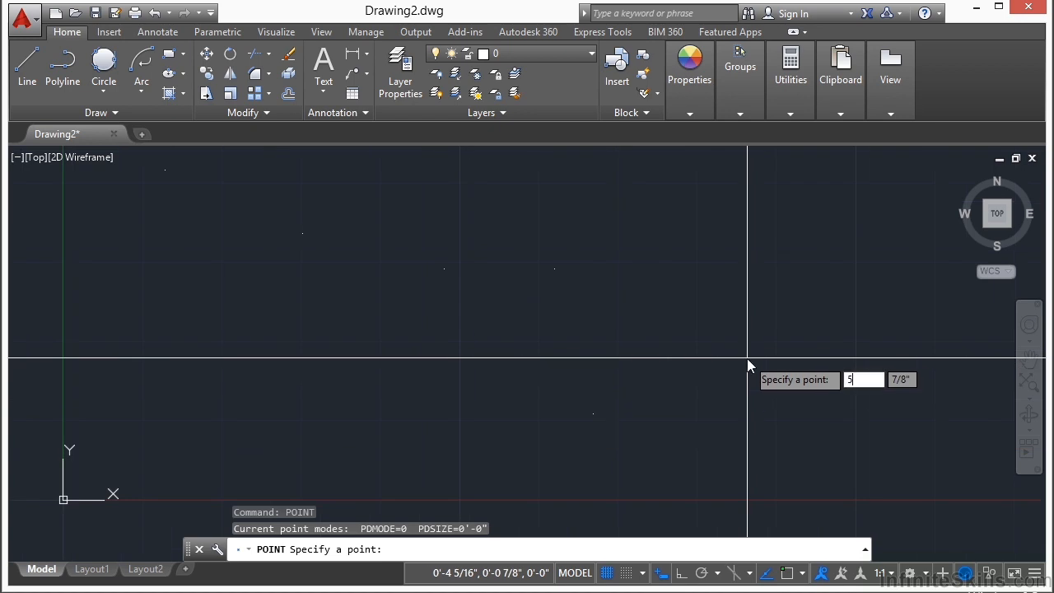
type("5")
key("Tab")
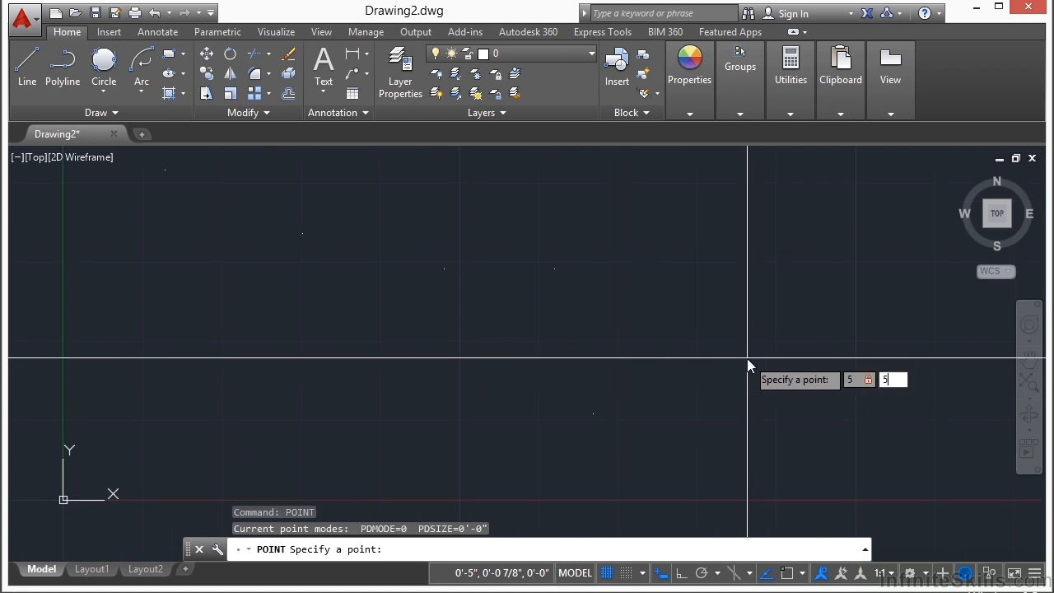
key("Return")
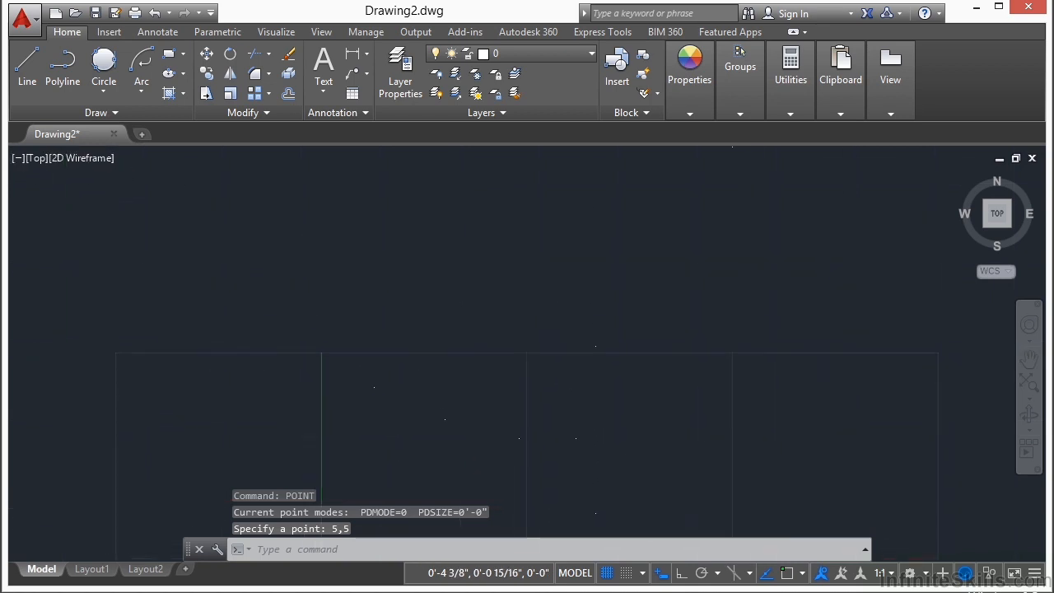
scroll(629, 230, "down", 1)
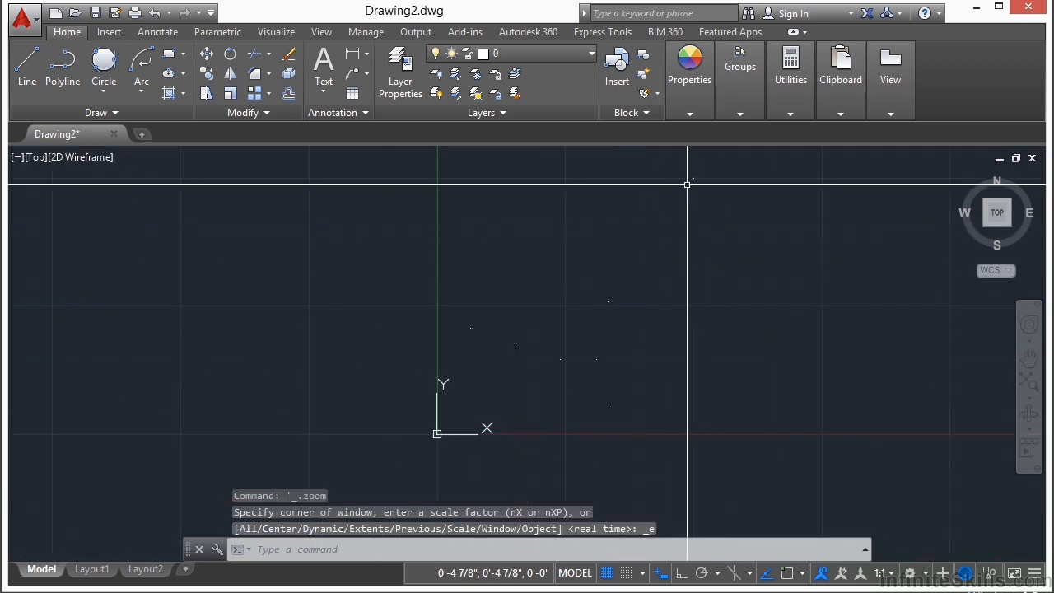
mouse_move(692, 177)
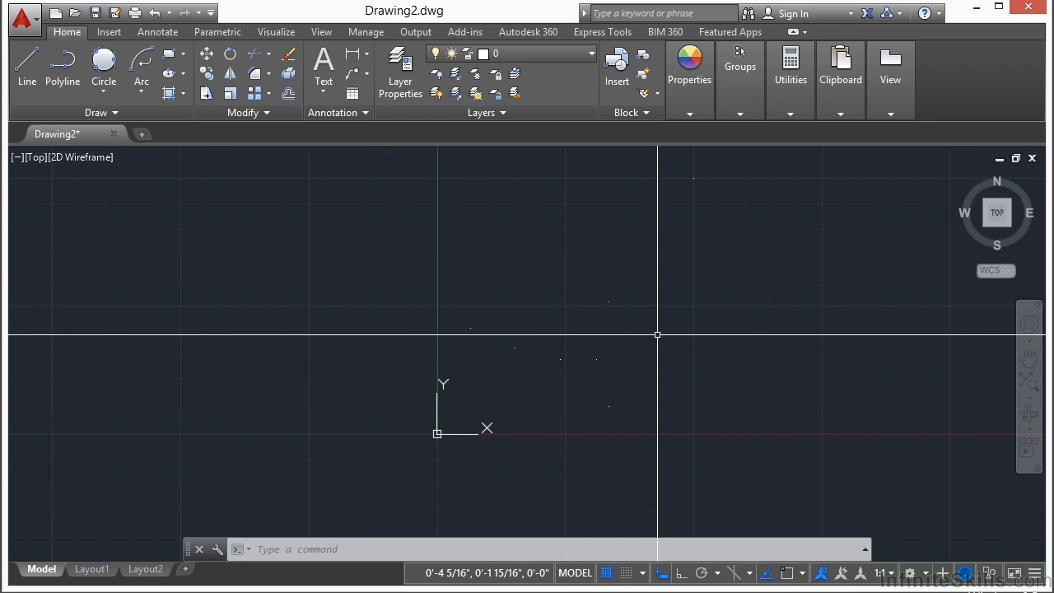
Start a polyline at the point nearest the Y axis and run it to the second point, using the Node snap for both
scroll(539, 383, "up", 2)
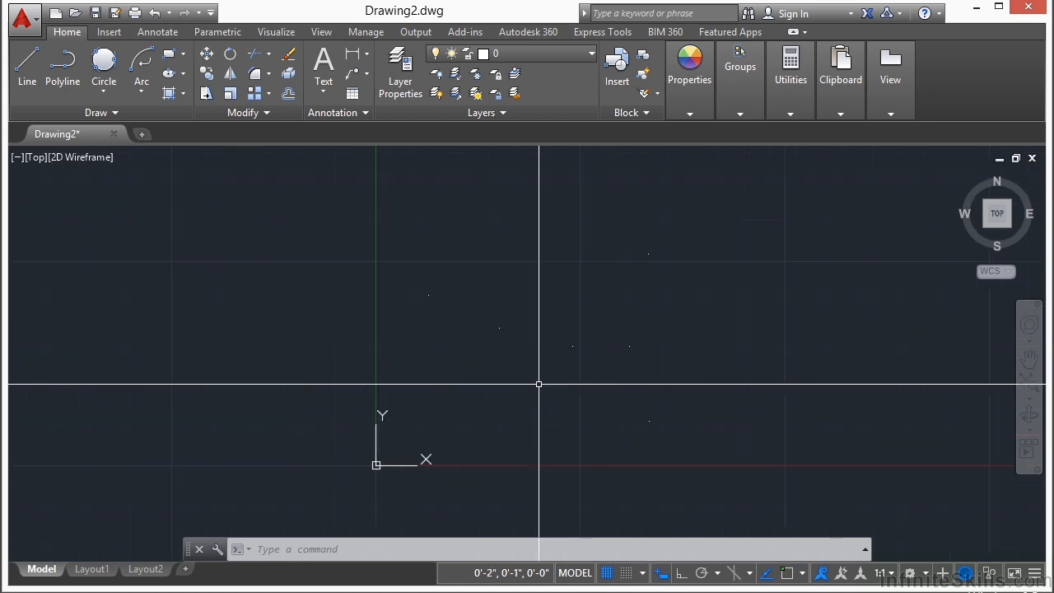
type("PLINe")
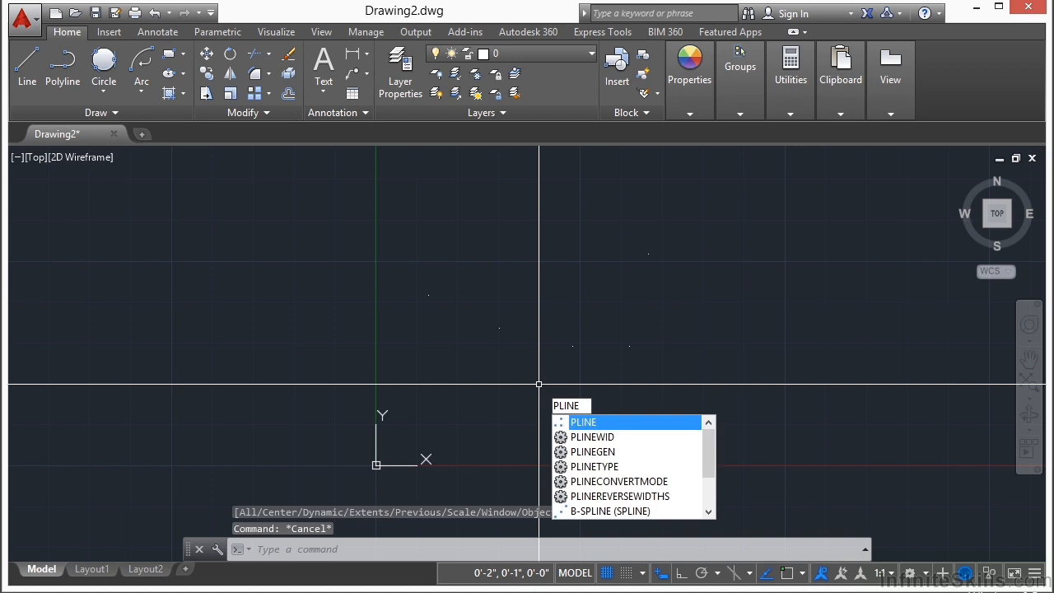
key("Return")
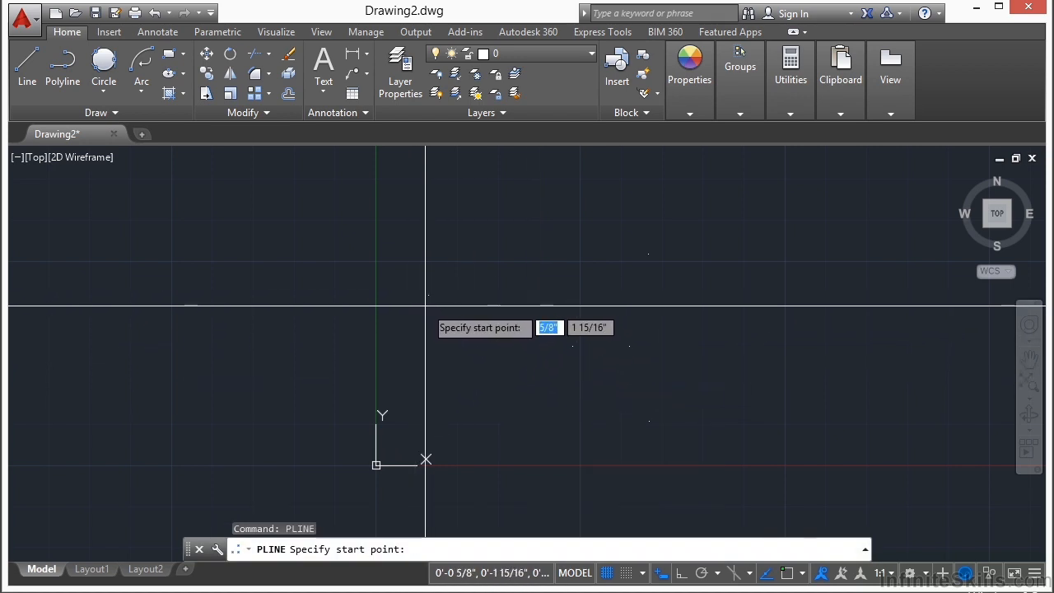
type("nod")
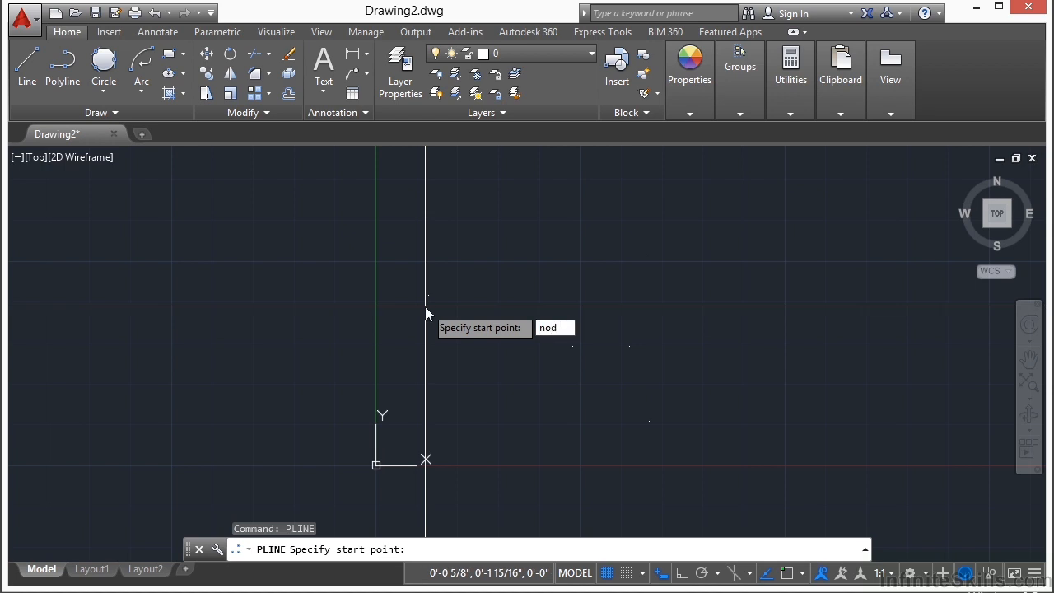
key("Return")
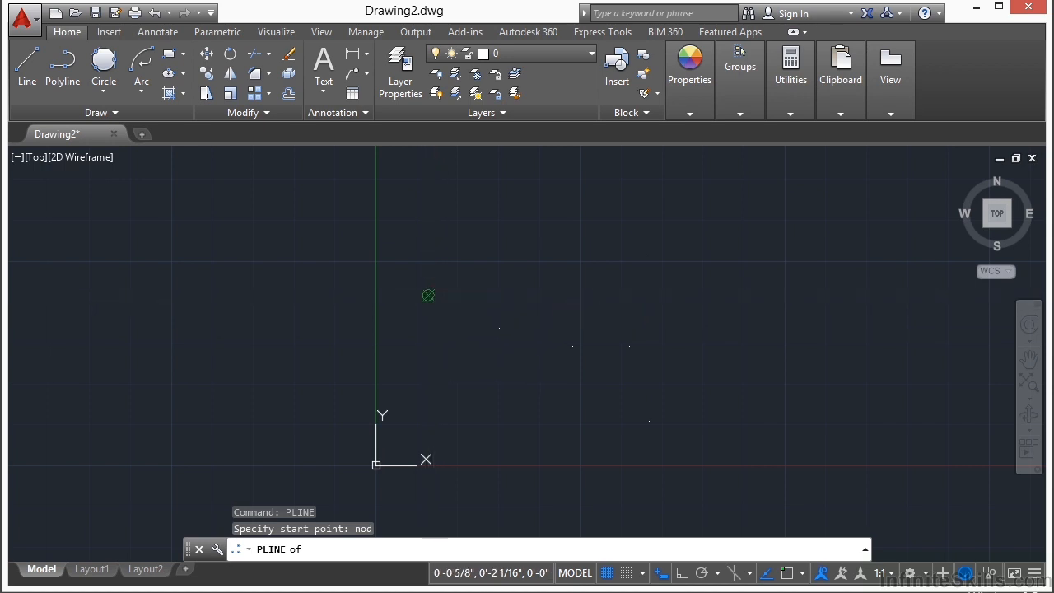
left_click(433, 293)
type("nod")
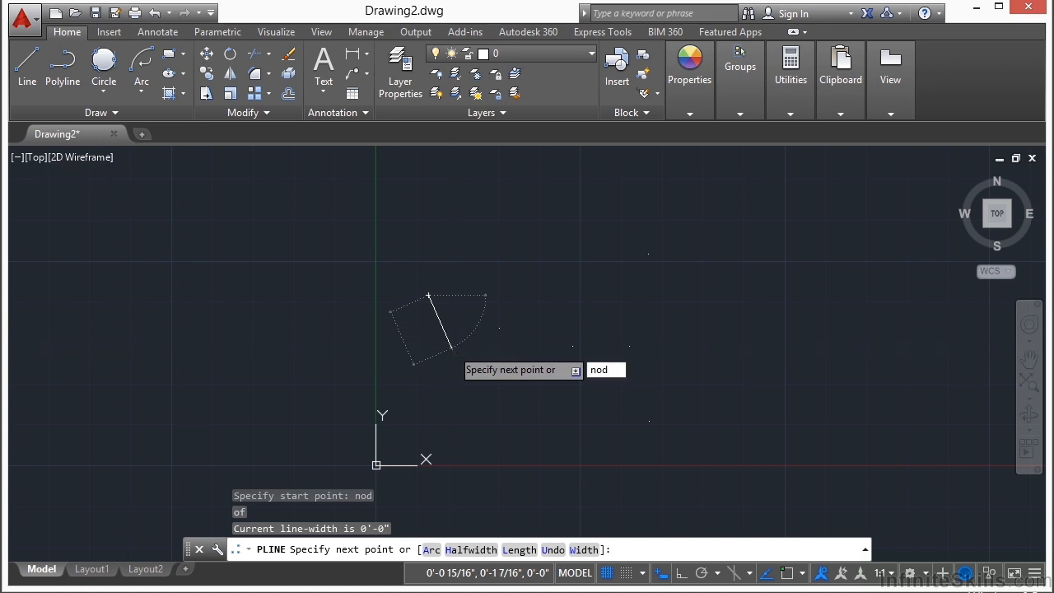
key("Return")
left_click(498, 328)
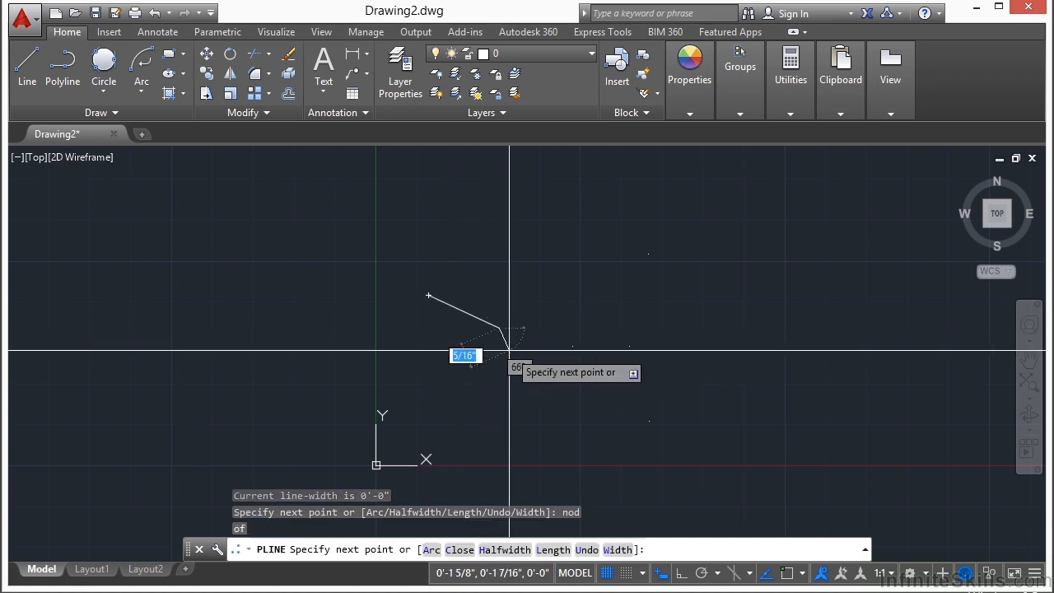
Continue the polyline through the third point and the upper-right point, return it to its start using Node snaps, and end it
type("nod")
key("Return")
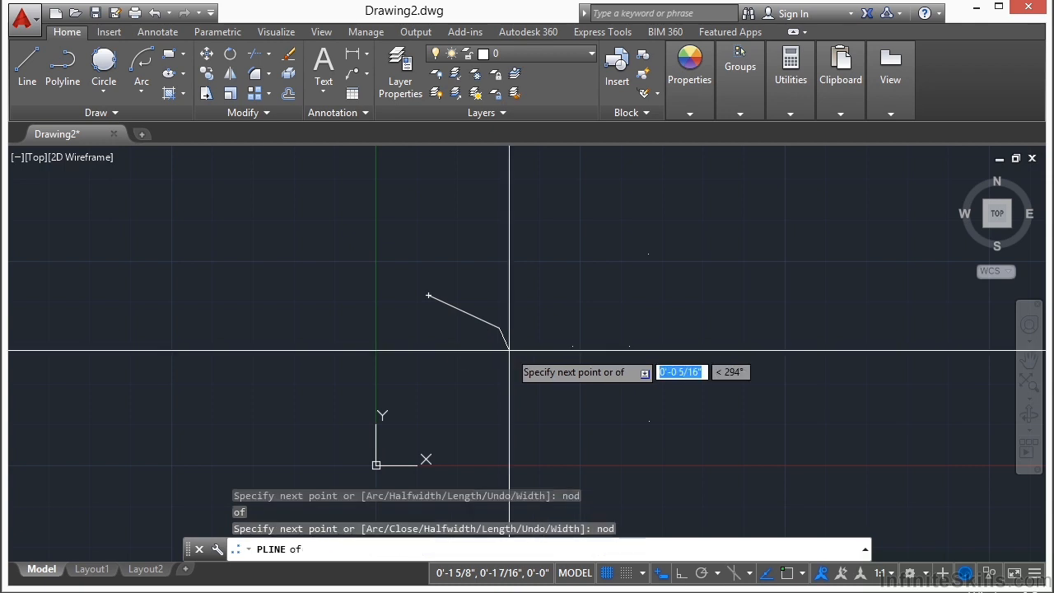
left_click(579, 349)
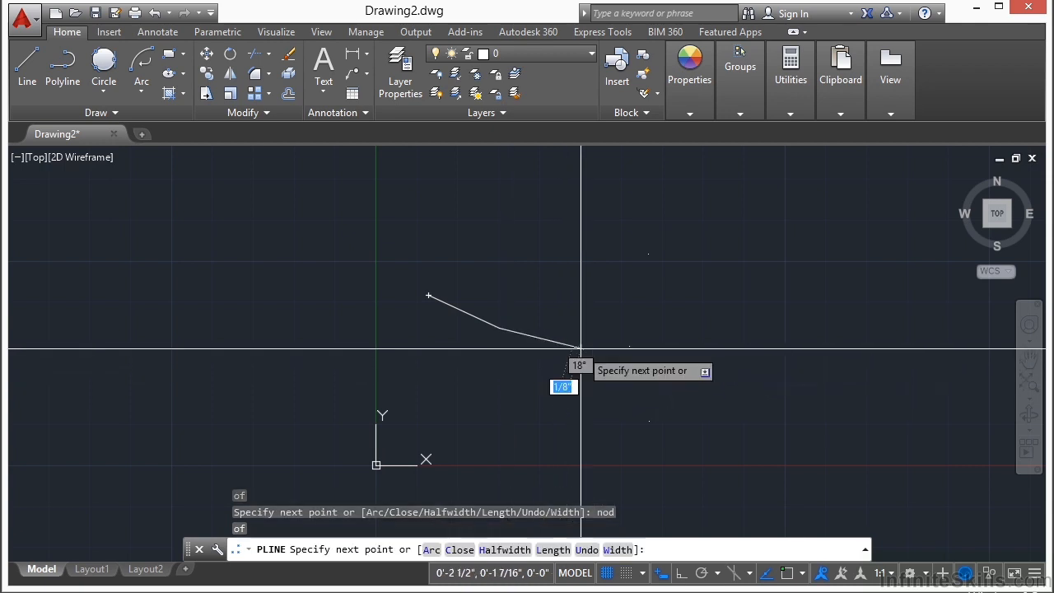
type("nod")
key("Return")
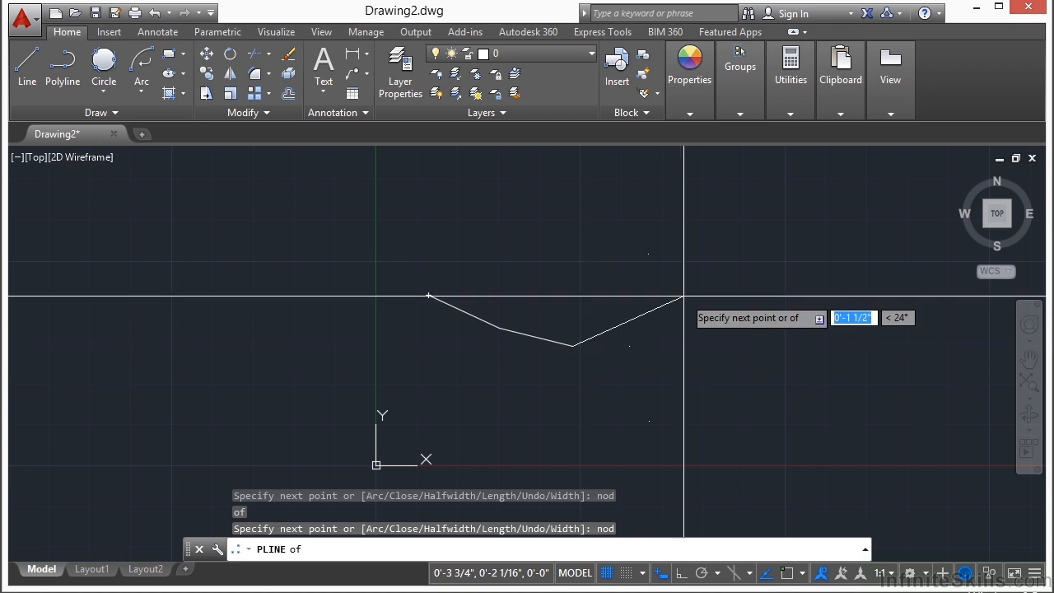
left_click(650, 253)
type("nod")
key("Return")
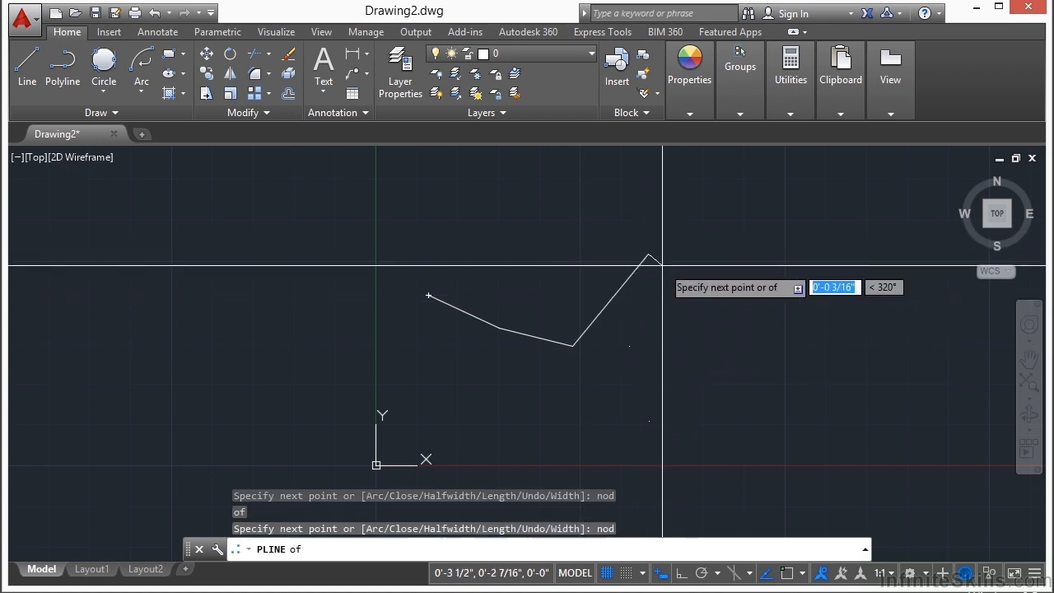
left_click(428, 295)
key("Return")
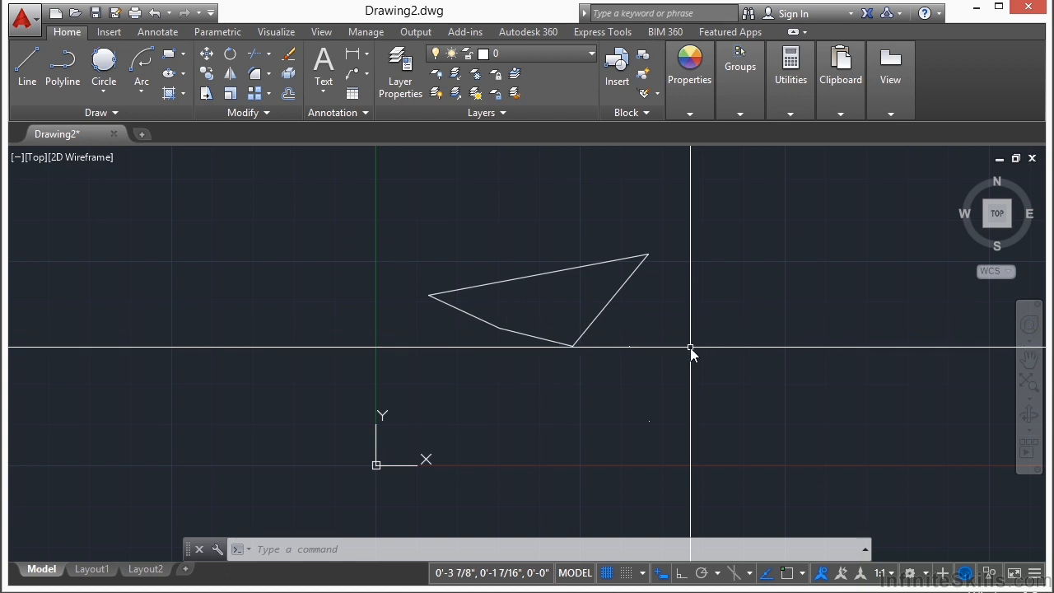
Try PDMODE values 1 and 2 in turn for the display of the points
type("pdmode")
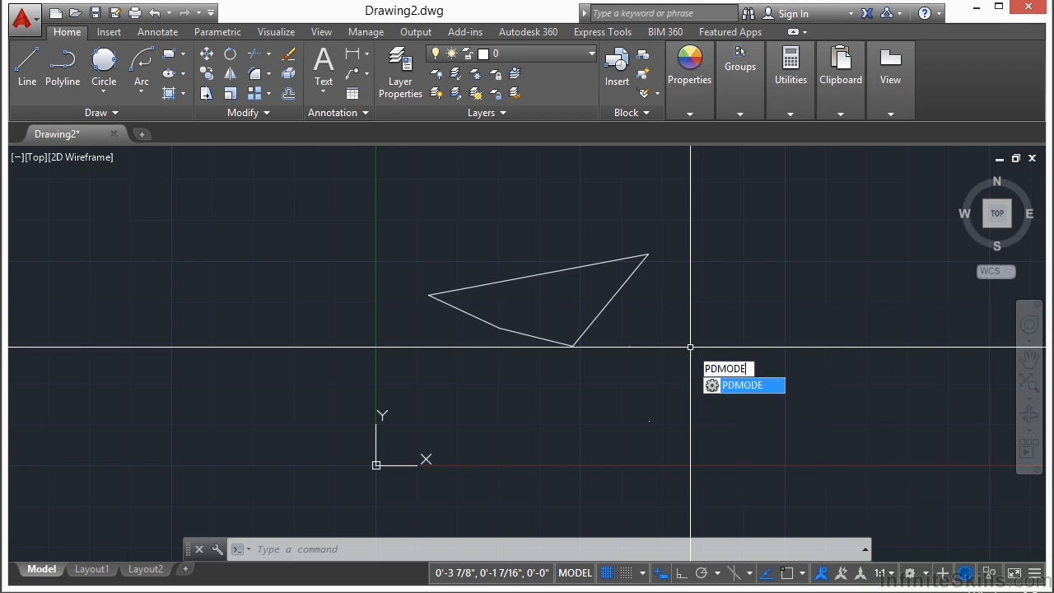
key("Return")
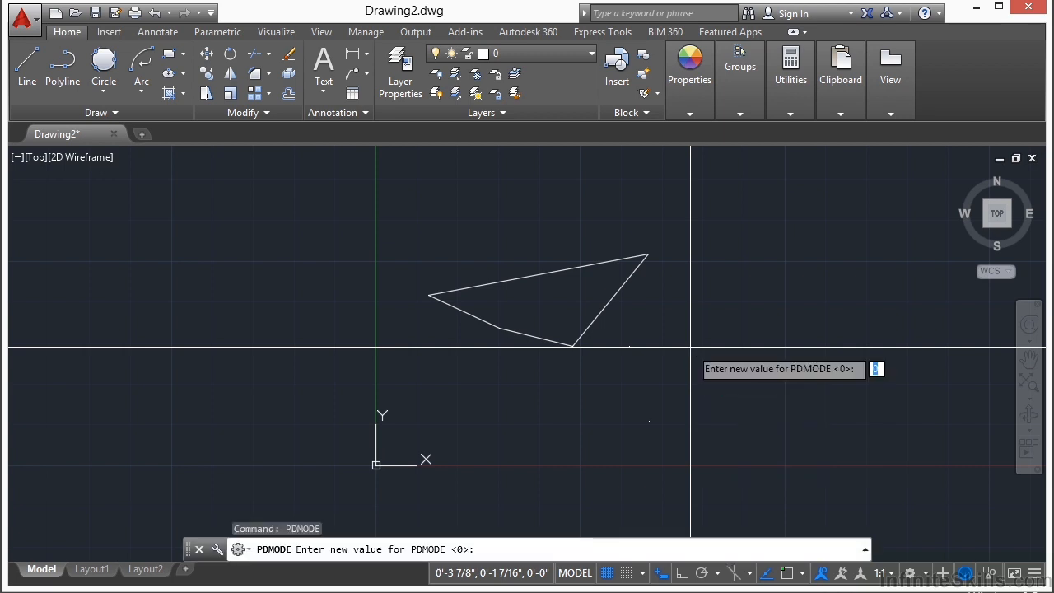
type("1")
key("Return")
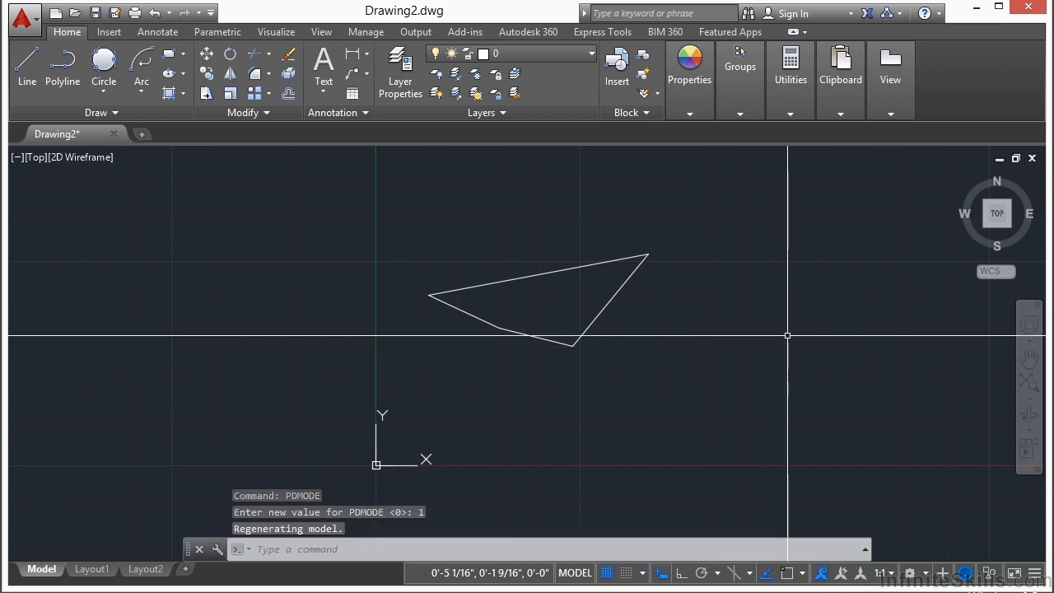
scroll(748, 342, "down", 2)
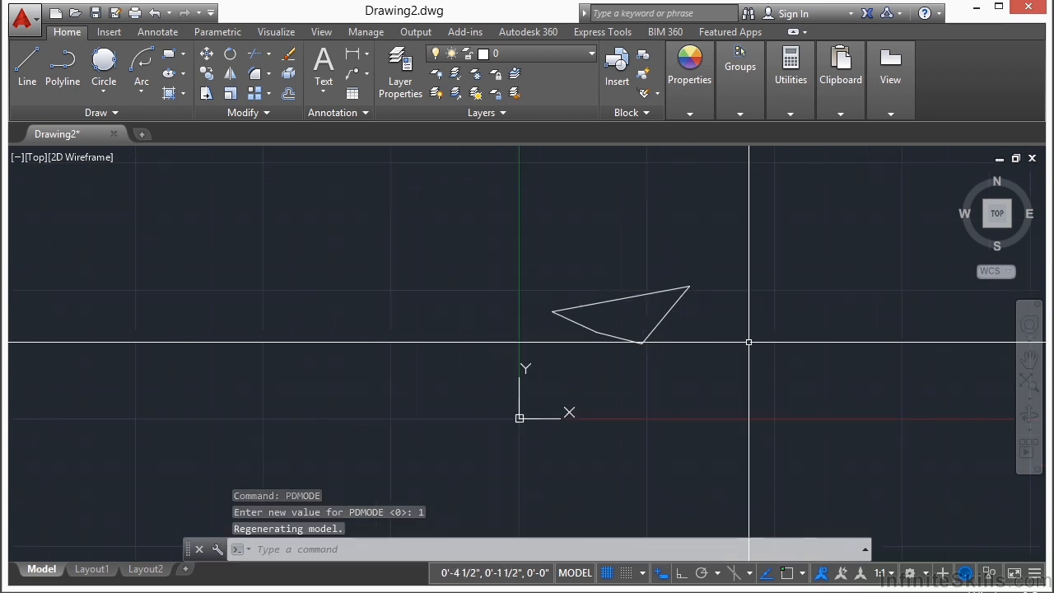
key("Return")
type("2")
key("Return")
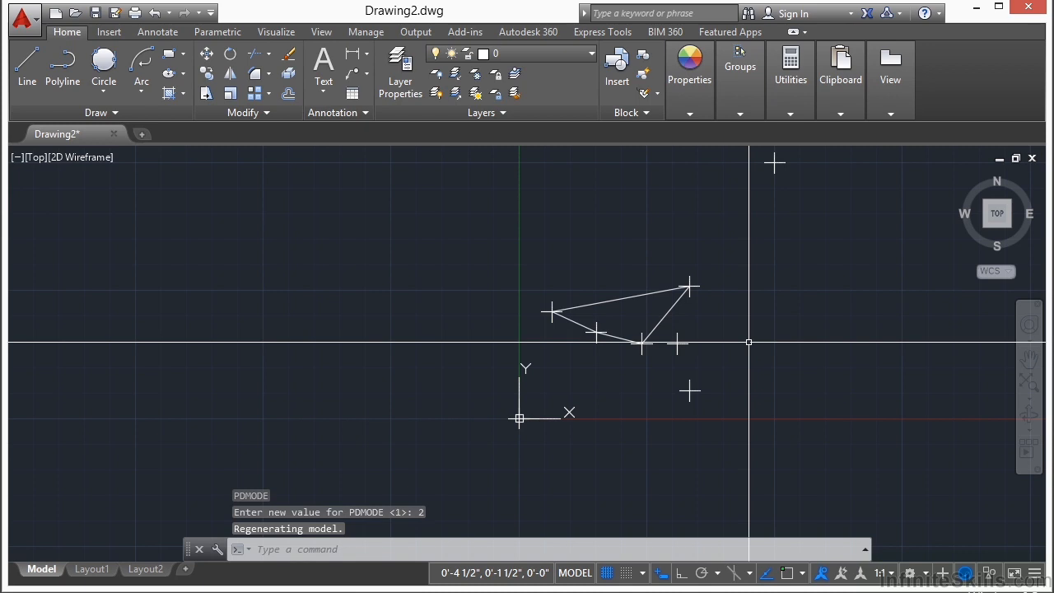
Set PDMODE to 3 so the points display as X marks
key("Return")
type("3")
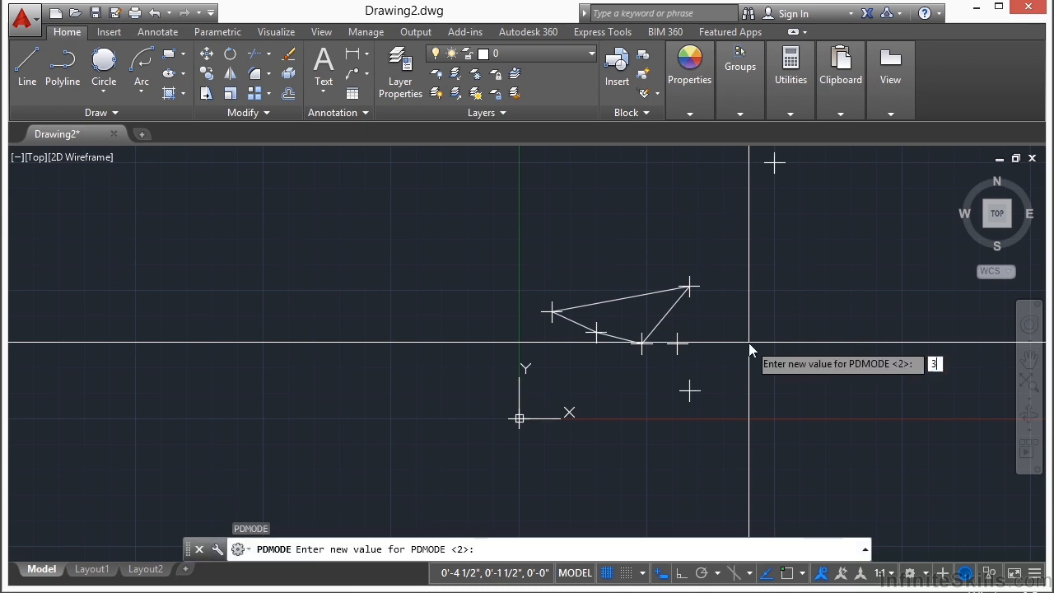
key("Return")
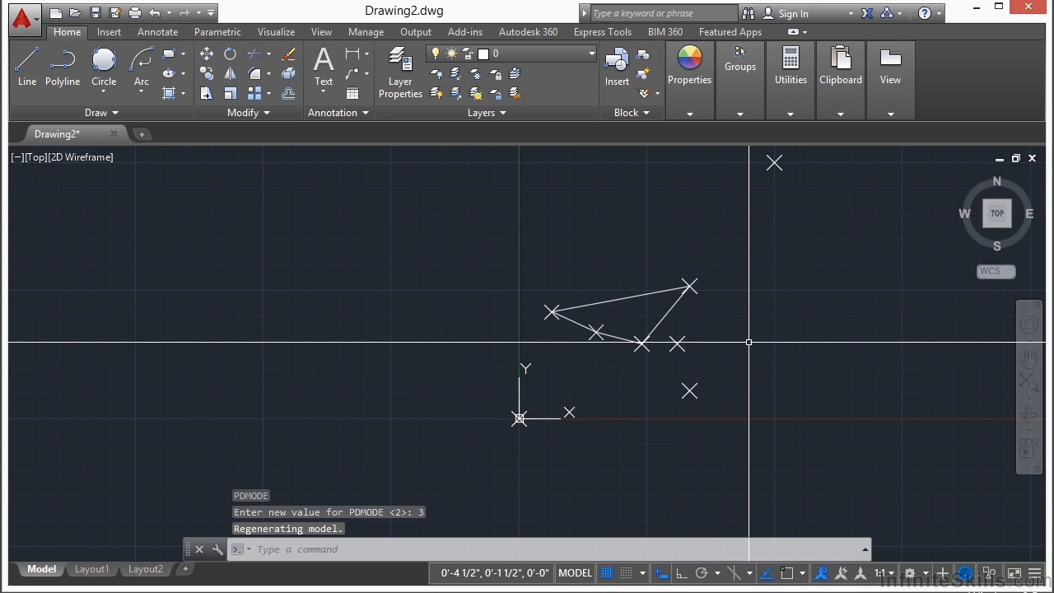
Try a PDSIZE of 5 for the point markers and regenerate the whole drawing
mouse_move(724, 257)
middle_mouse_down()
mouse_move(733, 250)
mouse_move(628, 254)
middle_mouse_up()
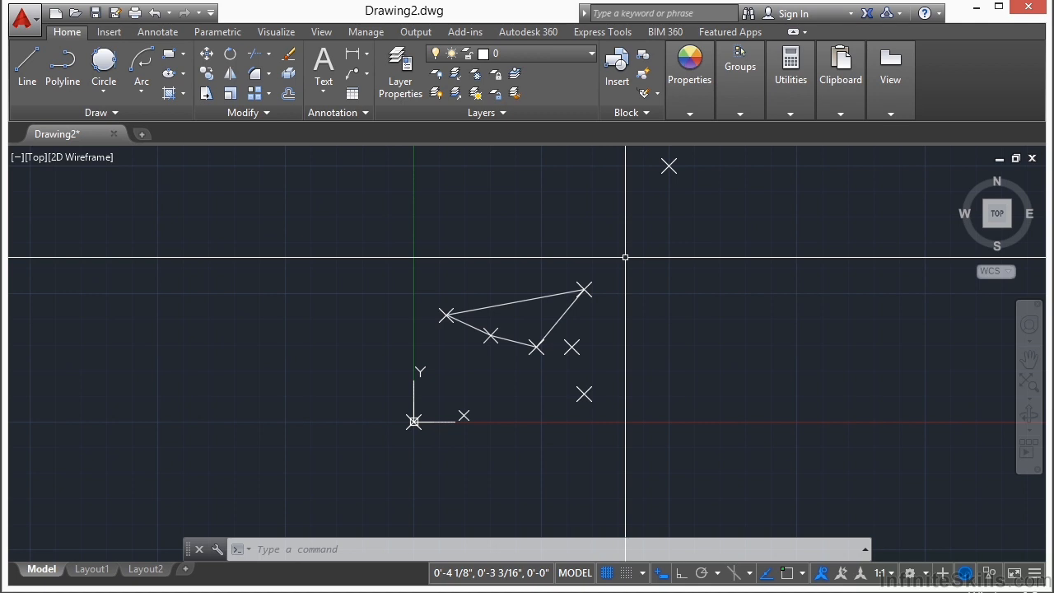
type("PDSI")
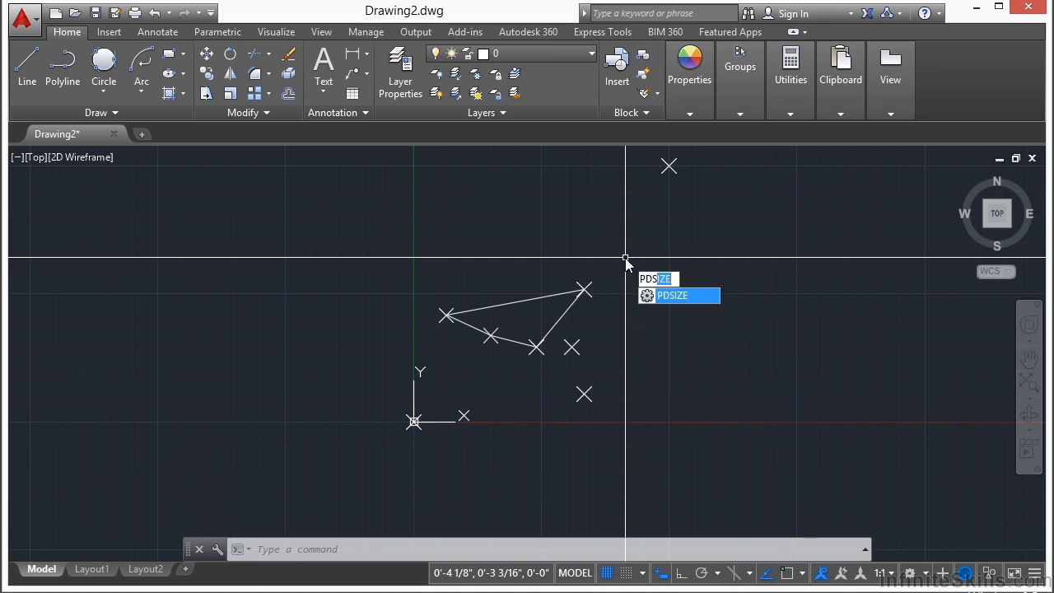
type("ZE")
key("Return")
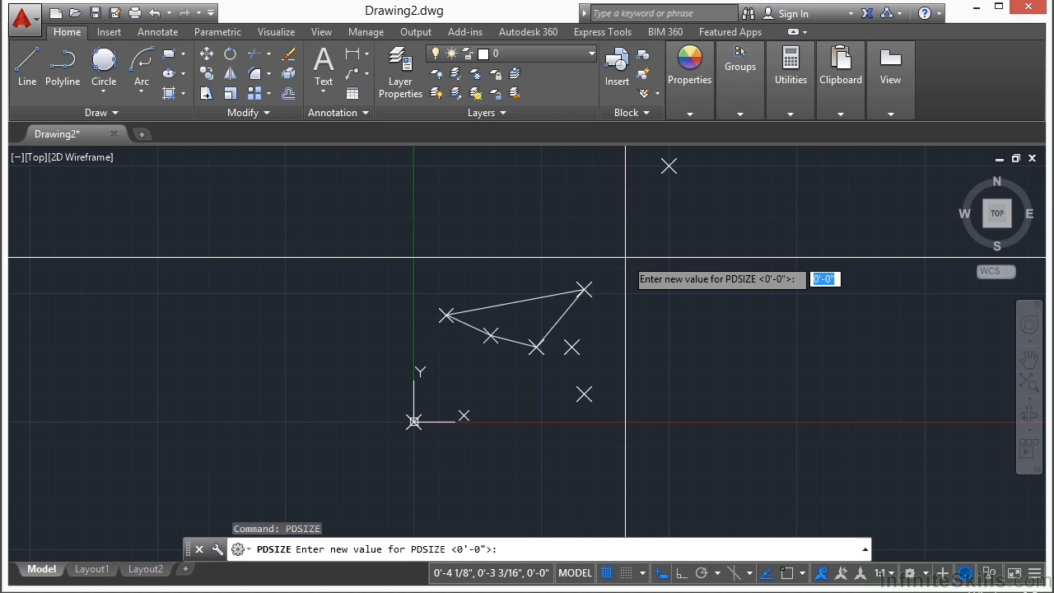
type("5")
key("Return")
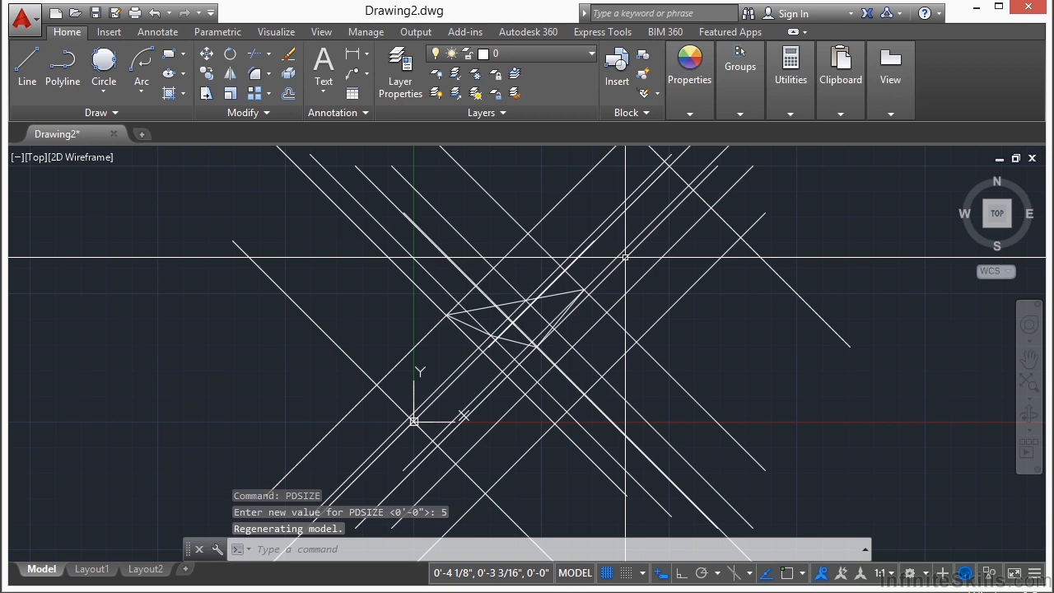
scroll(538, 291, "down", 4)
type("rea")
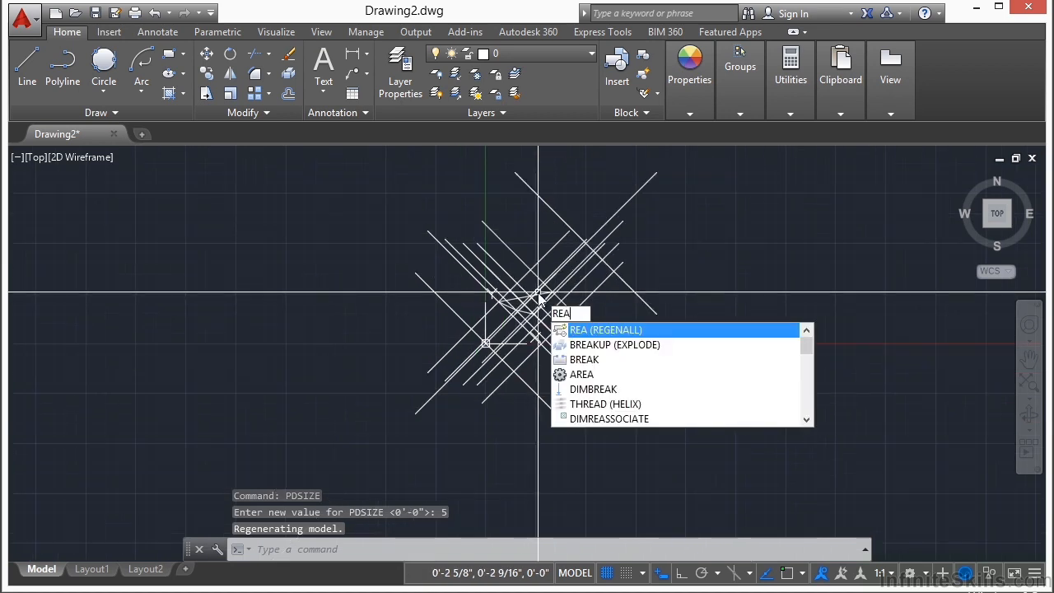
key("Return")
scroll(487, 299, "up", 6)
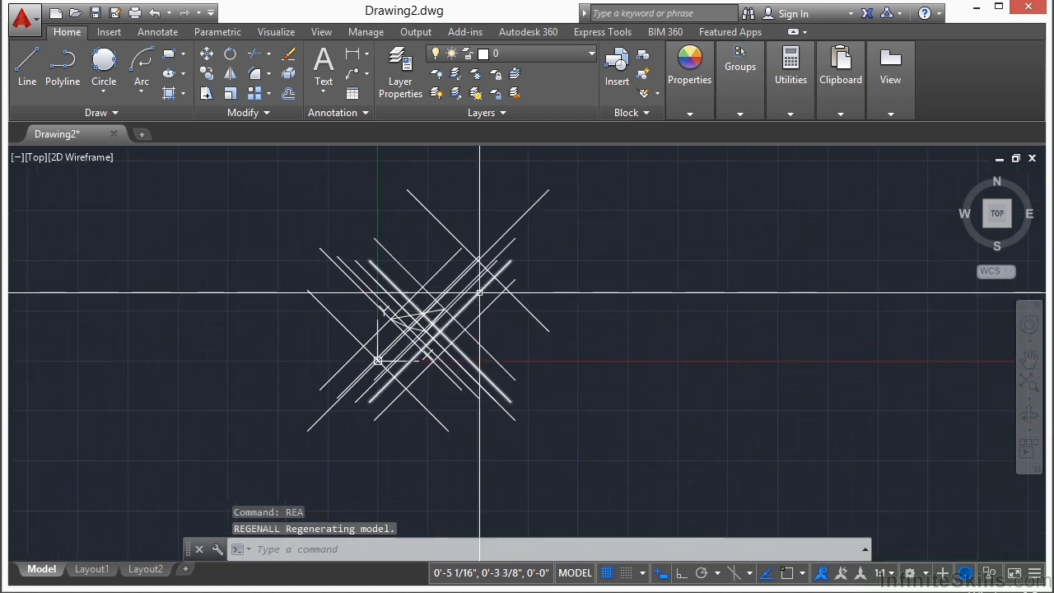
scroll(520, 229, "down", 5)
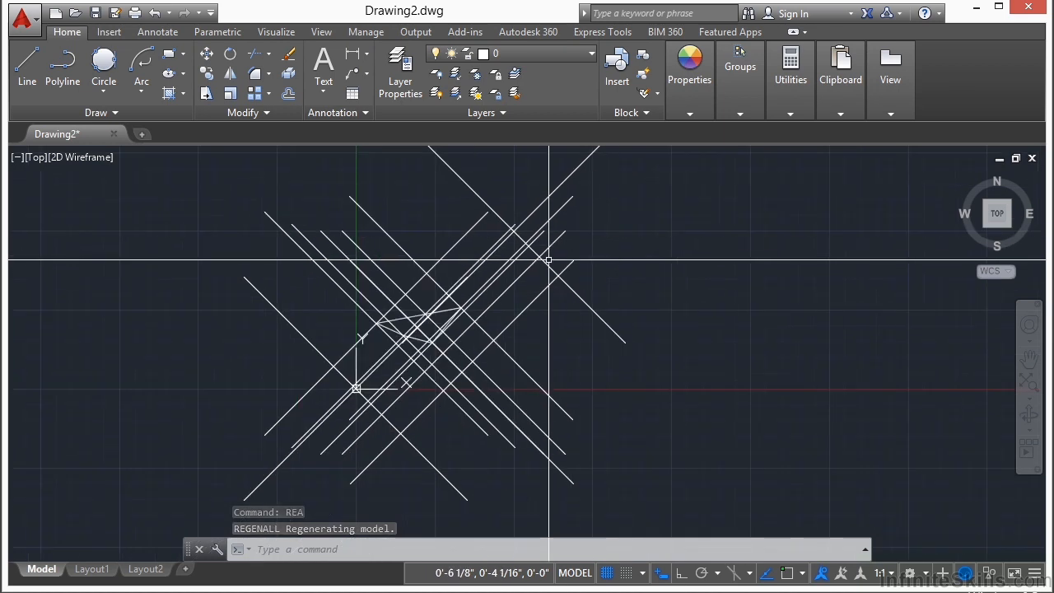
Set PDSIZE to 1 for the point markers and regenerate the whole drawing
key("Escape")
key("Escape")
type("PDsiz")
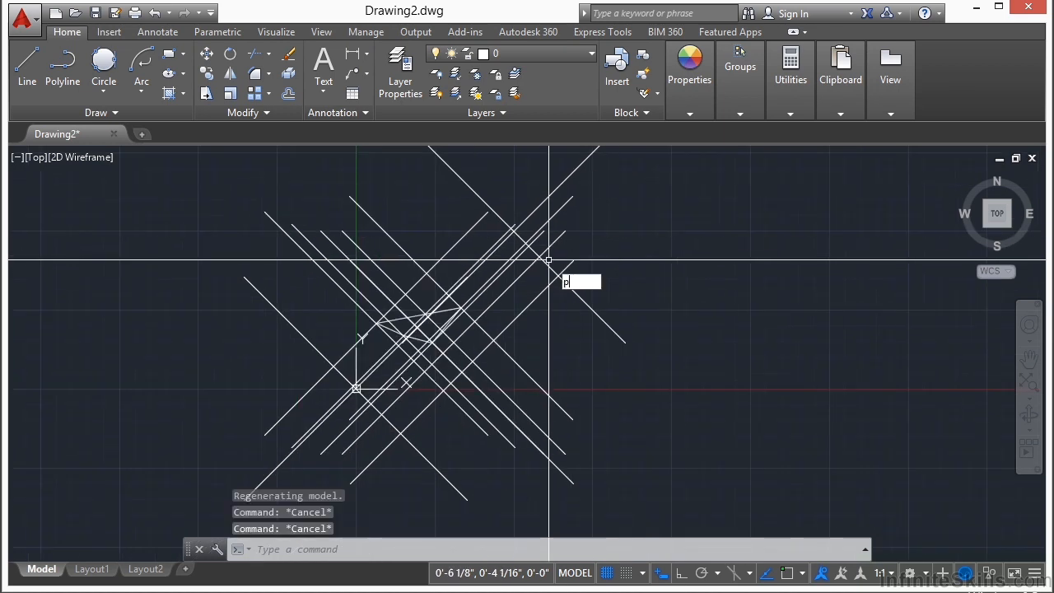
type("e")
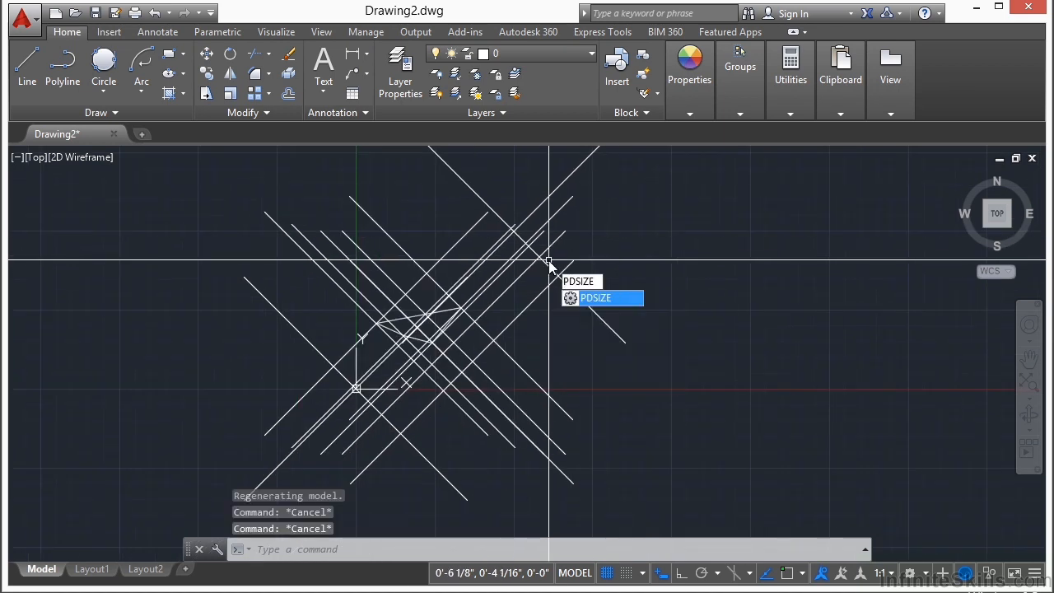
key("Return")
type("1")
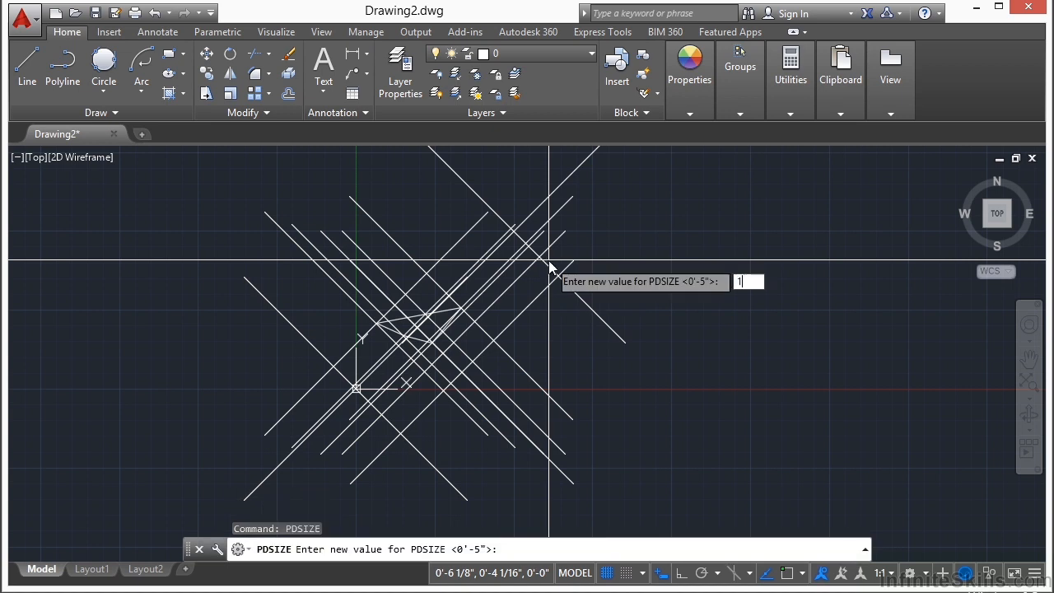
key("Return")
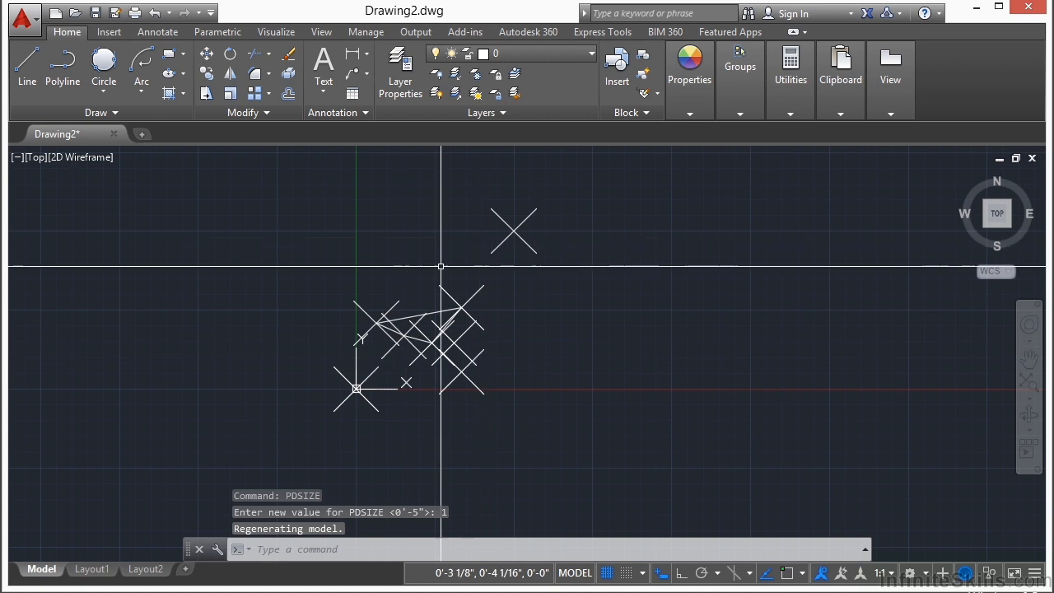
type("rea")
key("Return")
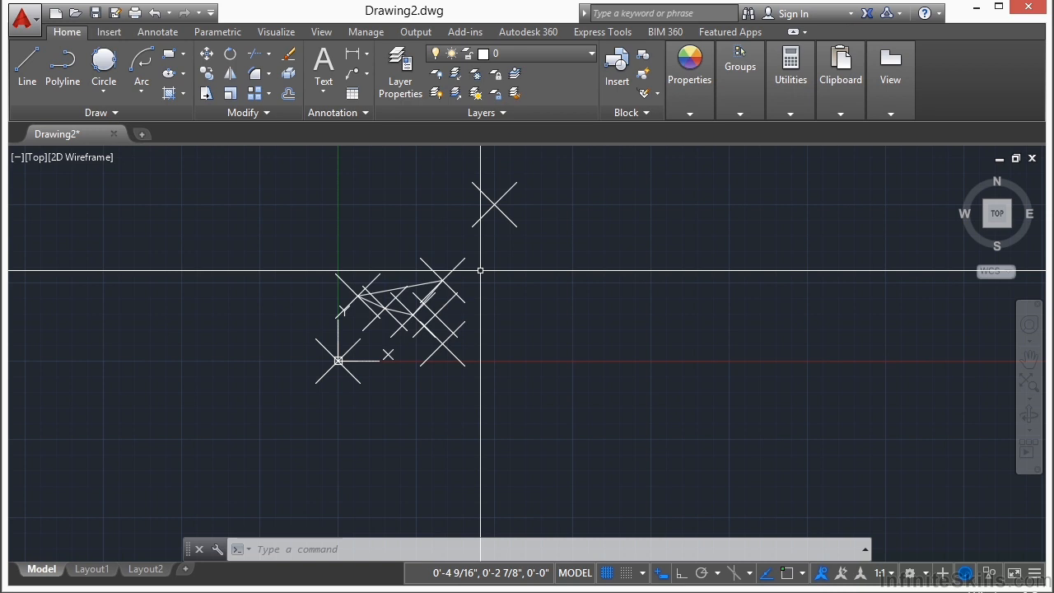
Open the Point Style dialog with DDPTYPE and move it clear of the drawn points
type("ddptype")
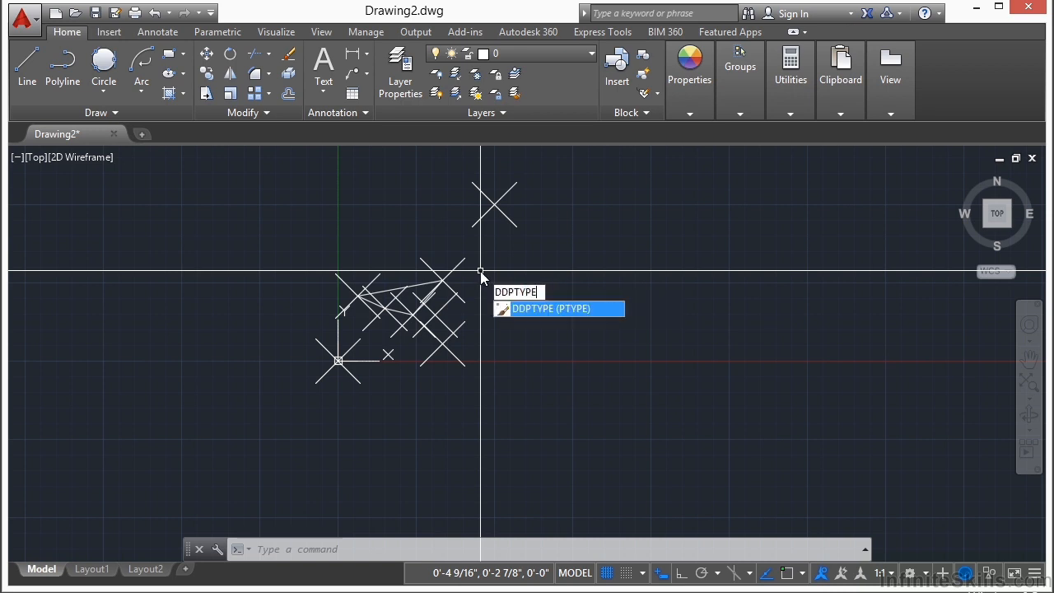
key("Return")
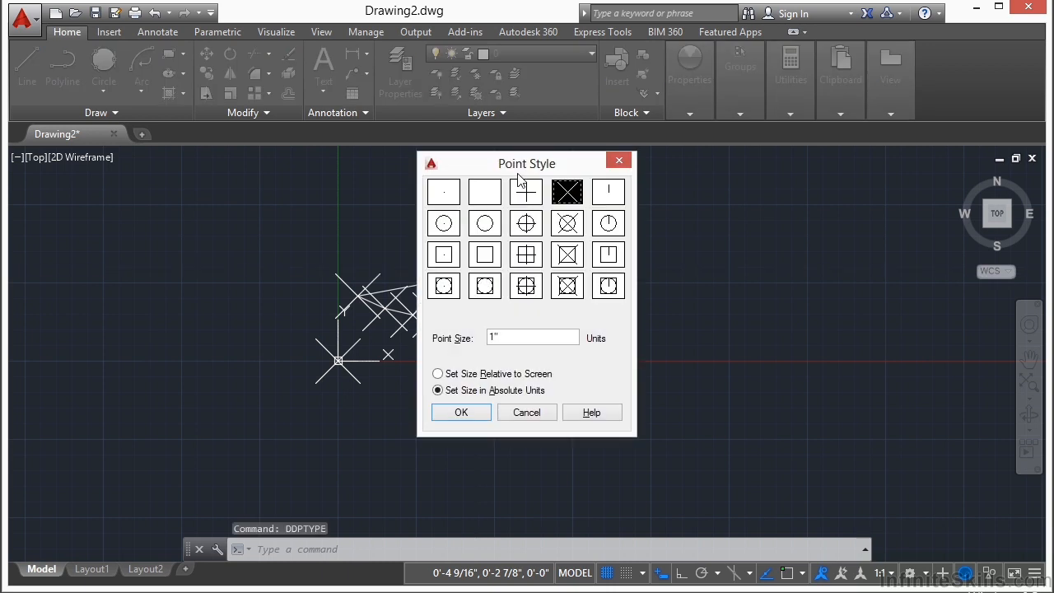
left_click_drag(529, 168, 696, 177)
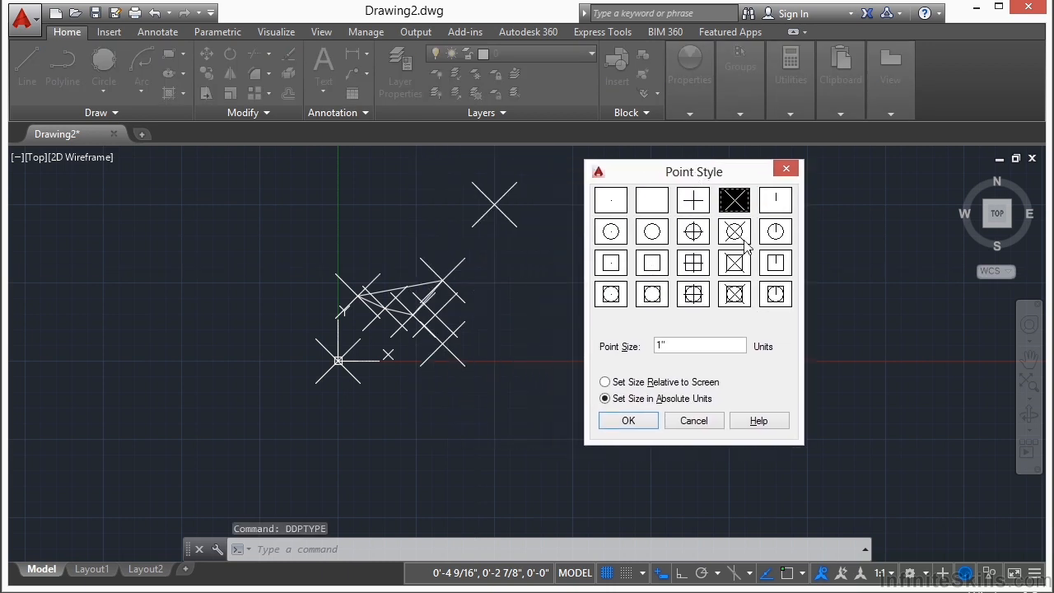
Try the dot, blank, plus, X and vertical tick point styles one after another
left_click(616, 208)
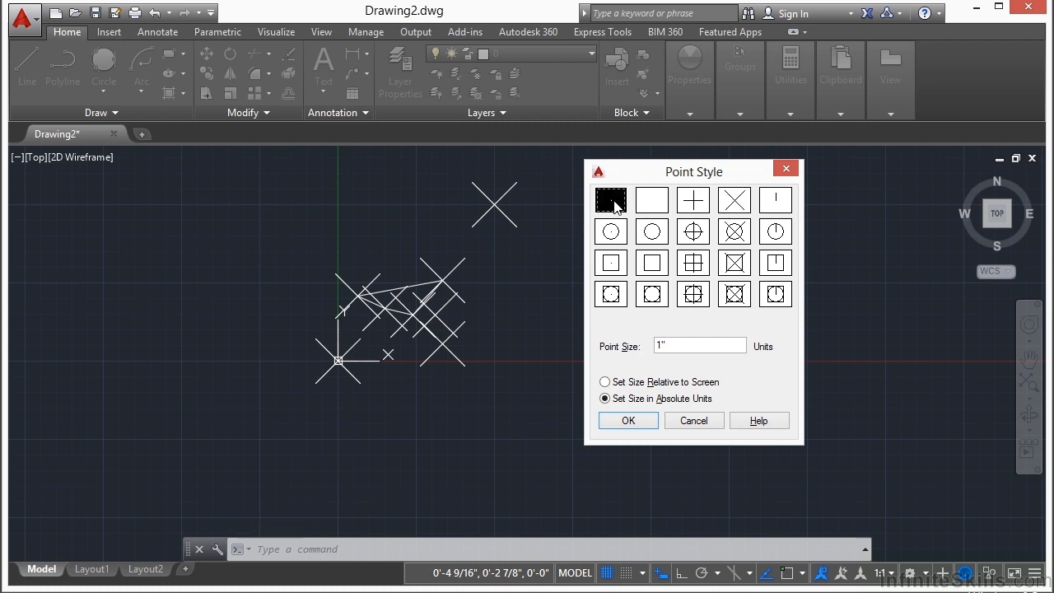
left_click(664, 212)
left_click(705, 207)
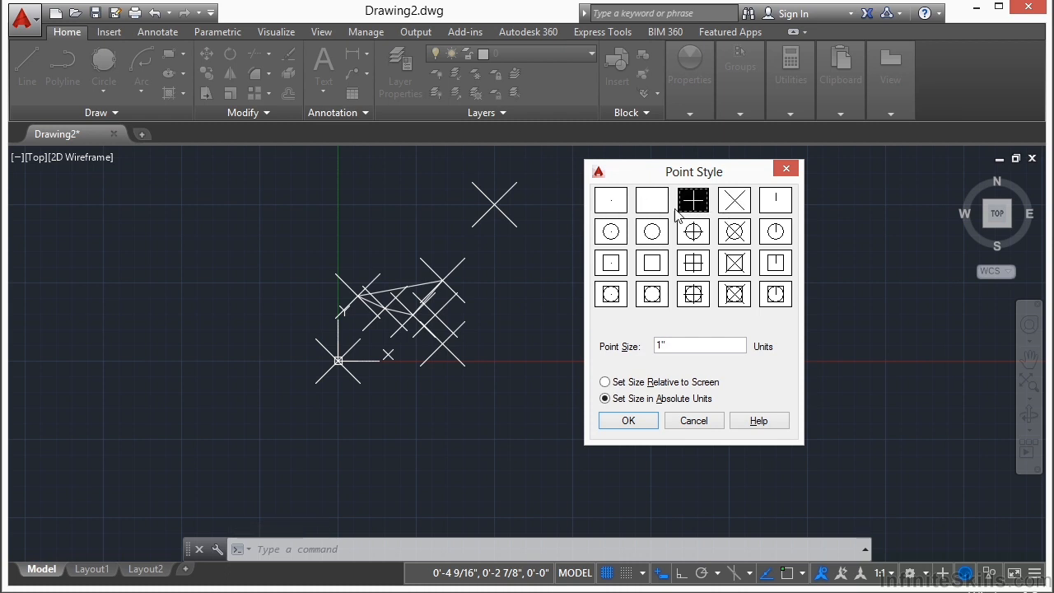
left_click(615, 210)
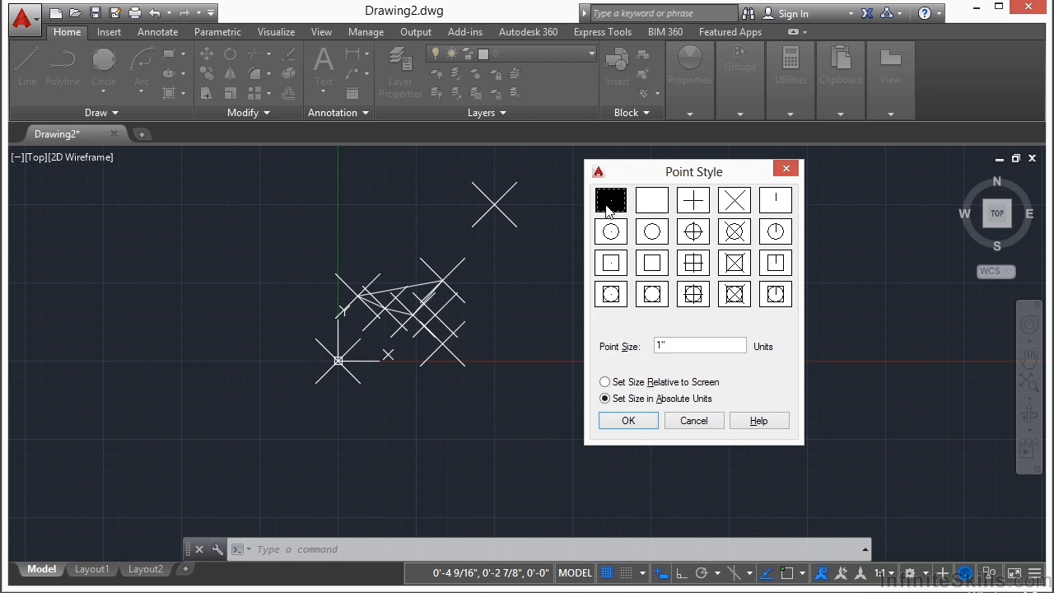
left_click(663, 211)
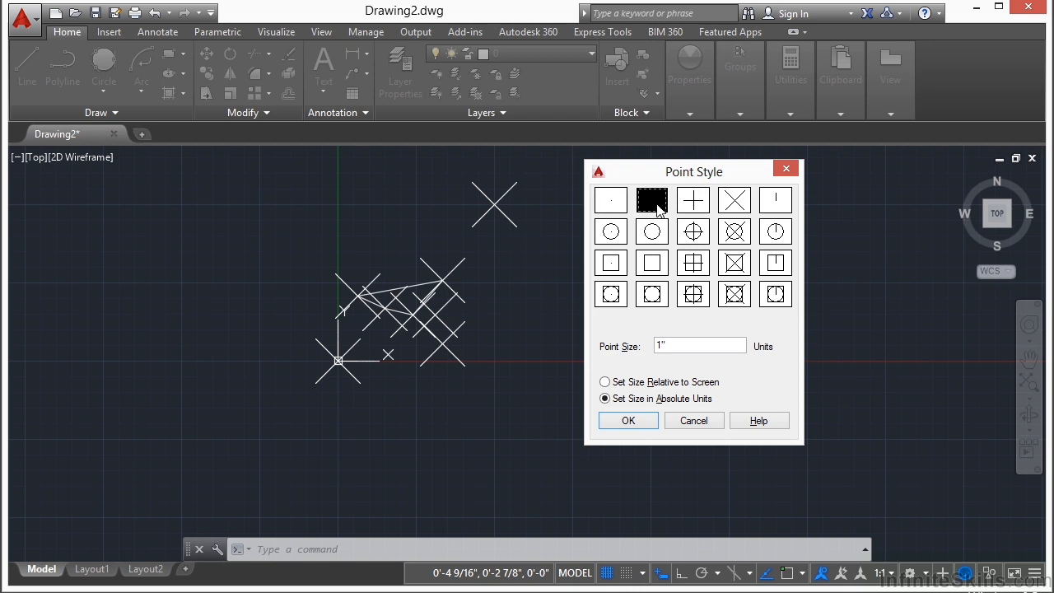
left_click(702, 205)
left_click(730, 208)
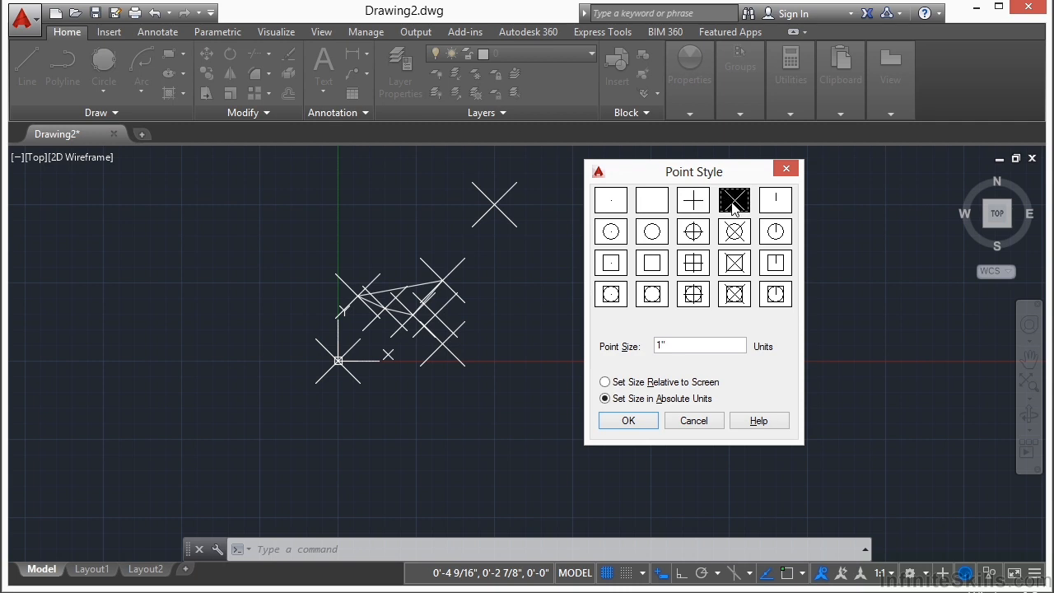
left_click(769, 209)
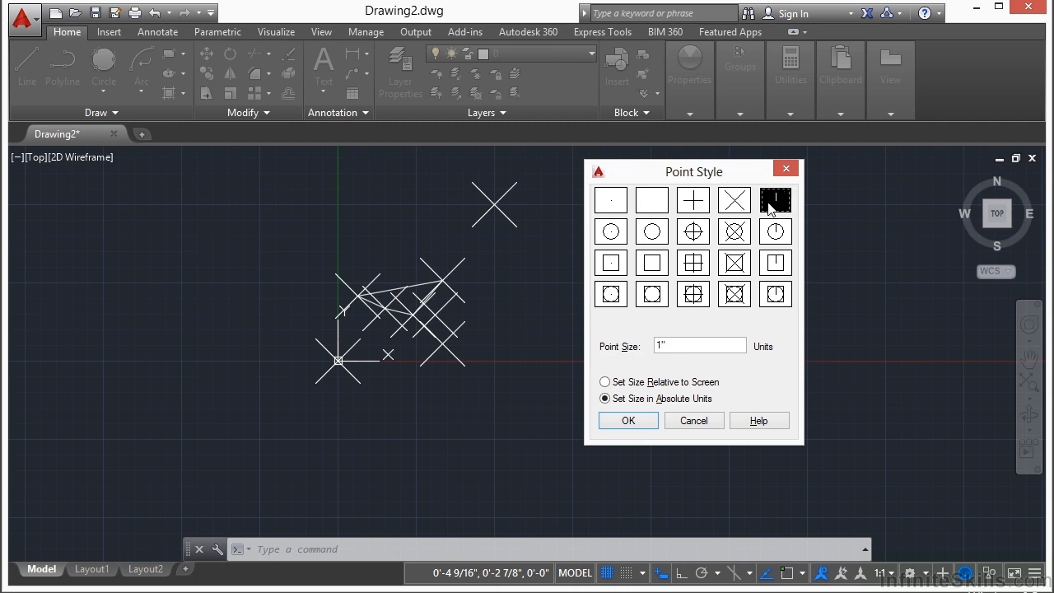
Apply the dot-in-circle point style with a point size of 1, set relative to the screen
left_click(607, 234)
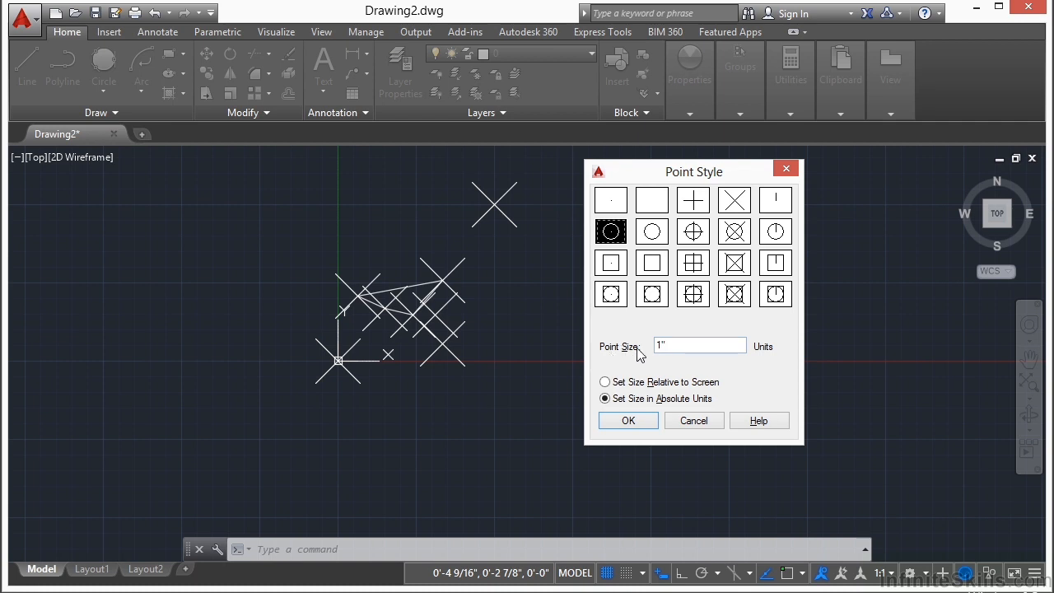
double_click(682, 355)
left_click(656, 382)
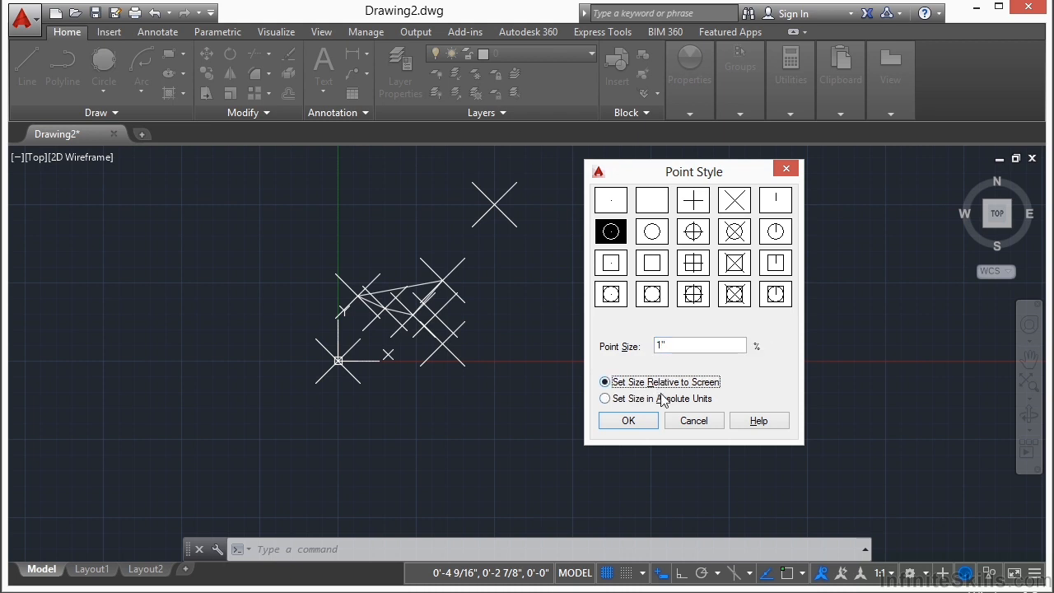
left_click(691, 348)
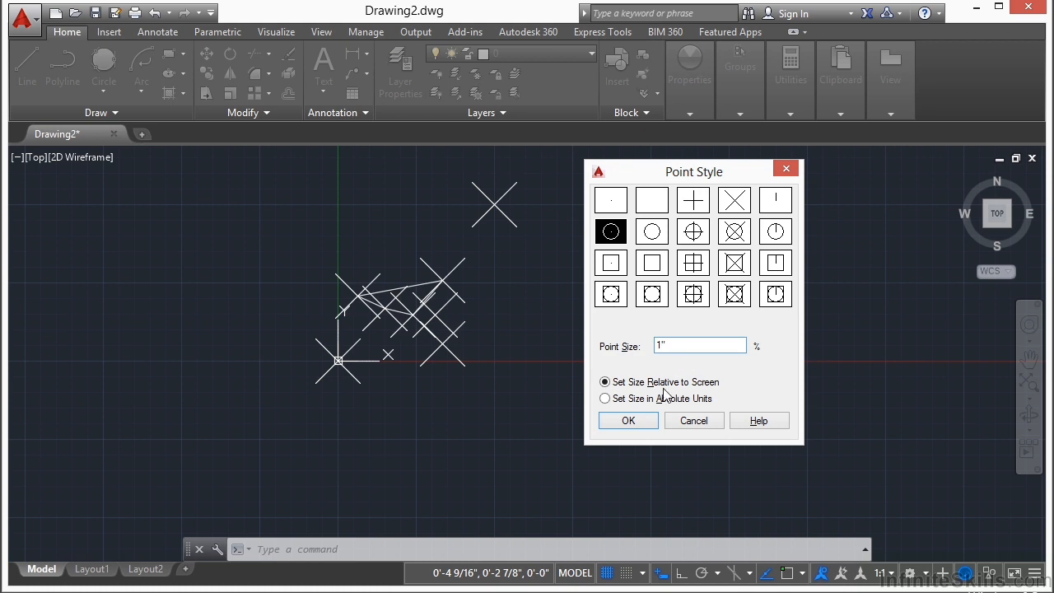
left_click(637, 422)
Regenerate the whole drawing while zoomed in on the farthest point from the origin
scroll(490, 210, "up", 6)
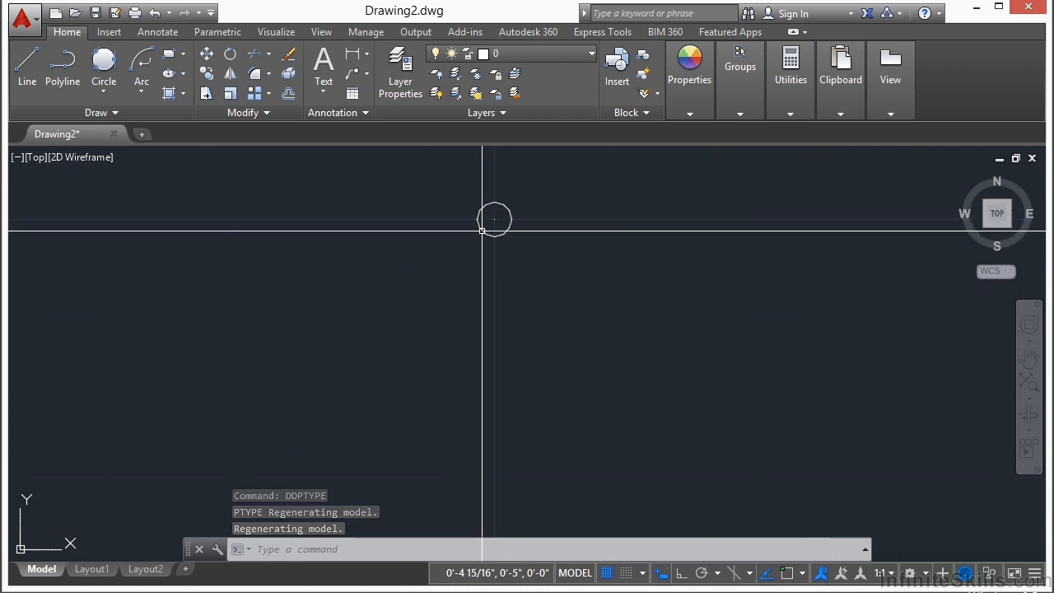
scroll(495, 202, "up", 5)
scroll(623, 259, "down", 2)
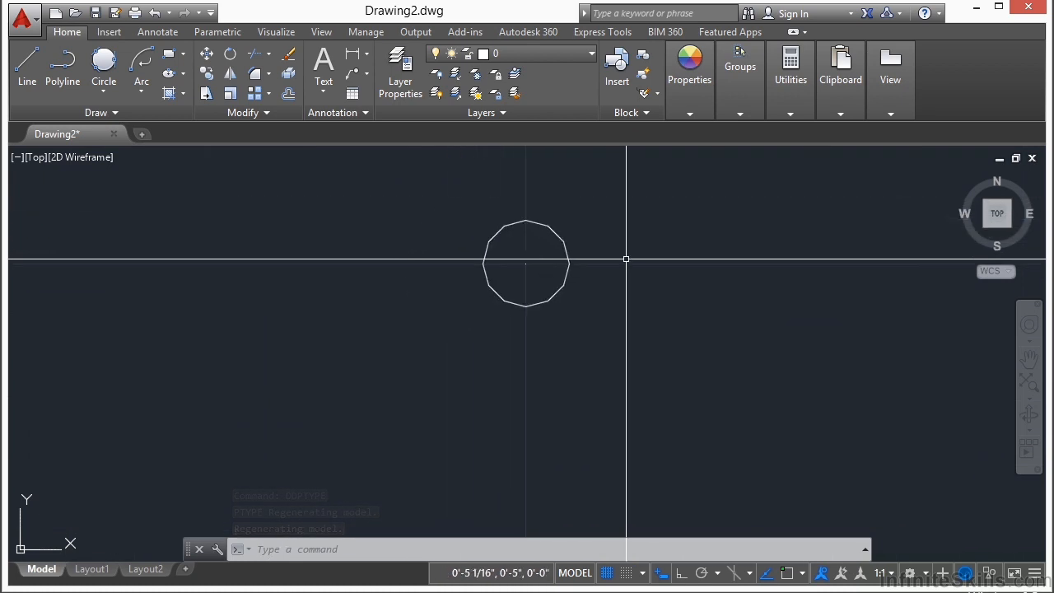
type("rea")
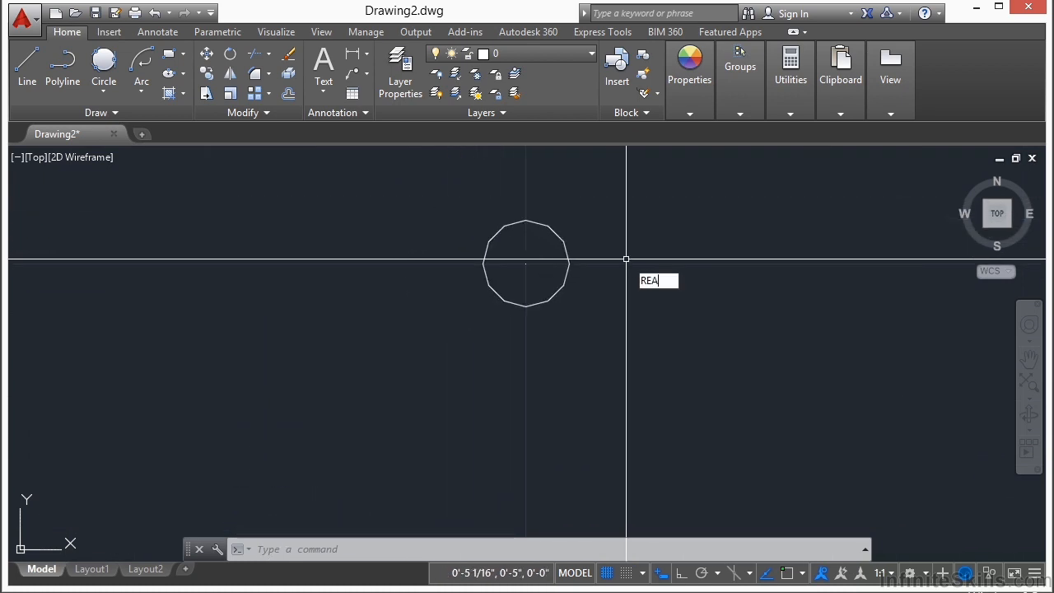
key("Return")
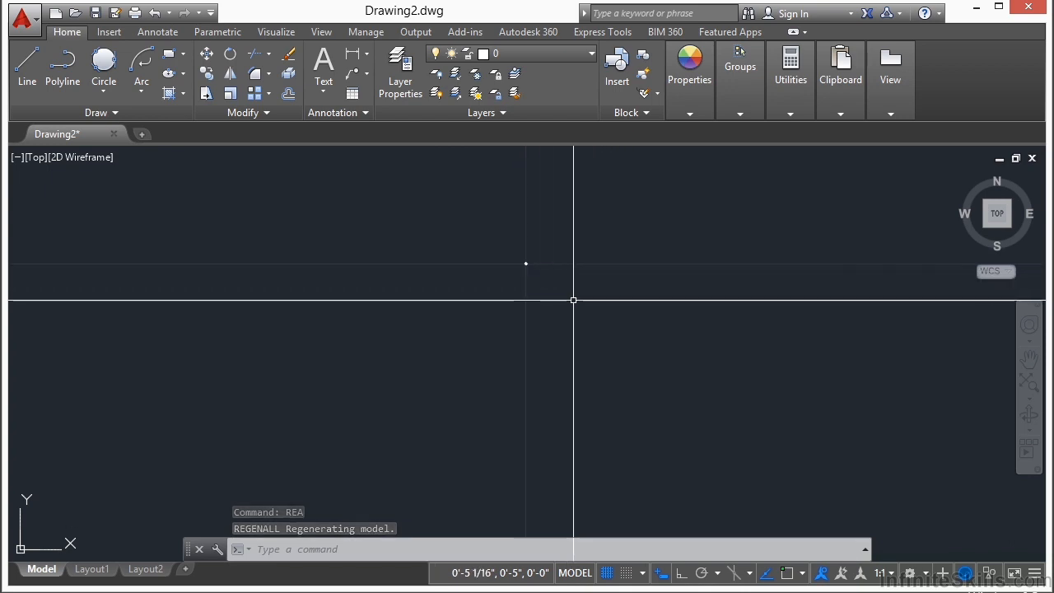
Reopen the point style settings with PTYPE, set the point size to 5 percent, and regenerate the whole drawing with all points in view
type("ptype")
key("Return")
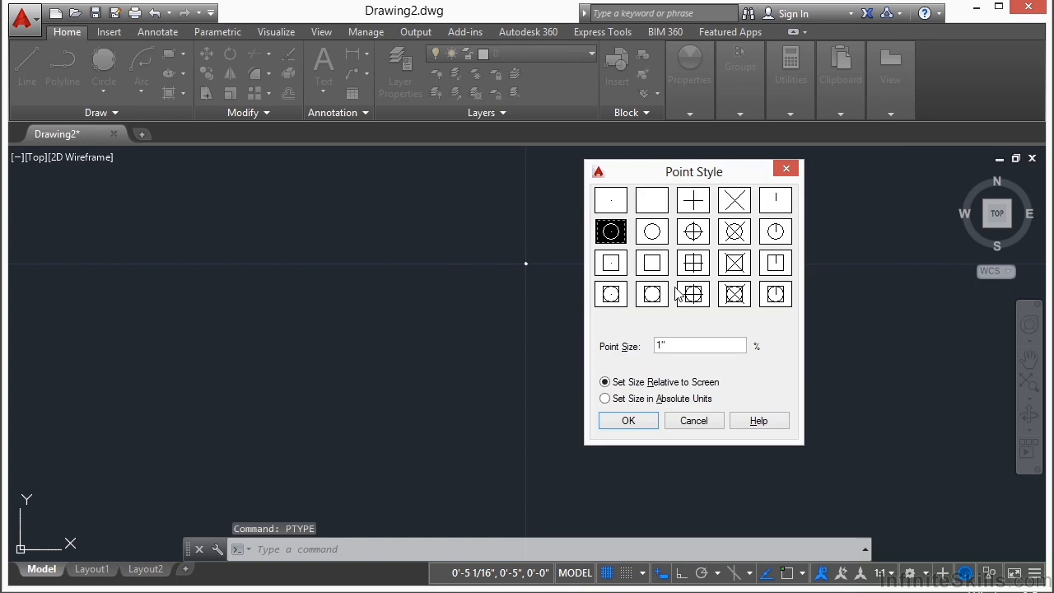
left_click(676, 352)
key("Left")
key("BackSpace")
type("5")
left_click(625, 421)
scroll(637, 258, "down", 5)
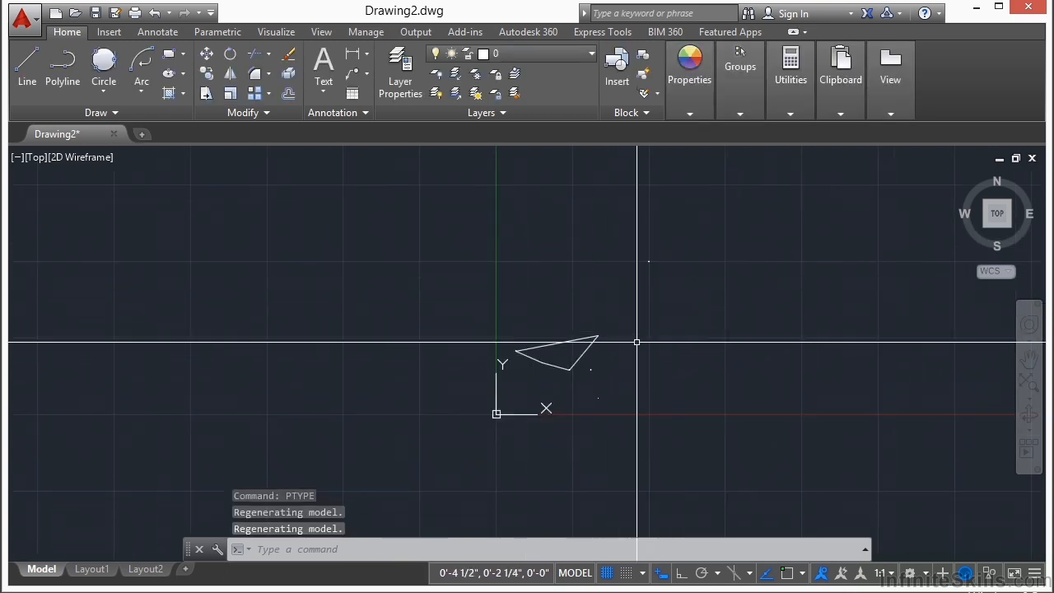
type("rea")
key("Return")
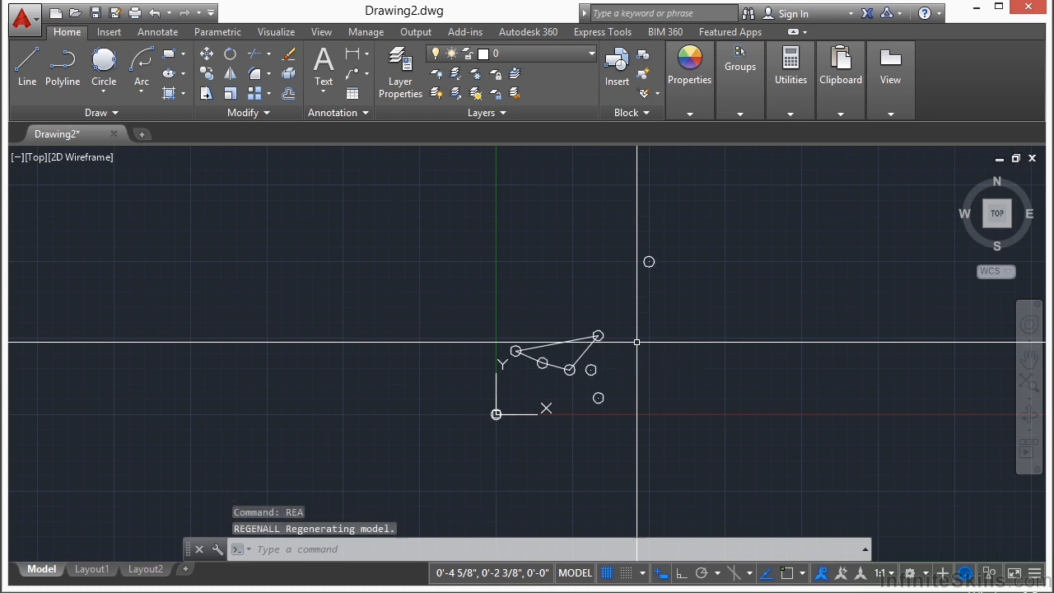
Regenerate the whole drawing at a farther and a closer zoom level to rescale the point markers to the screen
middle_click_drag(684, 327, 629, 310)
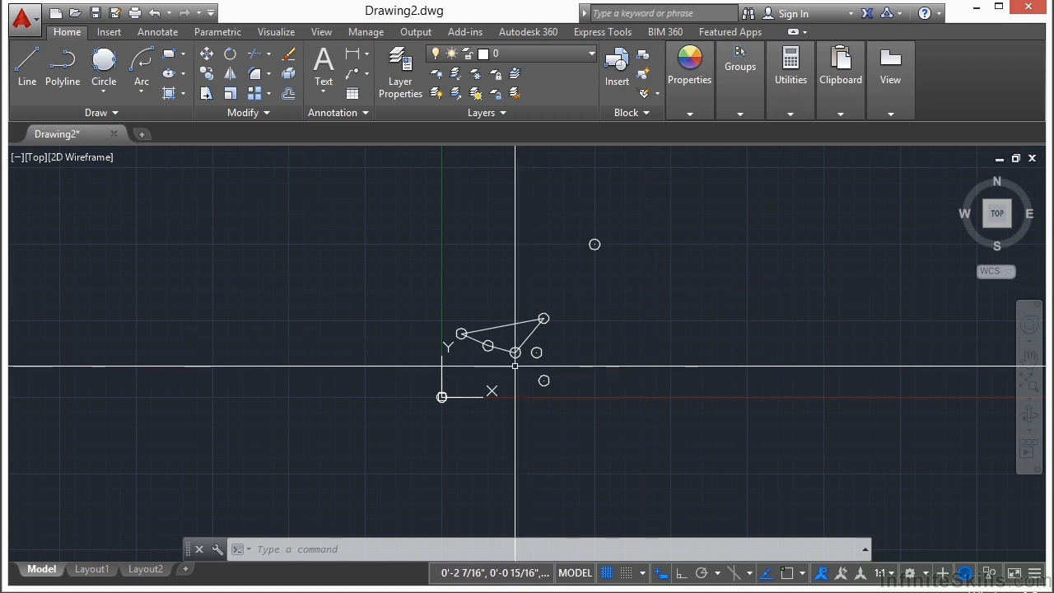
scroll(524, 349, "down", 2)
scroll(524, 349, "down", 1)
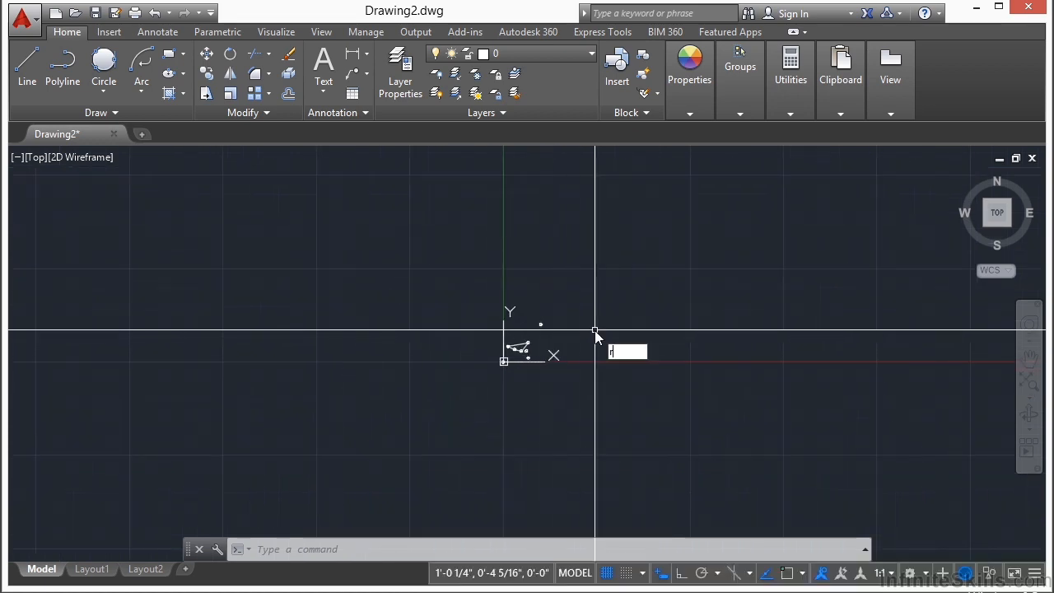
type("rea")
key("Return")
scroll(564, 348, "up", 8)
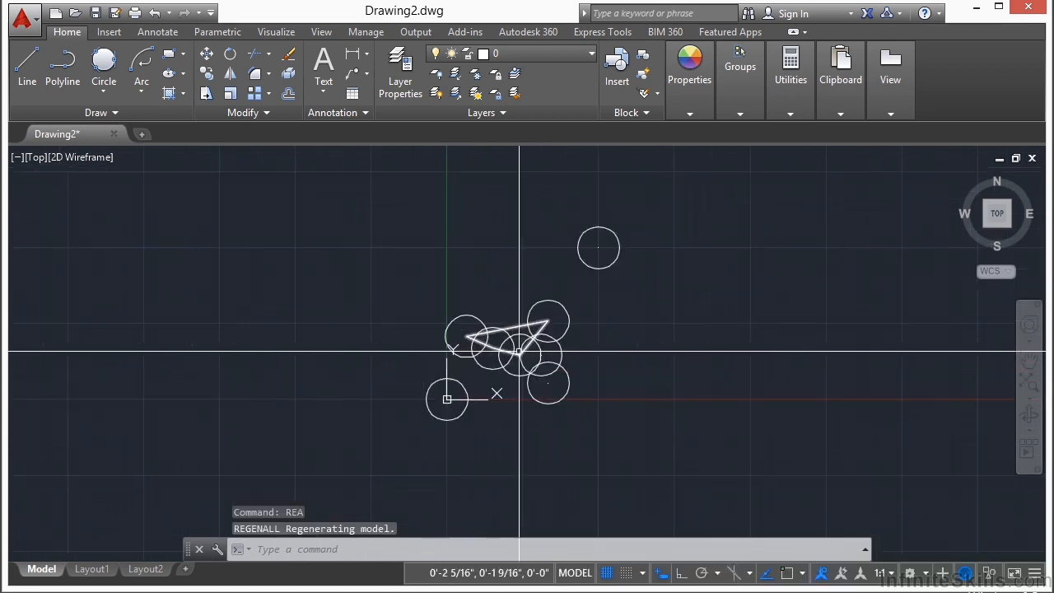
scroll(642, 342, "down", 2)
type("rea")
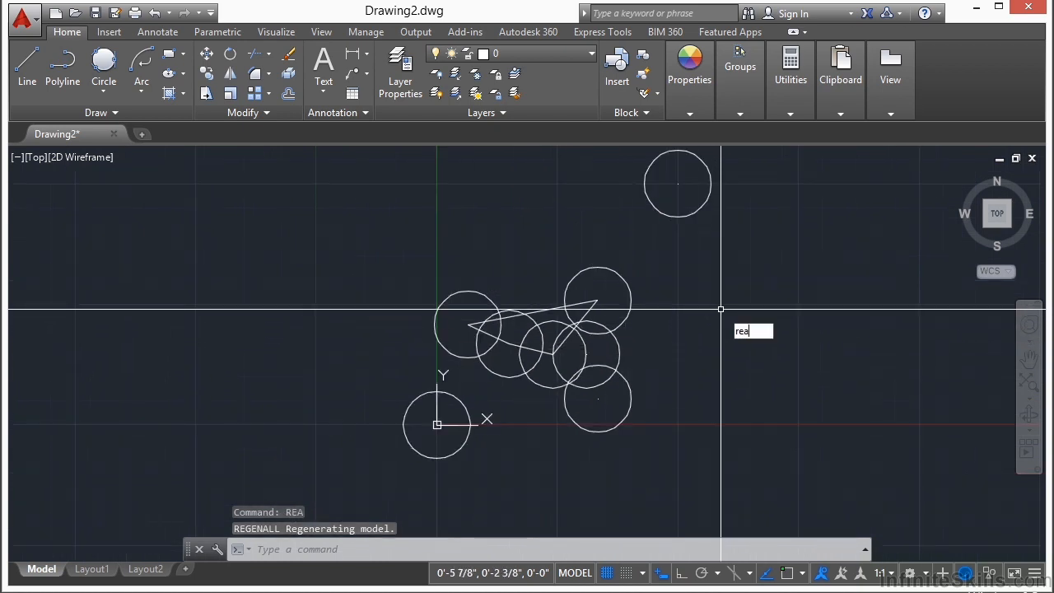
key("Return")
mouse_move(716, 284)
middle_mouse_down()
mouse_move(722, 278)
mouse_move(629, 302)
middle_mouse_up()
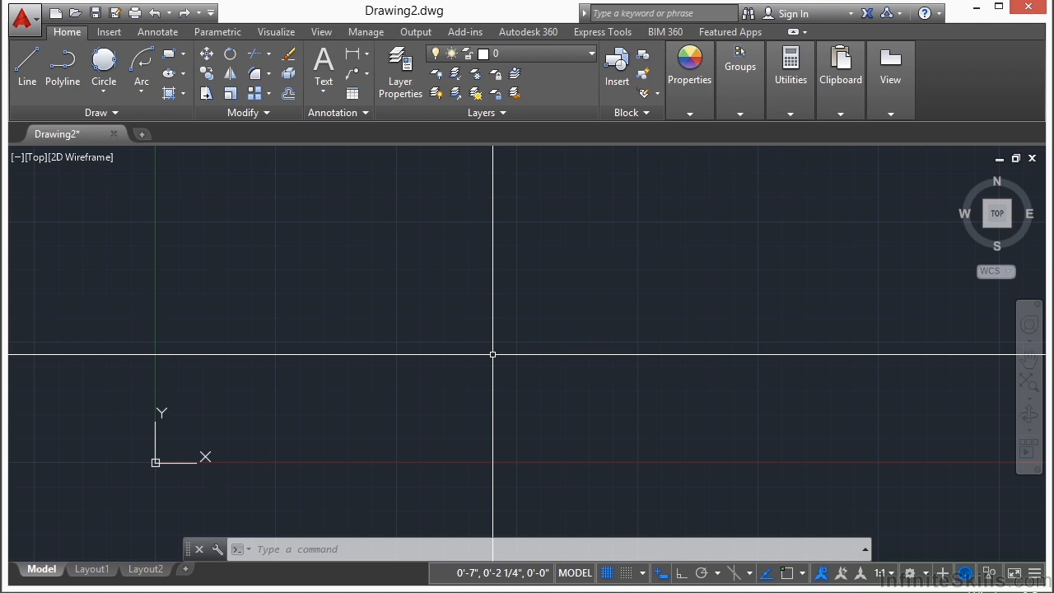
Turn on running object snaps in the drafting settings with every mode enabled except Nearest and Parallel
type("o")
key("Return")
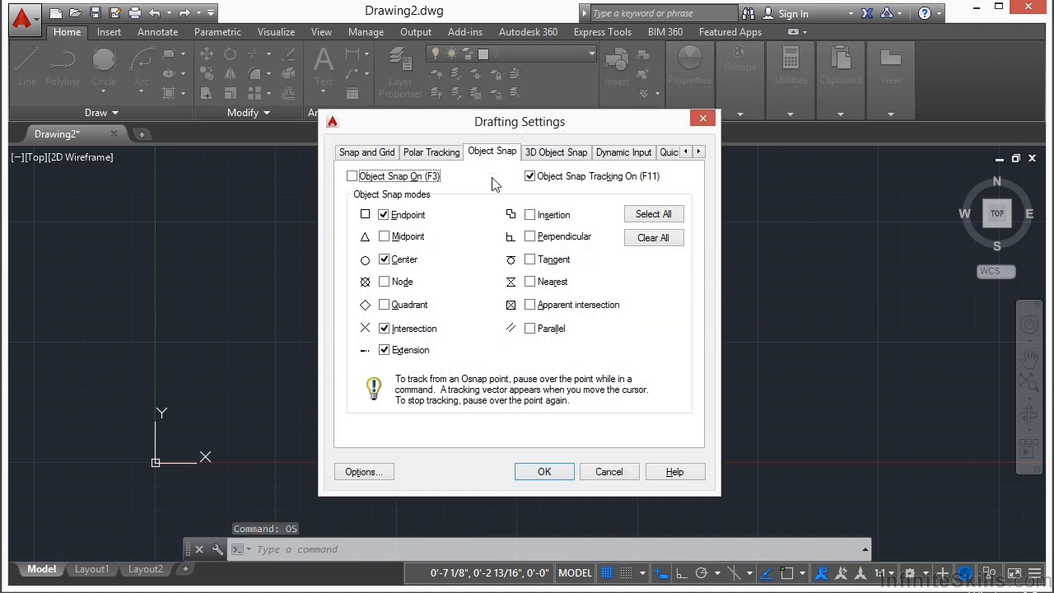
left_click(483, 157)
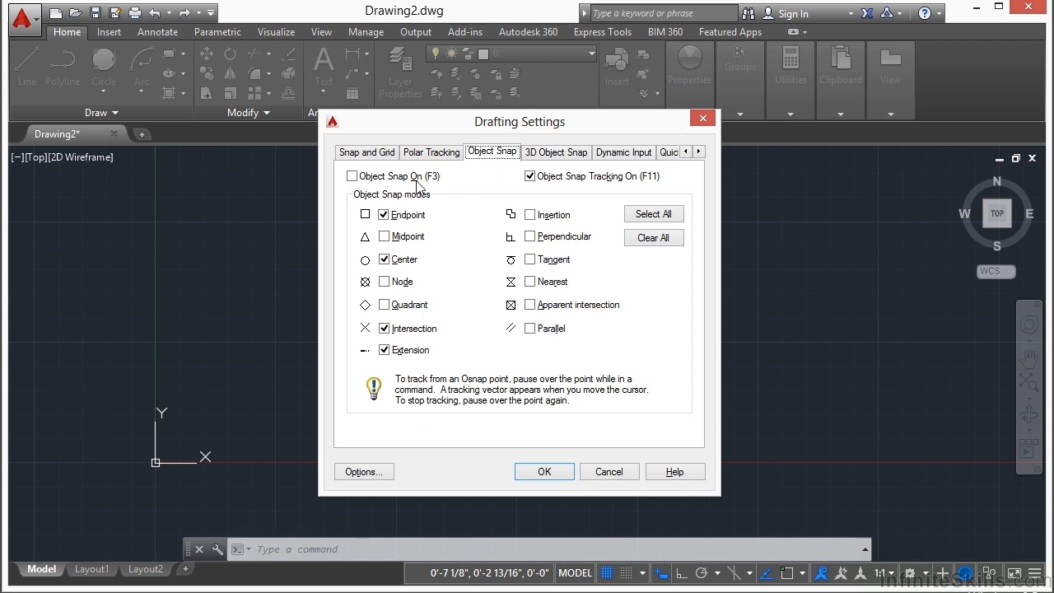
left_click(369, 176)
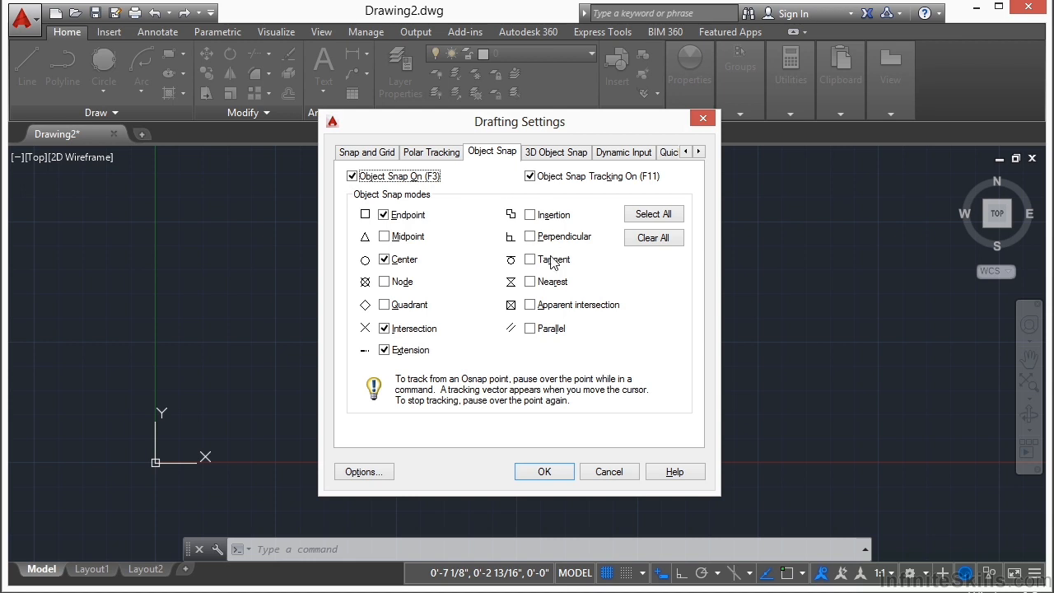
left_click(647, 218)
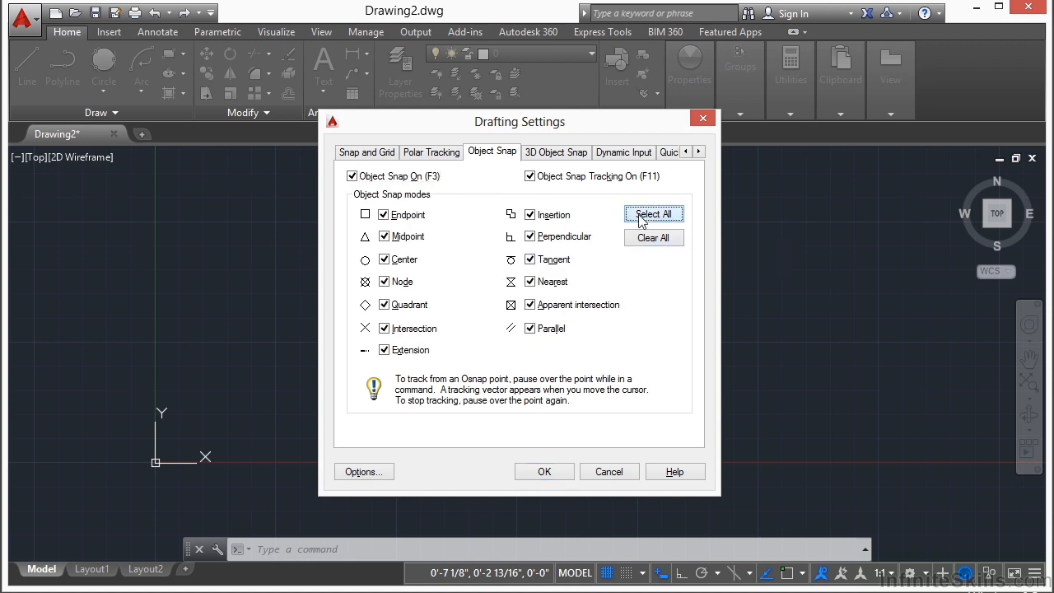
left_click(532, 331)
left_click(530, 329)
left_click(531, 282)
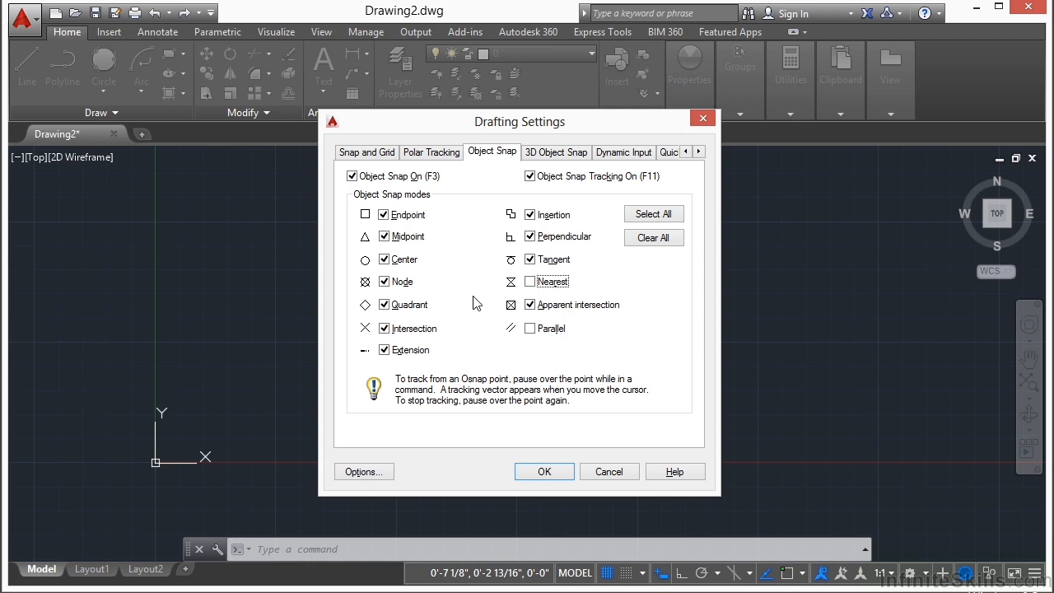
left_click(547, 475)
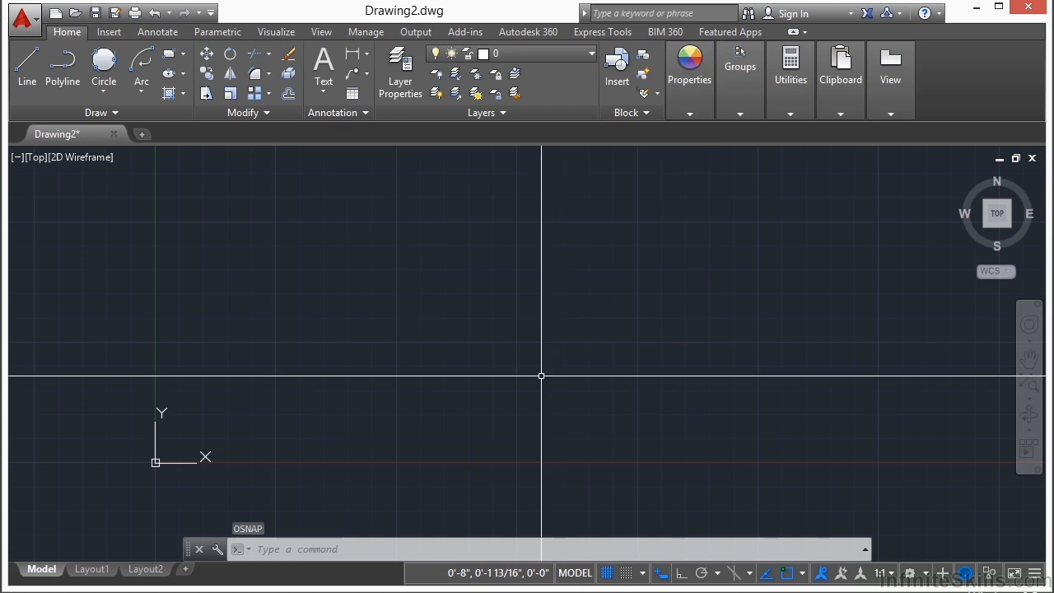
type("l")
key("Return")
key("Escape")
key("Escape")
Draw a freehand rectangle above and right of the origin, with its lower-right corner at about 8 1/8, 2 3/8 inches
type("rec")
key("Return")
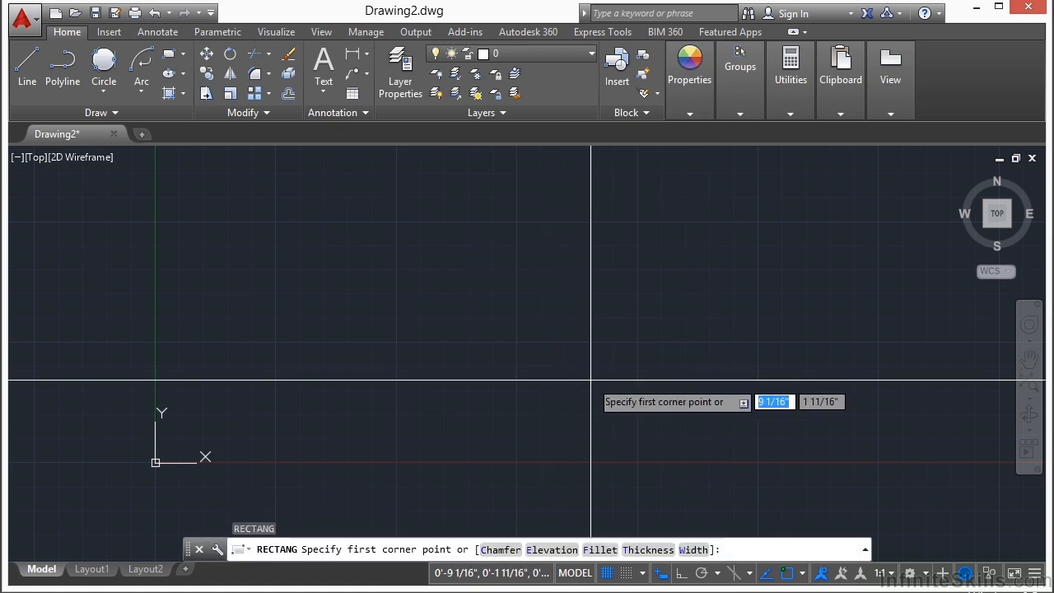
left_click(354, 220)
left_click(547, 347)
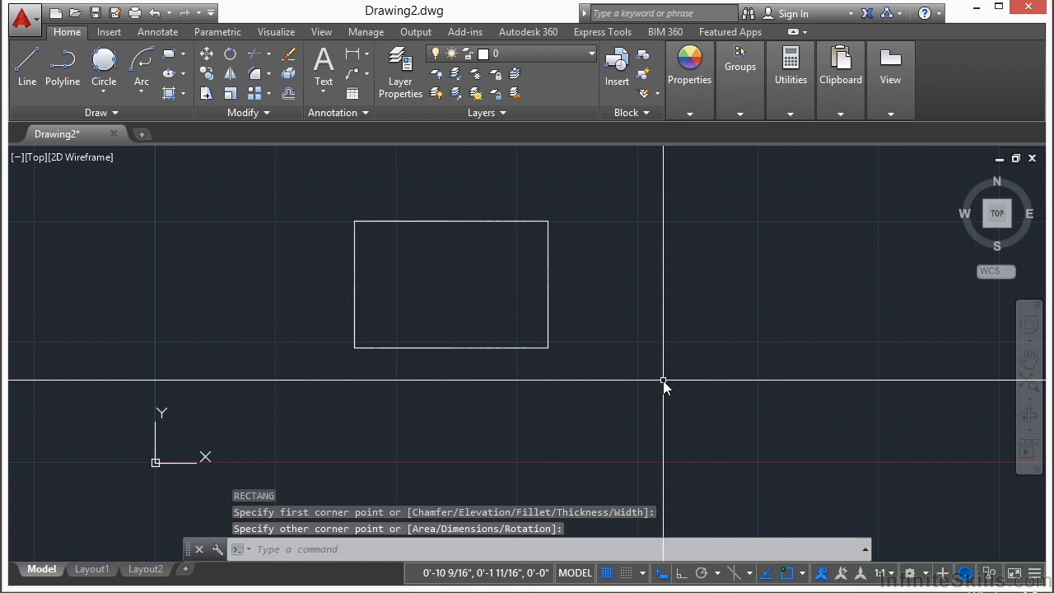
Start the Circle command and toggle object snaps off and back on repeatedly while it is running
type("c")
key("Return")
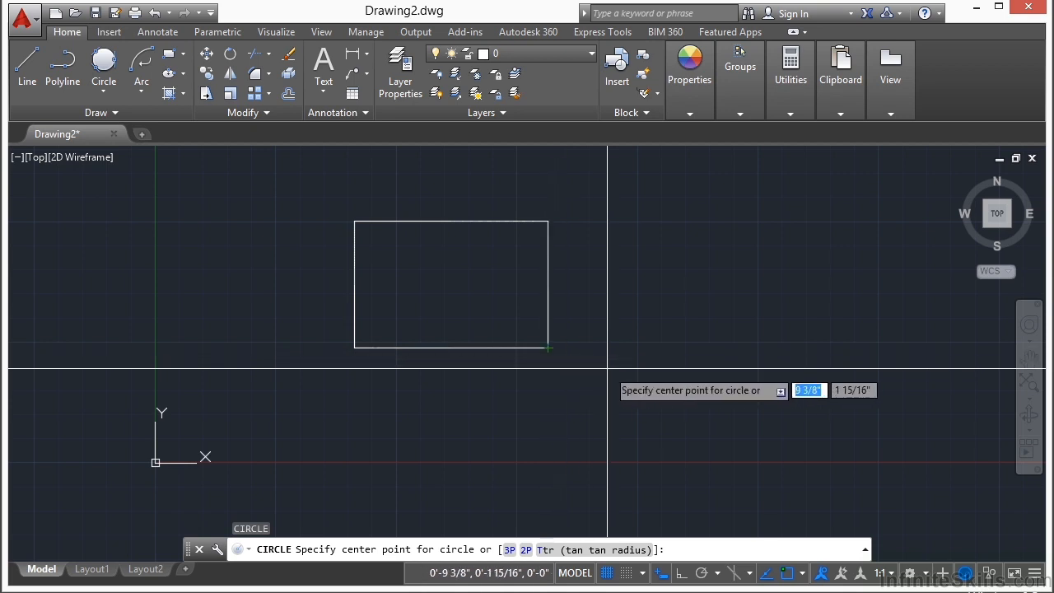
key("F3")
key("F3")
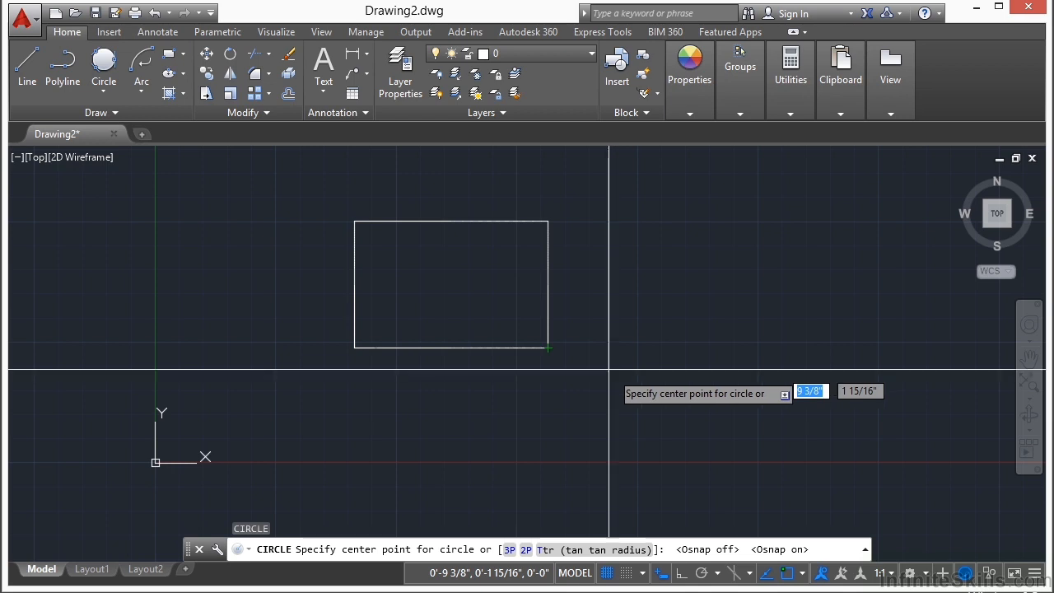
left_click(790, 574)
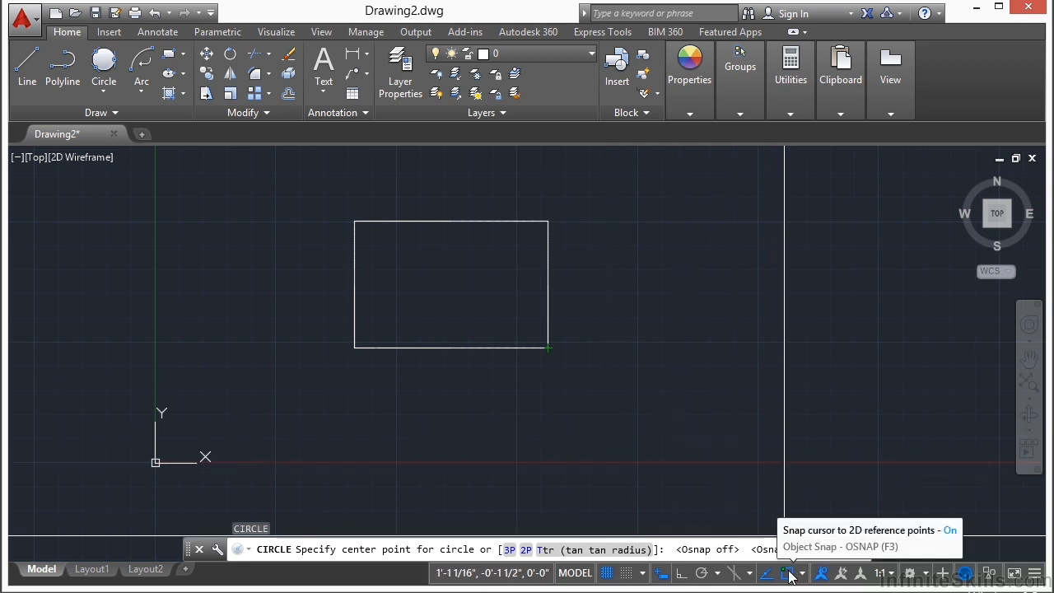
left_click(788, 574)
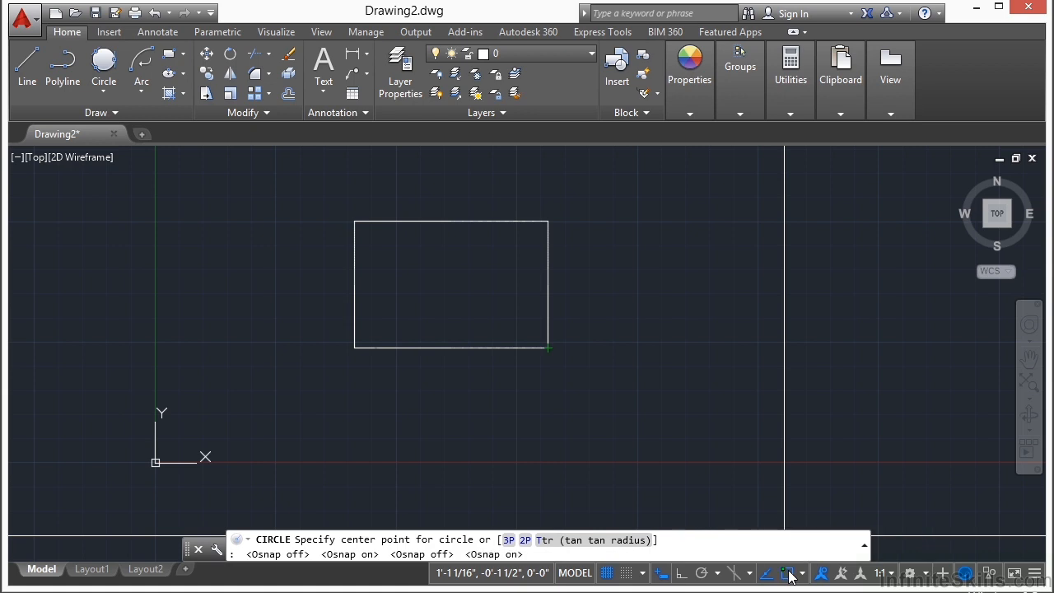
left_click(789, 575)
left_click(789, 574)
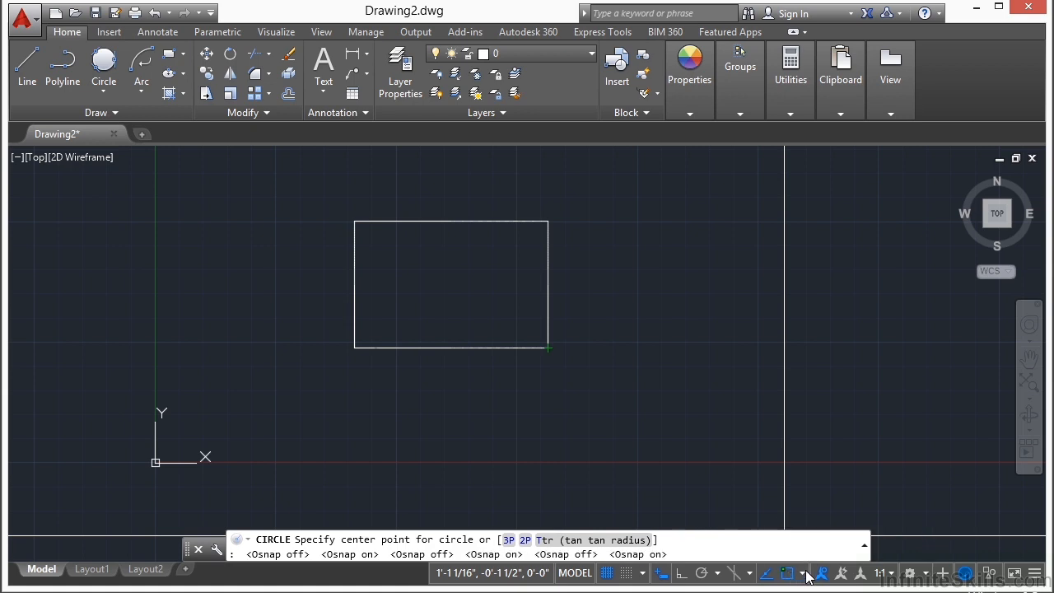
Review the list of running object snap modes and the Object Snap settings without changing them
left_click(804, 575)
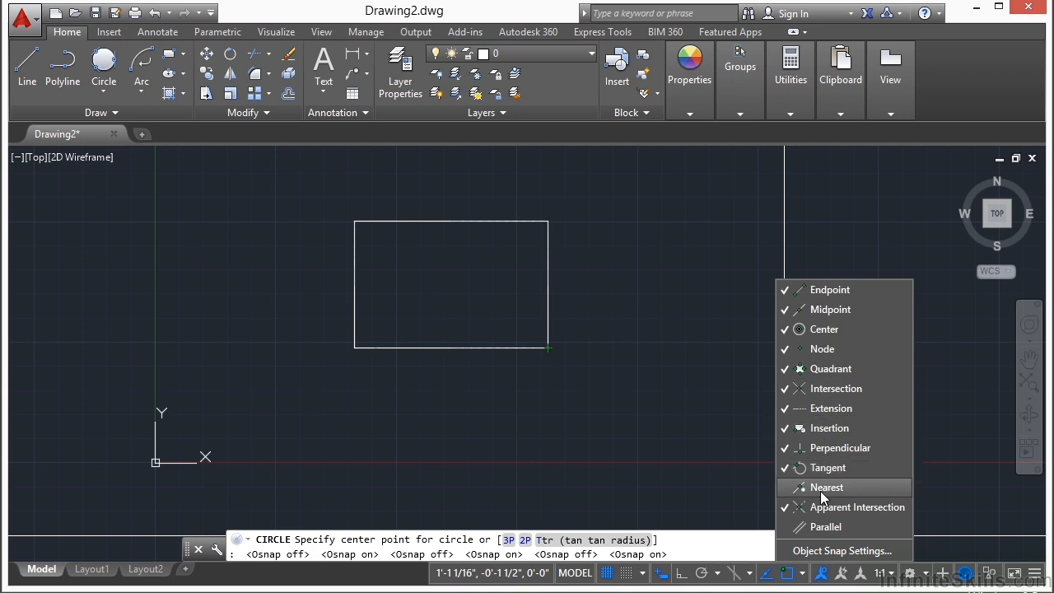
left_click(821, 551)
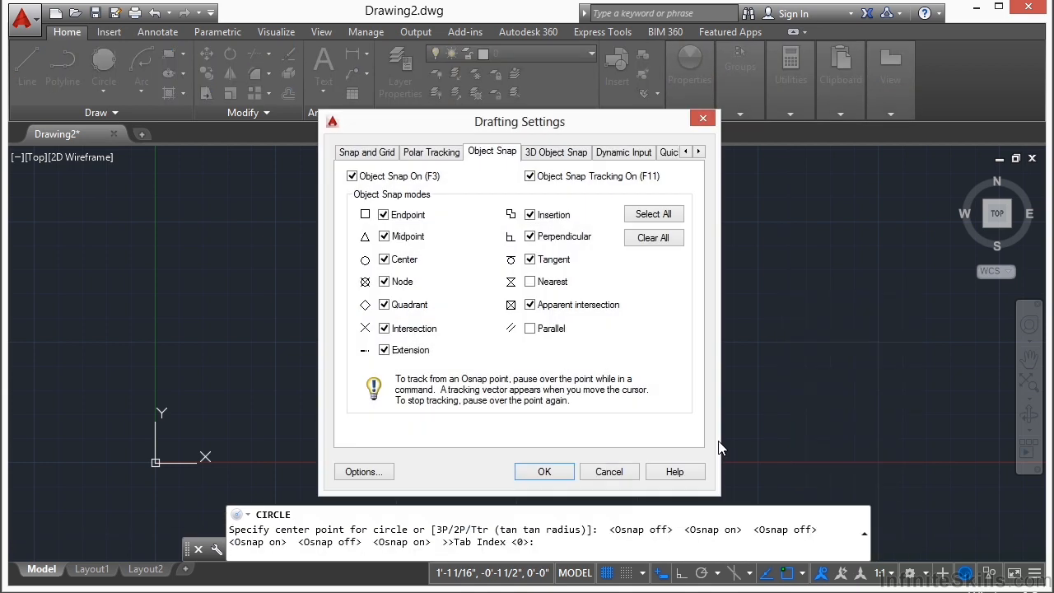
left_click(702, 118)
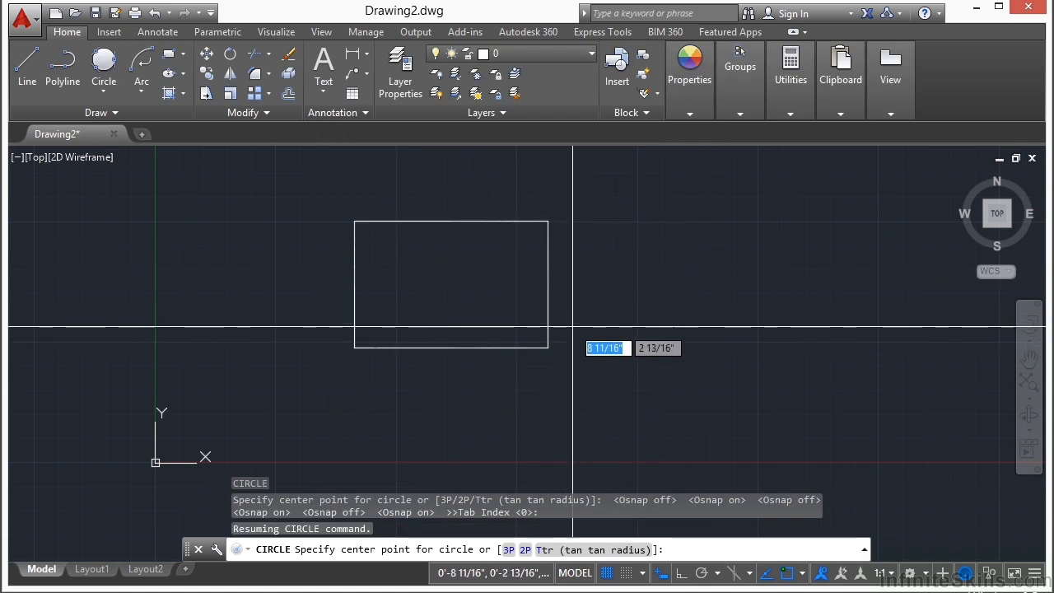
Draw a circle about 1 5/16 inches in radius from the rectangle's lower-right corner to the midpoint of its right side
left_click(547, 347)
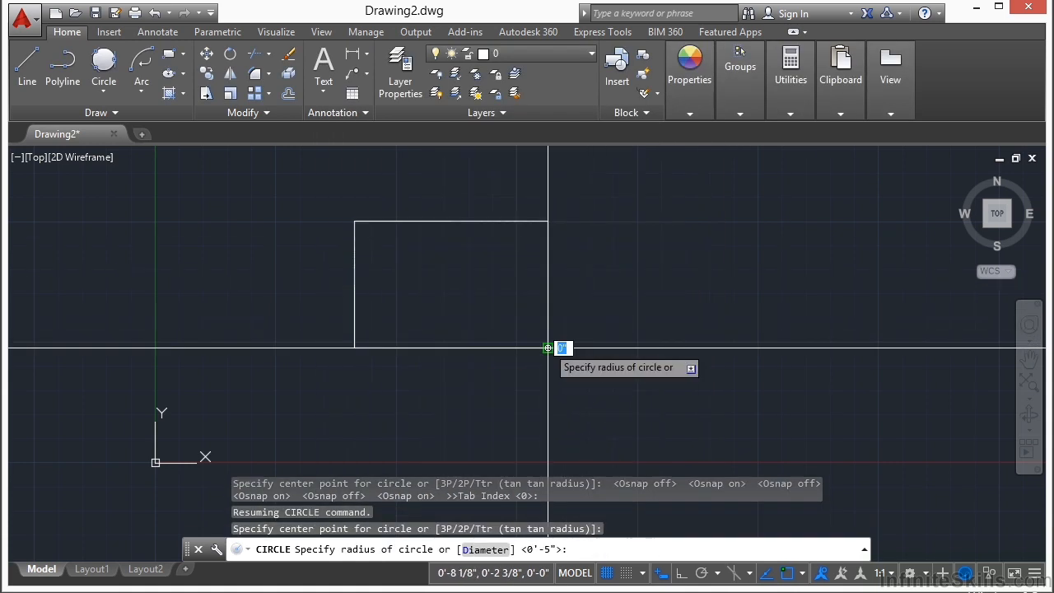
left_click(548, 285)
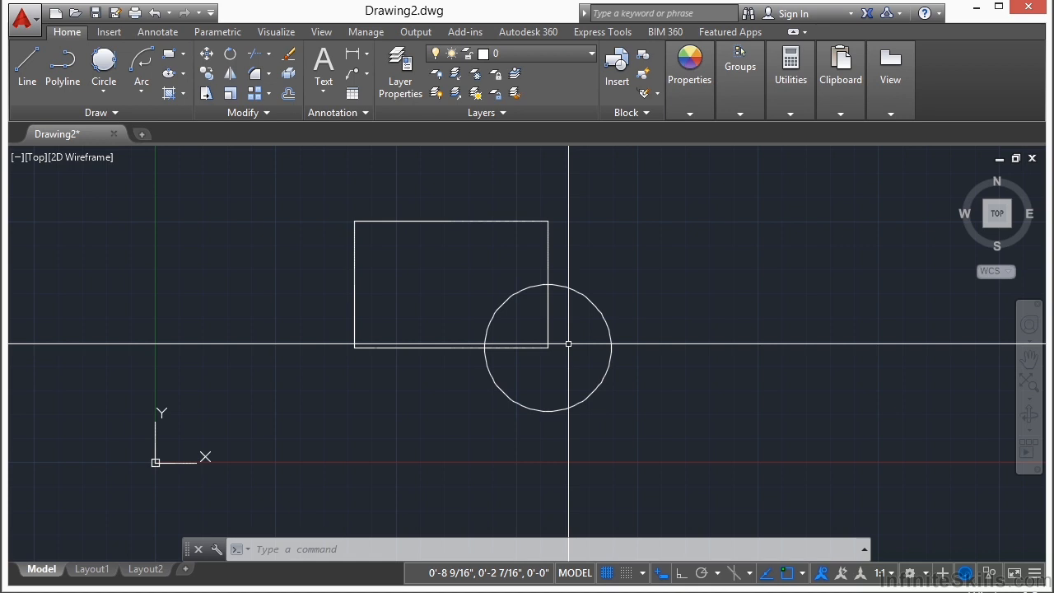
Draw a circle centered on the rectangle's lower-left corner, using a one-time Endpoint snap override to set its radius at the upper-left corner
type("c")
key("Return")
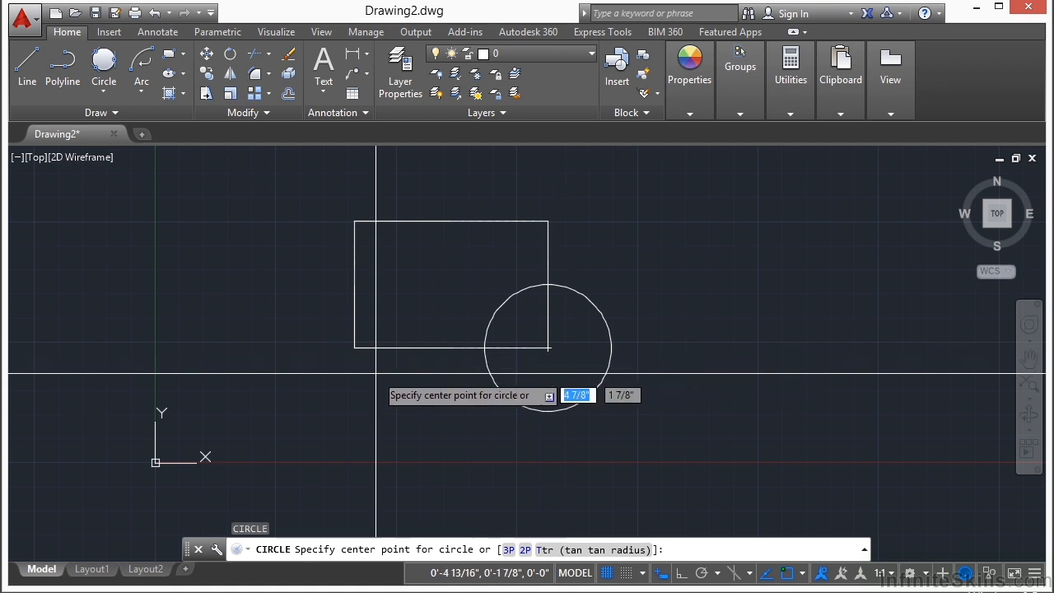
left_click(354, 347)
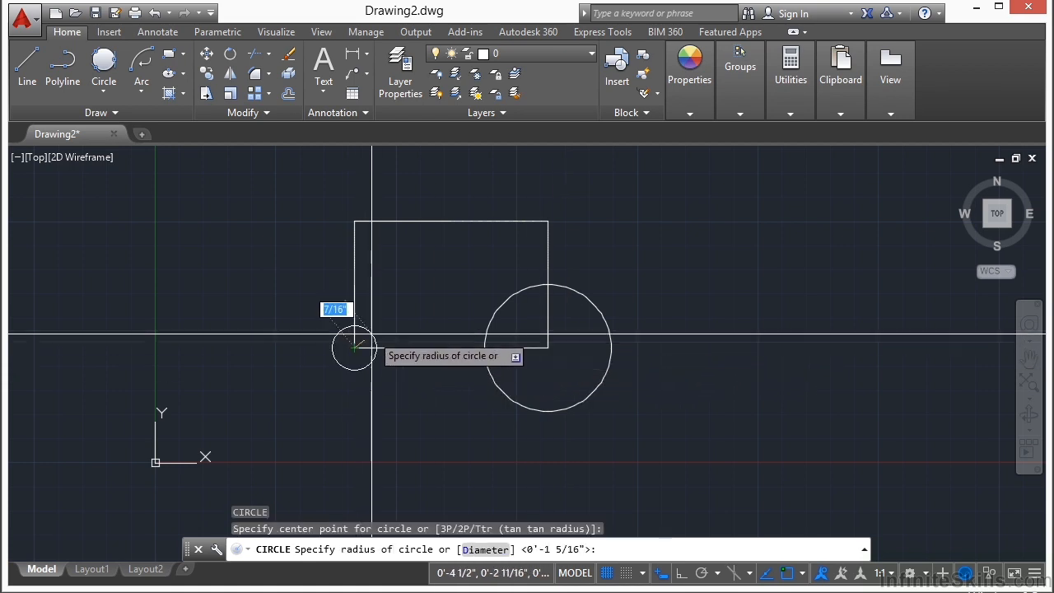
right_click(371, 273)
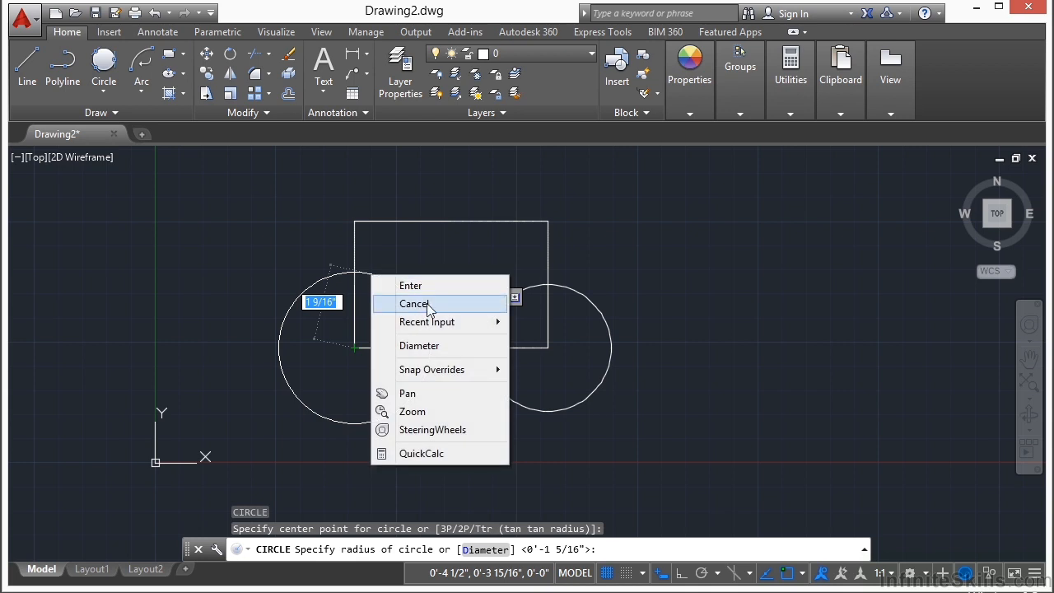
mouse_move(442, 381)
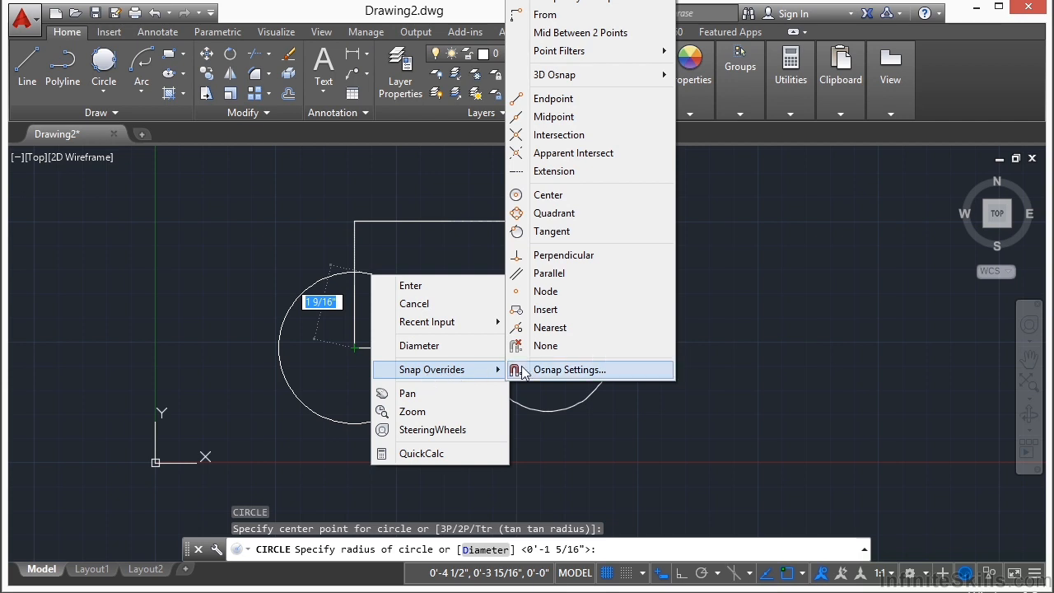
left_click(564, 98)
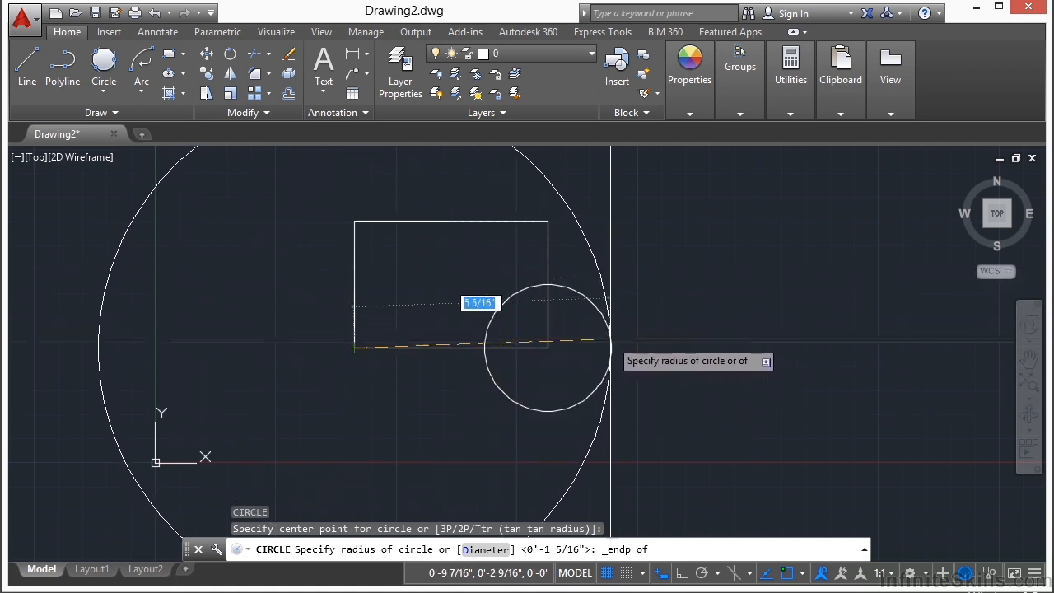
left_click(358, 224)
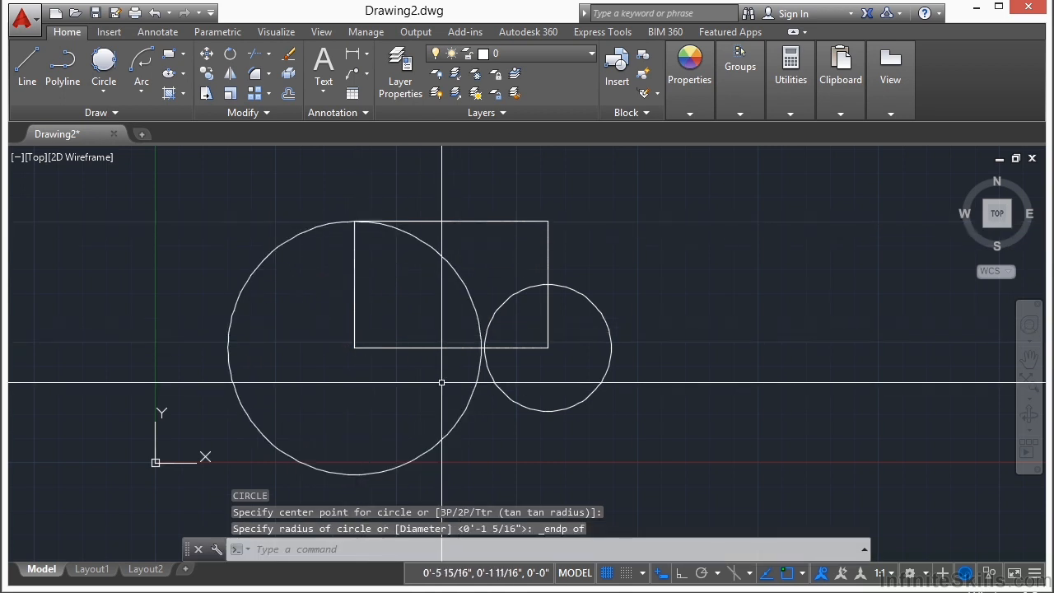
Review the Quadrant mode in the Object Snap settings and close them without changes
type("os")
key("Return")
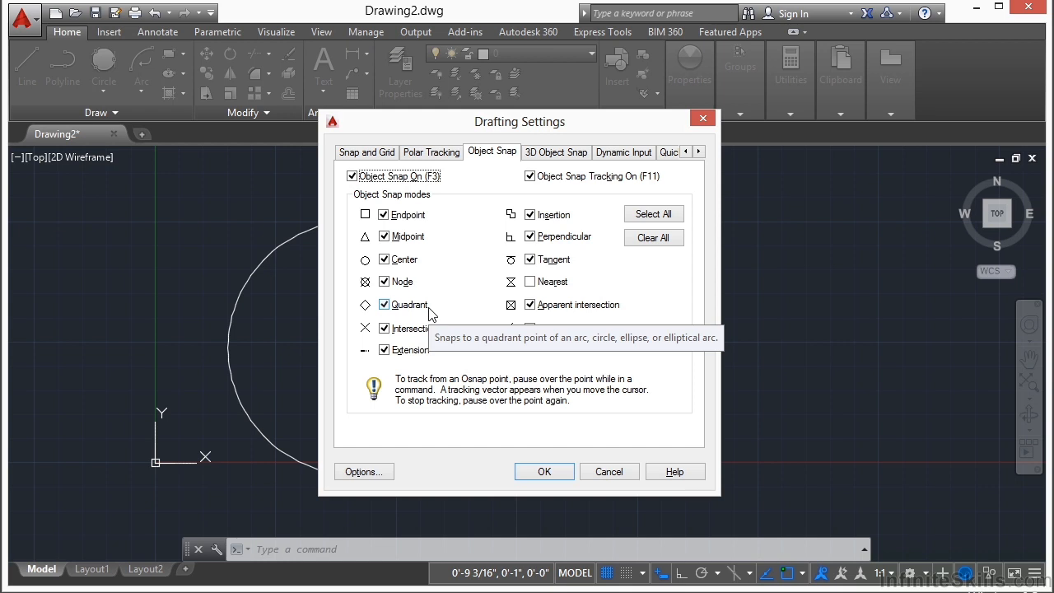
left_click(550, 471)
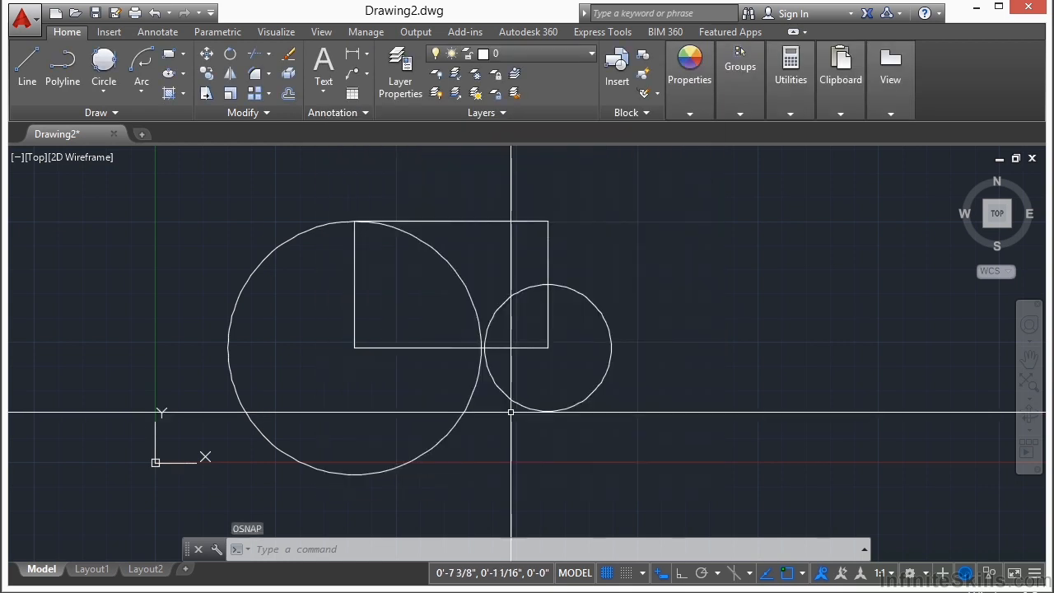
Draw a closed diamond of four lines connecting the left, top, right and bottom quadrants of the large circle
type("l")
key("Return")
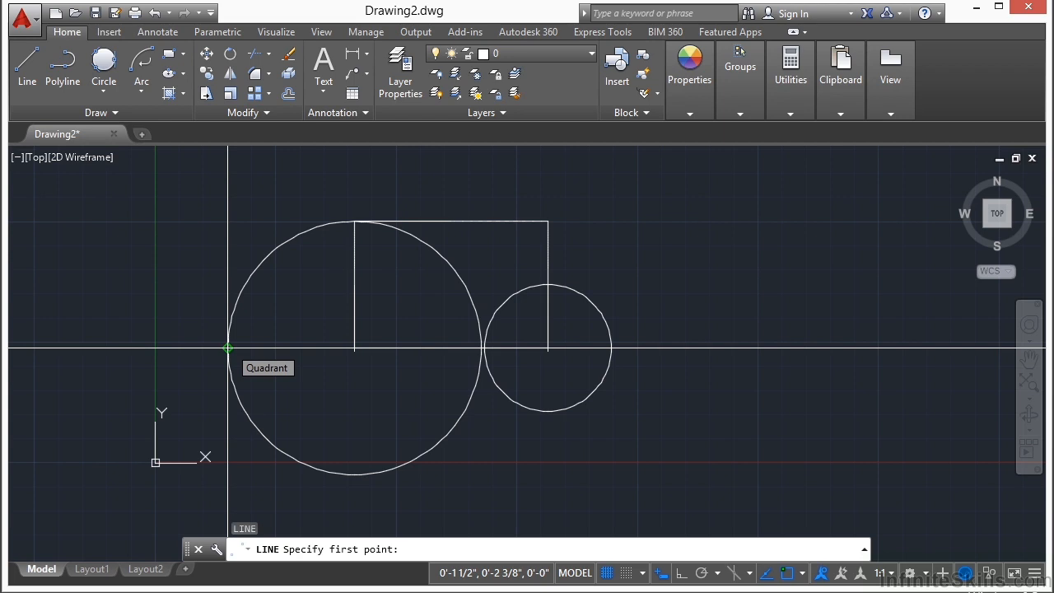
left_click(228, 347)
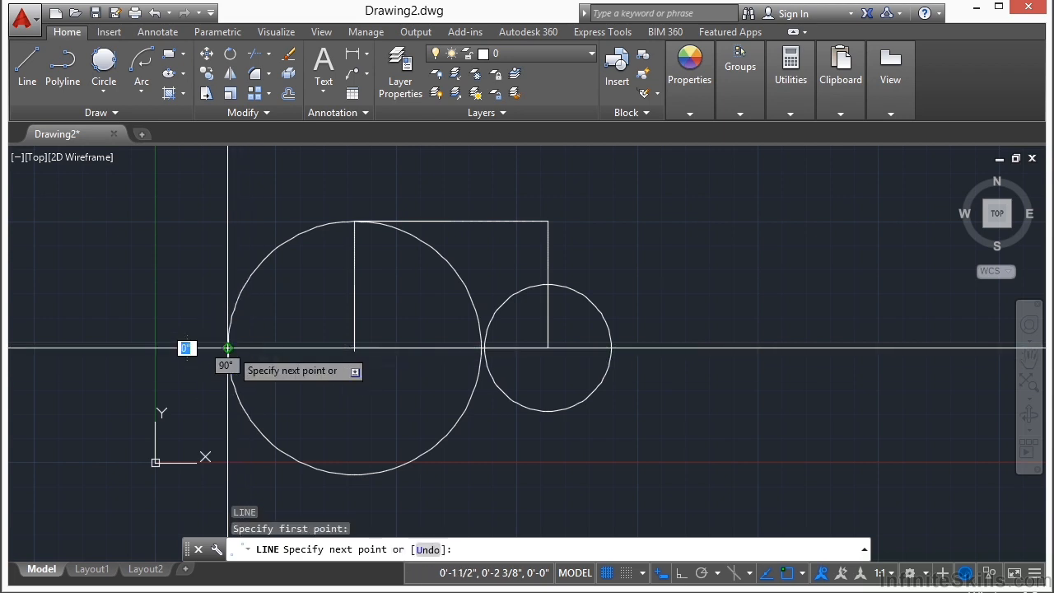
left_click(354, 221)
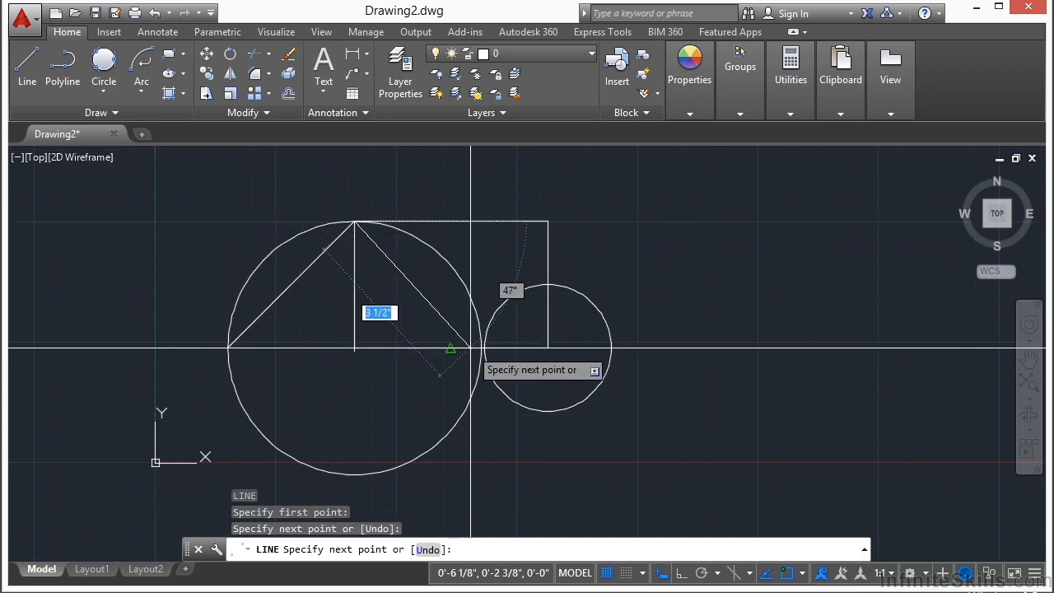
left_click(481, 347)
left_click(354, 474)
left_click(228, 348)
key("Return")
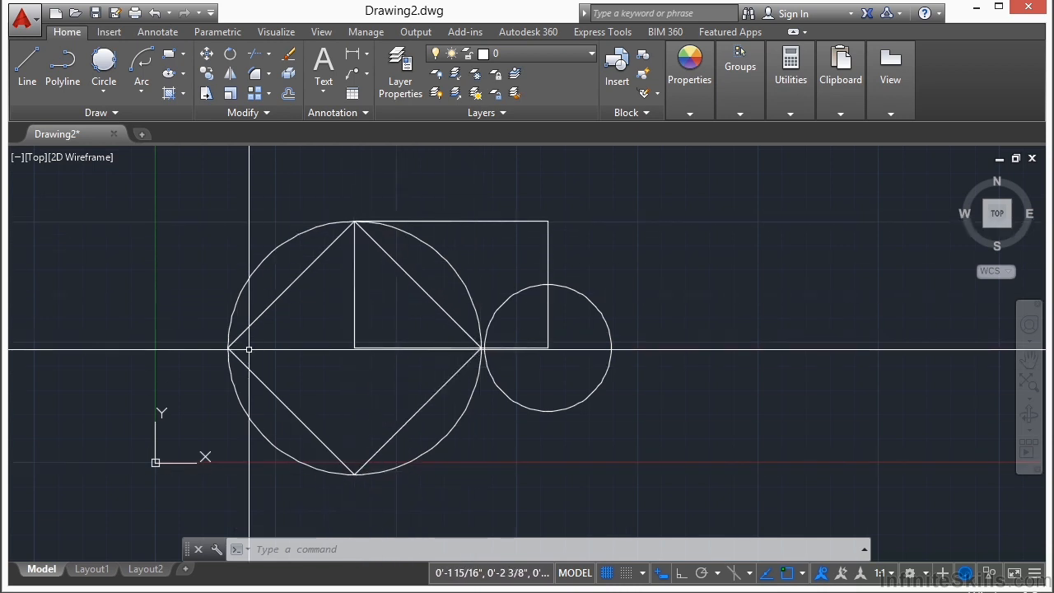
Draw a freehand narrow, upright ellipse above and to the right of the small circle
type("el")
key("Return")
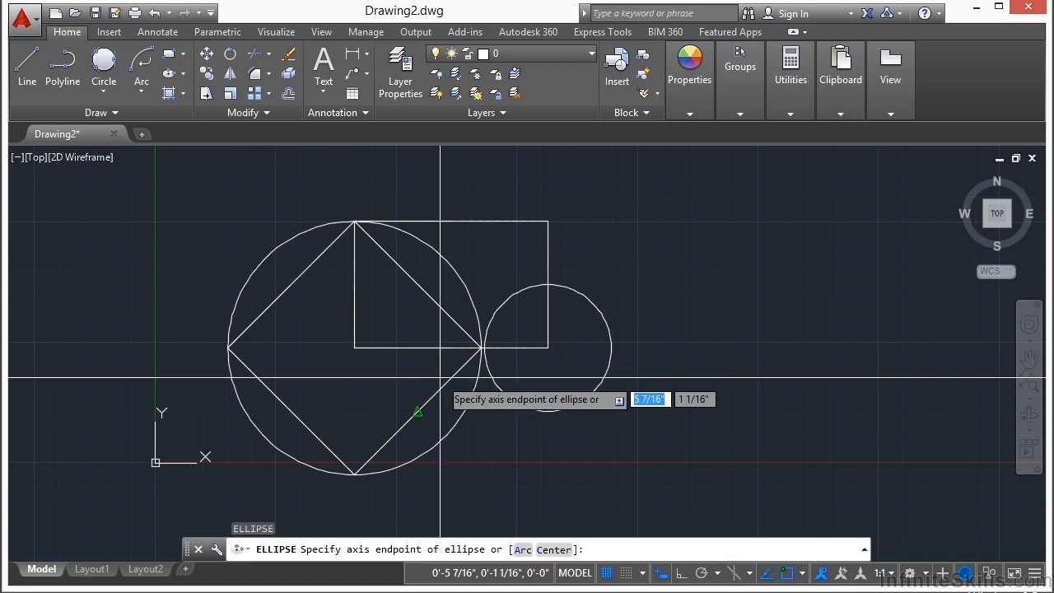
scroll(210, 346, "down", 2)
left_click(574, 247)
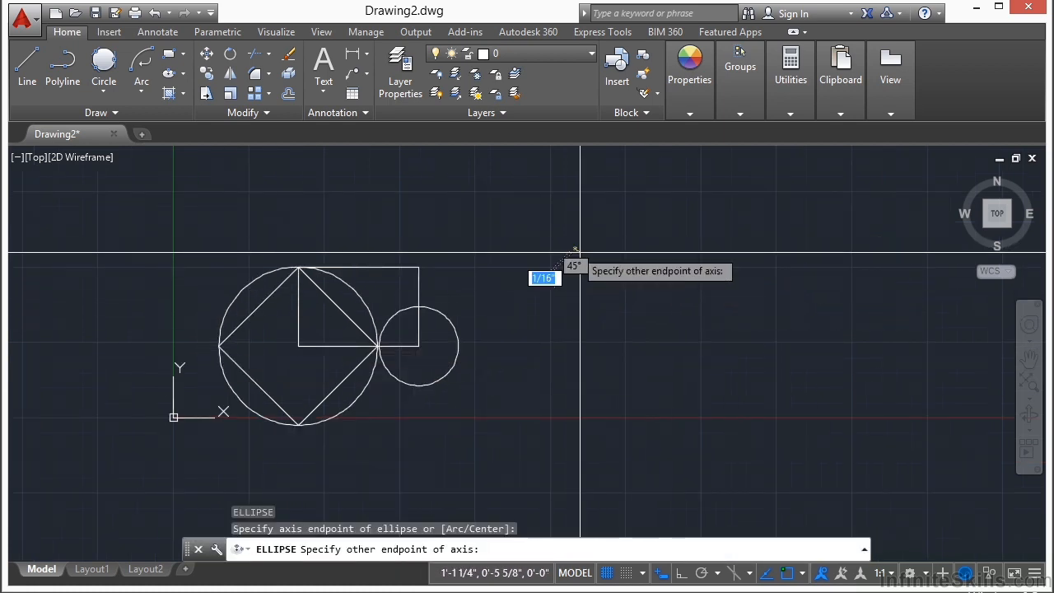
left_click(620, 245)
left_click(598, 183)
Draw a vertical line with Ortho on between the ellipse's center and a point just above its top
scroll(598, 183, "up", 2)
type("l")
key("Return")
scroll(598, 178, "up", 5)
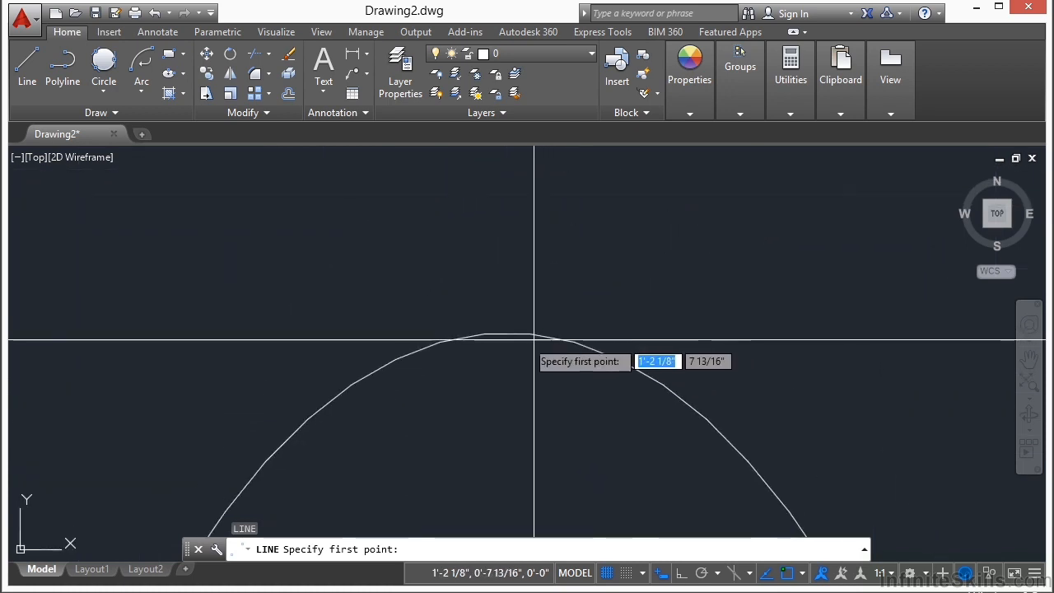
scroll(552, 337, "down", 6)
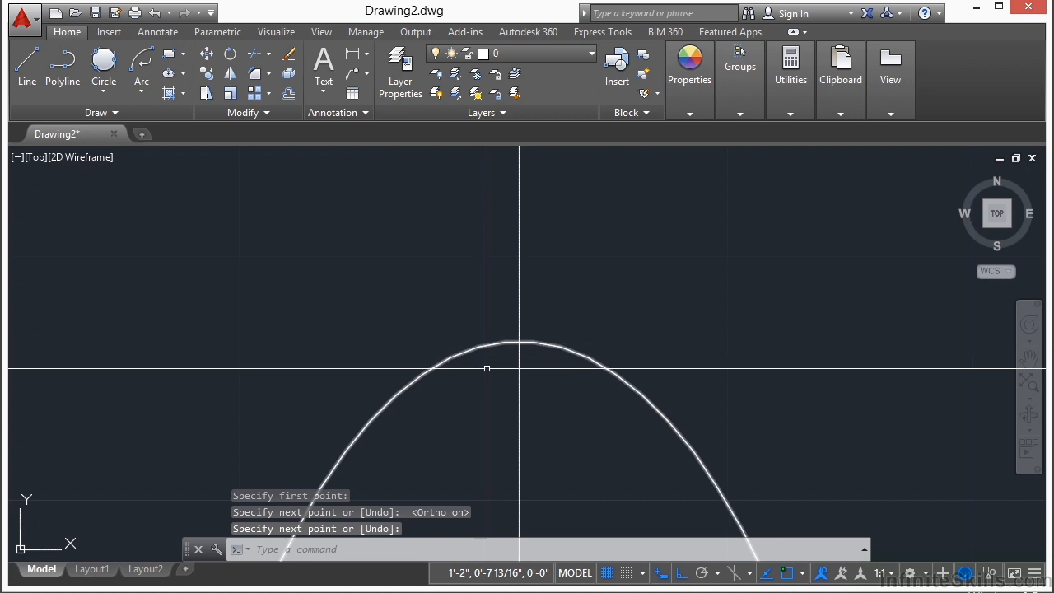
scroll(558, 271, "down", 2)
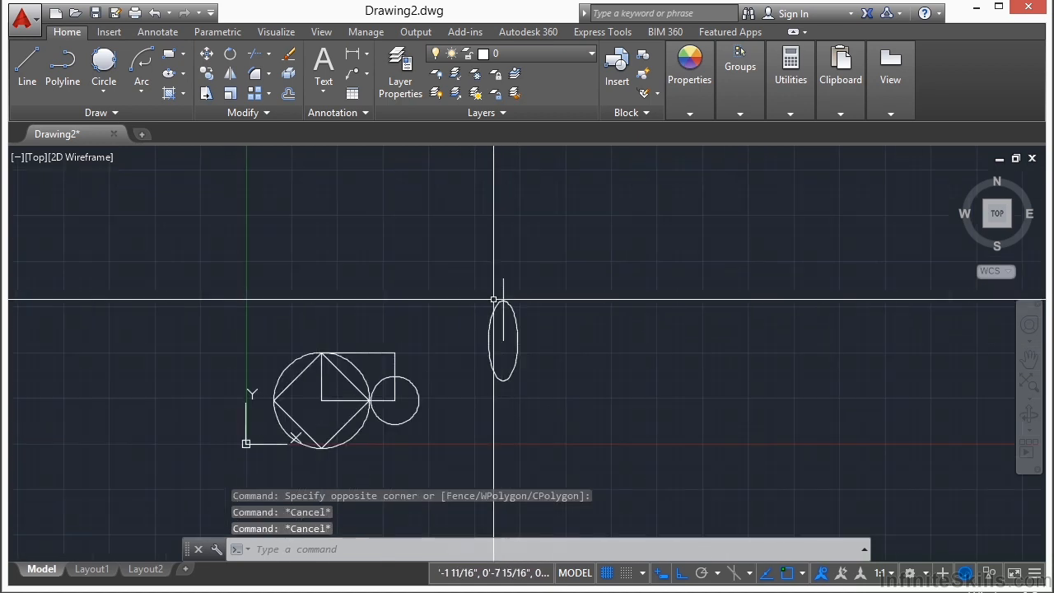
Review the Extension mode in the Object Snap settings and keep the modes as they are
type("os")
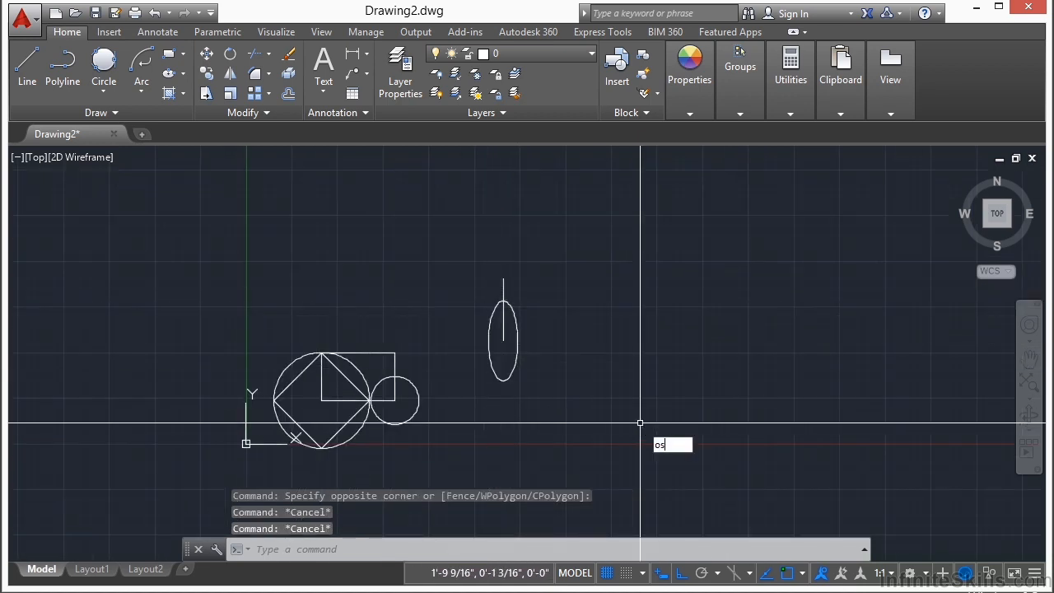
key("Return")
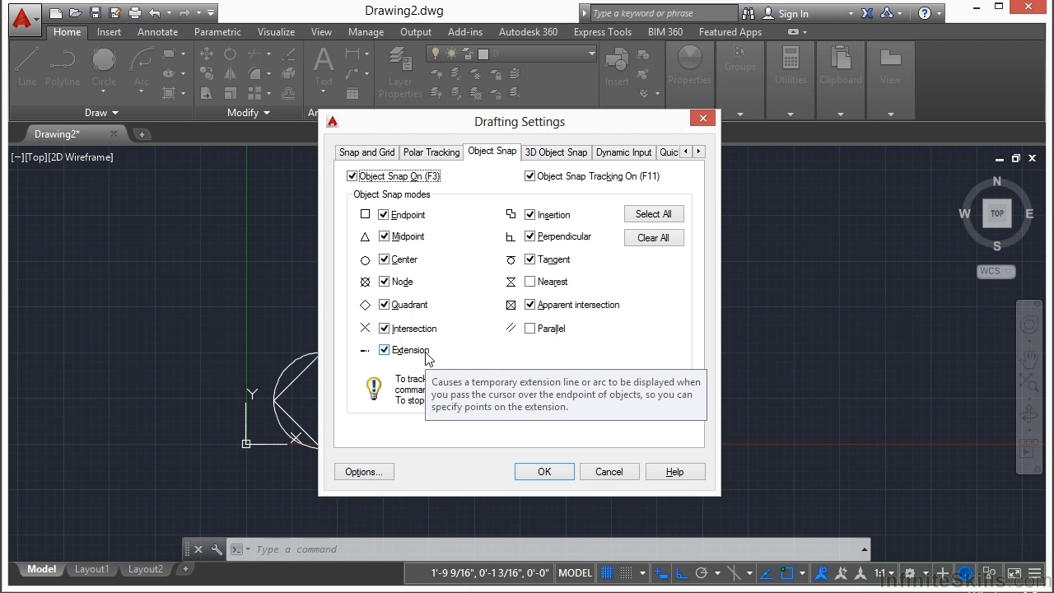
left_click(543, 470)
Try to start a line on the extension above the upper end of the ellipse's vertical line, then cancel it
scroll(541, 321, "up", 5)
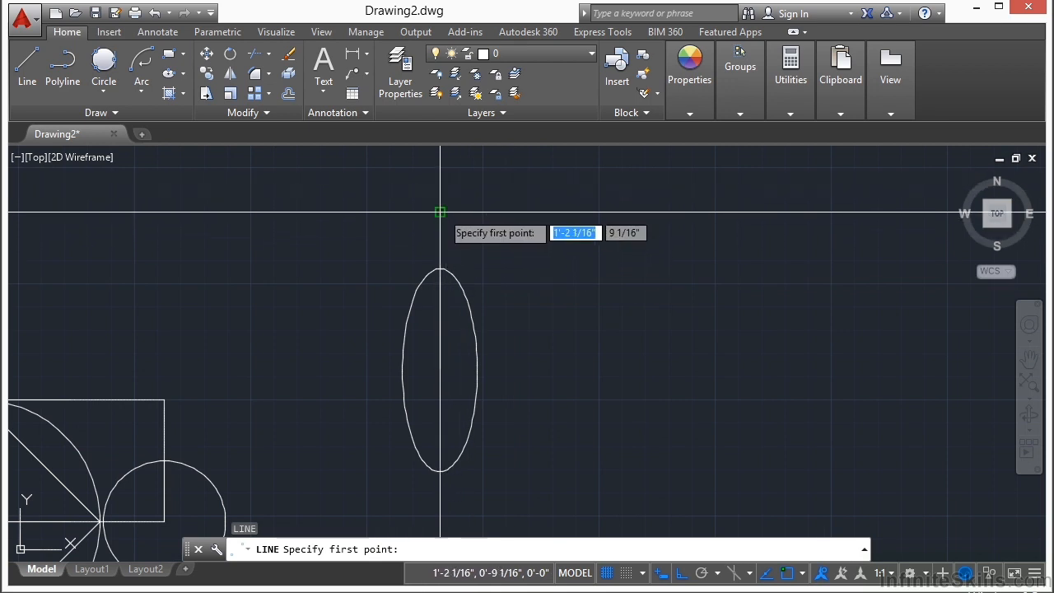
left_click(443, 167)
middle_click_drag(506, 227, 506, 301)
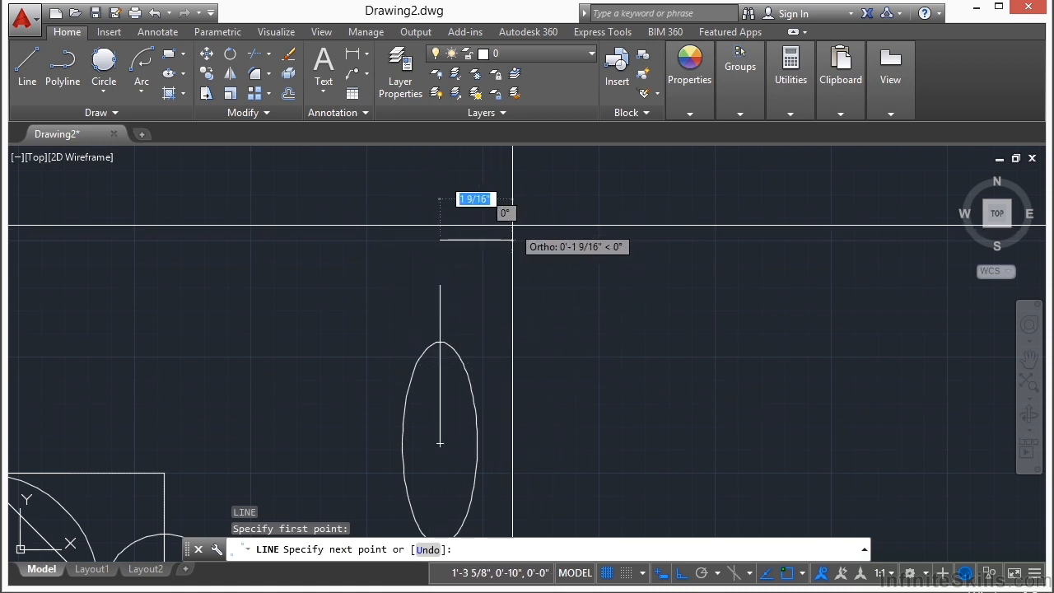
key("Escape")
scroll(515, 224, "down", 2)
middle_click_drag(532, 301, 549, 265)
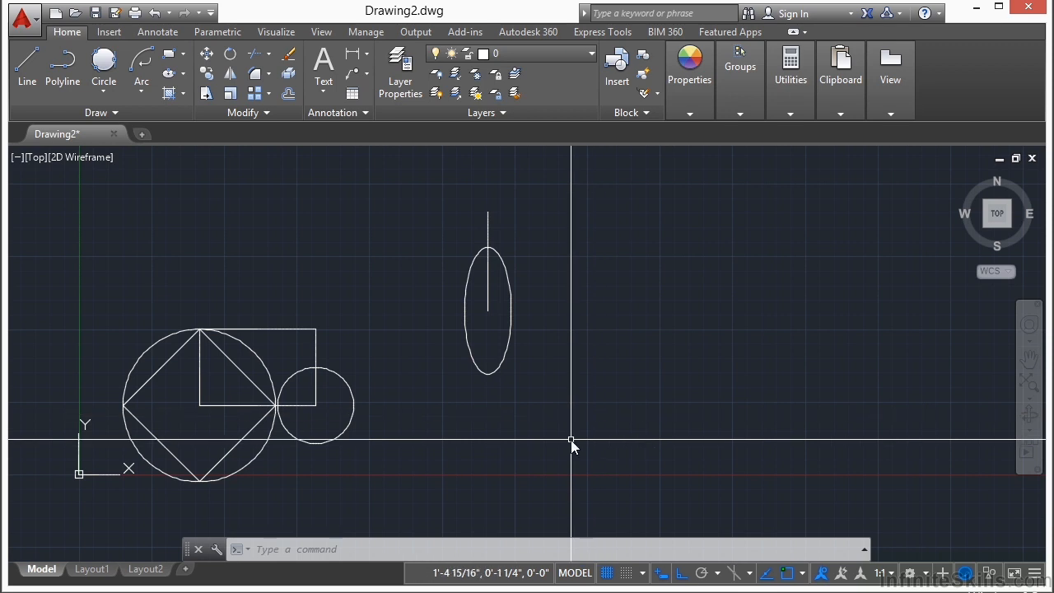
Review the Nearest mode in the Object Snap settings and leave it disabled
type("os")
key("Return")
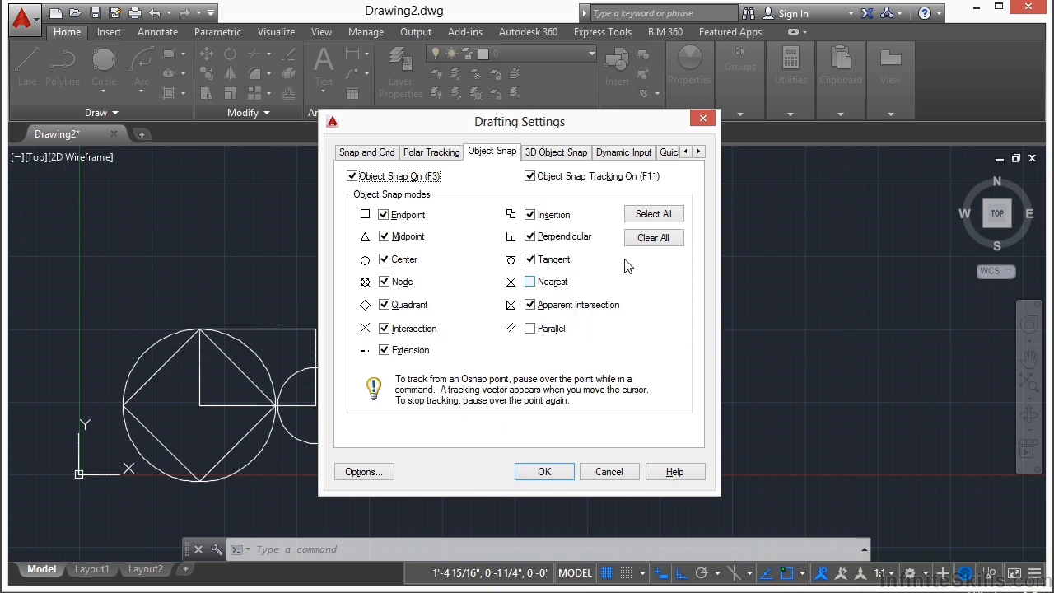
left_click(599, 470)
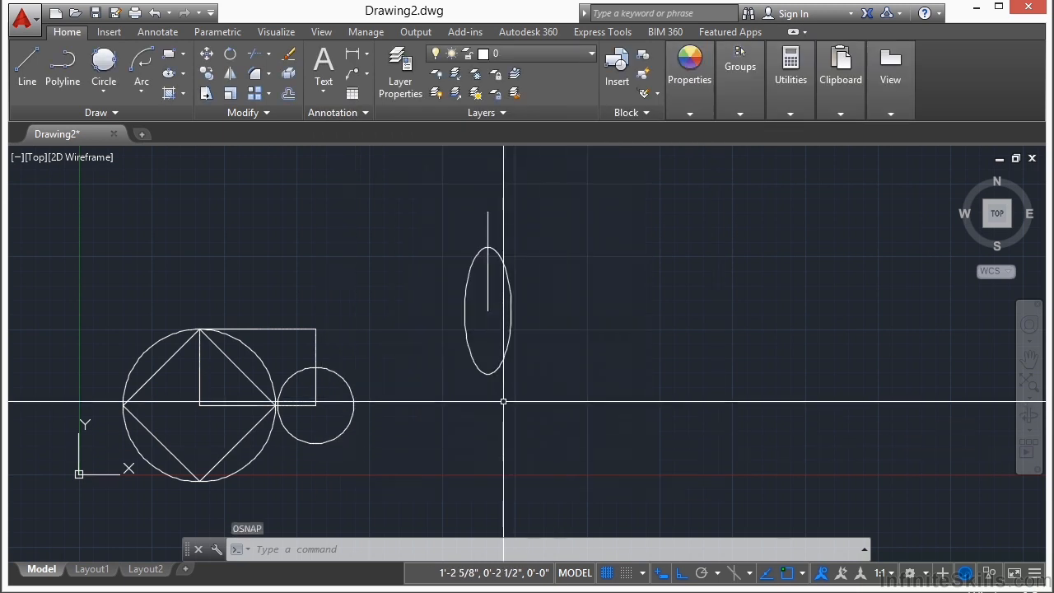
Draw a short vertical line upward from the rectangle's top edge, starting it with a one-time Nearest (nea) snap override
type("l")
key("Return")
scroll(267, 368, "up", 4)
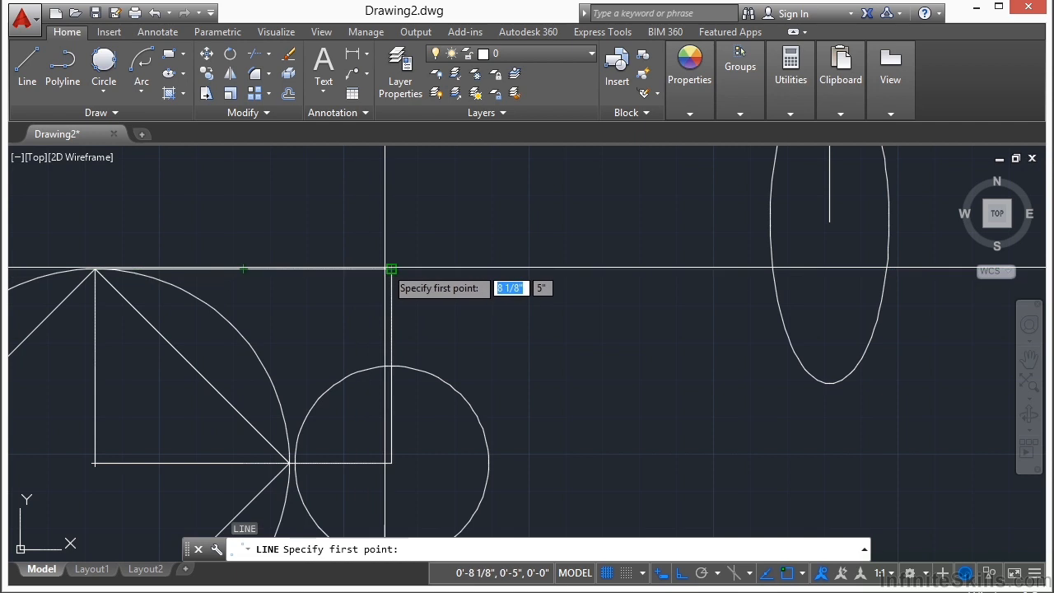
type("nea")
key("Return")
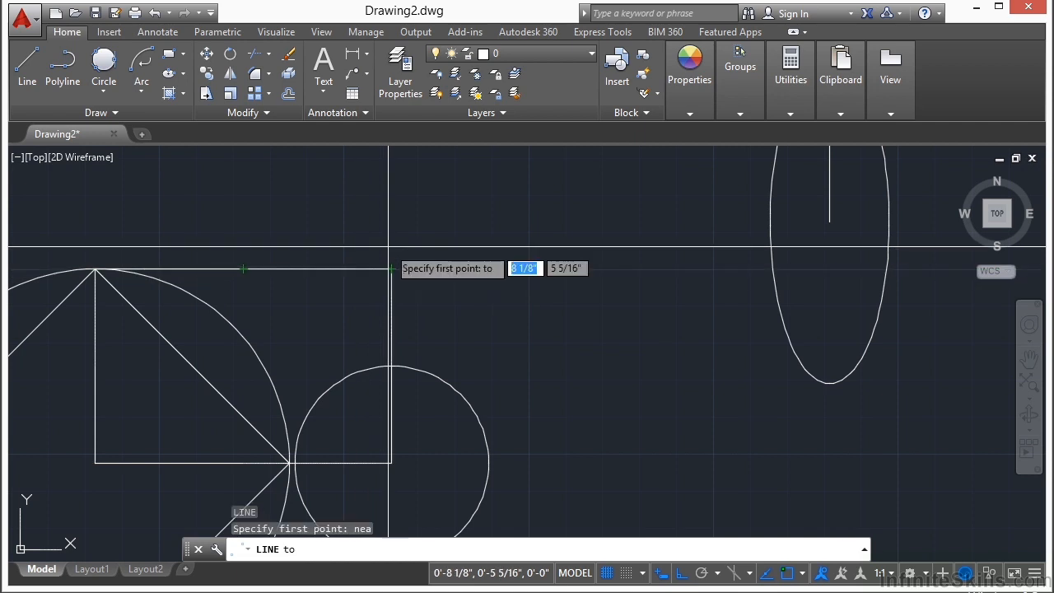
left_click(317, 267)
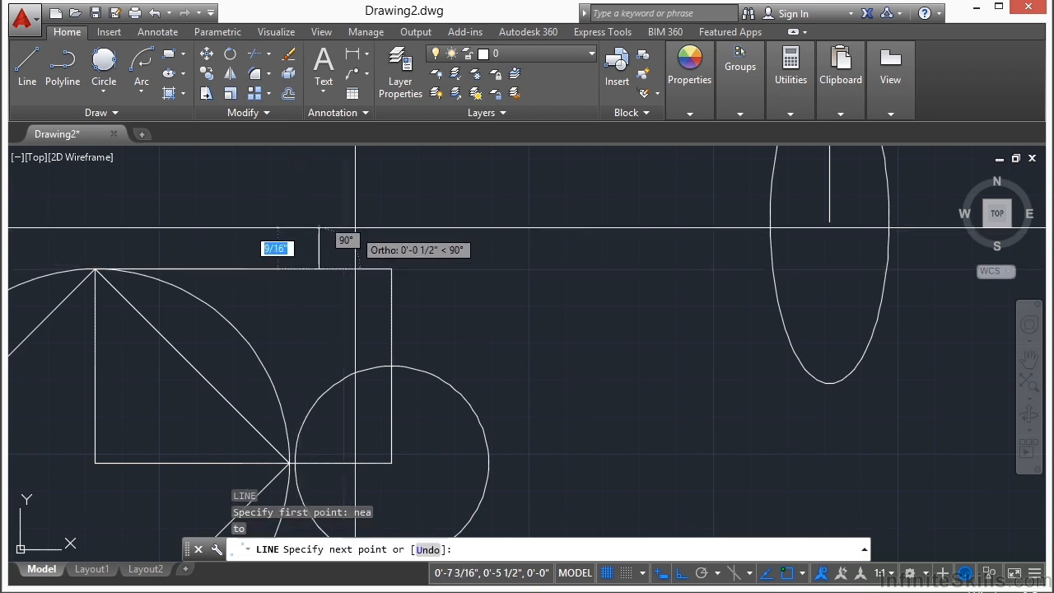
key("Return")
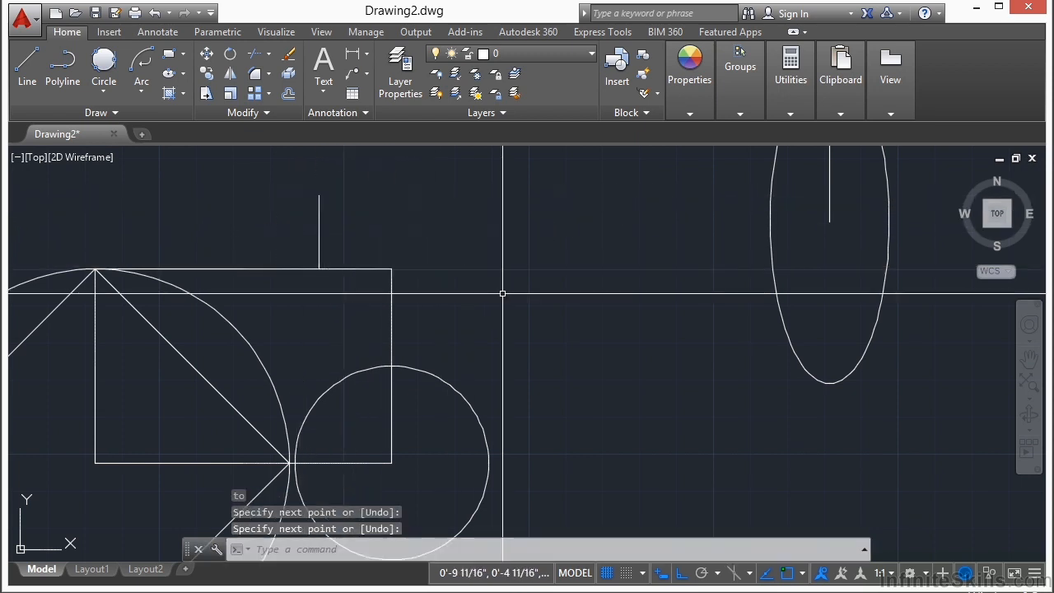
Review the Parallel mode in the Object Snap settings and leave it disabled
scroll(436, 287, "down", 2)
type("os")
key("Return")
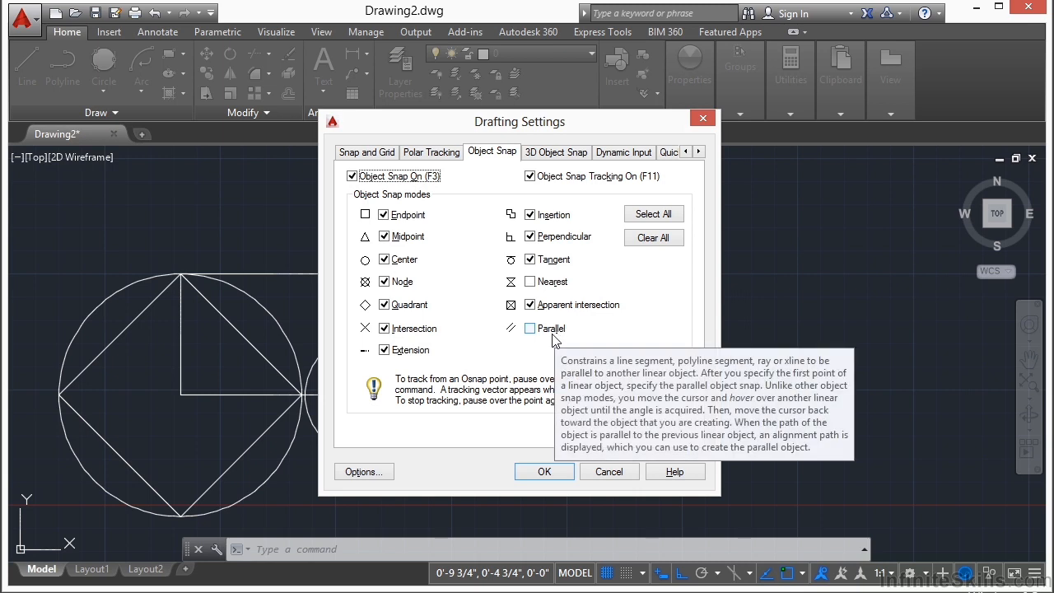
left_click(598, 473)
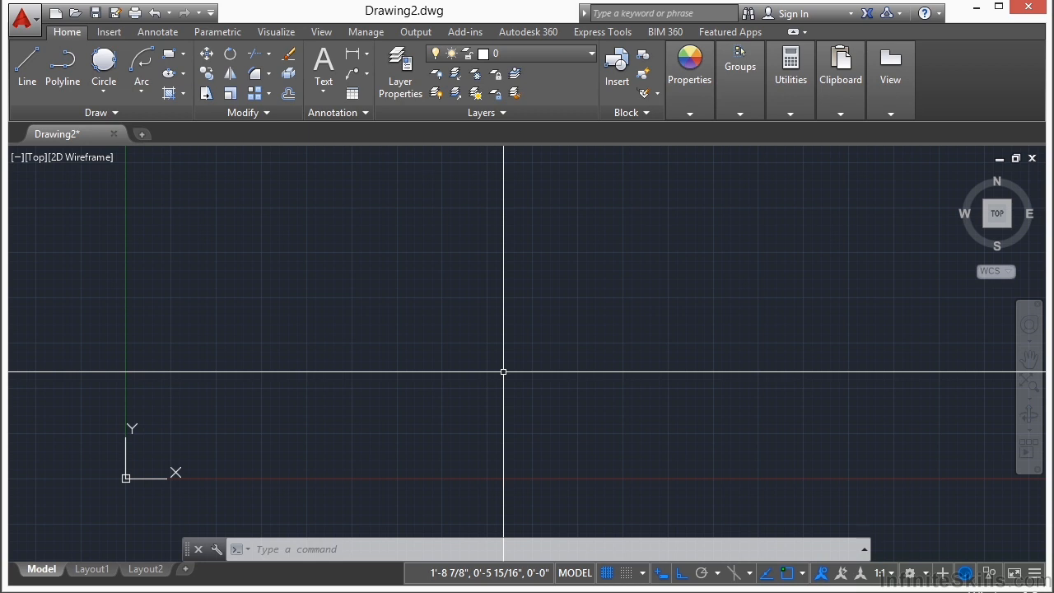
Create a new drawing from the acad.dwt template
left_click(142, 133)
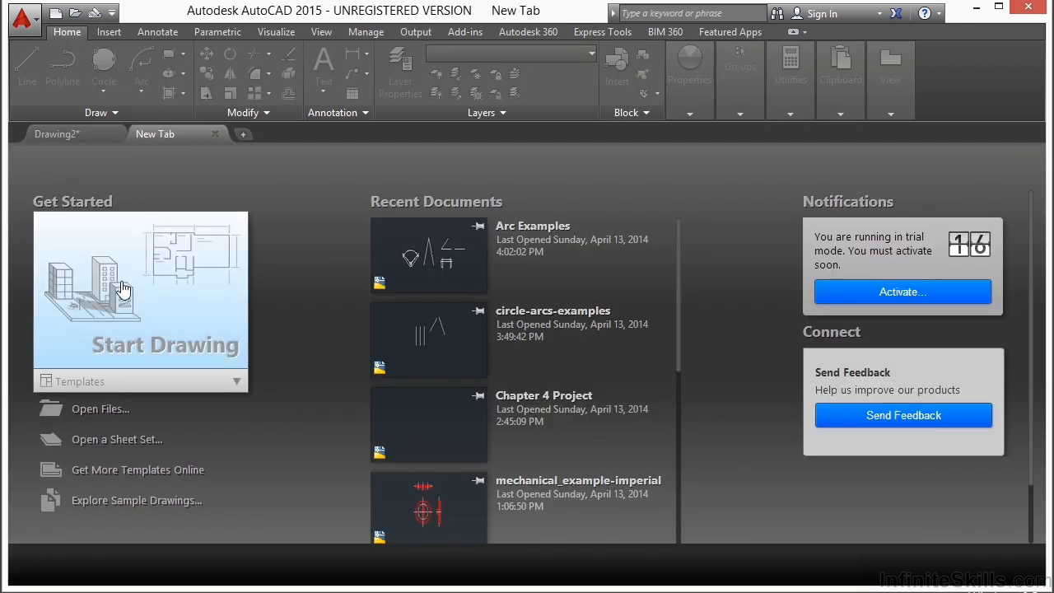
left_click(89, 385)
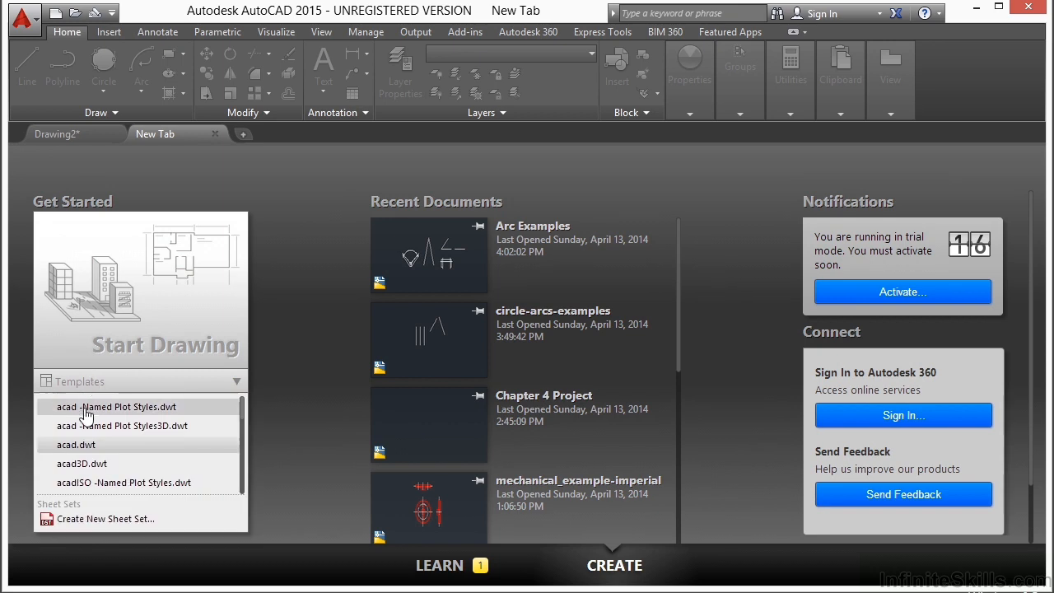
left_click(101, 445)
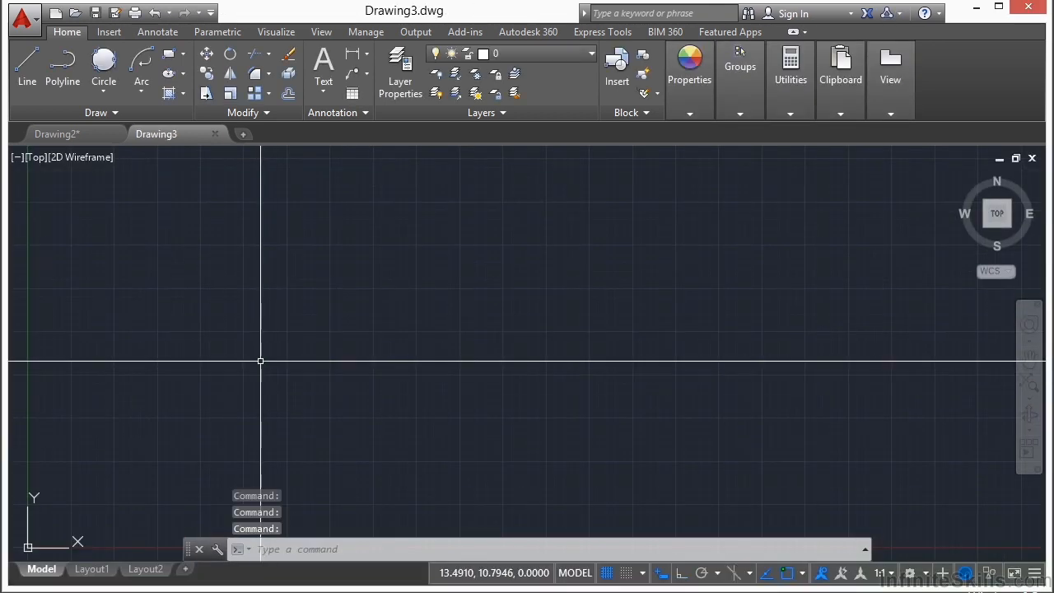
Save the new drawing as Chapter 5 project-final.dwg in the 05 folder, replacing the existing file
type("save")
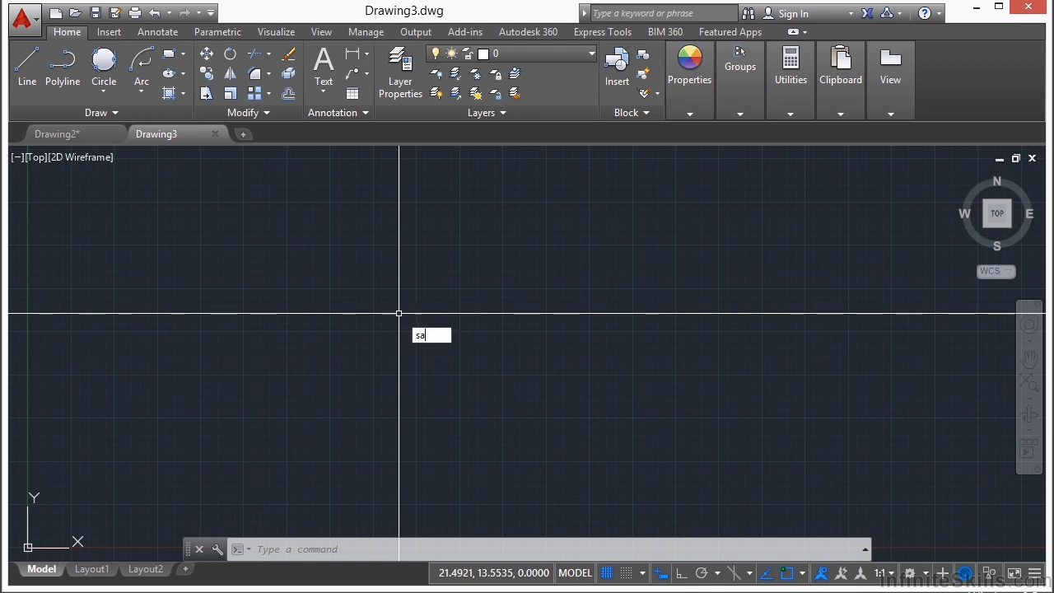
key("Return")
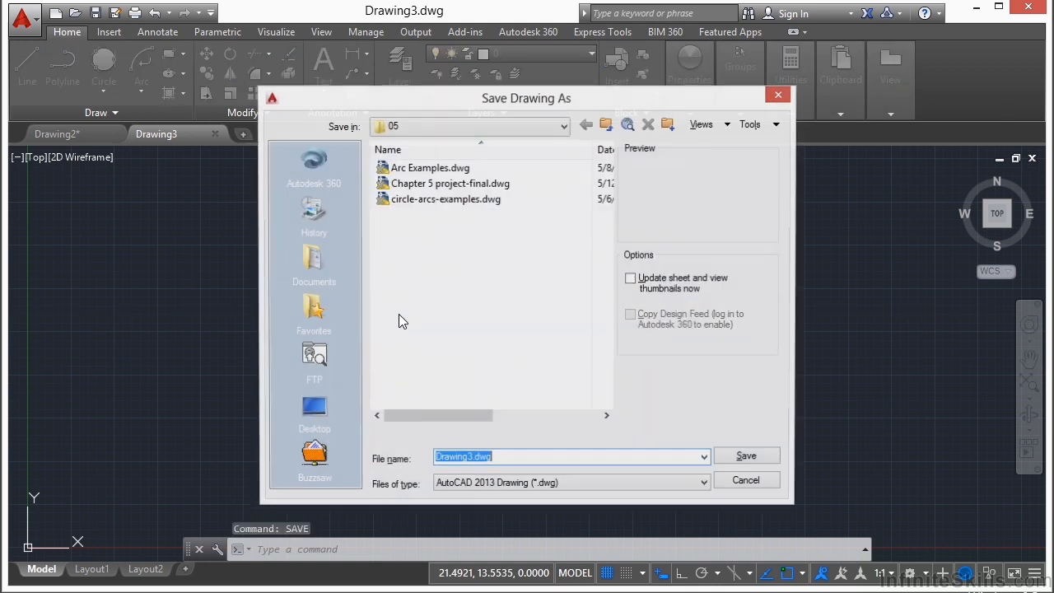
left_click(474, 189)
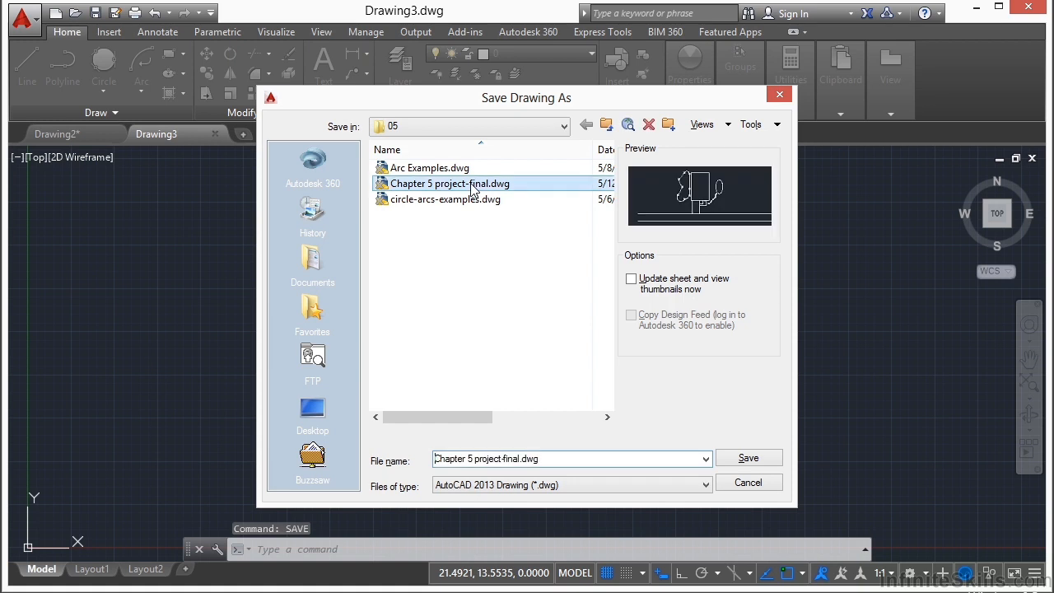
left_click(766, 461)
left_click(503, 346)
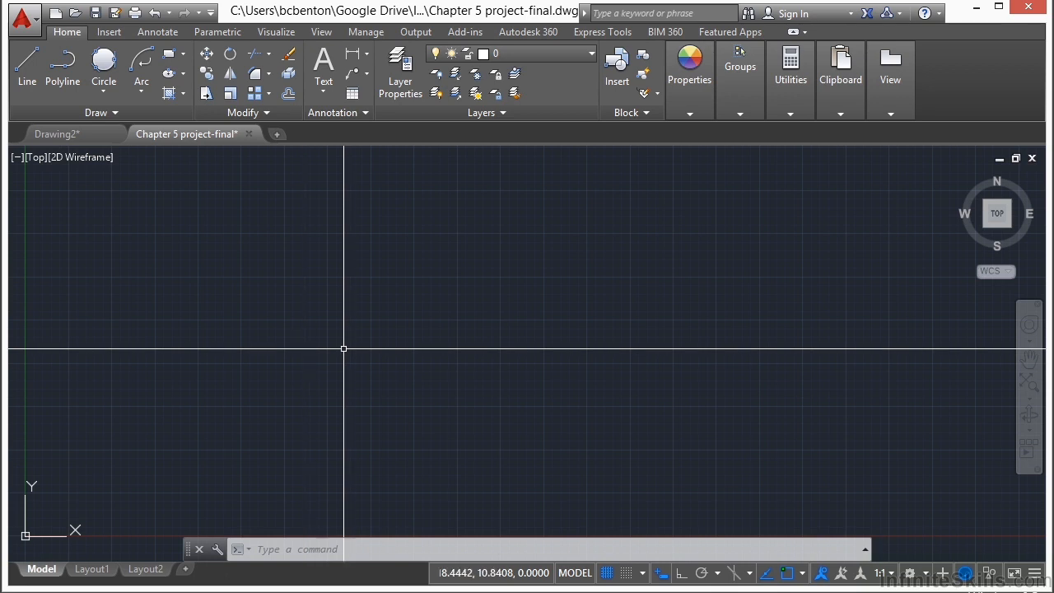
Draw a rectangle 30 units wide and 50 units high, up and to the right of the origin
scroll(384, 314, "down", 2)
middle_click_drag(548, 308, 470, 351)
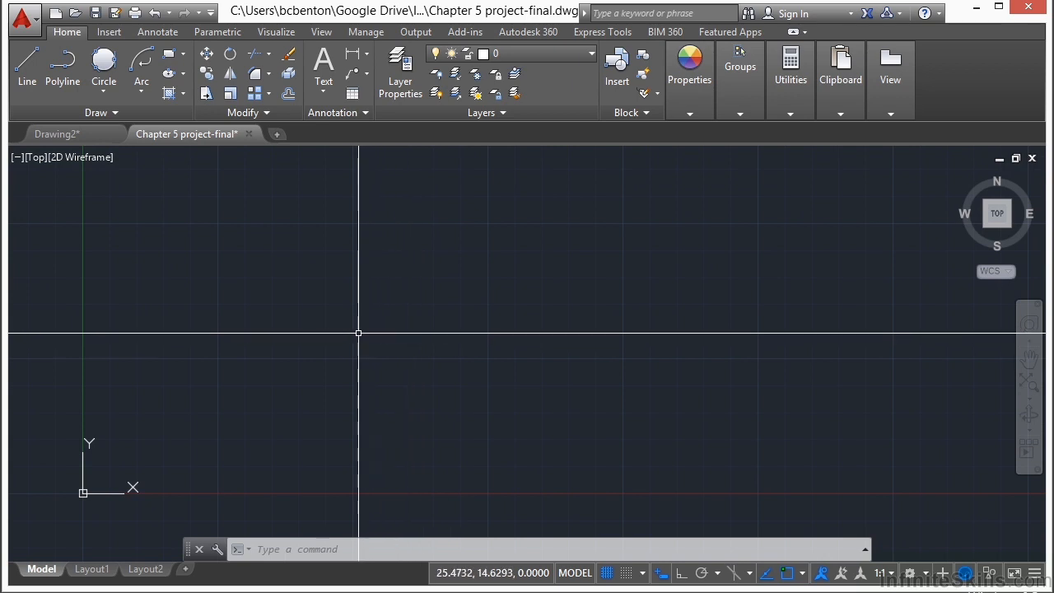
left_click(181, 56)
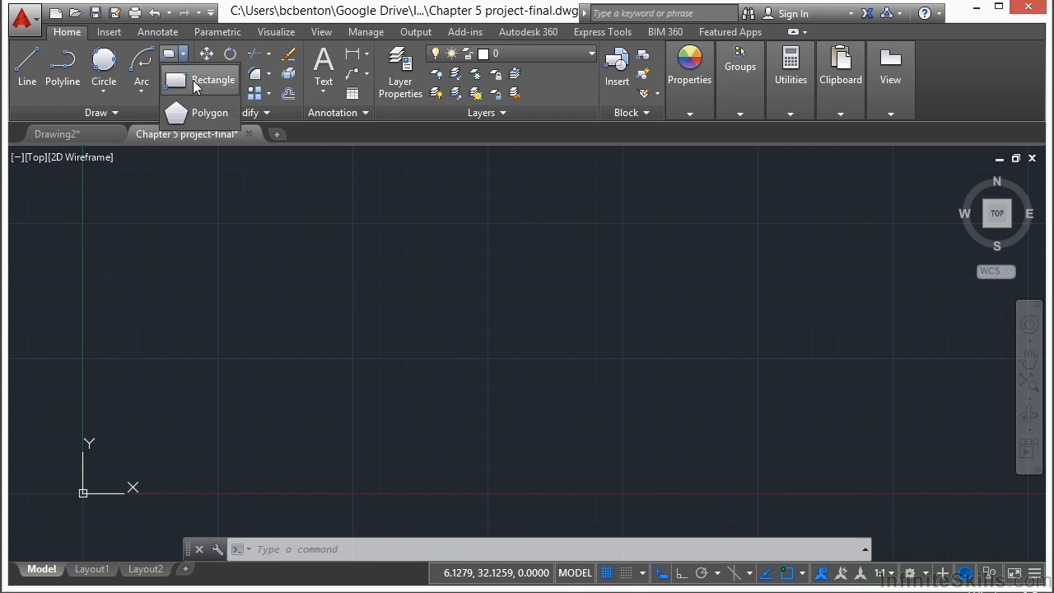
left_click(194, 81)
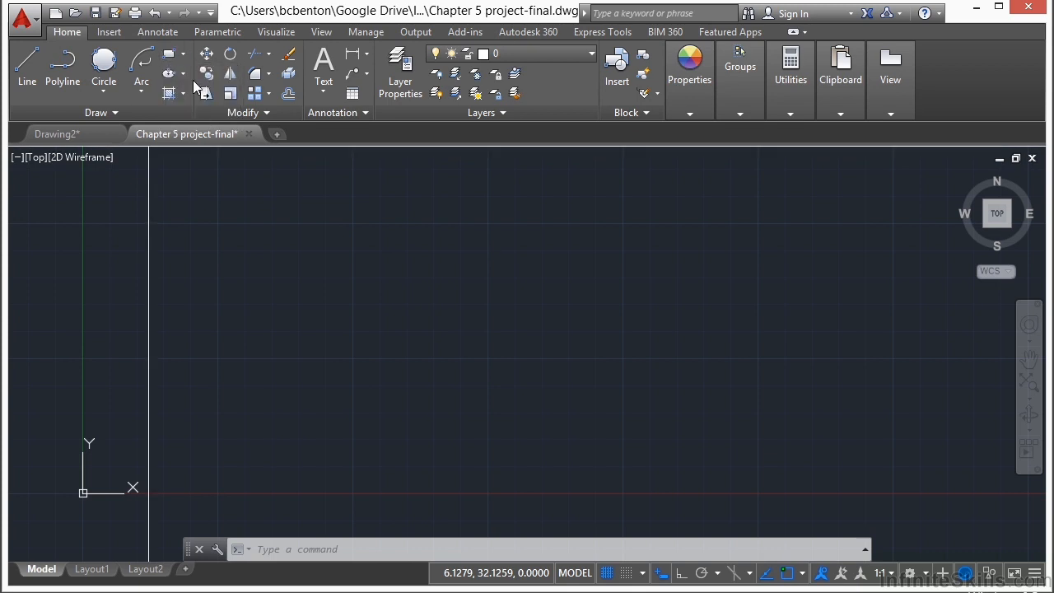
left_click(482, 347)
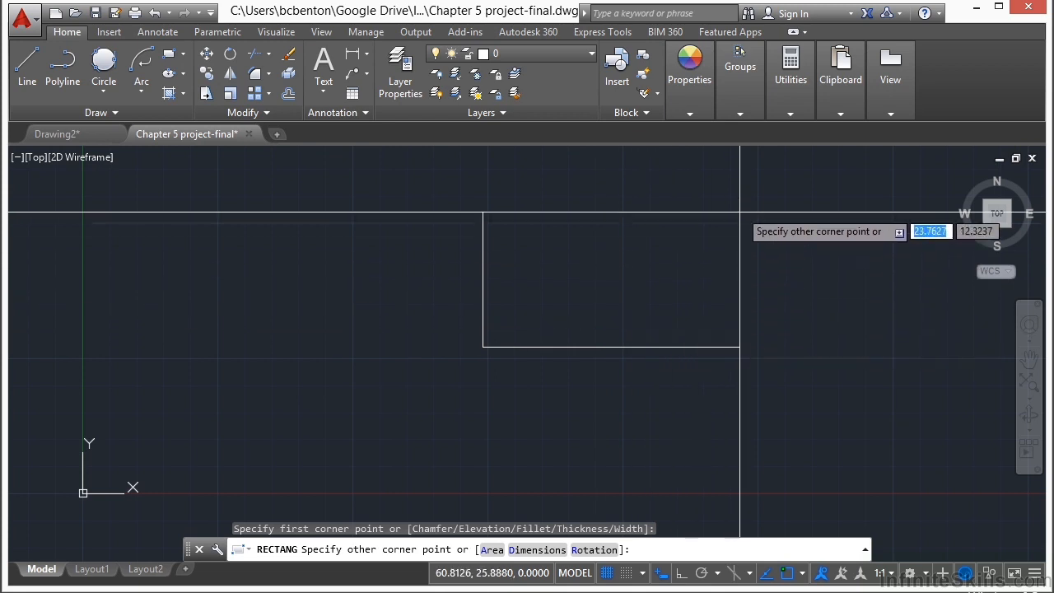
middle_click_drag(717, 271, 449, 322)
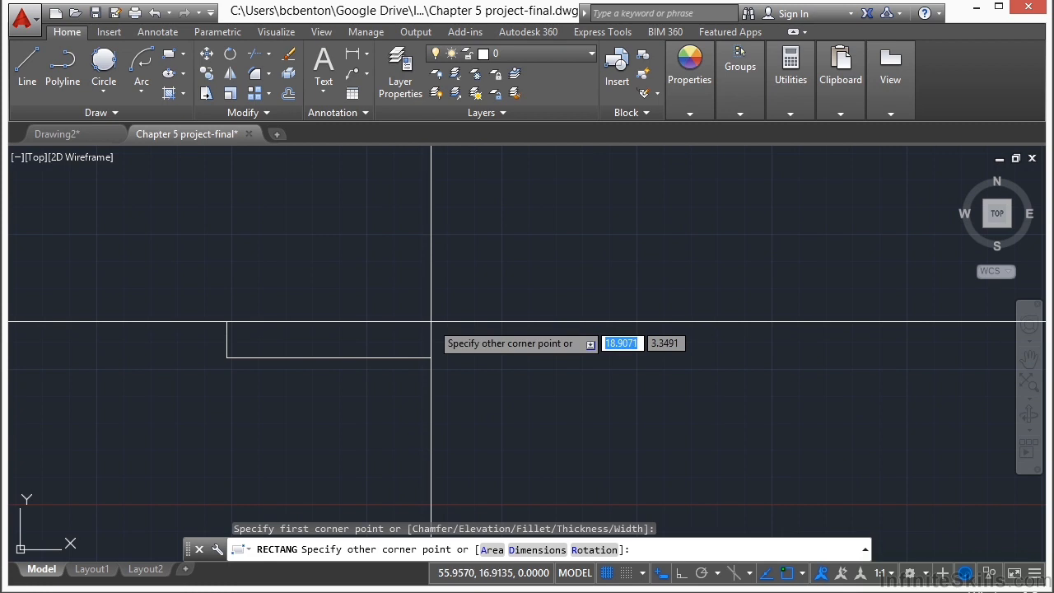
type("30")
key("Tab")
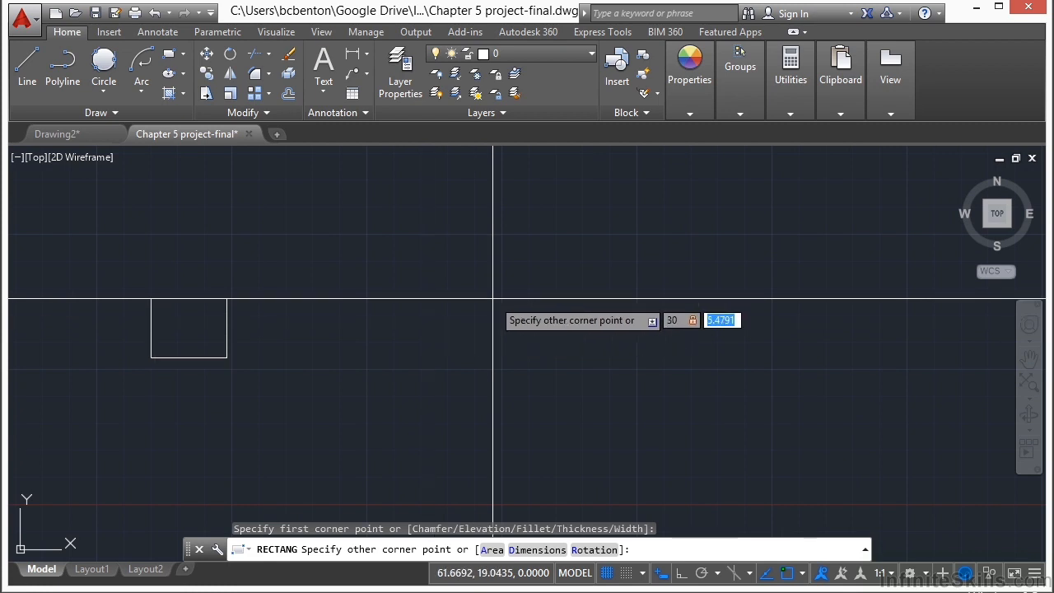
type("50")
key("Return")
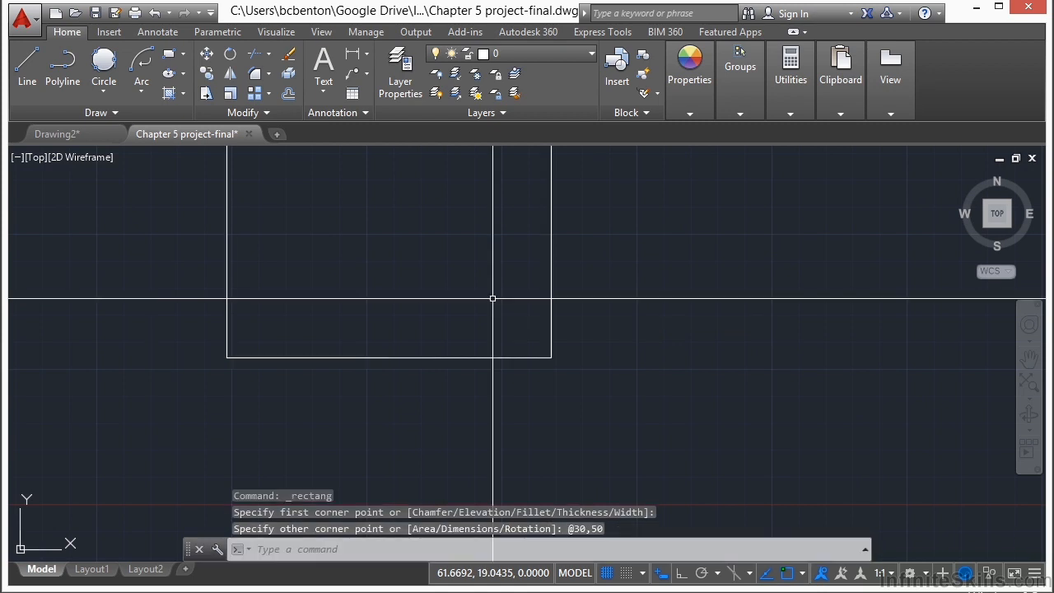
With Ortho on, draw a 30-unit vertical line straight down from the rectangle's lower-left corner
middle_click(486, 298)
middle_click(486, 298)
scroll(503, 303, "down", 4)
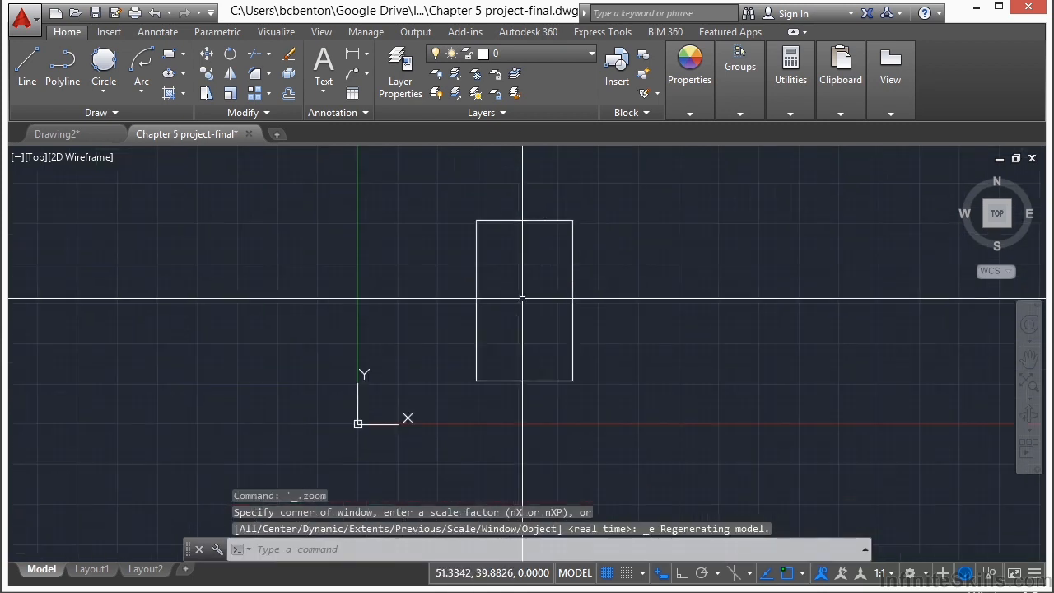
middle_click_drag(517, 328, 428, 299)
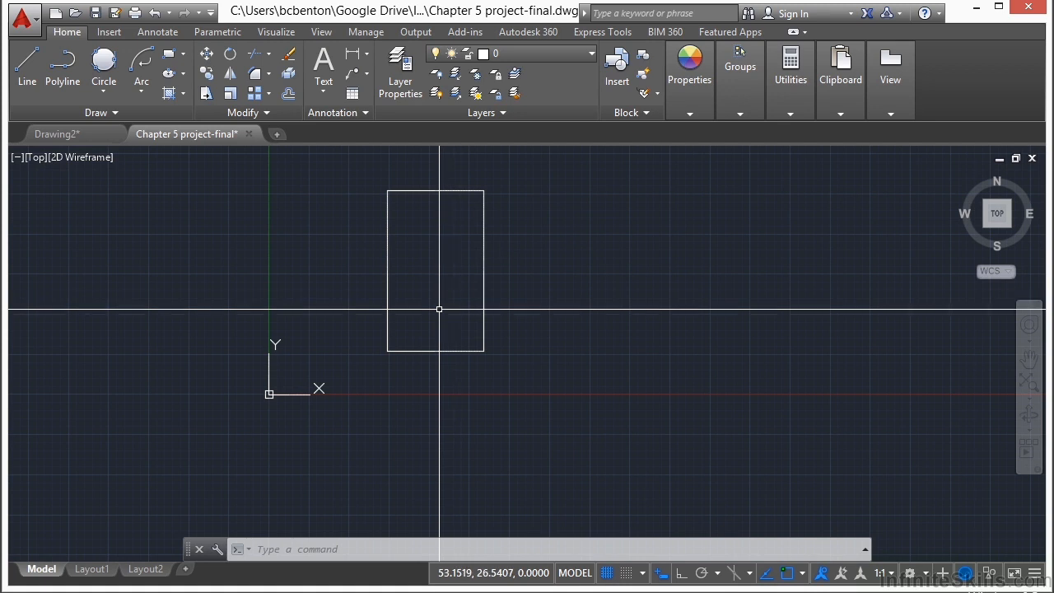
middle_click_drag(431, 330, 488, 318)
type("L")
key("Return")
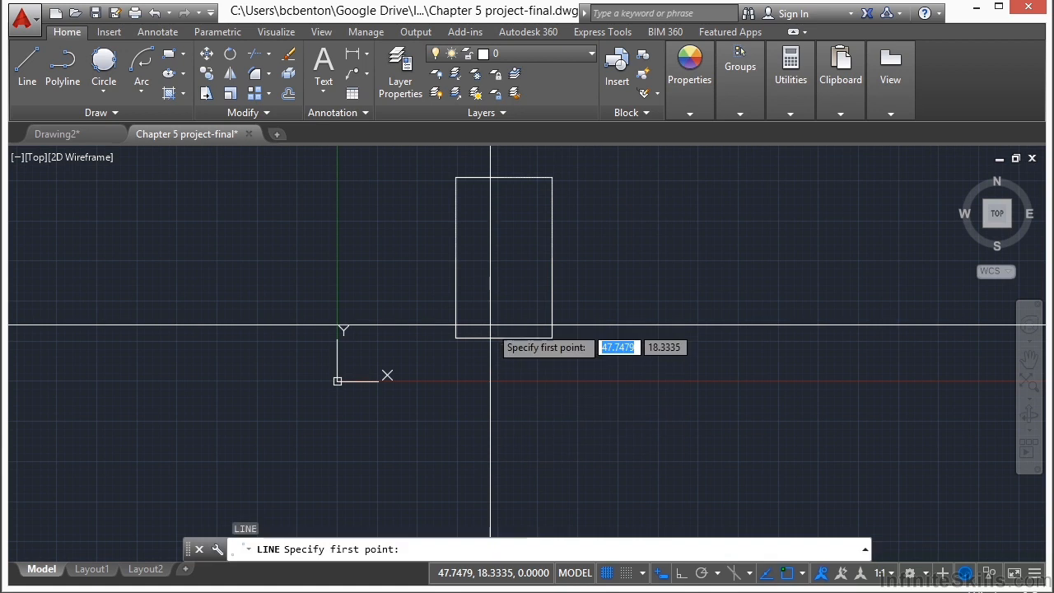
left_click(475, 337)
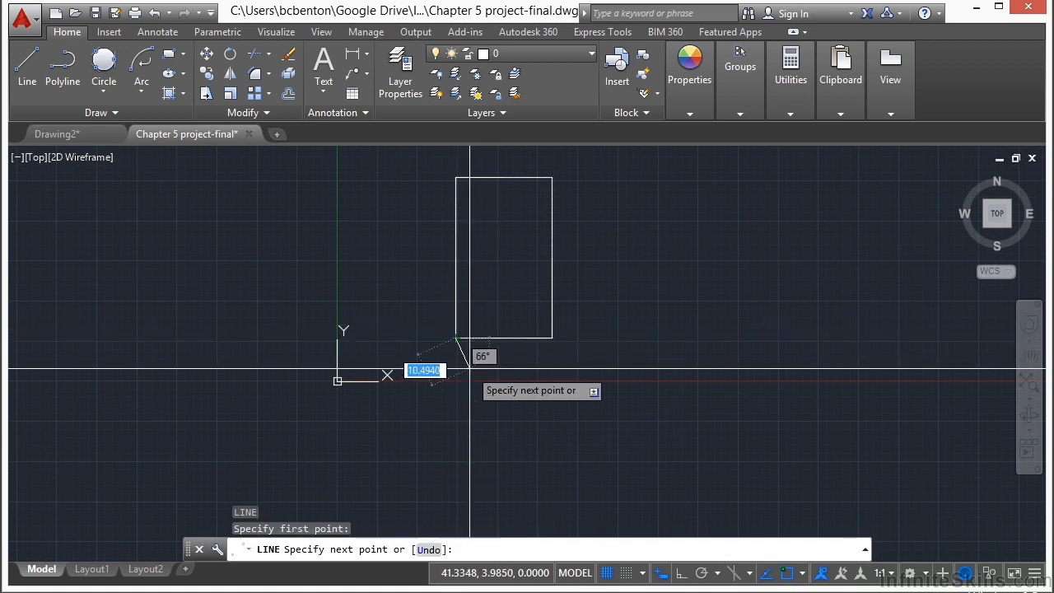
left_click(683, 572)
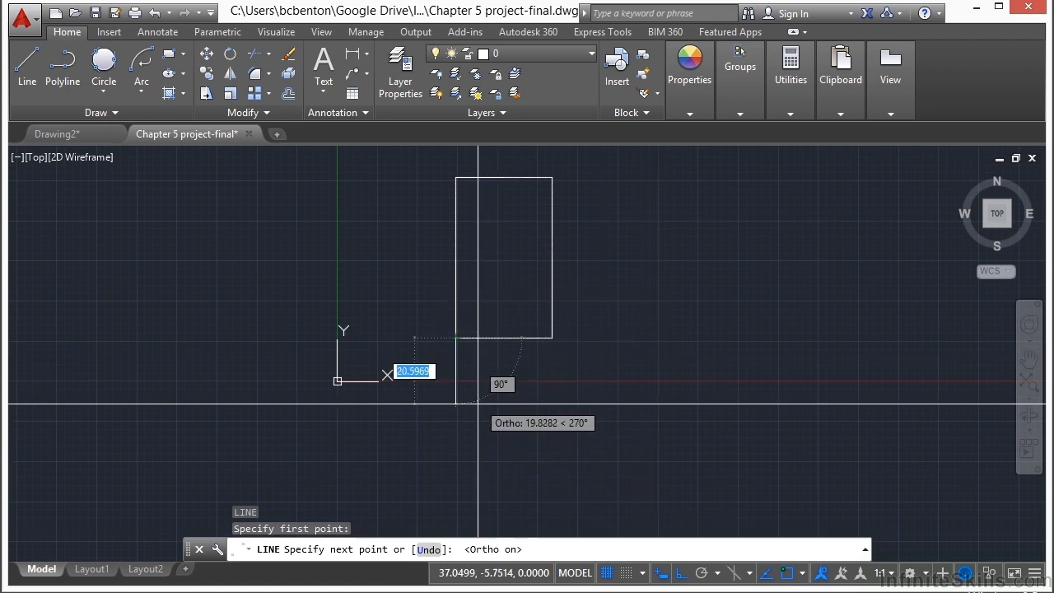
type("3")
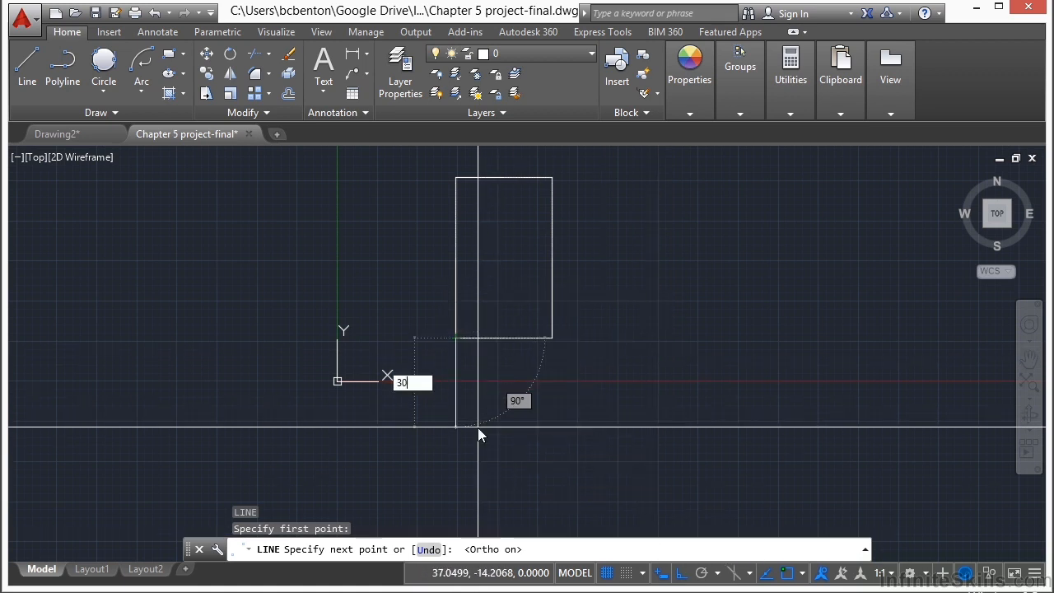
type("0")
key("Return")
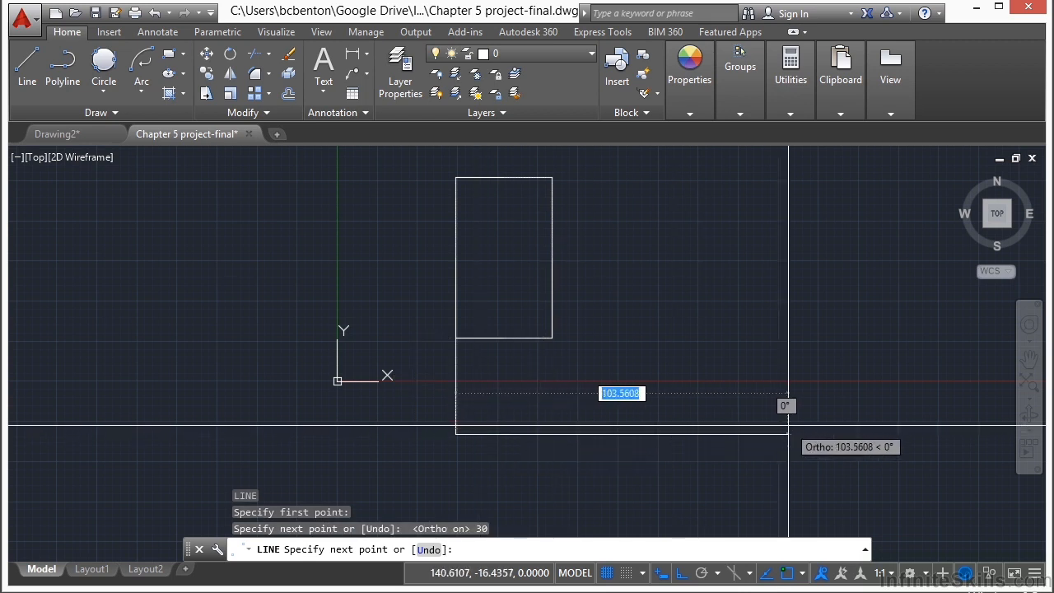
Continue with a 200-unit horizontal line to the right from the vertical line's lower end, and regenerate the drawing
type("200")
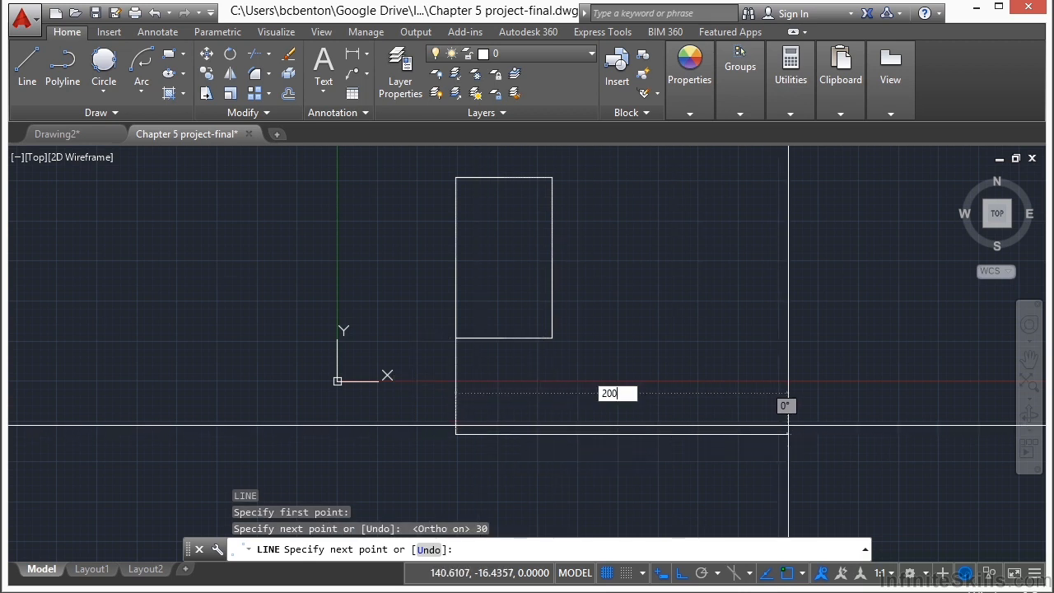
key("Return")
key("Return")
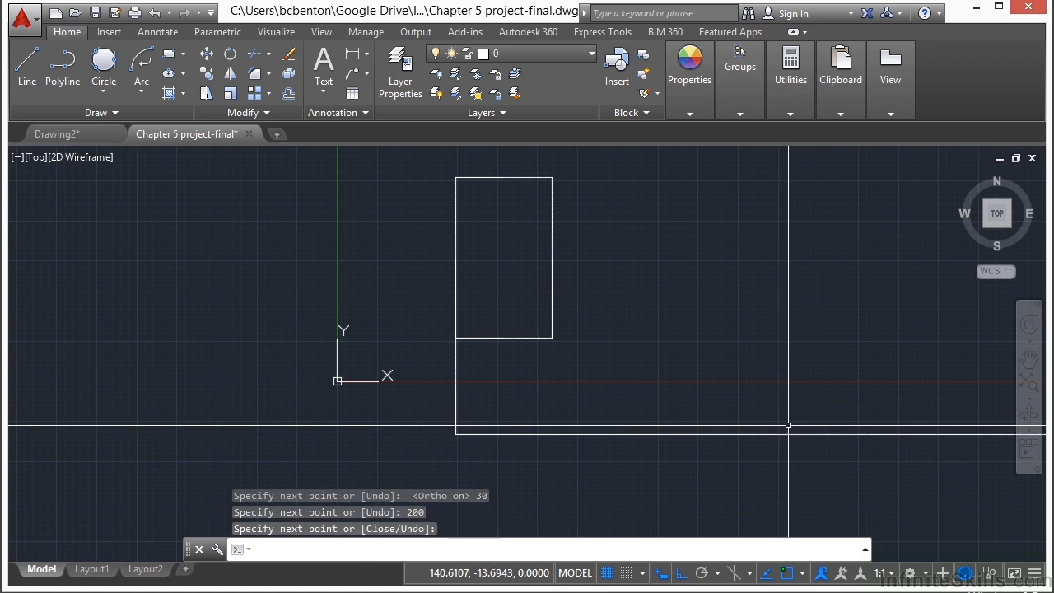
scroll(508, 362, "down", 2)
type("rea")
key("Return")
Move the 200-unit horizontal line from its midpoint to the lower end of the short vertical line
scroll(640, 354, "down", 3)
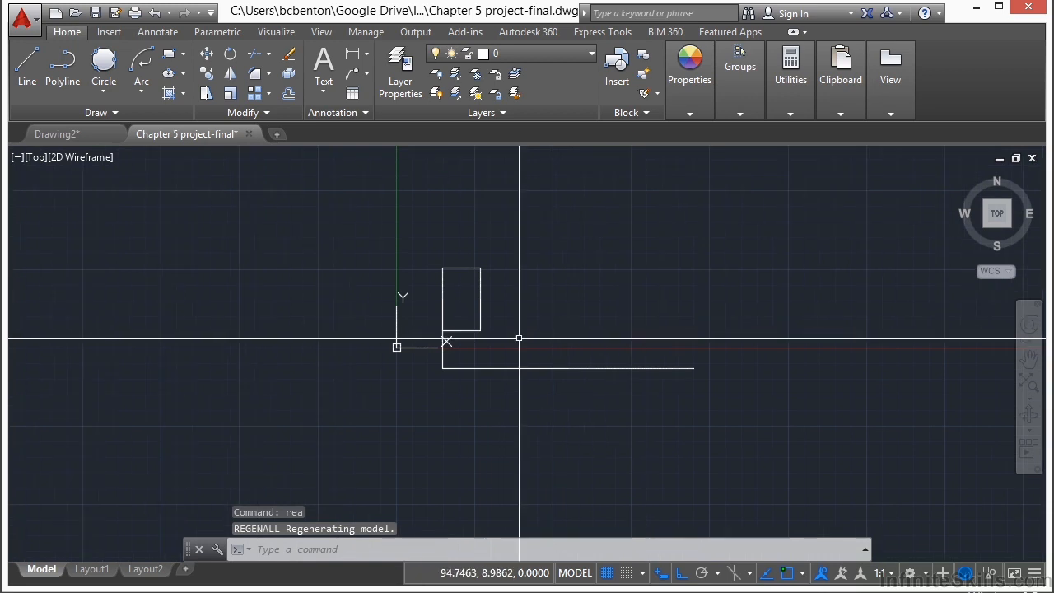
scroll(527, 339, "up", 2)
type("M")
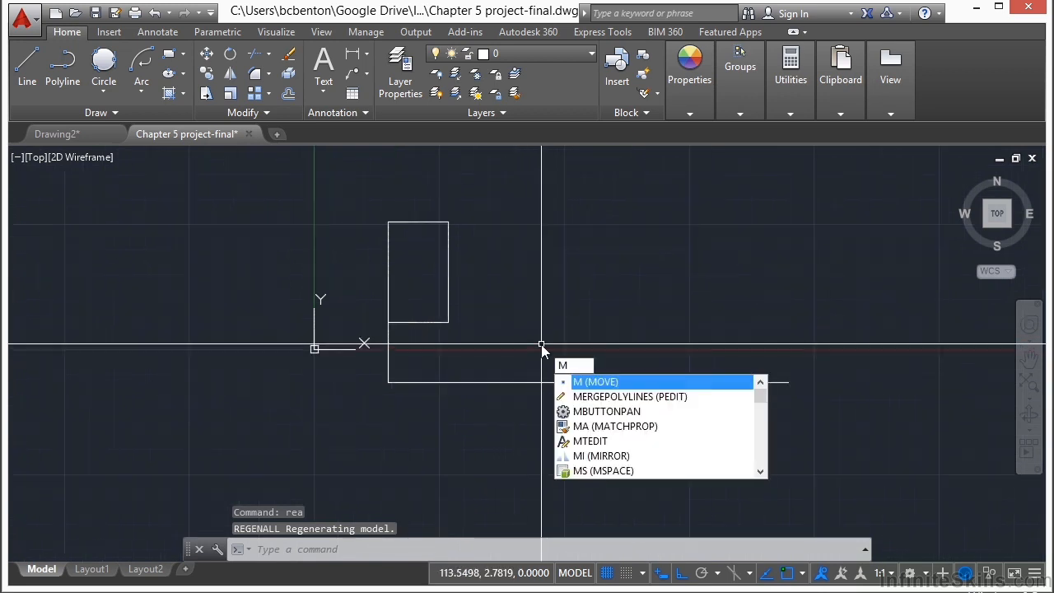
key("Return")
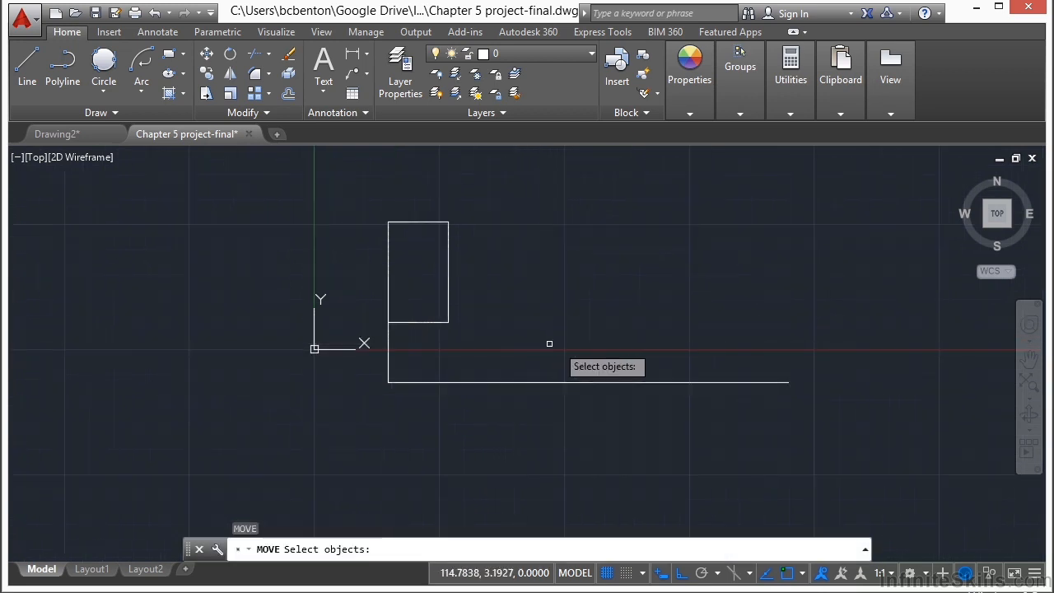
left_click(623, 381)
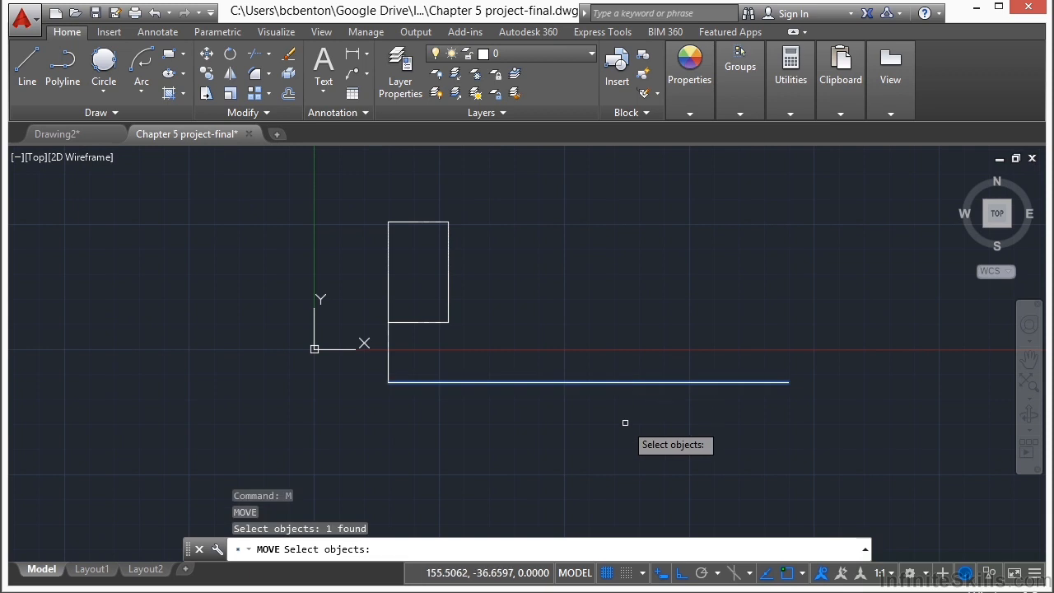
key("Return")
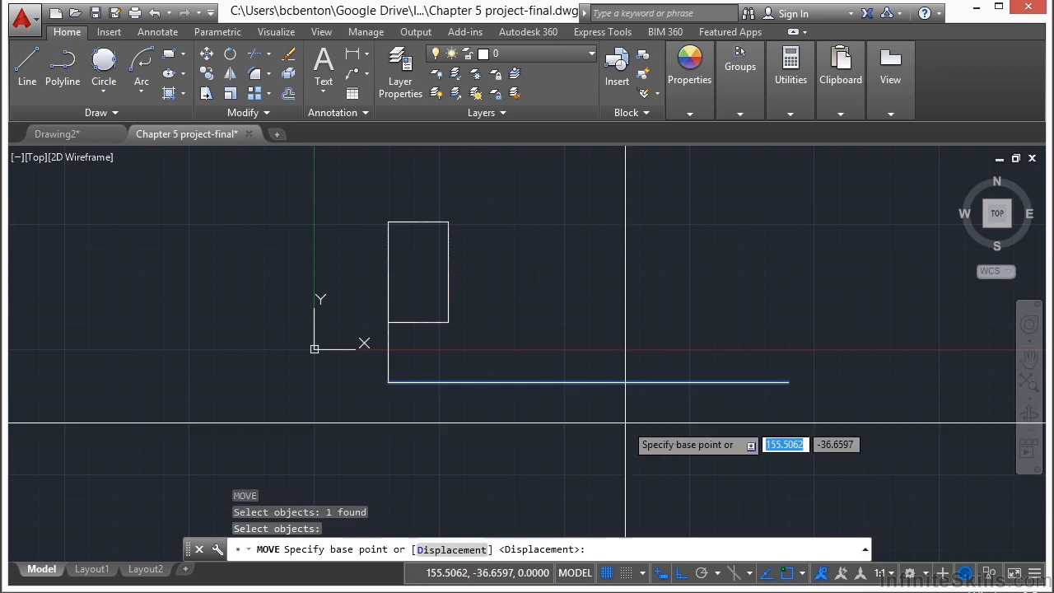
left_click(588, 382)
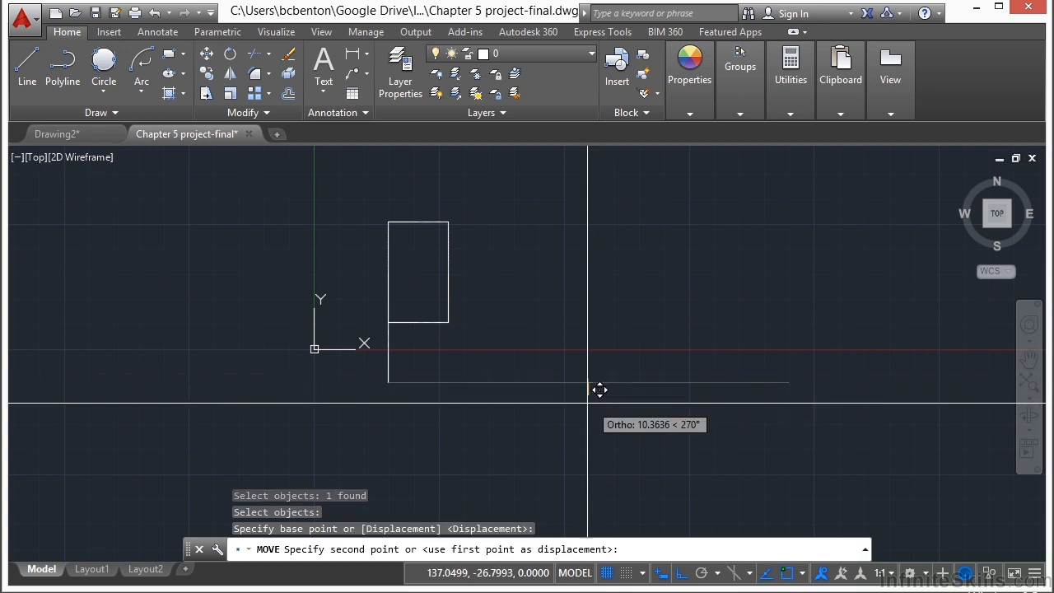
left_click(392, 382)
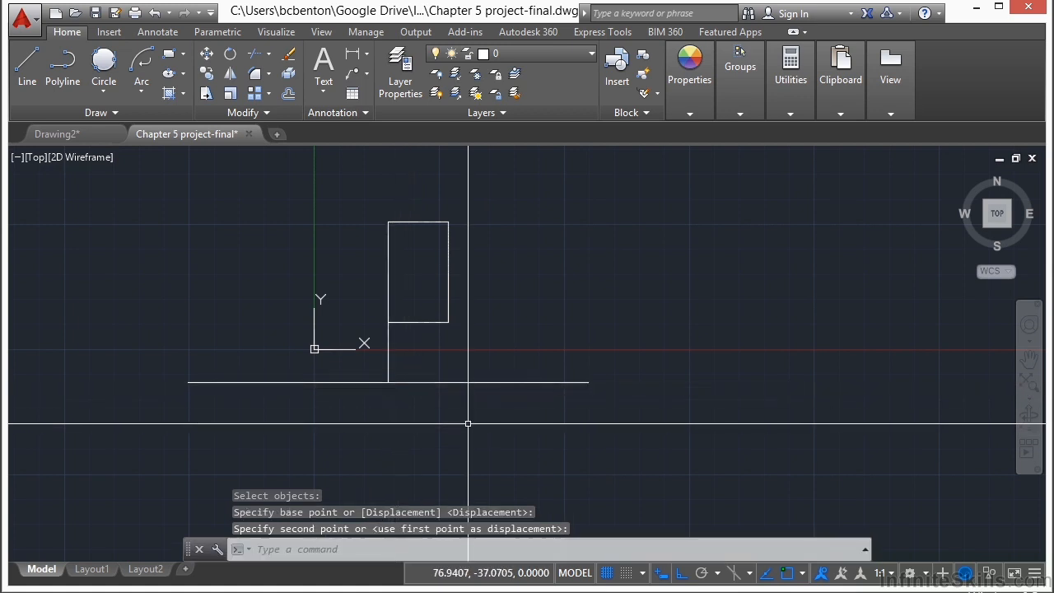
Offset the long horizontal line 30 units downward and erase the short vertical line under the rectangle
middle_click_drag(408, 363, 476, 344)
type("o")
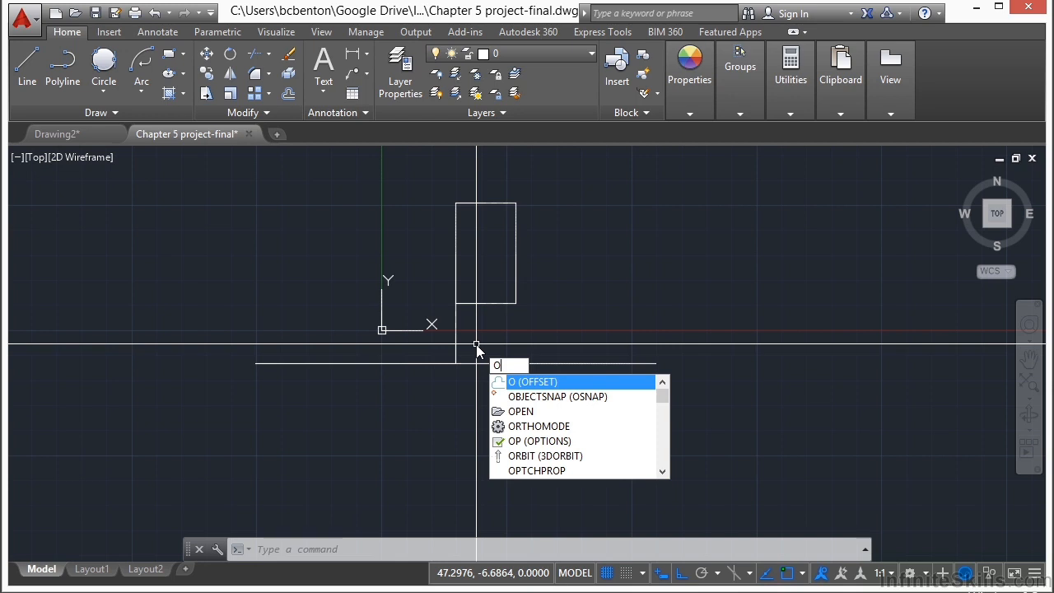
key("Return")
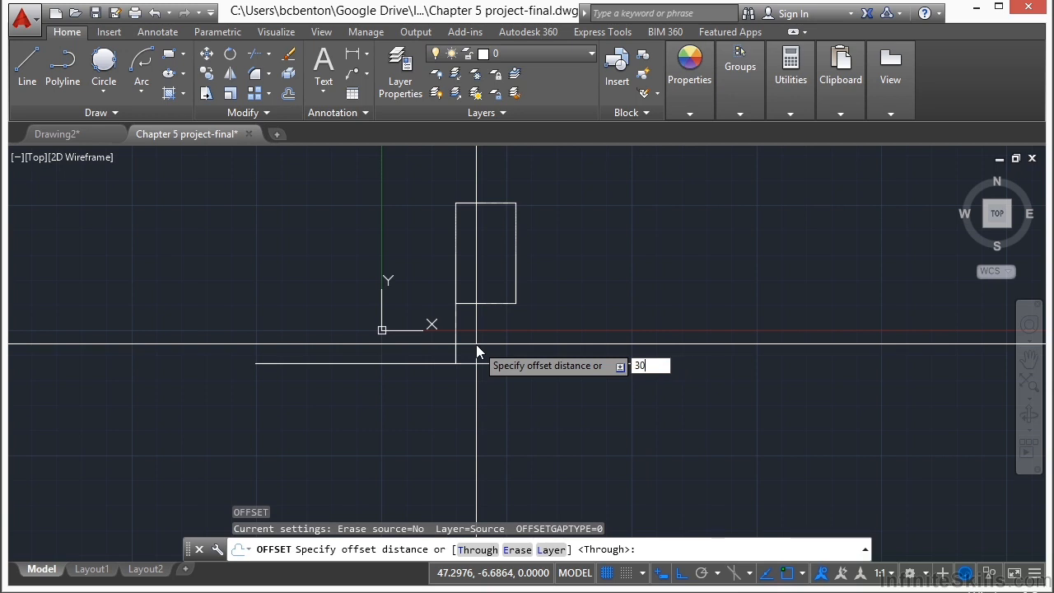
key("Return")
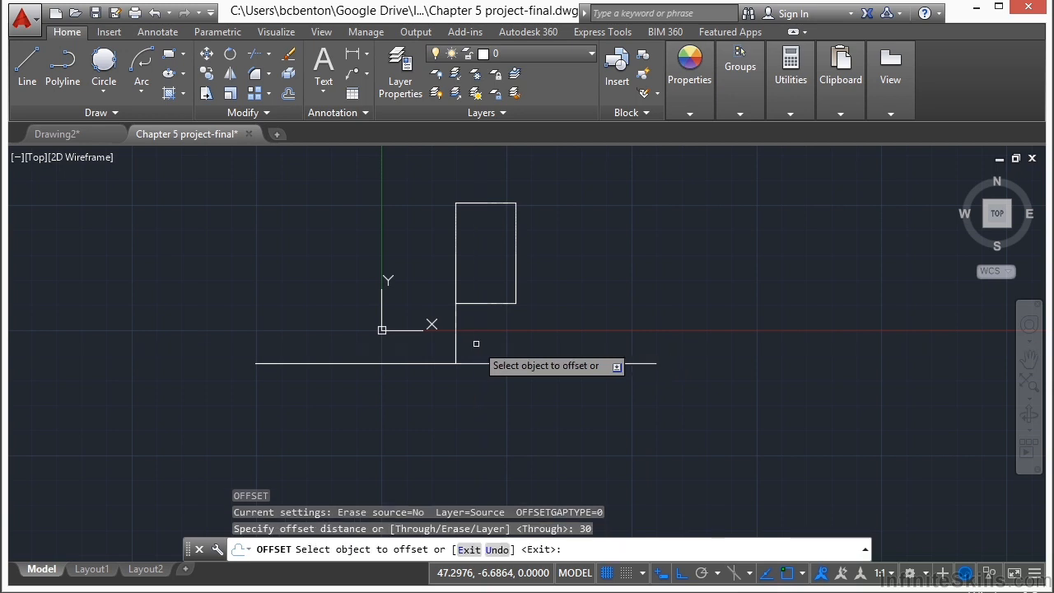
left_click(496, 363)
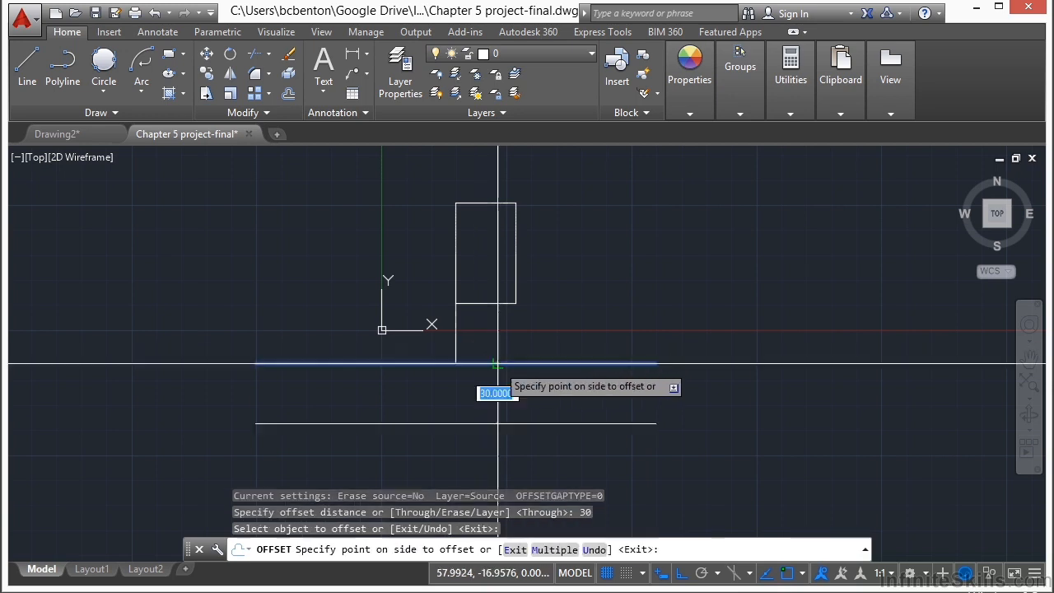
left_click(541, 405)
key("Return")
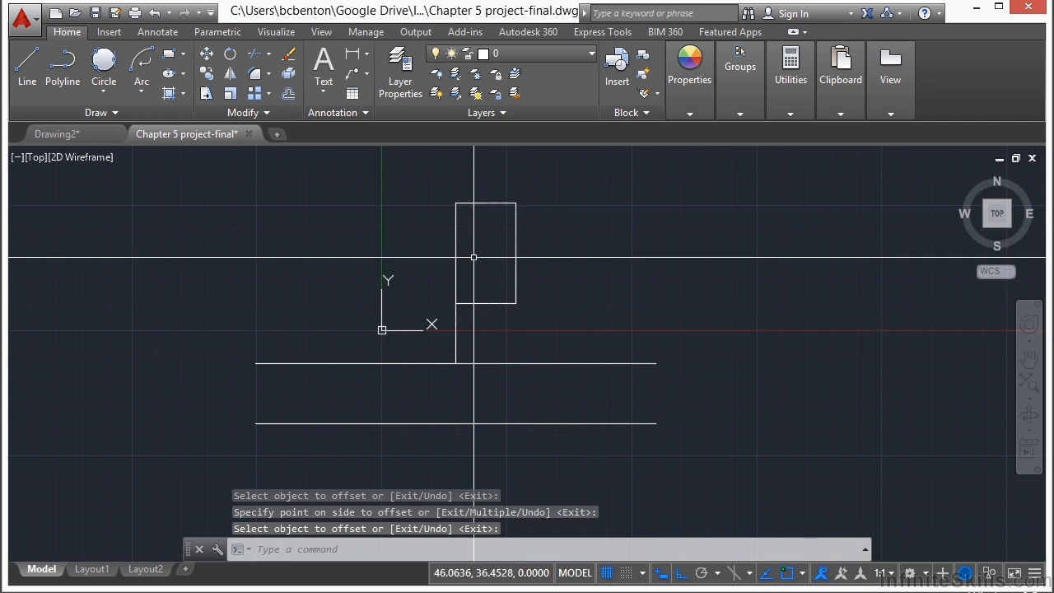
left_click(454, 339)
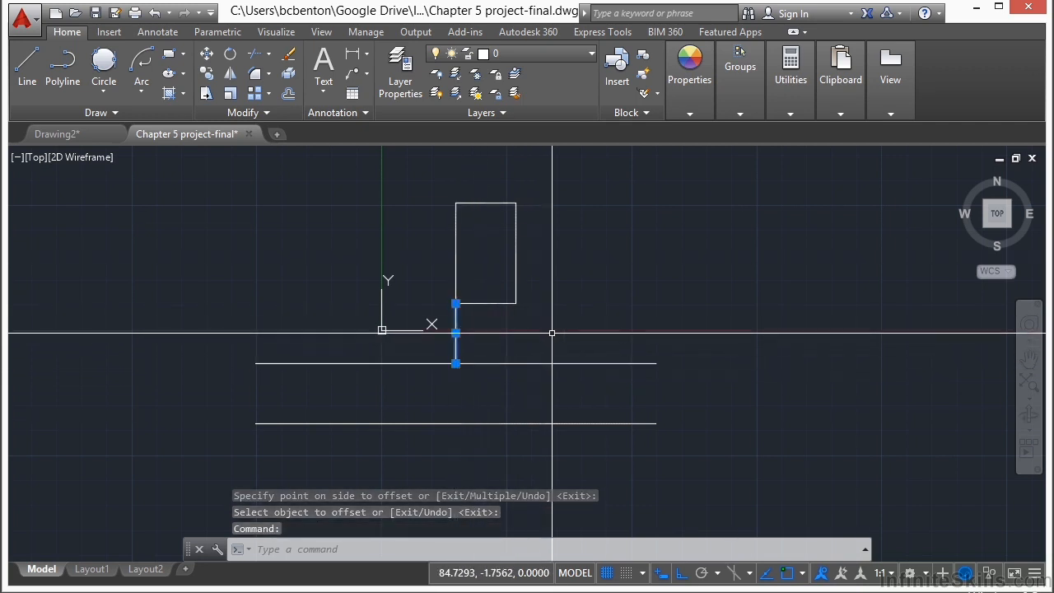
left_click(290, 53)
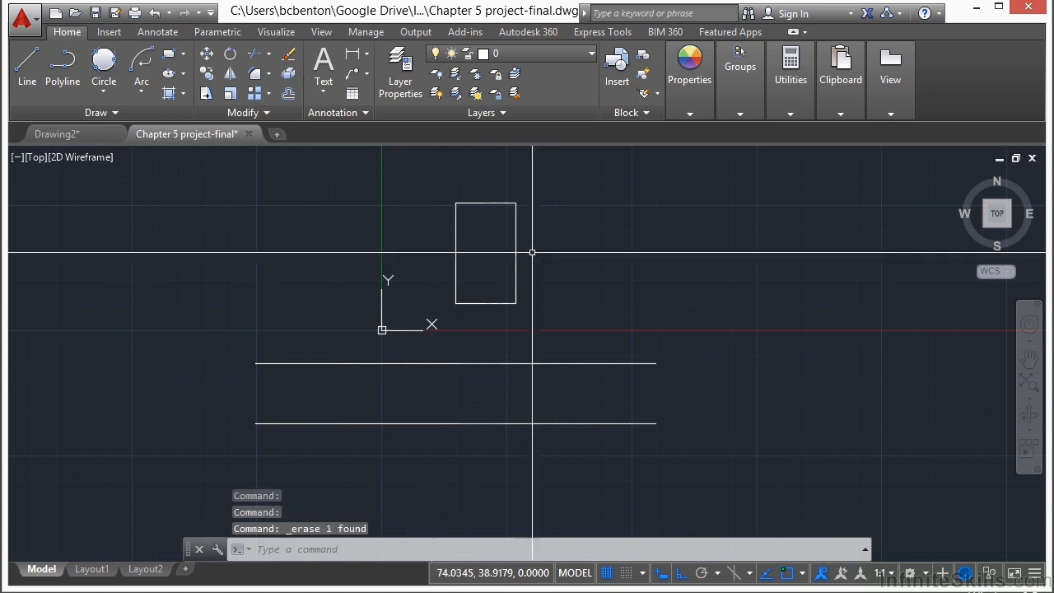
With Ortho off, move the rectangle and both long horizontal lines together up and to the right, away from the origin
type("m")
key("Return")
left_click(752, 270)
left_click(458, 484)
key("Return")
left_click(459, 391)
scroll(345, 332, "down", 3)
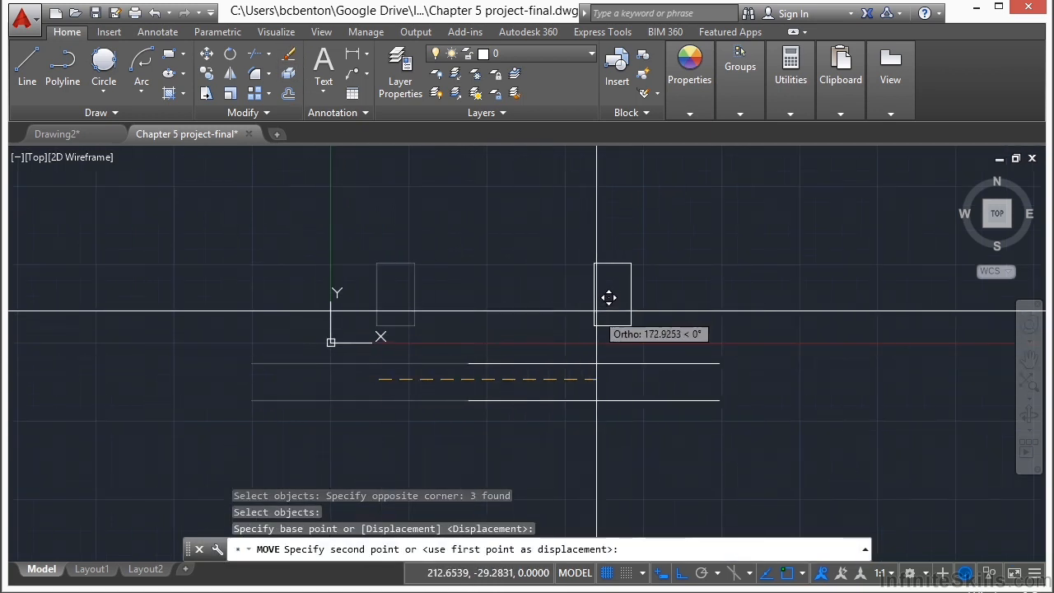
key("F8")
left_click(663, 286)
middle_click_drag(752, 239, 588, 282)
scroll(492, 268, "up", 2)
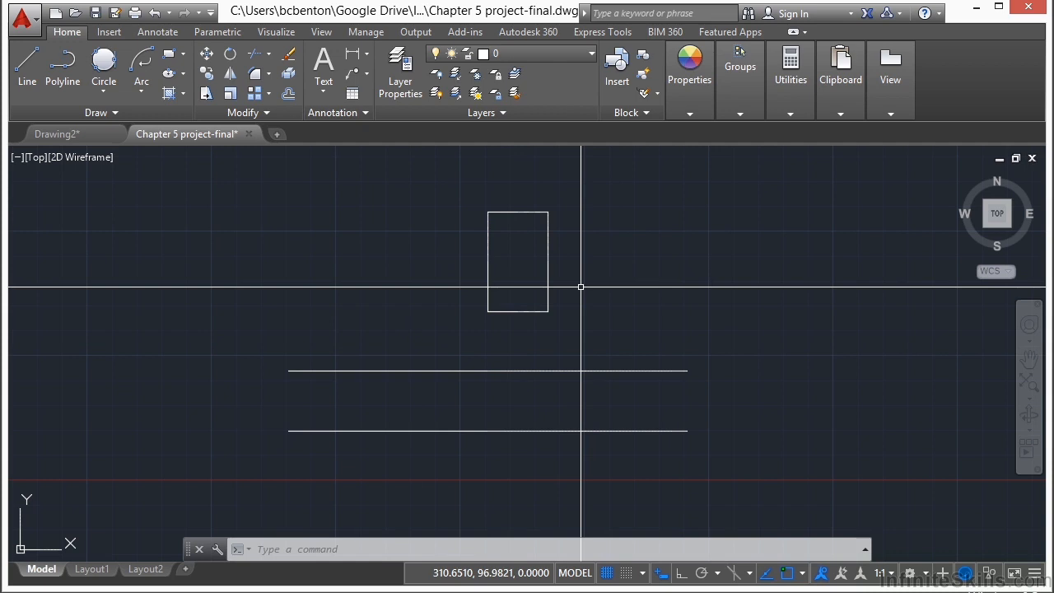
Draw a line from a nearest-snap point near the left end of the rectangle's bottom edge, perpendicular to the upper long line
scroll(504, 344, "up", 2)
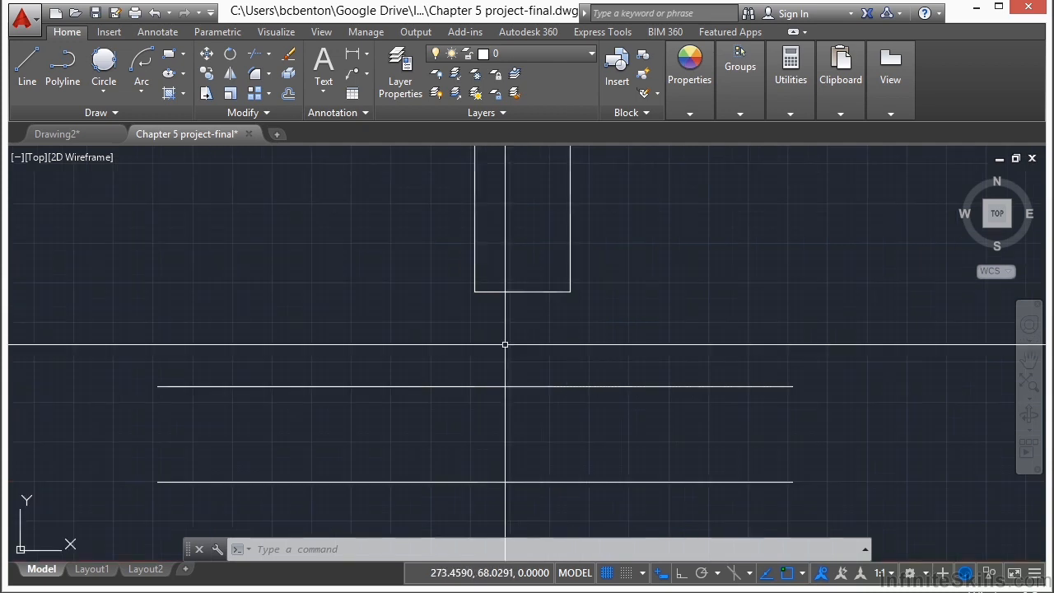
type("L")
key("Return")
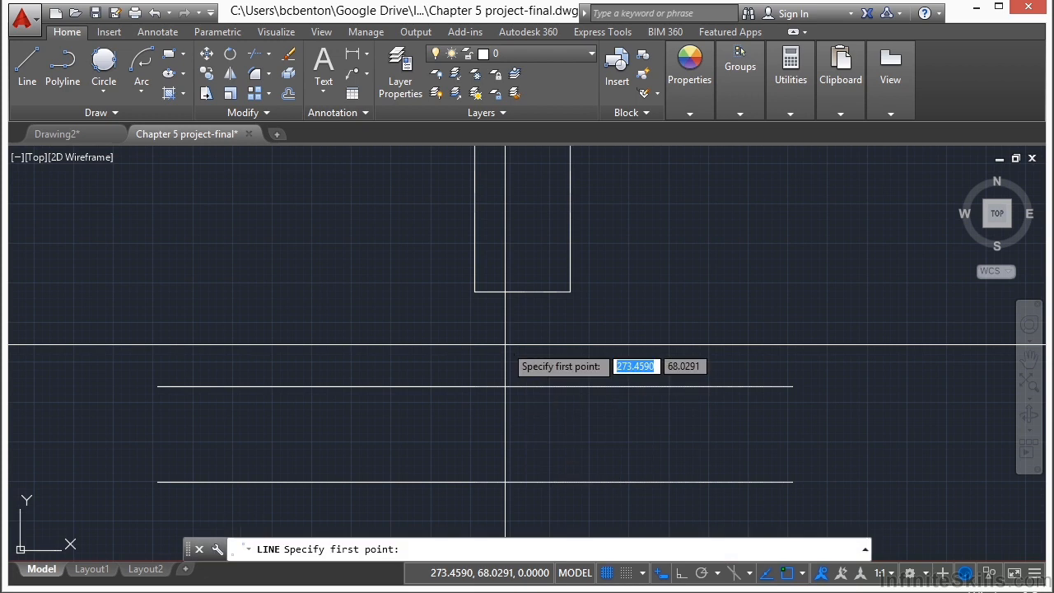
type("nea")
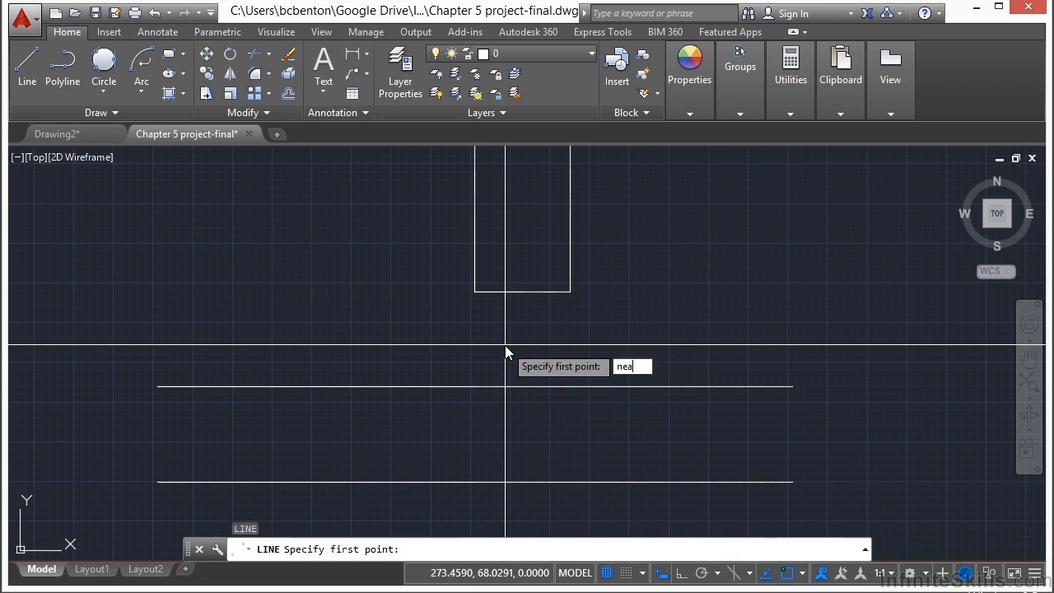
key("Return")
scroll(497, 306, "up", 2)
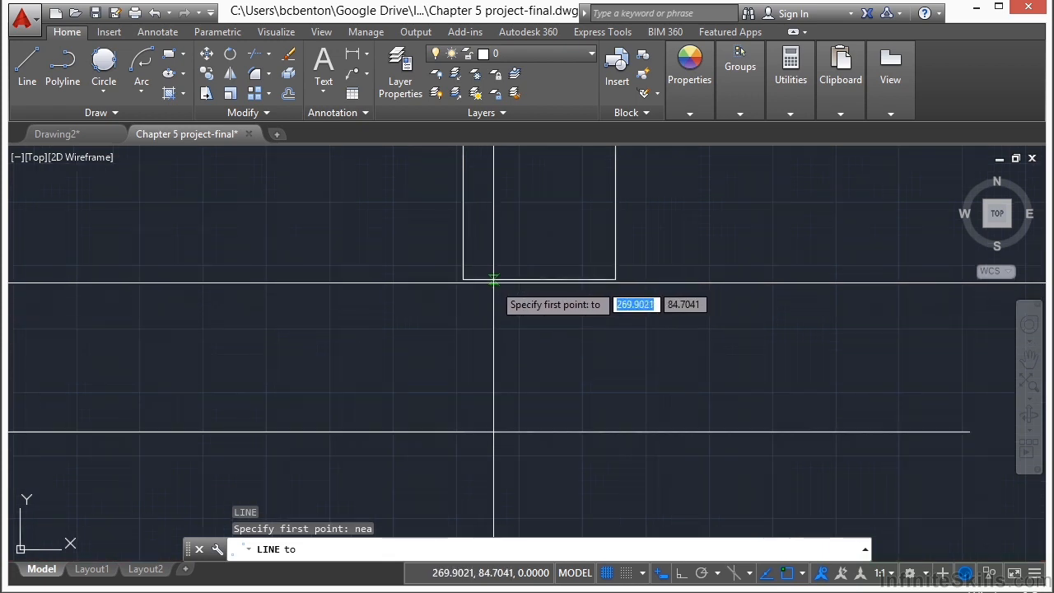
left_click(490, 281)
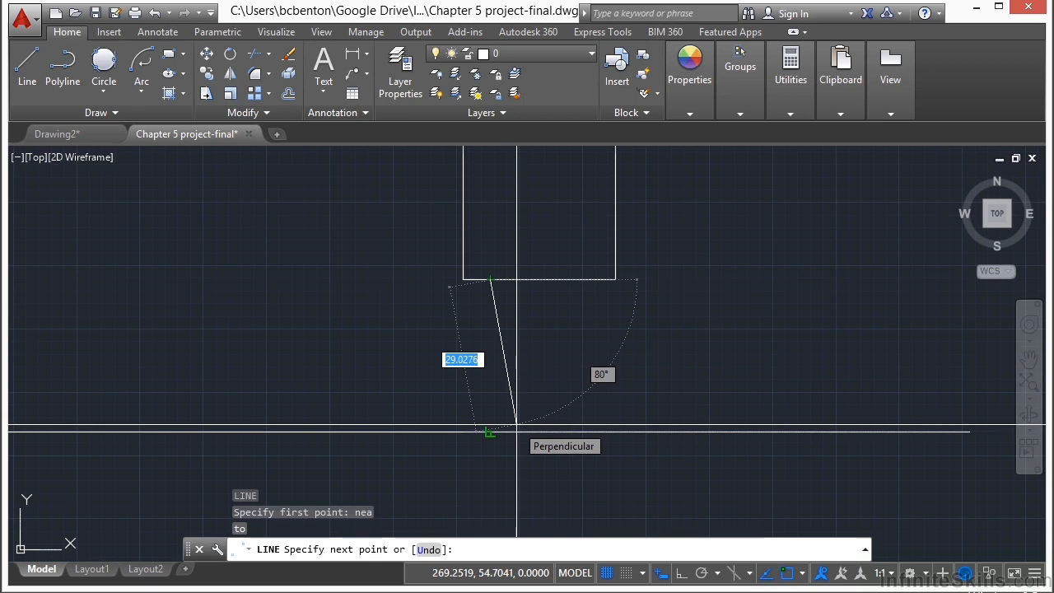
type("per")
key("Return")
left_click(543, 424)
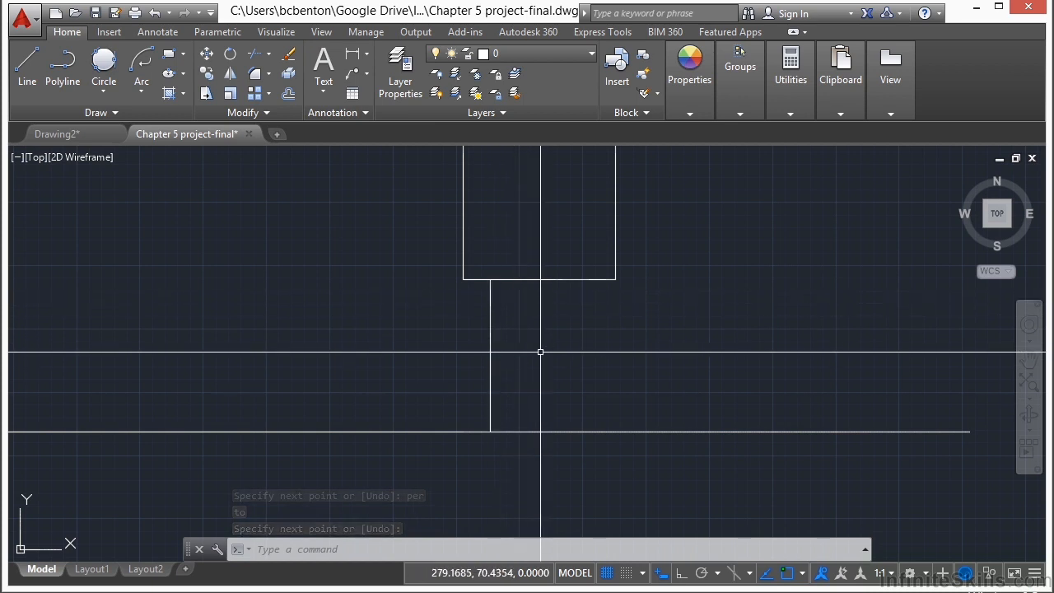
Offset the short vertical line under the rectangle 20 units to the right
type("o")
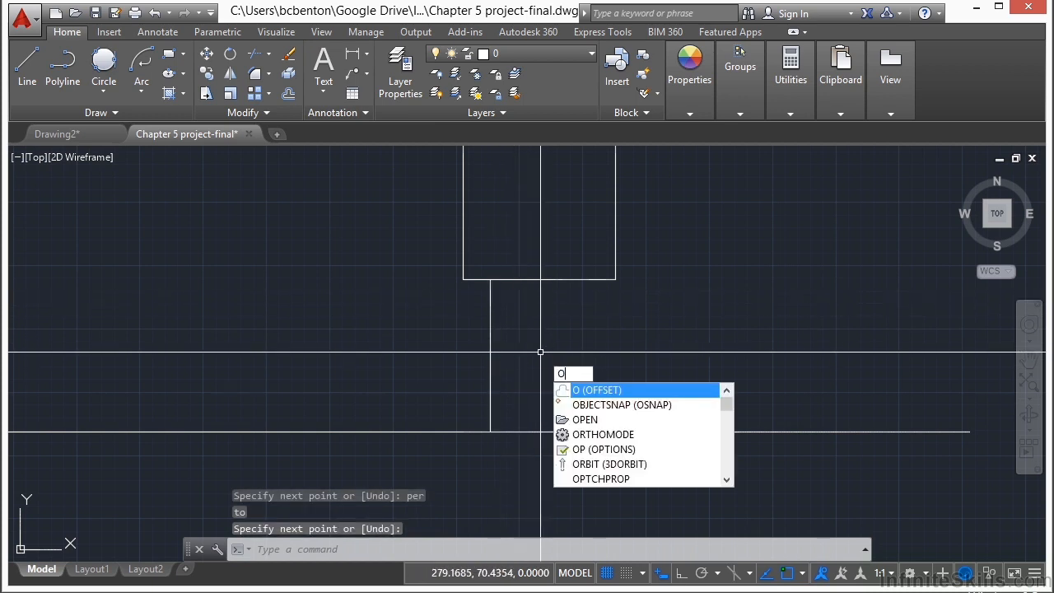
key("Return")
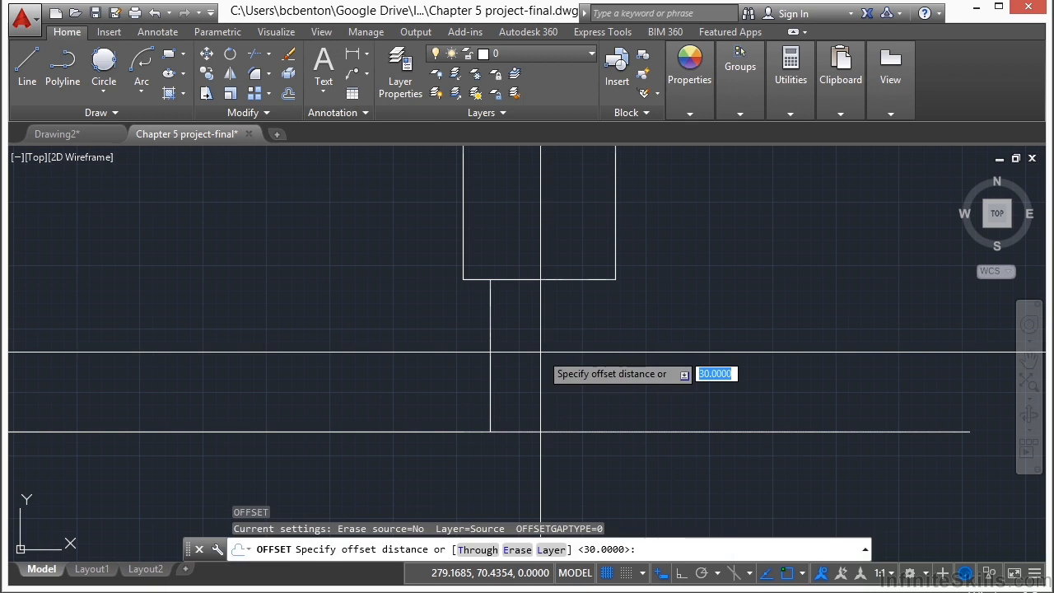
type("20")
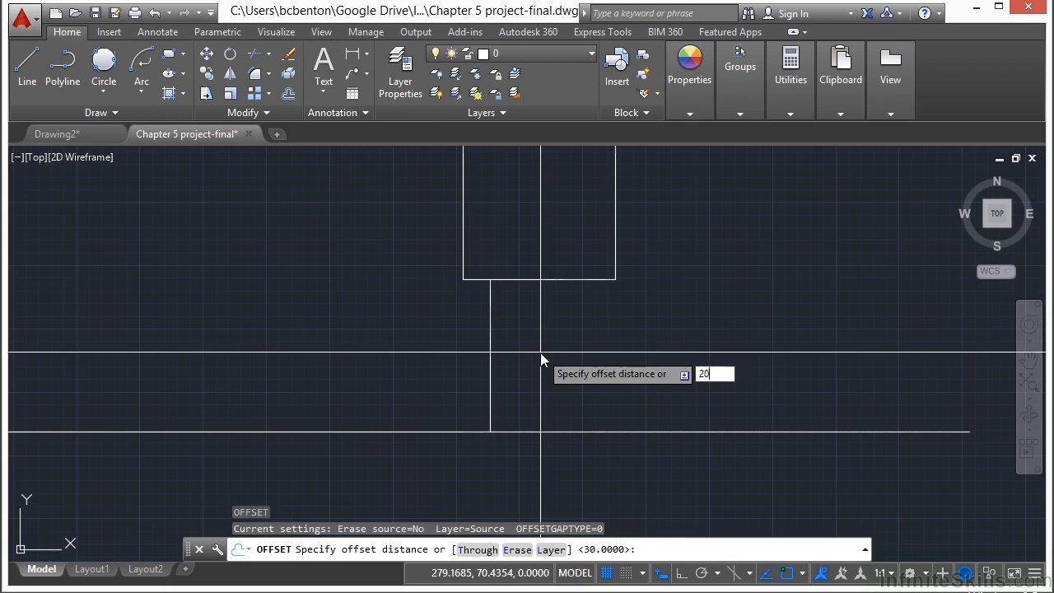
key("Return")
left_click(491, 352)
left_click(497, 352)
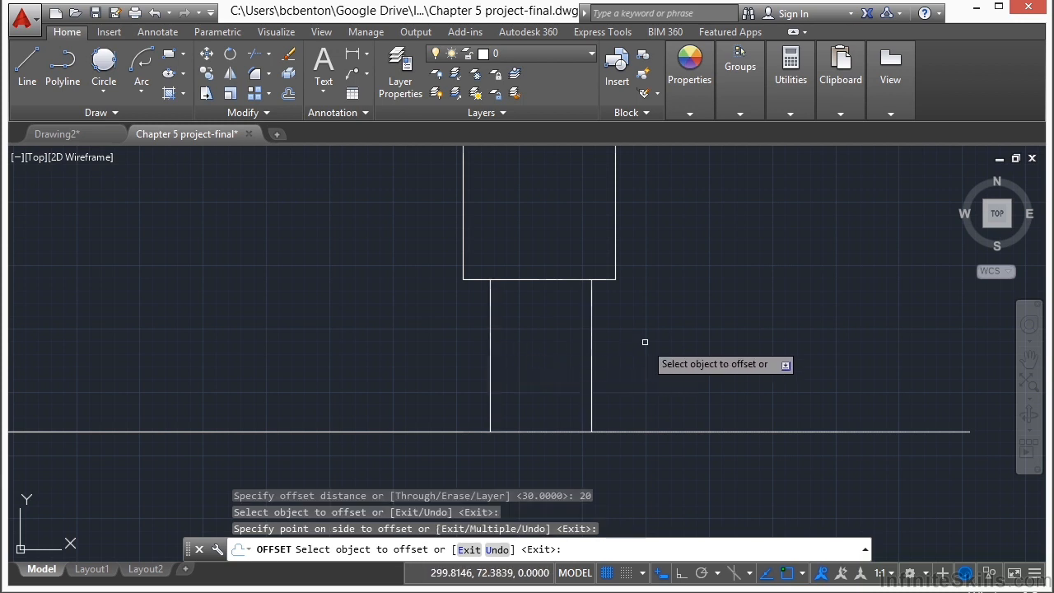
key("Return")
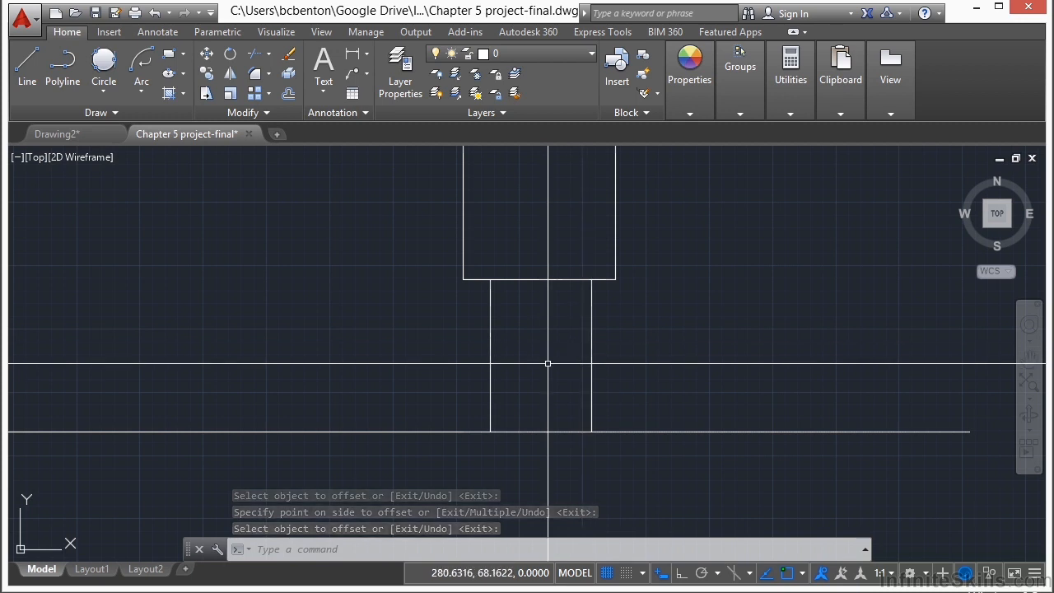
Draw a 3-unit line at 60° from a nearest-snap point low on the rectangle's right edge, just above the corner
scroll(547, 363, "down", 2)
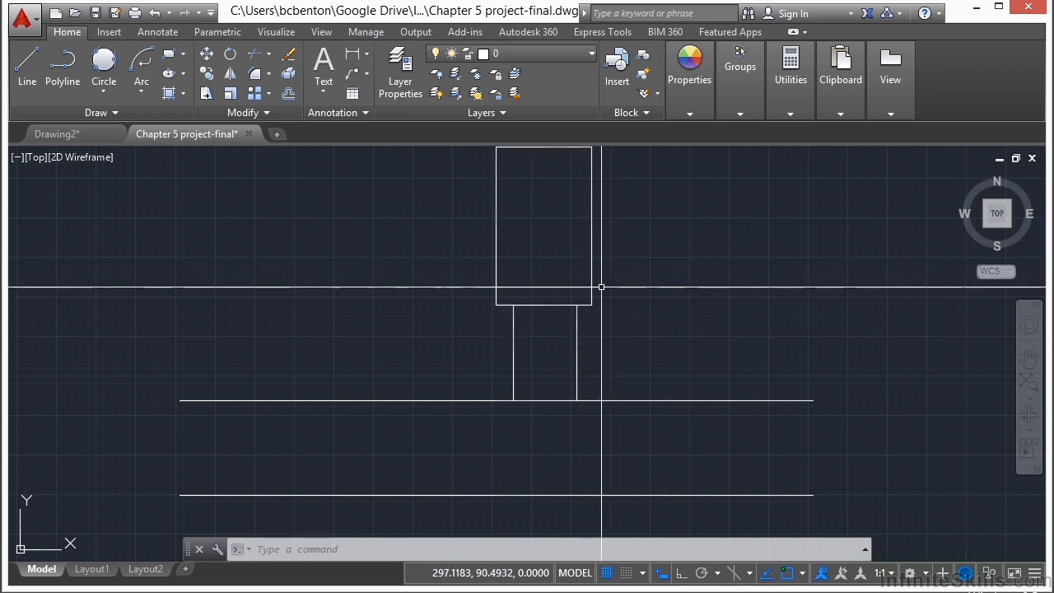
scroll(602, 280, "up", 4)
middle_click_drag(600, 283, 595, 364)
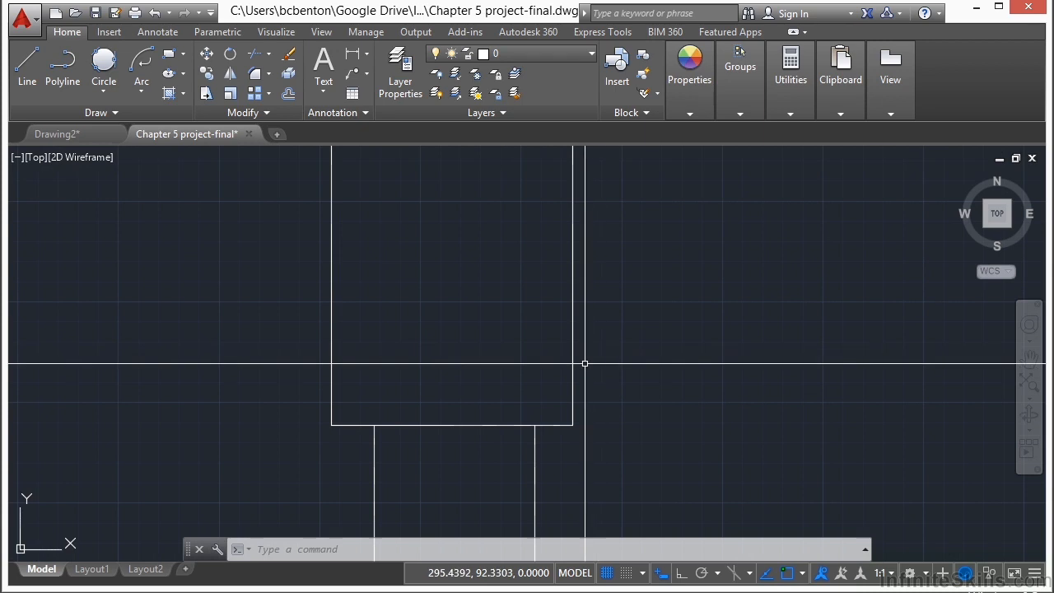
type("LINE")
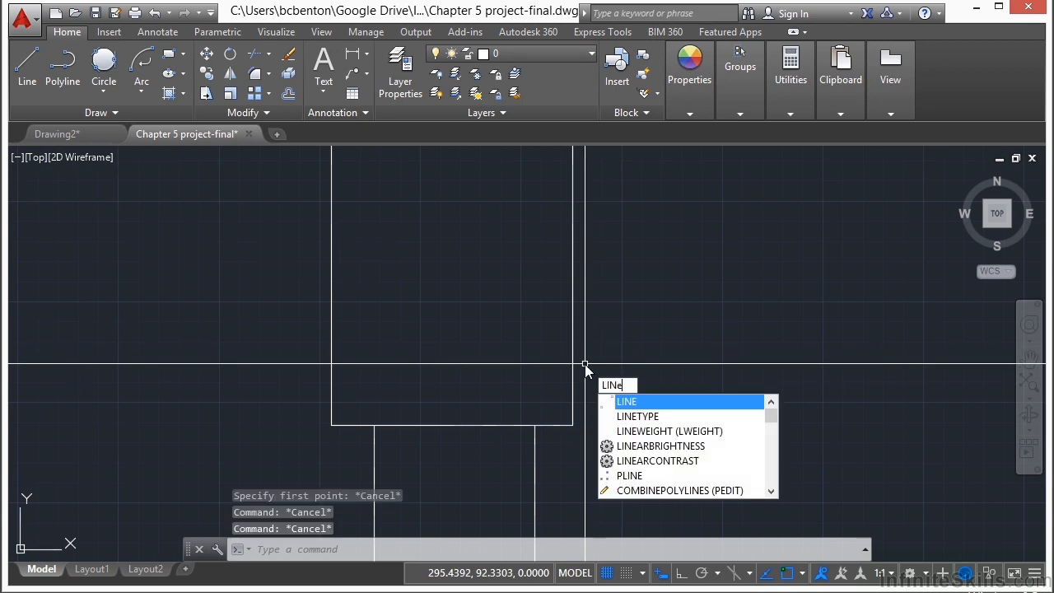
key("Return")
type("nea")
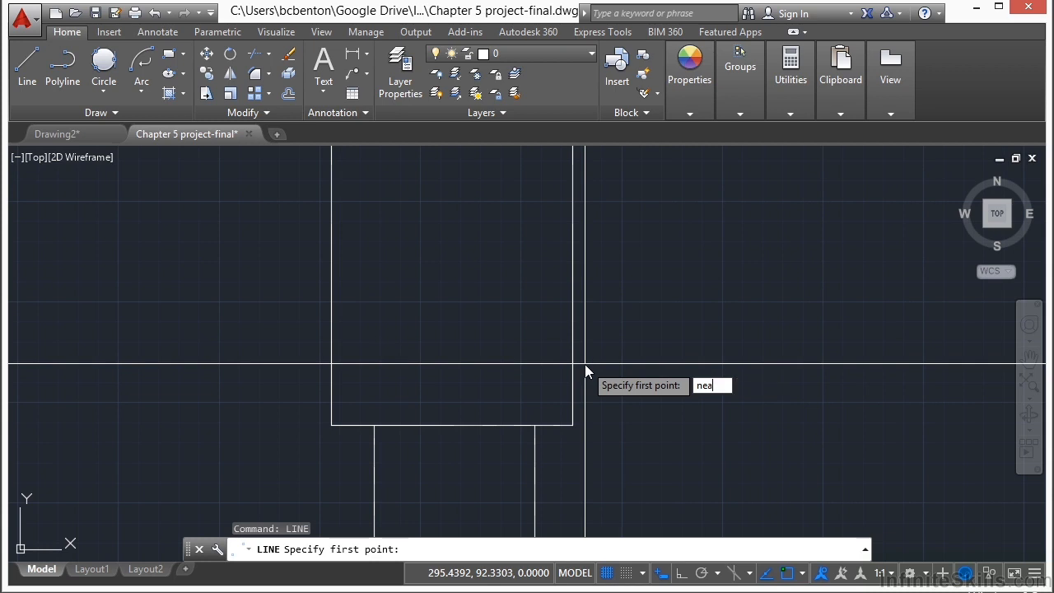
key("Return")
scroll(586, 362, "up", 2)
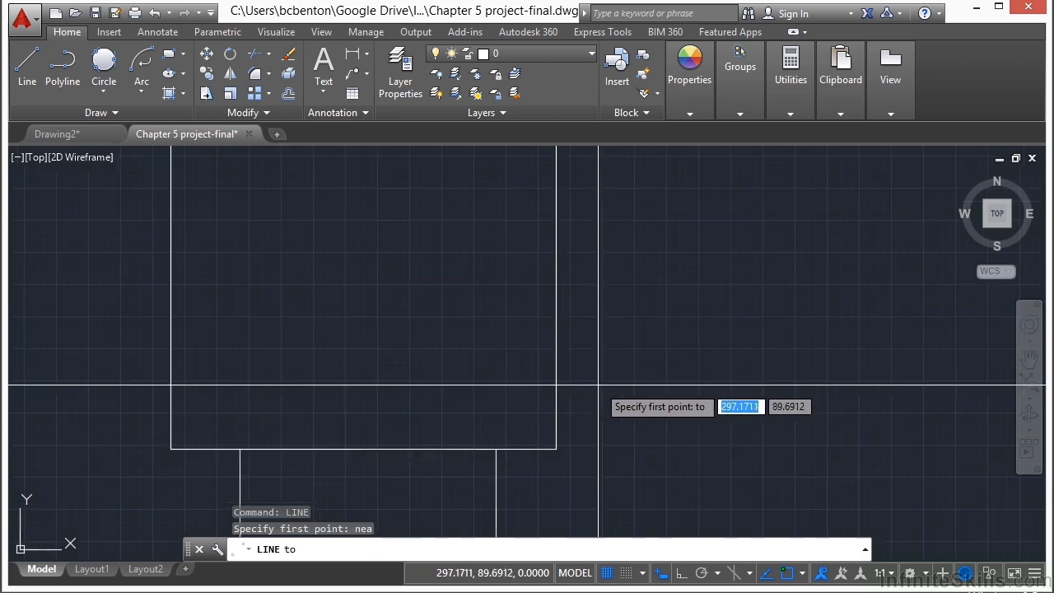
left_click(555, 400)
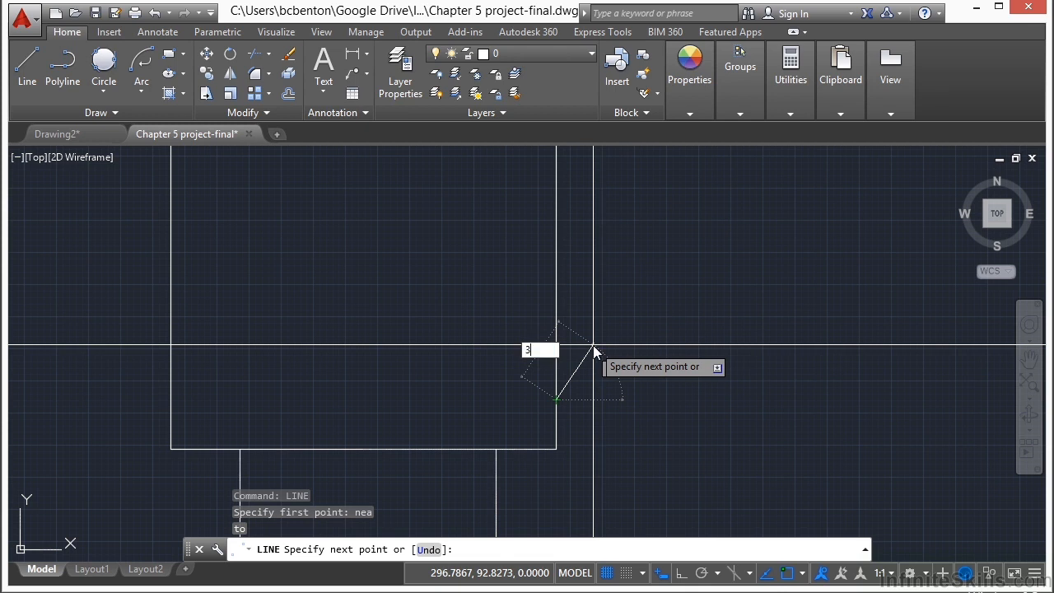
key("Tab")
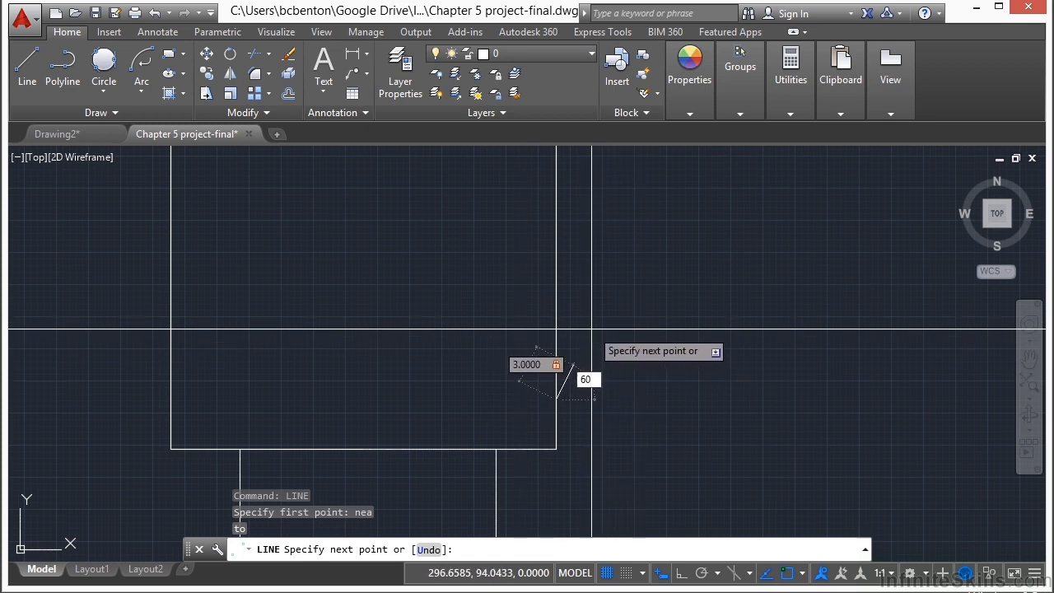
key("Return")
key("Return")
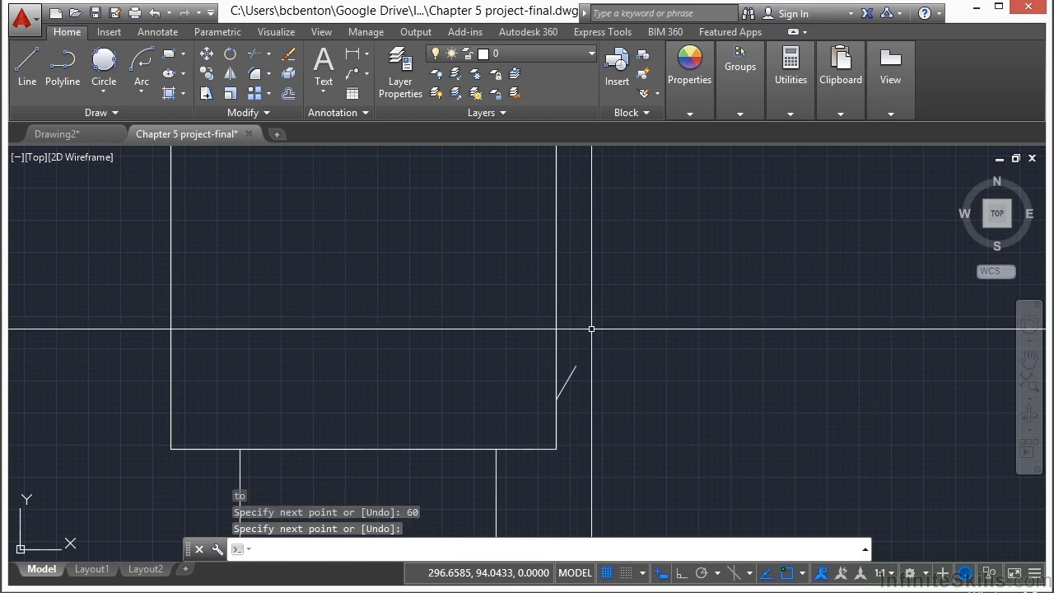
Draw a Center, Start, Angle arc centred on the slanted line's lower end, starting at its upper end, with a 30° included angle
scroll(591, 329, "up", 4)
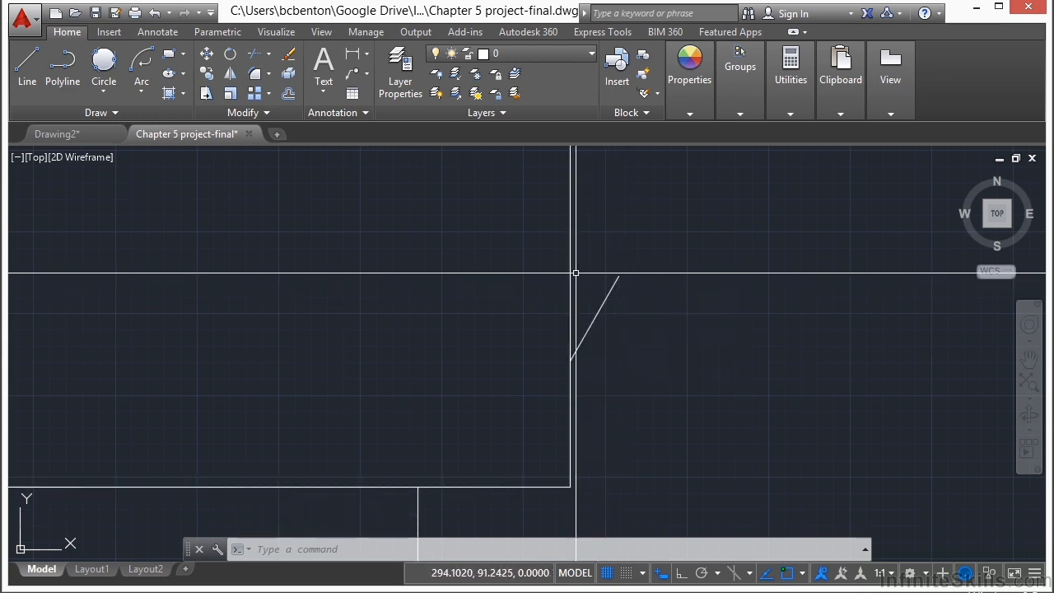
left_click(141, 93)
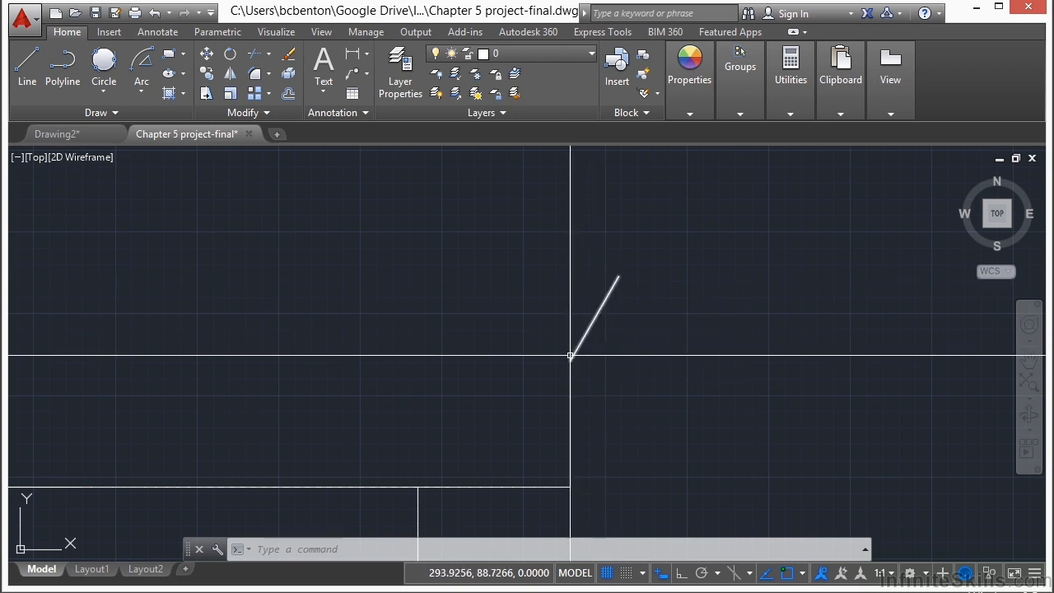
left_click(140, 84)
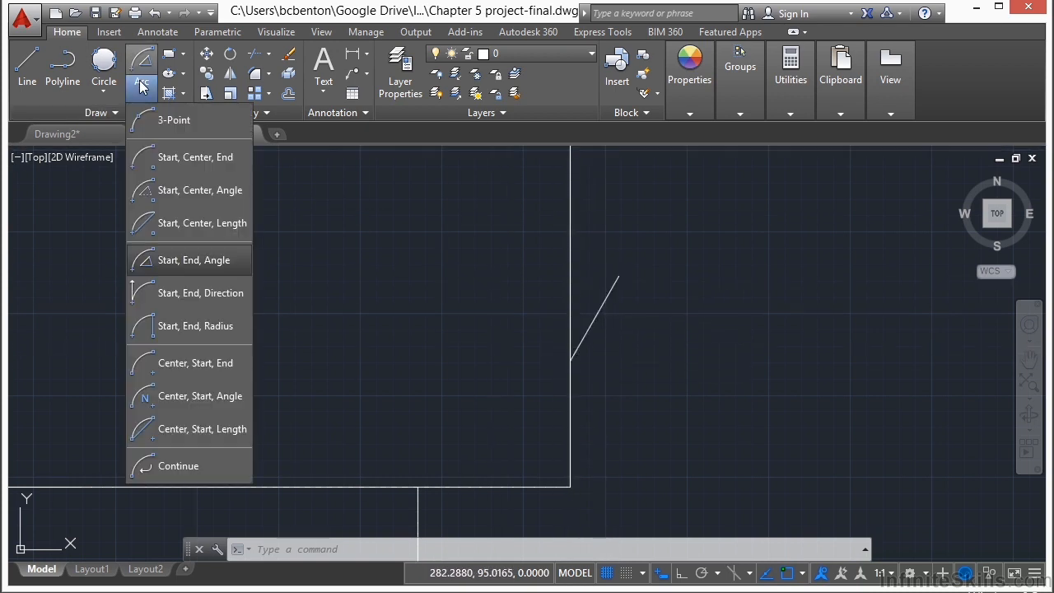
left_click(225, 396)
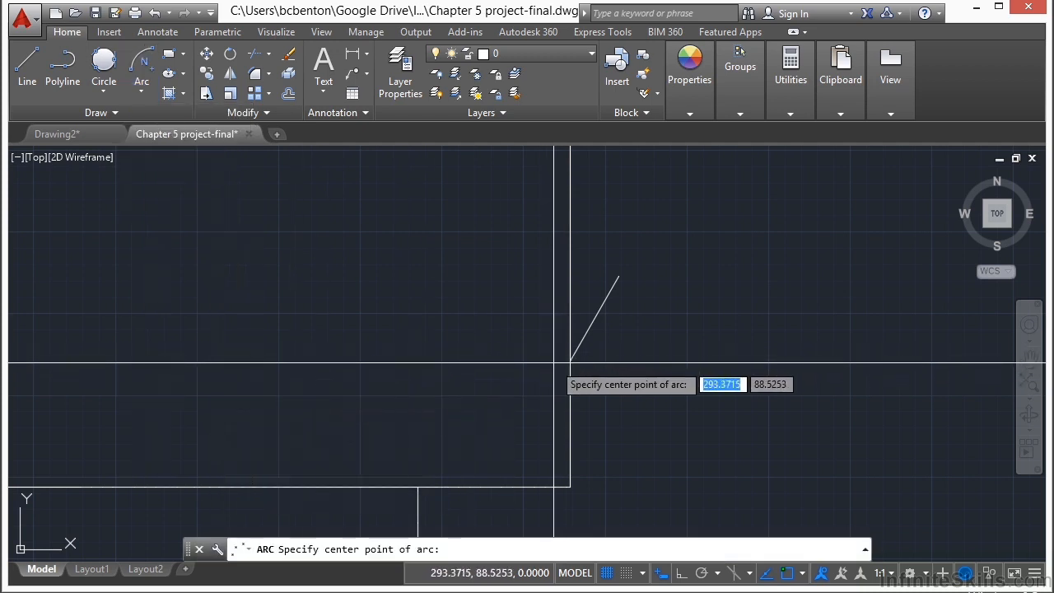
left_click(571, 361)
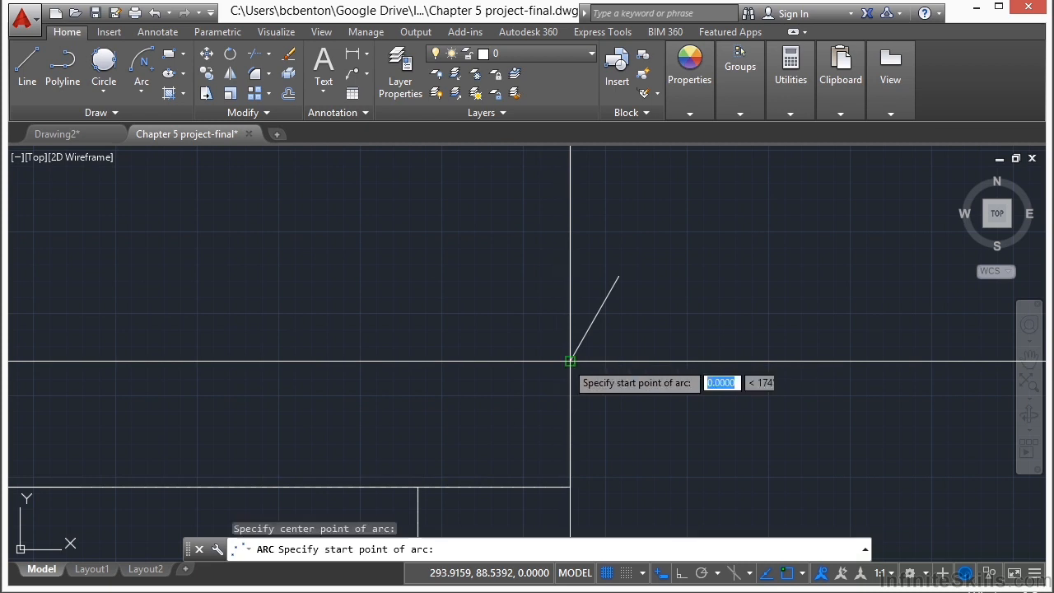
left_click(618, 275)
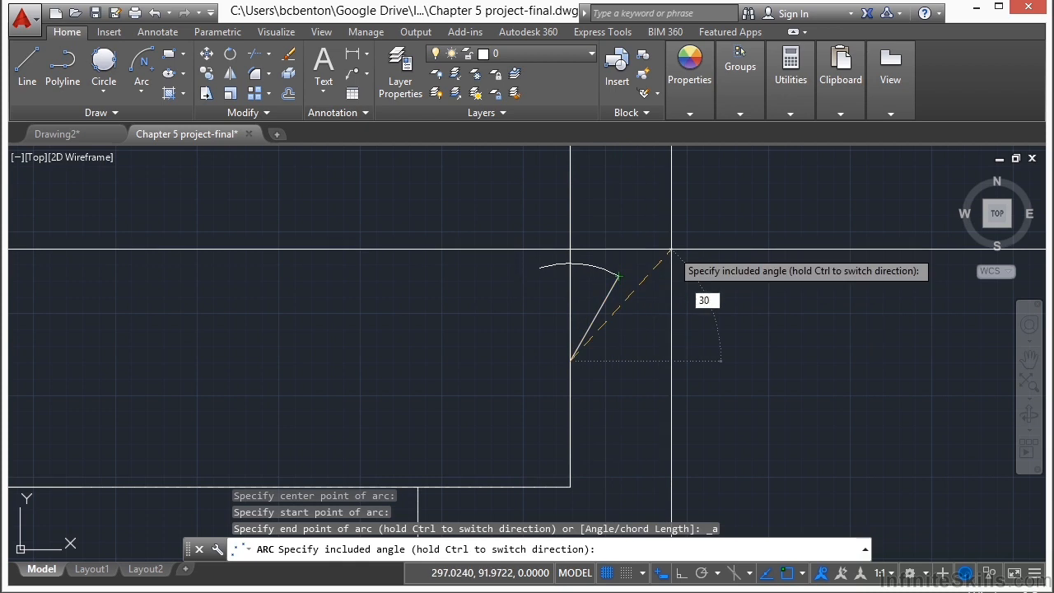
key("Return")
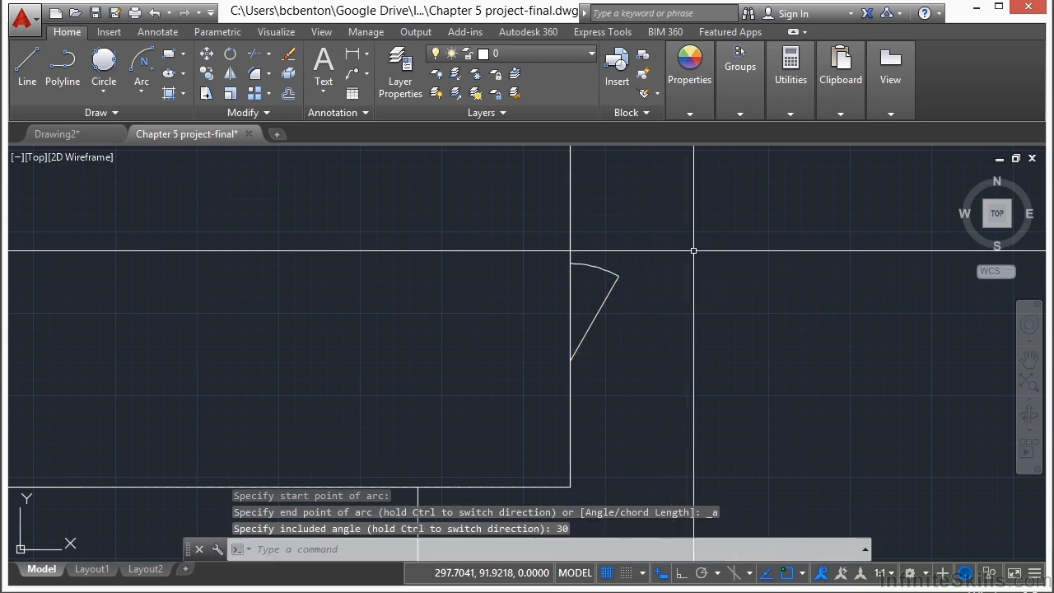
Return to a view of the whole figure and save the drawing
scroll(639, 265, "down", 4)
scroll(526, 267, "down", 8)
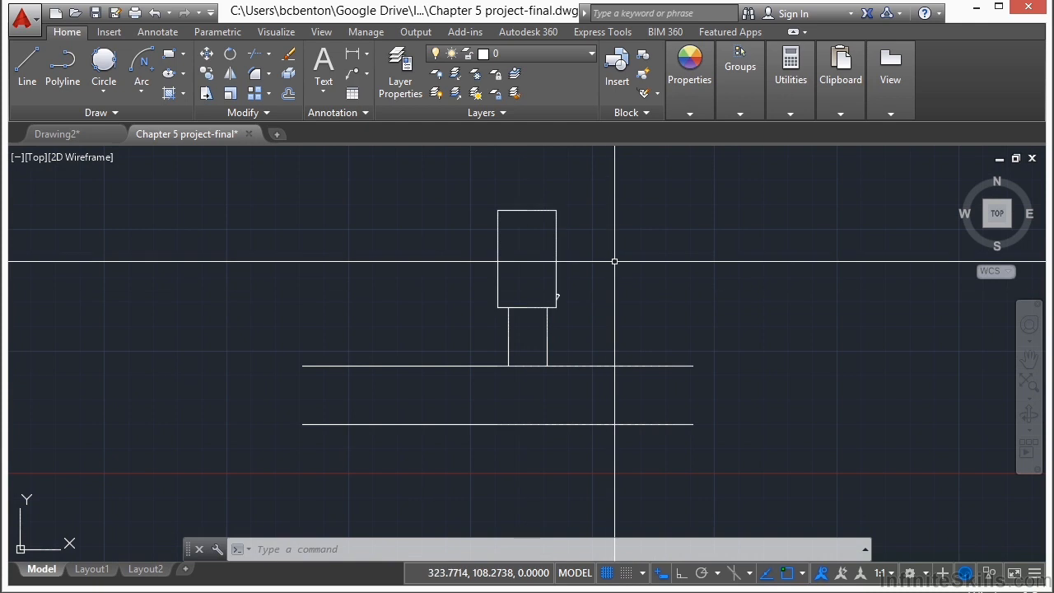
left_click(96, 13)
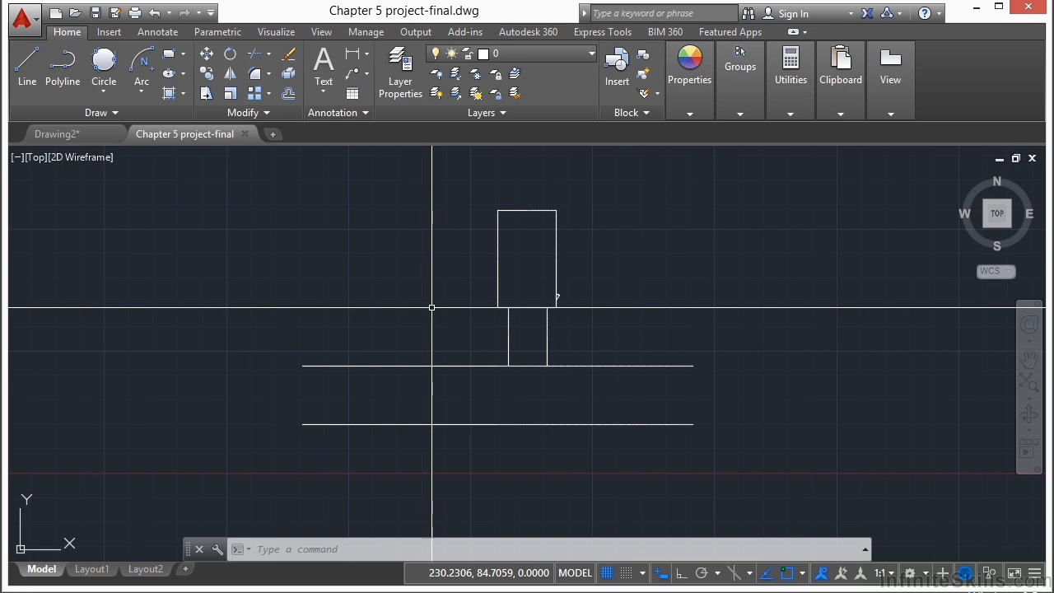
Start a polyline at the small arc's end on the rectangle's right edge with an Ortho horizontal segment about 8.9 units to the right
scroll(577, 311, "up", 4)
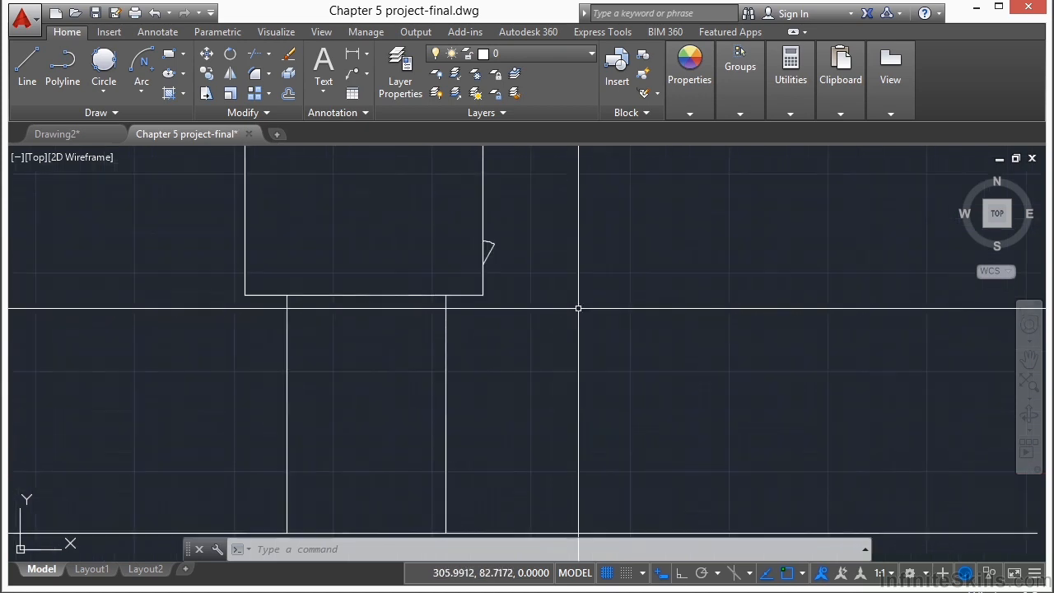
left_click(66, 74)
scroll(502, 252, "up", 3)
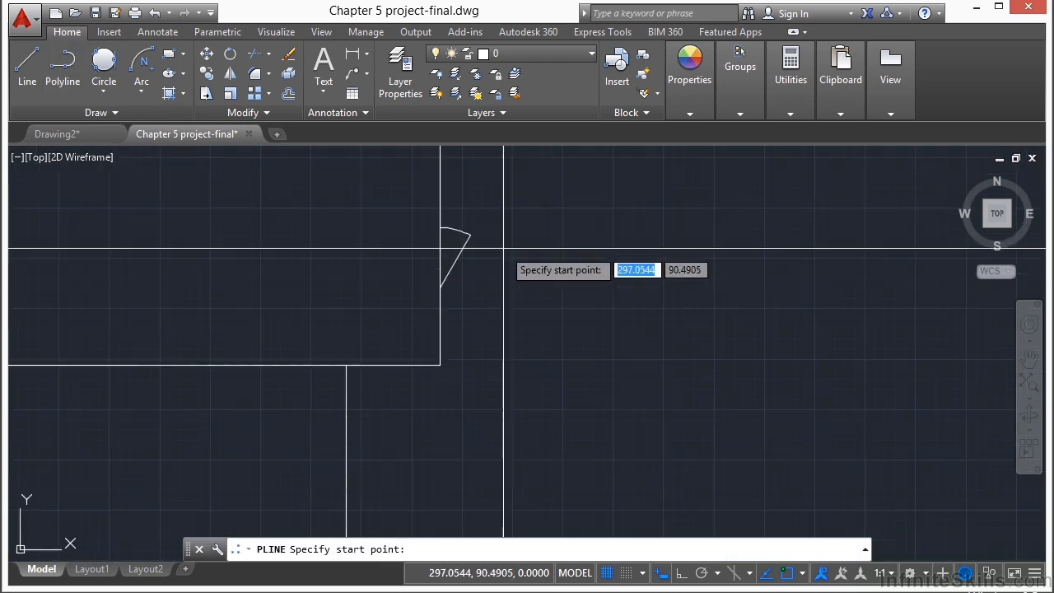
left_click(439, 226)
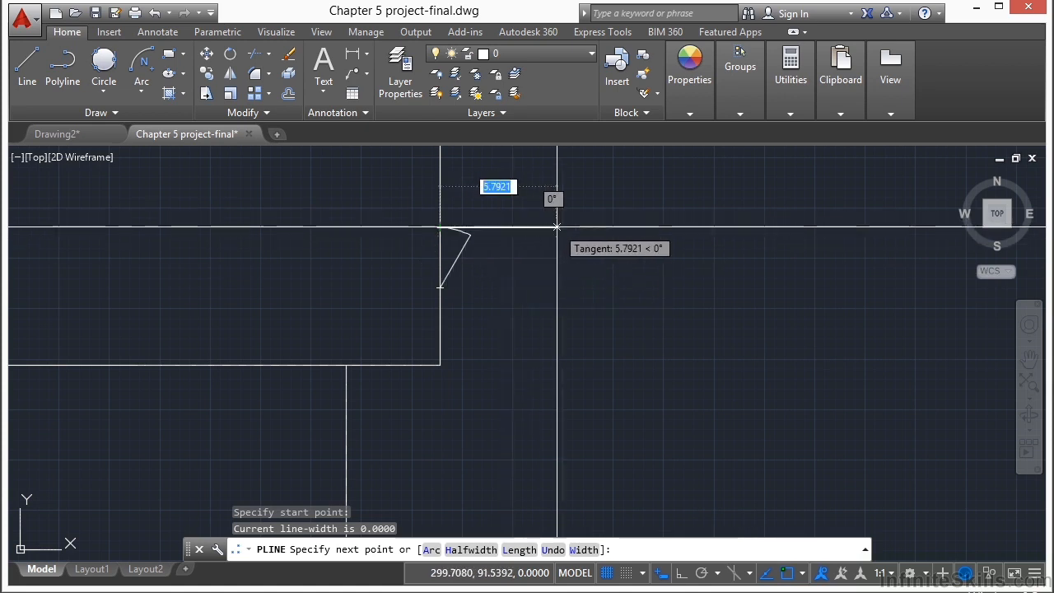
scroll(558, 227, "down", 2)
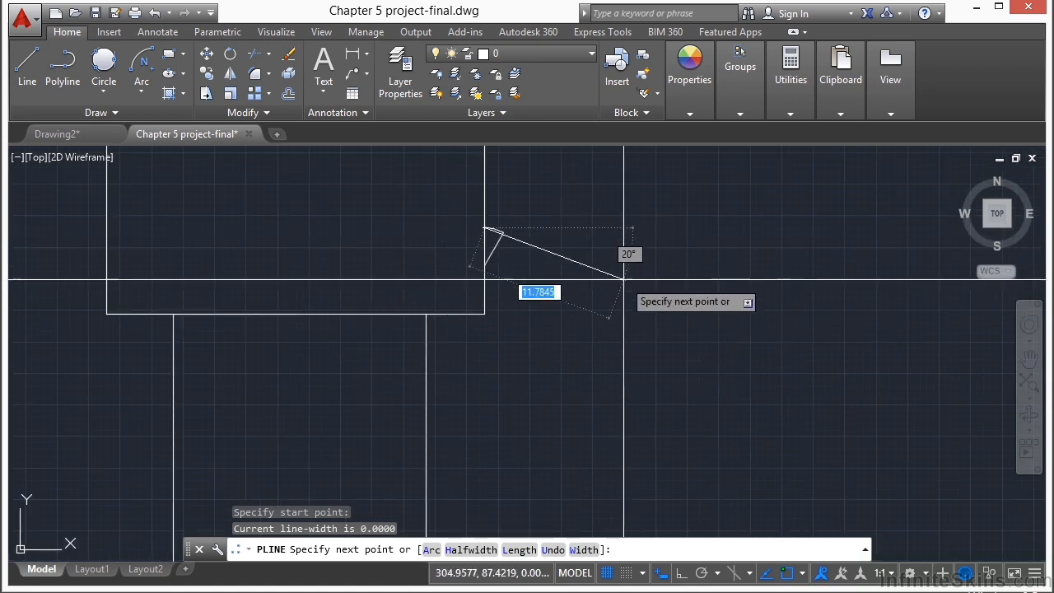
left_click(681, 576)
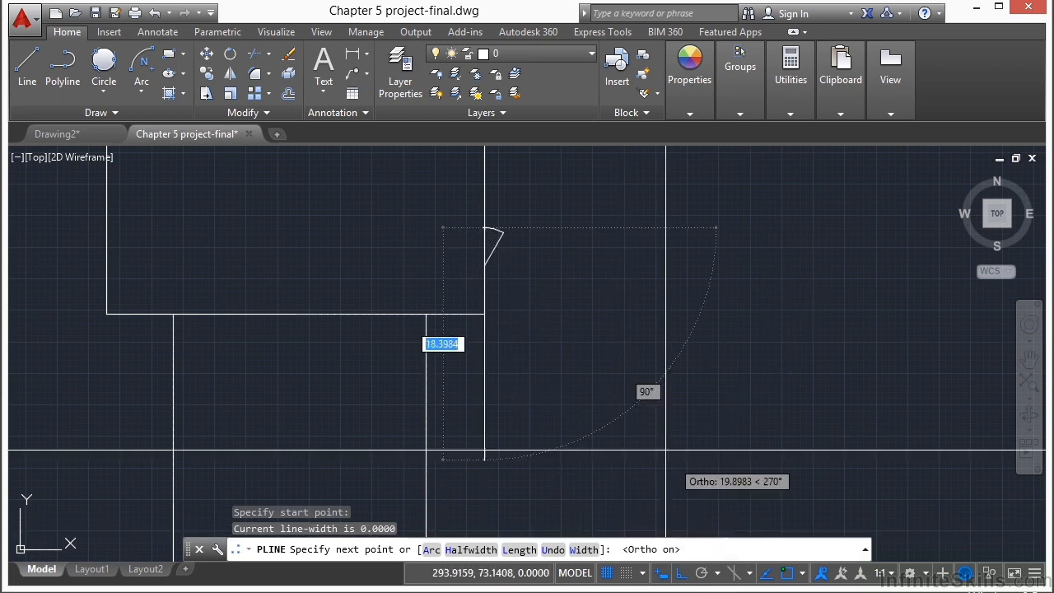
left_click(596, 232)
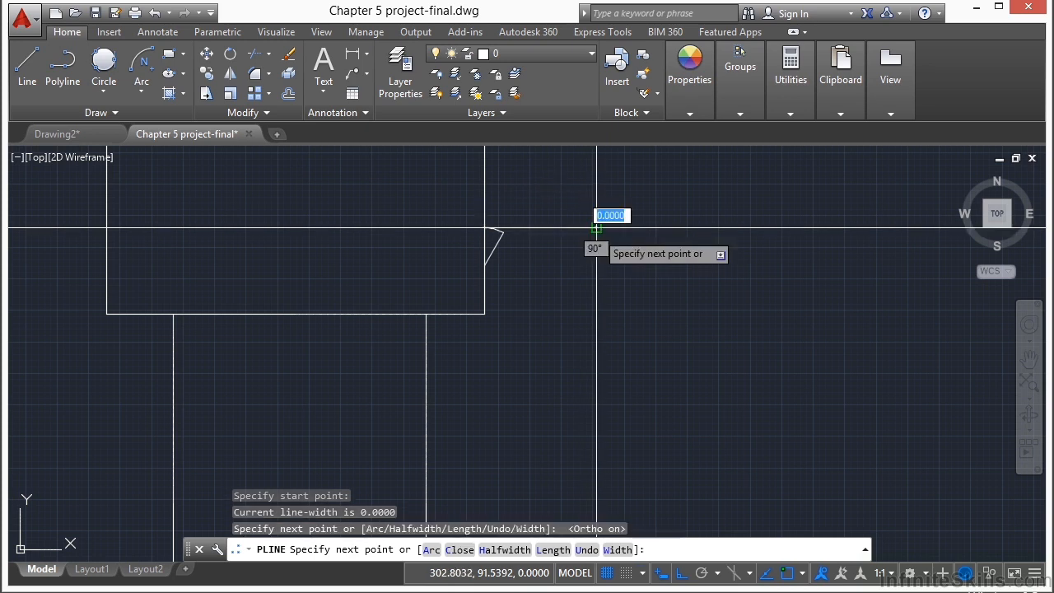
With Ortho off, continue the polyline with a large arc curving down and back, plus a short reverse-curving arc toward the vertical line
left_click(681, 577)
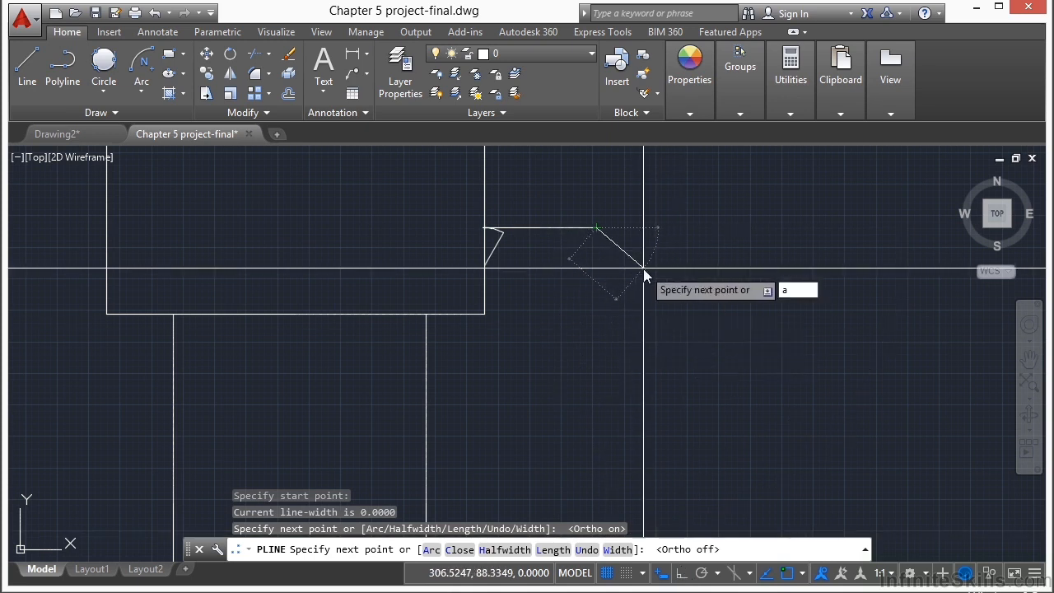
type("a")
key("Return")
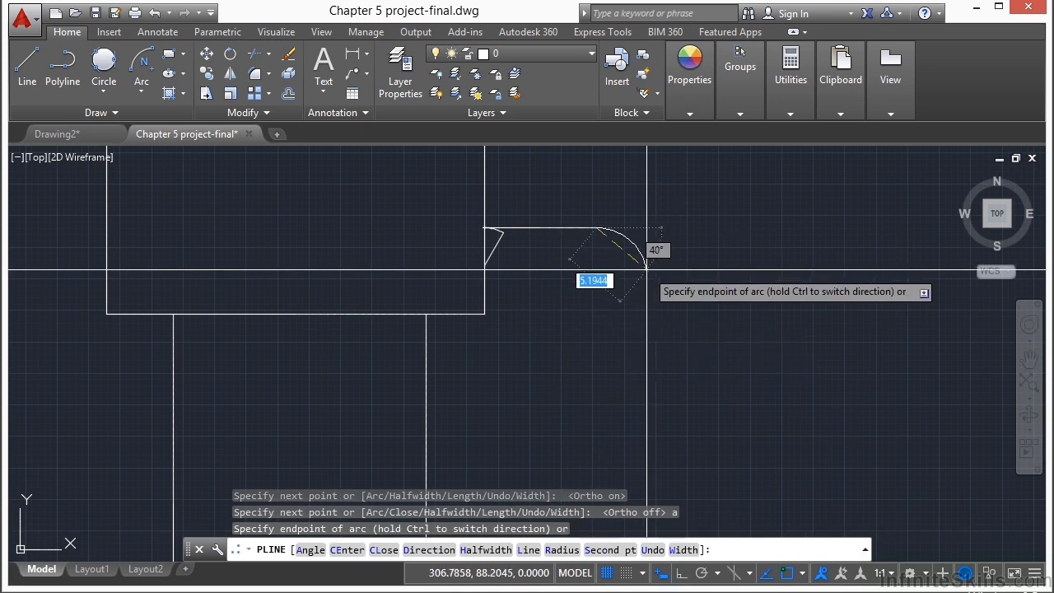
mouse_move(659, 329)
middle_mouse_down()
mouse_move(614, 219)
mouse_move(622, 293)
mouse_move(612, 316)
middle_mouse_up()
left_click(528, 309)
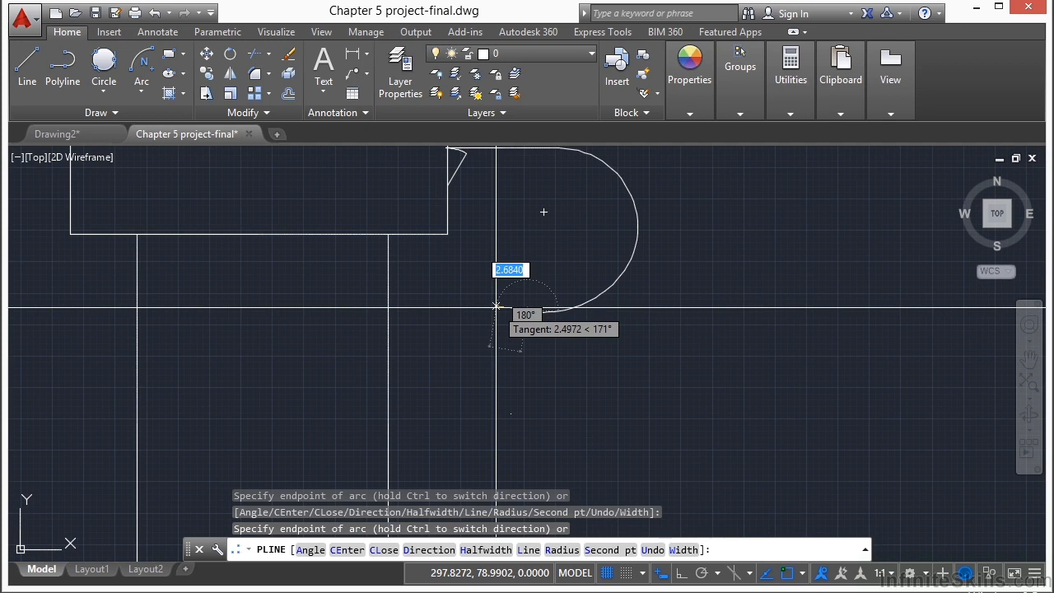
scroll(495, 306, "up", 2)
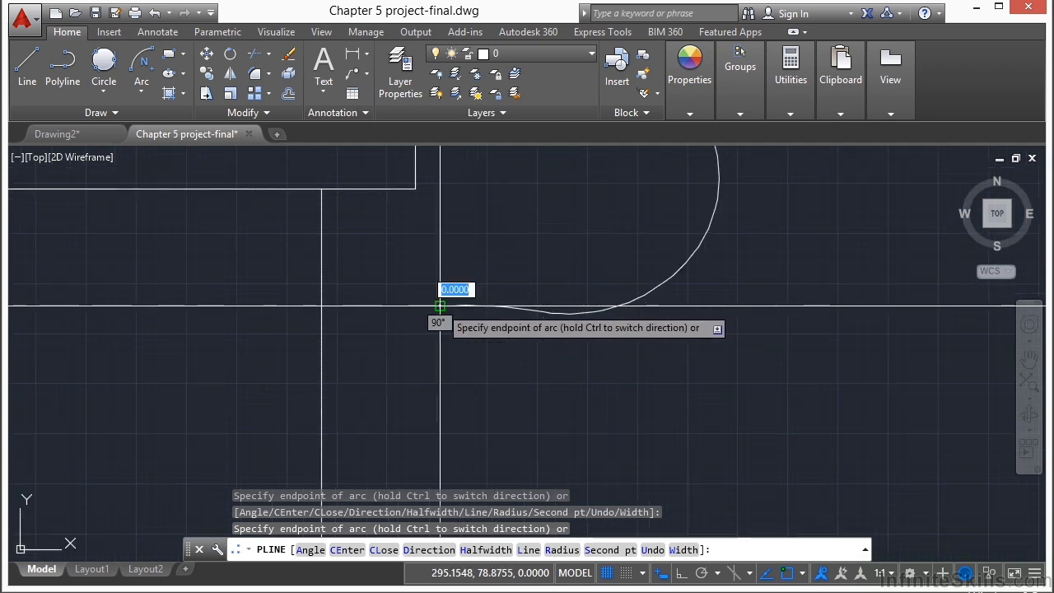
Finish the polyline with a straight segment perpendicular to the right vertical line under the rectangle
type("l")
key("Return")
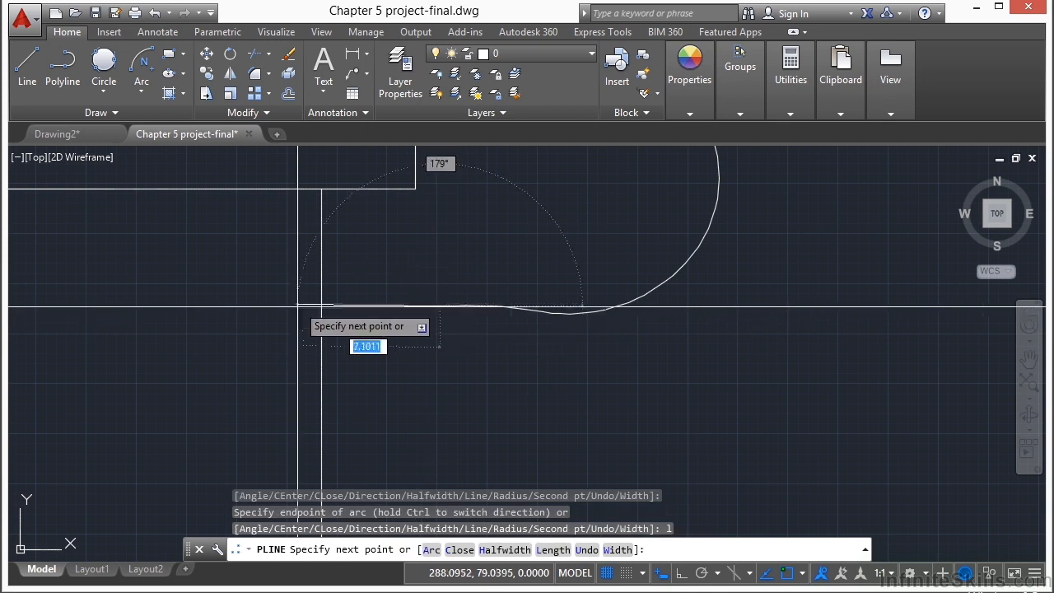
type("per")
key("Return")
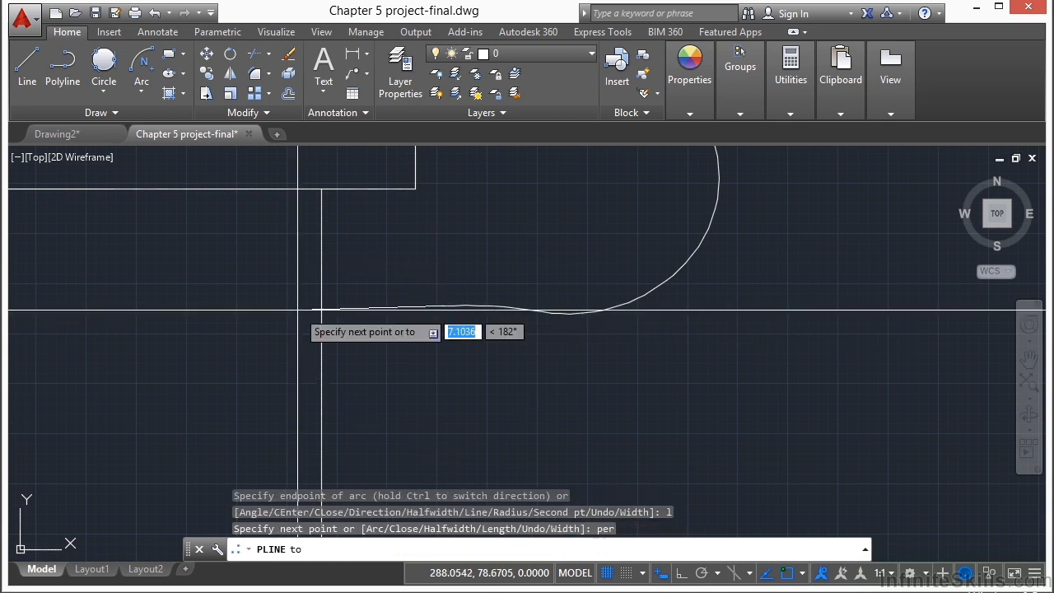
left_click(321, 306)
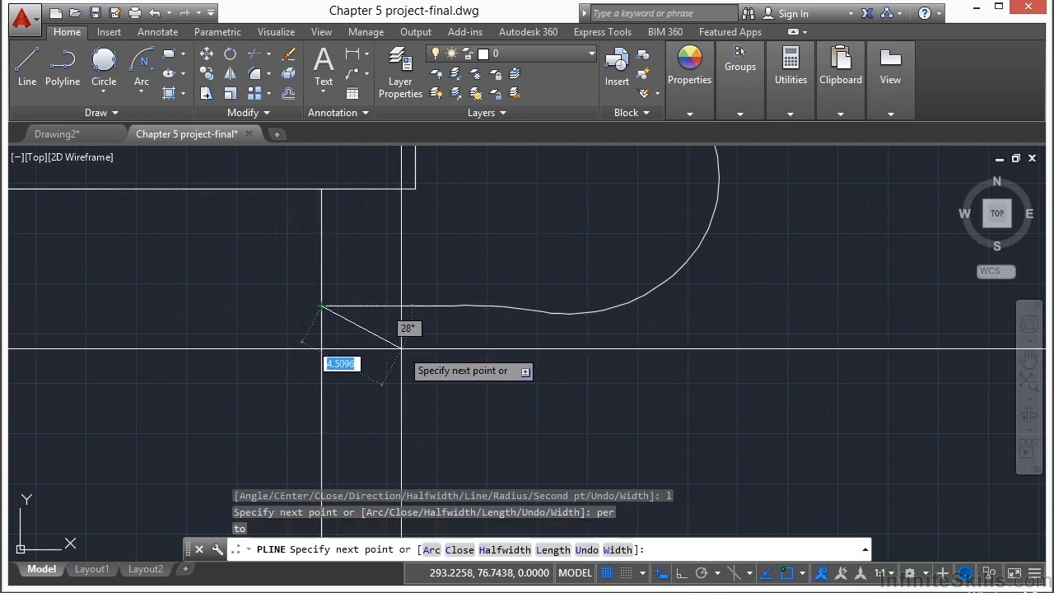
key("Return")
scroll(395, 352, "down", 2)
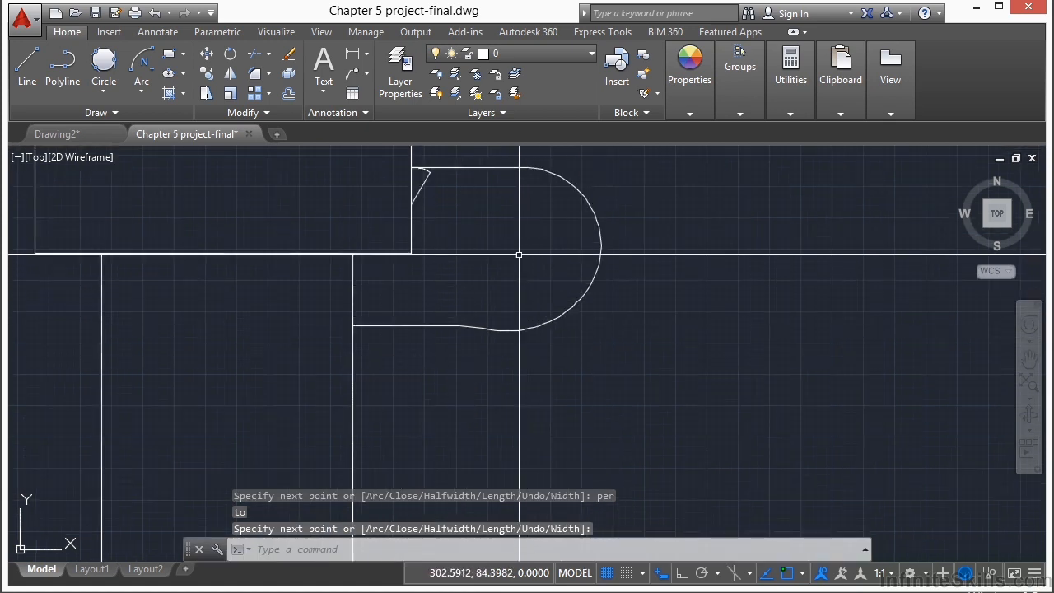
Offset the handle-shaped polyline 3 units to its inner side
type("o")
key("Return")
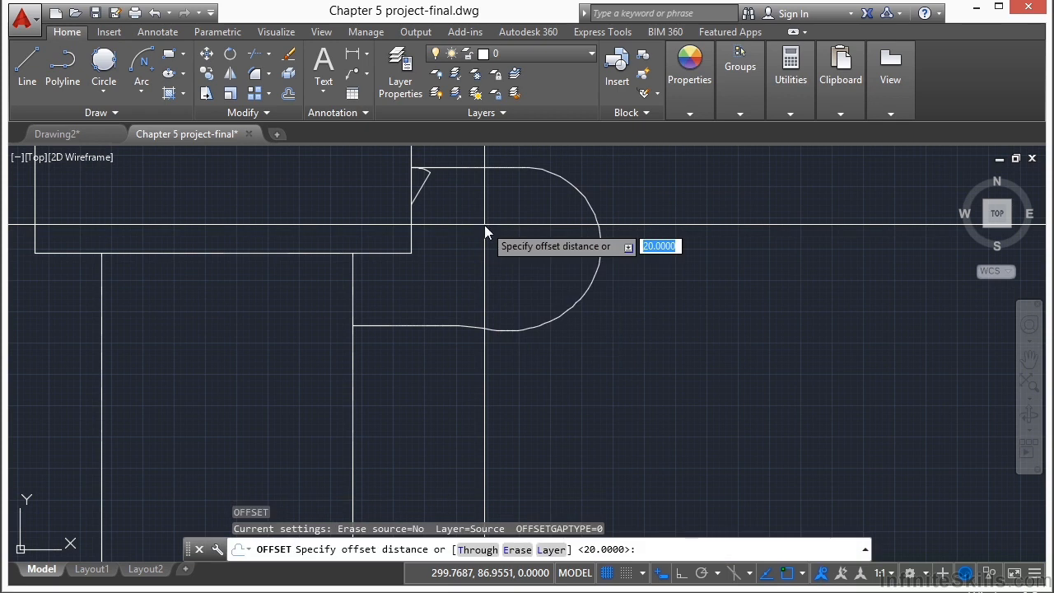
type("3")
key("Return")
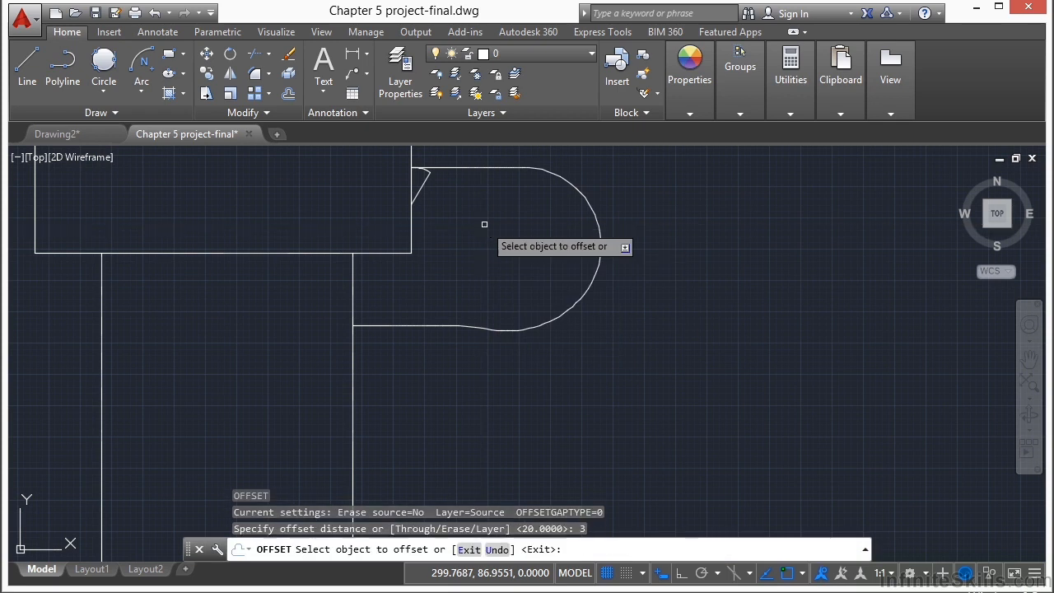
left_click(513, 168)
left_click(526, 197)
key("Return")
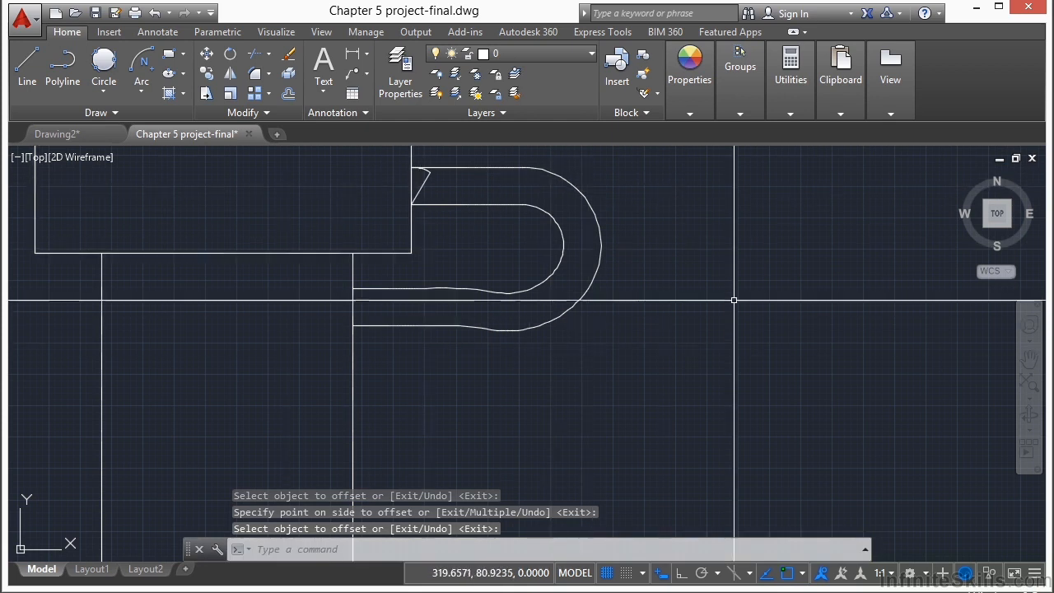
Place nine points in a rough oval loop to the left of the rectangle and the vertical lines, above the upper horizontal line
scroll(660, 311, "down", 4)
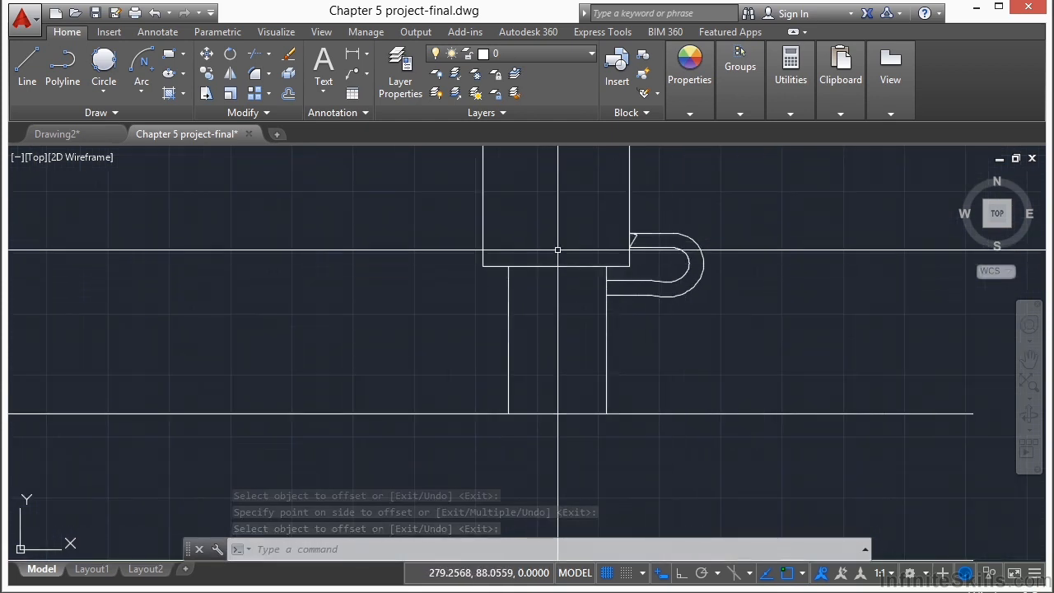
scroll(559, 255, "down", 3)
middle_click_drag(537, 321, 533, 292)
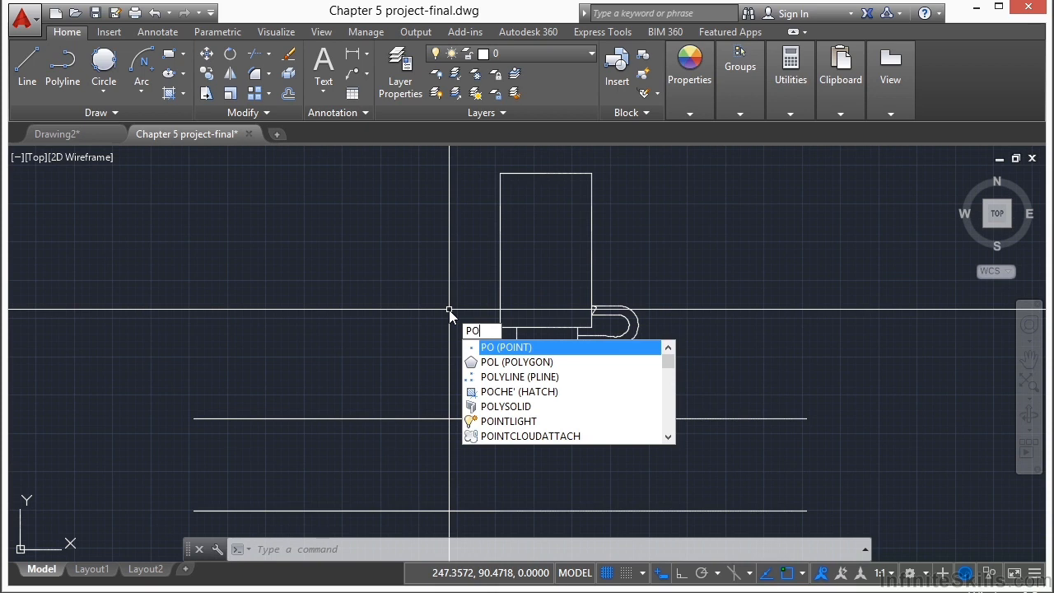
key("Return")
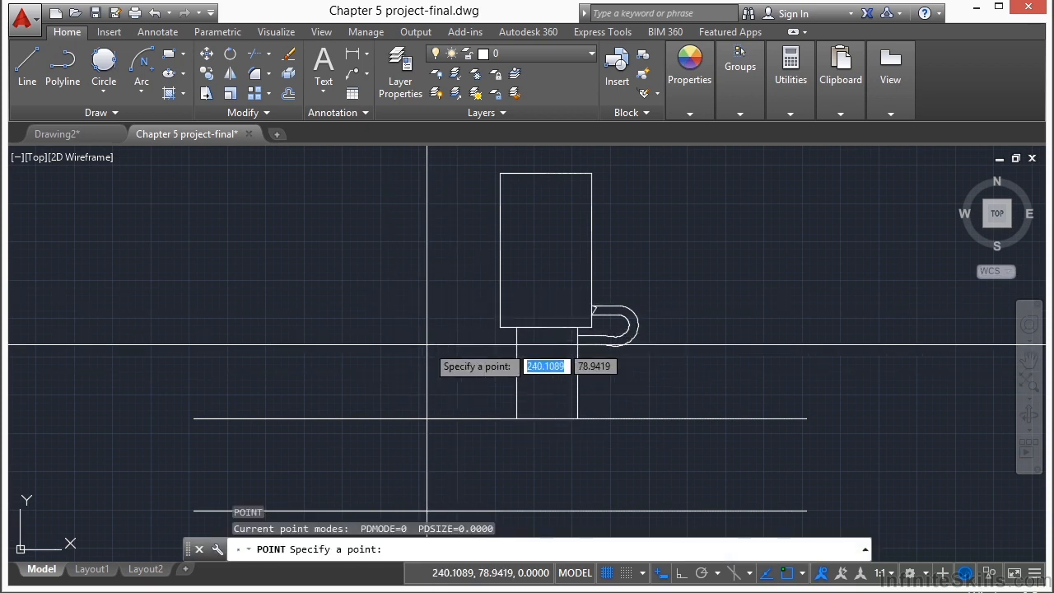
scroll(426, 344, "up", 3)
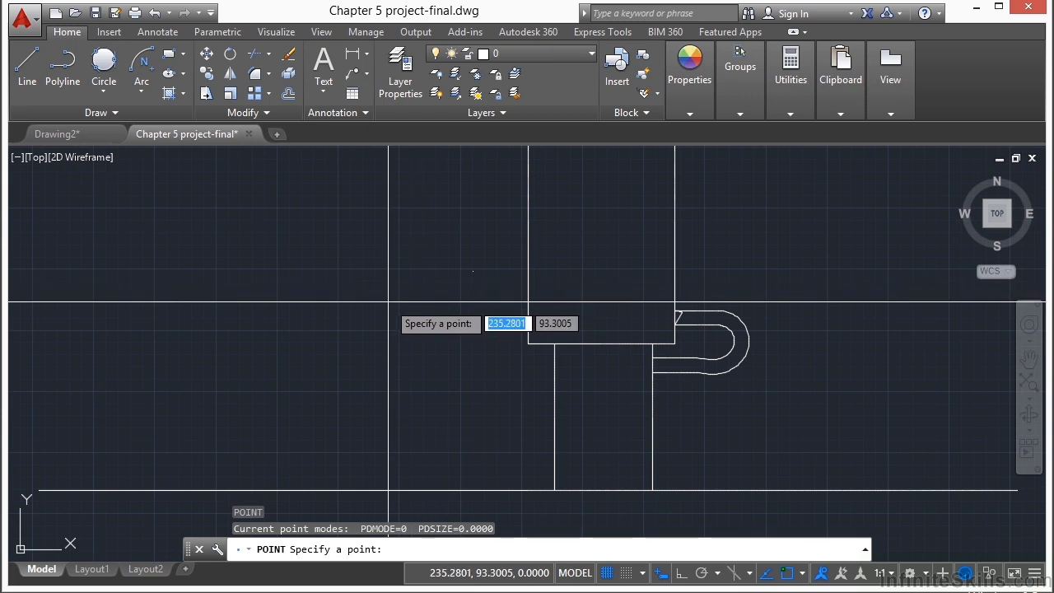
left_click(386, 302)
key("Return")
left_click(387, 456)
key("Return")
left_click(467, 466)
key("Return")
left_click(501, 416)
key("Return")
left_click(508, 328)
key("Return")
left_click(499, 289)
key("Return")
left_click(427, 283)
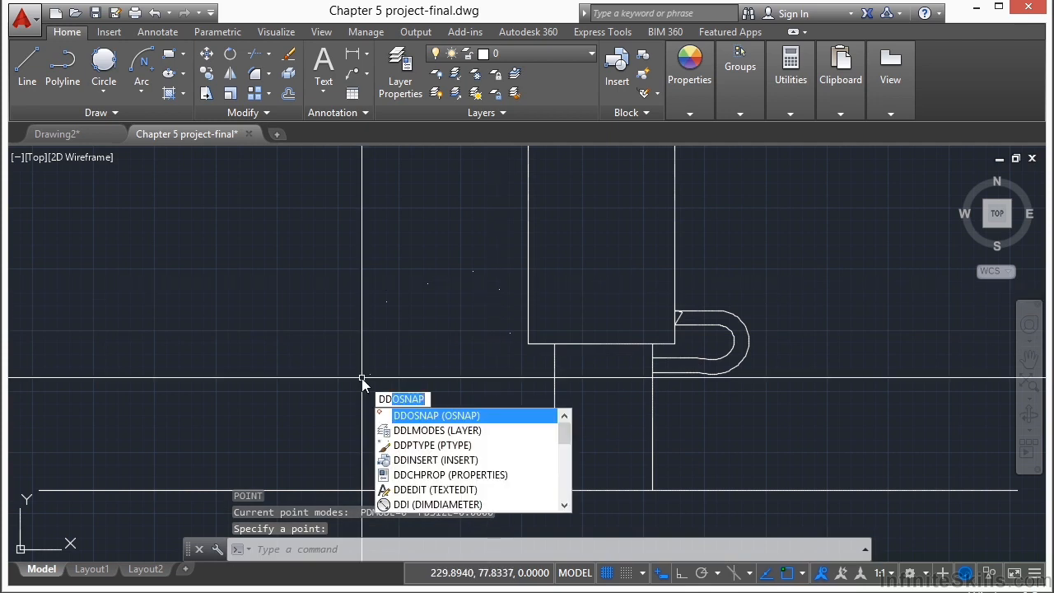
Set the point style to the plain X marker using DDPTYPE, keeping the size at 5% relative to the screen
type("ddptype")
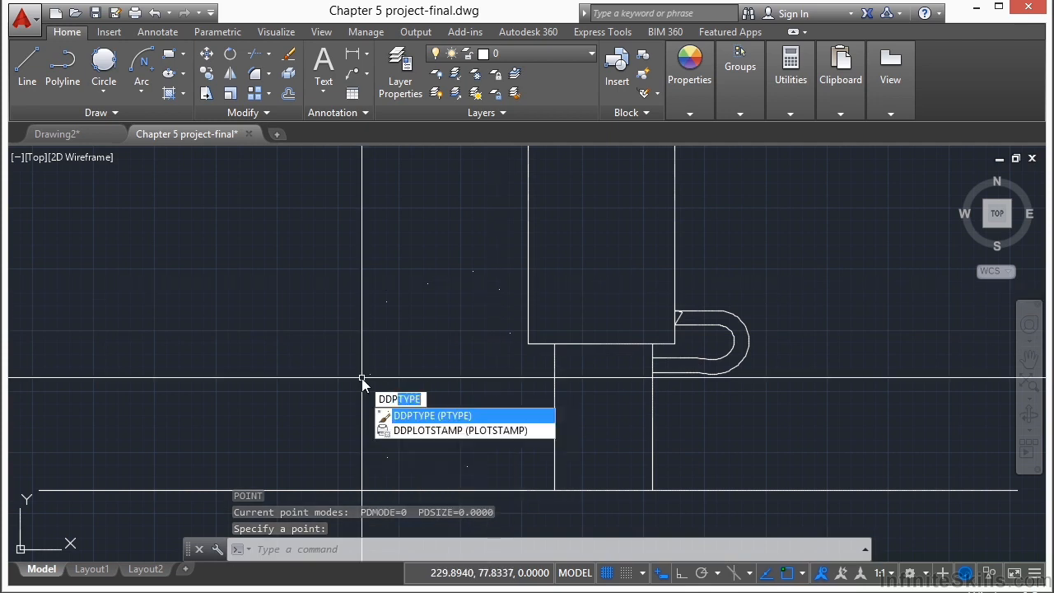
key("Return")
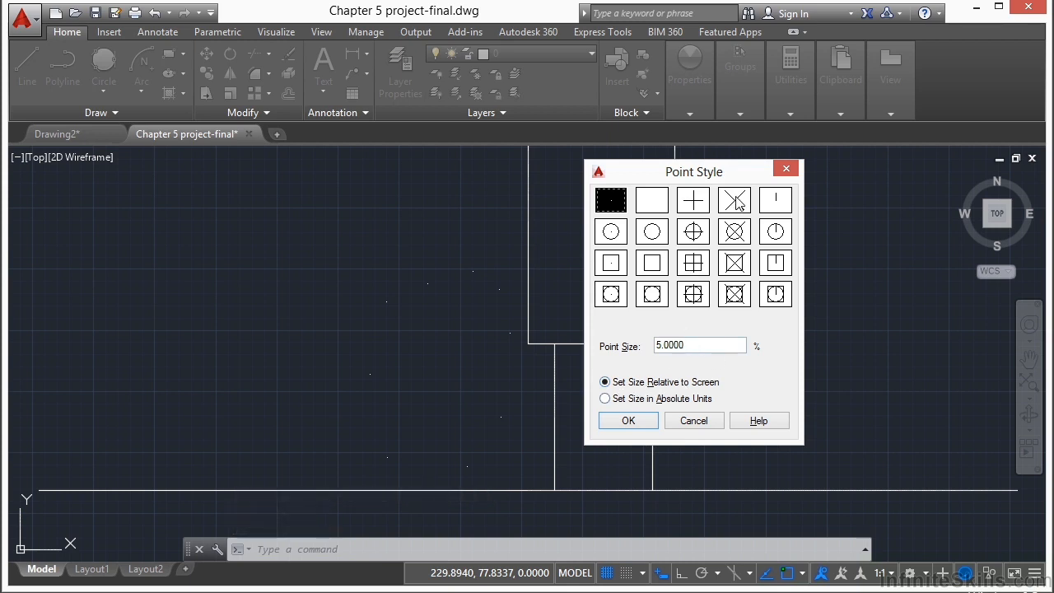
left_click(628, 421)
left_click(636, 416)
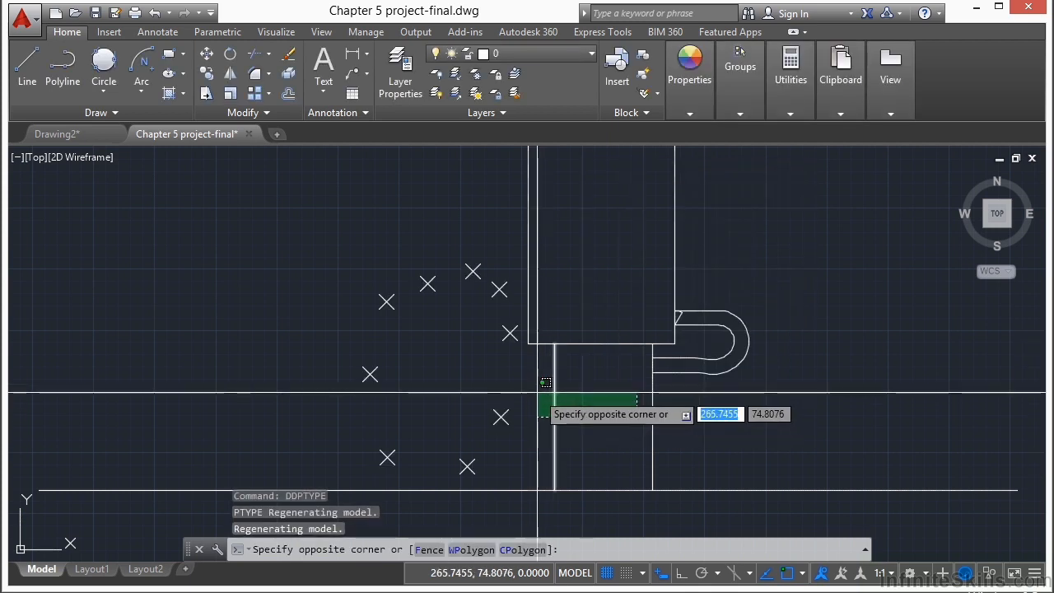
key("Escape")
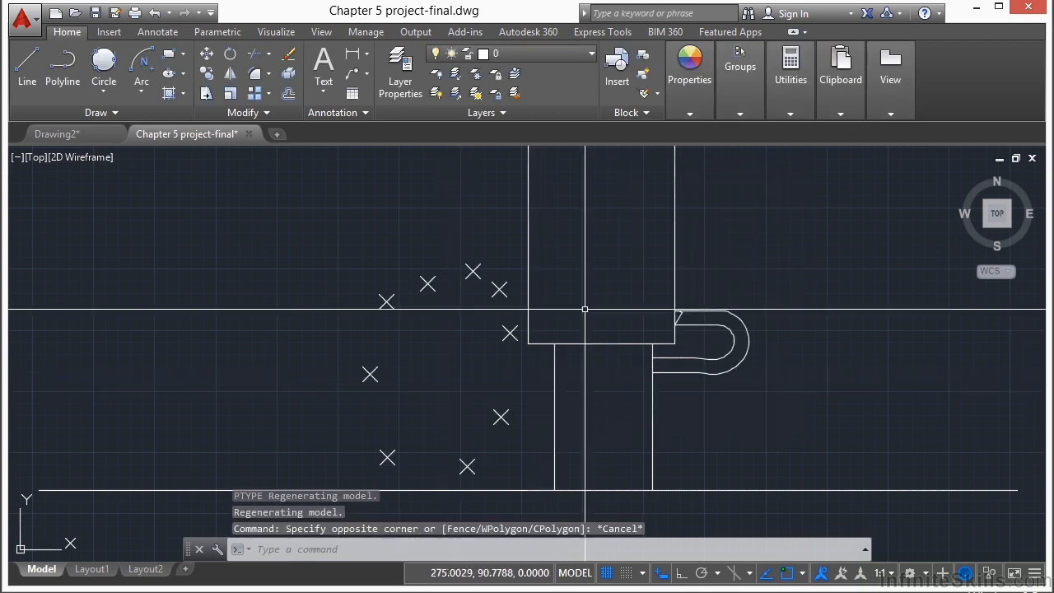
Draw a closed polyline counterclockwise through all nine point markers, starting at the topmost one
left_click(63, 62)
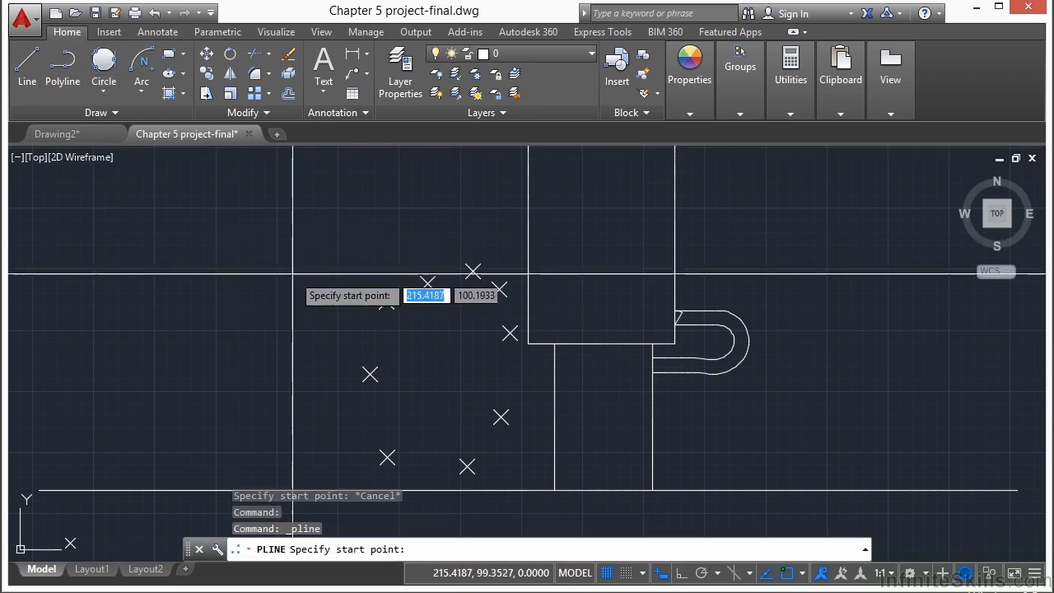
scroll(472, 272, "up", 2)
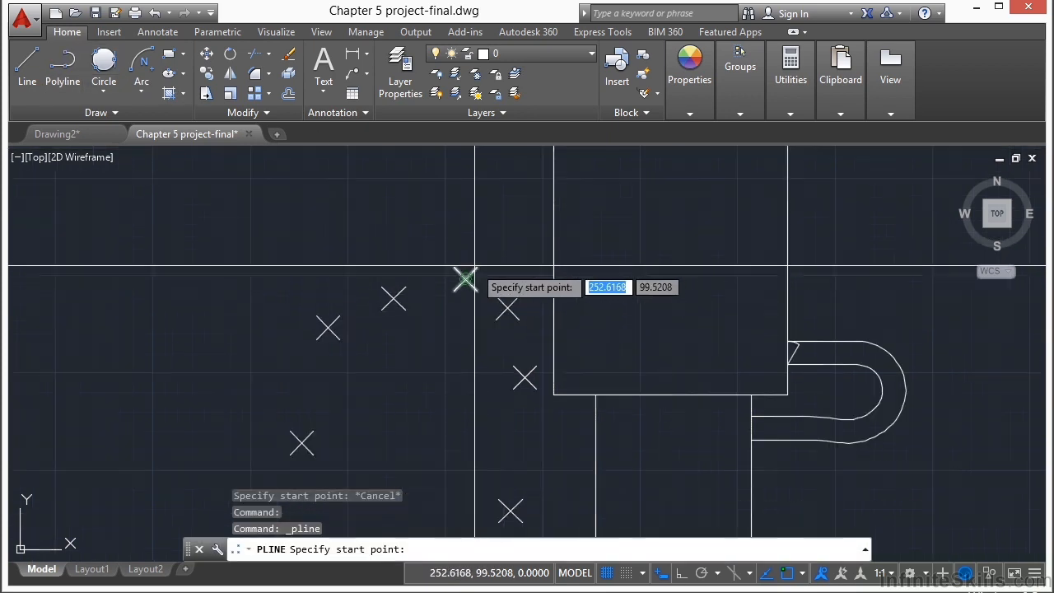
left_click(463, 278)
left_click(393, 298)
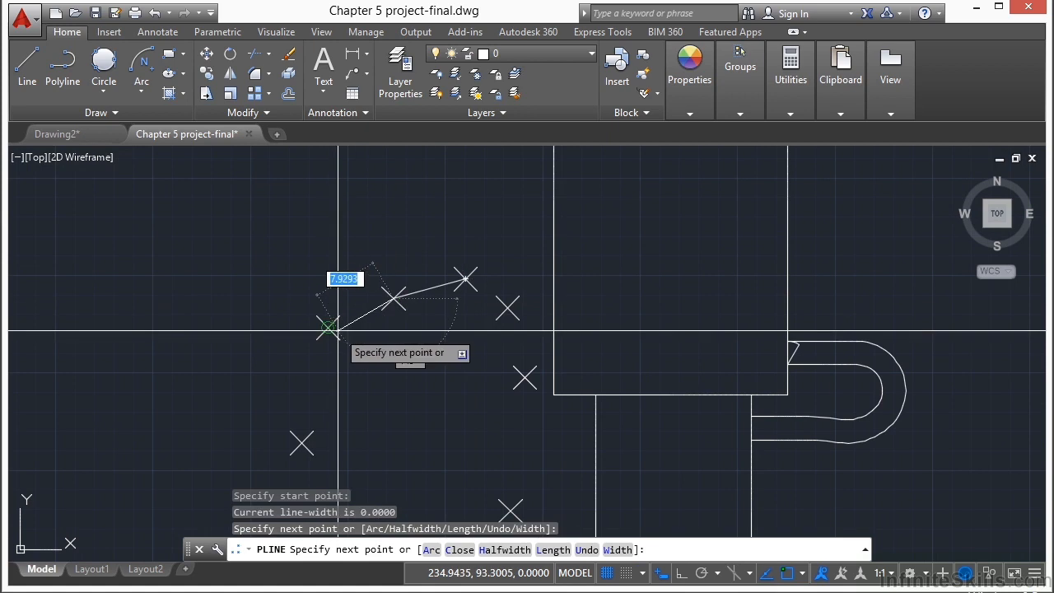
left_click(328, 327)
left_click(302, 442)
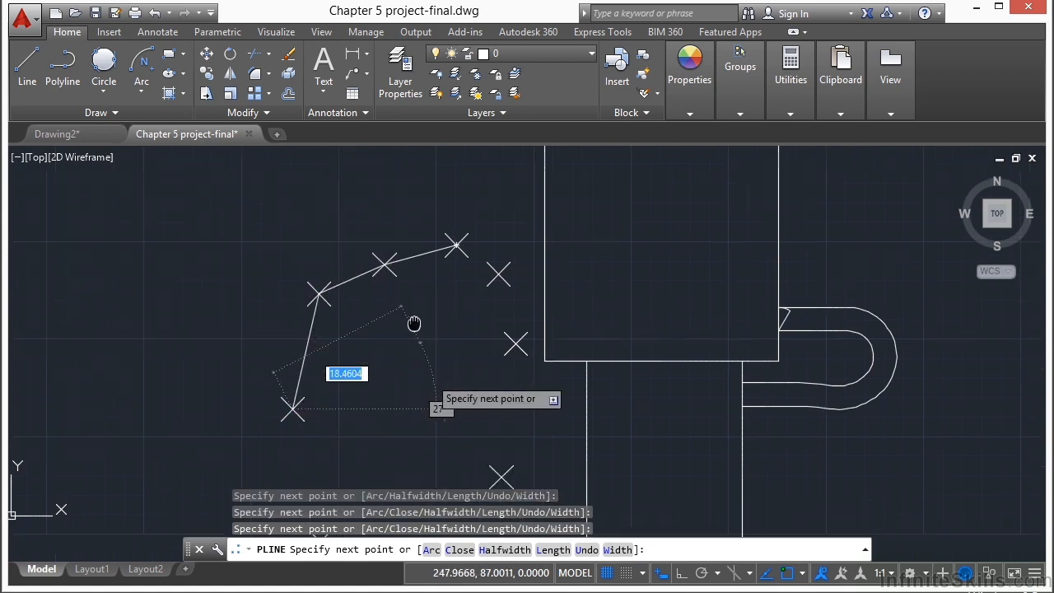
middle_click_drag(428, 367, 376, 242)
left_click(301, 373)
left_click(430, 386)
left_click(484, 308)
left_click(498, 175)
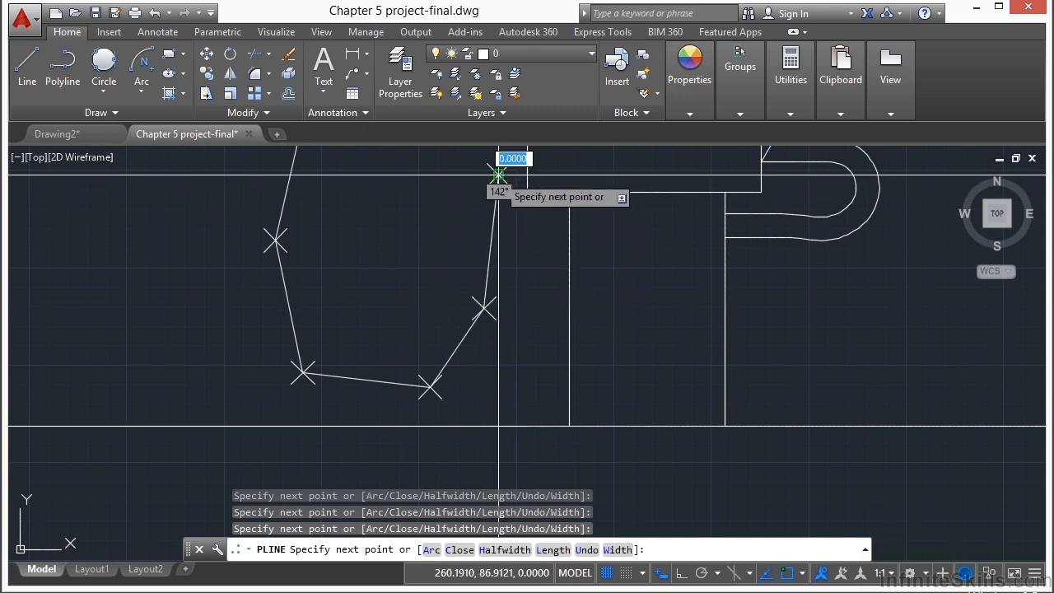
middle_click_drag(482, 213, 474, 367)
left_click(472, 260)
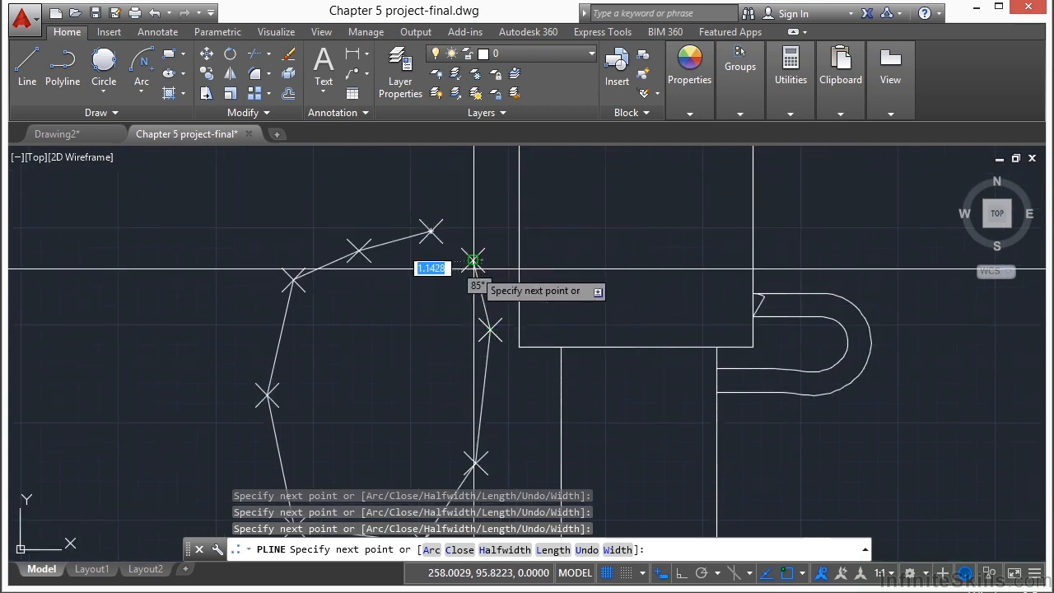
type("cl")
key("Return")
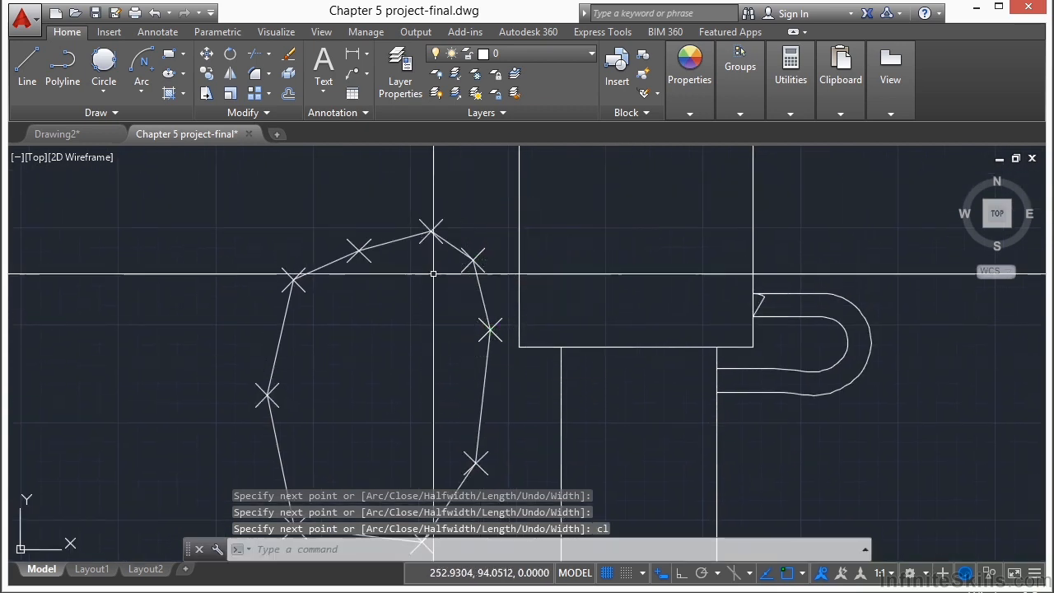
scroll(354, 282, "down", 4)
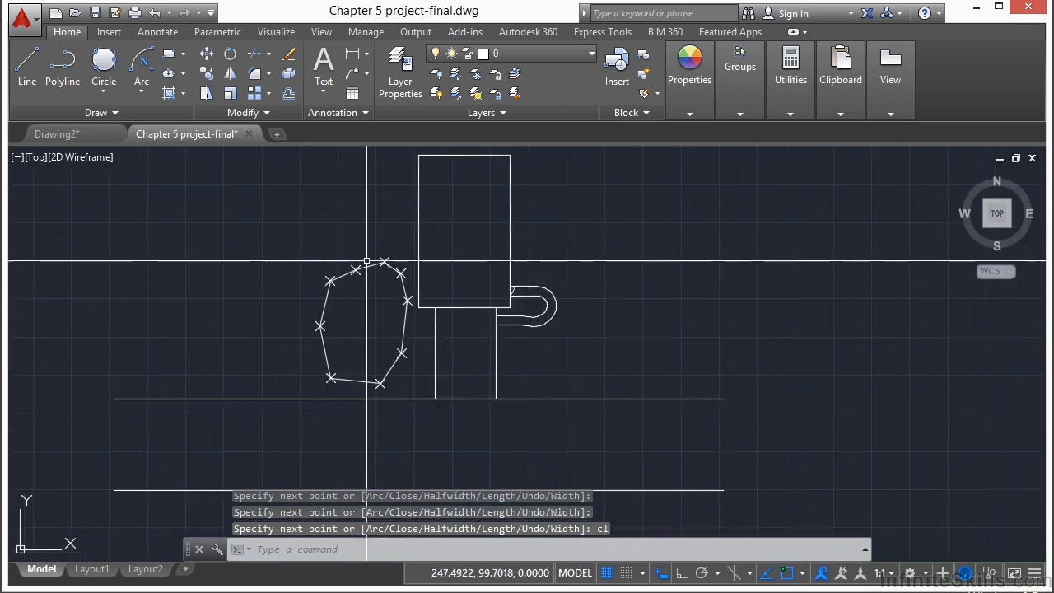
scroll(344, 358, "up", 2)
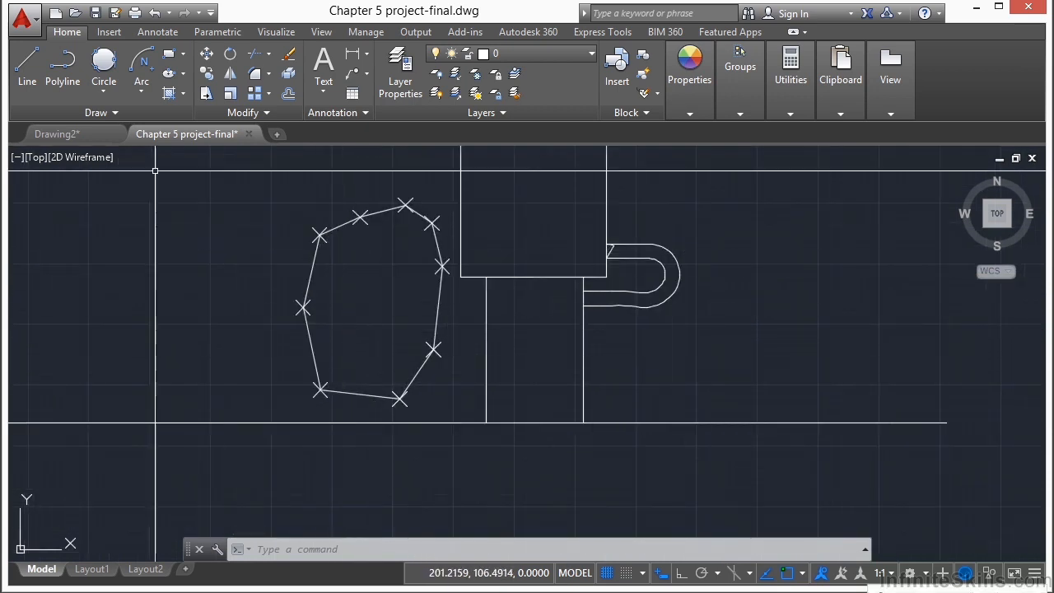
Draw ten separate circles of varying radii, about 2 to 3 units, scattered inside the closed polyline with the X markers
left_click(104, 91)
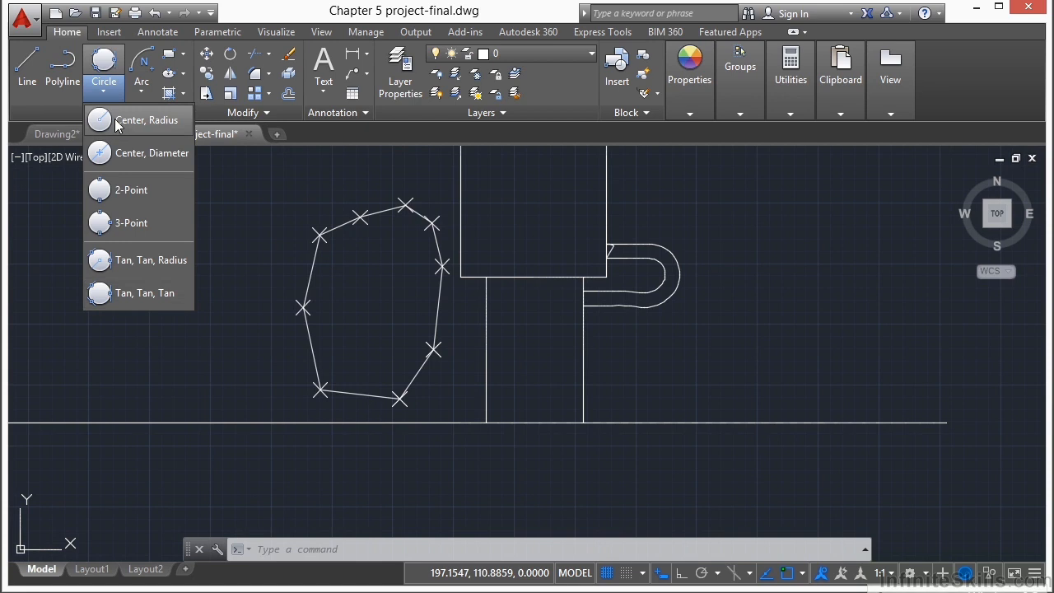
left_click(115, 115)
scroll(346, 291, "up", 2)
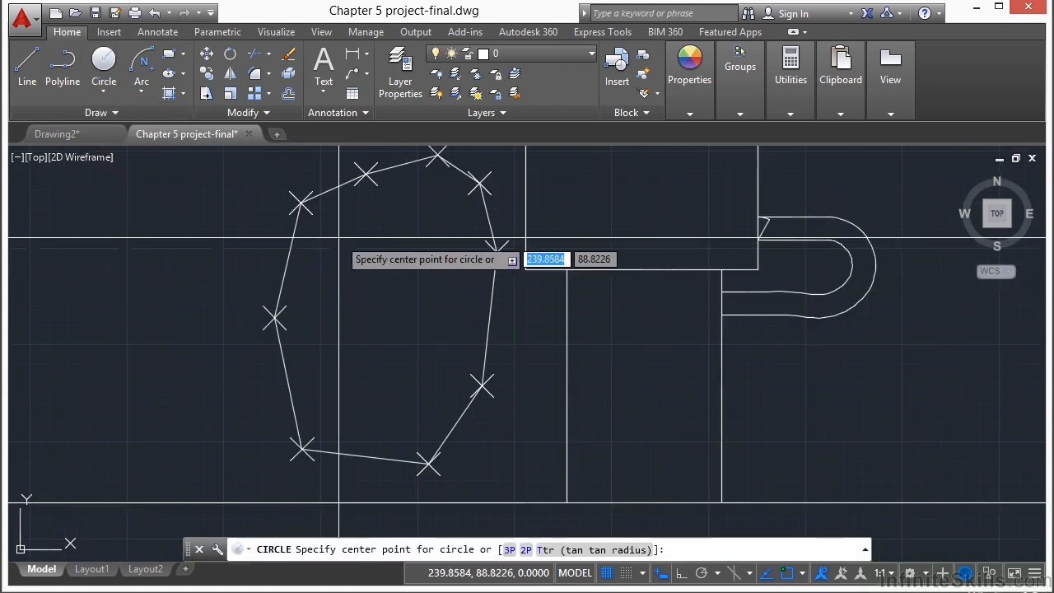
left_click(339, 239)
left_click(356, 239)
key("Return")
left_click(414, 215)
left_click(433, 234)
key("Return")
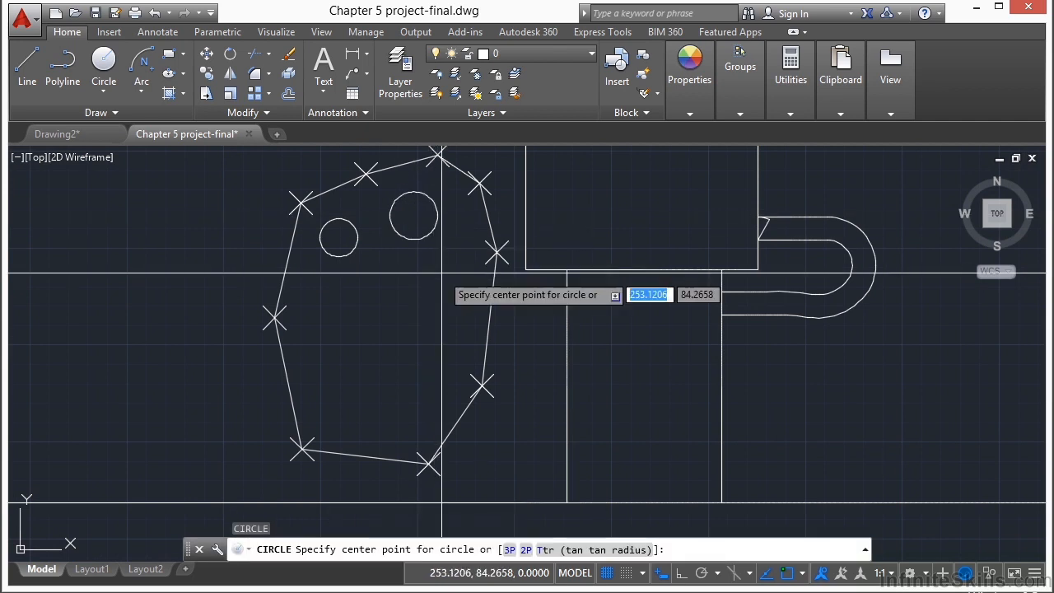
left_click(441, 272)
left_click(453, 272)
key("Return")
left_click(342, 301)
left_click(347, 322)
key("Return")
left_click(398, 297)
left_click(418, 298)
key("Return")
left_click(433, 337)
left_click(453, 337)
key("Return")
left_click(342, 352)
left_click(362, 352)
key("Return")
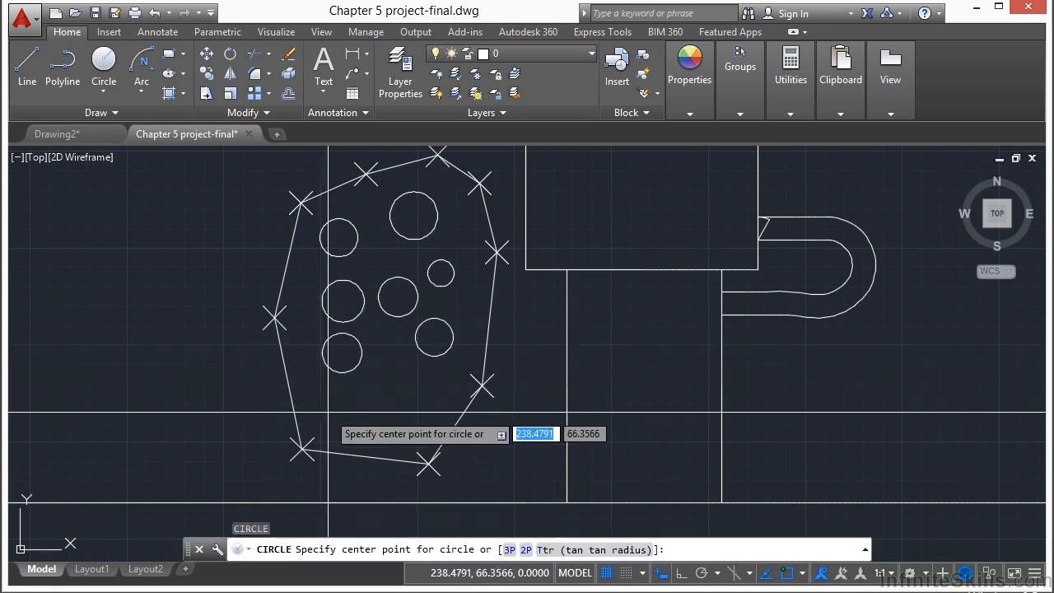
left_click(328, 411)
left_click(340, 423)
left_click(387, 379)
left_click(397, 397)
key("Return")
left_click(396, 425)
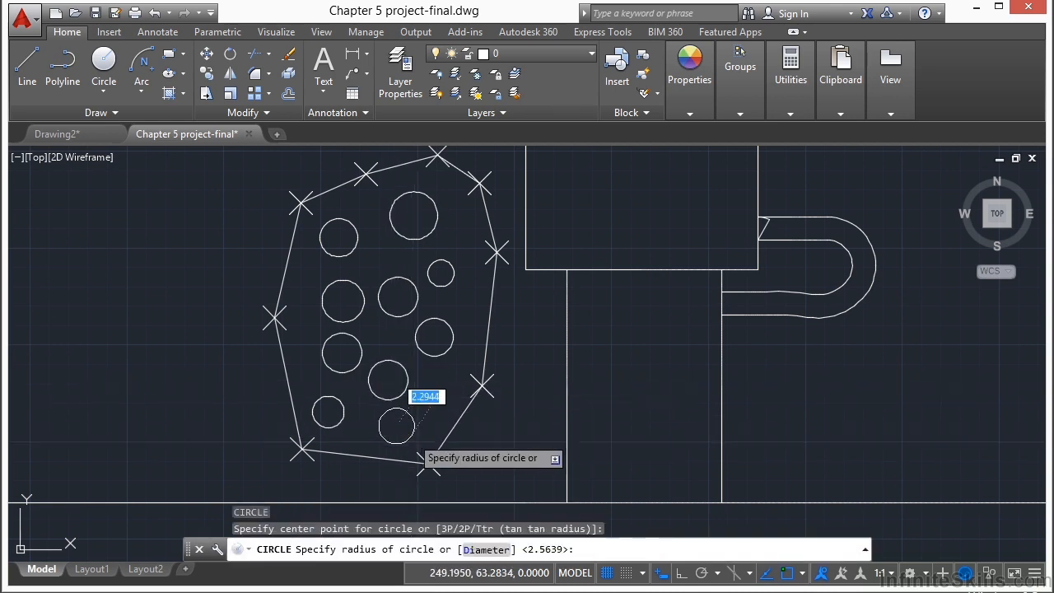
left_click(413, 420)
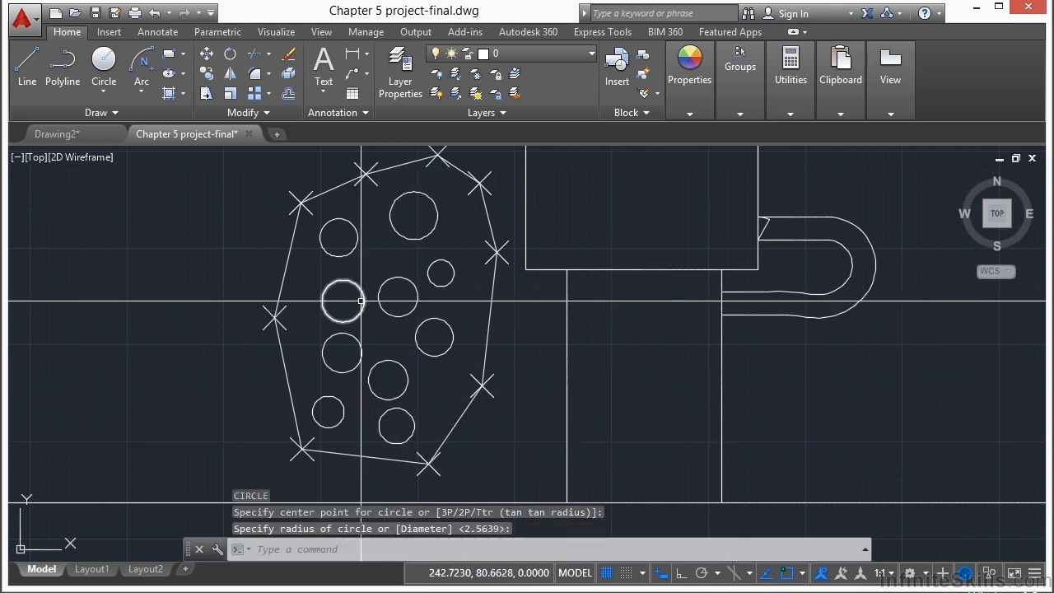
Draw an upright ellipse by its center to the right of the rectangle, with half-axes of 5 horizontally and 10 vertically, using Ortho
scroll(339, 298, "down", 4)
scroll(347, 292, "down", 1)
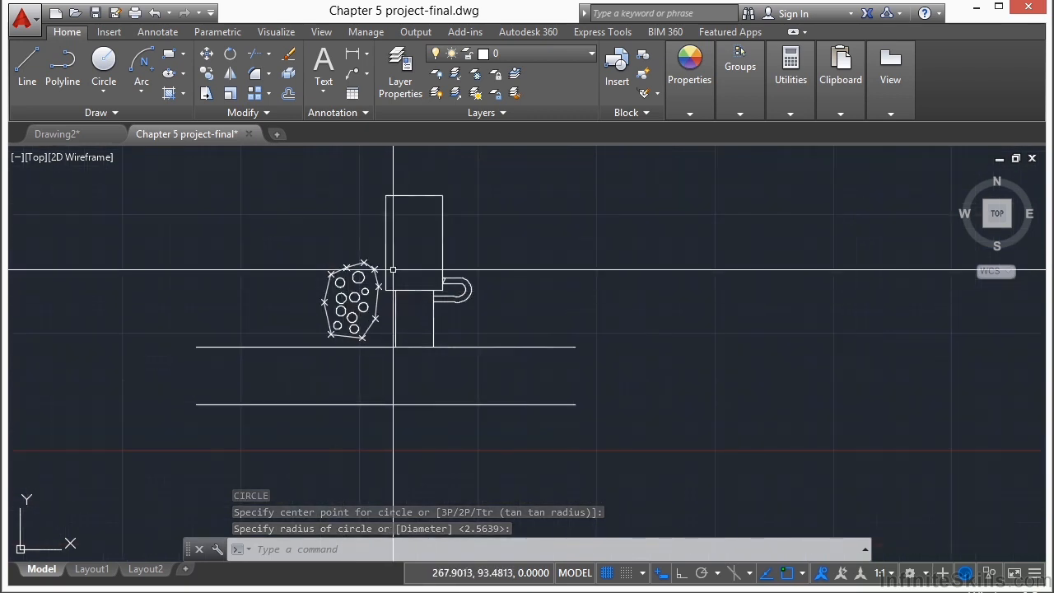
middle_click_drag(394, 272, 373, 305)
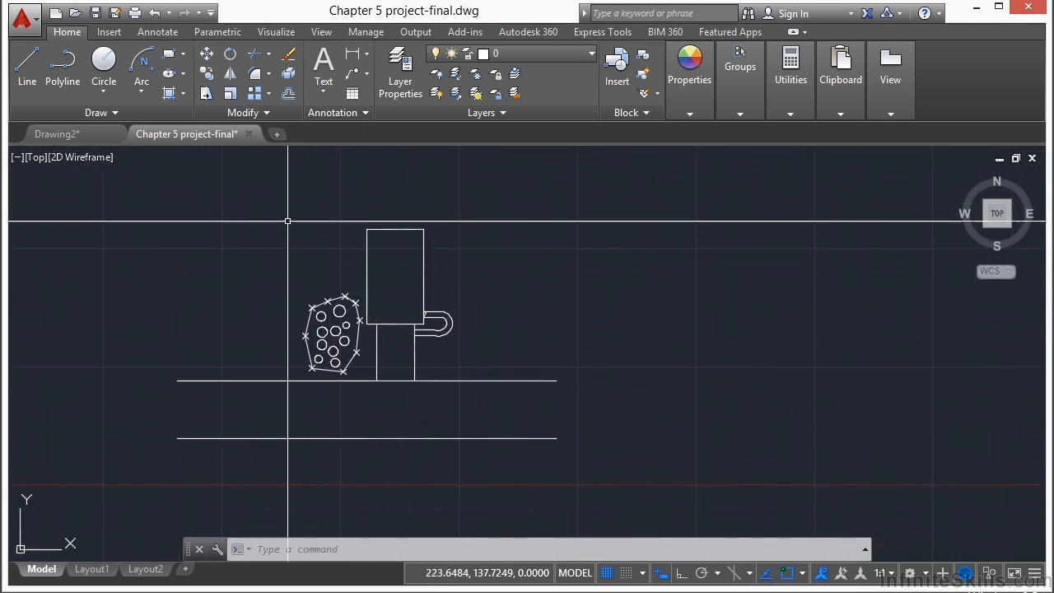
left_click(183, 73)
left_click(218, 101)
scroll(476, 274, "up", 2)
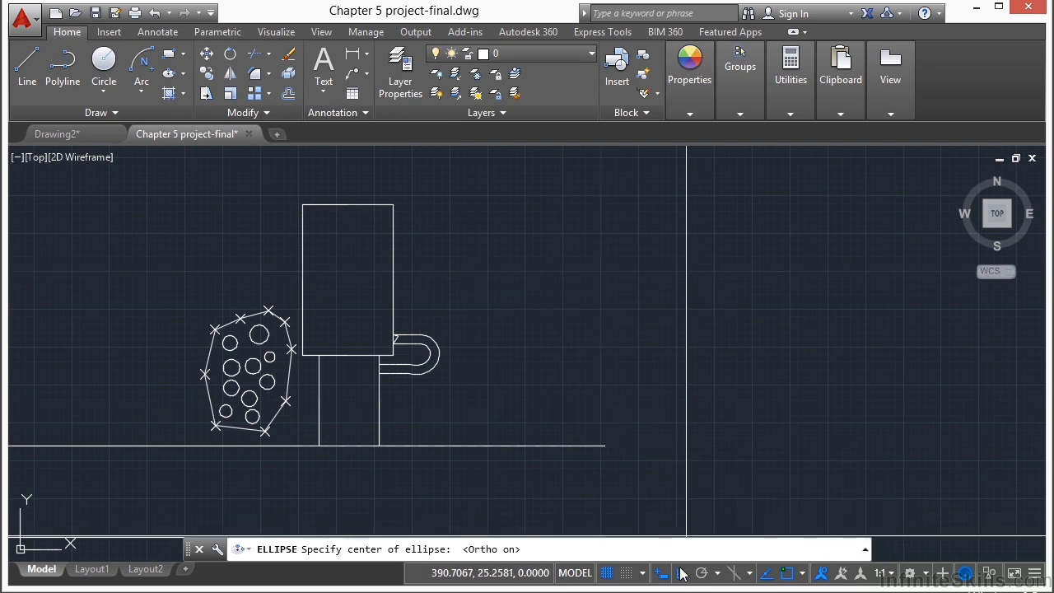
left_click(474, 272)
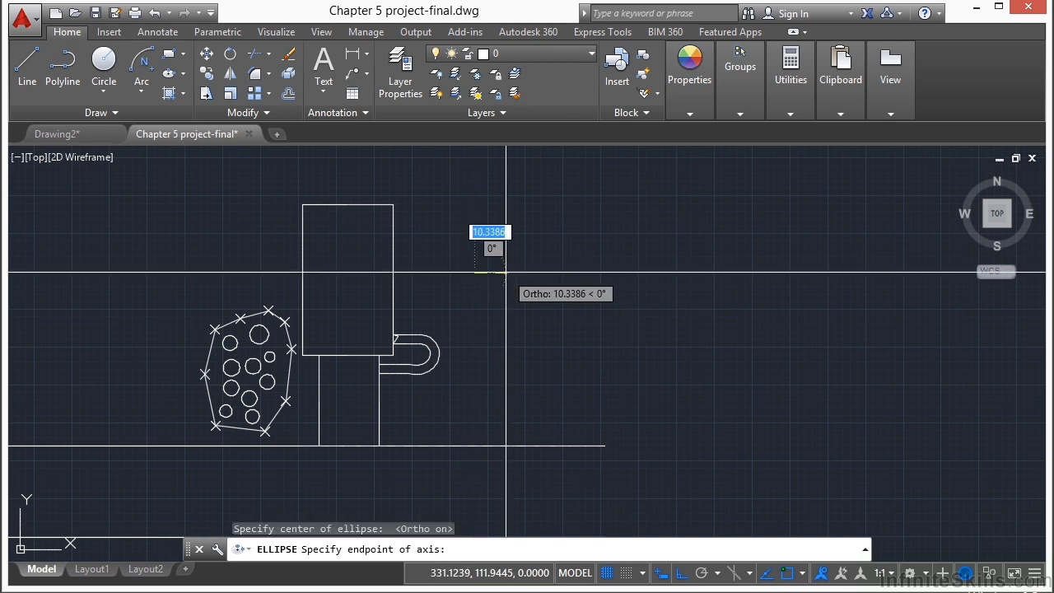
key("Return")
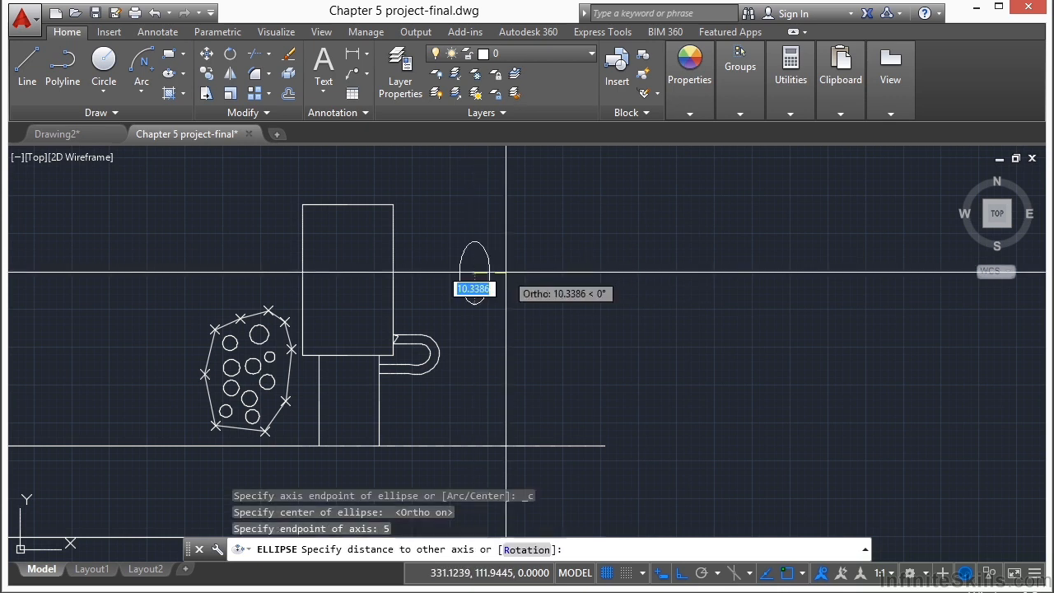
type("10")
key("Return")
Draw a six-sided polygon just left of the ellipse, inscribed in a circle of radius 1
scroll(434, 252, "up", 1)
middle_click_drag(470, 273, 479, 243)
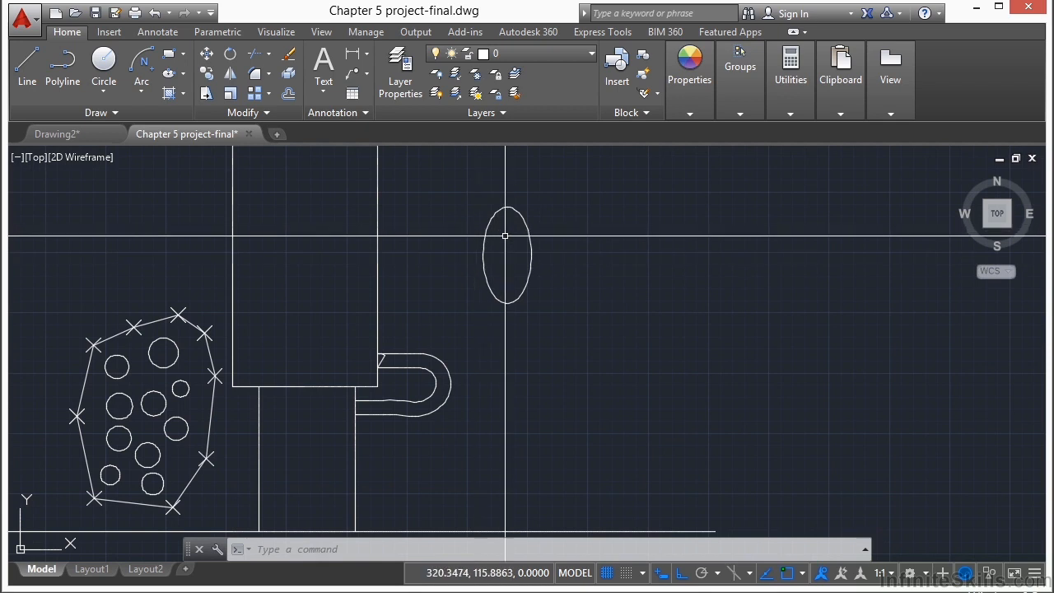
scroll(490, 210, "up", 2)
middle_click_drag(490, 209, 523, 247)
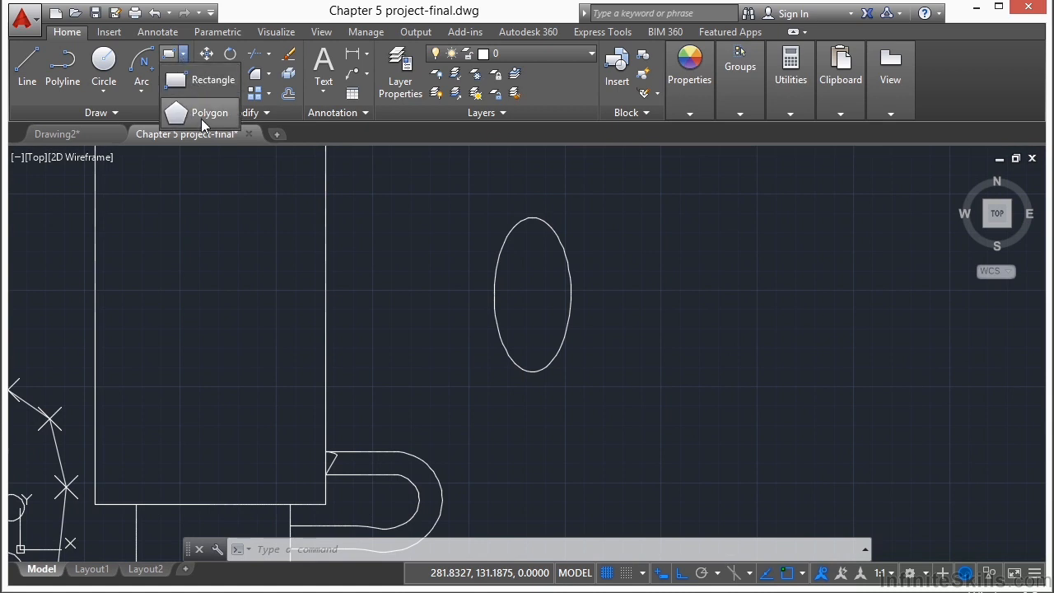
left_click(201, 119)
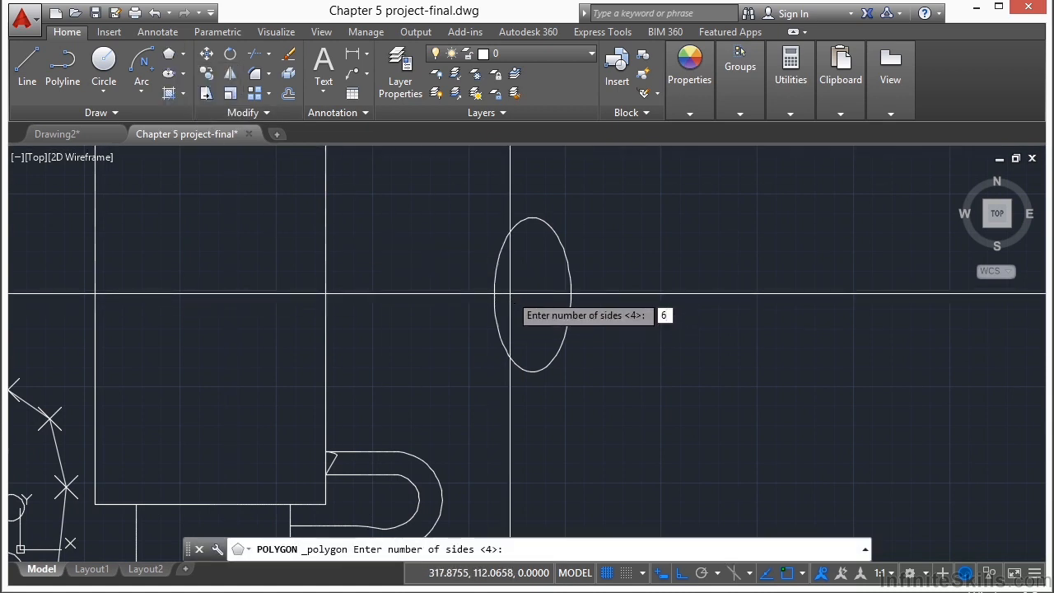
key("Return")
scroll(475, 280, "up", 3)
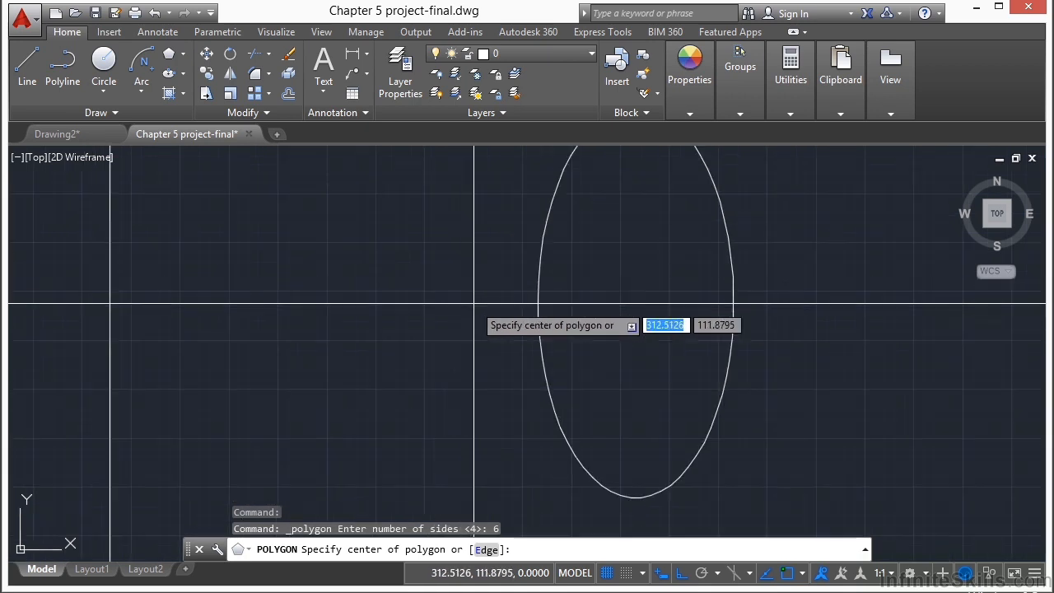
left_click(472, 294)
key("Down")
key("Return")
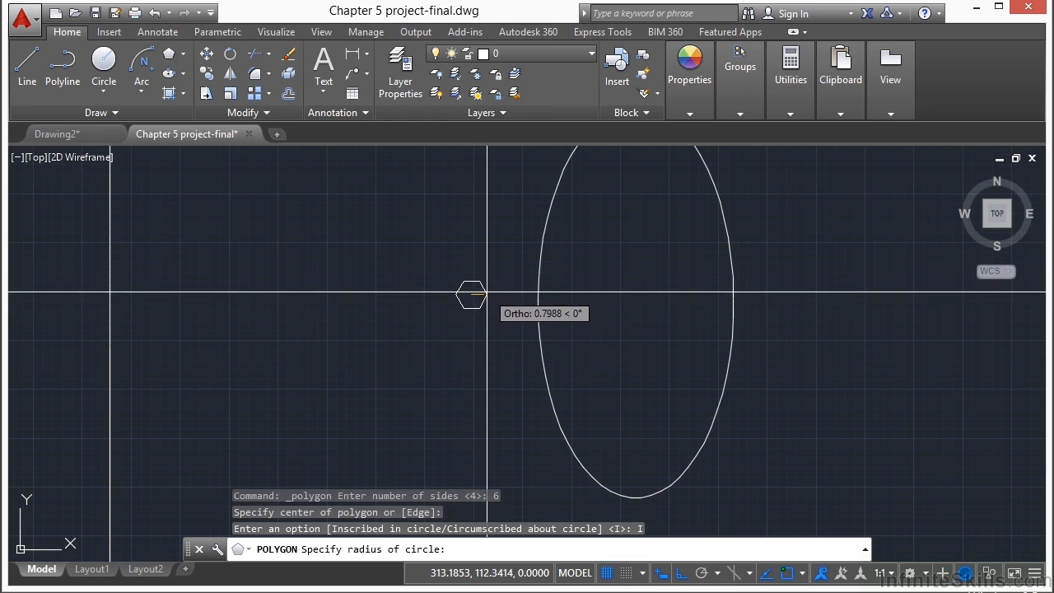
key("Return")
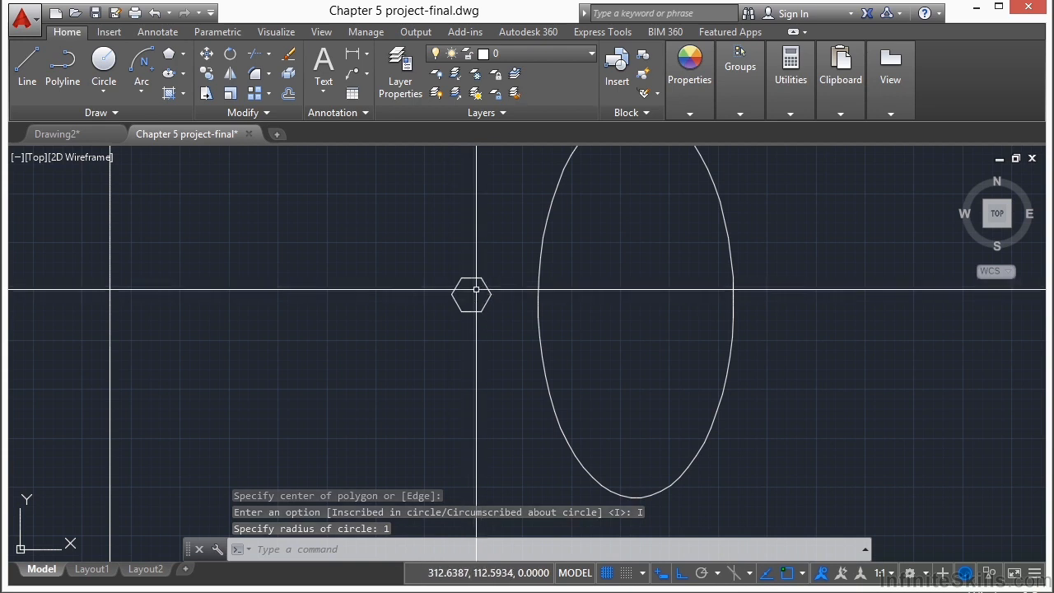
Copy the hexagon from its center with Ortho off, placing 15 copies around the outside of the ellipse to form a ring
type("cp")
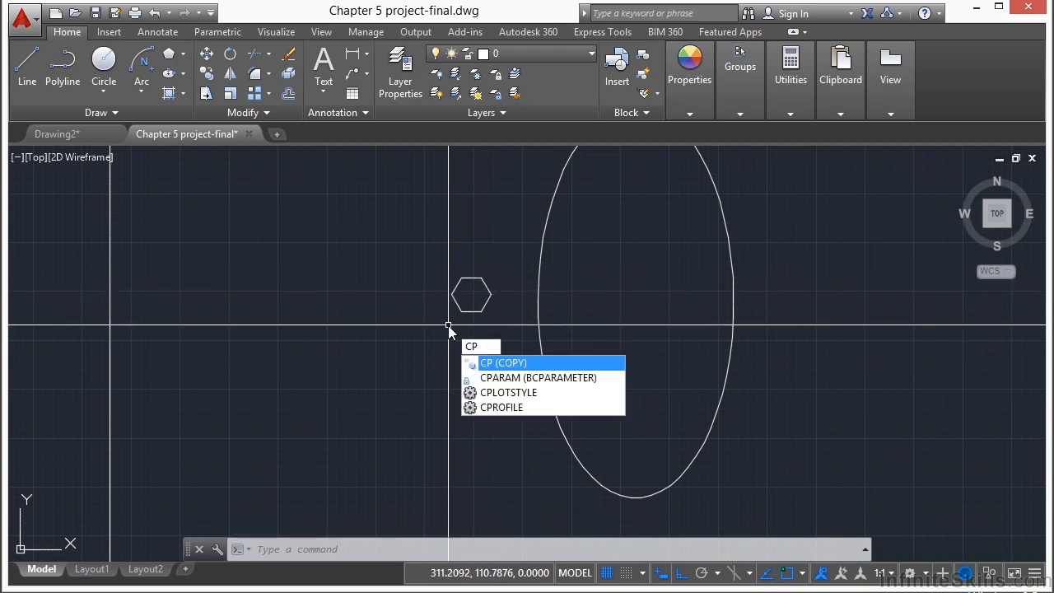
key("Return")
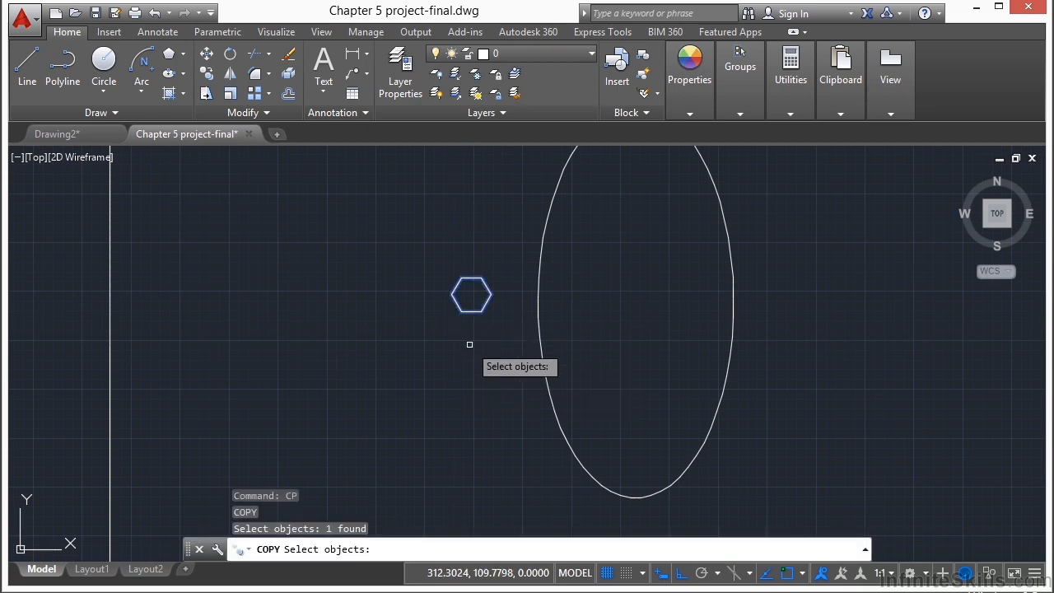
key("Return")
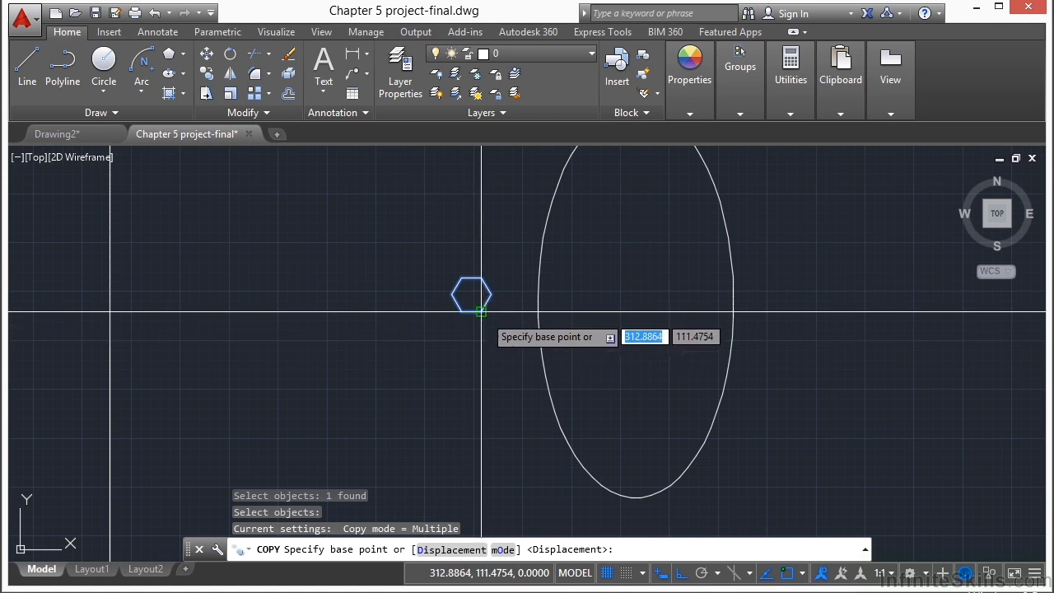
scroll(471, 306, "up", 3)
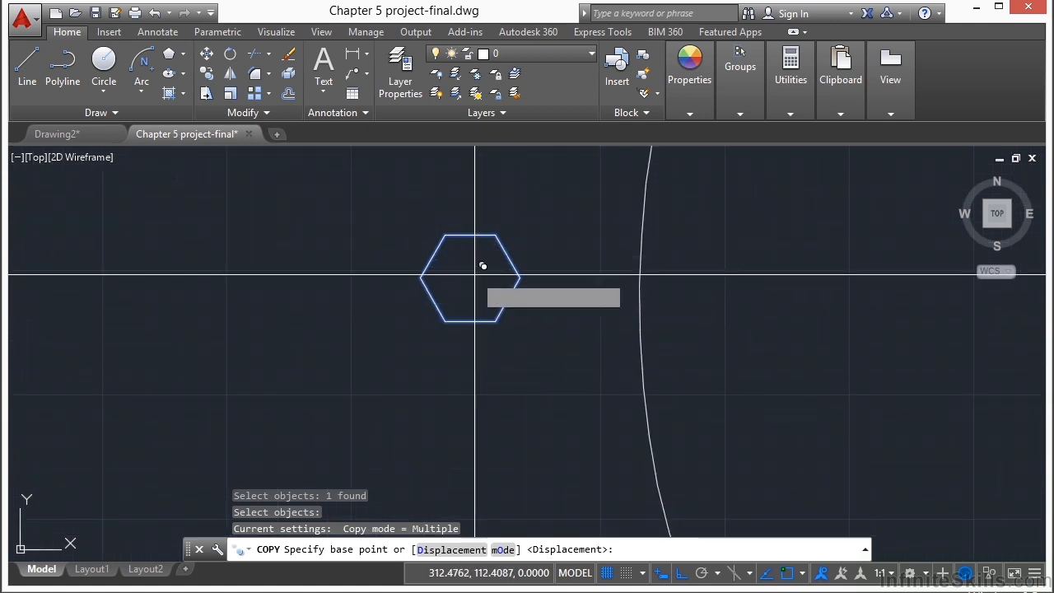
left_click(471, 289)
scroll(477, 280, "down", 4)
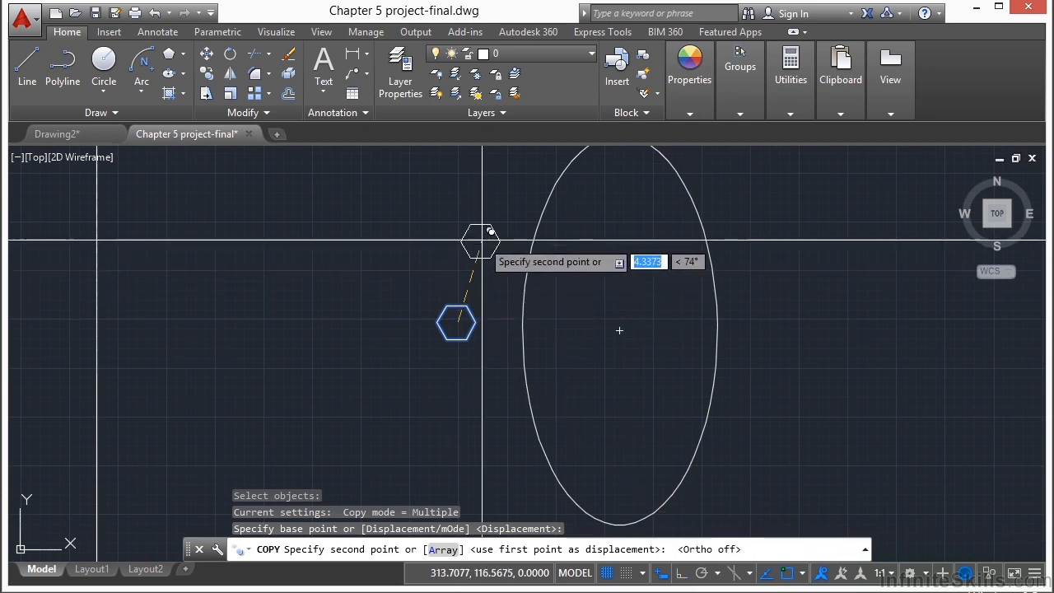
scroll(457, 288, "down", 2)
left_click(472, 265)
left_click(486, 222)
left_click(512, 172)
left_click(552, 167)
left_click(596, 179)
left_click(623, 217)
left_click(641, 270)
left_click(639, 334)
left_click(632, 388)
left_click(619, 442)
left_click(573, 467)
left_click(512, 462)
left_click(481, 425)
left_click(470, 380)
left_click(461, 353)
key("Return")
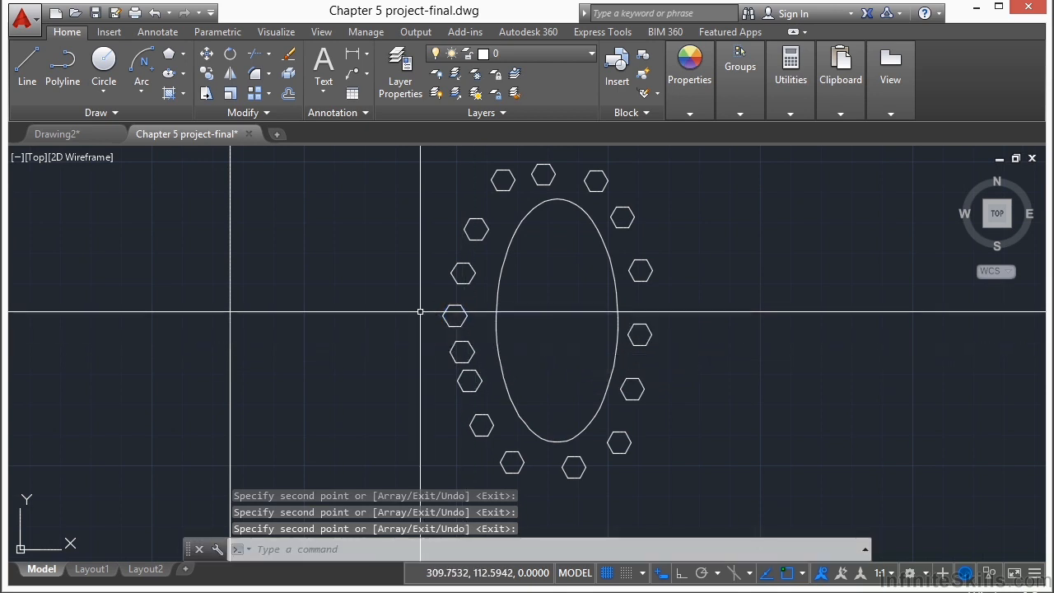
Check the whole drawing and save it under its existing file name
middle_click(230, 313)
middle_click(231, 313)
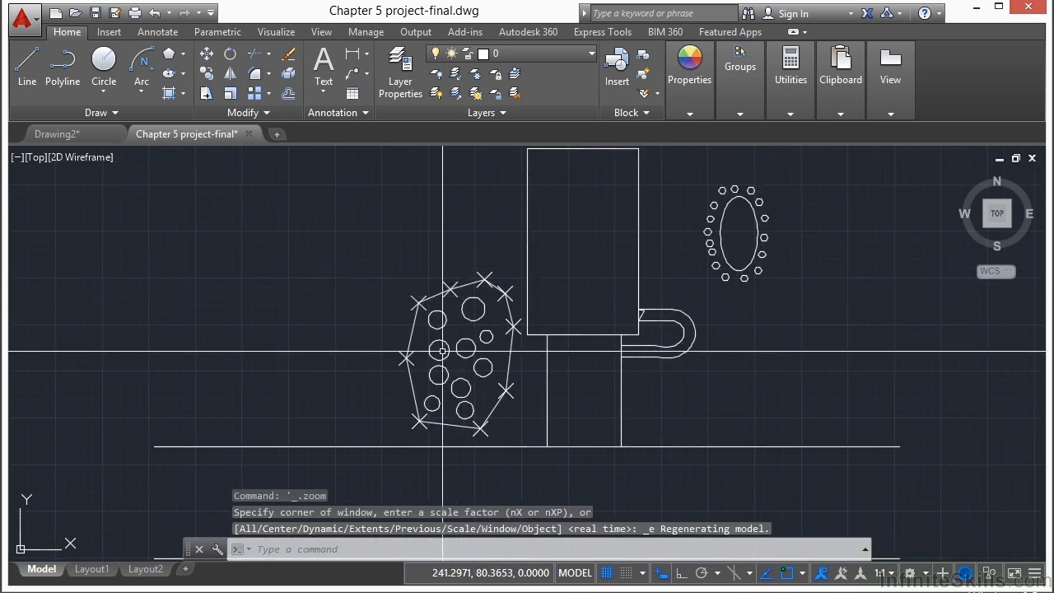
scroll(342, 224, "down", 2)
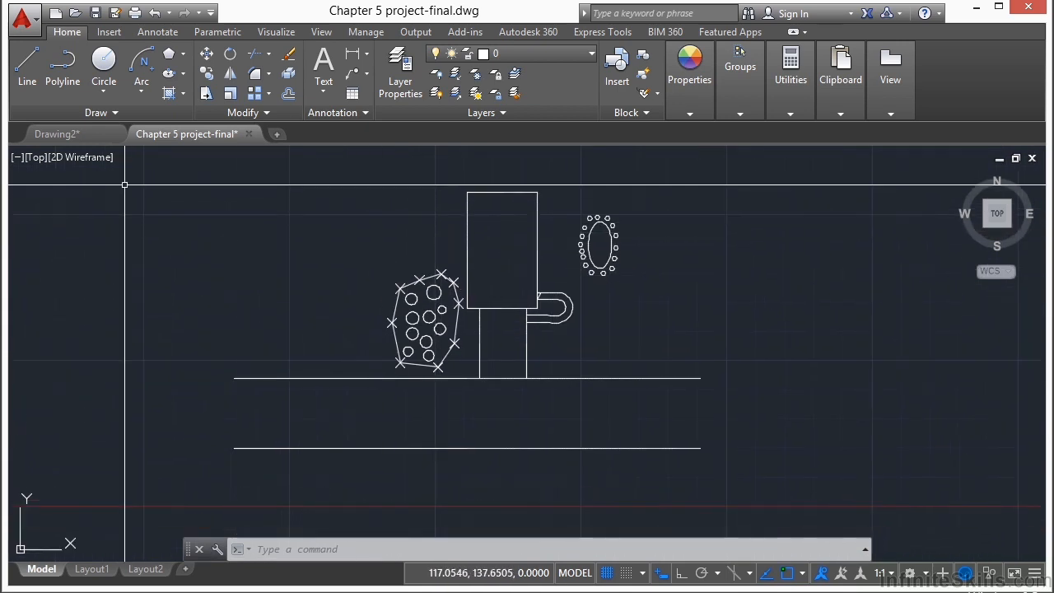
left_click(96, 13)
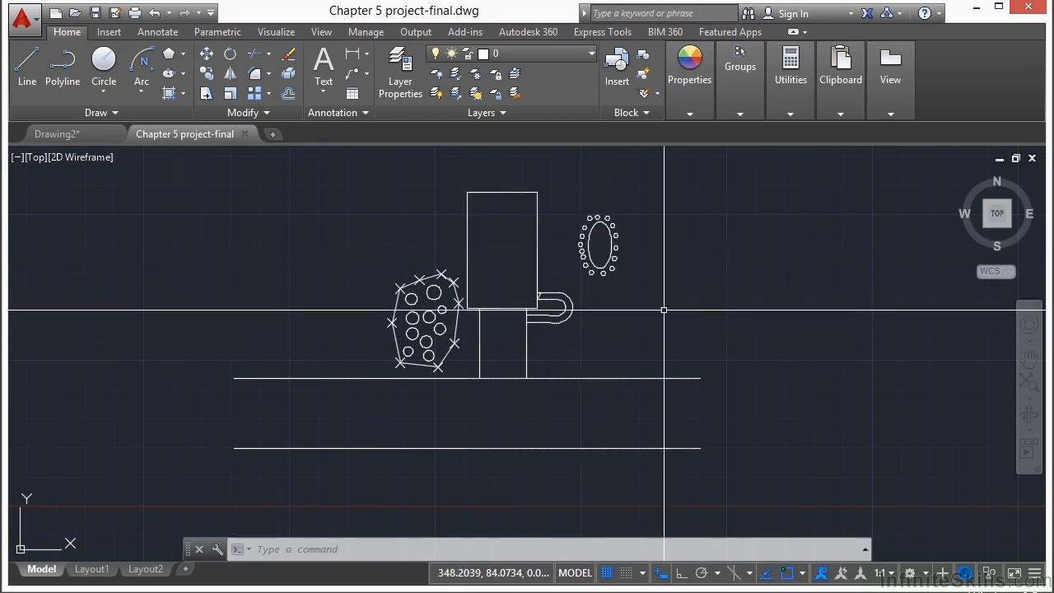
scroll(566, 297, "up", 2)
scroll(286, 339, "down", 2)
middle_click_drag(249, 269, 346, 260)
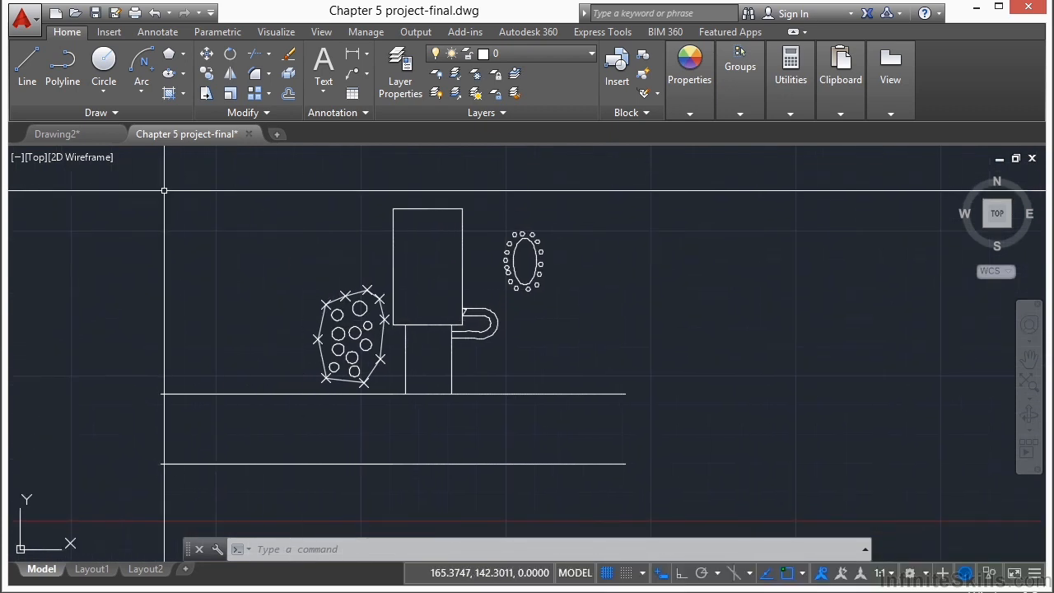